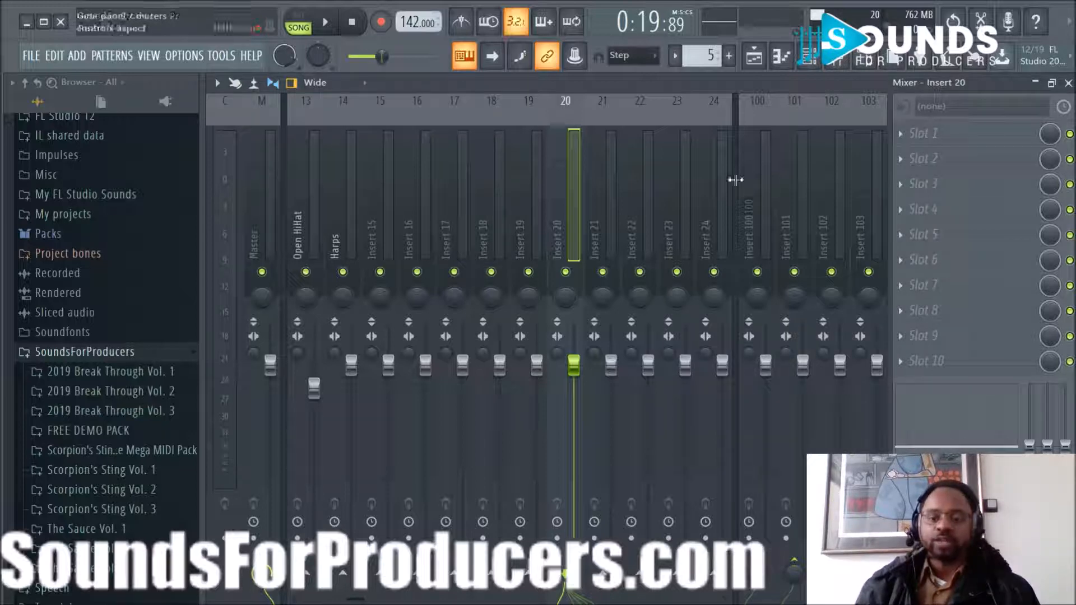
Step: Show the playlist arrangement at a suitable zoom and select the Scorpion's Sting Vol. 1 folder in the browser
{"action": "left_click", "coordinate": [762, 64]}
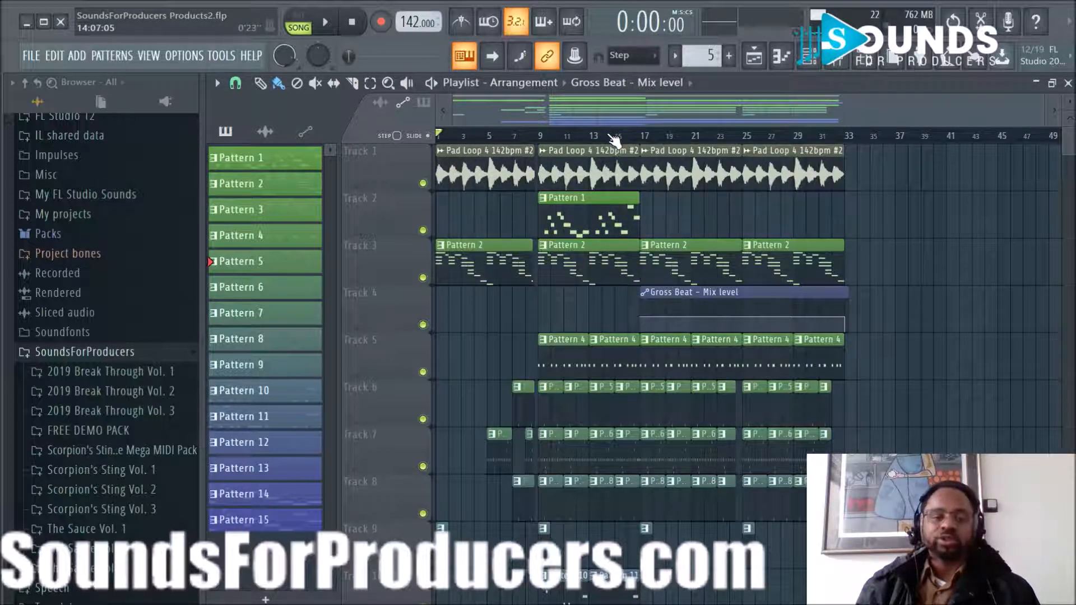
{"action": "scroll", "coordinate": [616, 139], "scroll_direction": "up", "scroll_amount": 4}
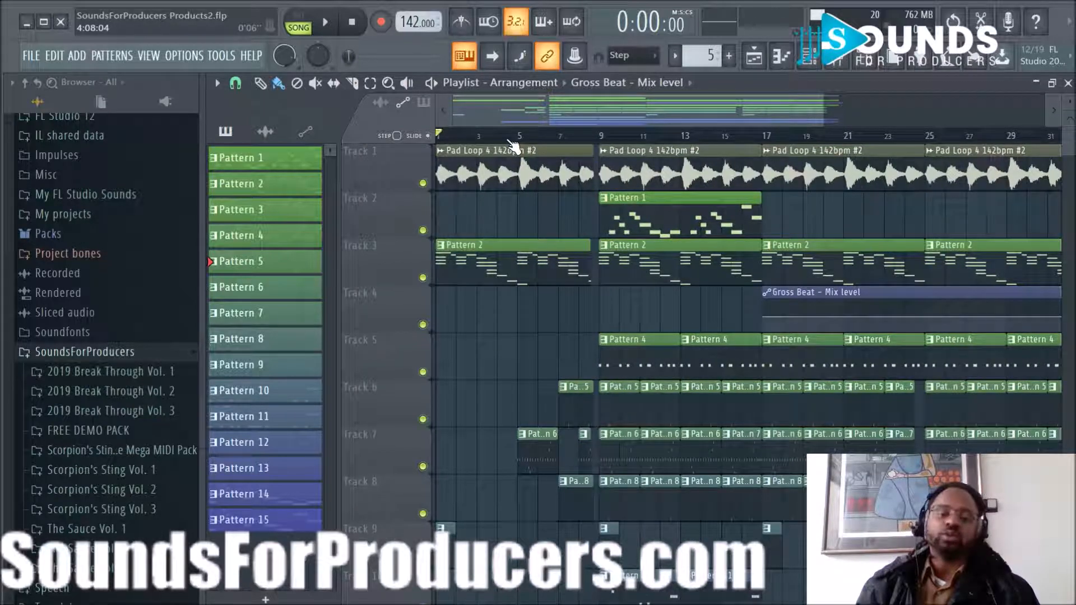
{"action": "scroll", "coordinate": [513, 147], "scroll_direction": "down", "scroll_amount": 1}
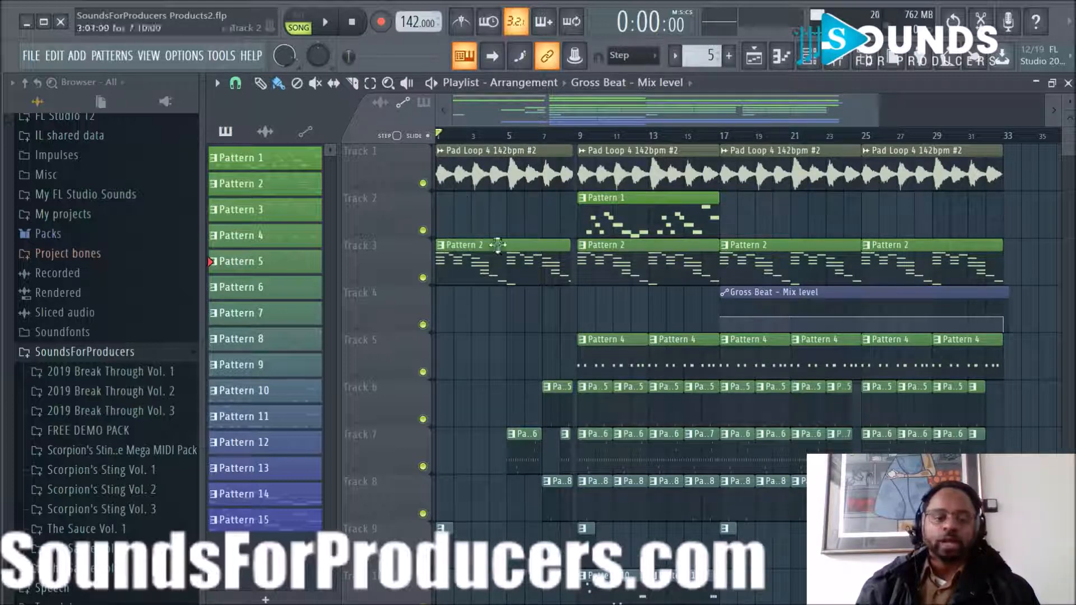
{"action": "left_click", "coordinate": [128, 471]}
{"action": "left_click", "coordinate": [128, 466]}
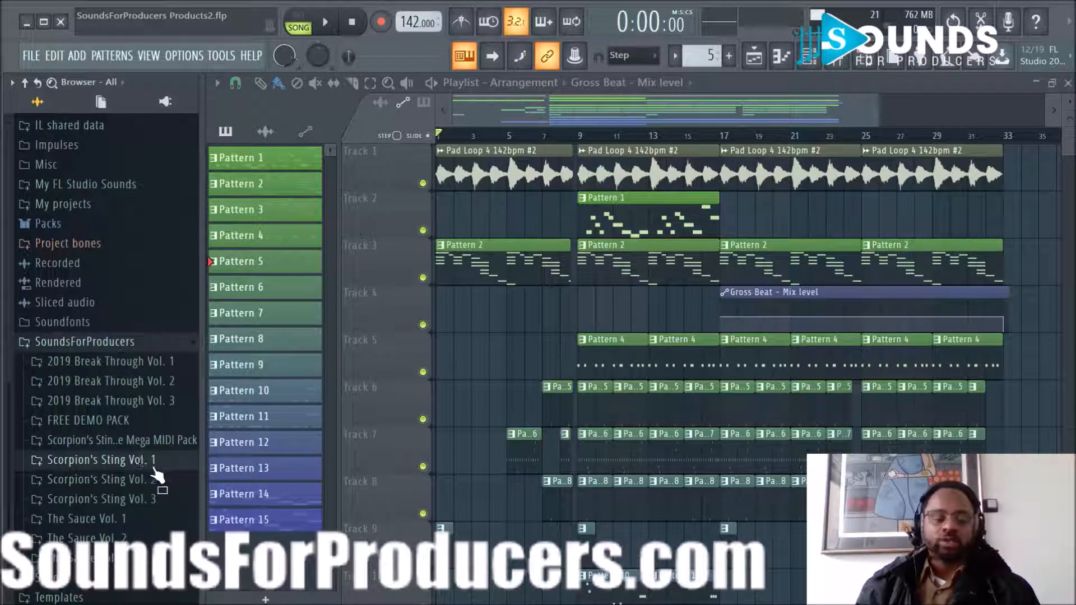
Step: Play the song from the start and look through all playlist tracks down to Track 13
{"action": "left_click", "coordinate": [331, 29]}
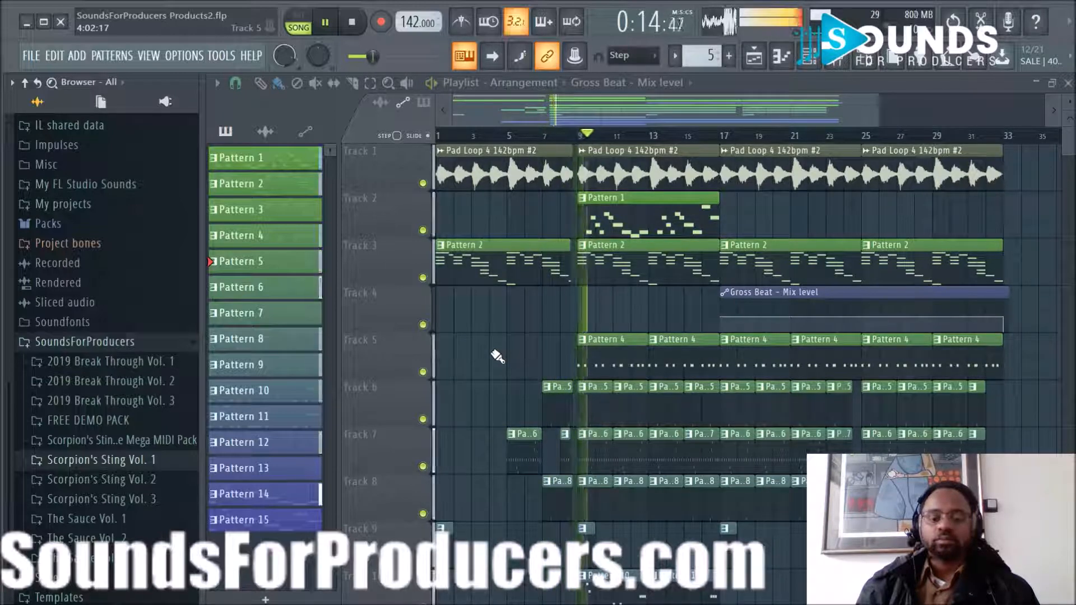
{"action": "scroll", "coordinate": [704, 151], "scroll_direction": "down", "scroll_amount": 2}
{"action": "scroll", "coordinate": [933, 228], "scroll_direction": "down", "scroll_amount": 4}
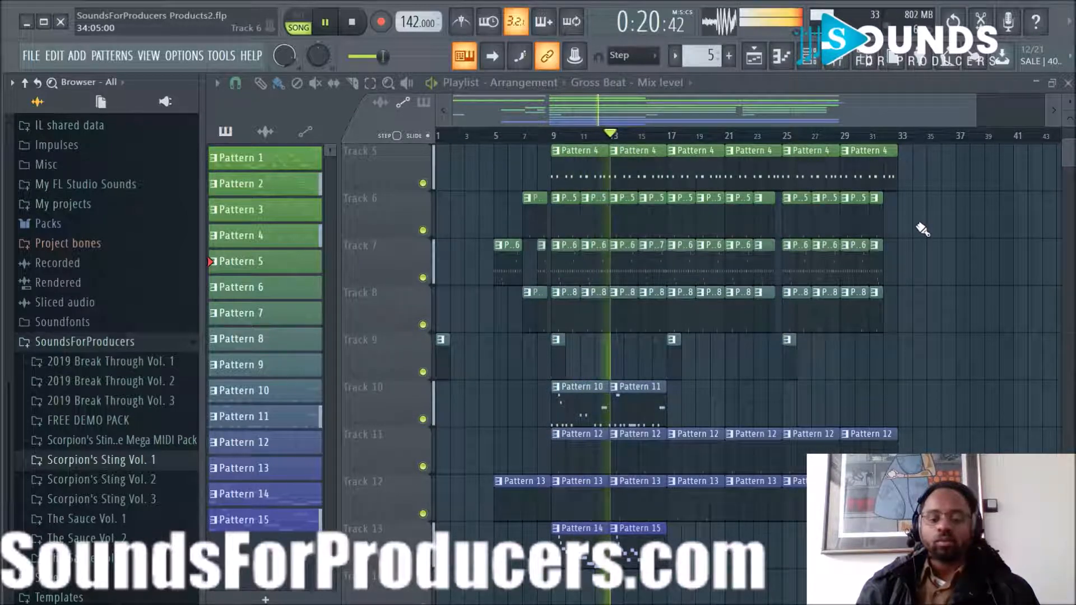
{"action": "scroll", "coordinate": [963, 258], "scroll_direction": "up", "scroll_amount": 2}
{"action": "scroll", "coordinate": [962, 258], "scroll_direction": "up", "scroll_amount": 4}
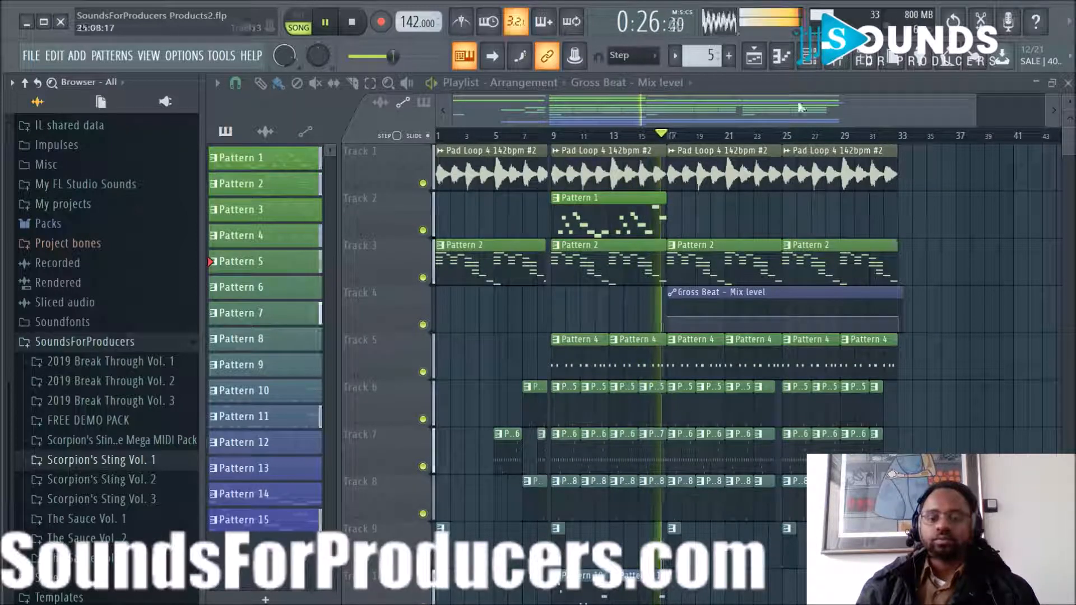
Step: Check the mixer levels of inserts 1 to 12 during playback and return to the playlist
{"action": "left_click", "coordinate": [835, 56]}
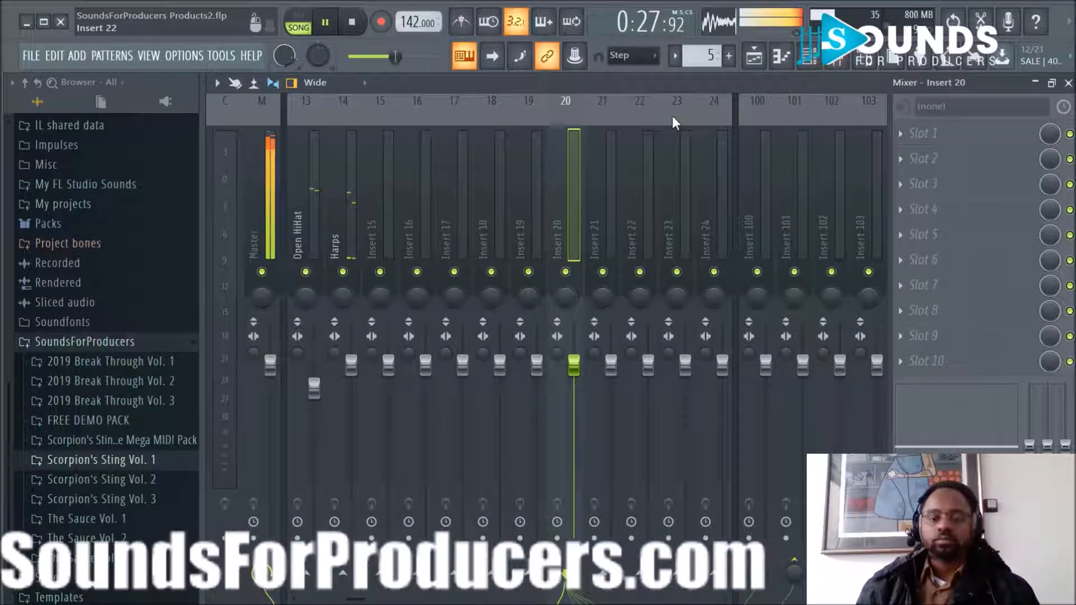
{"action": "left_click", "coordinate": [809, 56]}
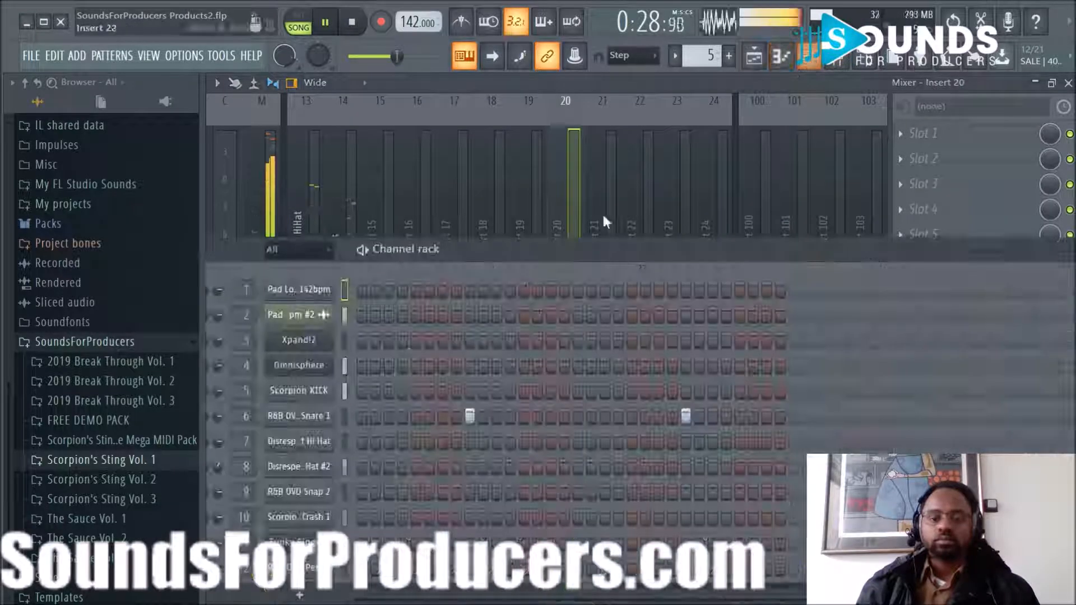
{"action": "left_click", "coordinate": [415, 208]}
{"action": "scroll", "coordinate": [418, 208], "scroll_direction": "up", "scroll_amount": 5}
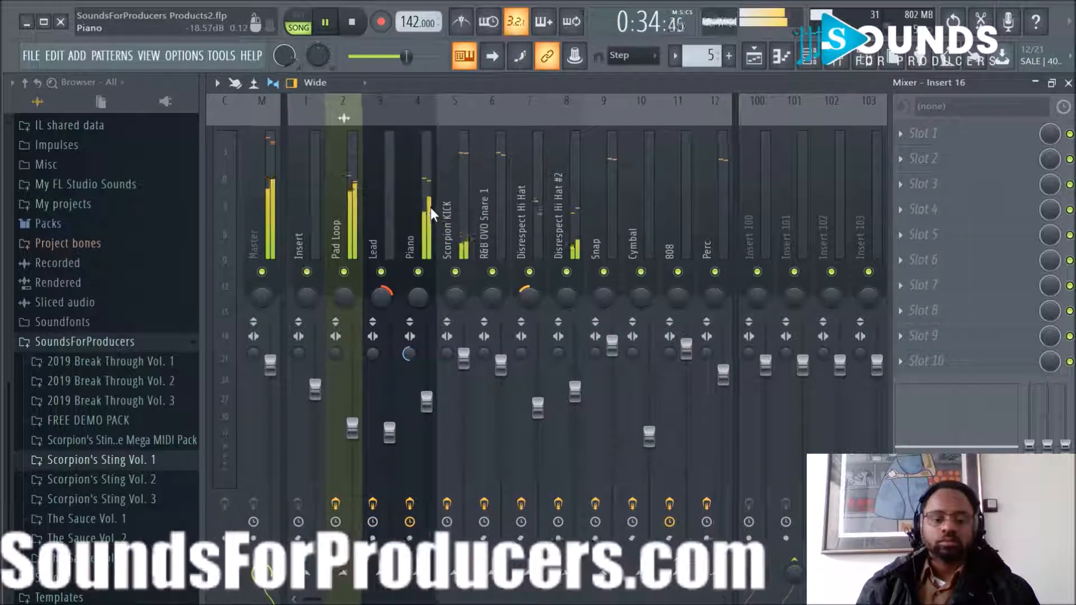
{"action": "left_click", "coordinate": [754, 56]}
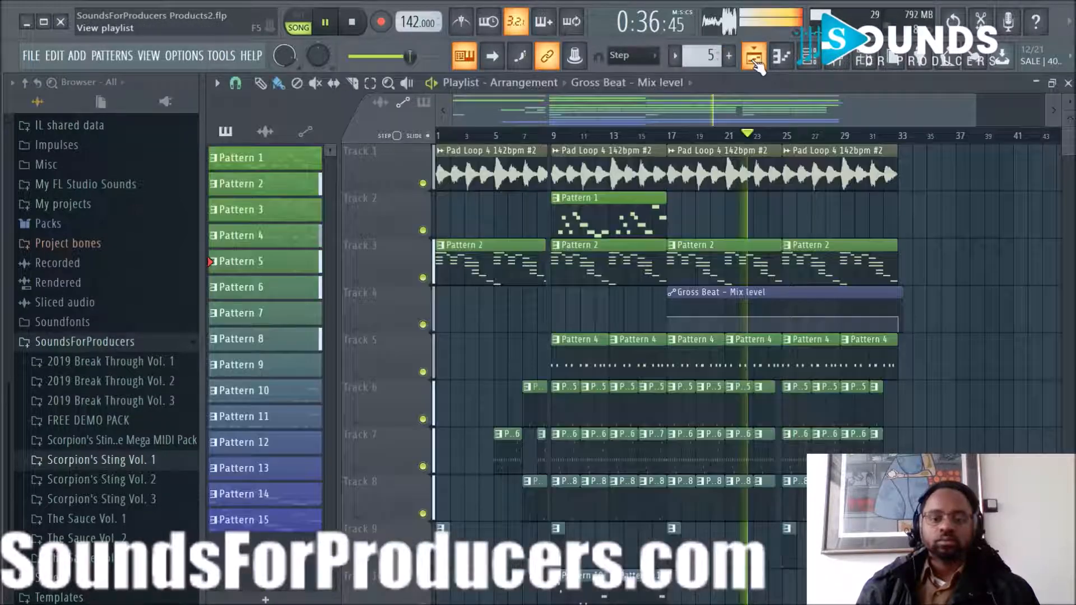
Step: Review the clips on playlist Tracks 7 to 13 while the song plays
{"action": "scroll", "coordinate": [763, 136], "scroll_direction": "down", "scroll_amount": 1}
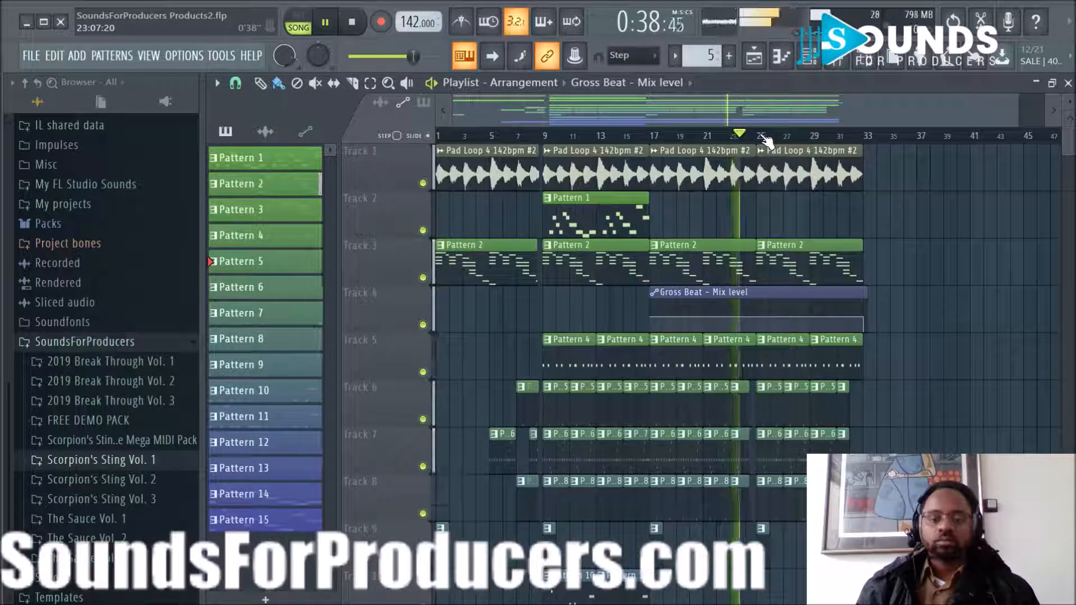
{"action": "scroll", "coordinate": [901, 287], "scroll_direction": "down", "scroll_amount": 4}
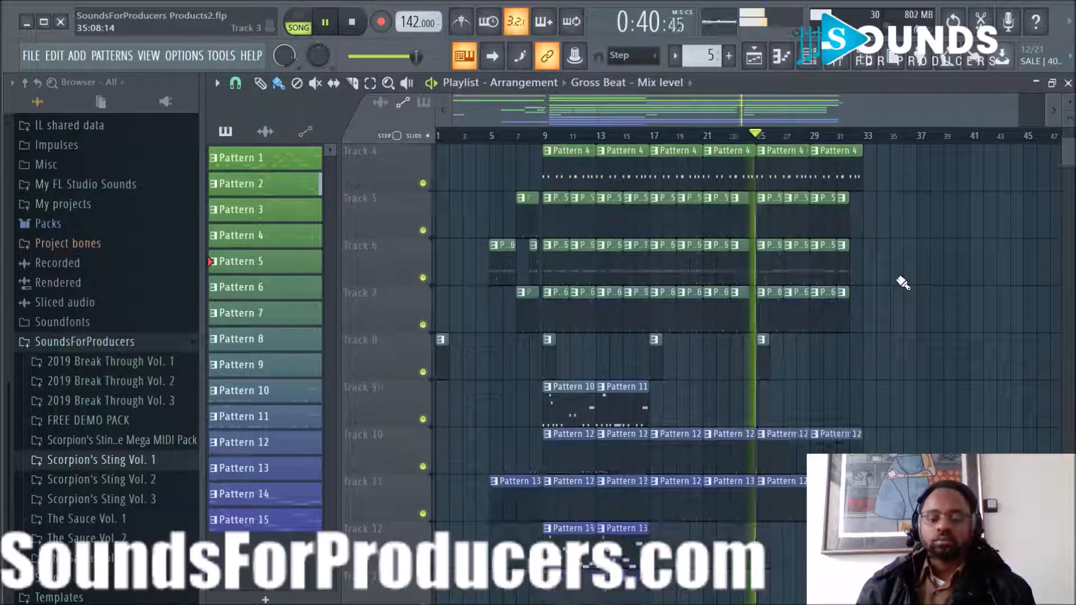
{"action": "scroll", "coordinate": [689, 389], "scroll_direction": "down", "scroll_amount": 3}
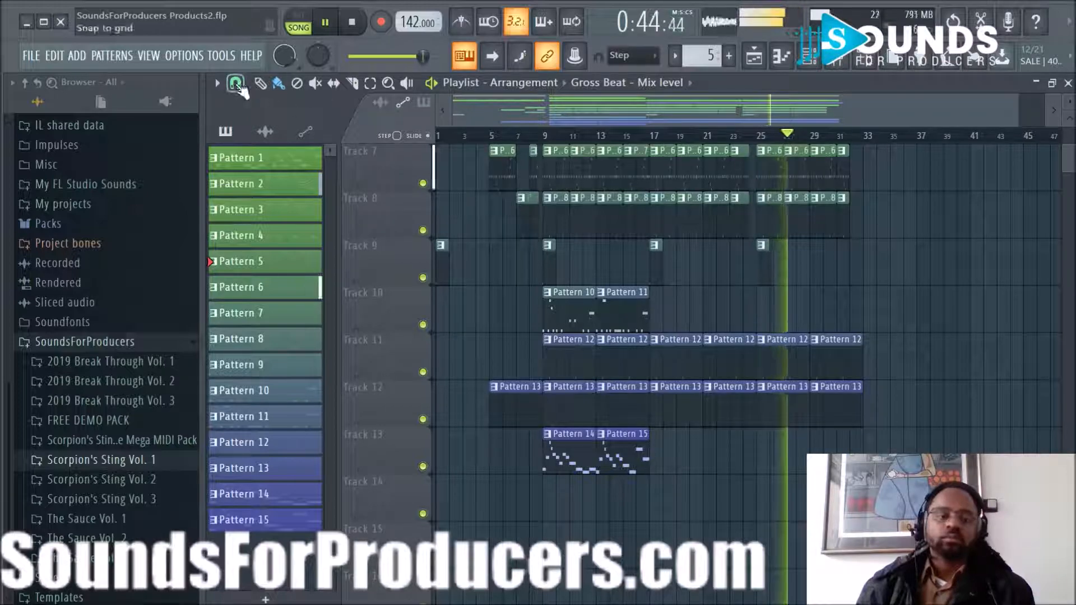
{"action": "left_click", "coordinate": [235, 84]}
{"action": "left_click", "coordinate": [259, 287]}
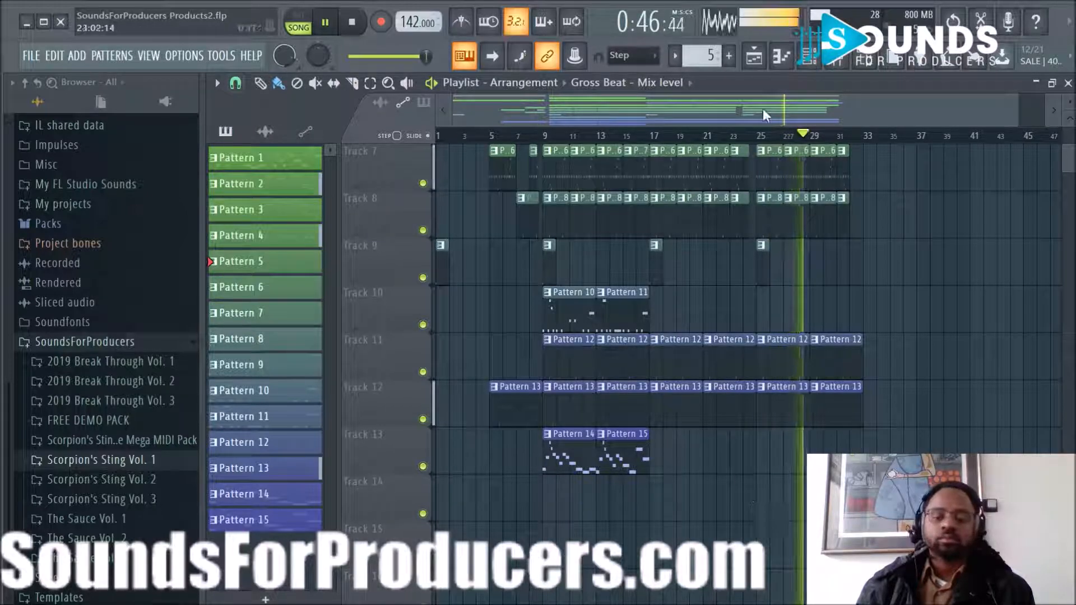
Step: Hide the browser to widen the playlist, follow the arrangement to its end and stop playback
{"action": "left_click", "coordinate": [871, 67]}
{"action": "scroll", "coordinate": [733, 138], "scroll_direction": "up", "scroll_amount": 3}
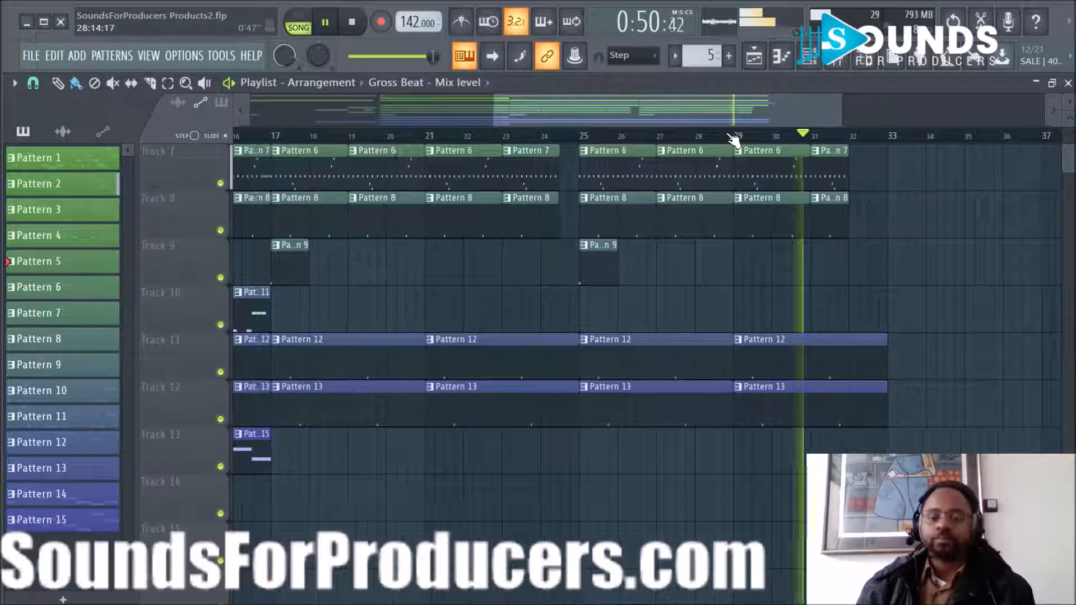
{"action": "scroll", "coordinate": [790, 139], "scroll_direction": "down", "scroll_amount": 2}
{"action": "scroll", "coordinate": [892, 228], "scroll_direction": "up", "scroll_amount": 6}
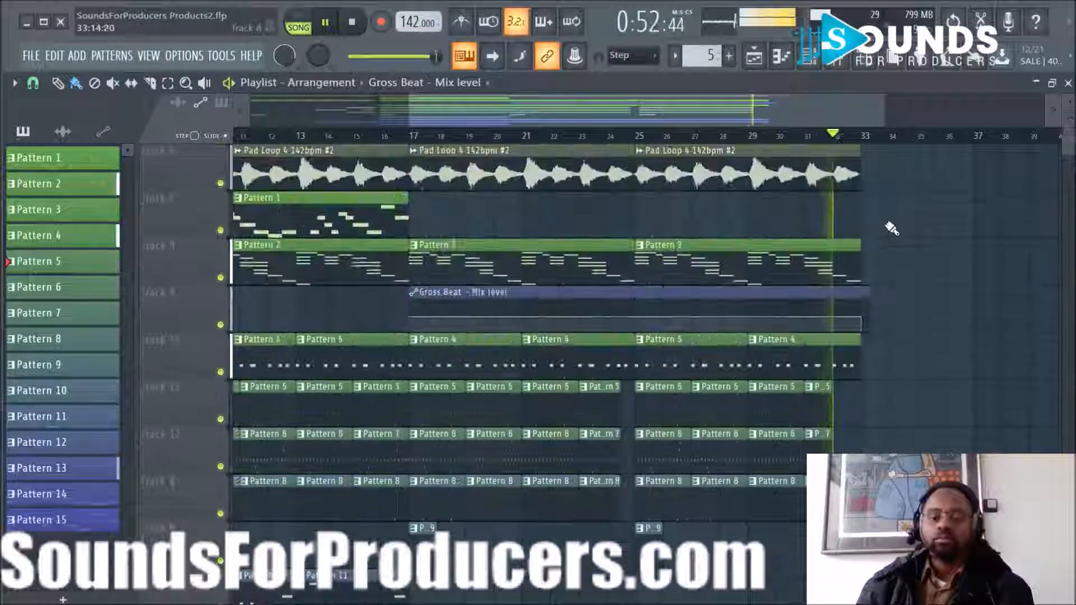
{"action": "key", "text": "space"}
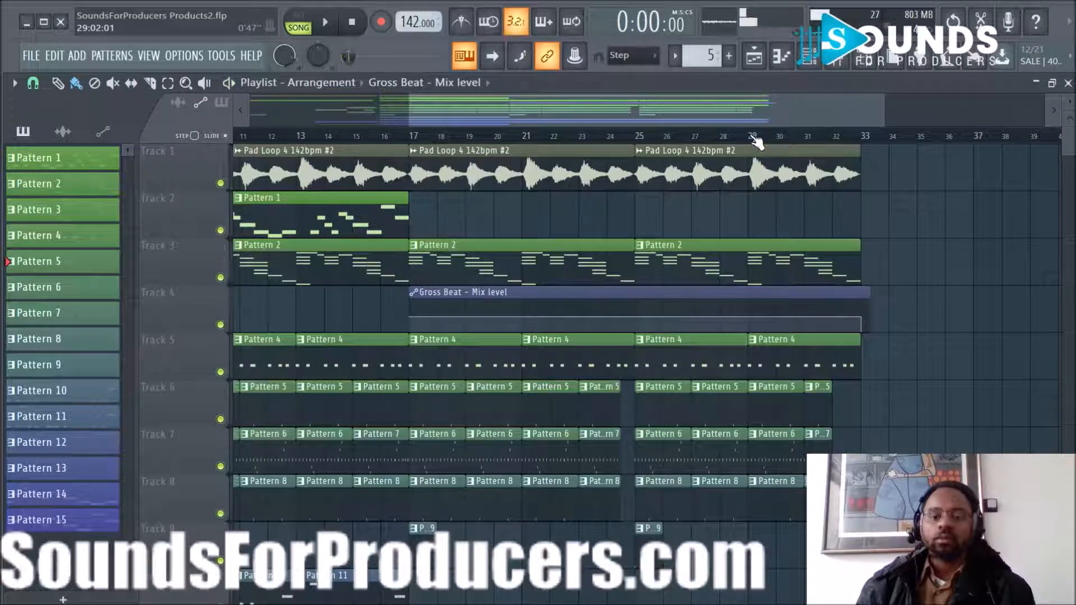
Step: Examine the whole arrangement with playback stopped, comparing where clips start and end across Tracks 1 to 13
{"action": "scroll", "coordinate": [757, 141], "scroll_direction": "down", "scroll_amount": 3}
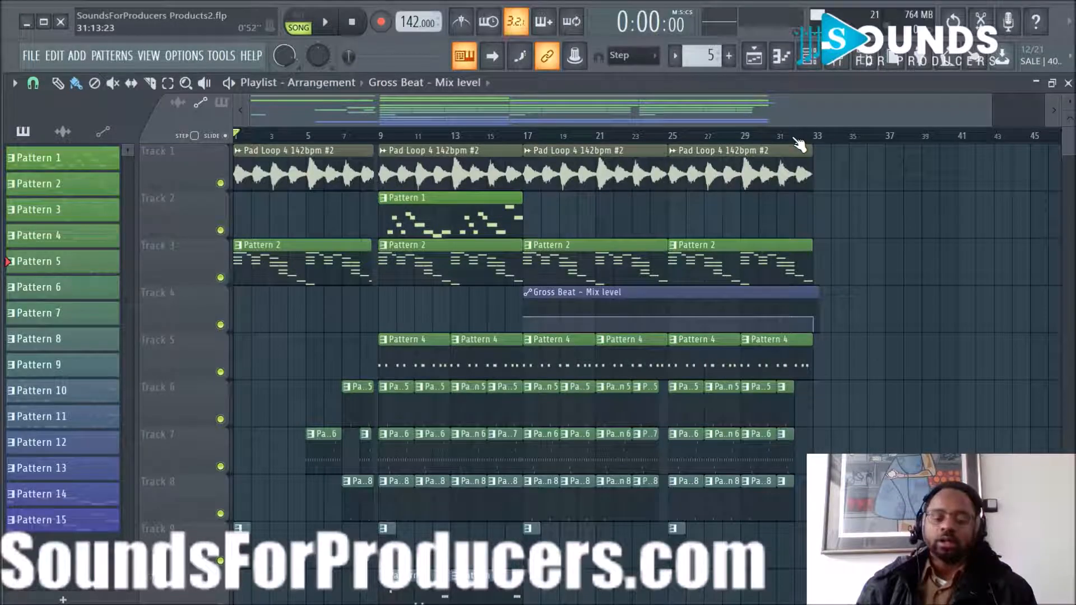
{"action": "scroll", "coordinate": [839, 196], "scroll_direction": "down", "scroll_amount": 1}
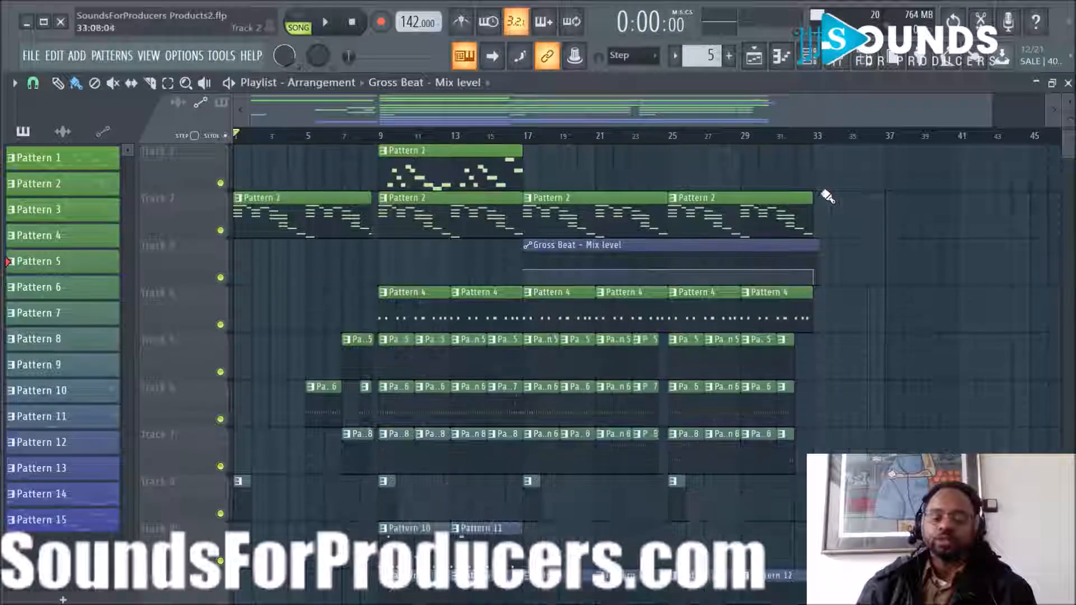
{"action": "scroll", "coordinate": [817, 226], "scroll_direction": "down", "scroll_amount": 6}
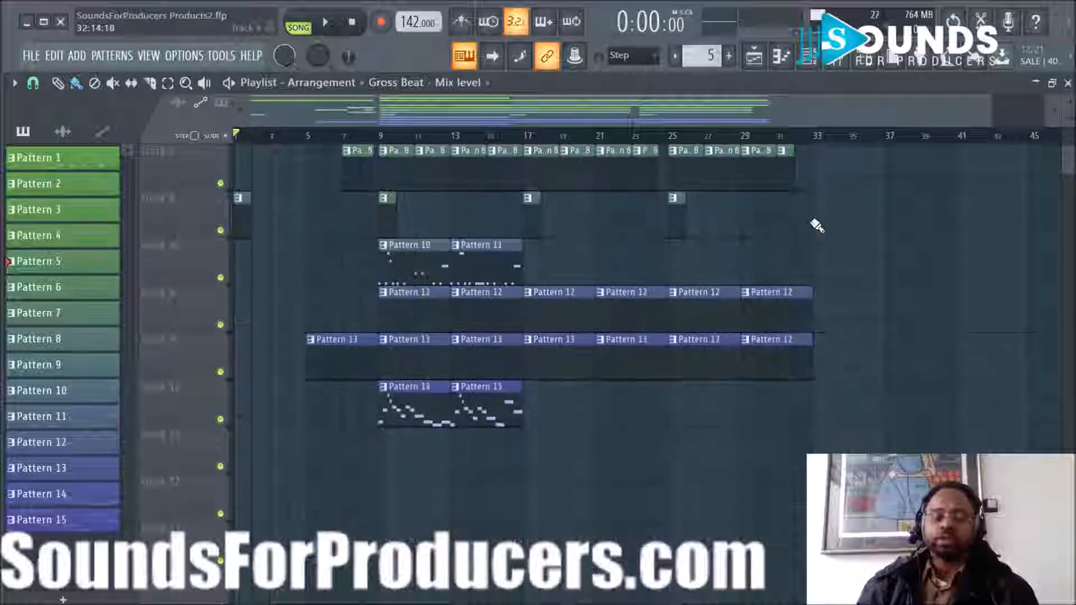
{"action": "scroll", "coordinate": [672, 255], "scroll_direction": "up", "scroll_amount": 7}
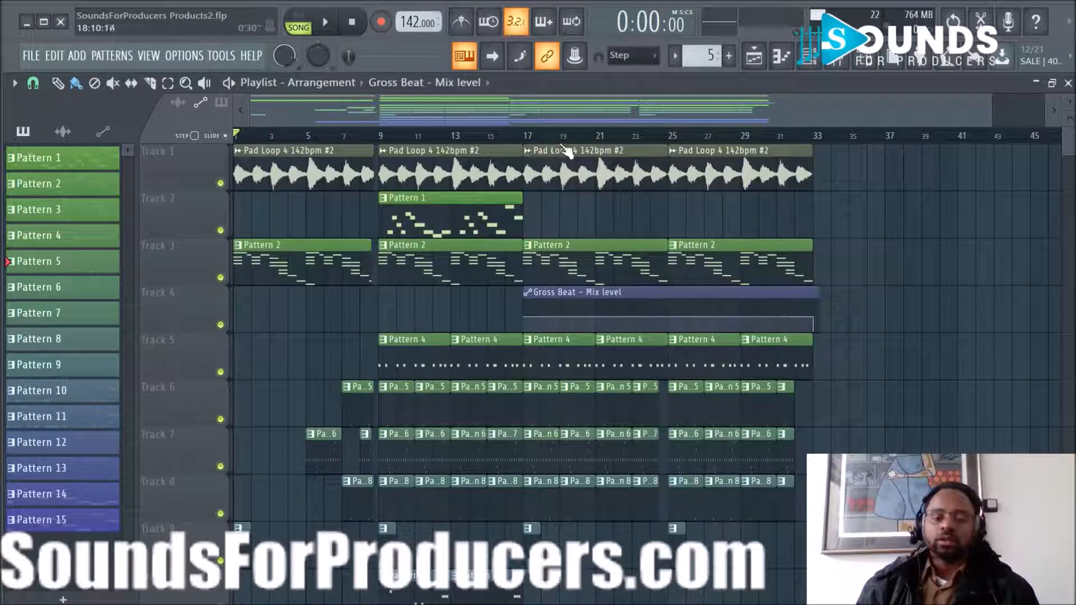
{"action": "scroll", "coordinate": [566, 144], "scroll_direction": "down", "scroll_amount": 1}
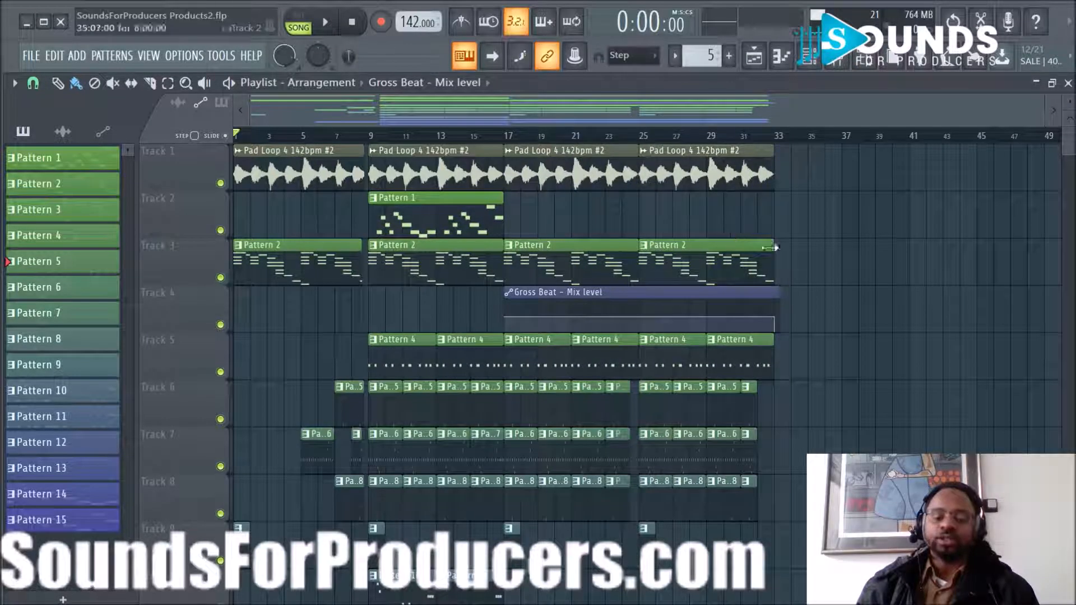
{"action": "scroll", "coordinate": [874, 274], "scroll_direction": "down", "scroll_amount": 6}
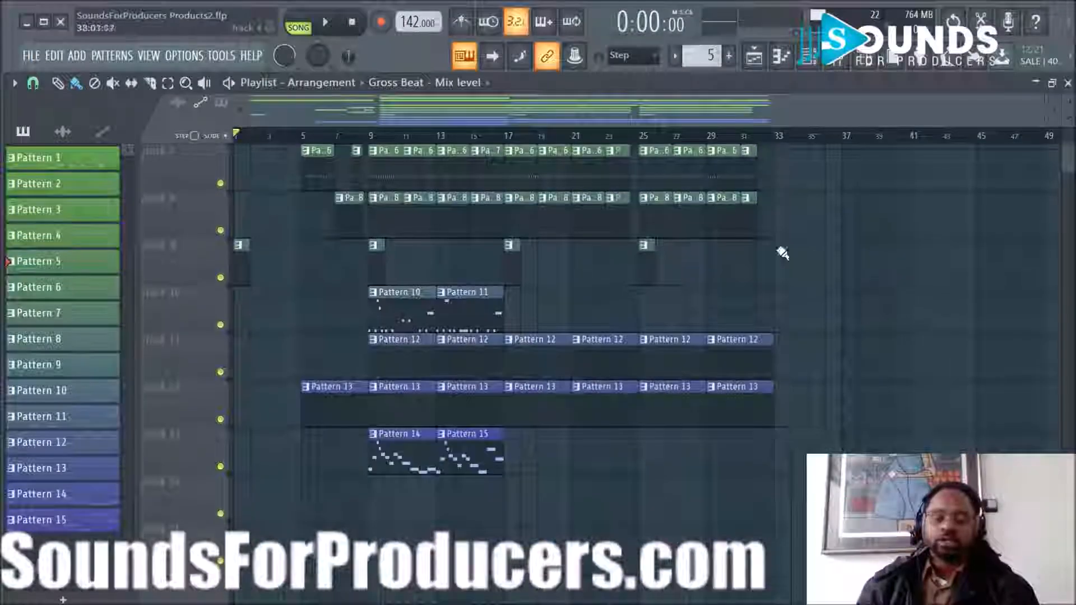
{"action": "scroll", "coordinate": [781, 250], "scroll_direction": "up", "scroll_amount": 5}
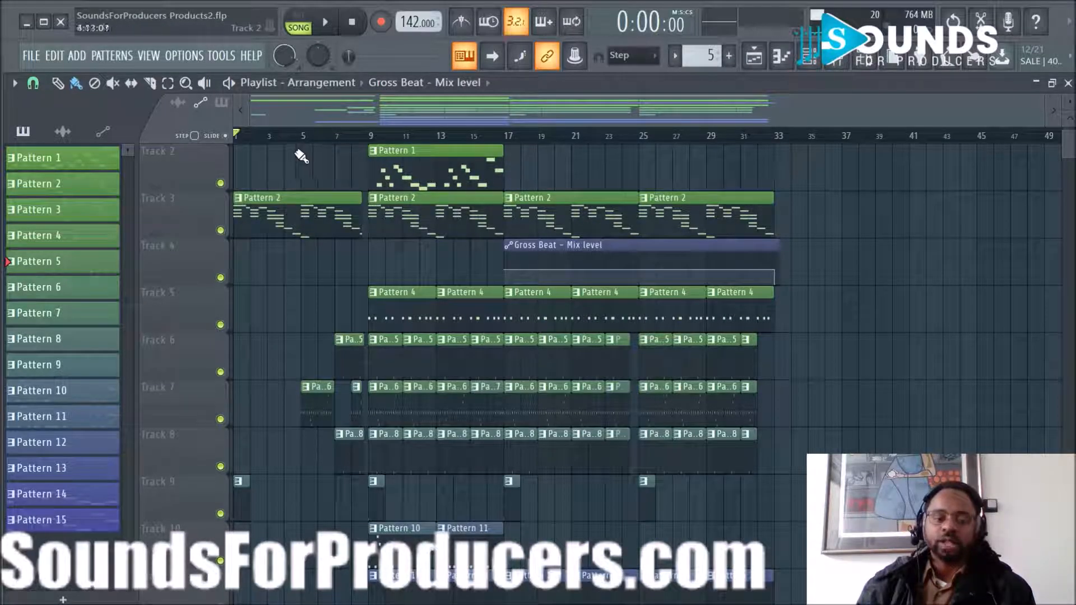
{"action": "scroll", "coordinate": [342, 151], "scroll_direction": "up", "scroll_amount": 1}
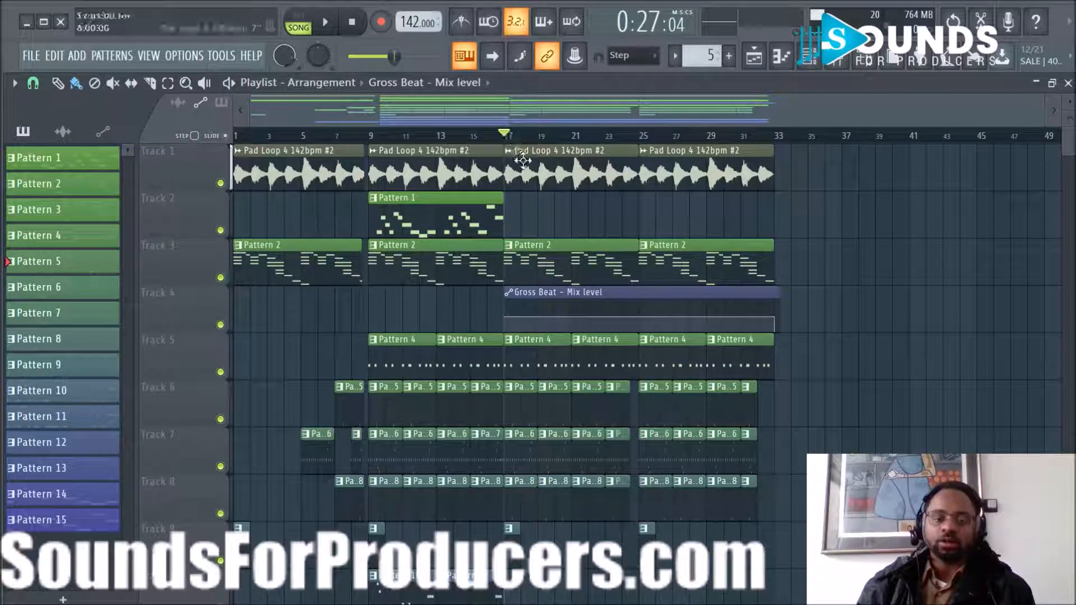
Step: Play the section that starts at bar 17, stop playback and look over its clips
{"action": "key", "text": "space"}
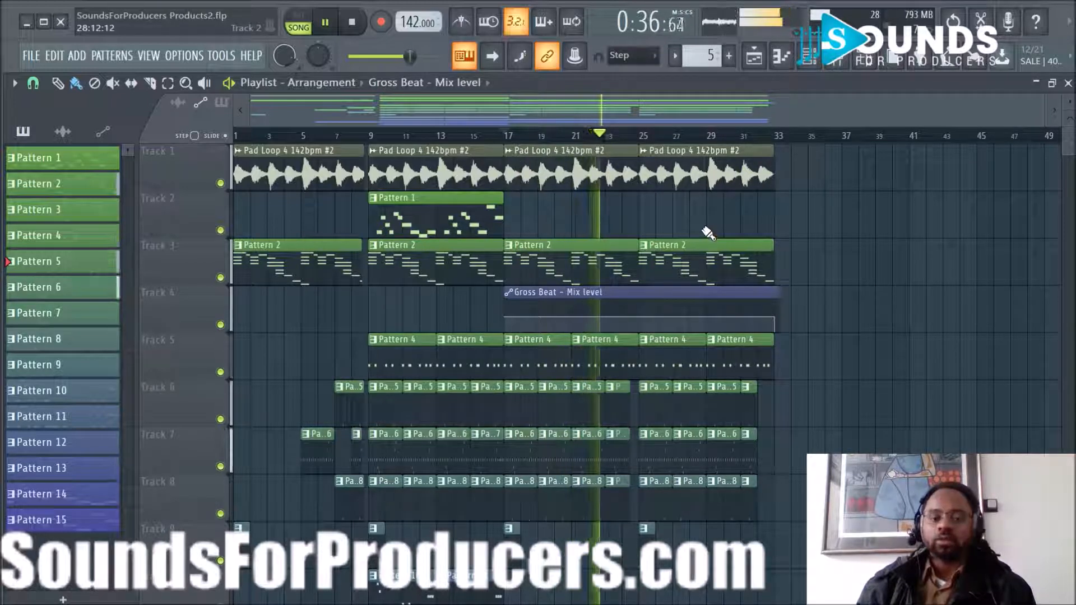
{"action": "key", "text": "space"}
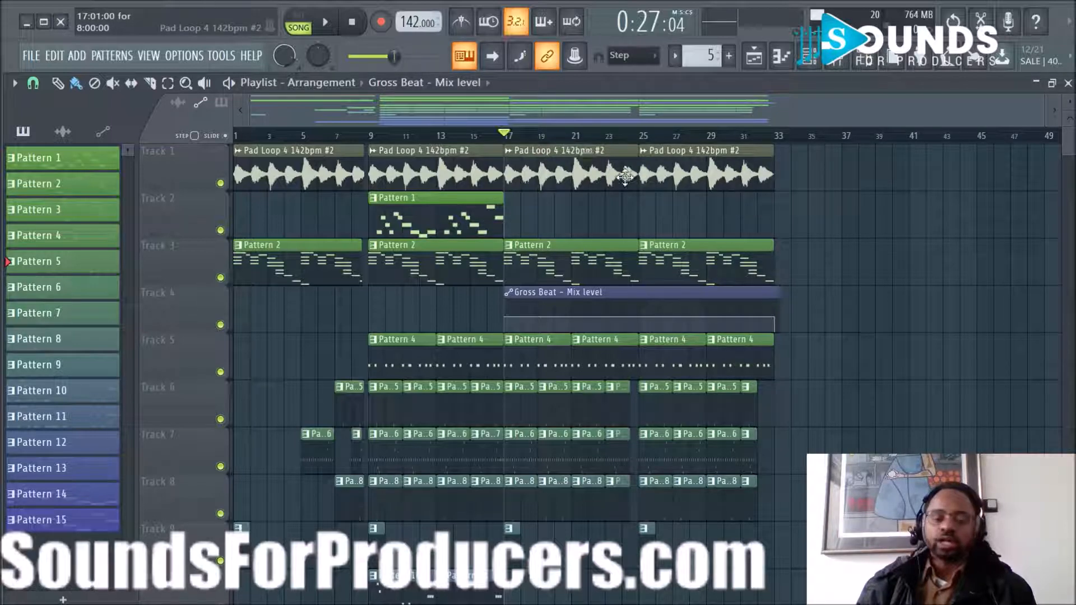
{"action": "scroll", "coordinate": [592, 272], "scroll_direction": "down", "scroll_amount": 3}
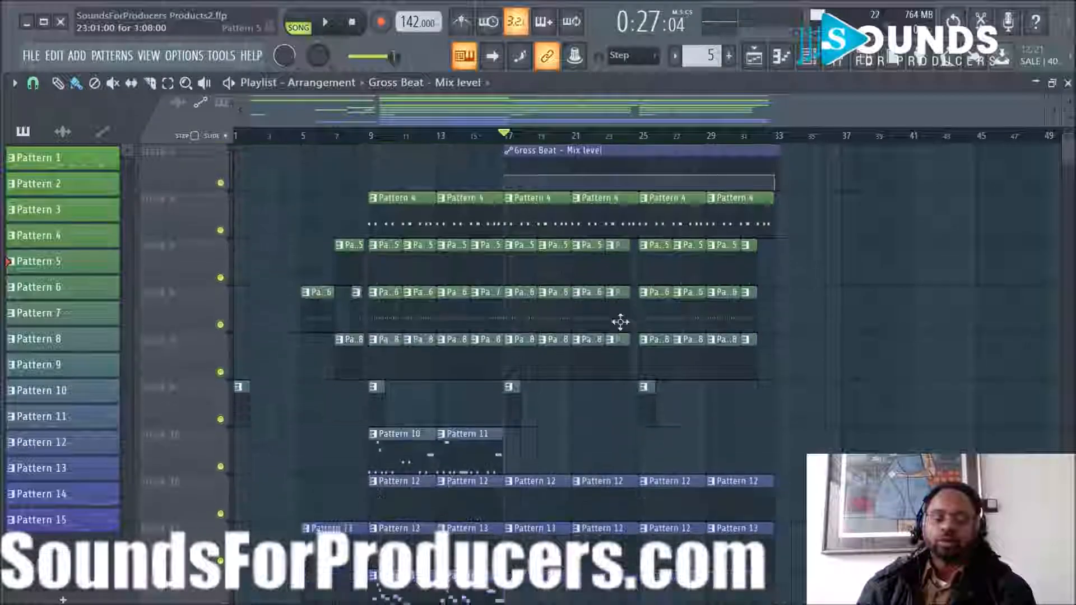
{"action": "scroll", "coordinate": [617, 324], "scroll_direction": "up", "scroll_amount": 3}
{"action": "scroll", "coordinate": [569, 138], "scroll_direction": "up", "scroll_amount": 1}
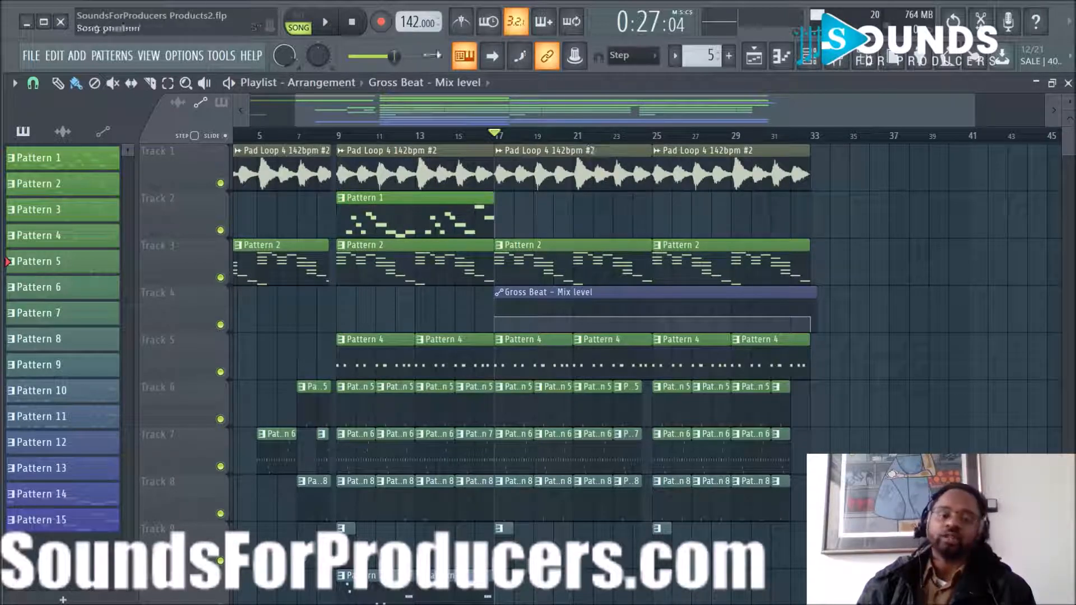
Step: Duplicate all clips between bars 17 and 33 on every track, placing the copies from bar 33 onward
{"action": "scroll", "coordinate": [645, 207], "scroll_direction": "down", "scroll_amount": 8}
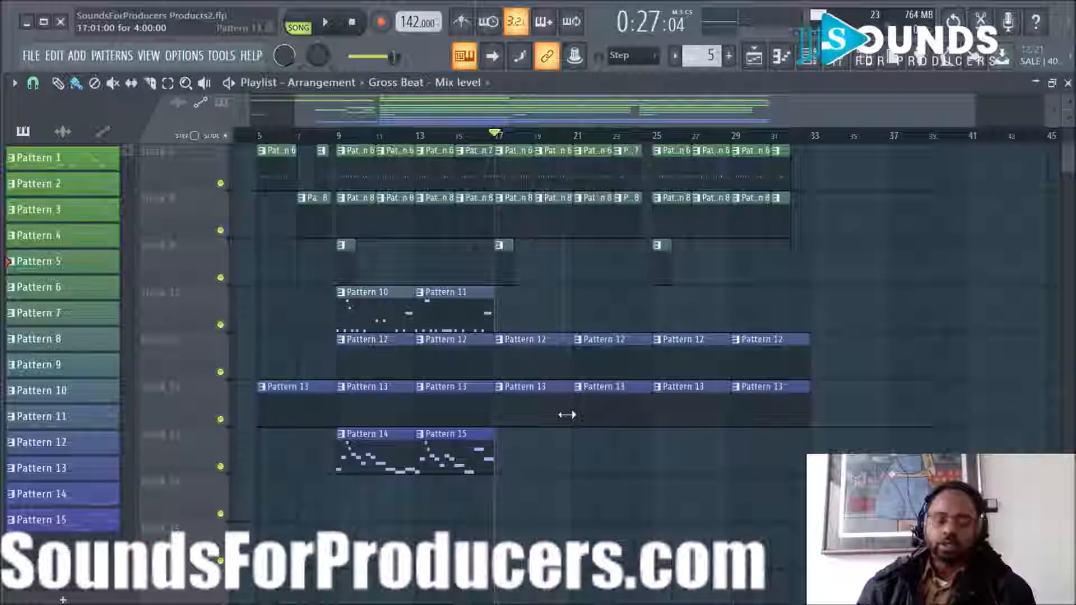
{"action": "scroll", "coordinate": [578, 418], "scroll_direction": "down", "scroll_amount": 1}
{"action": "left_click_drag", "start_coordinate": [507, 408], "coordinate": [855, 129]}
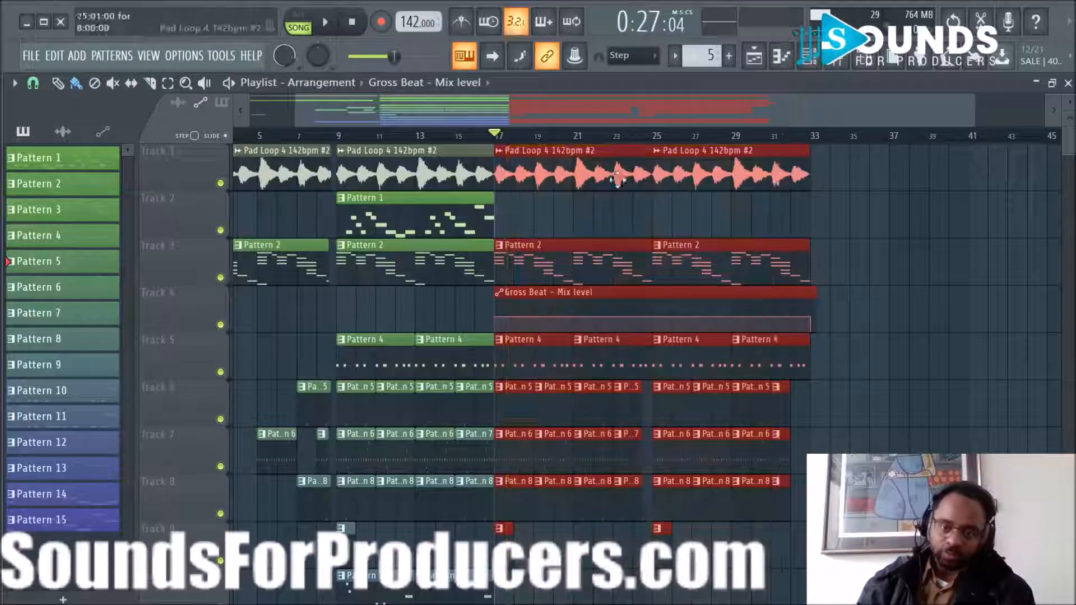
{"action": "left_click_drag", "start_coordinate": [536, 175], "coordinate": [857, 178]}
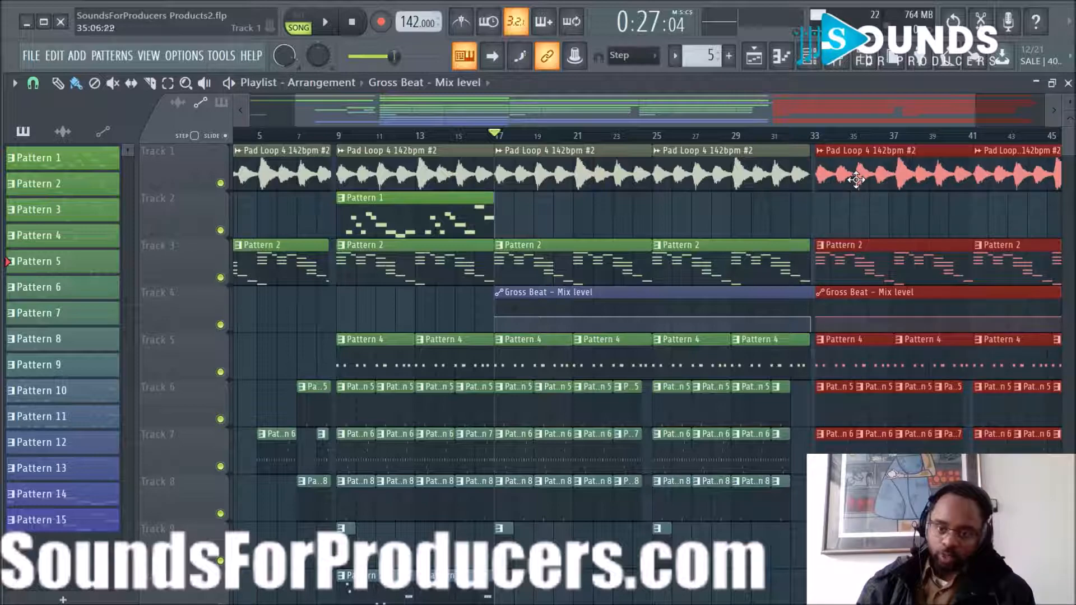
{"action": "scroll", "coordinate": [767, 143], "scroll_direction": "down", "scroll_amount": 3}
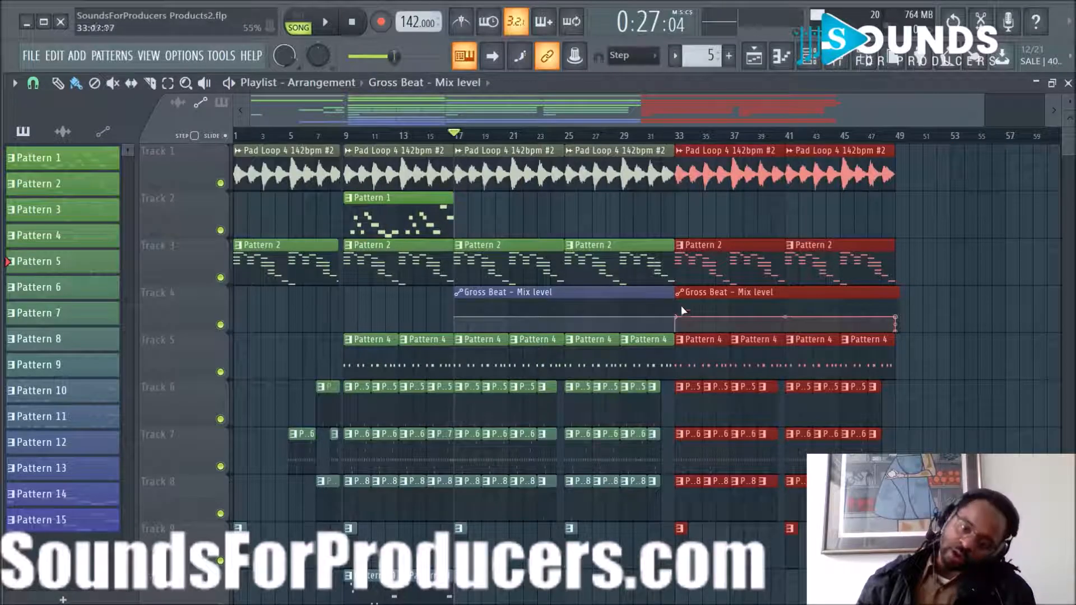
{"action": "scroll", "coordinate": [695, 146], "scroll_direction": "up", "scroll_amount": 2}
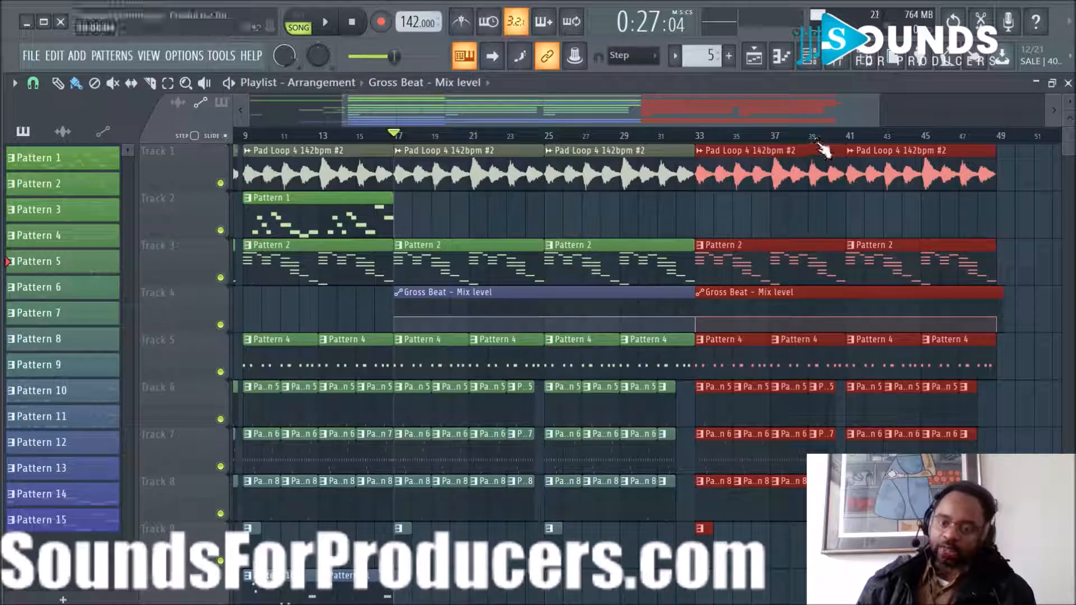
Step: Play the arrangement from bar 29 into the duplicated section, stop playback and check the clips on its tracks
{"action": "scroll", "coordinate": [841, 162], "scroll_direction": "down", "scroll_amount": 2}
{"action": "scroll", "coordinate": [853, 178], "scroll_direction": "up", "scroll_amount": 2}
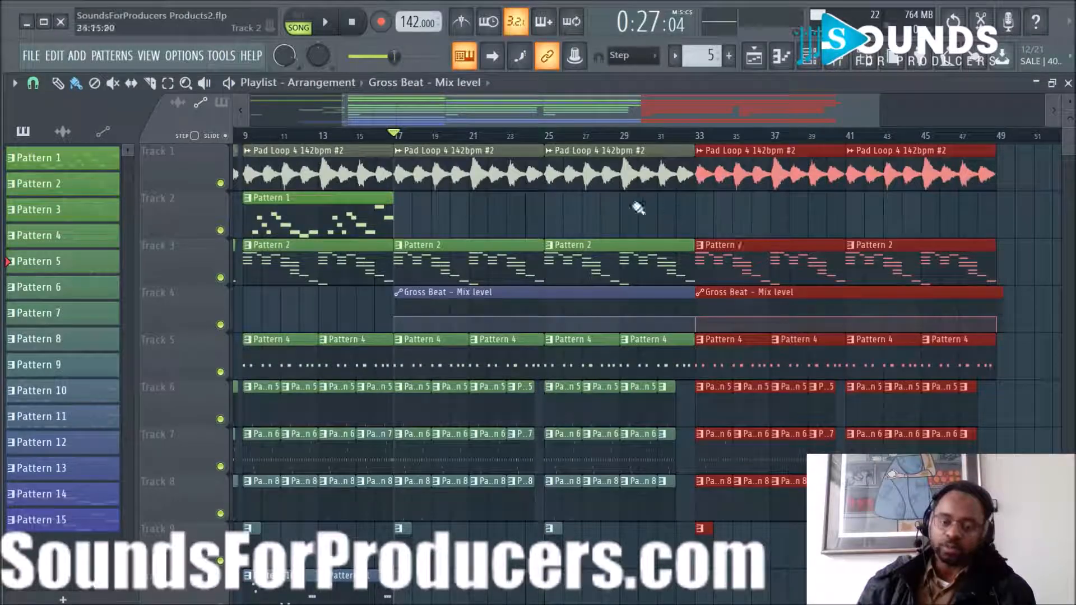
{"action": "left_click", "coordinate": [624, 137]}
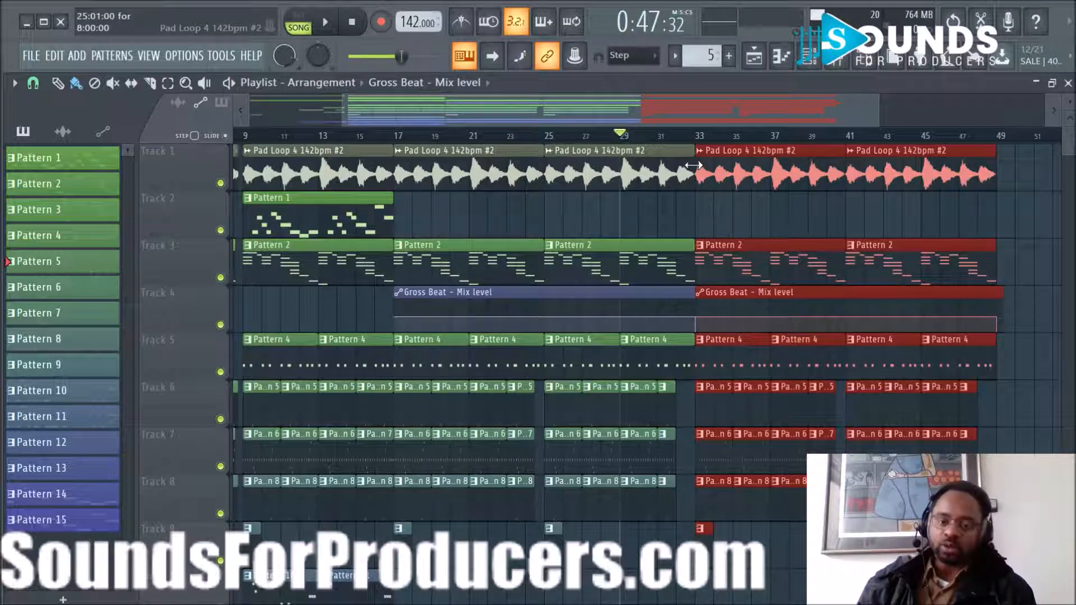
{"action": "key", "text": "space"}
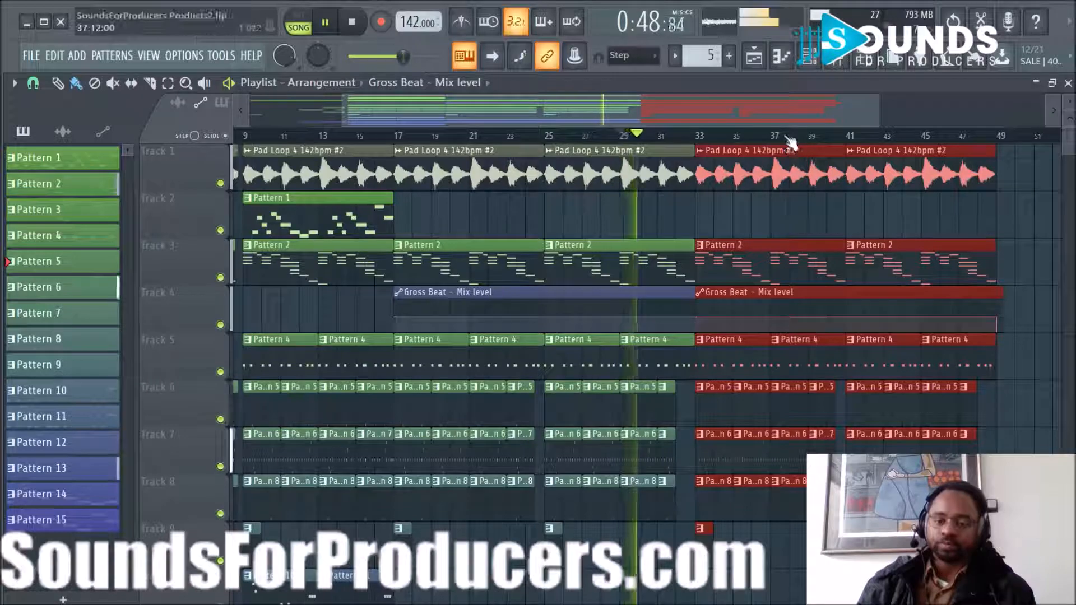
{"action": "scroll", "coordinate": [791, 143], "scroll_direction": "down", "scroll_amount": 1}
{"action": "scroll", "coordinate": [790, 143], "scroll_direction": "up", "scroll_amount": 2}
{"action": "scroll", "coordinate": [837, 230], "scroll_direction": "down", "scroll_amount": 5}
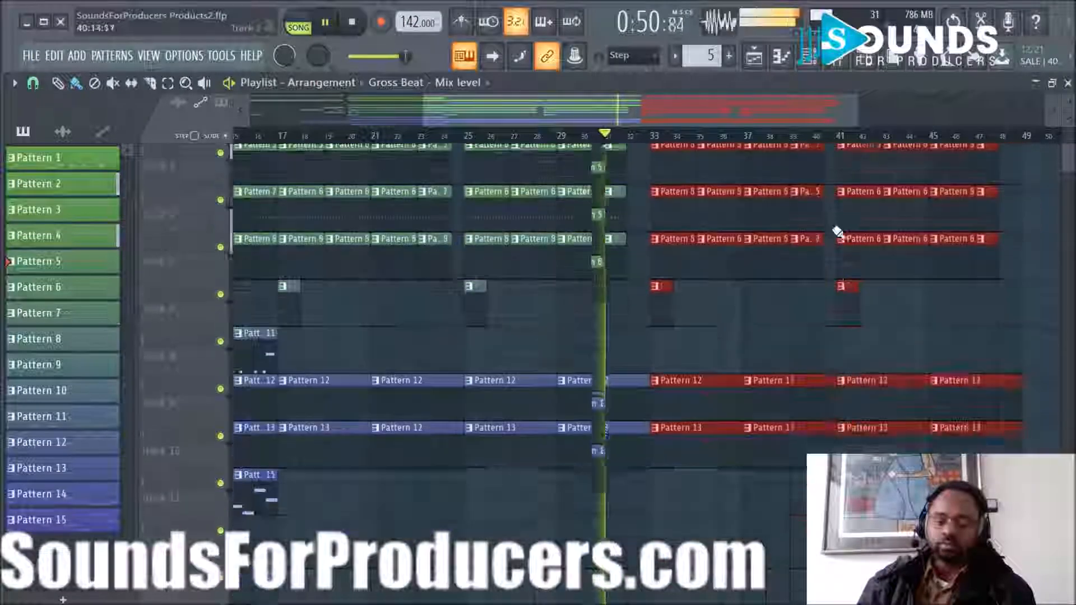
{"action": "scroll", "coordinate": [837, 230], "scroll_direction": "up", "scroll_amount": 5}
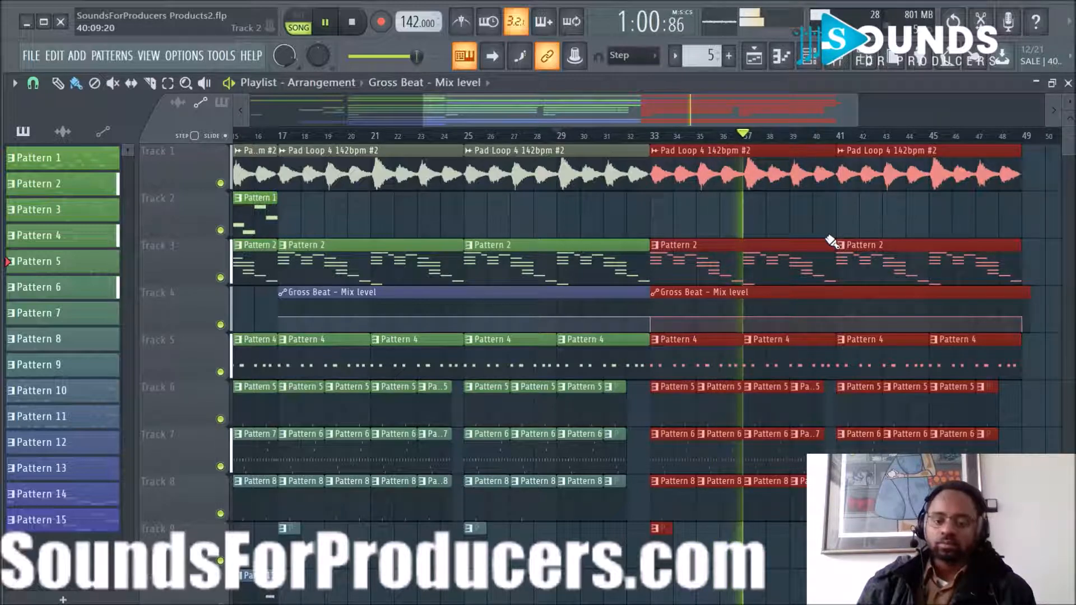
{"action": "key", "text": "space"}
{"action": "scroll", "coordinate": [740, 226], "scroll_direction": "down", "scroll_amount": 2}
{"action": "scroll", "coordinate": [740, 226], "scroll_direction": "down", "scroll_amount": 2}
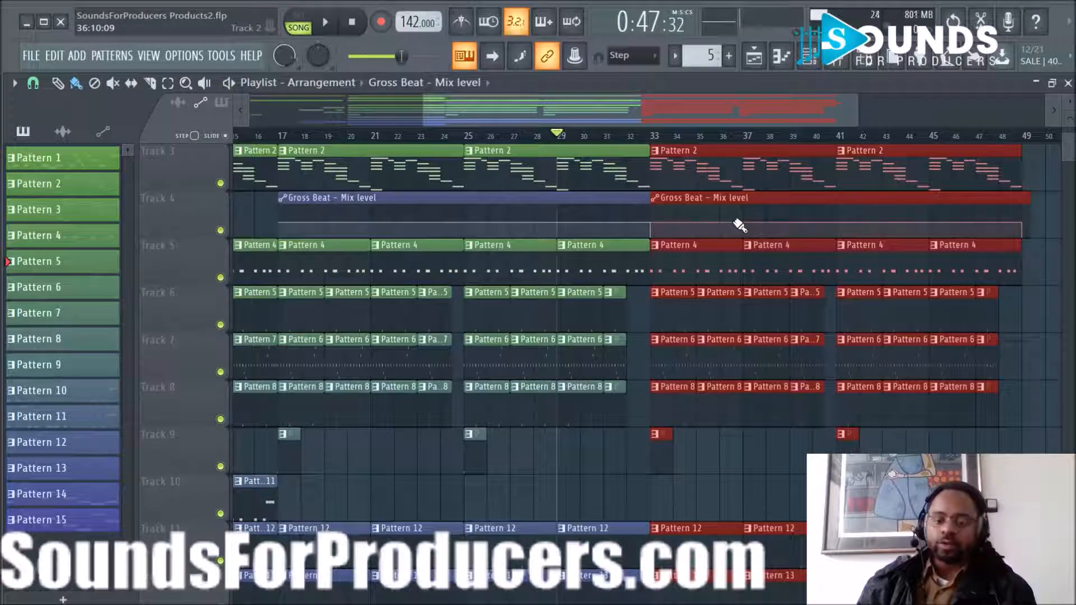
{"action": "scroll", "coordinate": [734, 224], "scroll_direction": "up", "scroll_amount": 4}
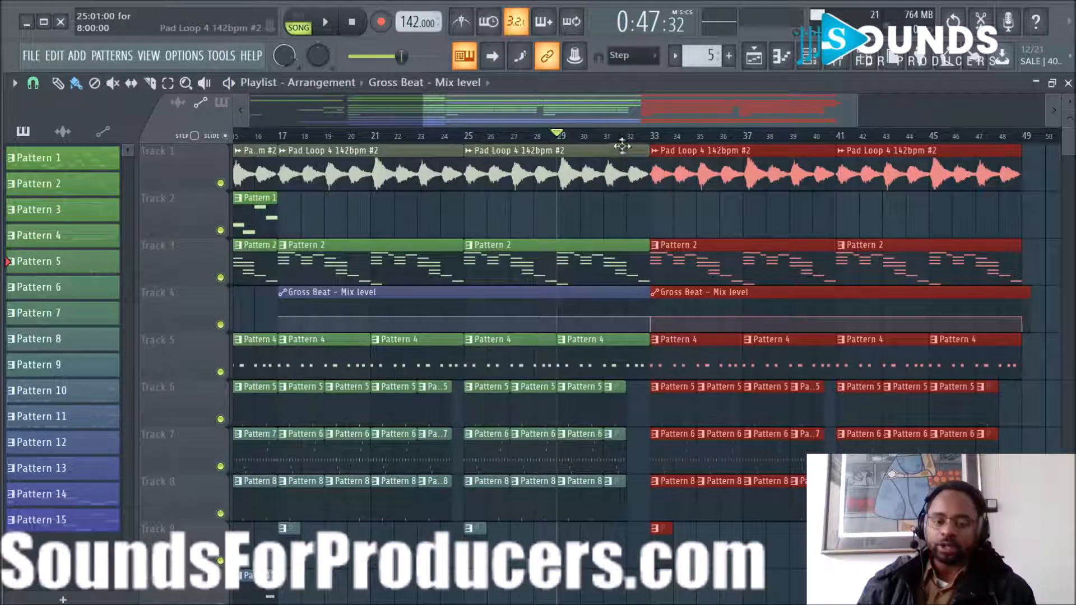
Step: Set the playback position to bar 31 and copy Track 13's Pattern 14 and Pattern 15 clips so they start at bar 33
{"action": "left_click", "coordinate": [604, 136]}
{"action": "scroll", "coordinate": [696, 235], "scroll_direction": "down", "scroll_amount": 4}
{"action": "scroll", "coordinate": [680, 269], "scroll_direction": "down", "scroll_amount": 2}
{"action": "scroll", "coordinate": [646, 136], "scroll_direction": "down", "scroll_amount": 2}
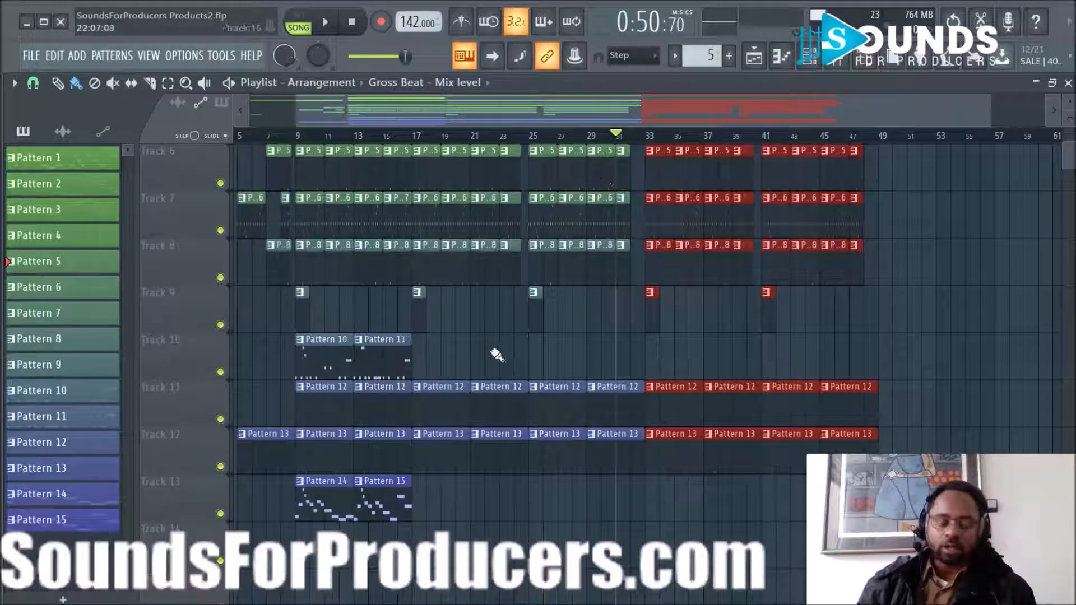
{"action": "left_click_drag", "start_coordinate": [493, 518], "coordinate": [681, 507]}
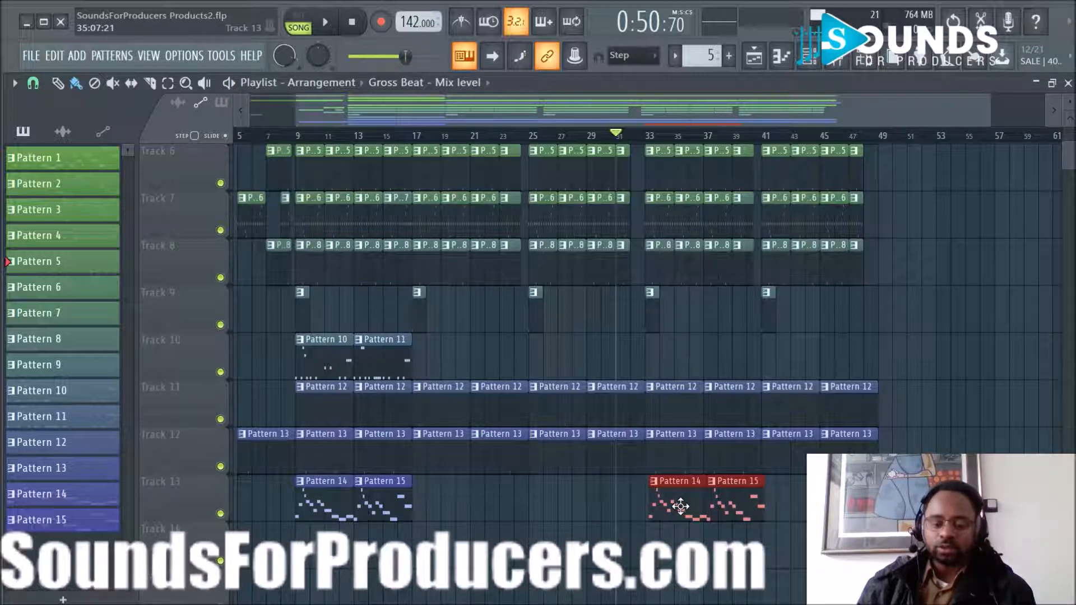
{"action": "left_click", "coordinate": [33, 83]}
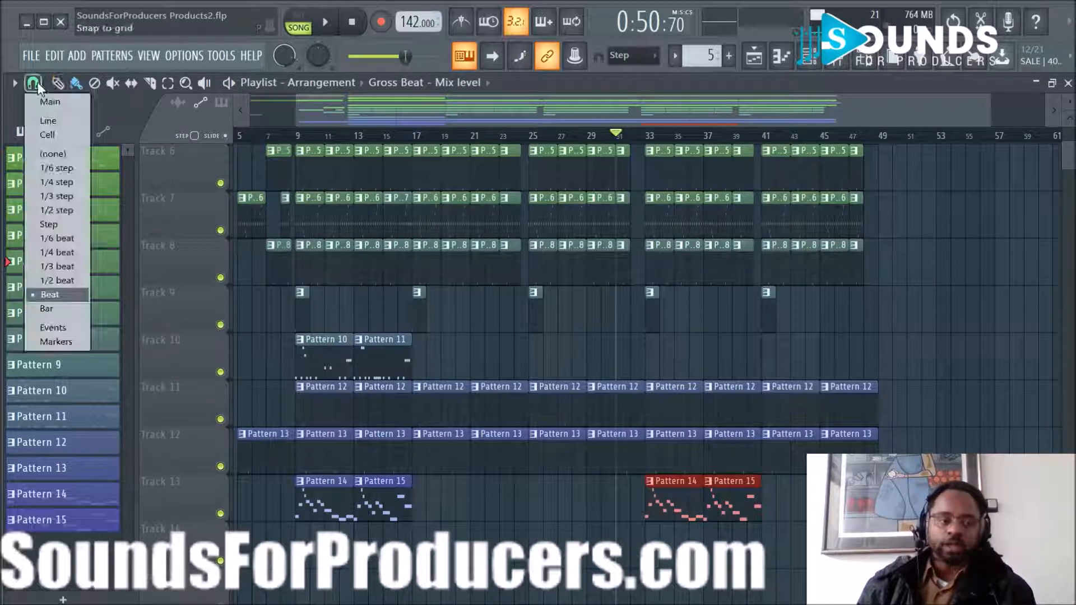
{"action": "left_click", "coordinate": [964, 293]}
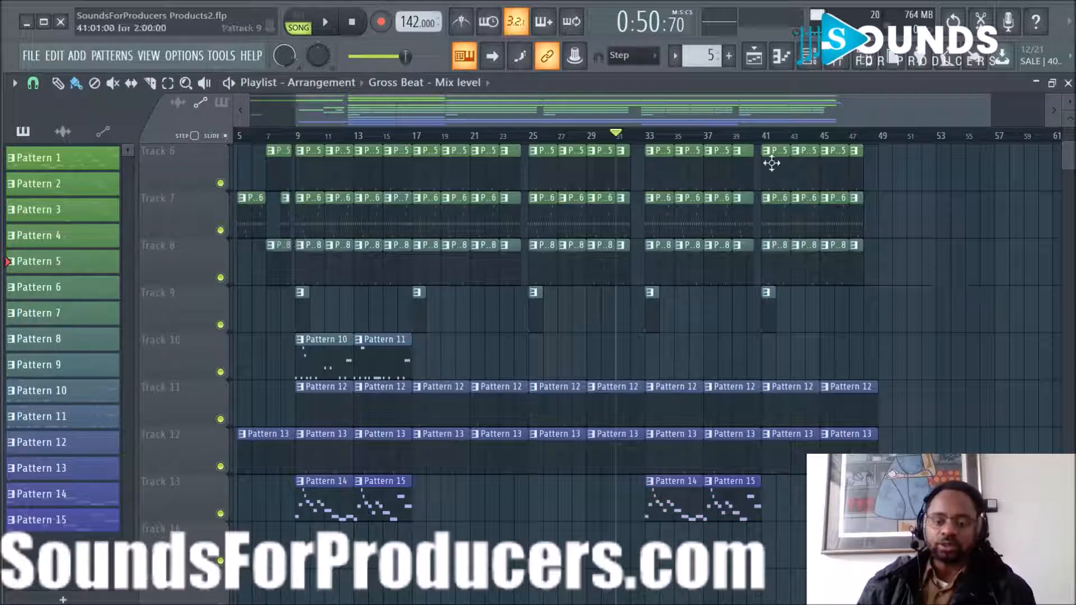
Step: Play from bar 31 to hear the copied Pattern 14 clip in the duplicated section, then stop playback
{"action": "scroll", "coordinate": [671, 120], "scroll_direction": "up", "scroll_amount": 3}
{"action": "left_click_drag", "start_coordinate": [672, 118], "coordinate": [688, 116]}
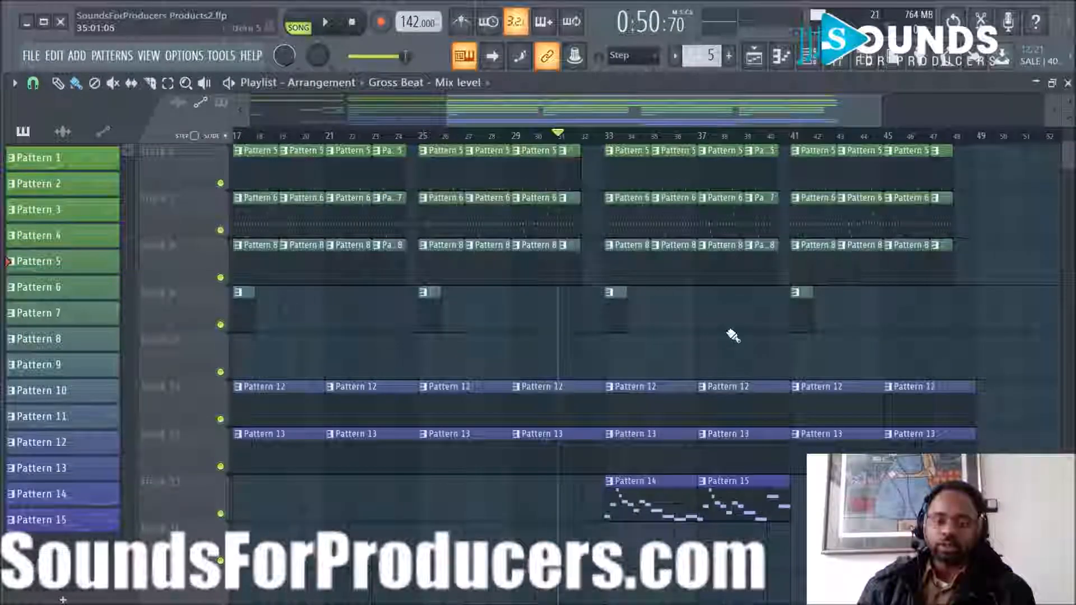
{"action": "scroll", "coordinate": [729, 331], "scroll_direction": "up", "scroll_amount": 5}
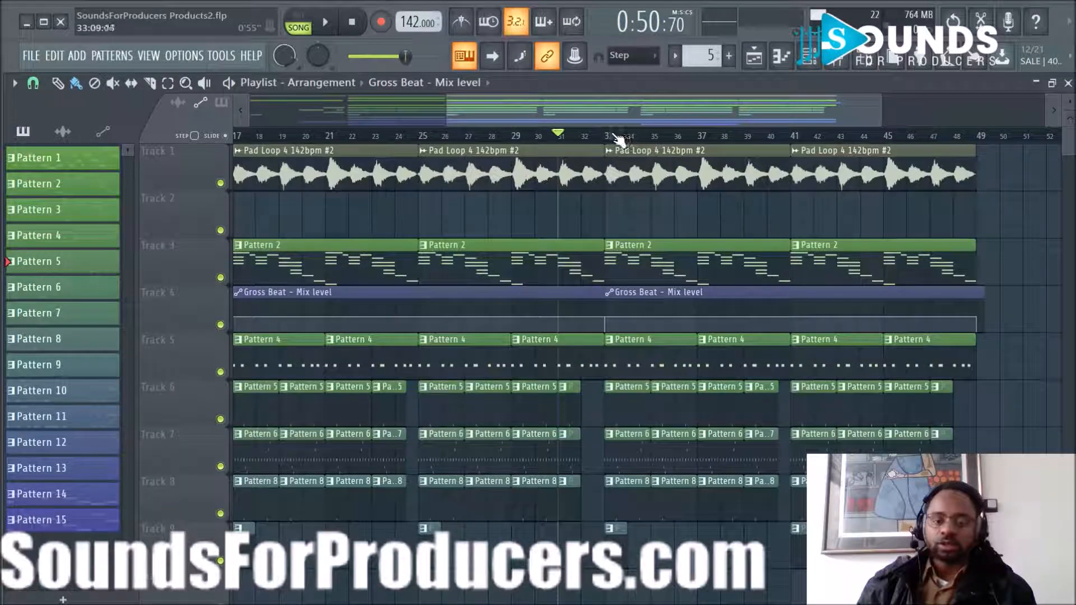
{"action": "key", "text": "space"}
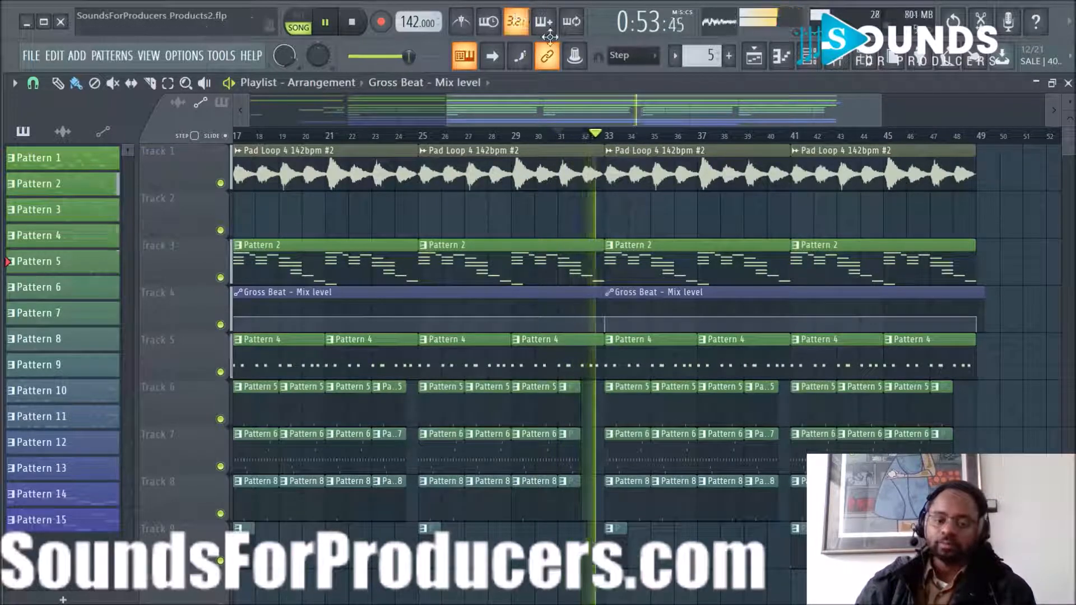
{"action": "scroll", "coordinate": [925, 208], "scroll_direction": "down", "scroll_amount": 4}
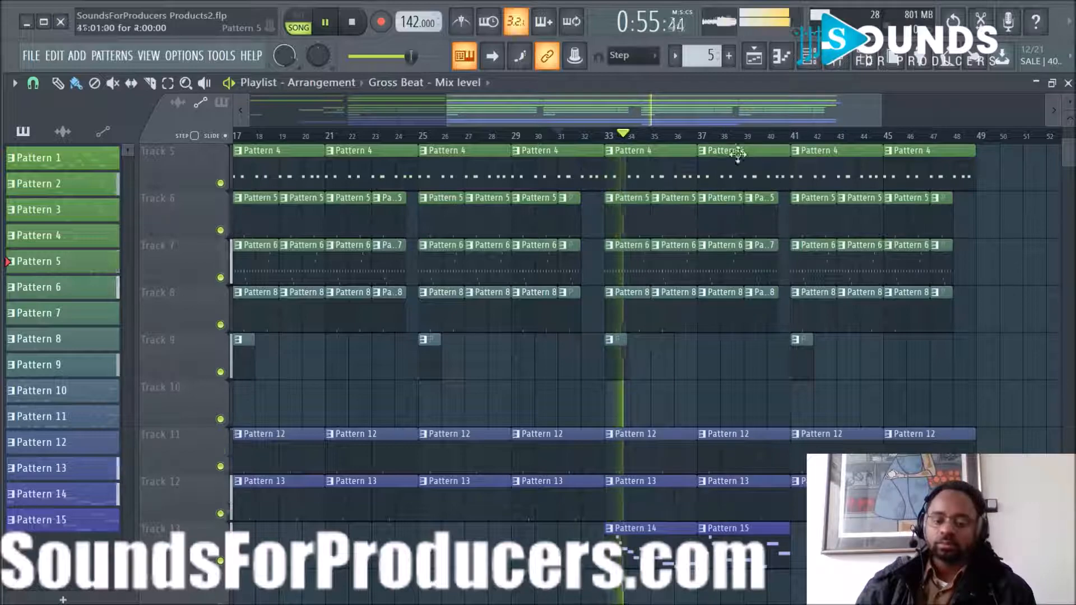
{"action": "scroll", "coordinate": [723, 141], "scroll_direction": "down", "scroll_amount": 3}
{"action": "scroll", "coordinate": [954, 301], "scroll_direction": "down", "scroll_amount": 1}
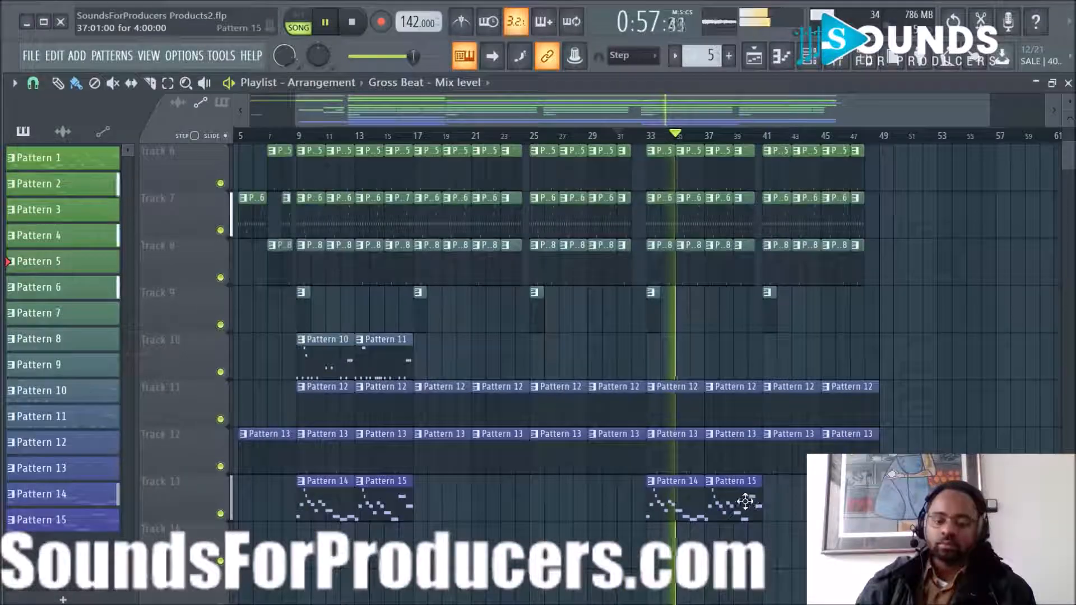
{"action": "key", "text": "space"}
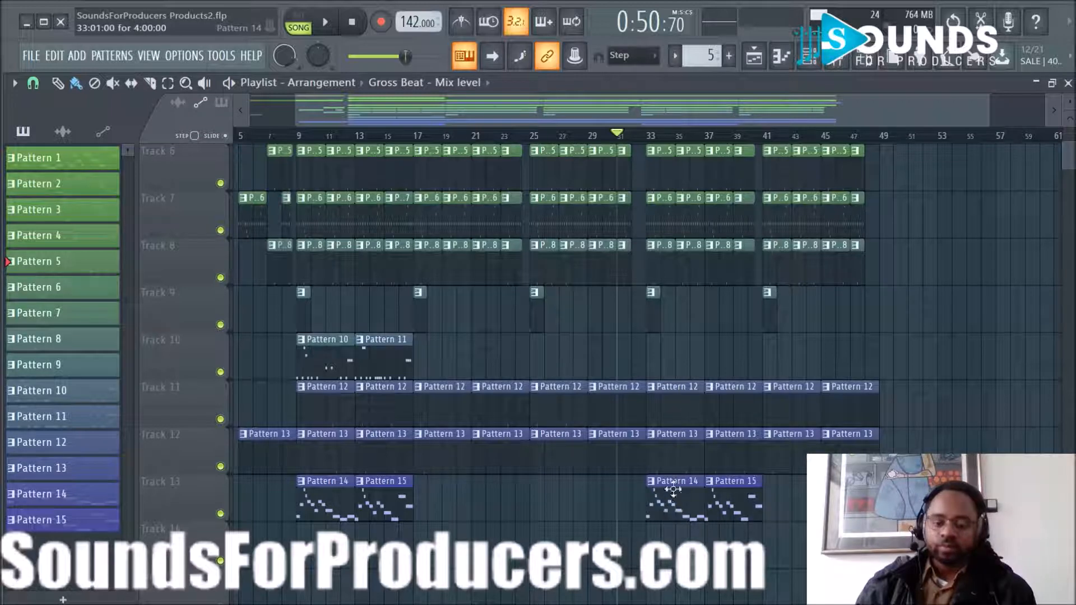
Step: Copy Track 10's Pattern 10 and Pattern 11 clips to bar 33, and move Track 13's copied Pattern 14 and 15 clips to bar 41
{"action": "left_click_drag", "start_coordinate": [409, 363], "coordinate": [670, 368]}
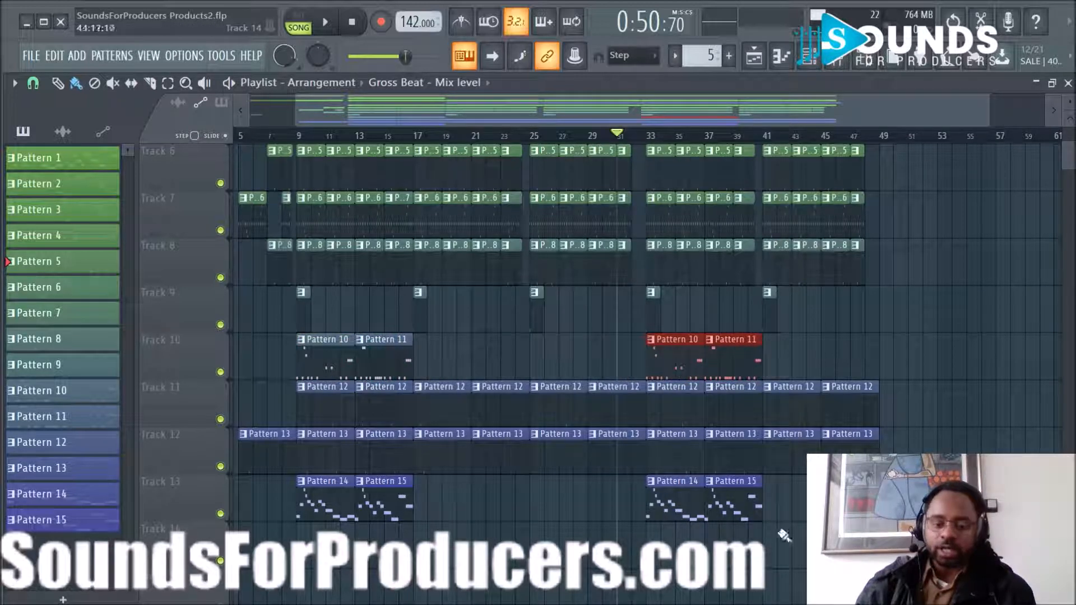
{"action": "scroll", "coordinate": [814, 392], "scroll_direction": "up", "scroll_amount": 5}
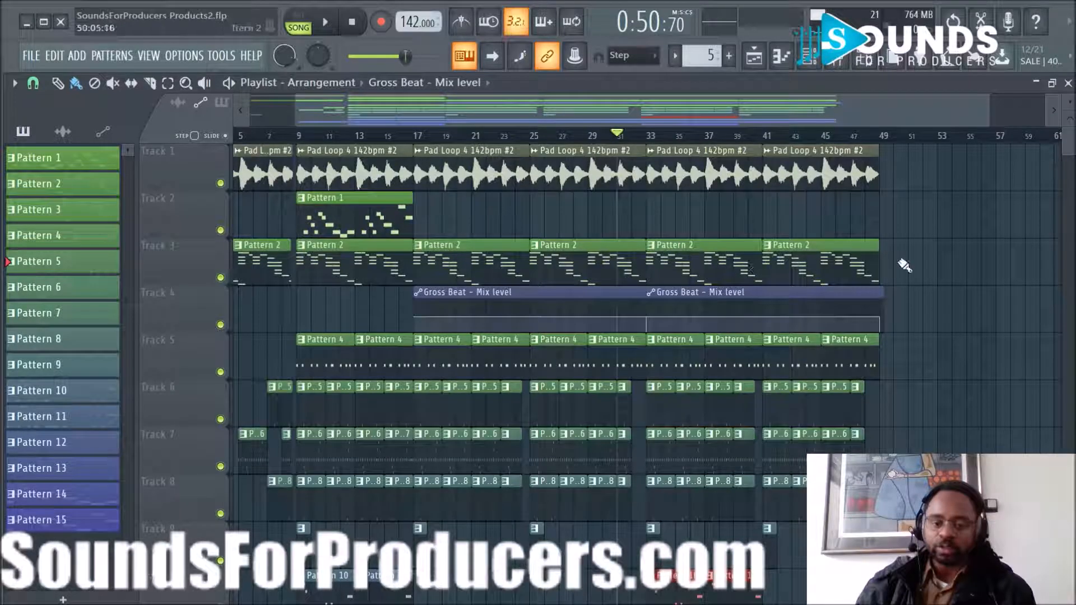
{"action": "key", "text": "space"}
{"action": "scroll", "coordinate": [907, 288], "scroll_direction": "down", "scroll_amount": 4}
{"action": "mouse_move", "coordinate": [792, 533]}
{"action": "left_mouse_down"}
{"action": "mouse_move", "coordinate": [737, 561]}
{"action": "mouse_move", "coordinate": [668, 552]}
{"action": "mouse_move", "coordinate": [780, 547]}
{"action": "left_mouse_up"}
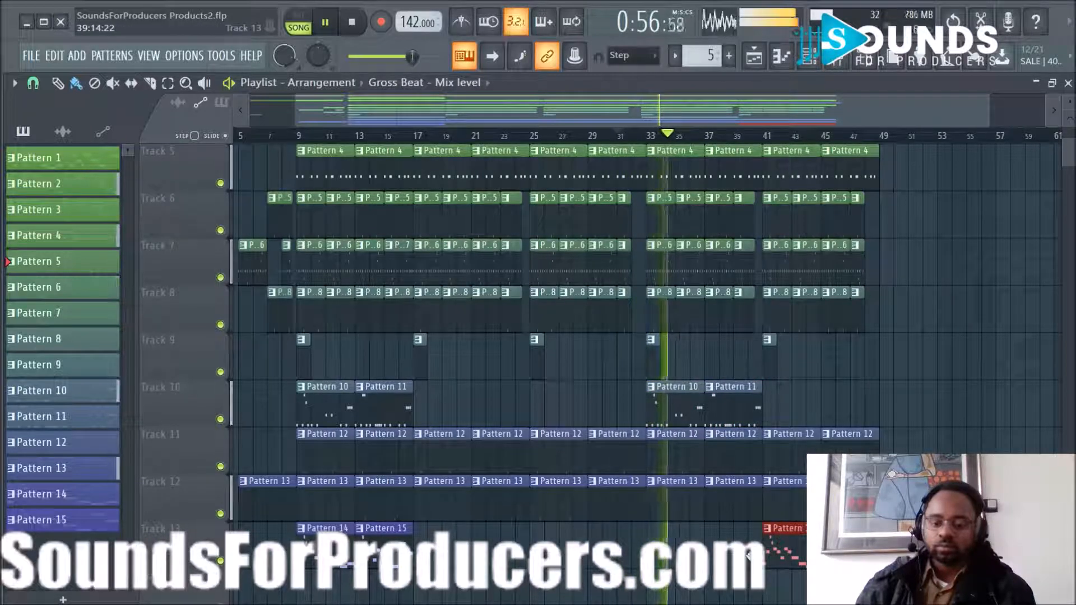
{"action": "key", "text": "space"}
Step: Play from bar 31 to review the revised duplicated section across all tracks, then stop playback
{"action": "scroll", "coordinate": [648, 201], "scroll_direction": "up", "scroll_amount": 4}
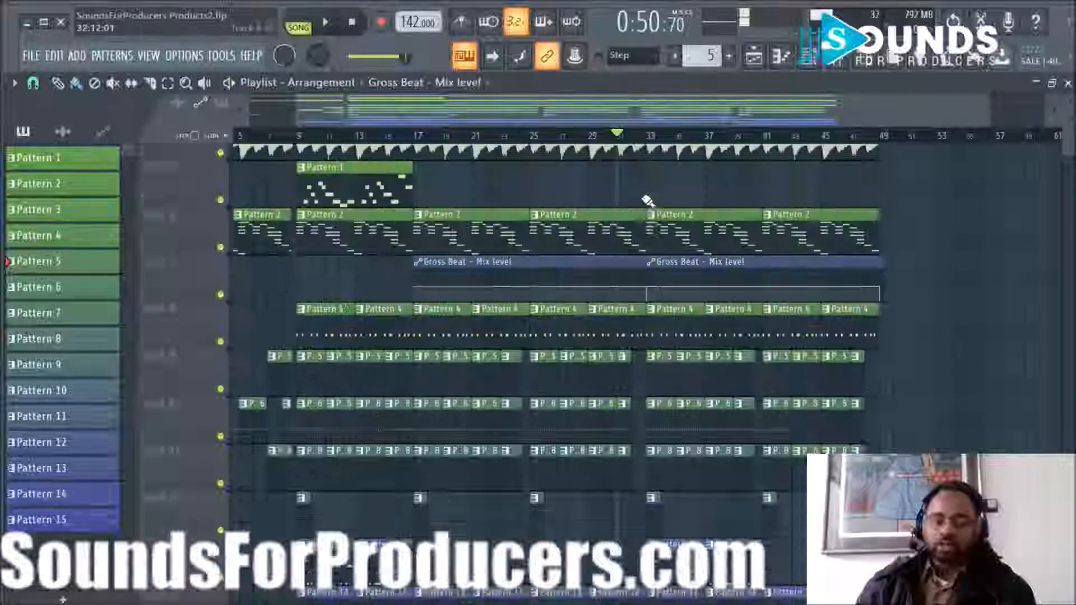
{"action": "scroll", "coordinate": [646, 197], "scroll_direction": "up", "scroll_amount": 1}
{"action": "key", "text": "space"}
{"action": "scroll", "coordinate": [902, 209], "scroll_direction": "down", "scroll_amount": 5}
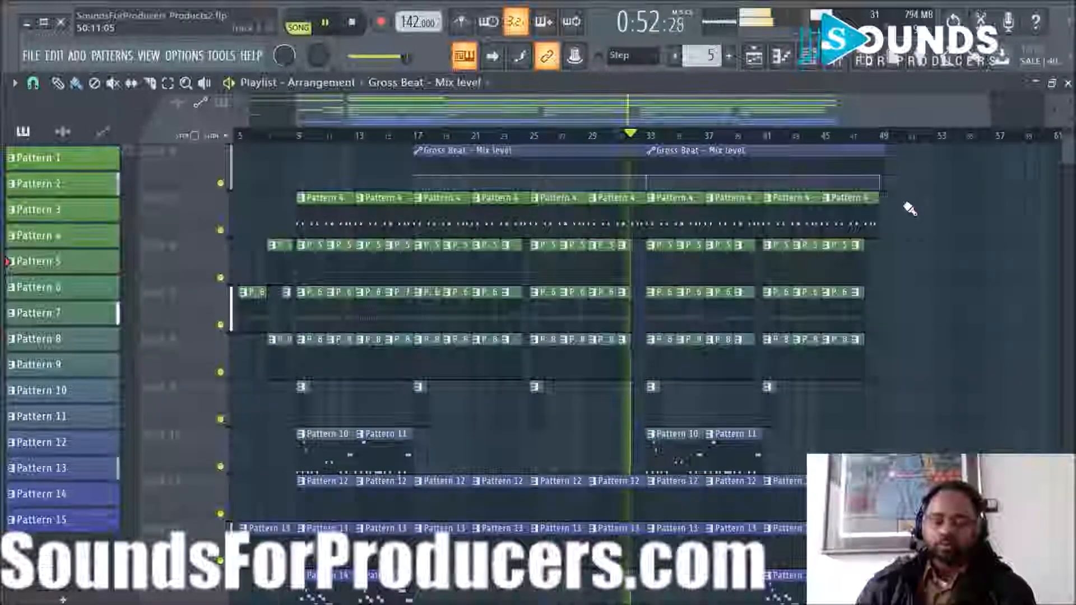
{"action": "scroll", "coordinate": [911, 210], "scroll_direction": "up", "scroll_amount": 2}
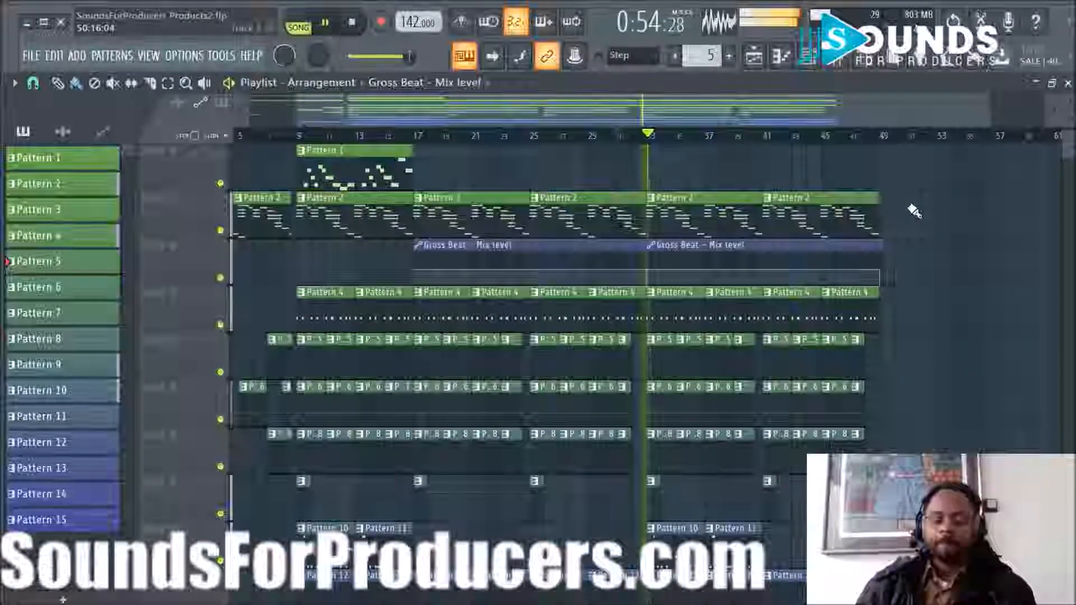
{"action": "scroll", "coordinate": [910, 213], "scroll_direction": "up", "scroll_amount": 1}
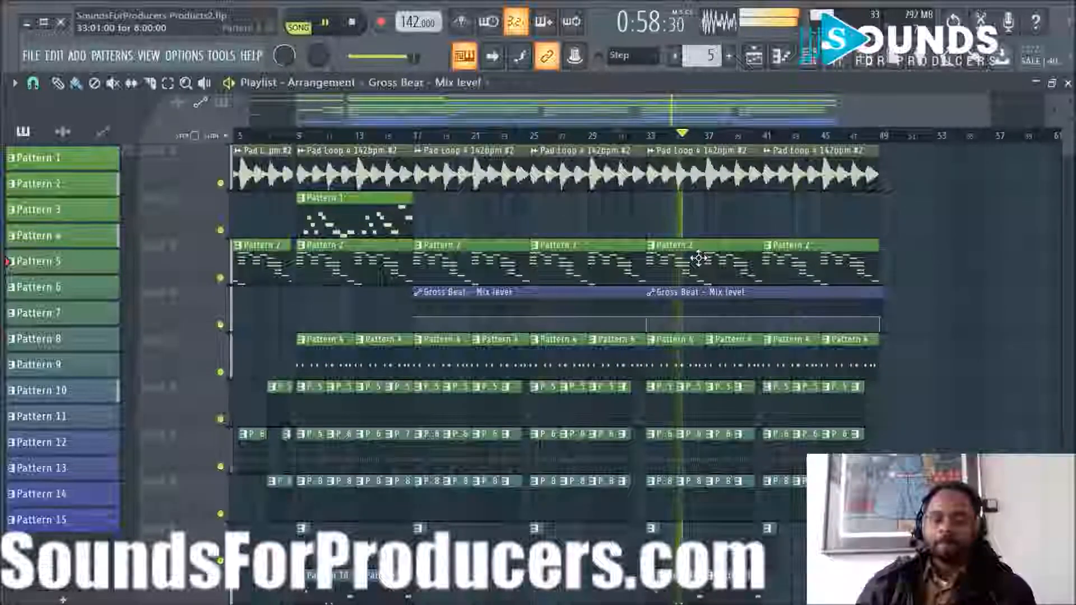
{"action": "scroll", "coordinate": [699, 258], "scroll_direction": "down", "scroll_amount": 3}
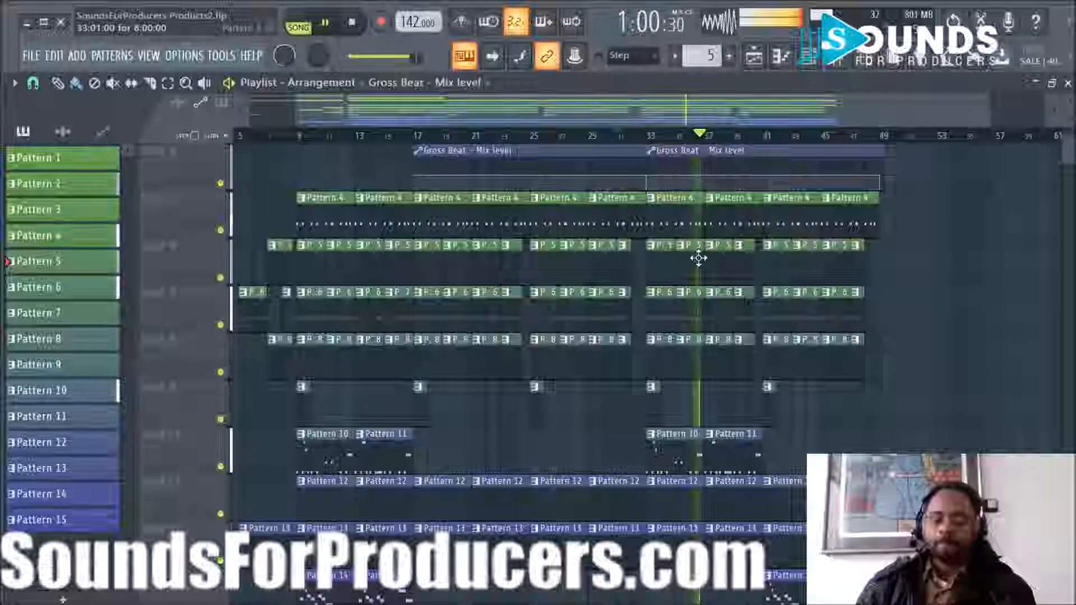
{"action": "scroll", "coordinate": [700, 259], "scroll_direction": "up", "scroll_amount": 3}
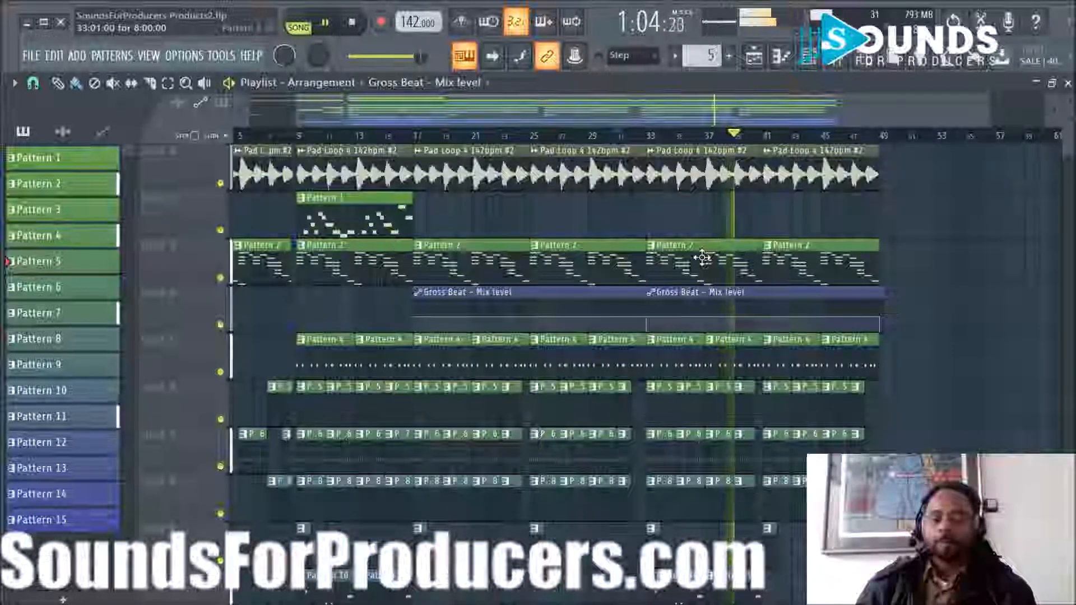
{"action": "key", "text": "space"}
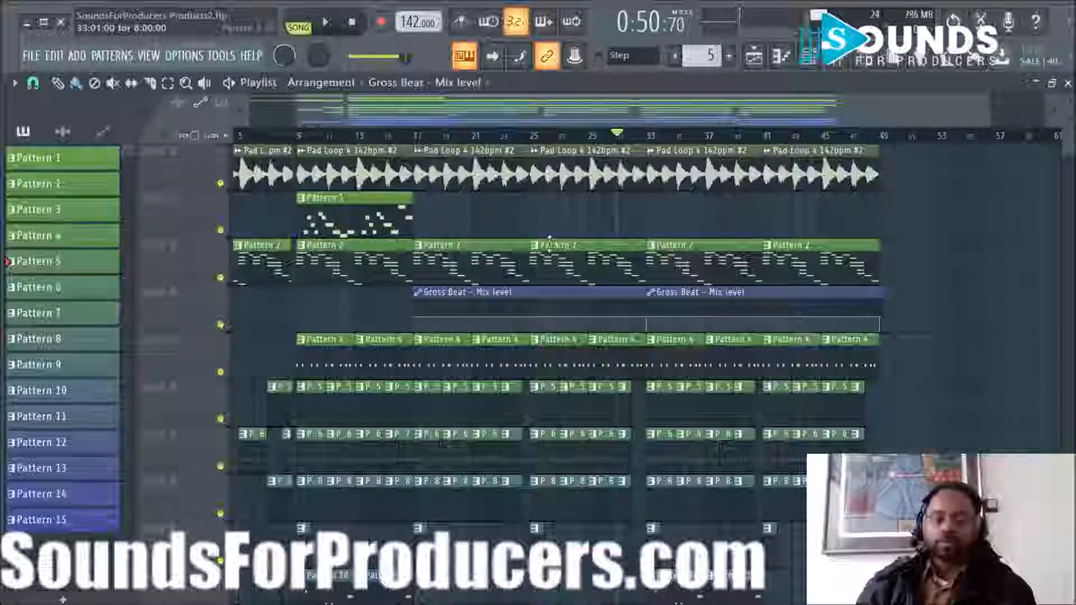
Step: Solo Track 3, re-enable Track 4's Gross Beat automation alongside it, and listen to the two together from bar 31
{"action": "left_click", "coordinate": [220, 277], "text": "ctrl"}
{"action": "key", "text": "space"}
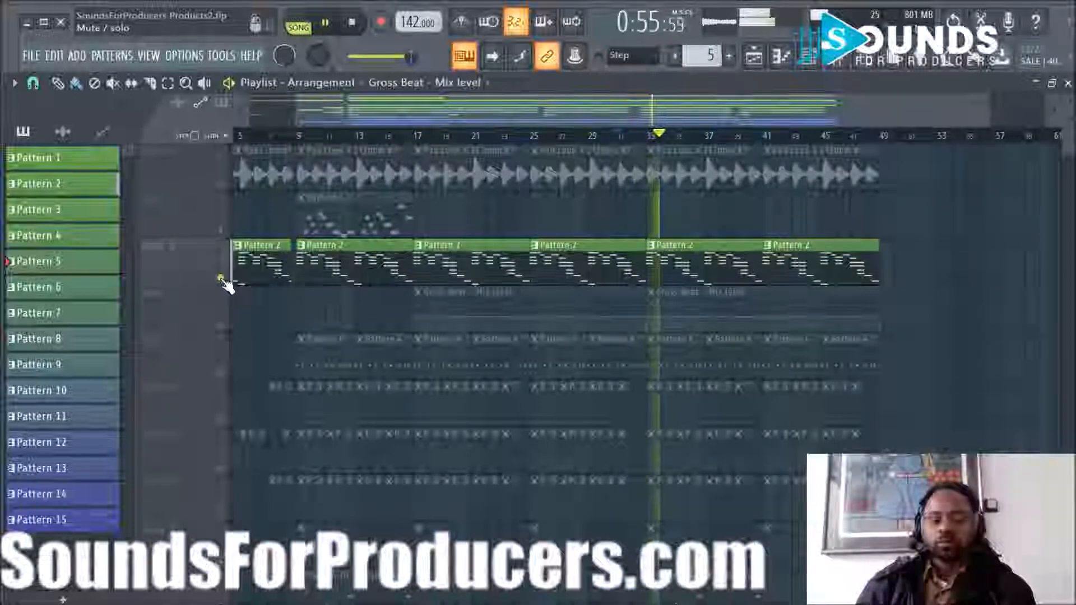
{"action": "left_click", "coordinate": [220, 325]}
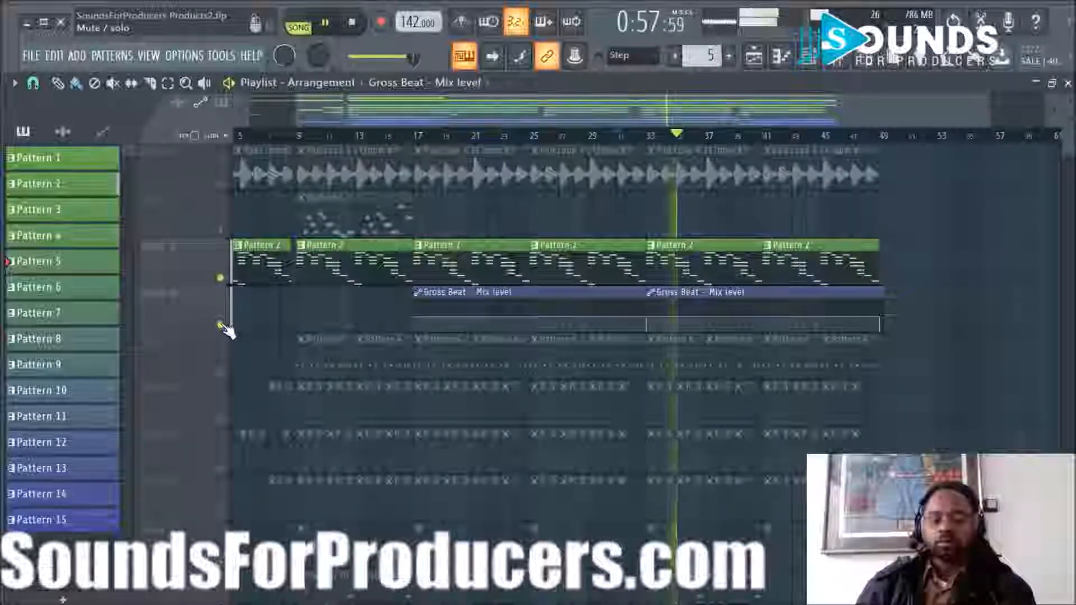
{"action": "key", "text": "space"}
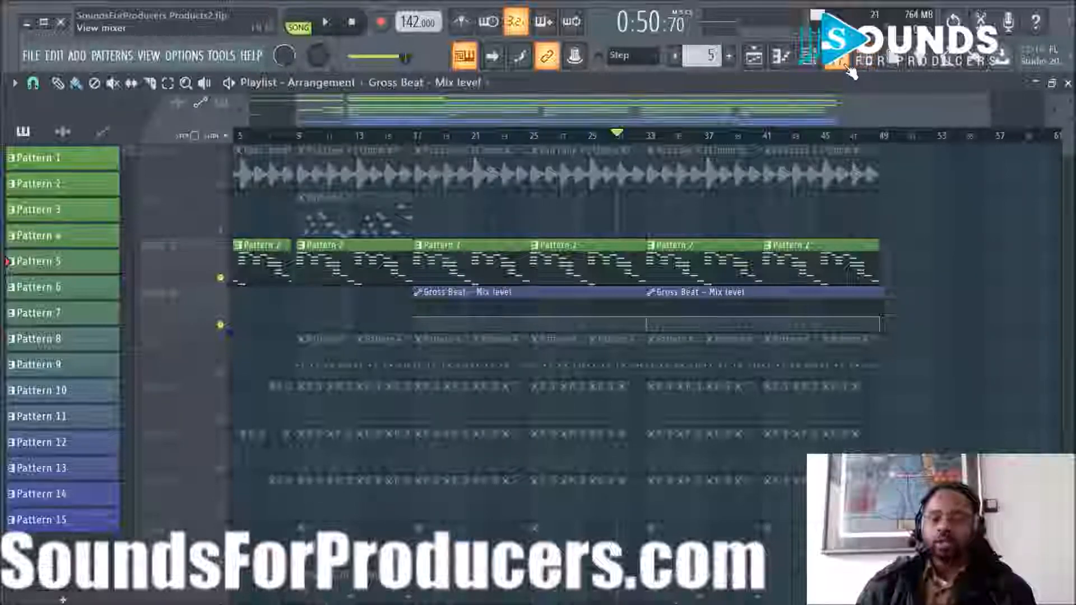
Step: Inspect the Gross Beat effect on the Piano mixer insert, including its time setting and preset list, while briefly playing the piano
{"action": "key", "text": "F9"}
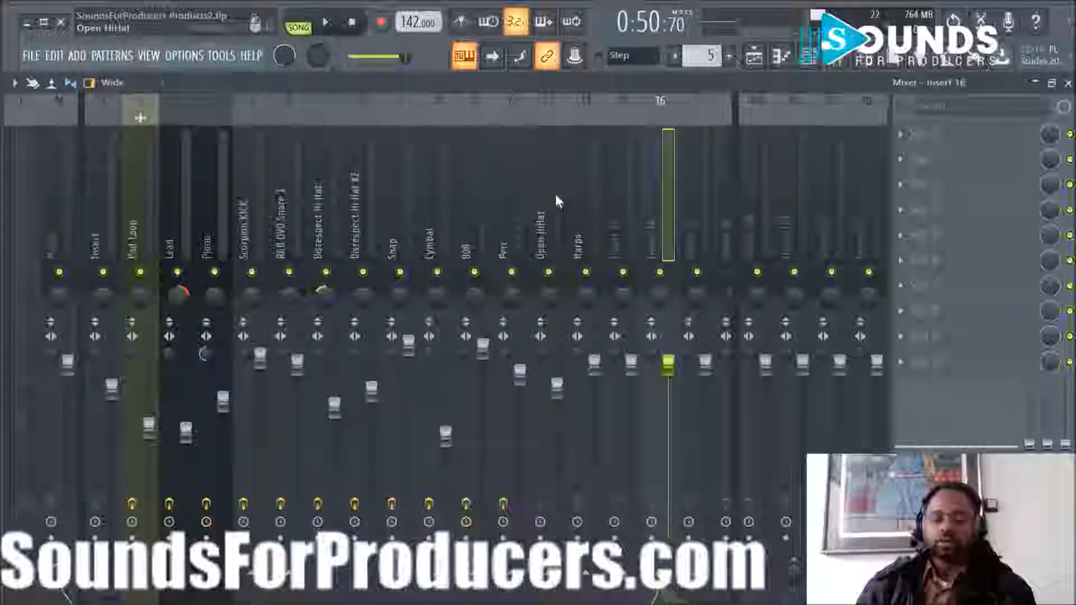
{"action": "left_click", "coordinate": [215, 224]}
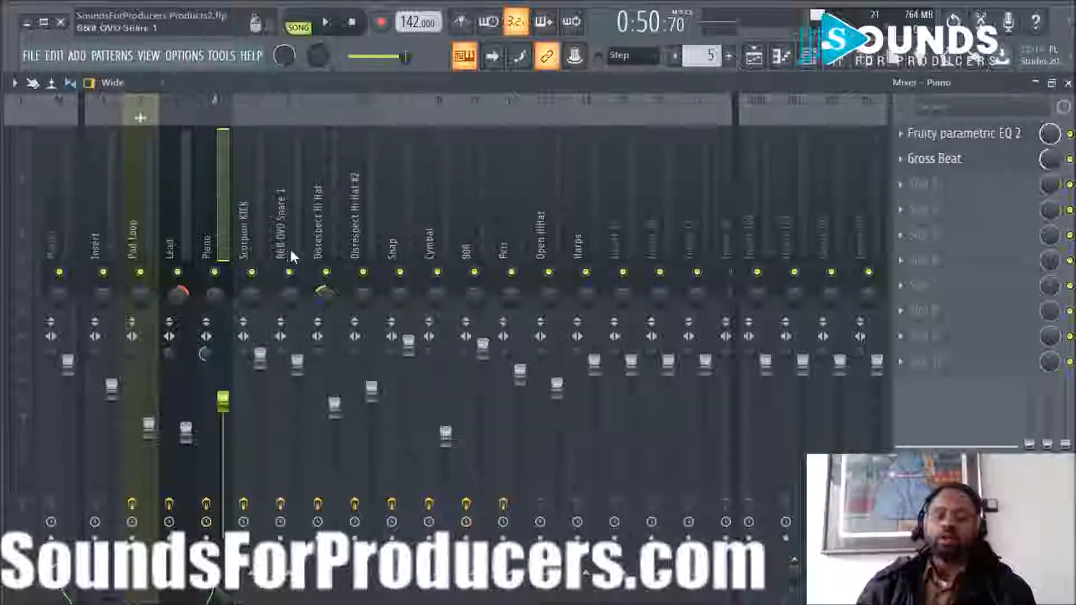
{"action": "key", "text": "space"}
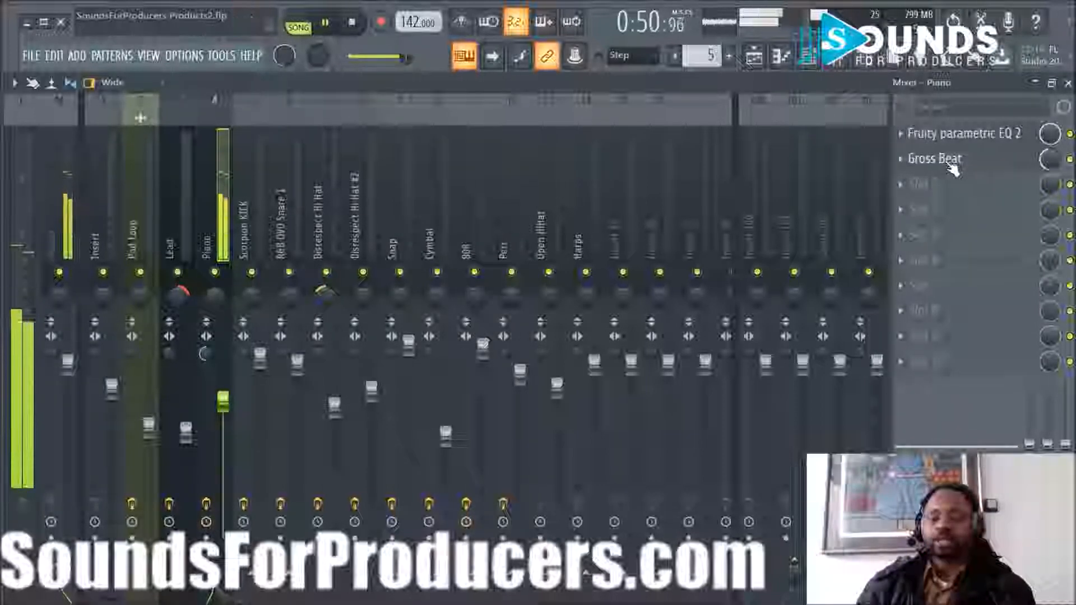
{"action": "left_click", "coordinate": [352, 22]}
{"action": "left_click", "coordinate": [928, 159]}
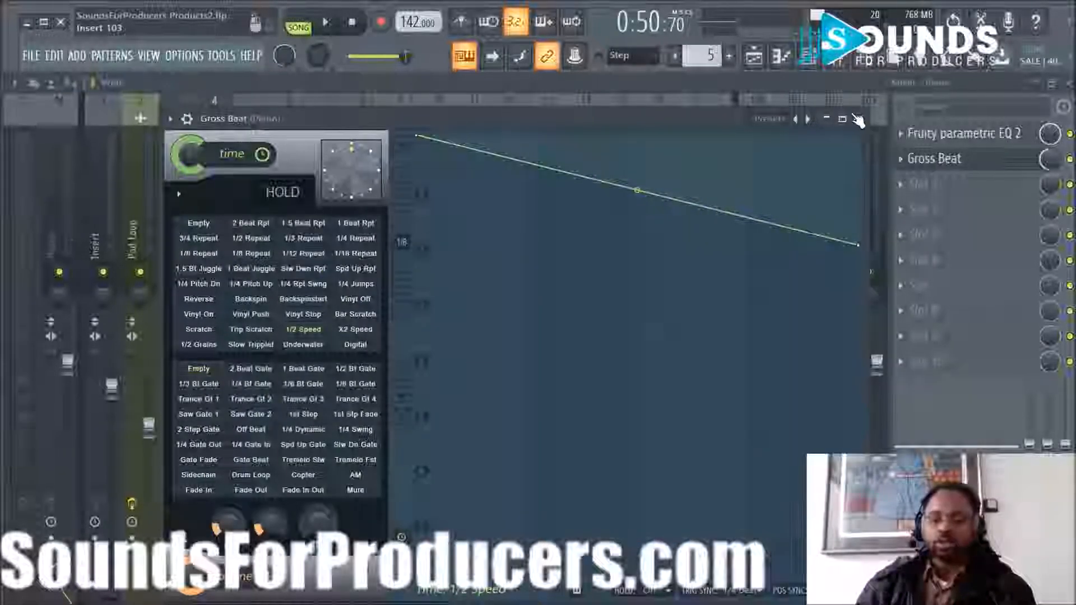
{"action": "right_click", "coordinate": [810, 120]}
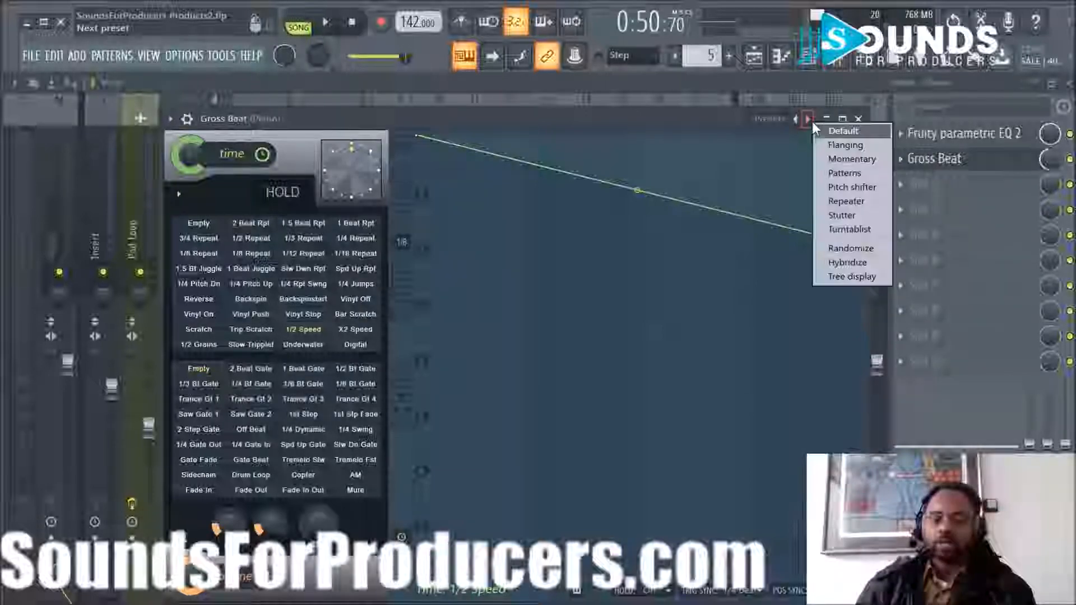
{"action": "left_click", "coordinate": [664, 116]}
{"action": "left_click", "coordinate": [860, 119]}
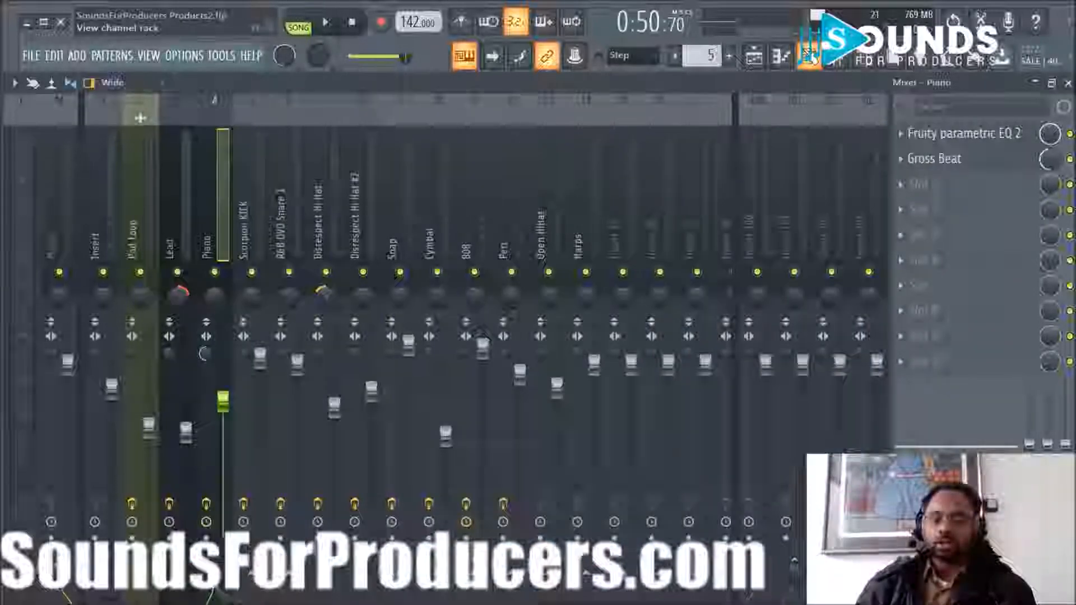
Step: Check the notes of Track 3's Pattern 2 clip at bar 33, and make that clip a unique pattern
{"action": "left_click", "coordinate": [754, 56]}
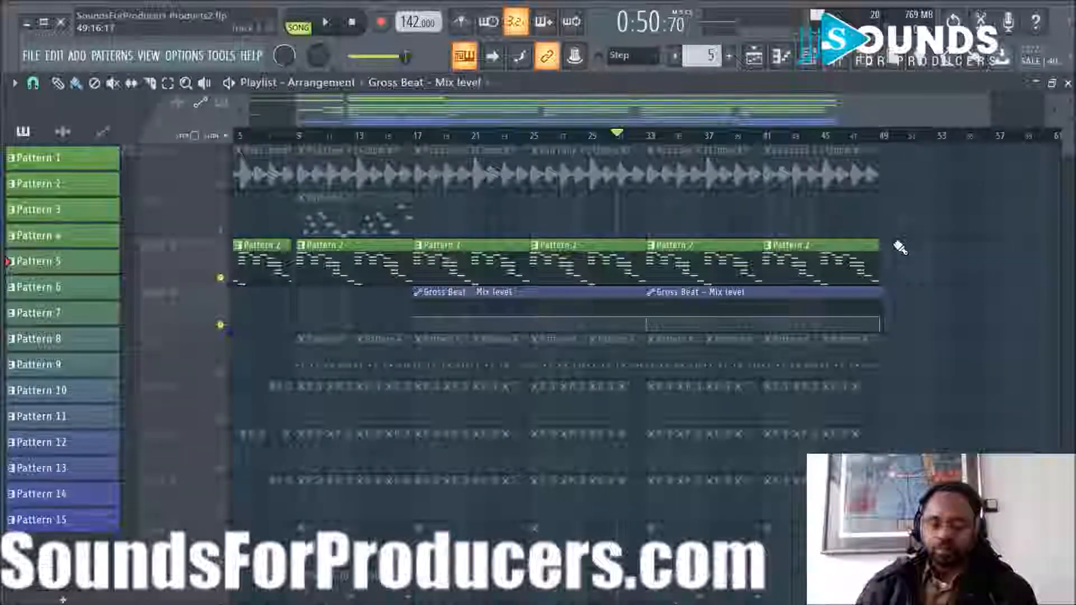
{"action": "double_click", "coordinate": [688, 271]}
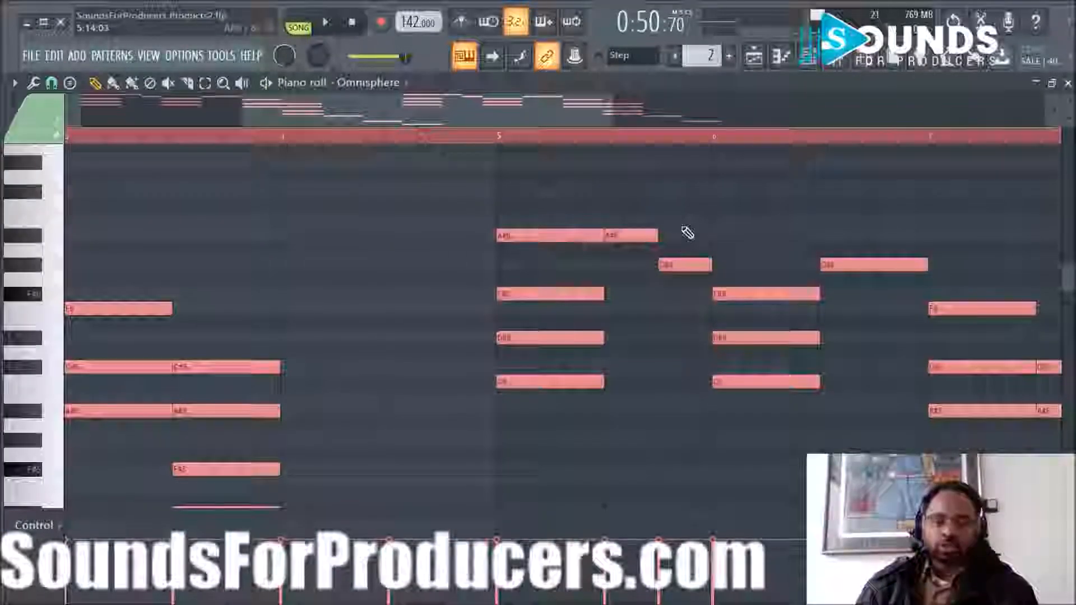
{"action": "left_click", "coordinate": [755, 58]}
{"action": "right_click", "coordinate": [651, 255]}
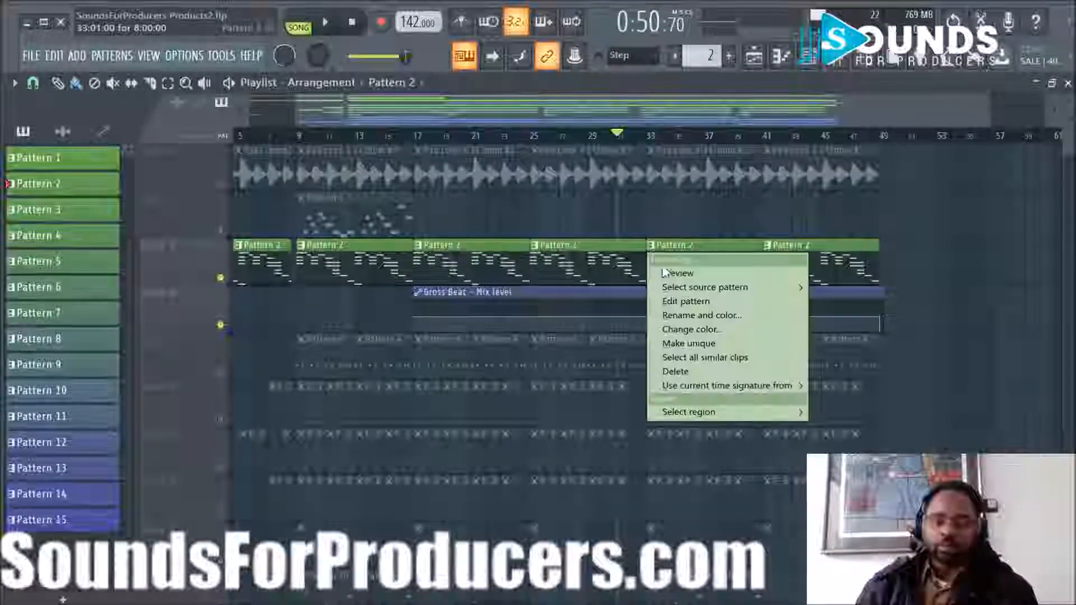
{"action": "left_click", "coordinate": [688, 342]}
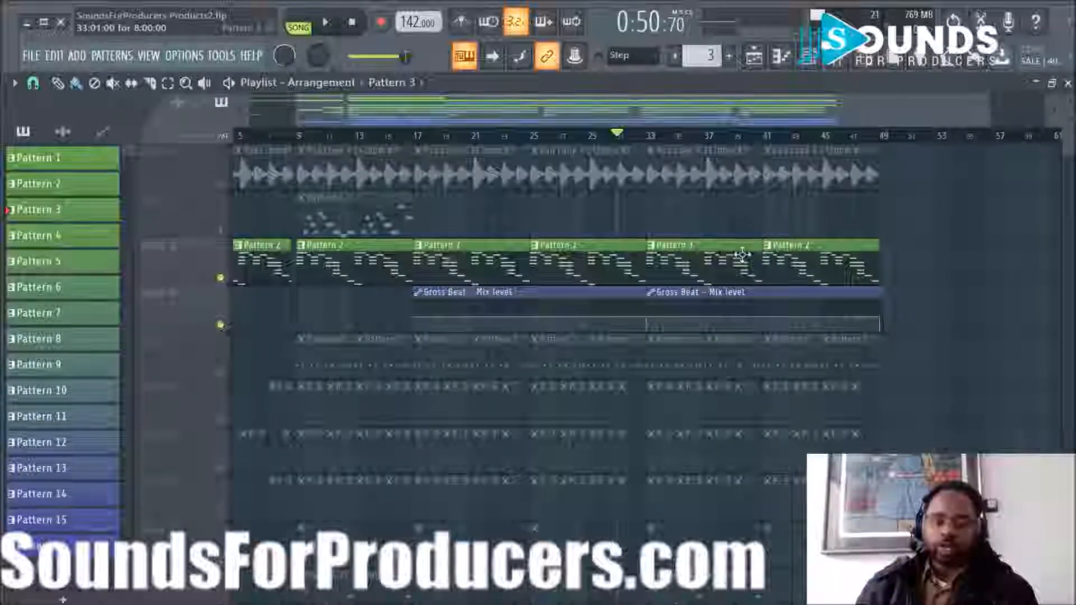
Step: Examine the notes of the unique Pattern 3 clip in the piano roll, and return to the playlist
{"action": "double_click", "coordinate": [721, 273]}
{"action": "key", "text": "ctrl+a"}
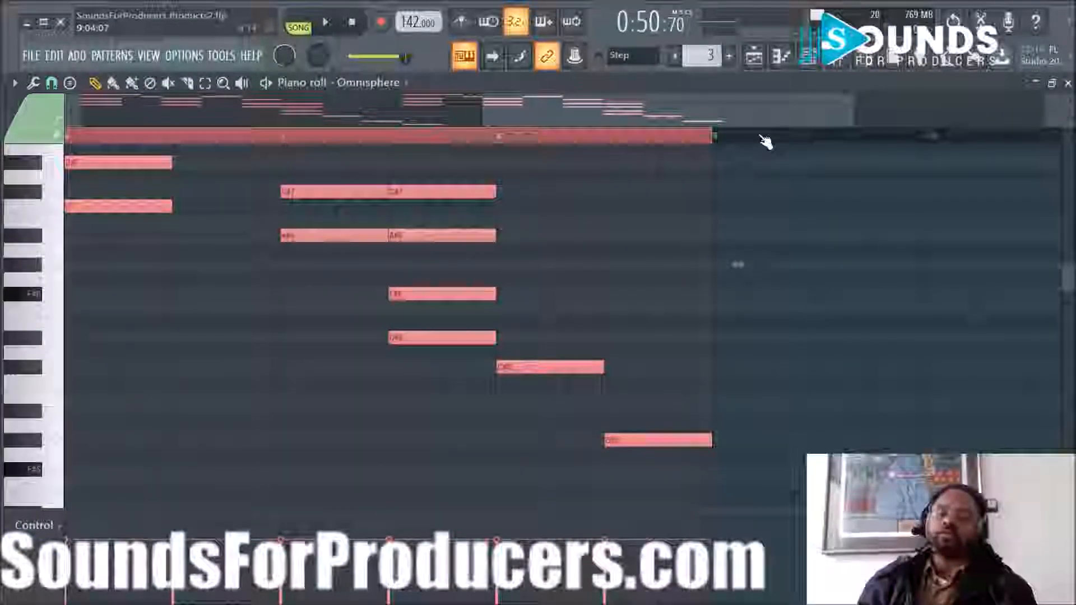
{"action": "left_click", "coordinate": [754, 56]}
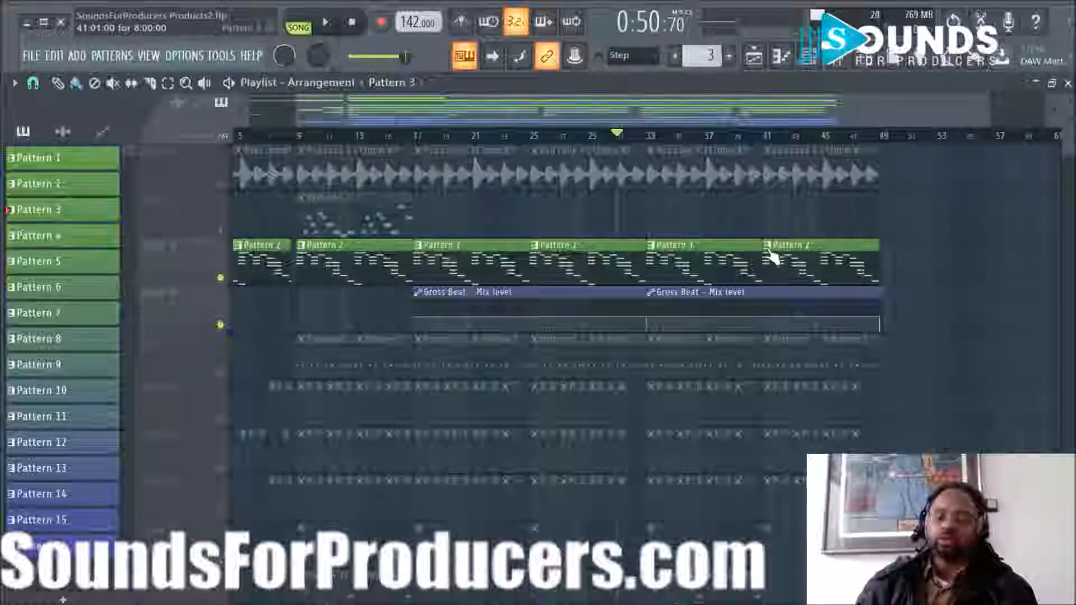
Step: Unmute all playlist tracks and start playback from bar 31
{"action": "key", "text": "space"}
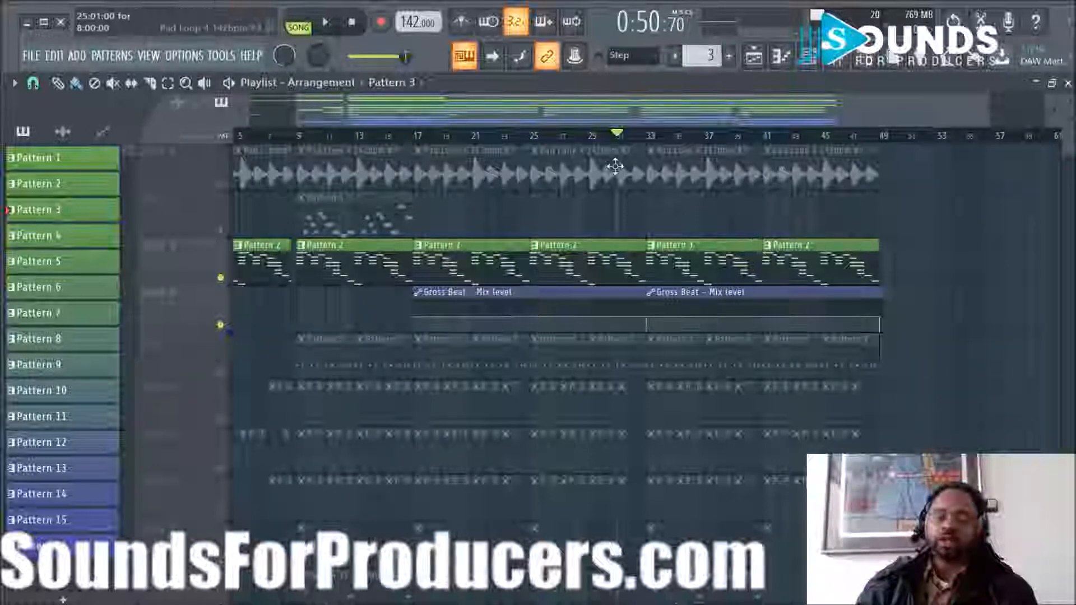
{"action": "key", "text": "space"}
{"action": "right_click", "coordinate": [220, 325]}
{"action": "right_click", "coordinate": [220, 325]}
{"action": "key", "text": "space"}
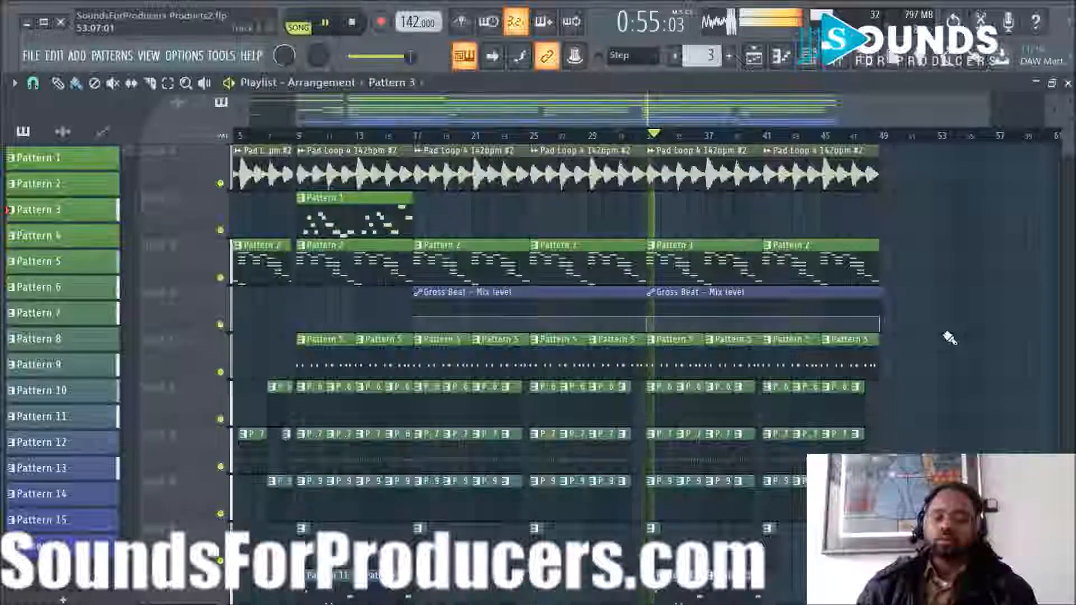
Step: Review the clips on all tracks of the duplicated section while the arrangement plays
{"action": "scroll", "coordinate": [950, 338], "scroll_direction": "down", "scroll_amount": 4}
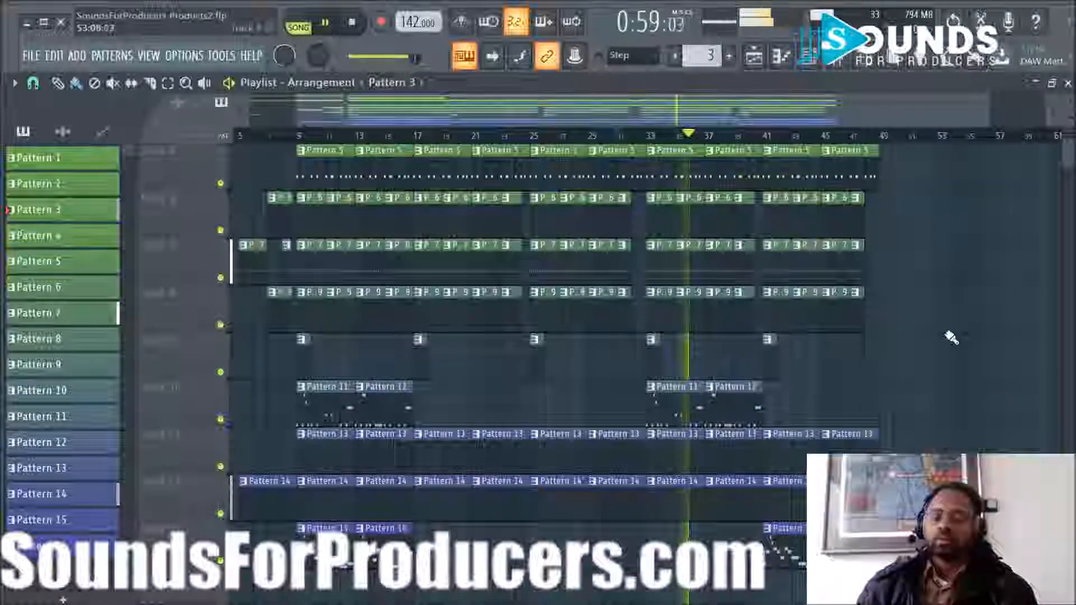
{"action": "scroll", "coordinate": [952, 338], "scroll_direction": "up", "scroll_amount": 4}
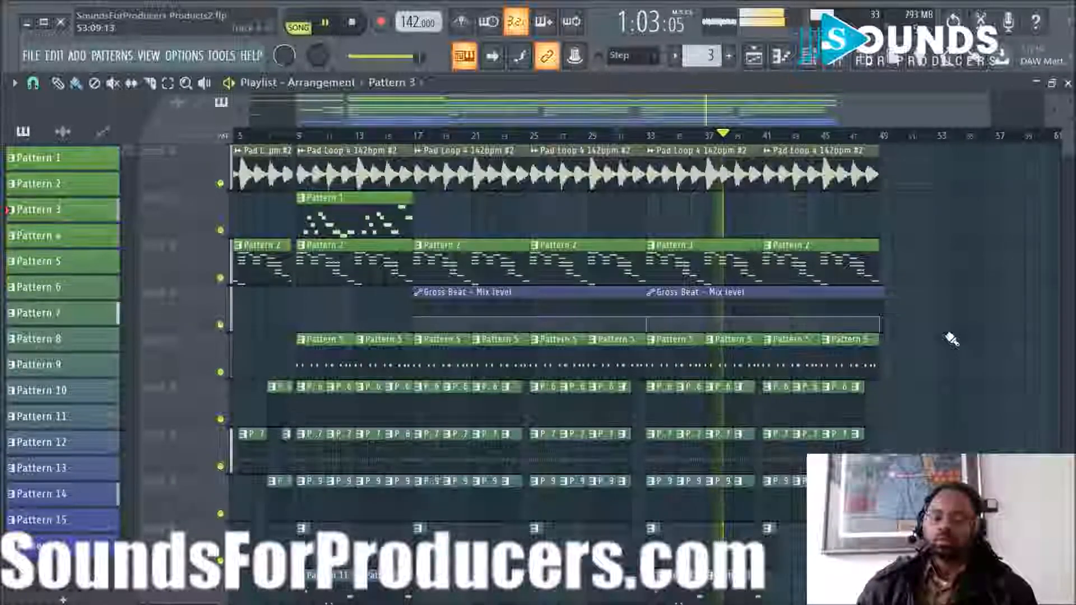
{"action": "scroll", "coordinate": [951, 339], "scroll_direction": "down", "scroll_amount": 4}
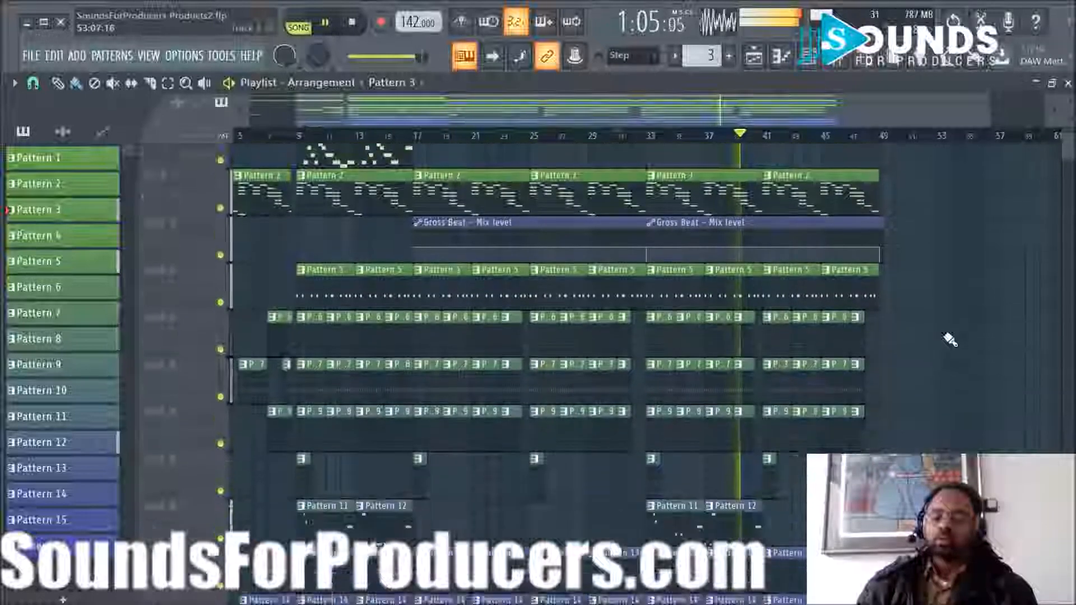
{"action": "scroll", "coordinate": [951, 338], "scroll_direction": "up", "scroll_amount": 4}
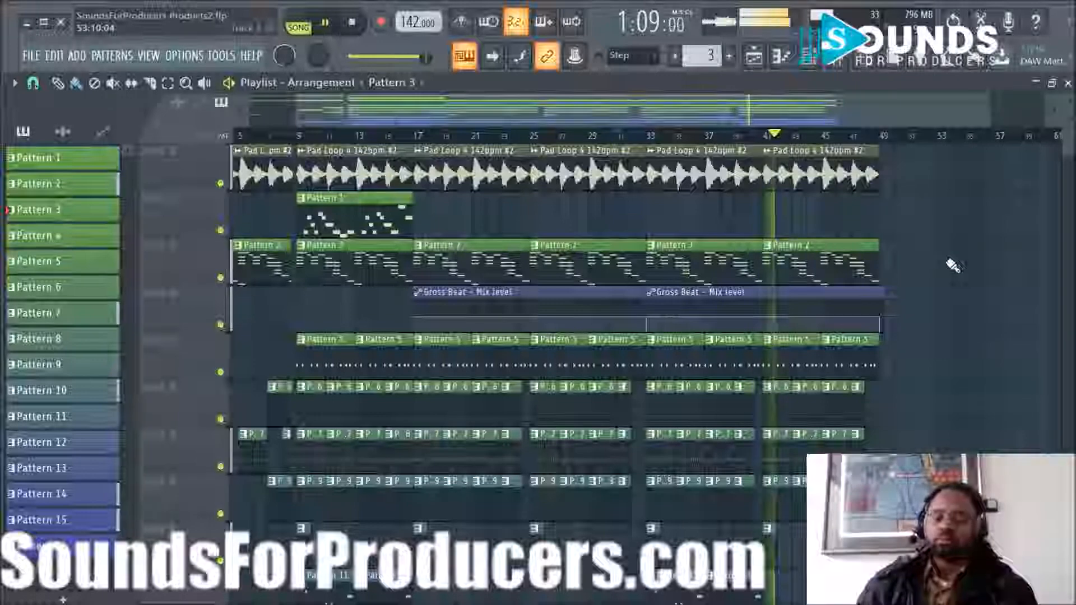
{"action": "scroll", "coordinate": [951, 264], "scroll_direction": "down", "scroll_amount": 3}
{"action": "scroll", "coordinate": [951, 265], "scroll_direction": "up", "scroll_amount": 3}
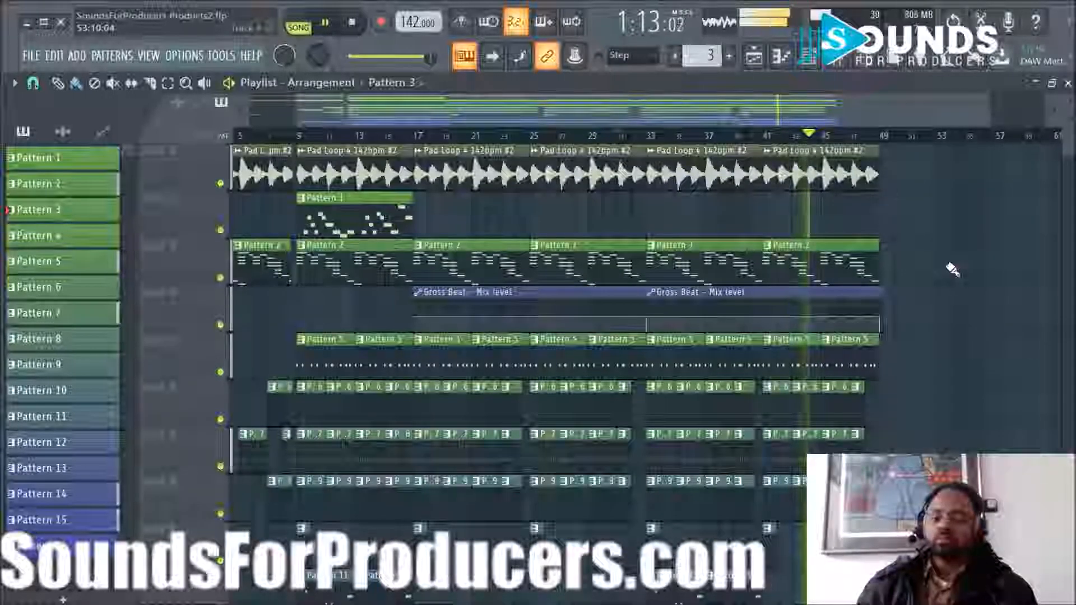
{"action": "scroll", "coordinate": [953, 270], "scroll_direction": "down", "scroll_amount": 3}
{"action": "scroll", "coordinate": [953, 271], "scroll_direction": "up", "scroll_amount": 1}
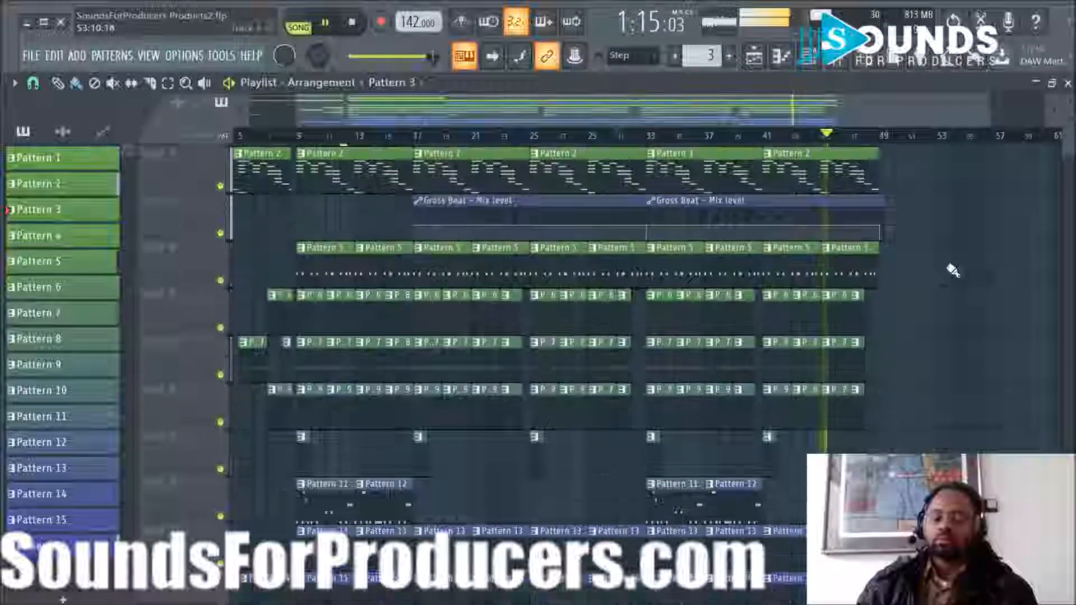
{"action": "scroll", "coordinate": [954, 270], "scroll_direction": "down", "scroll_amount": 3}
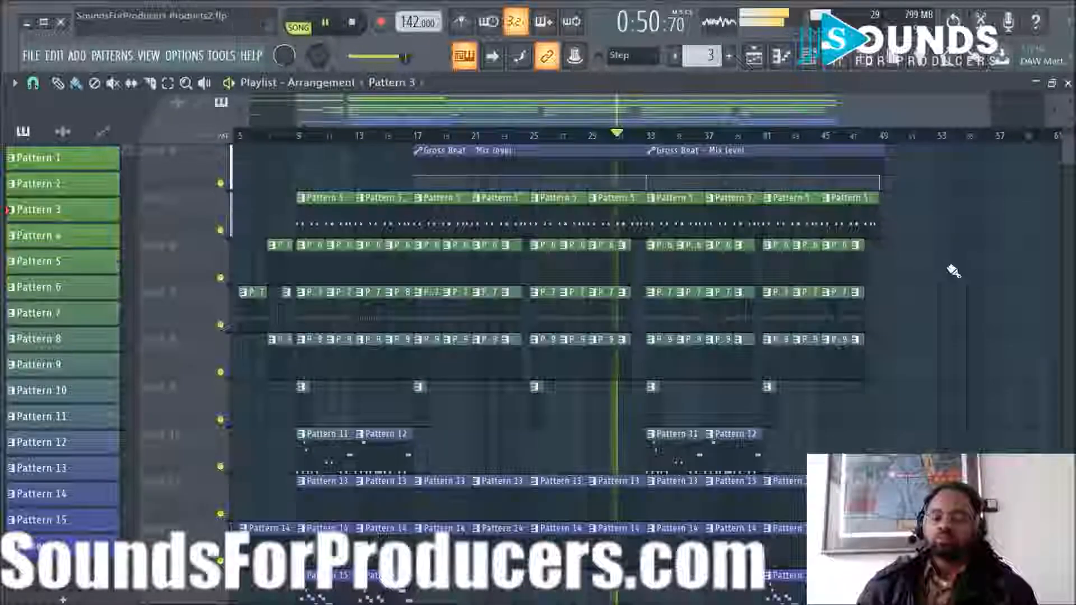
{"action": "scroll", "coordinate": [957, 273], "scroll_direction": "up", "scroll_amount": 3}
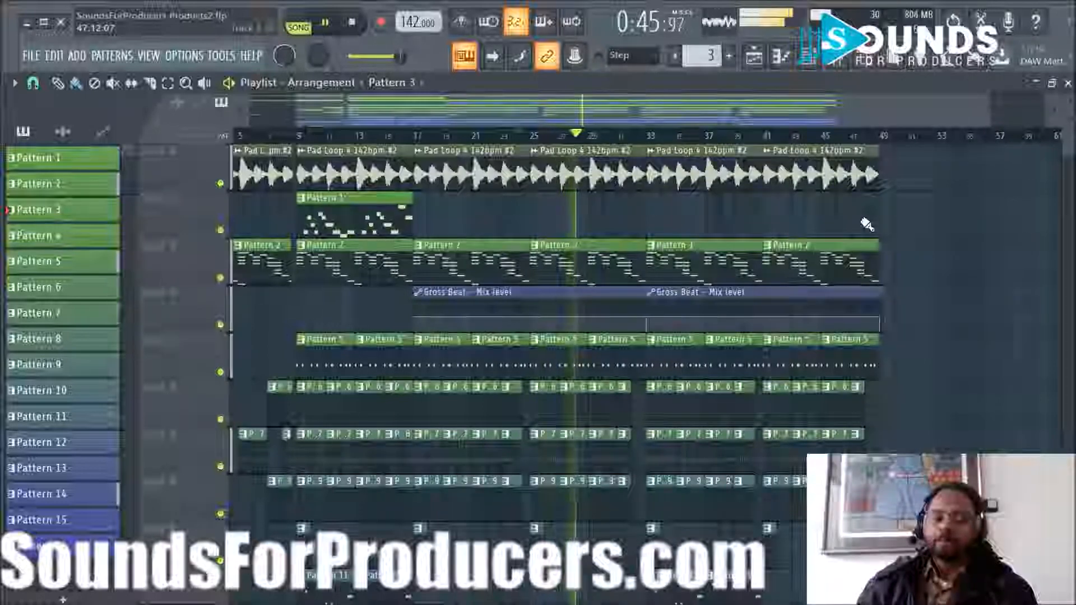
Step: Play the arrangement from bar 25 to hear the transition into the duplicated section, then stop playback
{"action": "key", "text": "space"}
{"action": "left_click", "coordinate": [535, 137]}
{"action": "key", "text": "space"}
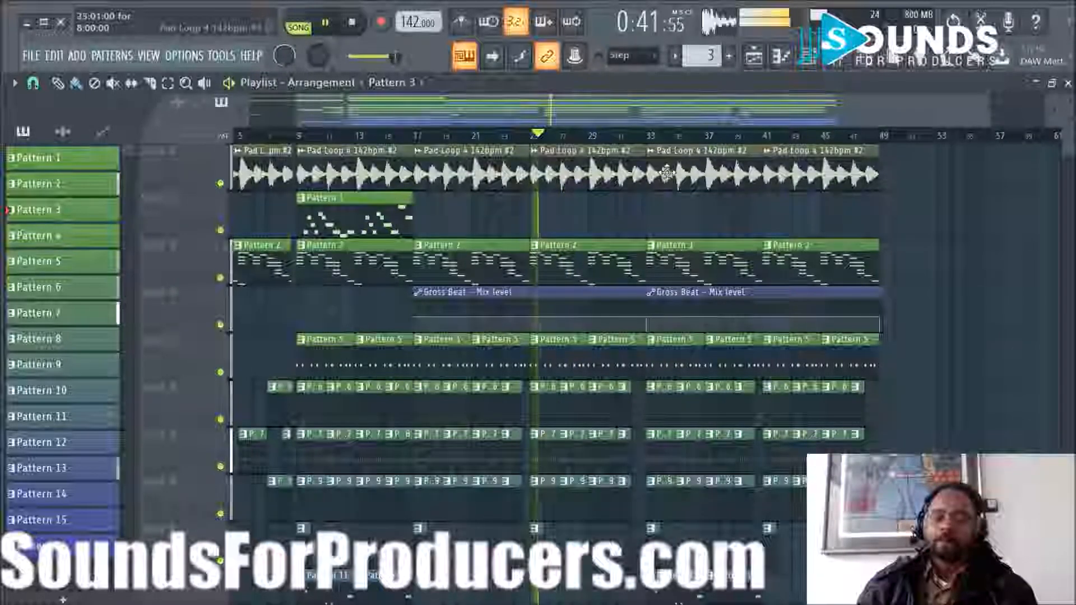
{"action": "left_click", "coordinate": [530, 138]}
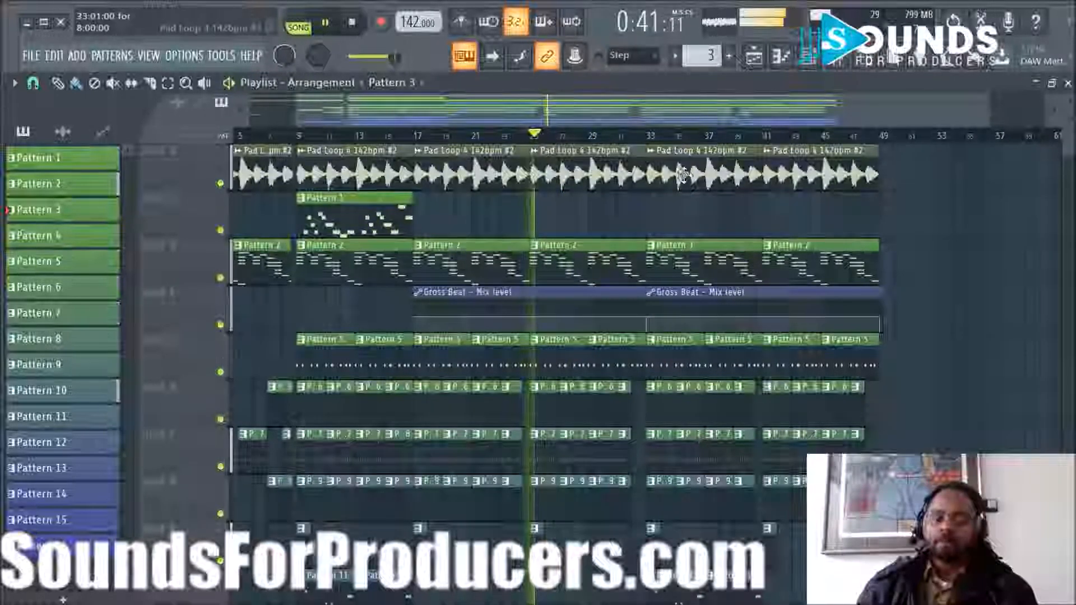
{"action": "key", "text": "space"}
{"action": "key", "text": "space"}
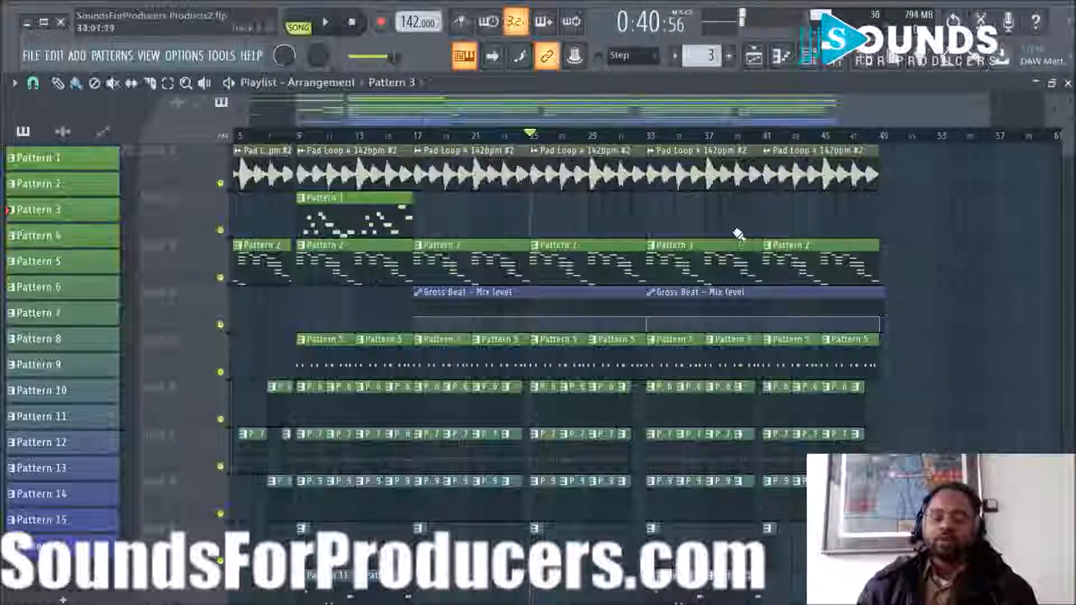
Step: Delete Track 3's Pattern 3 clip at bar 33 and play the section without it
{"action": "right_click", "coordinate": [710, 266]}
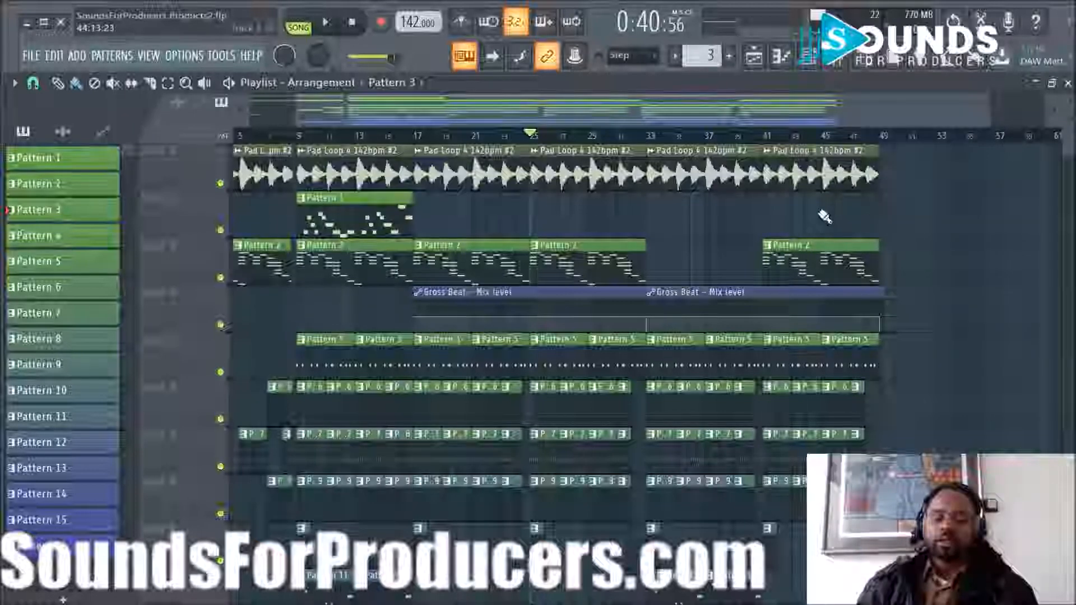
{"action": "scroll", "coordinate": [920, 239], "scroll_direction": "down", "scroll_amount": 4}
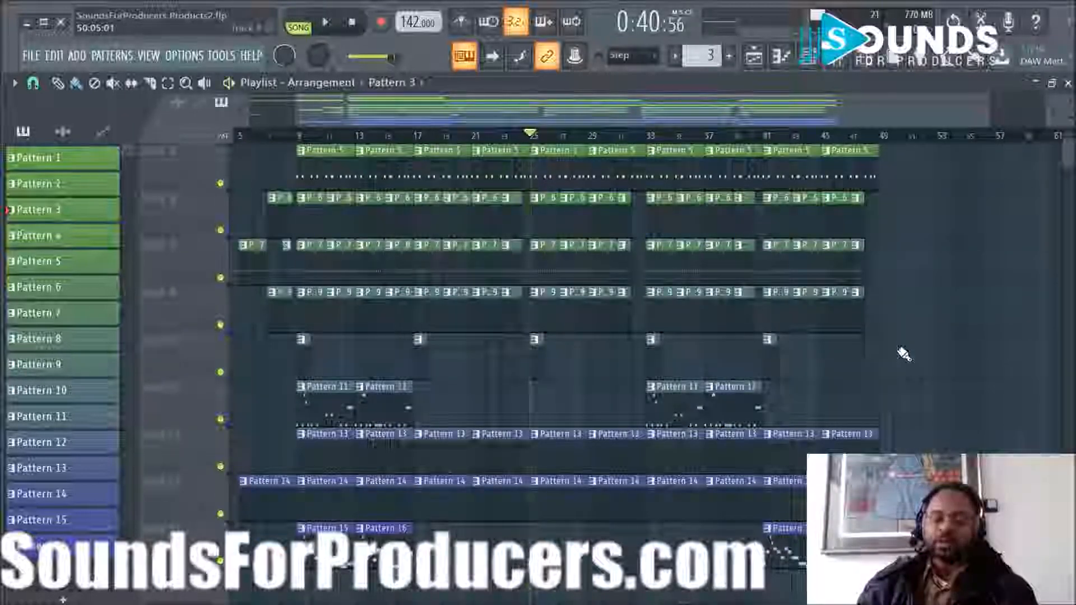
{"action": "key", "text": "space"}
{"action": "scroll", "coordinate": [901, 355], "scroll_direction": "up", "scroll_amount": 4}
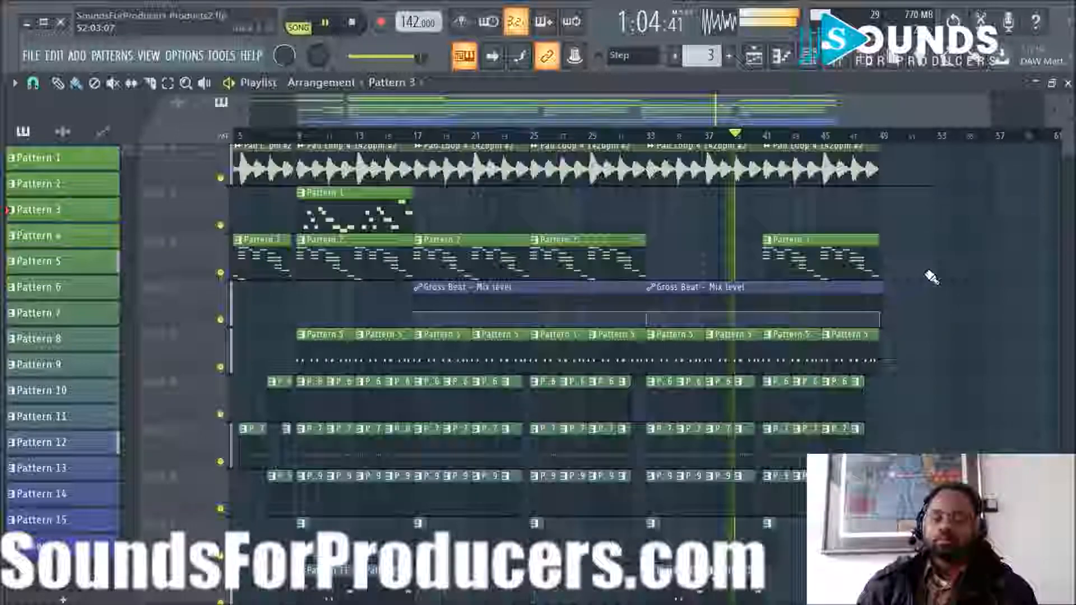
Step: Copy Track 10's Pattern 11 and 12 clips to bar 41, and replace Track 3's clip there with a copy of Pattern 2
{"action": "right_click", "coordinate": [863, 273]}
{"action": "scroll", "coordinate": [905, 283], "scroll_direction": "down", "scroll_amount": 4}
{"action": "left_click_drag", "start_coordinate": [805, 395], "coordinate": [793, 414]}
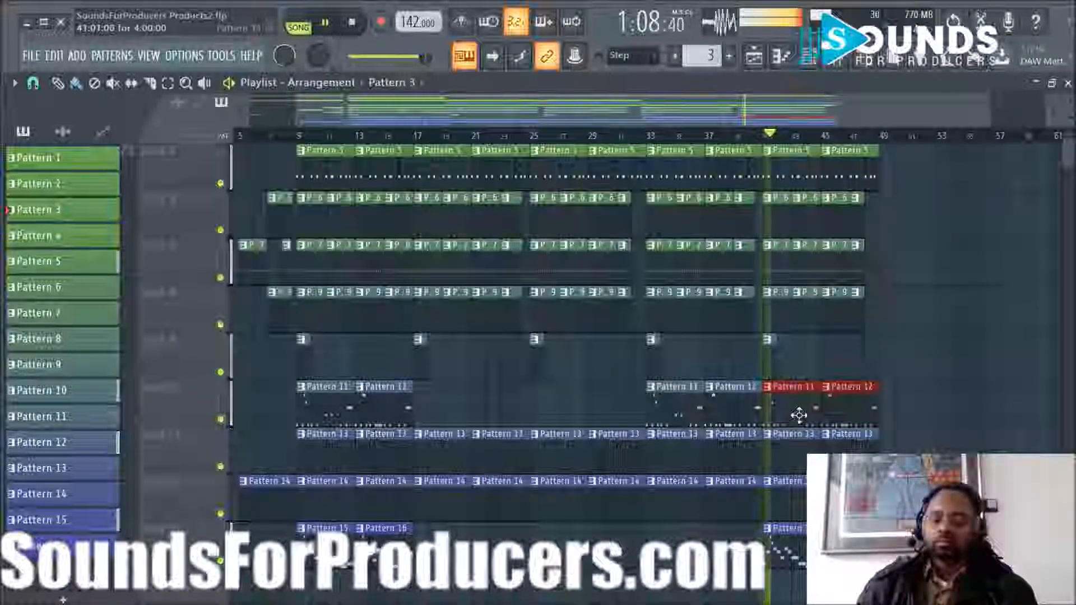
{"action": "scroll", "coordinate": [935, 374], "scroll_direction": "up", "scroll_amount": 4}
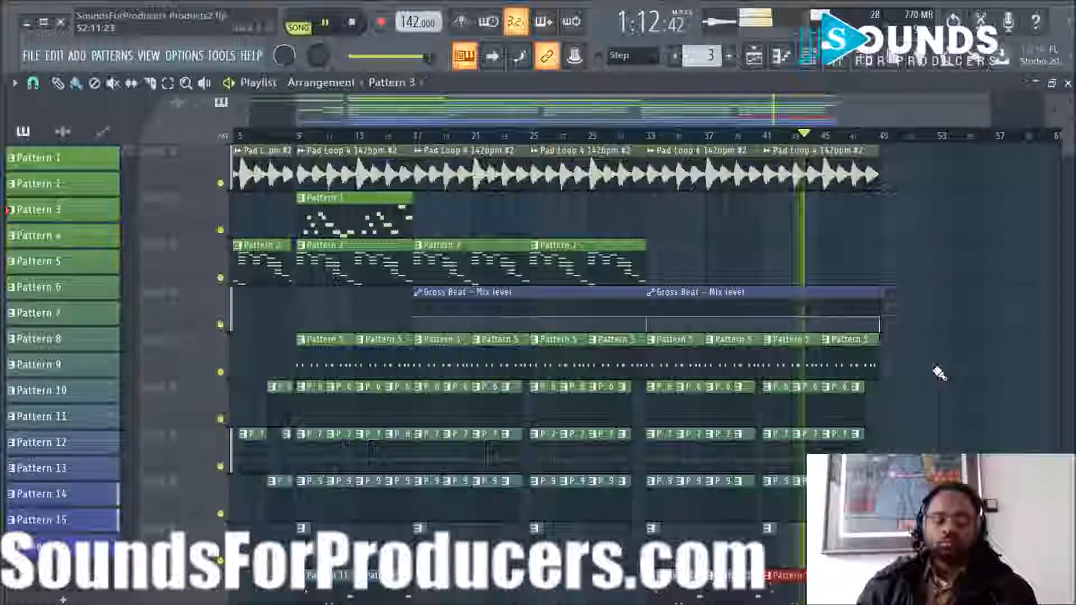
{"action": "left_click_drag", "start_coordinate": [582, 276], "coordinate": [798, 281]}
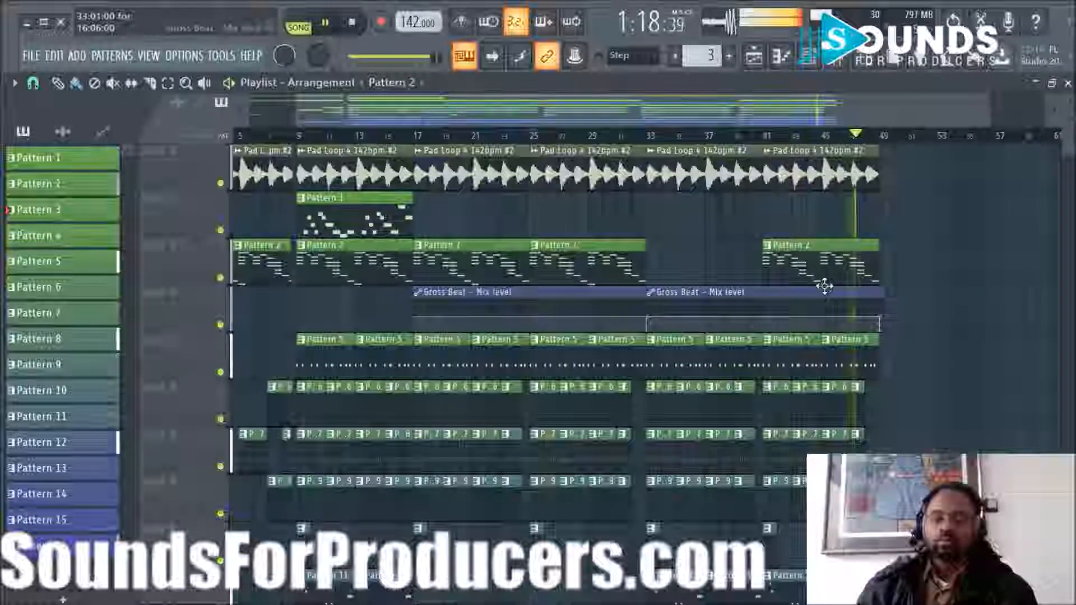
Step: Play from about bar 39 to hear the revised bar 41 section, stop playback, and look over all tracks
{"action": "key", "text": "space"}
{"action": "key", "text": "space"}
{"action": "left_click", "coordinate": [735, 136]}
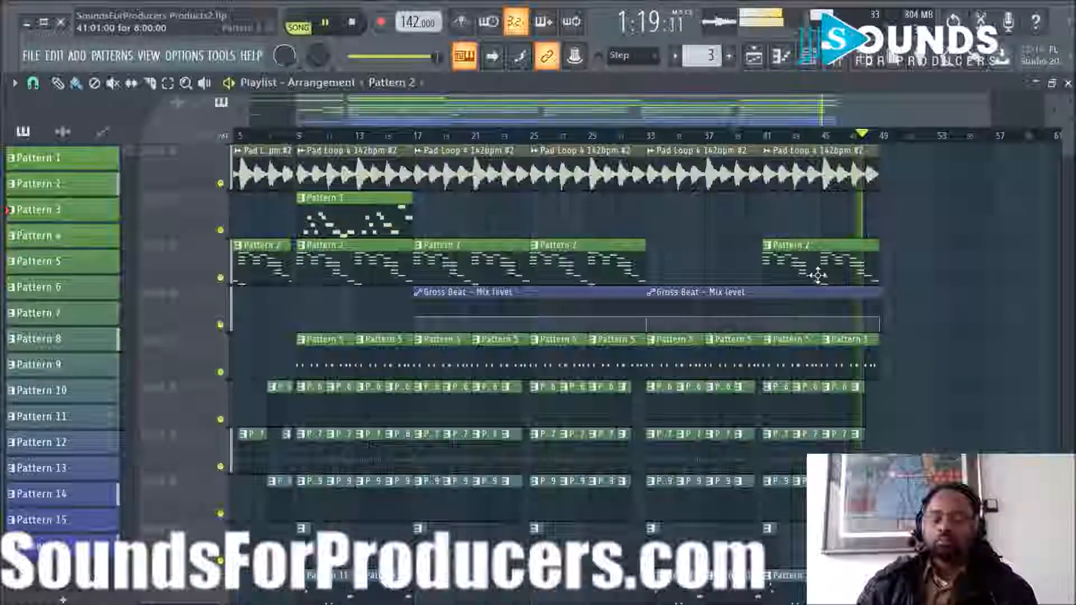
{"action": "key", "text": "space"}
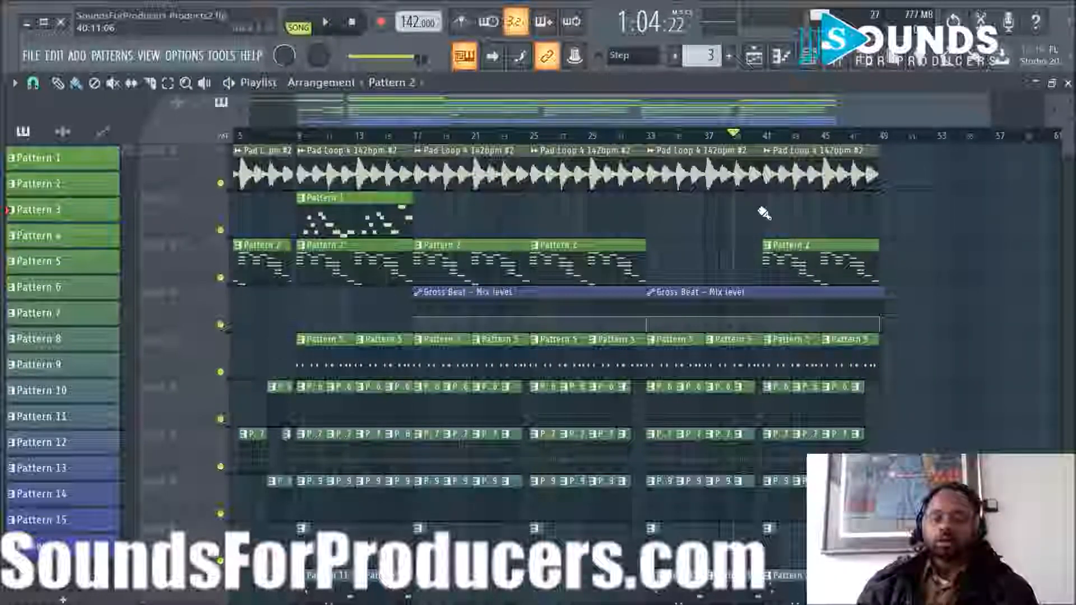
{"action": "scroll", "coordinate": [932, 248], "scroll_direction": "down", "scroll_amount": 6}
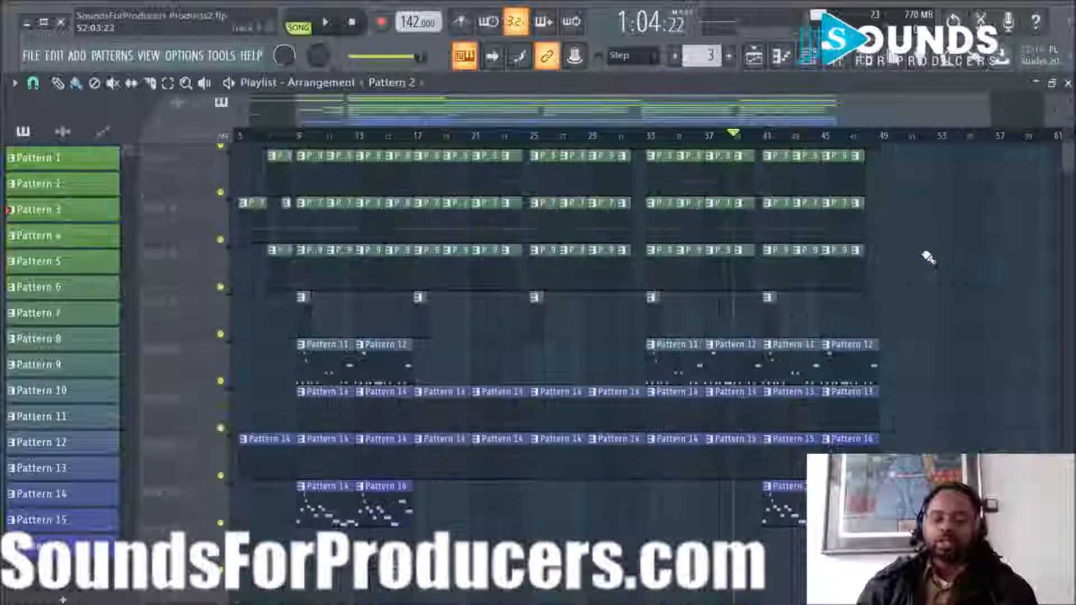
{"action": "scroll", "coordinate": [684, 454], "scroll_direction": "up", "scroll_amount": 6}
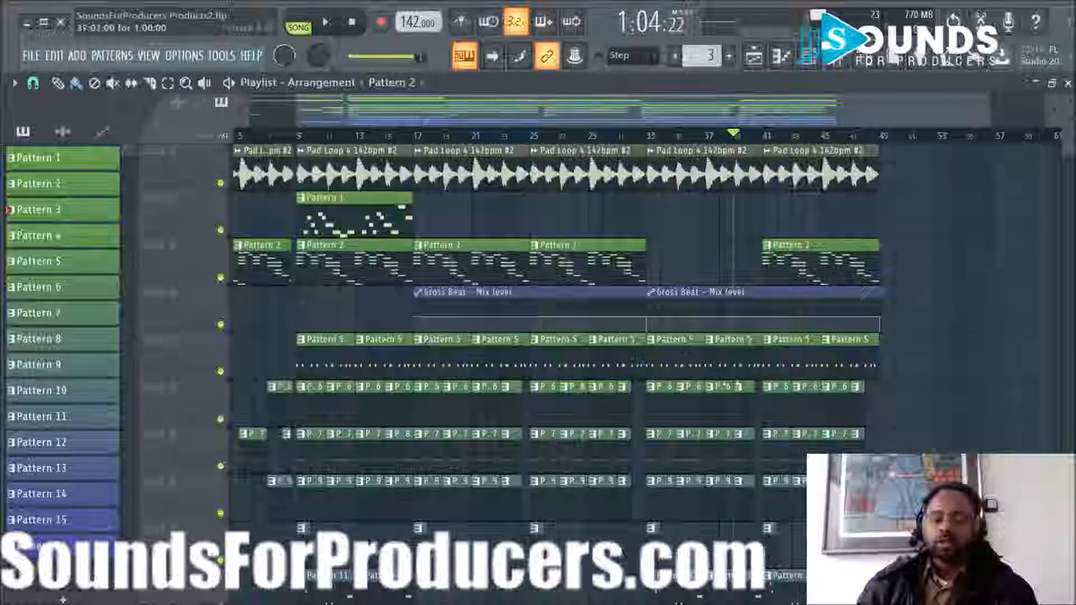
Step: Play the arrangement from just before bar 33, stop playback, and look over the upper tracks
{"action": "scroll", "coordinate": [665, 259], "scroll_direction": "down", "scroll_amount": 4}
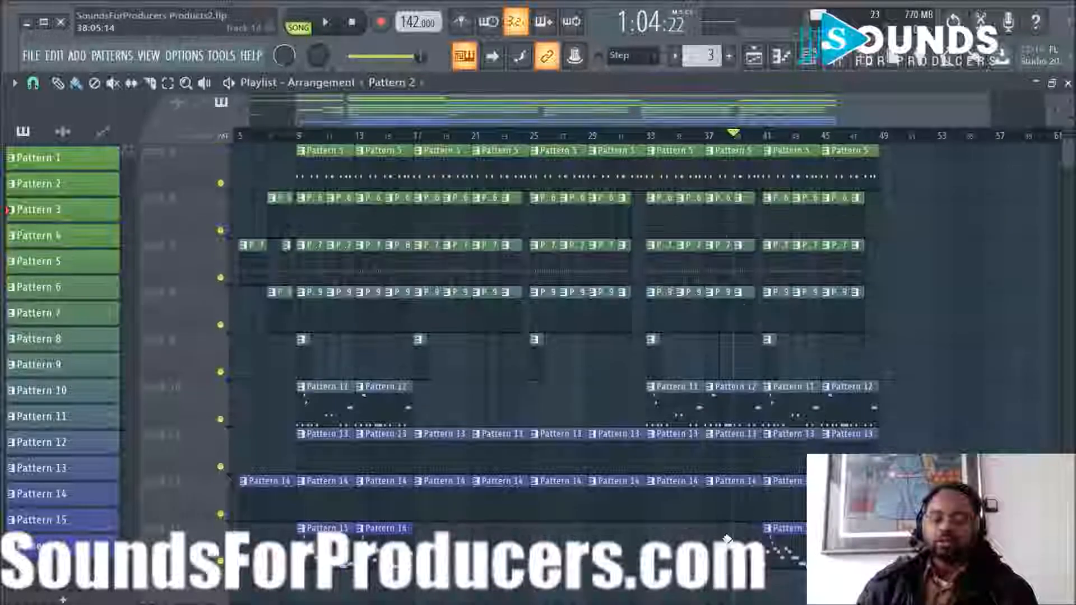
{"action": "left_click", "coordinate": [650, 136]}
{"action": "key", "text": "space"}
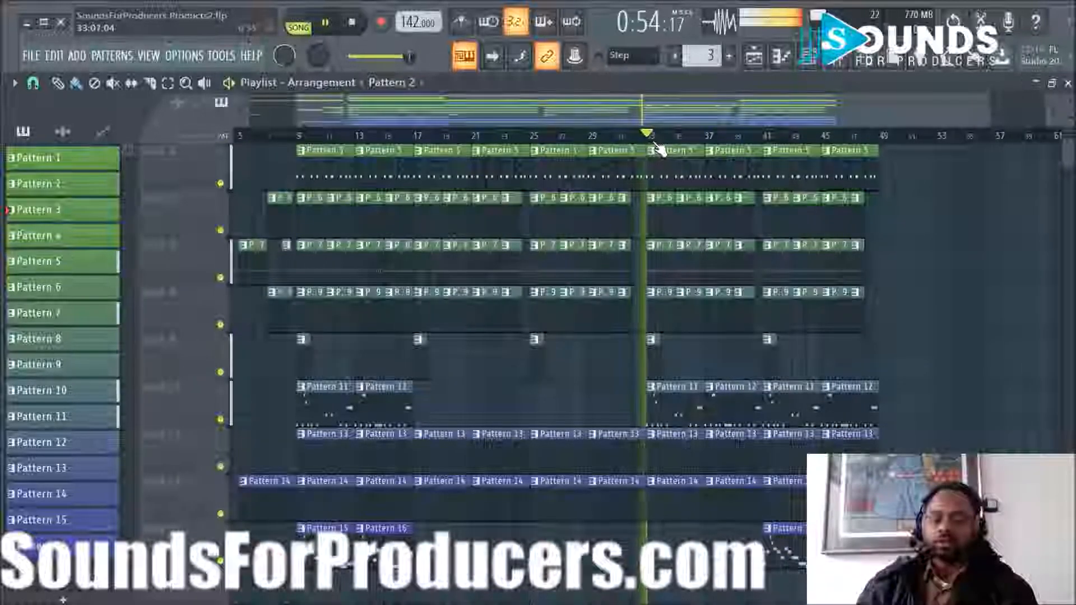
{"action": "scroll", "coordinate": [781, 272], "scroll_direction": "up", "scroll_amount": 4}
{"action": "key", "text": "space"}
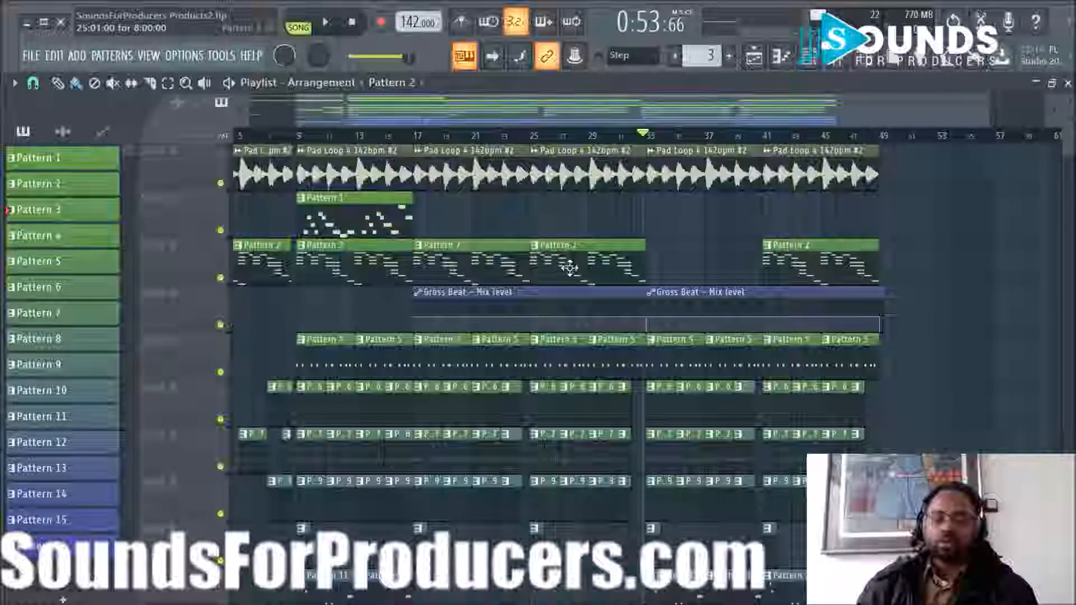
Step: Delete Track 3's pattern clips at bars 25 and 17, and play the section from about bar 15
{"action": "scroll", "coordinate": [596, 272], "scroll_direction": "down", "scroll_amount": 5}
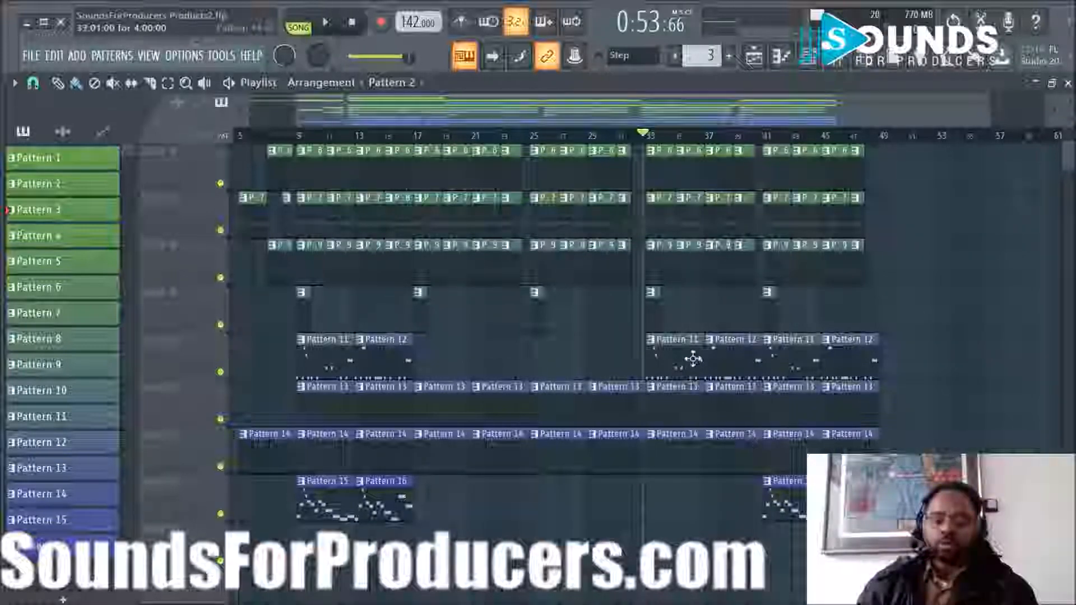
{"action": "scroll", "coordinate": [760, 367], "scroll_direction": "up", "scroll_amount": 4}
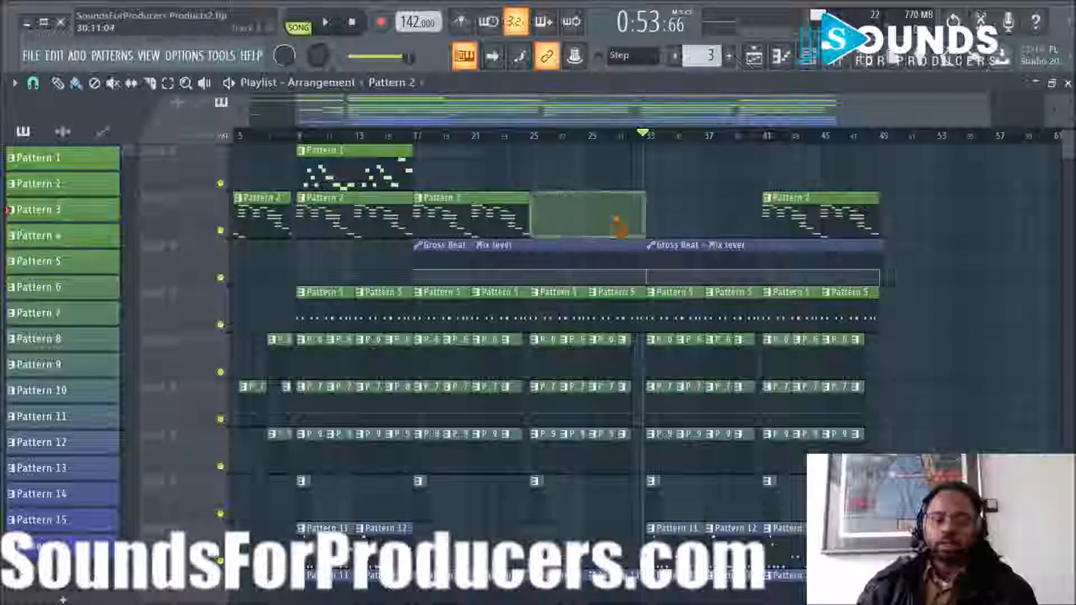
{"action": "right_click", "coordinate": [499, 216]}
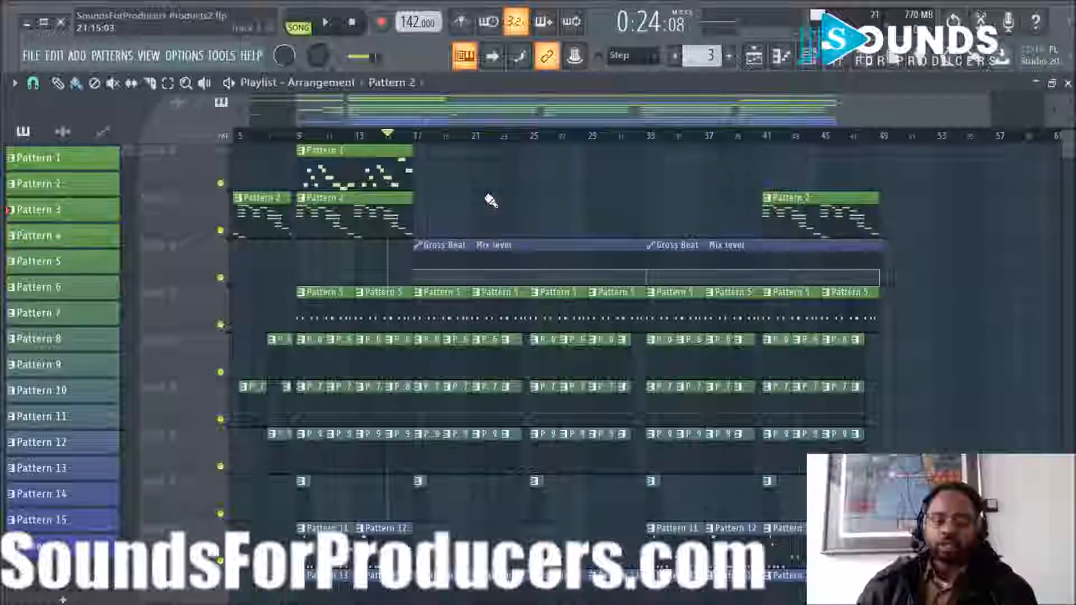
{"action": "scroll", "coordinate": [496, 201], "scroll_direction": "up", "scroll_amount": 1}
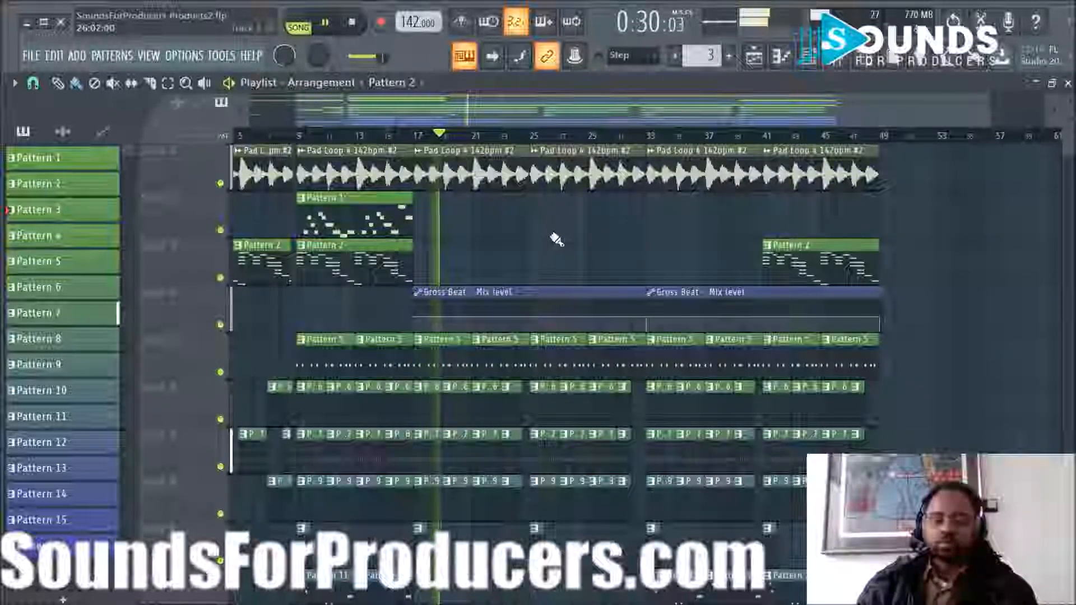
Step: Copy Track 3's Pattern 2 clip from bar 41 to bar 33
{"action": "left_click_drag", "start_coordinate": [775, 255], "coordinate": [684, 257]}
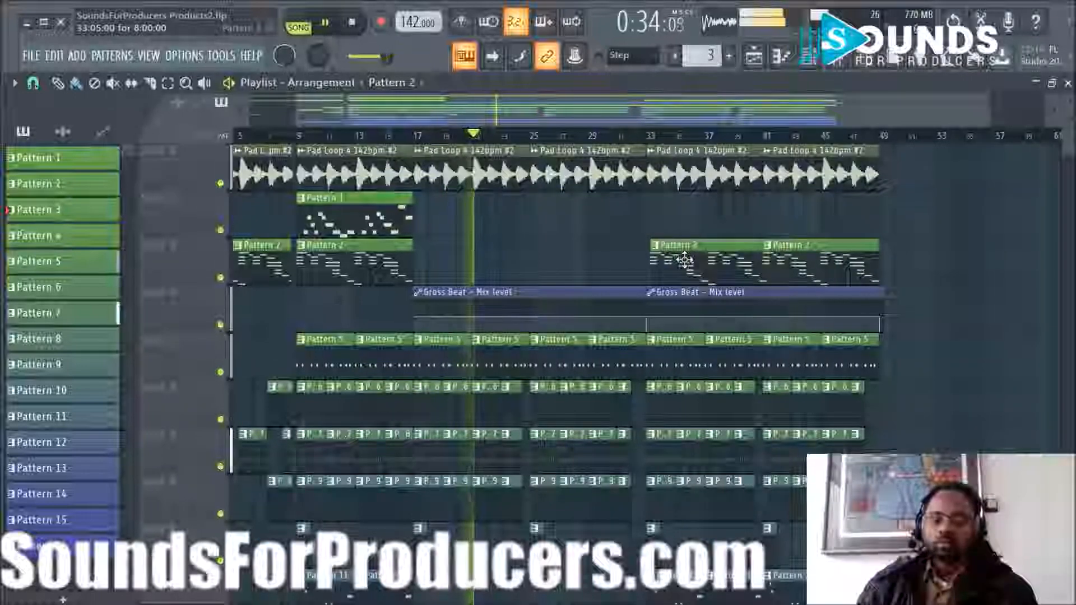
{"action": "left_click", "coordinate": [682, 260]}
{"action": "scroll", "coordinate": [621, 147], "scroll_direction": "down", "scroll_amount": 1}
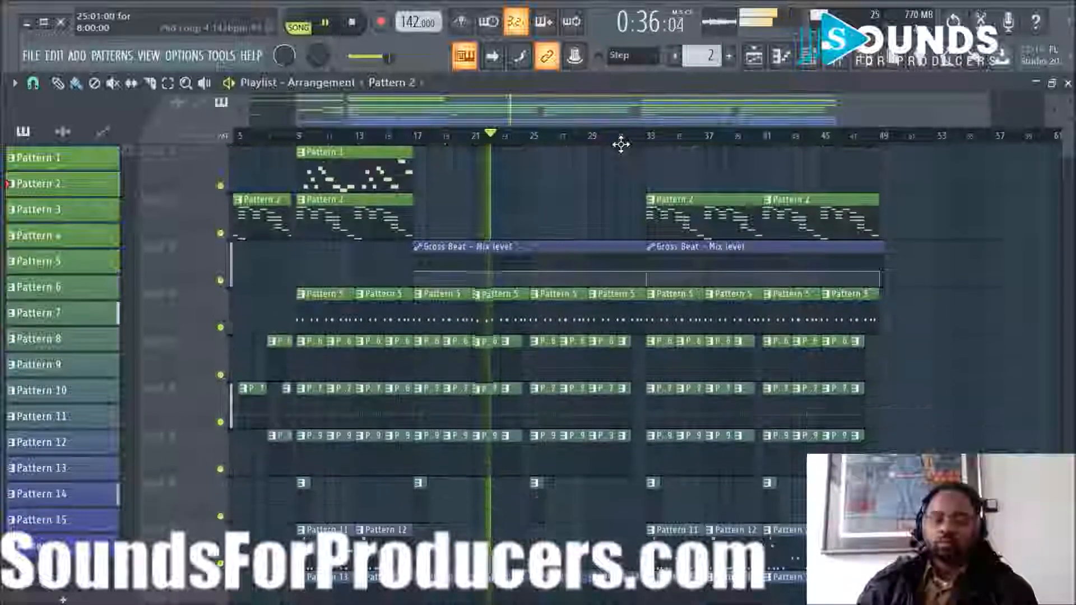
Step: Listen through to the bar 33 section, delete the Gross Beat - Mix level automation clip at bar 17, and stop playback
{"action": "scroll", "coordinate": [638, 150], "scroll_direction": "down", "scroll_amount": 1}
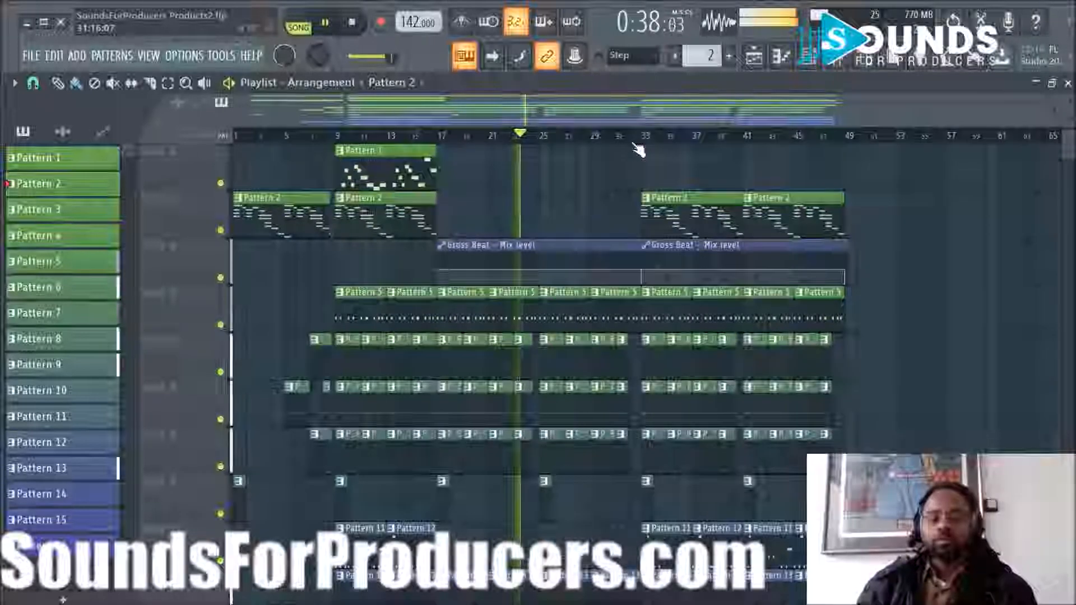
{"action": "scroll", "coordinate": [855, 242], "scroll_direction": "up", "scroll_amount": 1}
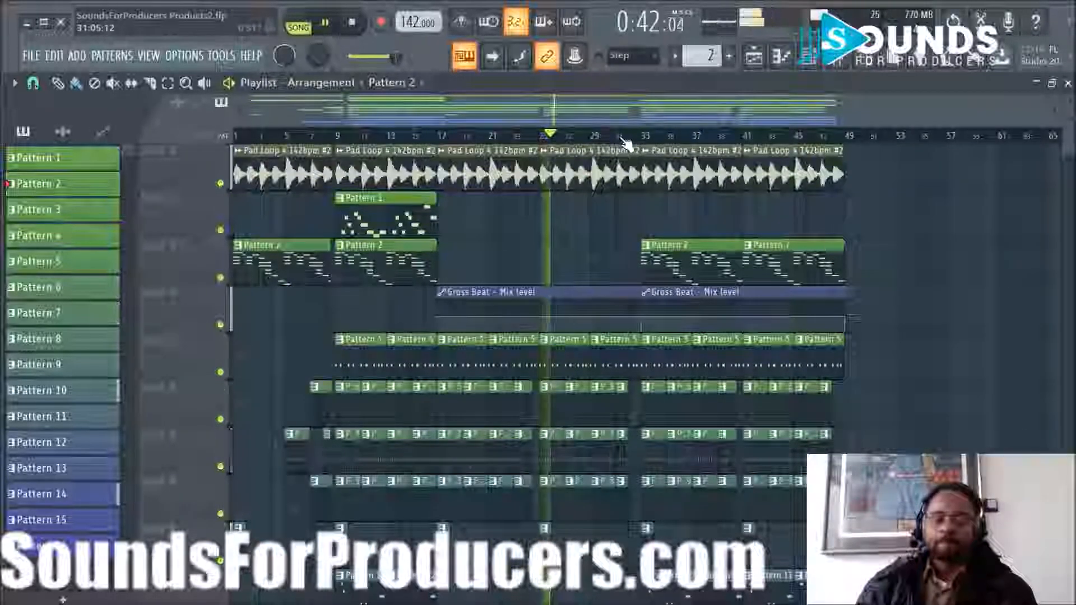
{"action": "scroll", "coordinate": [628, 145], "scroll_direction": "up", "scroll_amount": 2}
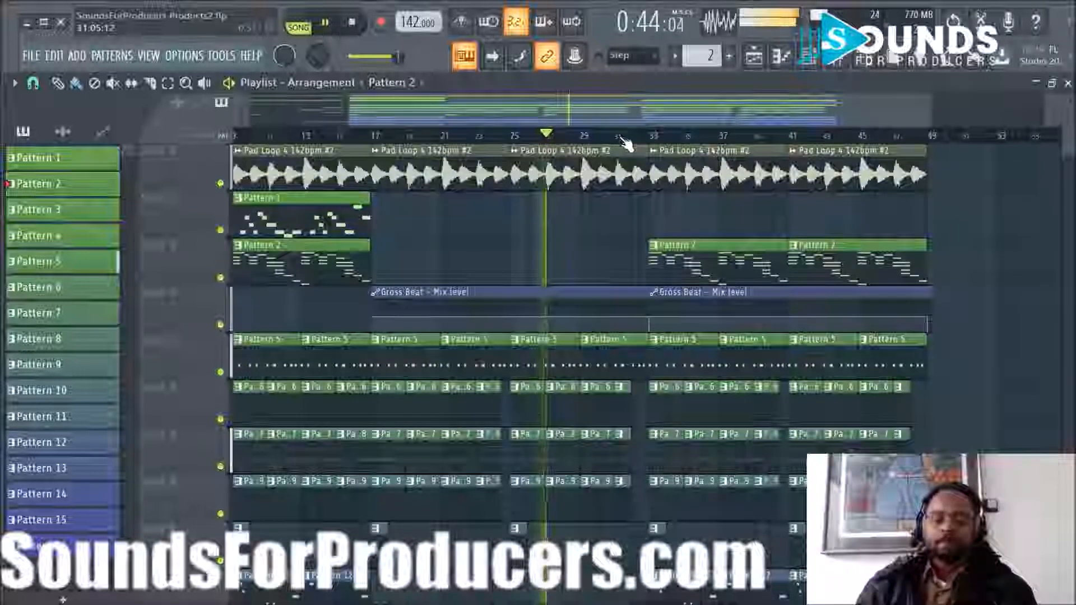
{"action": "scroll", "coordinate": [682, 276], "scroll_direction": "down", "scroll_amount": 3}
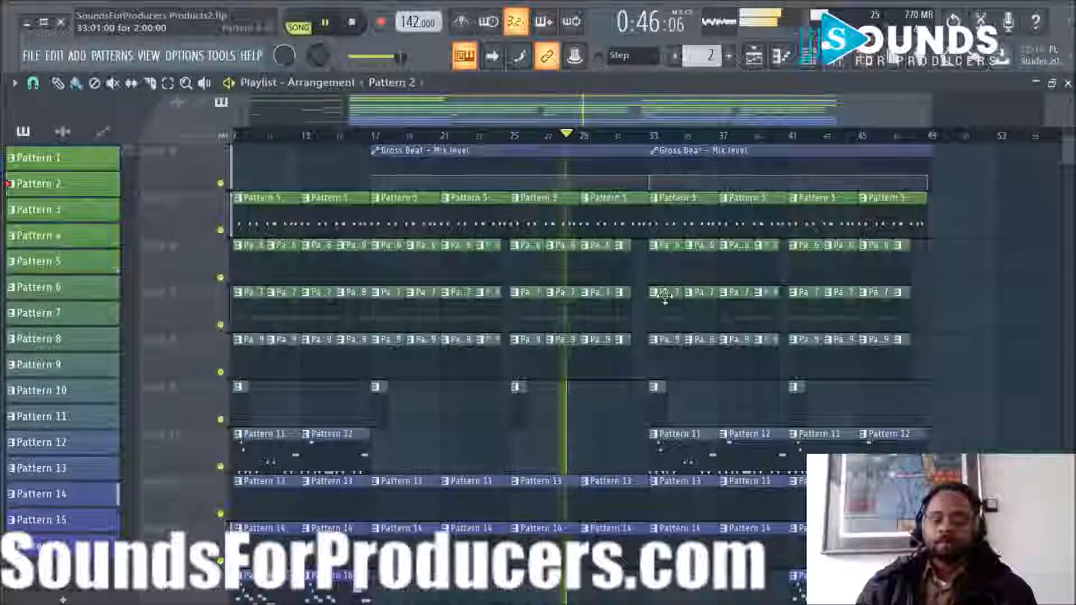
{"action": "scroll", "coordinate": [644, 336], "scroll_direction": "up", "scroll_amount": 3}
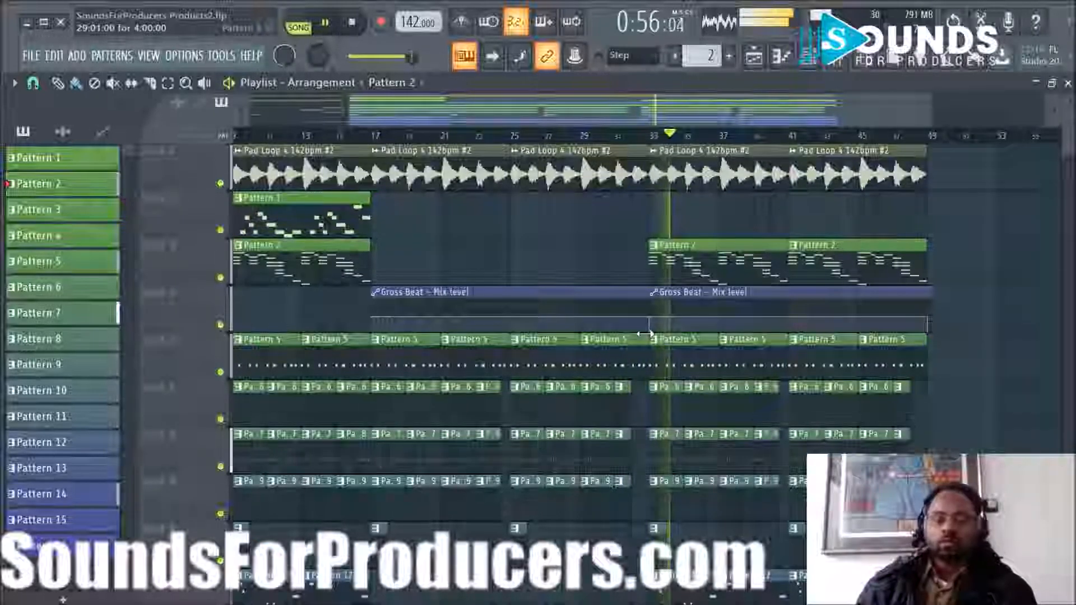
{"action": "right_click", "coordinate": [577, 298]}
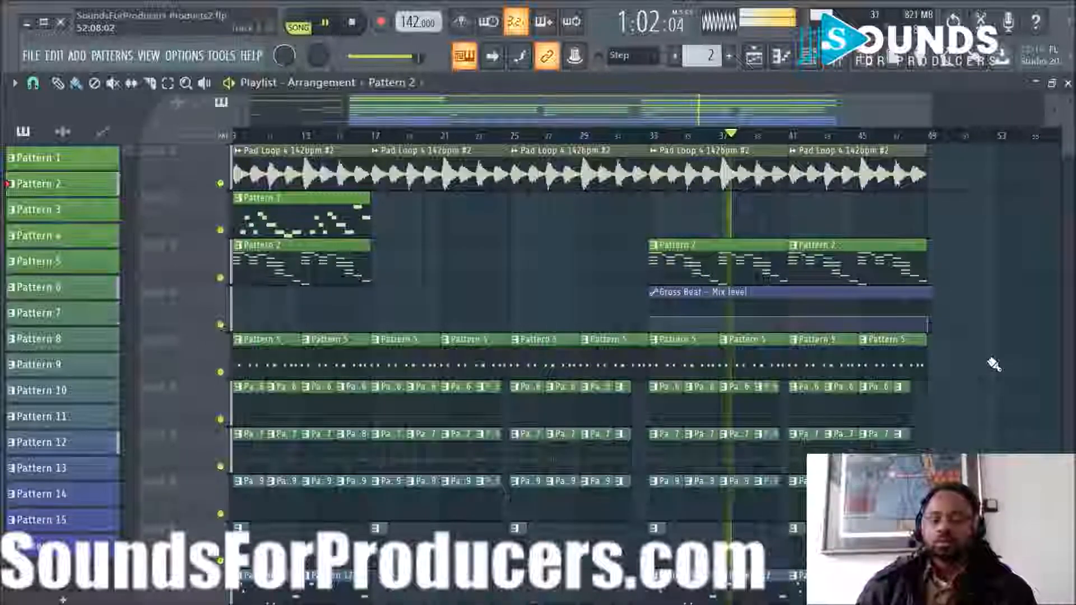
{"action": "key", "text": "space"}
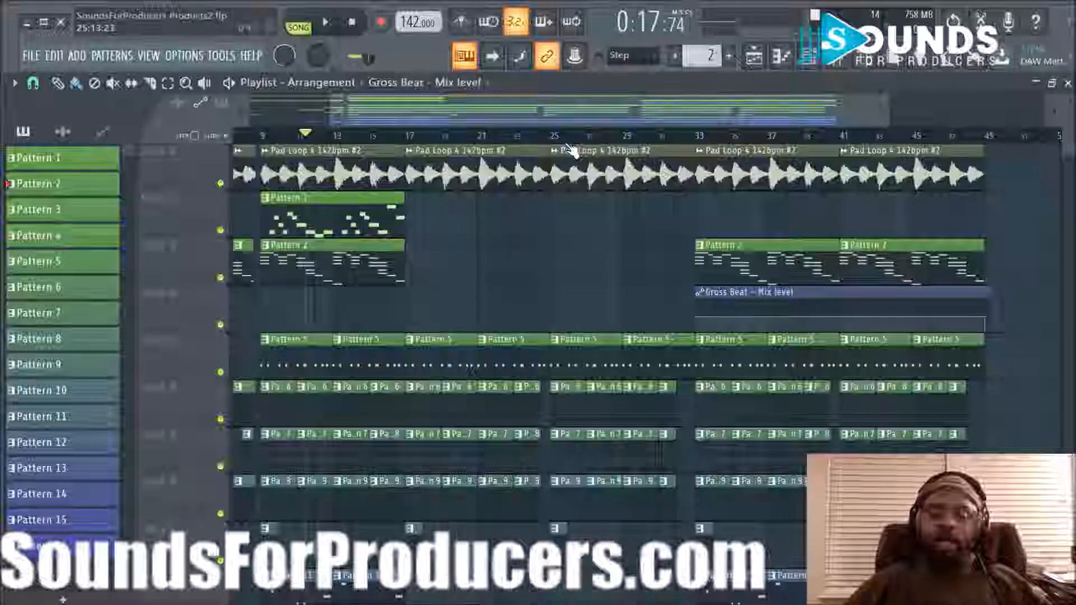
Step: Look over the full arrangement and play it from shortly before bar 17
{"action": "scroll", "coordinate": [665, 144], "scroll_direction": "down", "scroll_amount": 4}
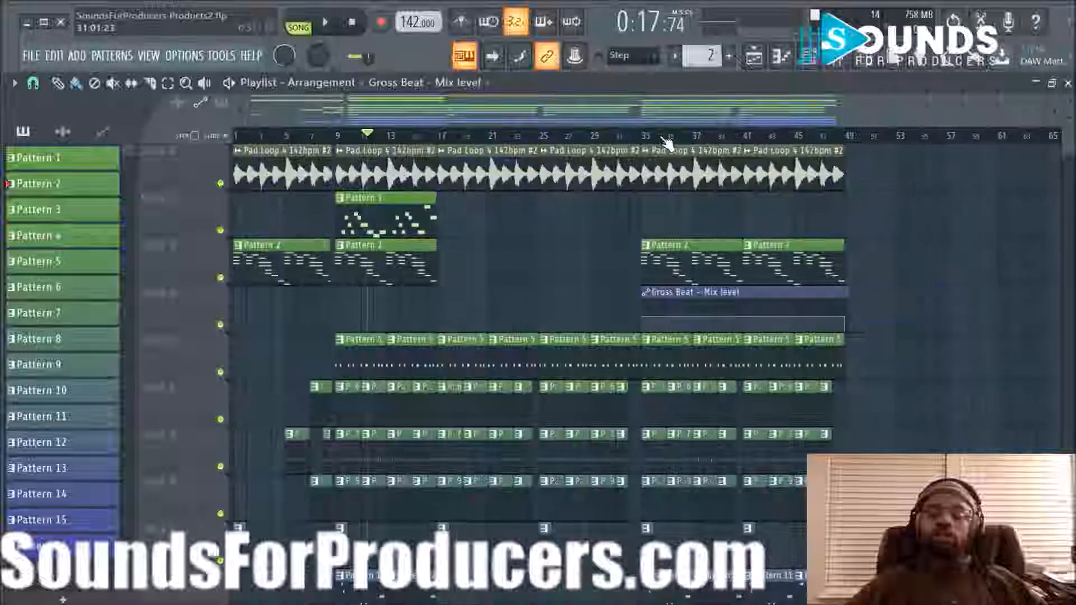
{"action": "scroll", "coordinate": [613, 144], "scroll_direction": "up", "scroll_amount": 2}
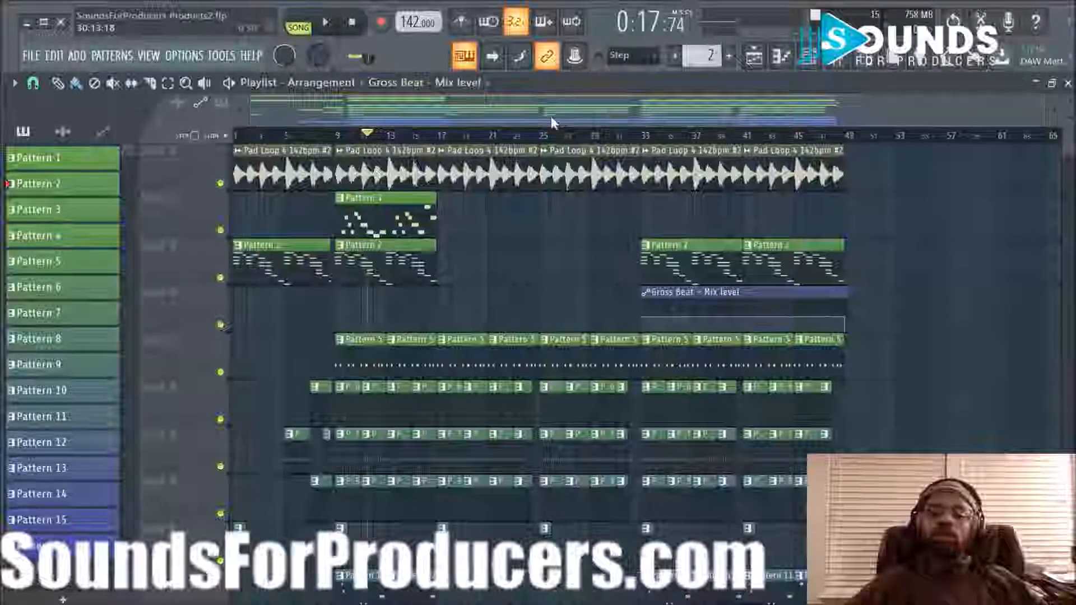
{"action": "scroll", "coordinate": [611, 145], "scroll_direction": "down", "scroll_amount": 2}
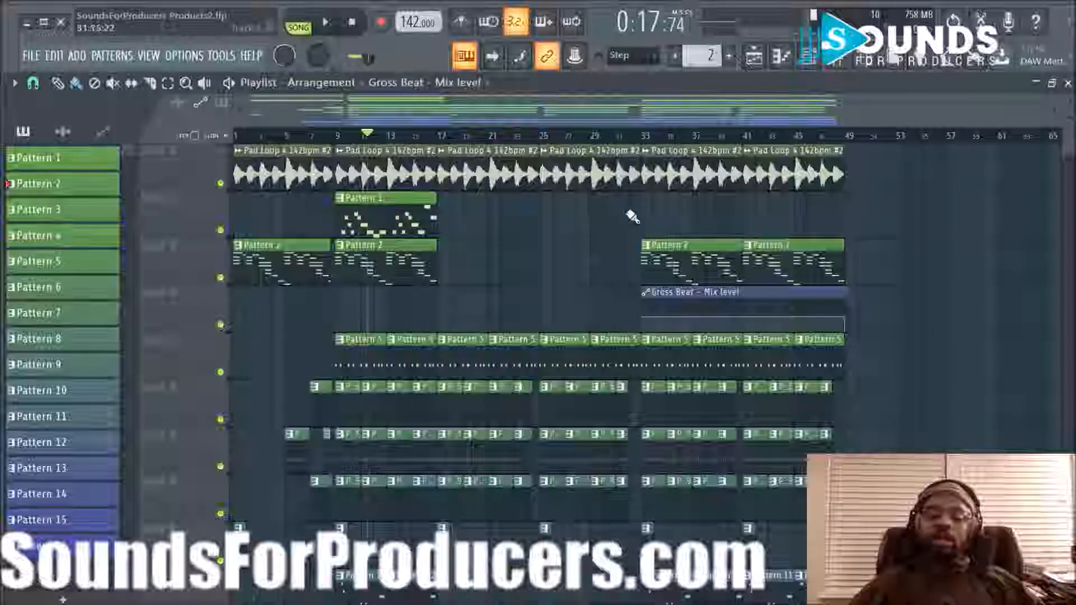
{"action": "left_click", "coordinate": [421, 137]}
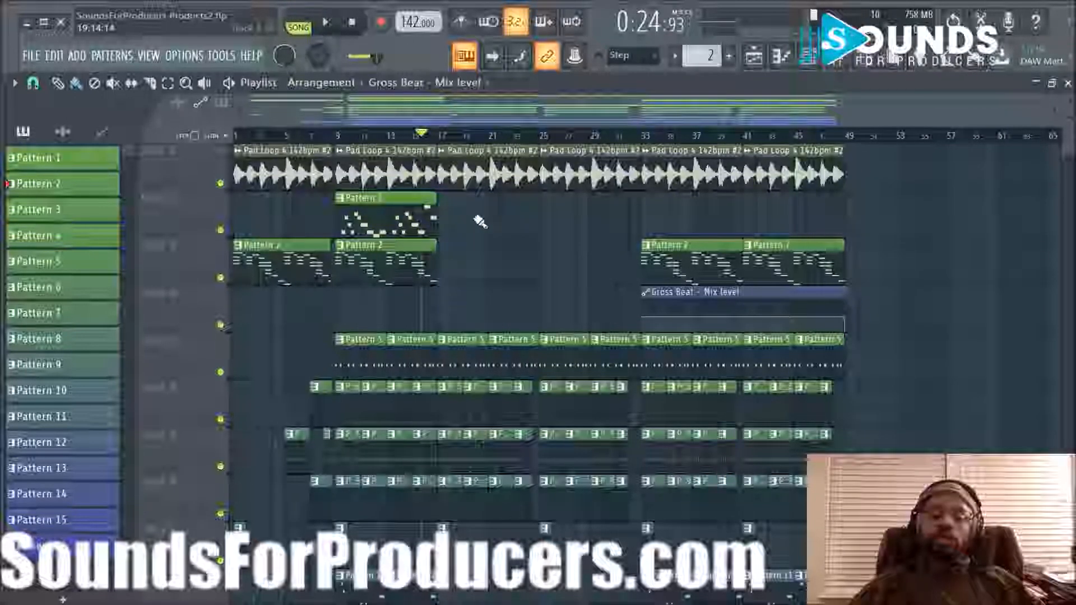
{"action": "key", "text": "space"}
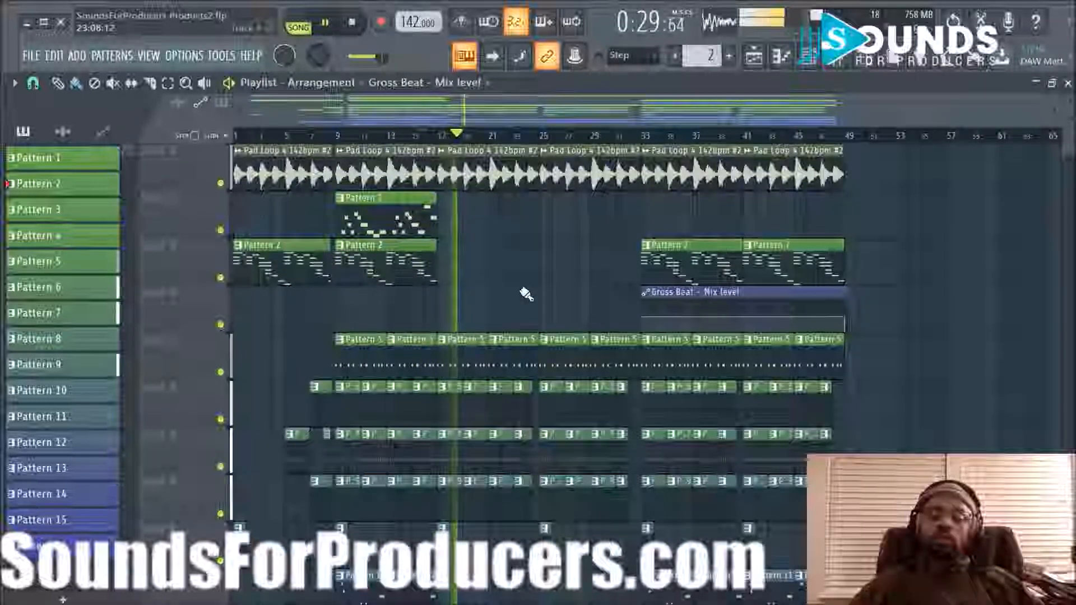
Step: During playback, examine all tracks from bar 17 into the bar 33 section, where Track 3 resumes with Pattern 2
{"action": "scroll", "coordinate": [538, 139], "scroll_direction": "up", "scroll_amount": 2}
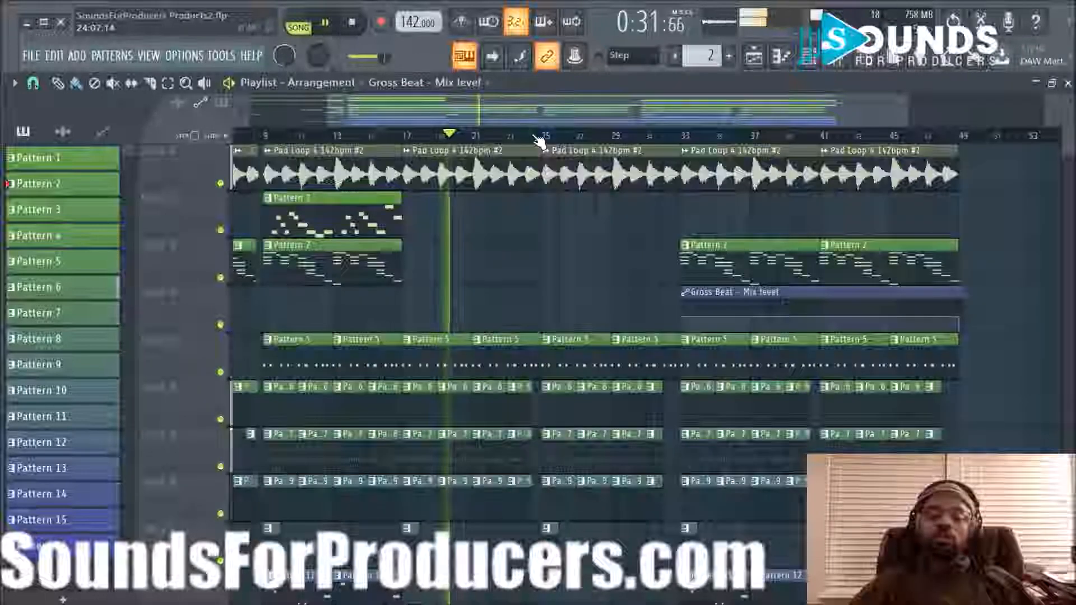
{"action": "scroll", "coordinate": [548, 145], "scroll_direction": "down", "scroll_amount": 2}
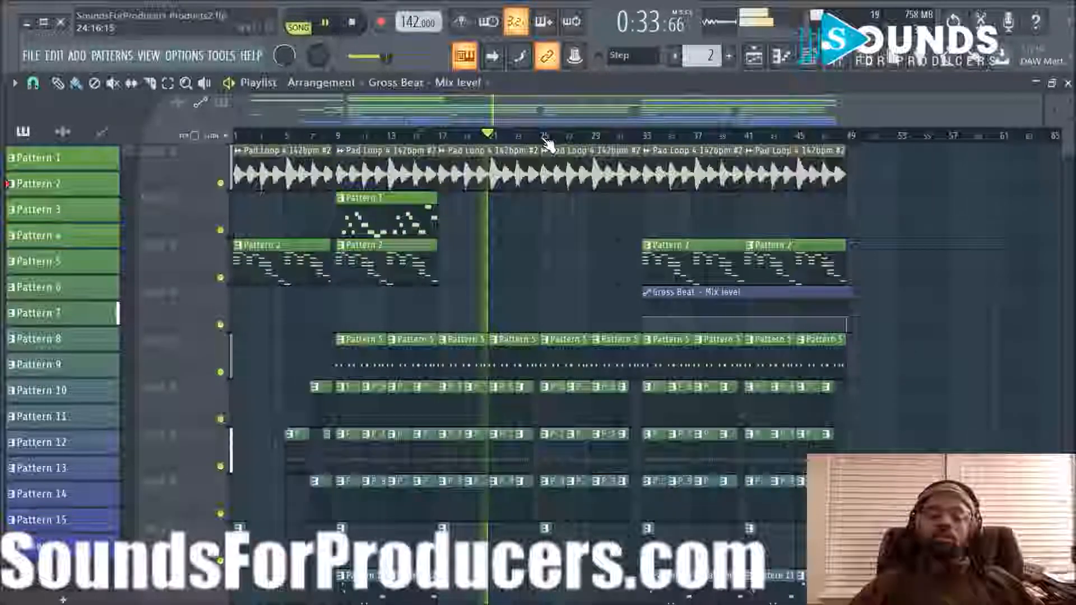
{"action": "scroll", "coordinate": [548, 145], "scroll_direction": "up", "scroll_amount": 2}
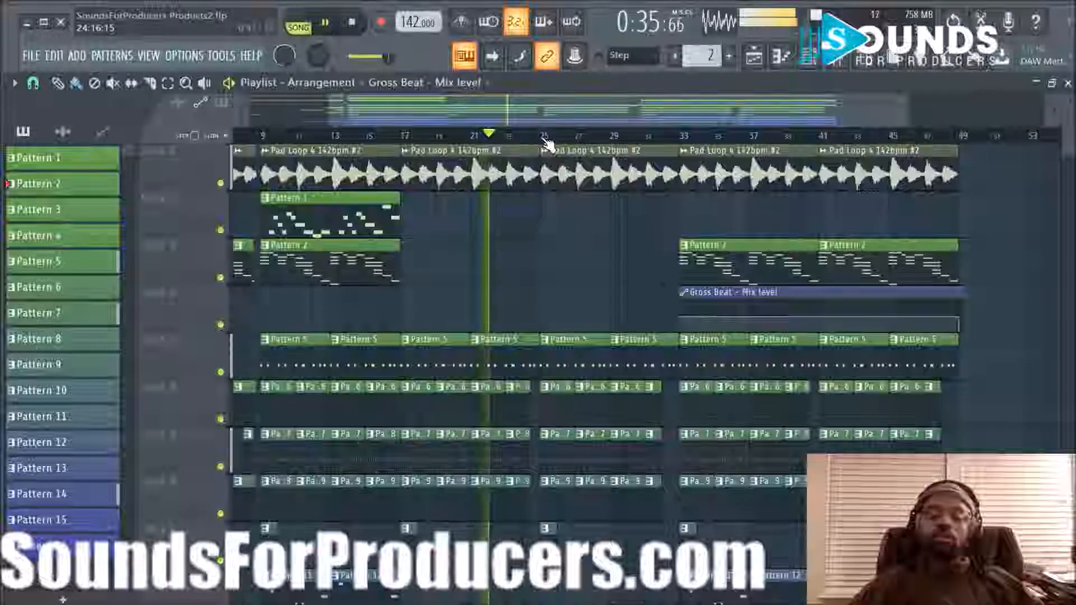
{"action": "scroll", "coordinate": [562, 225], "scroll_direction": "down", "scroll_amount": 4}
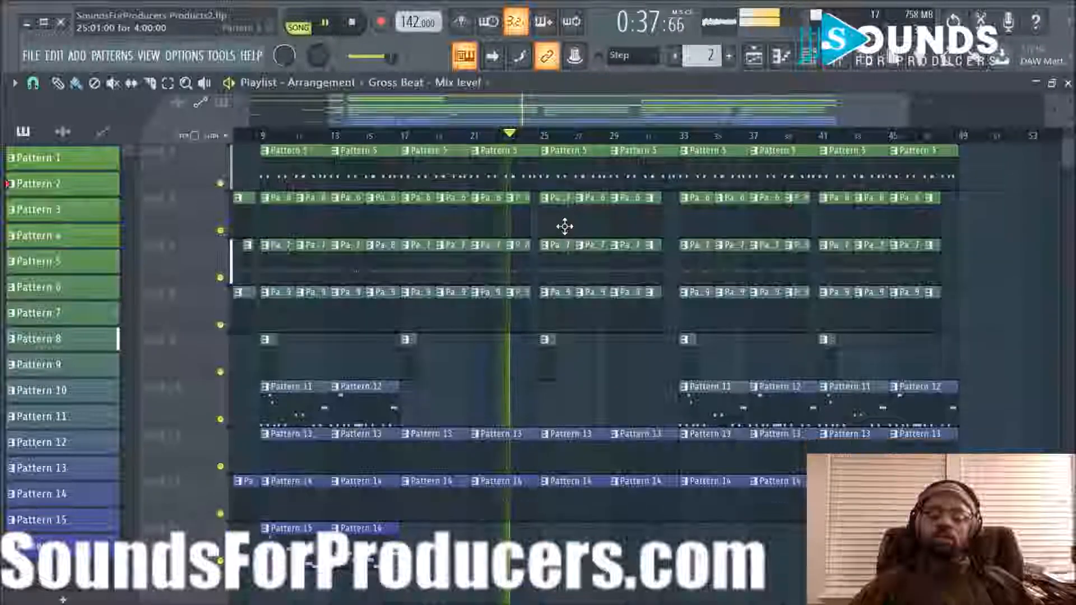
{"action": "scroll", "coordinate": [564, 225], "scroll_direction": "up", "scroll_amount": 4}
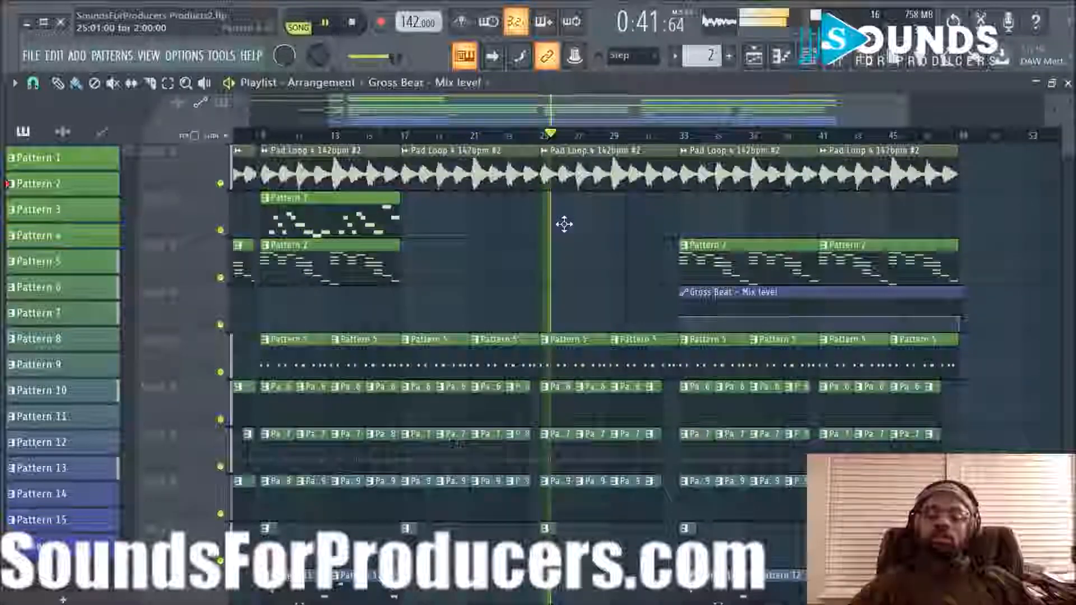
{"action": "scroll", "coordinate": [565, 224], "scroll_direction": "down", "scroll_amount": 3}
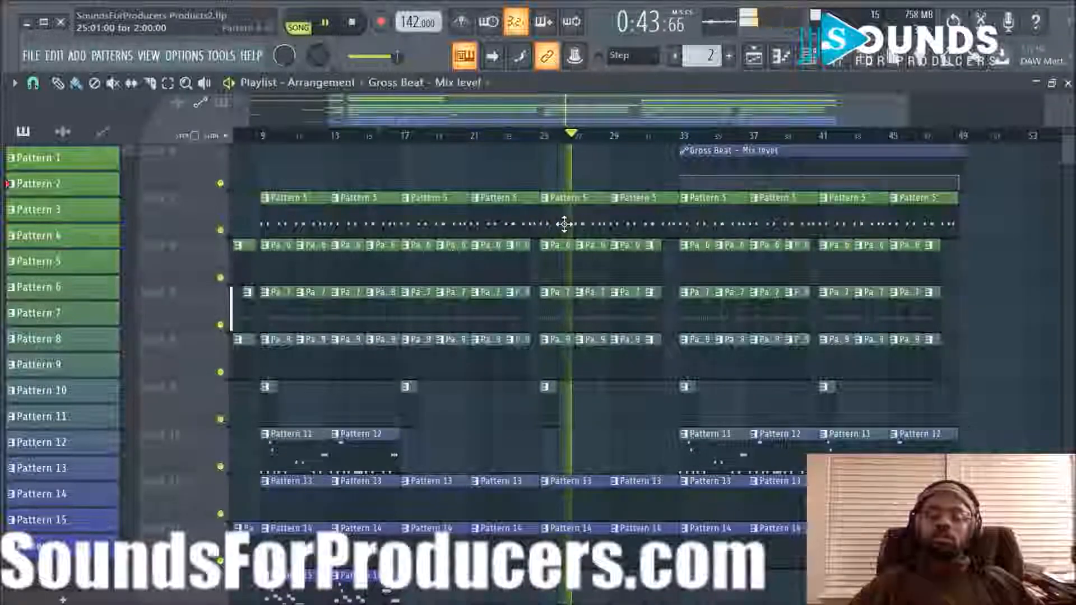
{"action": "scroll", "coordinate": [564, 224], "scroll_direction": "up", "scroll_amount": 3}
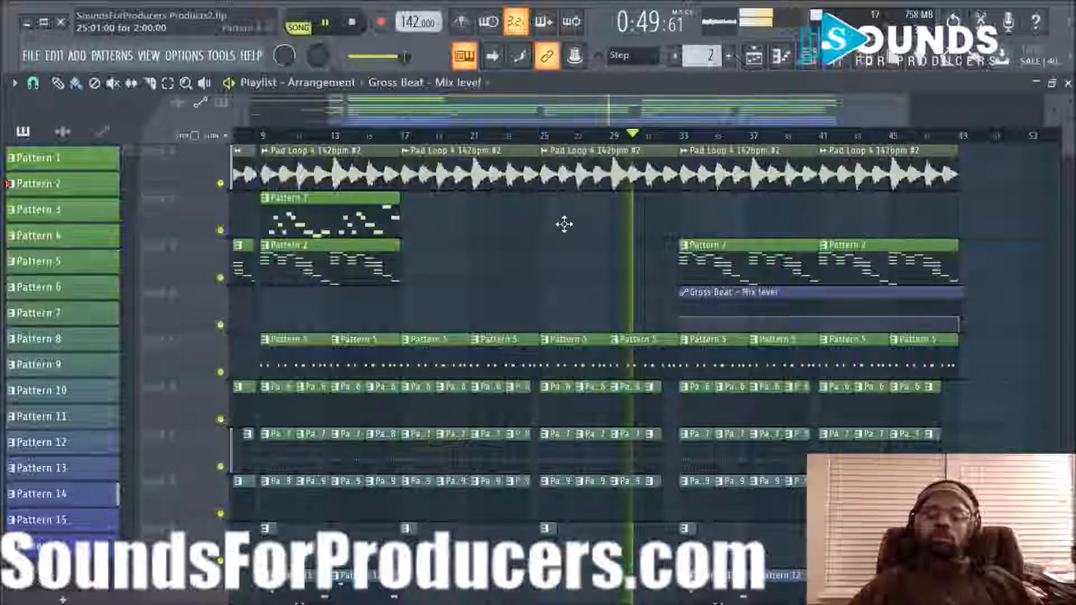
{"action": "scroll", "coordinate": [619, 137], "scroll_direction": "up", "scroll_amount": 1}
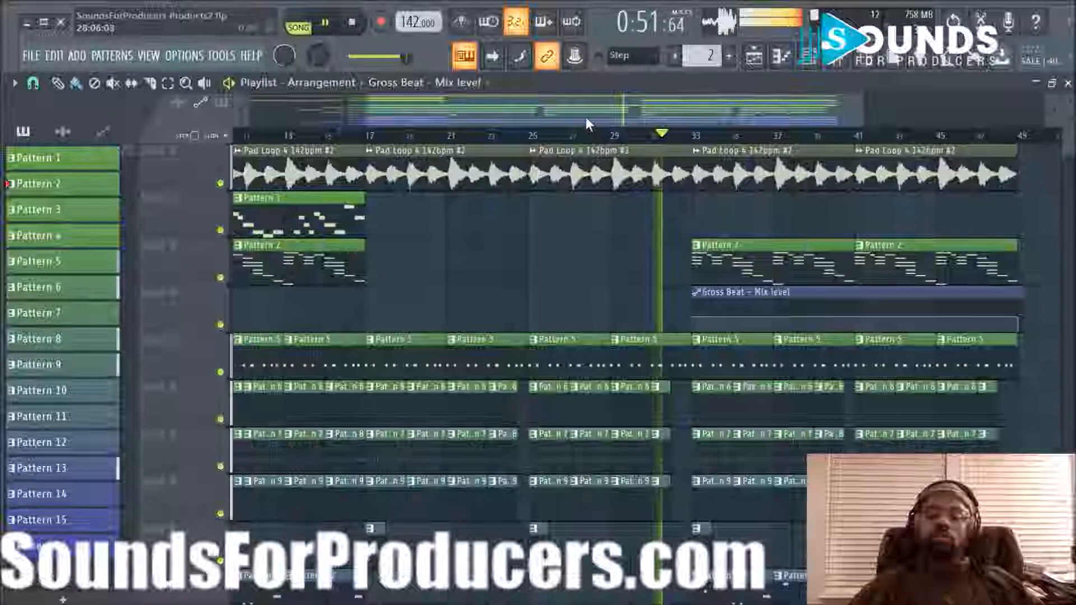
{"action": "left_click_drag", "start_coordinate": [586, 122], "coordinate": [627, 115]}
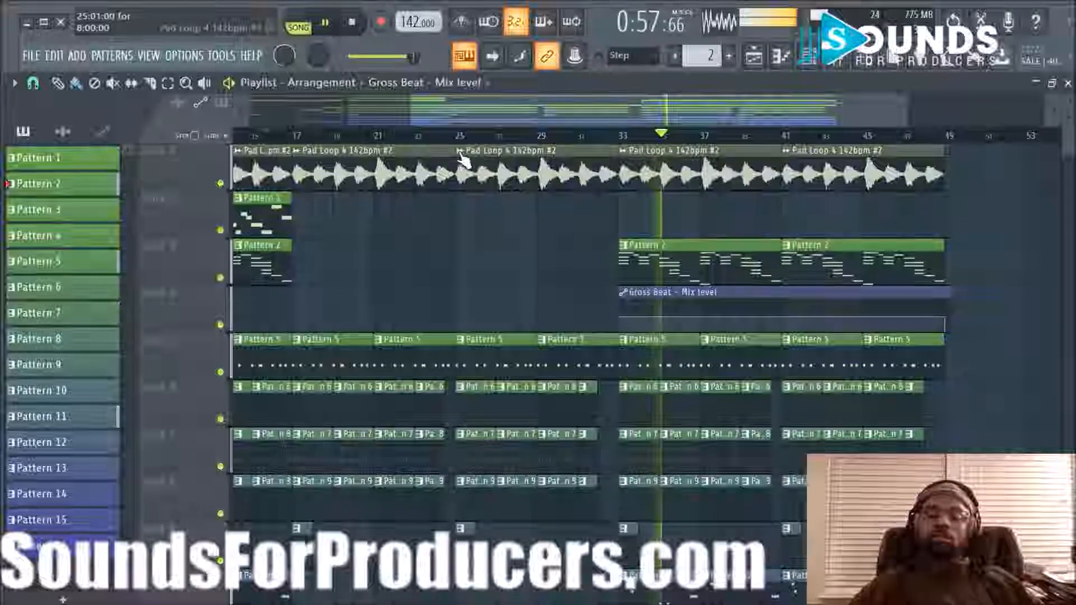
Step: Replay the stripped-down section after bar 17, stop playback, and set the playback position to bar 25
{"action": "key", "text": "space"}
{"action": "key", "text": "space"}
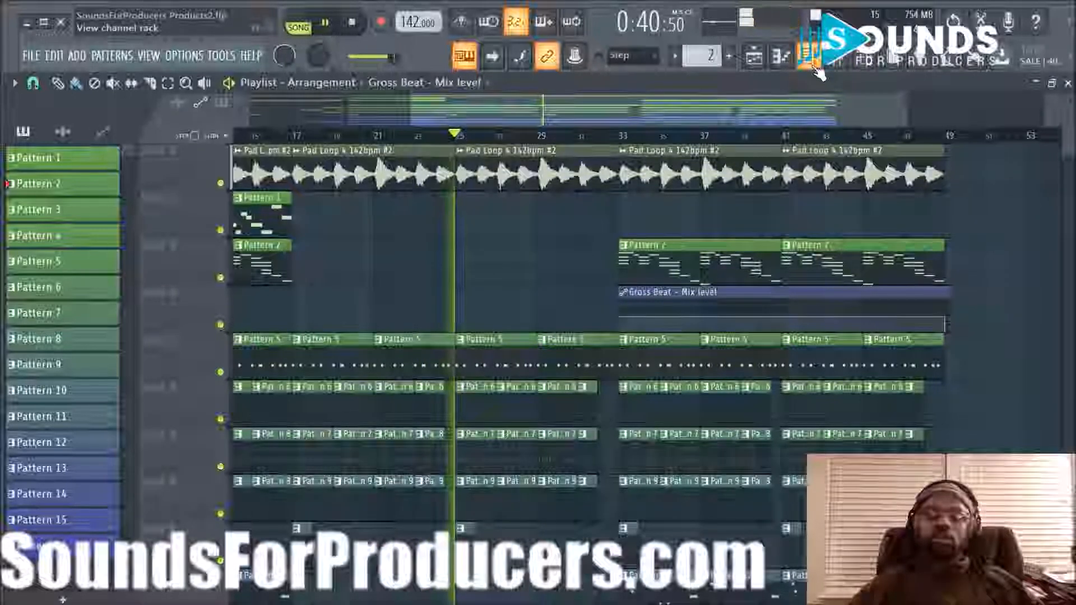
{"action": "key", "text": "space"}
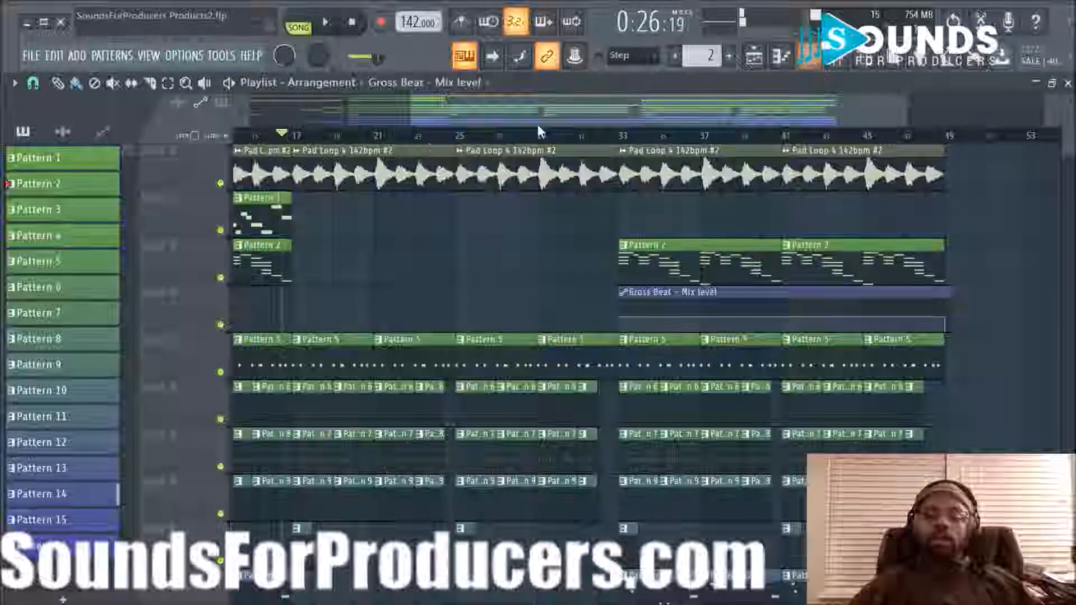
{"action": "left_click", "coordinate": [459, 135]}
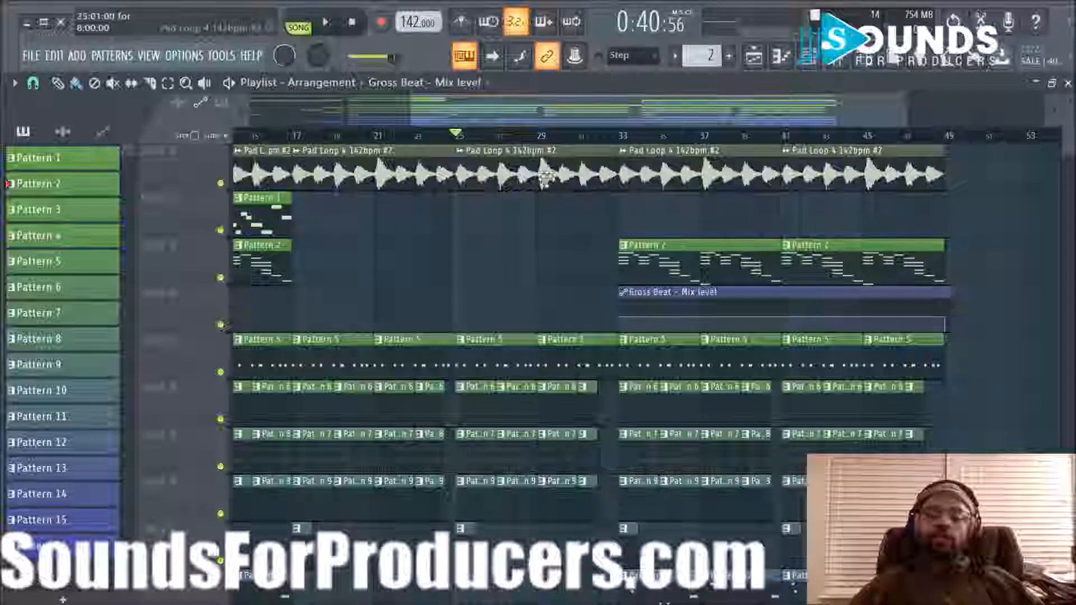
Step: Browse the SoundsForProducers samples to The Sauce Vol. 1, Bonus One Shots, More Misc. BONUS Content
{"action": "left_click", "coordinate": [863, 60]}
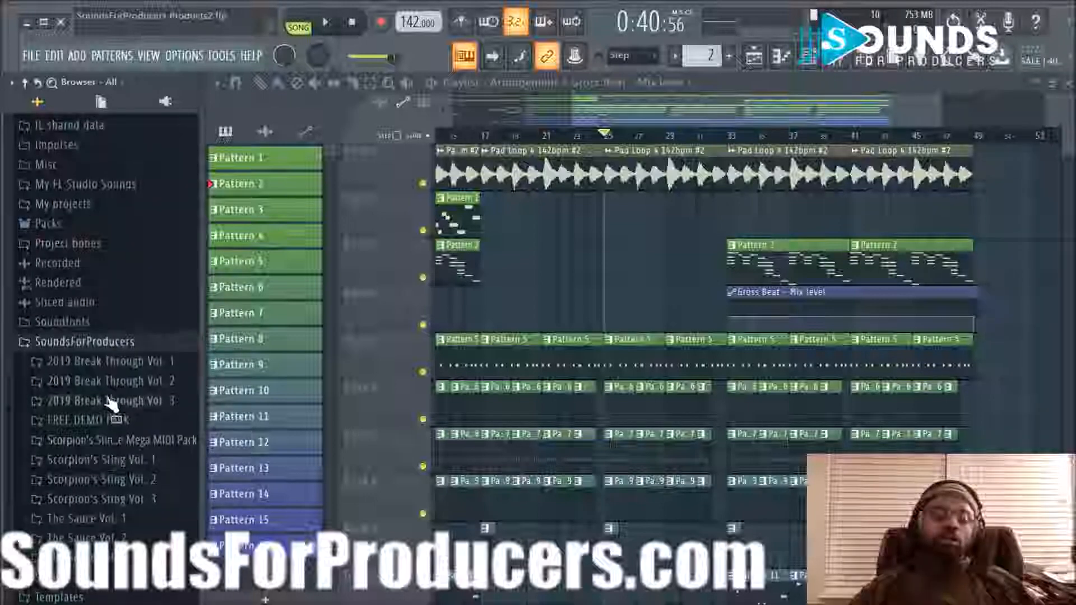
{"action": "left_click", "coordinate": [104, 520]}
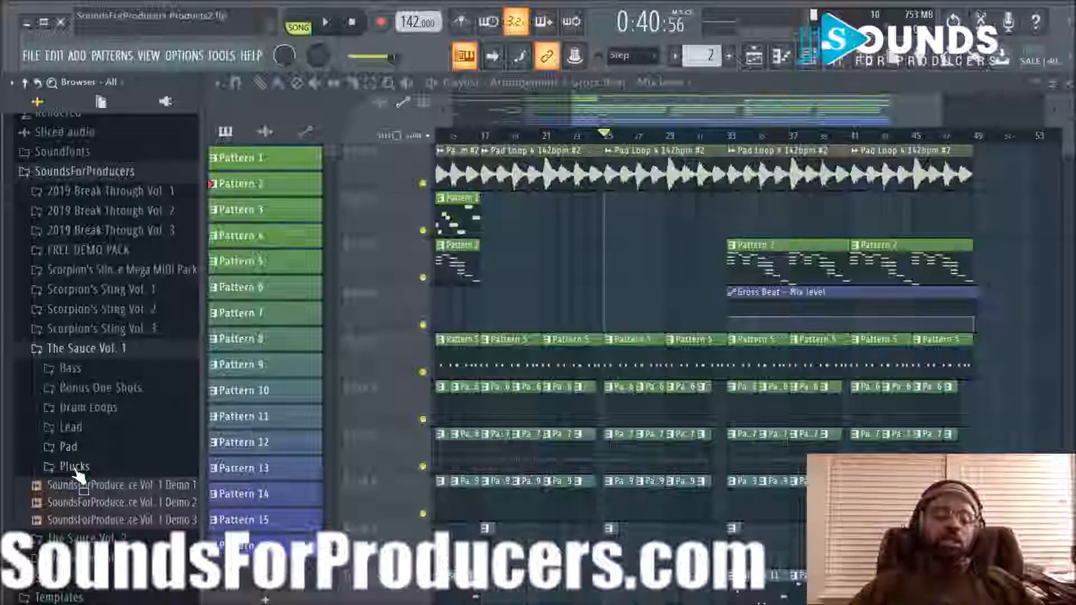
{"action": "left_click", "coordinate": [87, 387]}
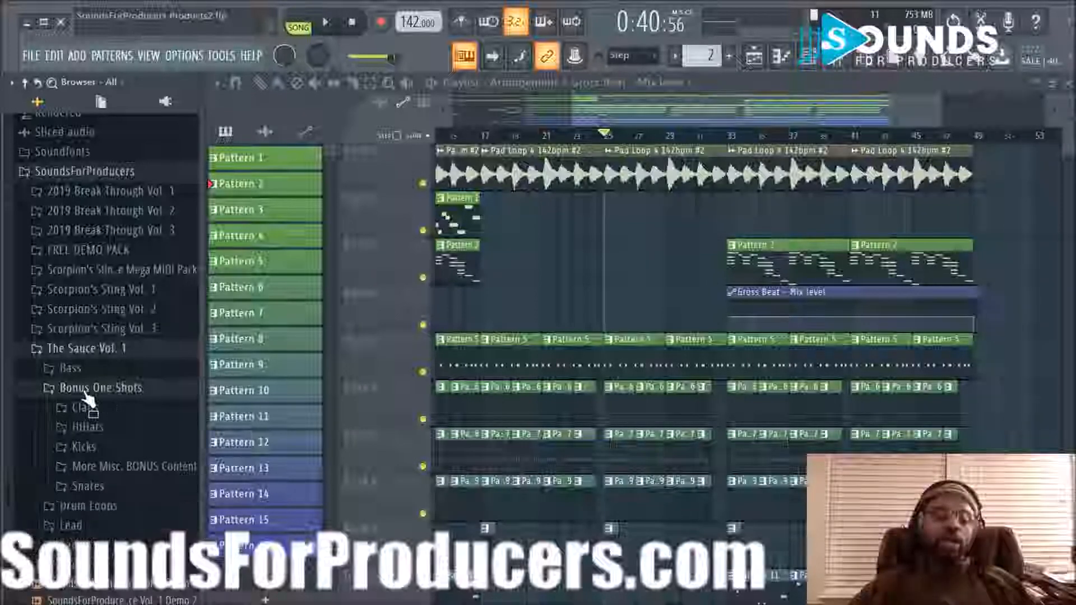
{"action": "left_click", "coordinate": [115, 474]}
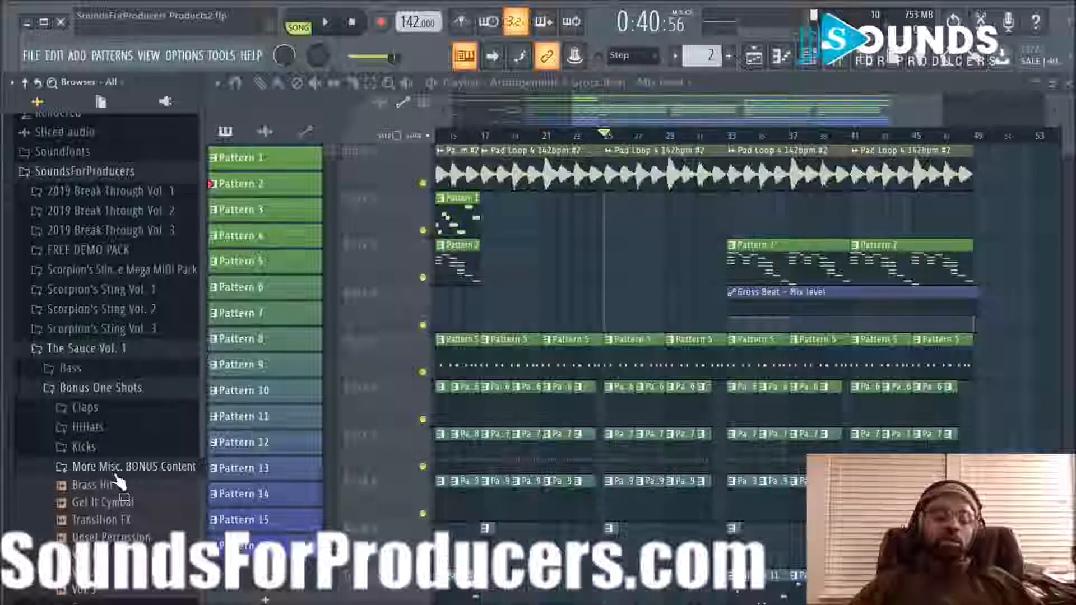
{"action": "scroll", "coordinate": [115, 477], "scroll_direction": "down", "scroll_amount": 2}
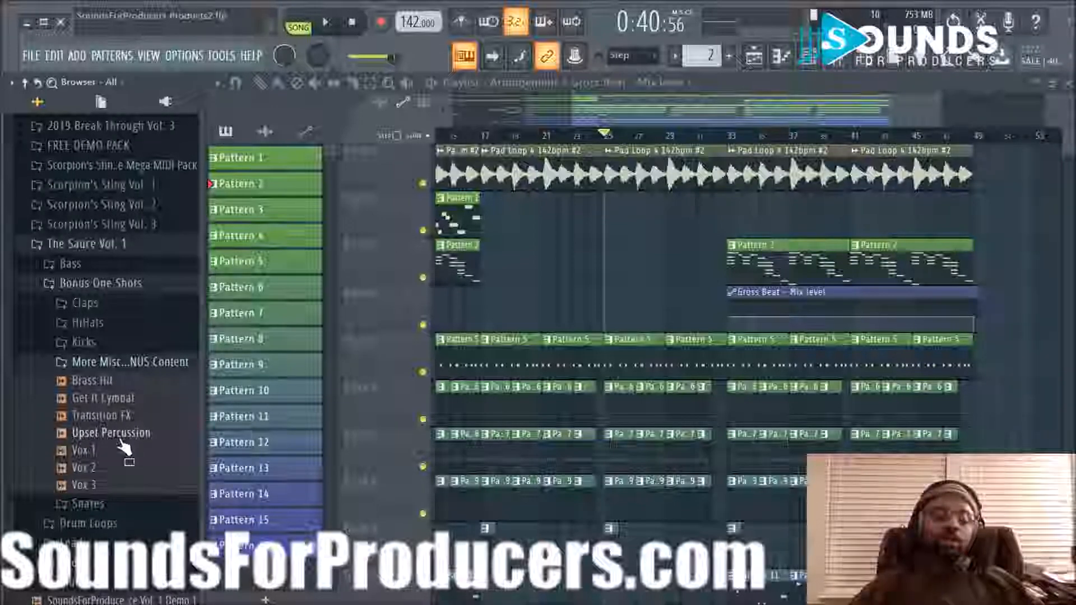
Step: Preview the Upset Percussion sample against the beat and open it in a new channel
{"action": "left_click", "coordinate": [121, 439]}
{"action": "key", "text": "space"}
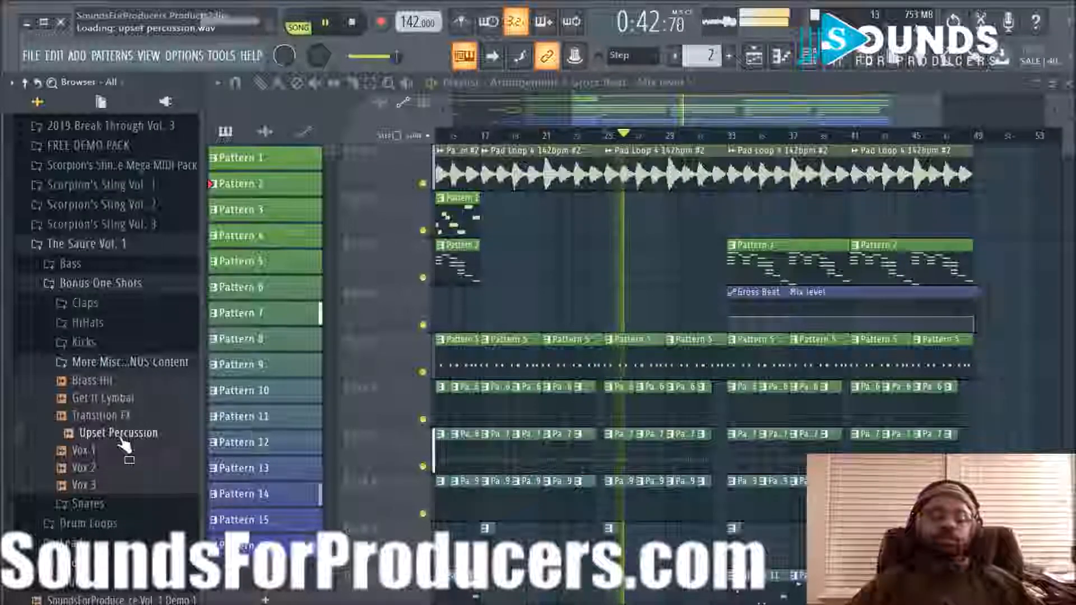
{"action": "key", "text": "space"}
{"action": "right_click", "coordinate": [120, 439]}
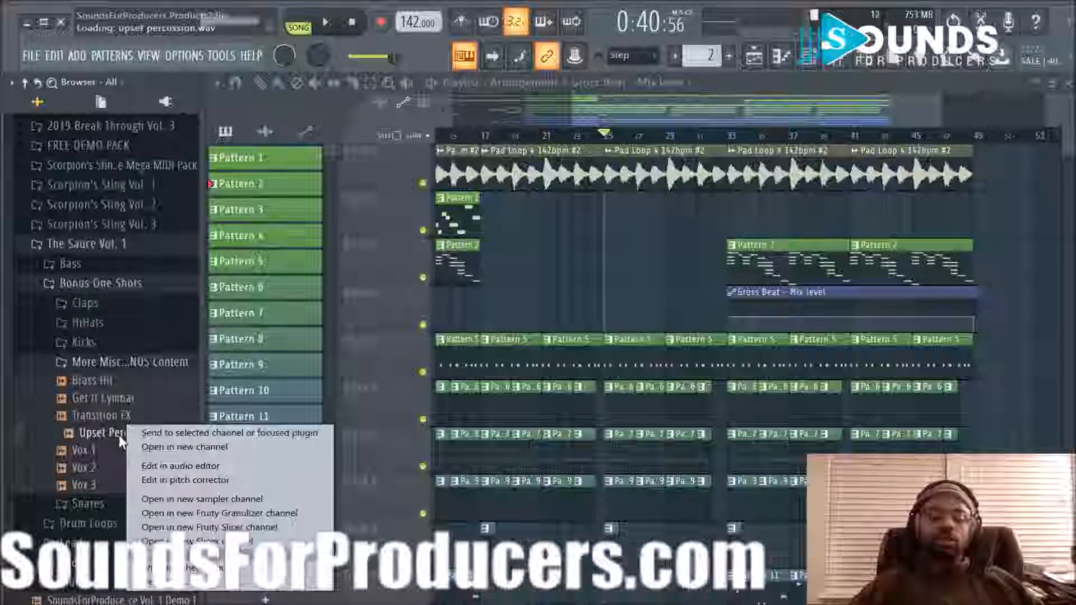
{"action": "left_click", "coordinate": [157, 445]}
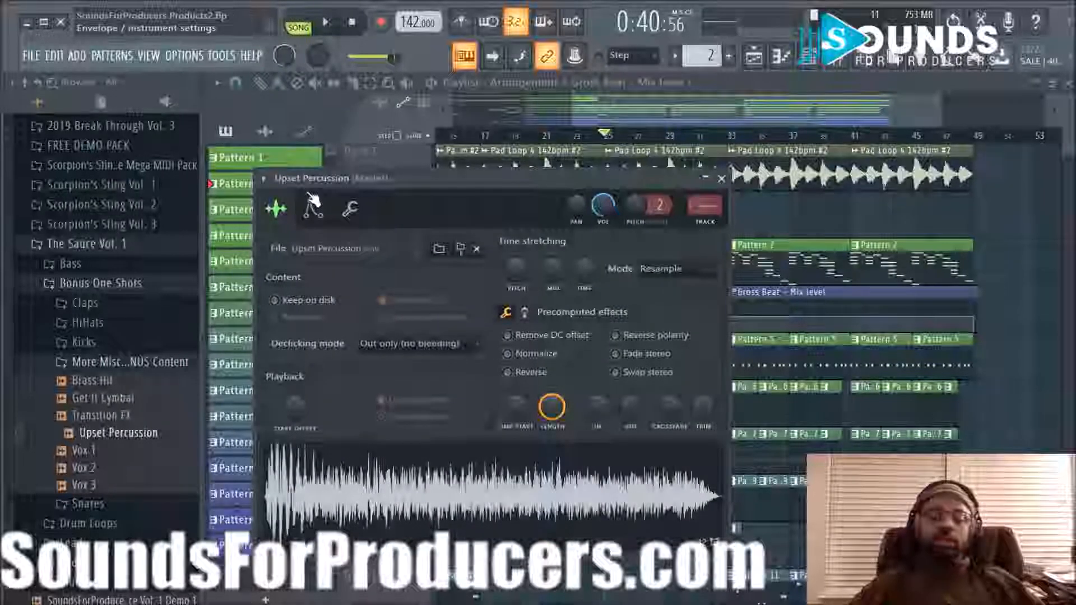
{"action": "left_click", "coordinate": [722, 179]}
Step: Place a clip of the empty Pattern 17 on Track 14 at bar 25 and make it two bars long
{"action": "scroll", "coordinate": [728, 235], "scroll_direction": "down", "scroll_amount": 5}
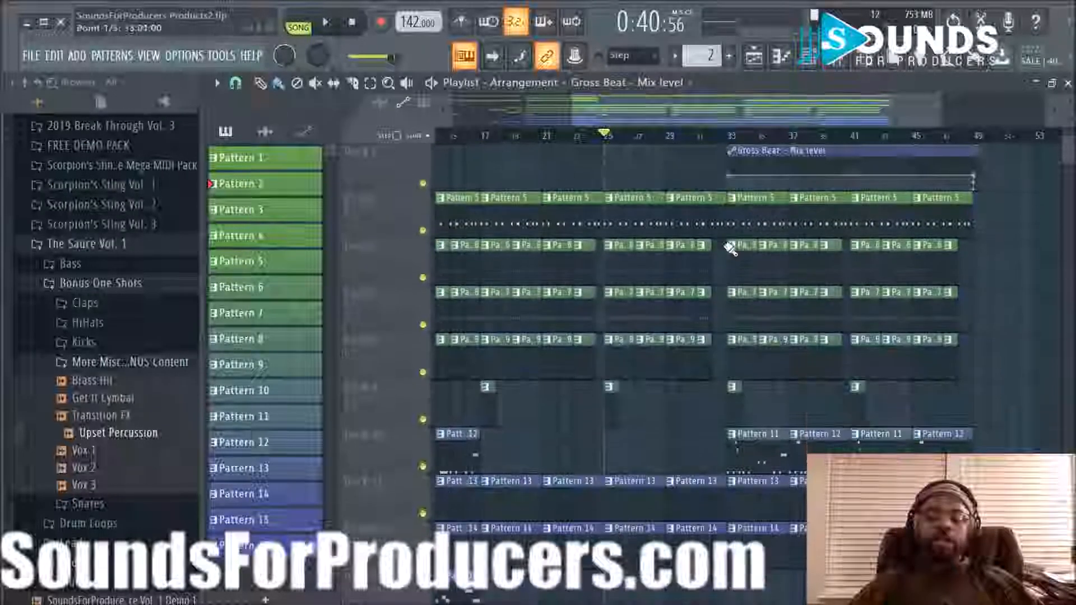
{"action": "scroll", "coordinate": [625, 409], "scroll_direction": "down", "scroll_amount": 1}
{"action": "scroll", "coordinate": [629, 136], "scroll_direction": "up", "scroll_amount": 3}
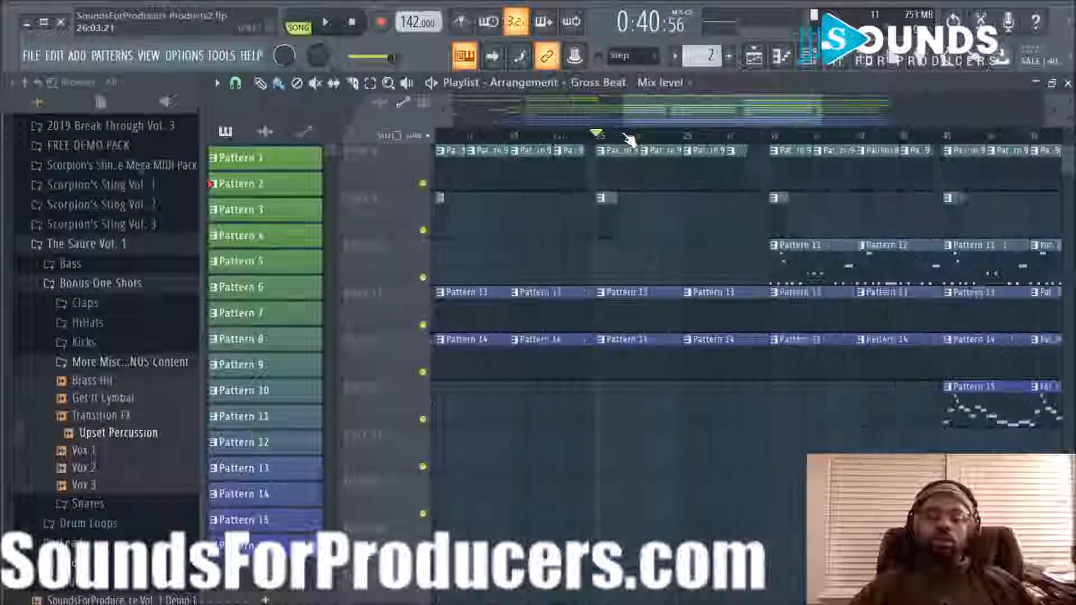
{"action": "left_click", "coordinate": [731, 62]}
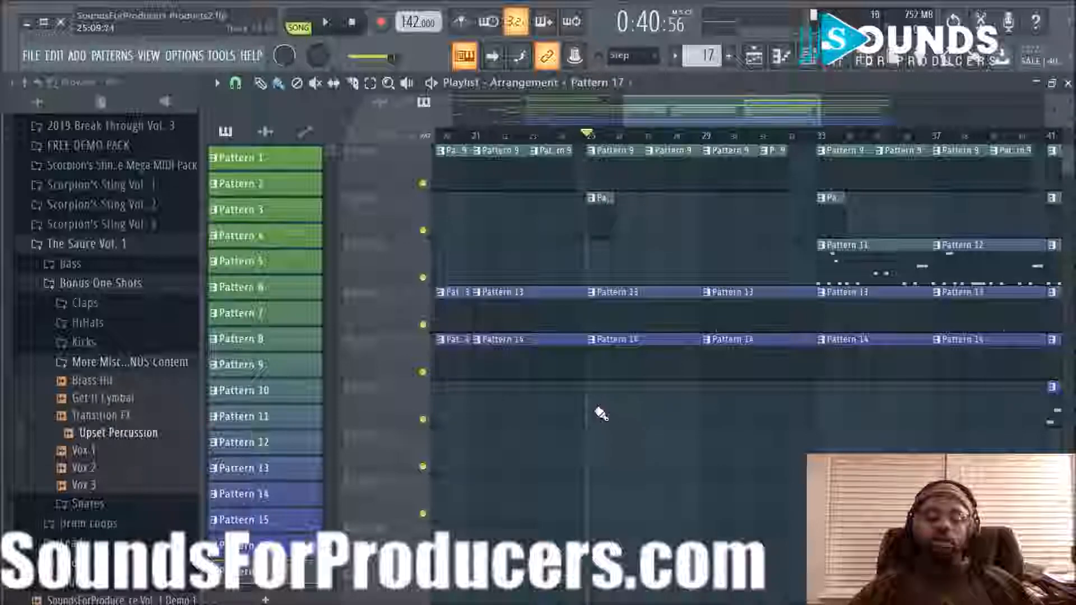
{"action": "scroll", "coordinate": [678, 140], "scroll_direction": "down", "scroll_amount": 3}
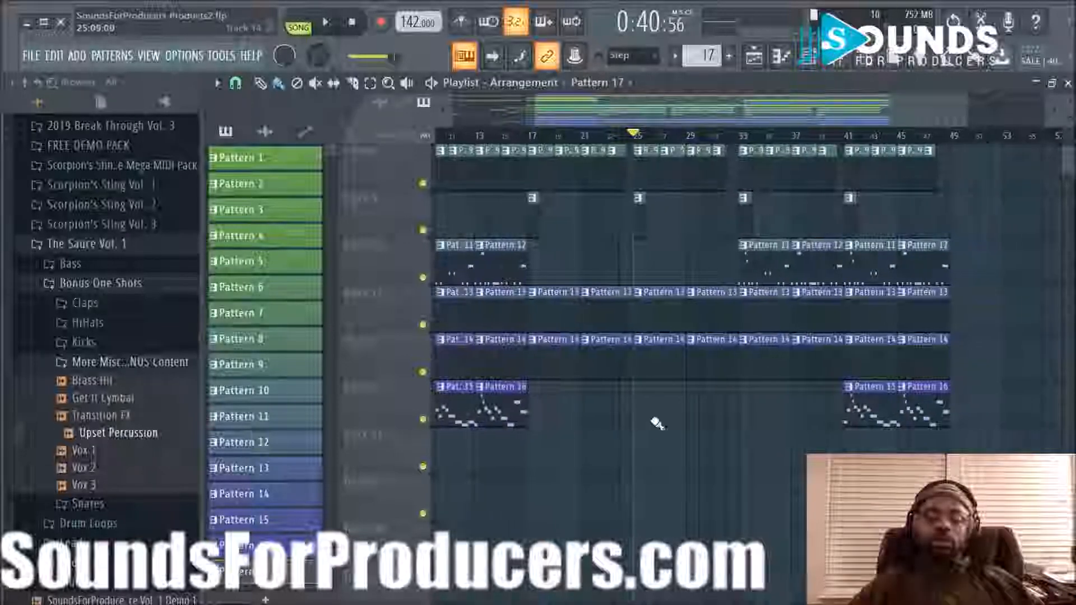
{"action": "left_click_drag", "start_coordinate": [652, 445], "coordinate": [636, 441]}
{"action": "scroll", "coordinate": [693, 139], "scroll_direction": "up", "scroll_amount": 4}
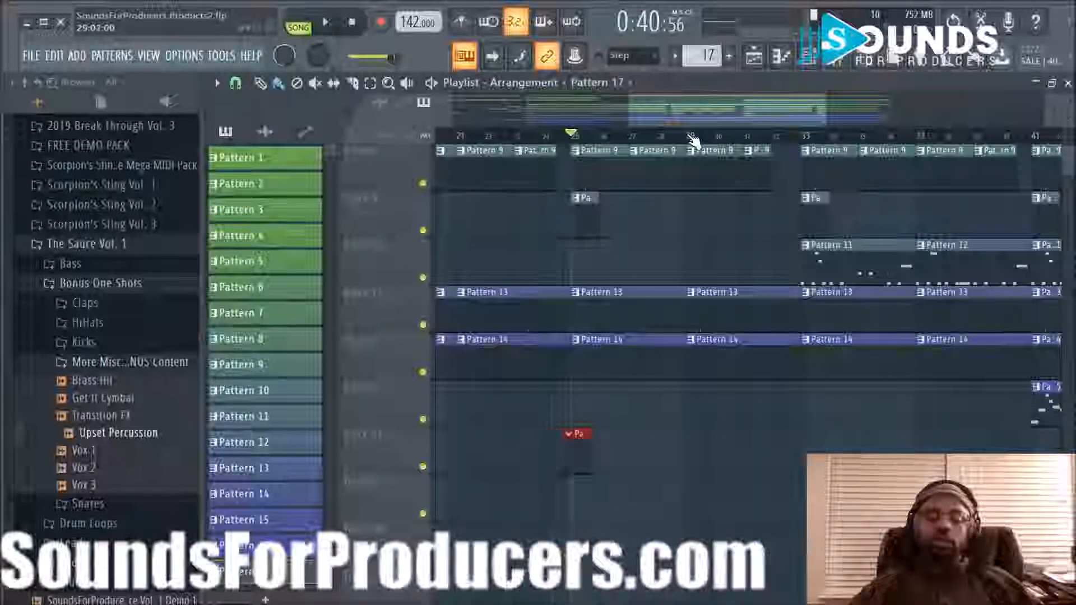
{"action": "left_click_drag", "start_coordinate": [571, 456], "coordinate": [565, 456]}
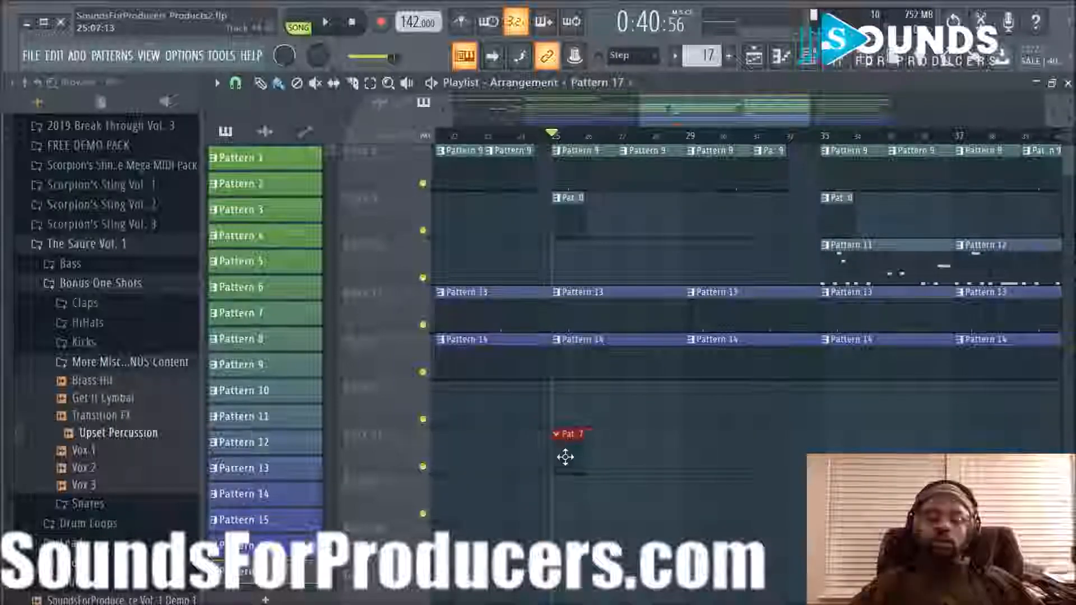
{"action": "left_click_drag", "start_coordinate": [585, 451], "coordinate": [617, 456]}
{"action": "scroll", "coordinate": [640, 142], "scroll_direction": "down", "scroll_amount": 1}
{"action": "scroll", "coordinate": [643, 147], "scroll_direction": "down", "scroll_amount": 2}
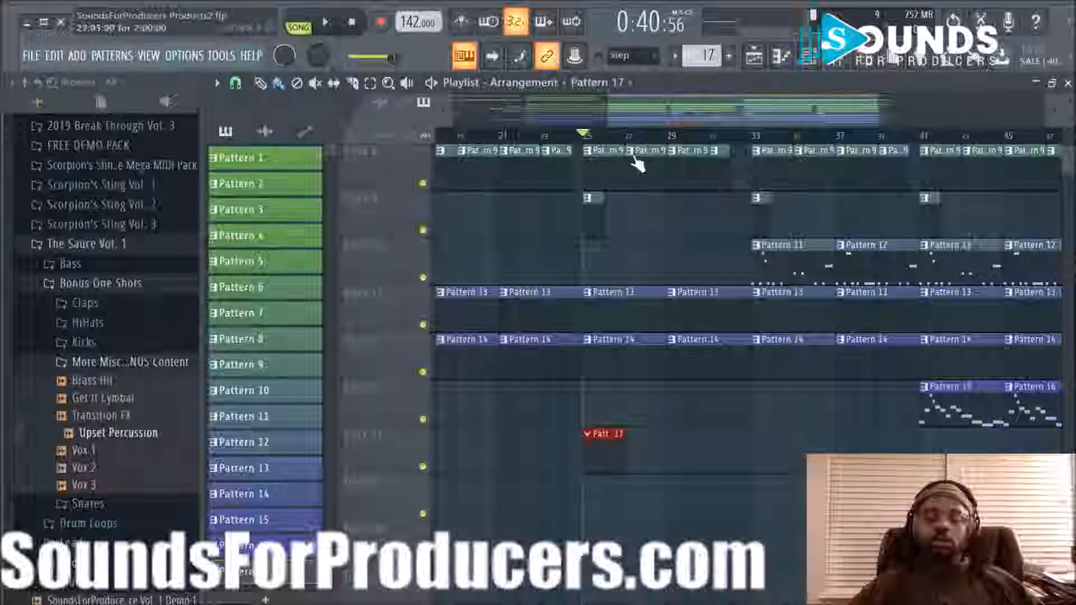
Step: Program an Upset Percussion hit on step 5 of Pattern 17's first bar and check its timing against the beat
{"action": "left_click", "coordinate": [824, 64]}
{"action": "scroll", "coordinate": [625, 305], "scroll_direction": "down", "scroll_amount": 3}
{"action": "left_click_drag", "start_coordinate": [612, 223], "coordinate": [632, 173]}
{"action": "key", "text": "space"}
{"action": "key", "text": "space"}
{"action": "left_click", "coordinate": [502, 507]}
{"action": "key", "text": "space"}
{"action": "key", "text": "space"}
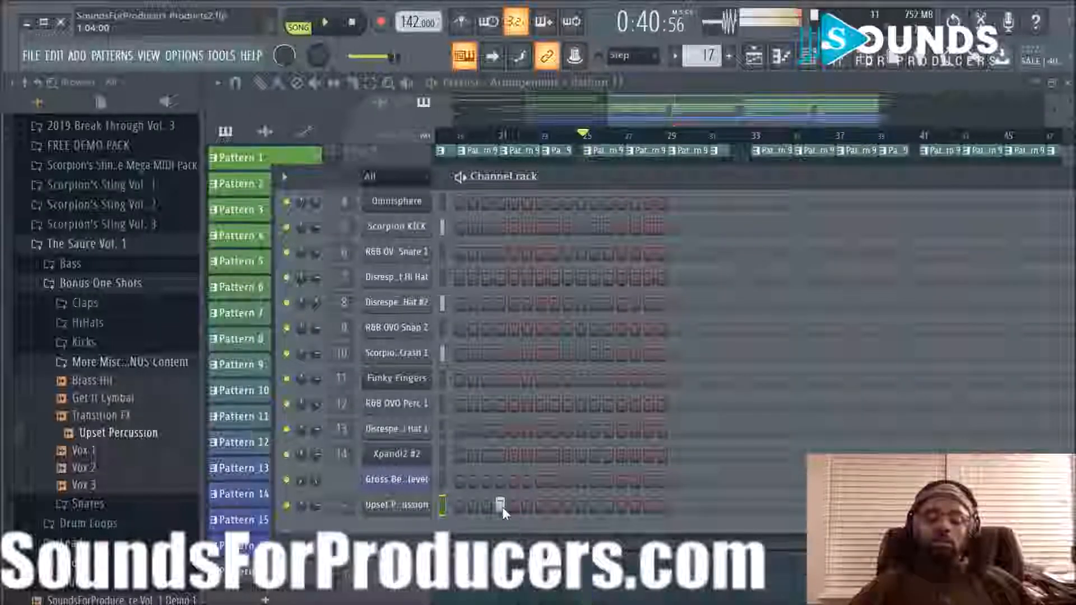
{"action": "left_click", "coordinate": [512, 506]}
{"action": "right_click", "coordinate": [500, 509]}
{"action": "key", "text": "space"}
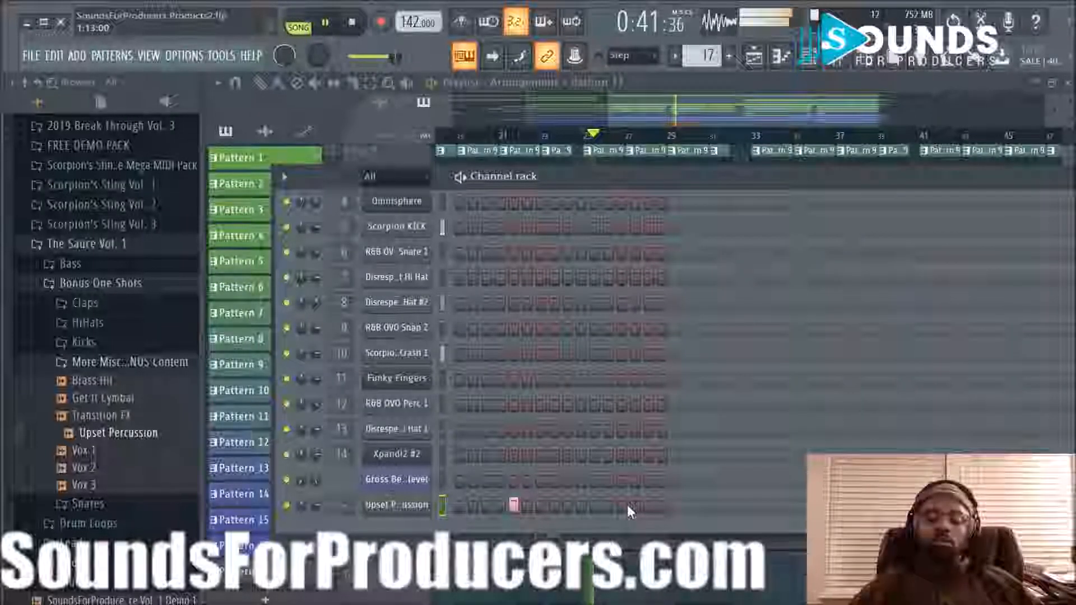
Step: Add a second Upset Percussion hit on step 5 of Pattern 17's second bar
{"action": "left_click", "coordinate": [623, 506]}
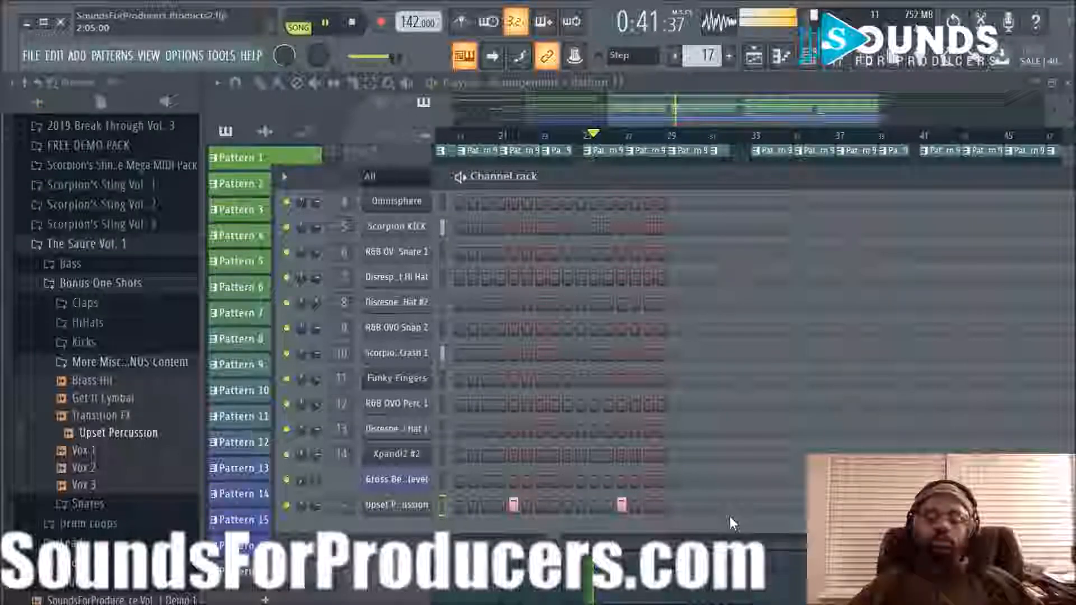
{"action": "right_click", "coordinate": [622, 506]}
{"action": "left_click", "coordinate": [729, 506]}
{"action": "key", "text": "space"}
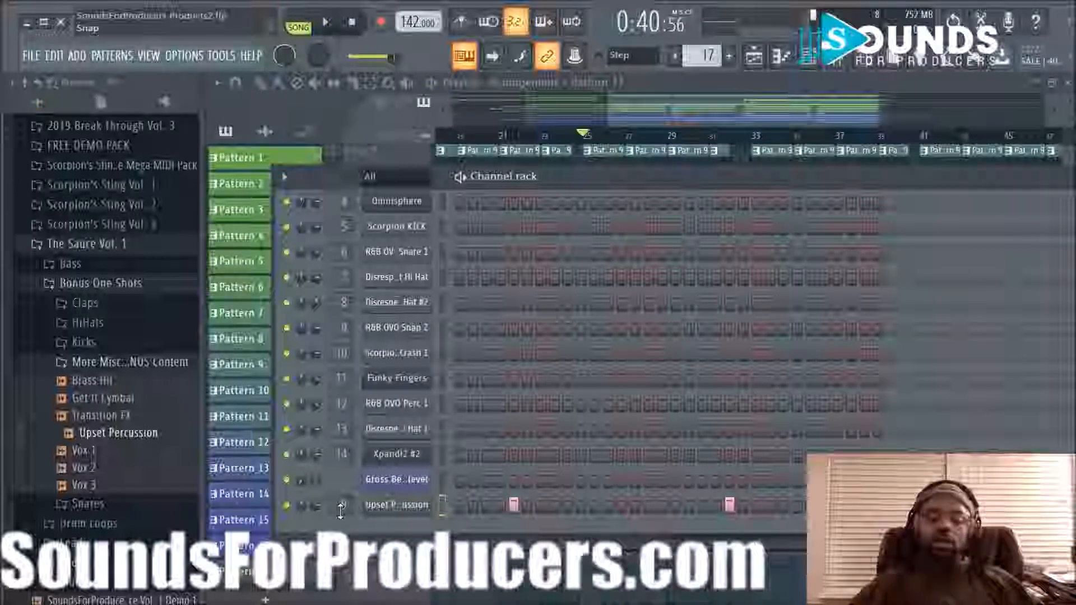
Step: Route the Upset Percussion channel to mixer track 15 and raise its time Shift slightly during playback
{"action": "scroll", "coordinate": [340, 511], "scroll_direction": "up", "scroll_amount": 1}
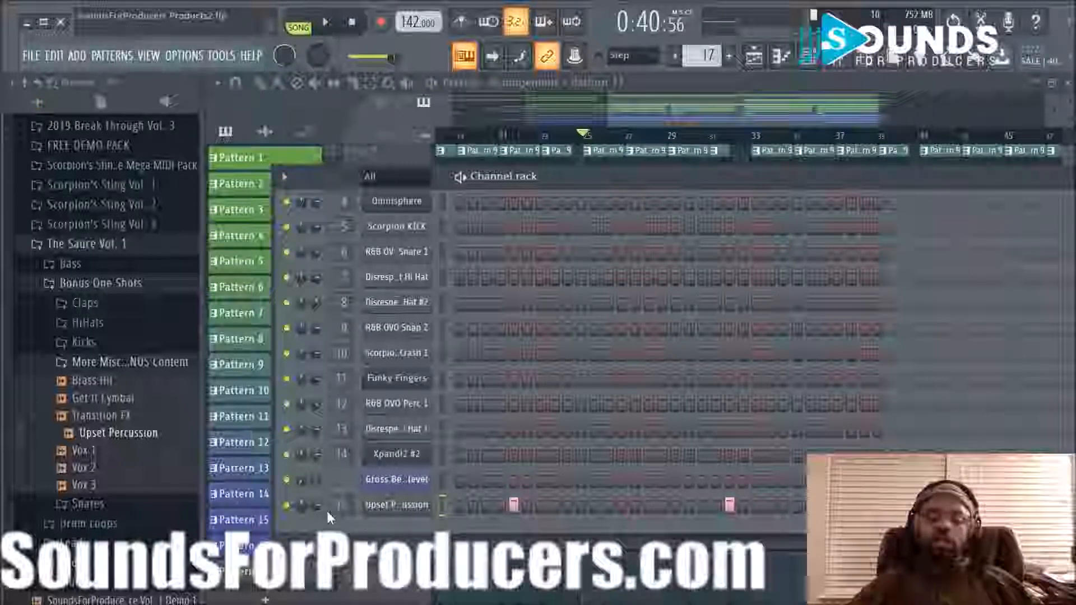
{"action": "left_click", "coordinate": [416, 512]}
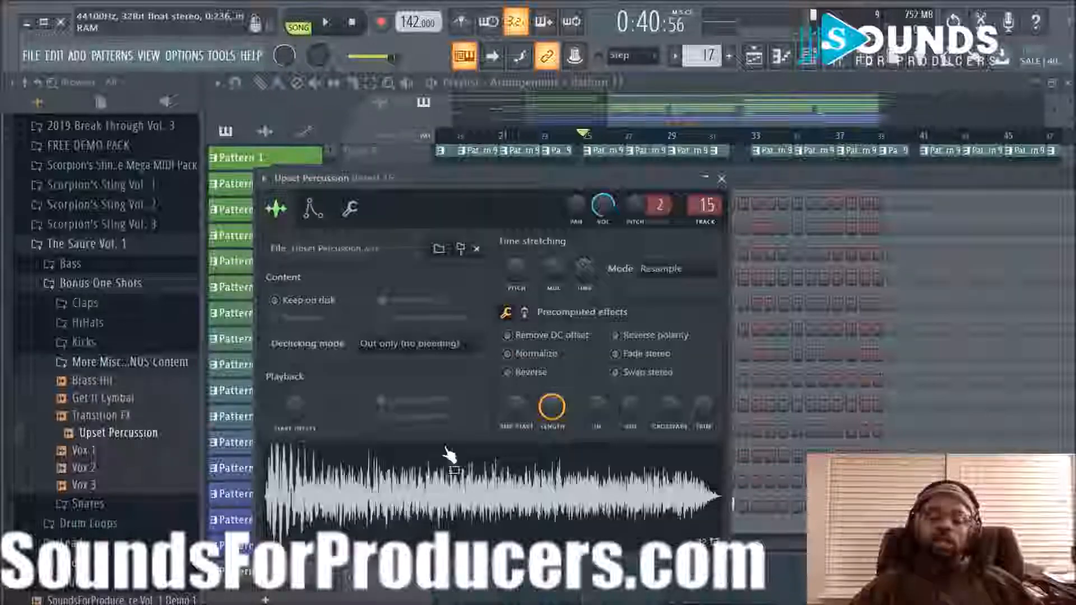
{"action": "left_click", "coordinate": [350, 213]}
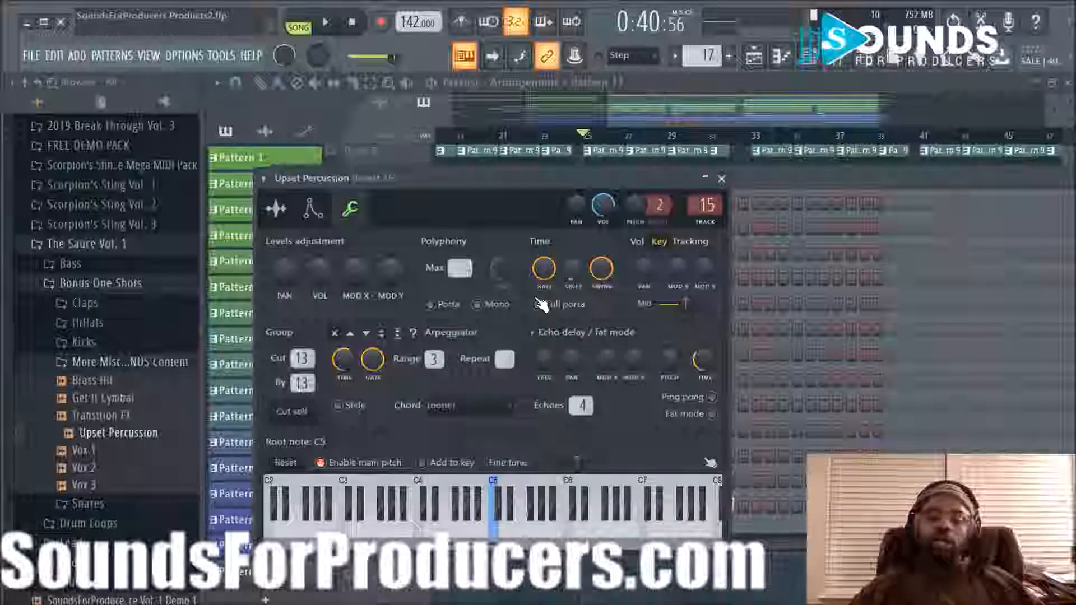
{"action": "key", "text": "space"}
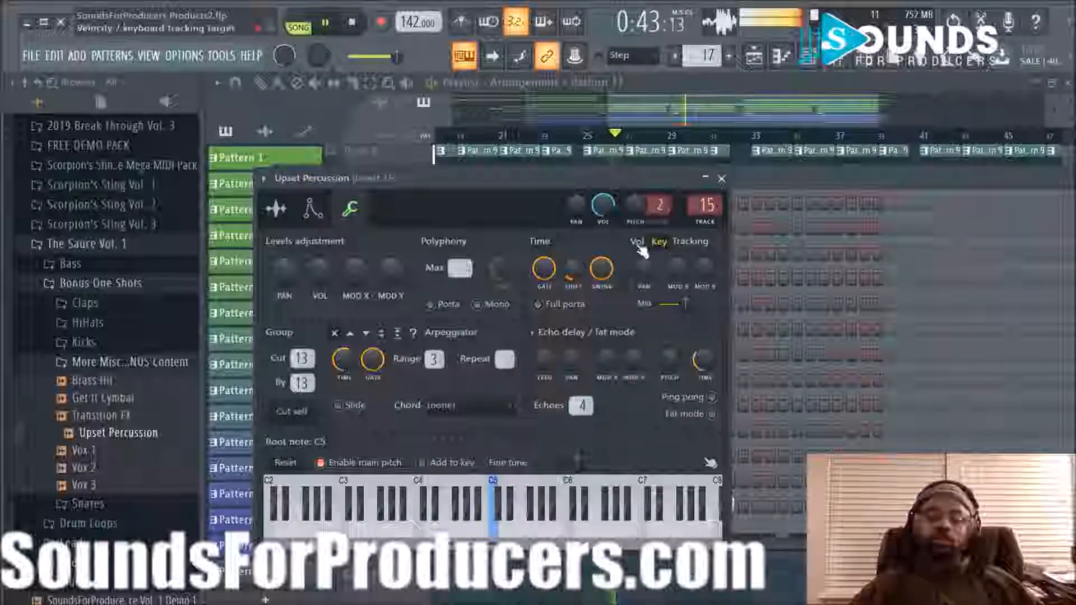
{"action": "left_click_drag", "start_coordinate": [568, 271], "coordinate": [568, 268]}
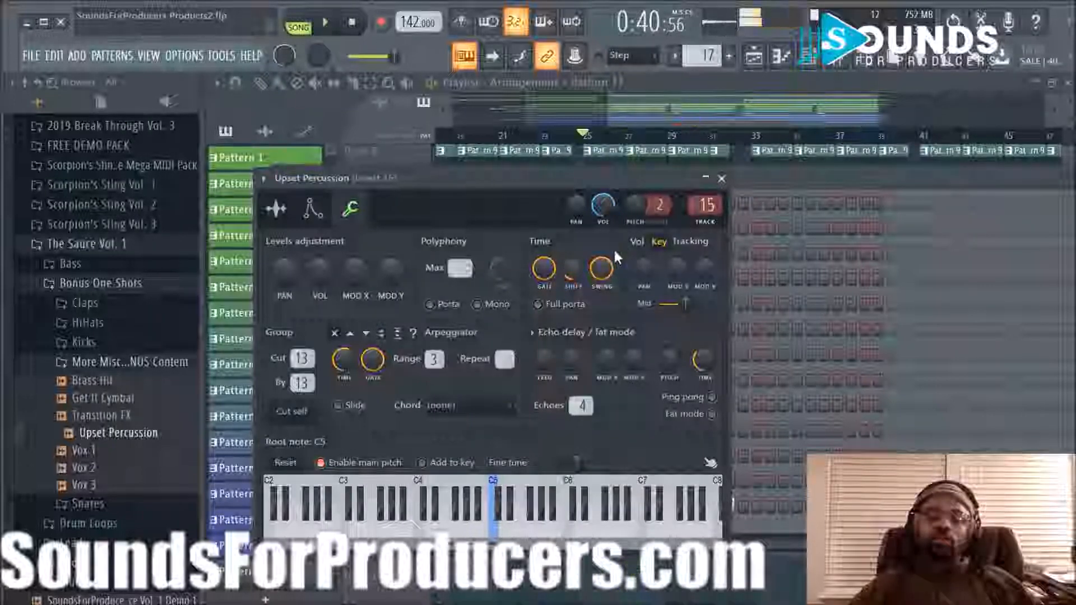
{"action": "left_click", "coordinate": [722, 179]}
Step: Repeat the two-bar Pattern 17 clip on Track 14 so that it fills bars 25 to 32
{"action": "key", "text": "space"}
{"action": "right_click", "coordinate": [605, 598]}
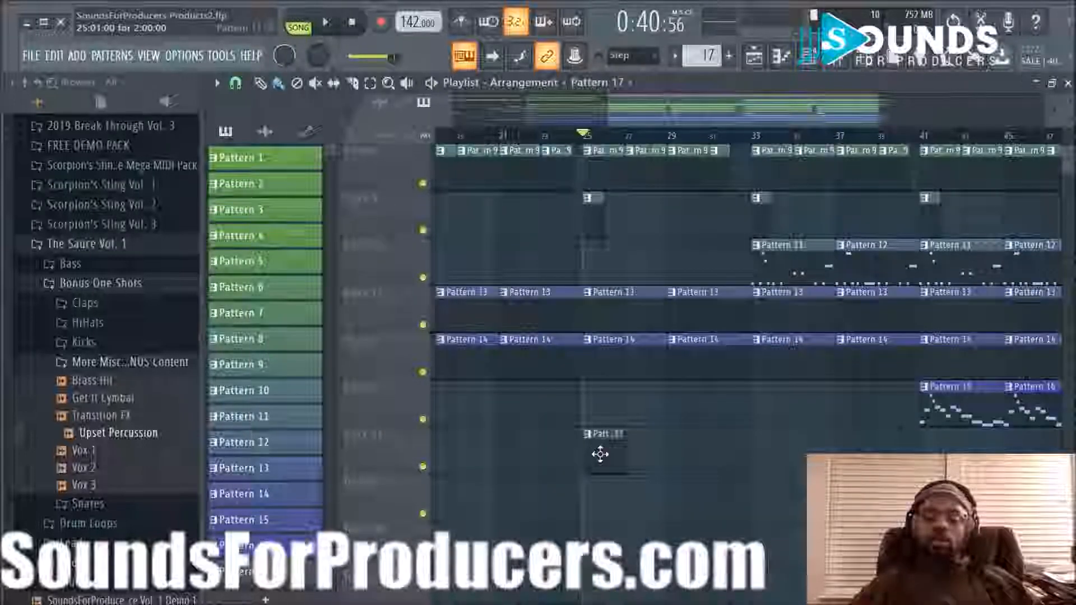
{"action": "left_click_drag", "start_coordinate": [602, 455], "coordinate": [679, 460]}
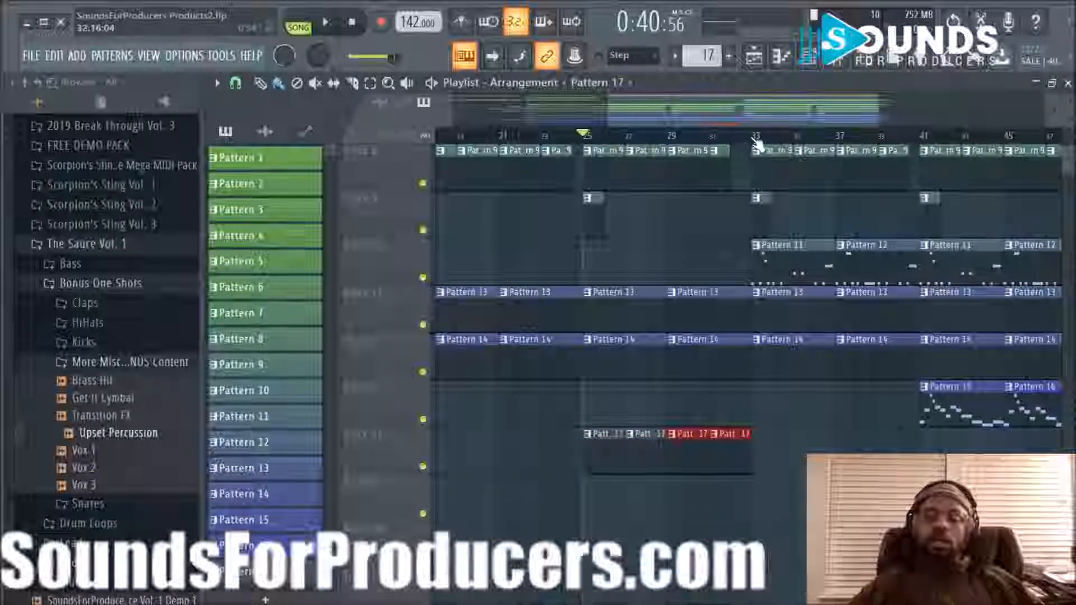
Step: Select the four Pattern 17 clips and duplicate them into bars 33 to 40
{"action": "scroll", "coordinate": [755, 140], "scroll_direction": "down", "scroll_amount": 3}
{"action": "scroll", "coordinate": [744, 370], "scroll_direction": "up", "scroll_amount": 5}
{"action": "scroll", "coordinate": [744, 375], "scroll_direction": "up", "scroll_amount": 2}
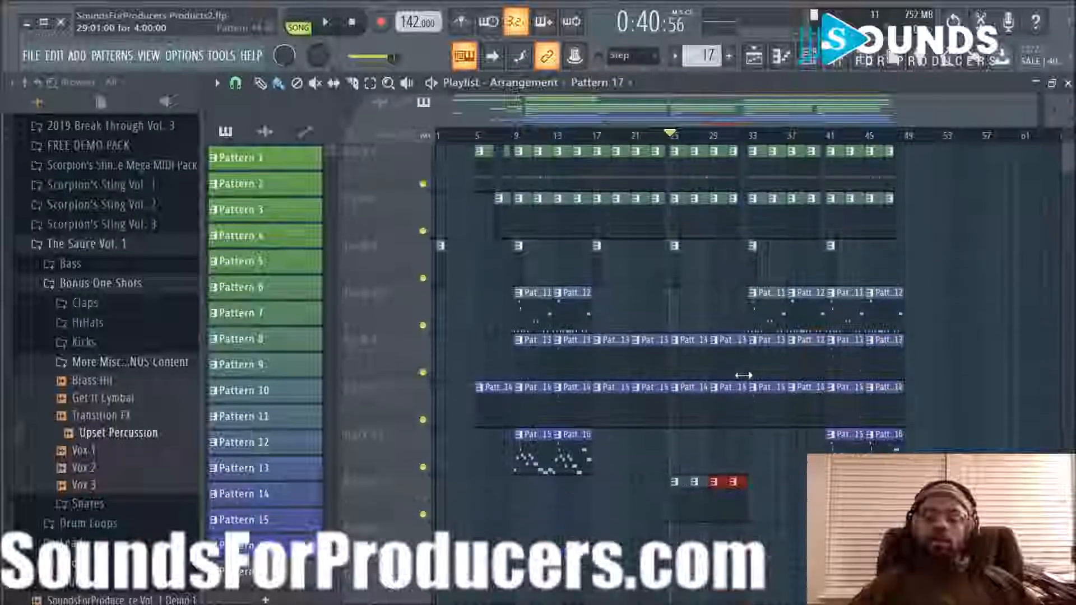
{"action": "scroll", "coordinate": [744, 376], "scroll_direction": "up", "scroll_amount": 1}
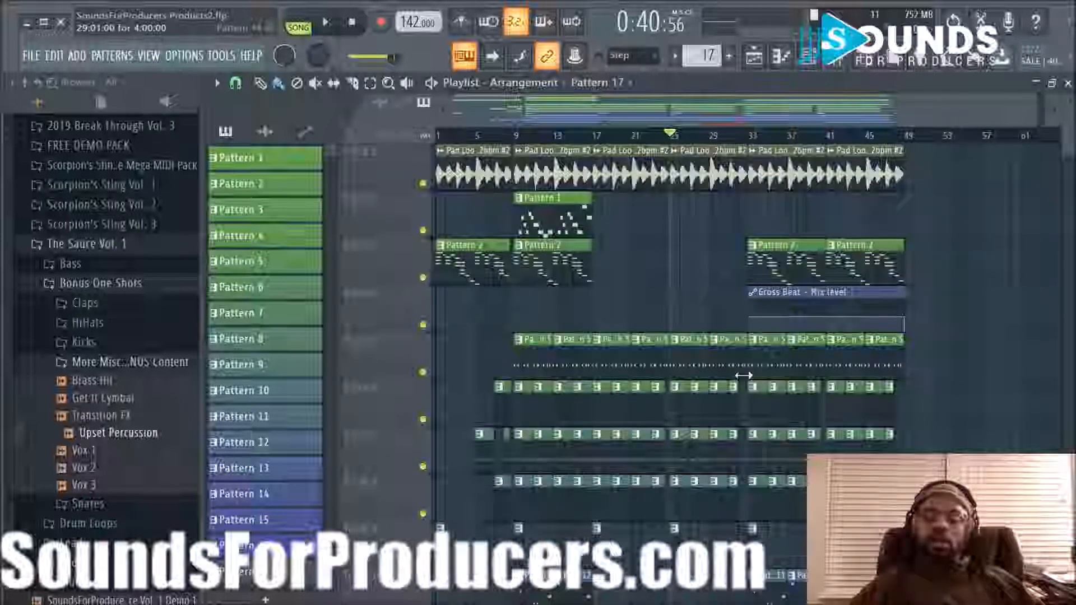
{"action": "scroll", "coordinate": [744, 375], "scroll_direction": "down", "scroll_amount": 4}
{"action": "scroll", "coordinate": [743, 376], "scroll_direction": "down", "scroll_amount": 3}
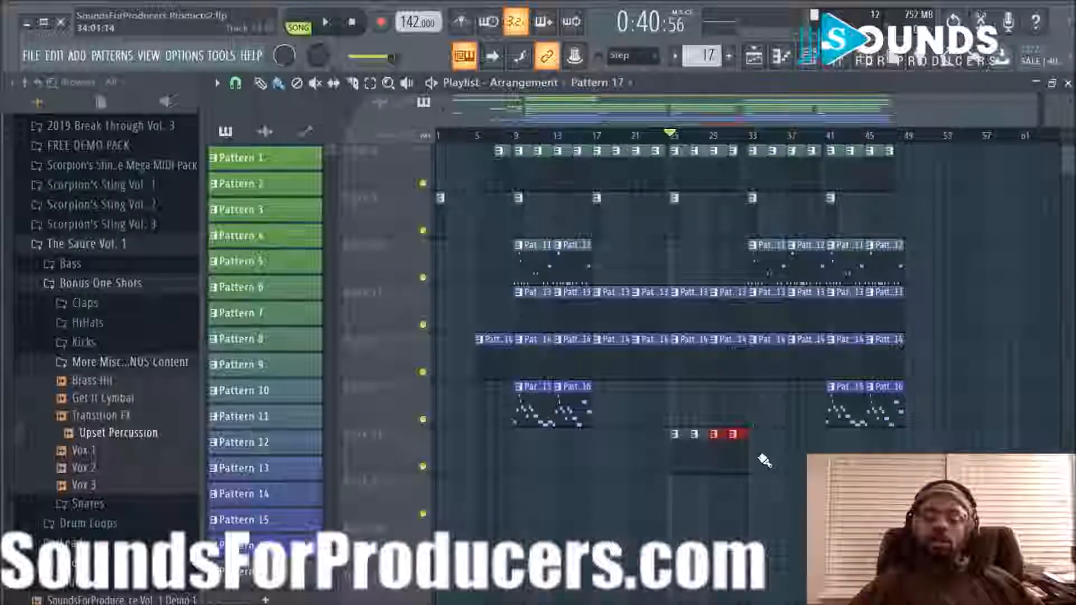
{"action": "left_click_drag", "start_coordinate": [766, 461], "coordinate": [678, 464]}
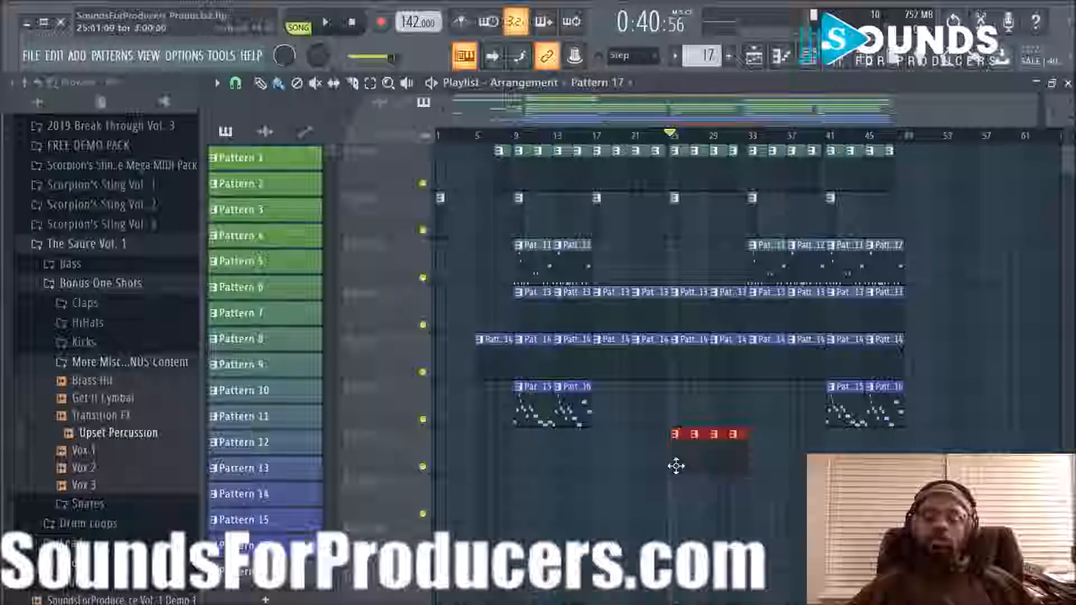
{"action": "key", "text": "ctrl+b"}
{"action": "left_click_drag", "start_coordinate": [751, 466], "coordinate": [756, 467]}
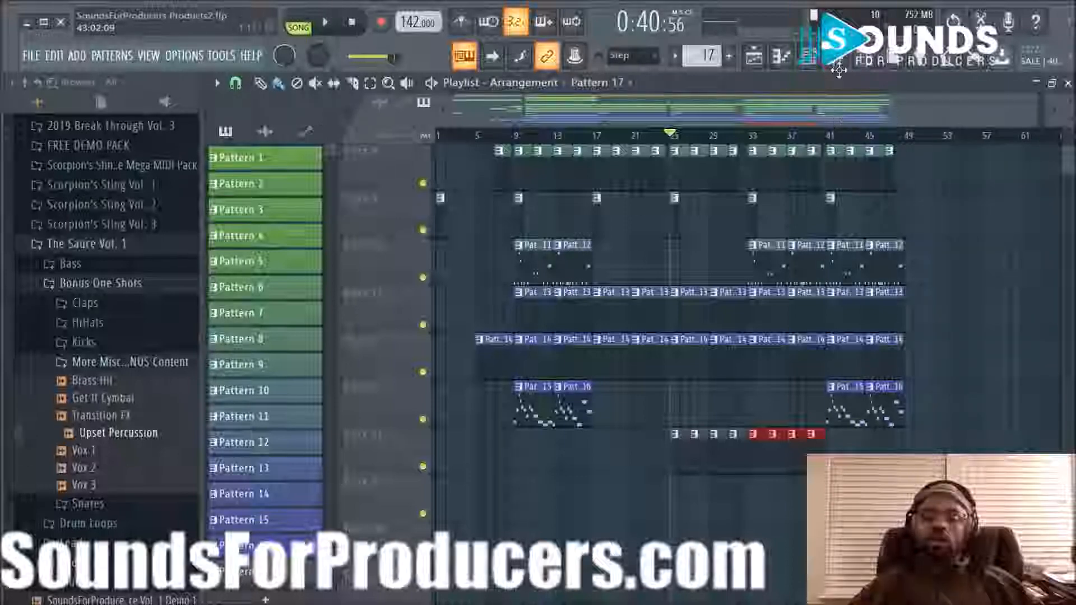
Step: Rename mixer insert 15 as Perc and play the section to check its level
{"action": "key", "text": "F9"}
{"action": "right_click", "coordinate": [707, 230]}
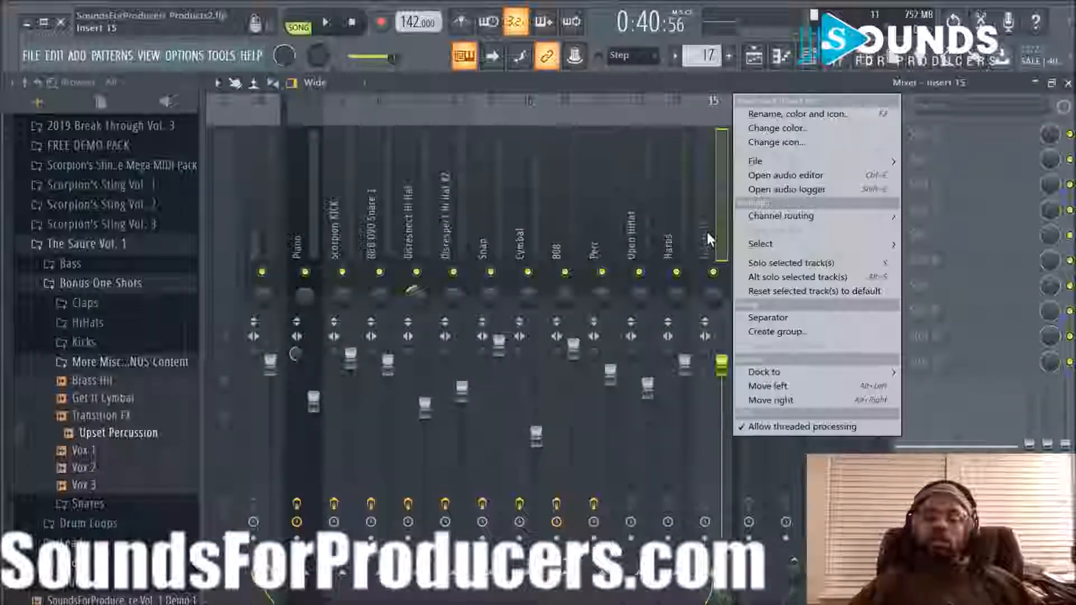
{"action": "left_click", "coordinate": [797, 114]}
{"action": "type", "text": "Perc"}
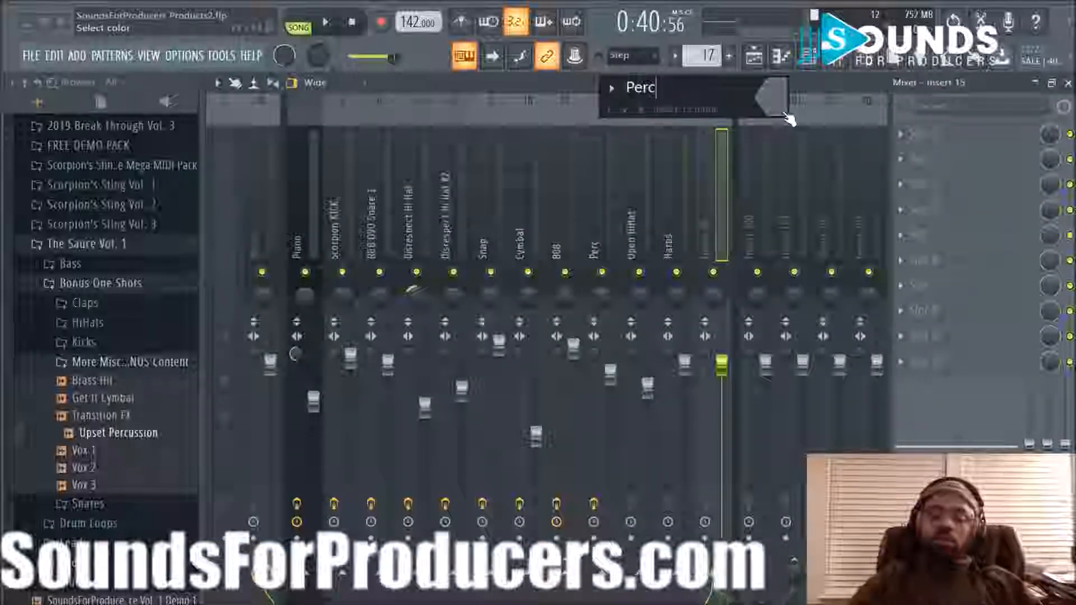
{"action": "key", "text": "Return"}
{"action": "key", "text": "space"}
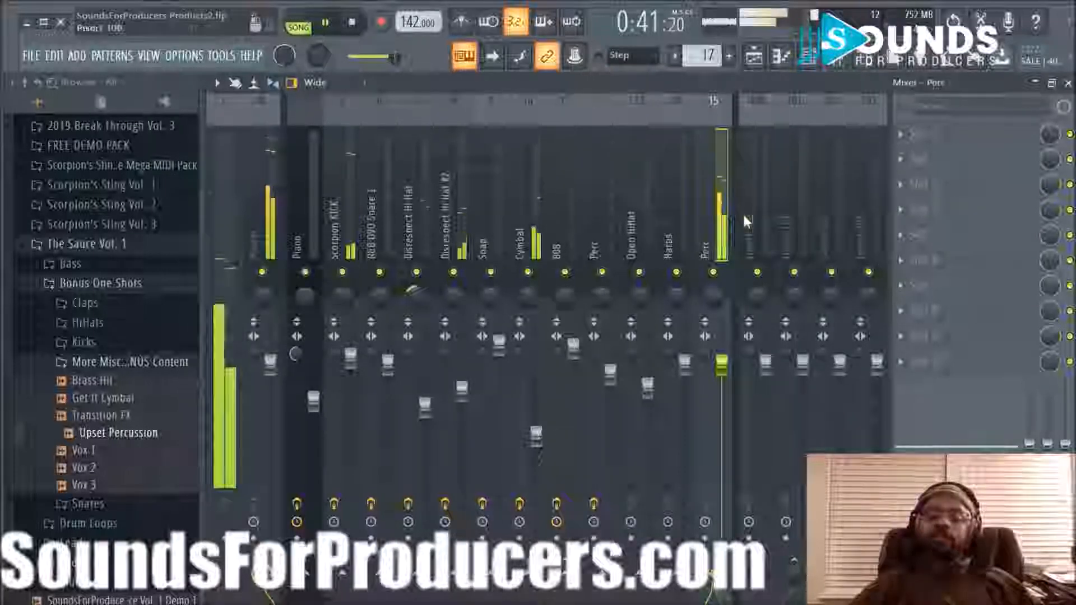
{"action": "key", "text": "space"}
Step: Add Fruity Parametric EQ 2 to the Perc insert and cut its low frequencies with a steep first band
{"action": "left_click", "coordinate": [906, 143]}
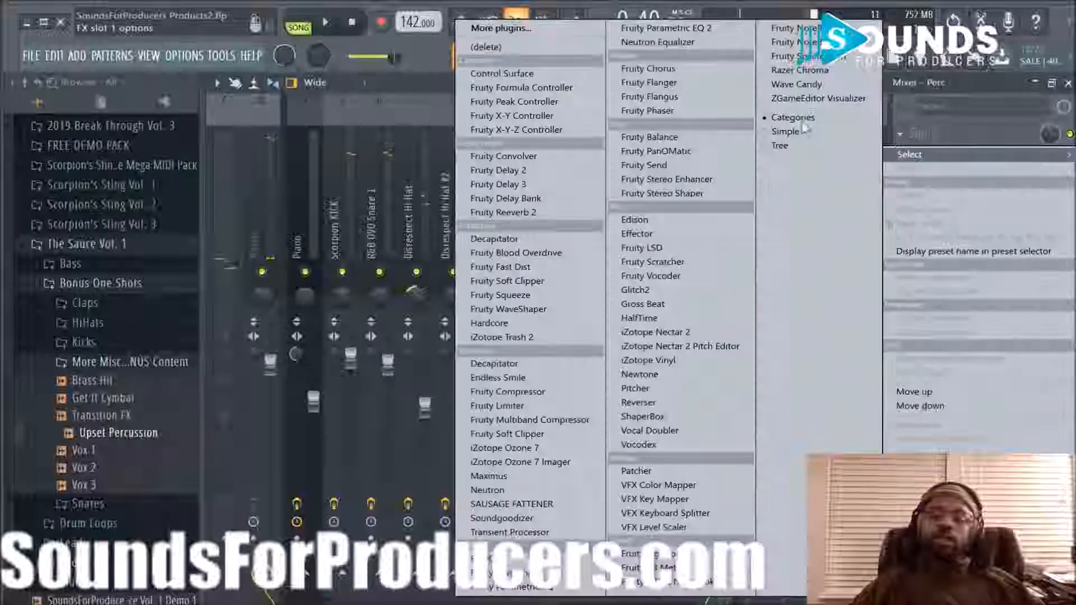
{"action": "left_click", "coordinate": [699, 21]}
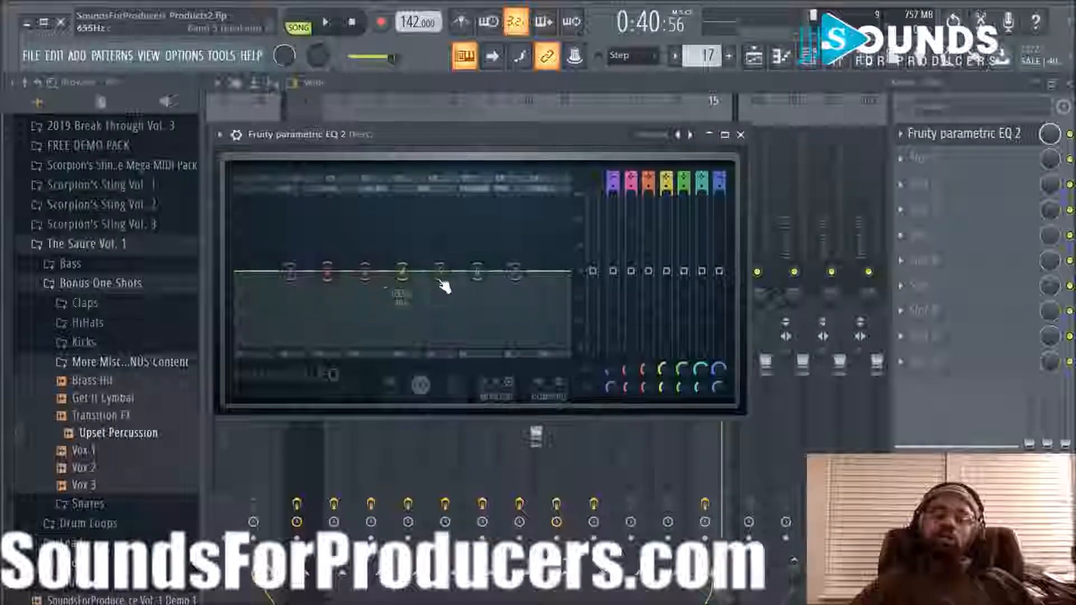
{"action": "left_click_drag", "start_coordinate": [290, 273], "coordinate": [342, 348]}
{"action": "scroll", "coordinate": [613, 188], "scroll_direction": "up", "scroll_amount": 3}
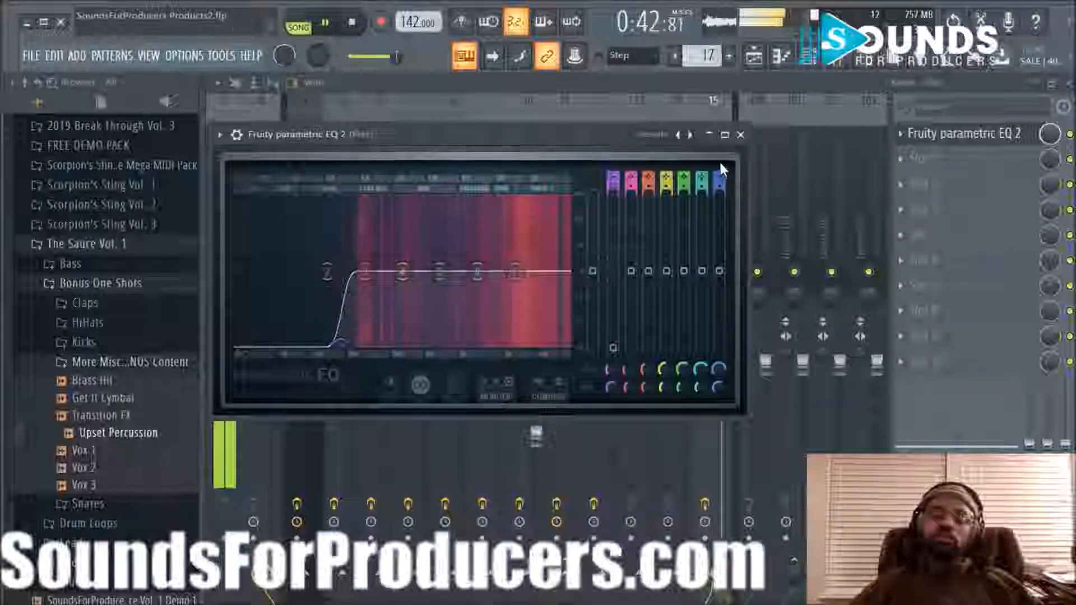
{"action": "left_click", "coordinate": [741, 134]}
Step: Add Fruity Reeverb 2 to the Perc insert's second slot and lower its fader to 69% while checking playback
{"action": "left_click_drag", "start_coordinate": [726, 358], "coordinate": [730, 388]}
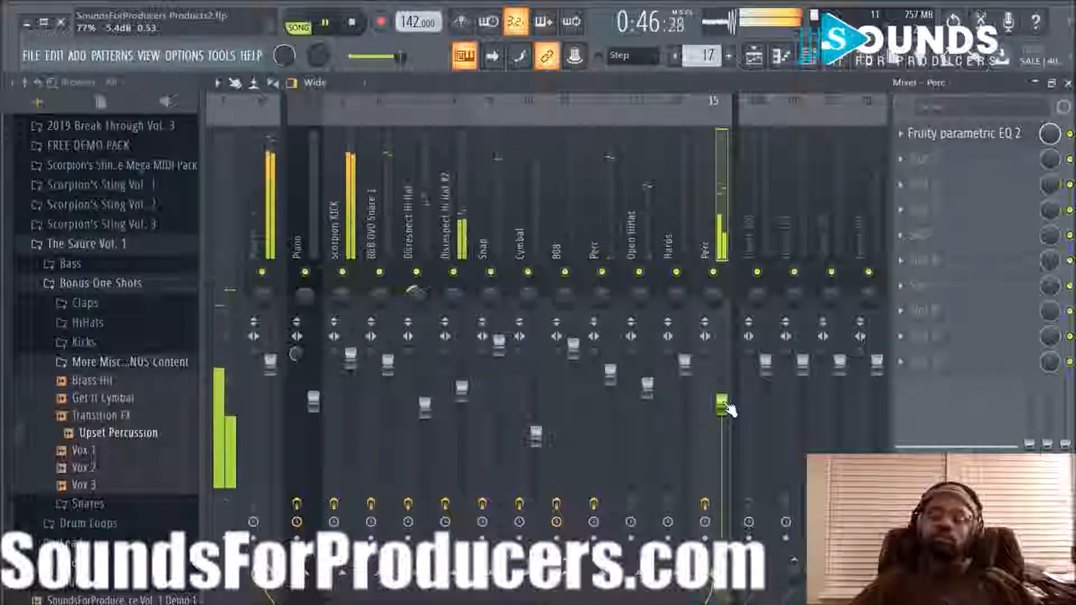
{"action": "left_click", "coordinate": [919, 159]}
{"action": "left_click", "coordinate": [601, 215]}
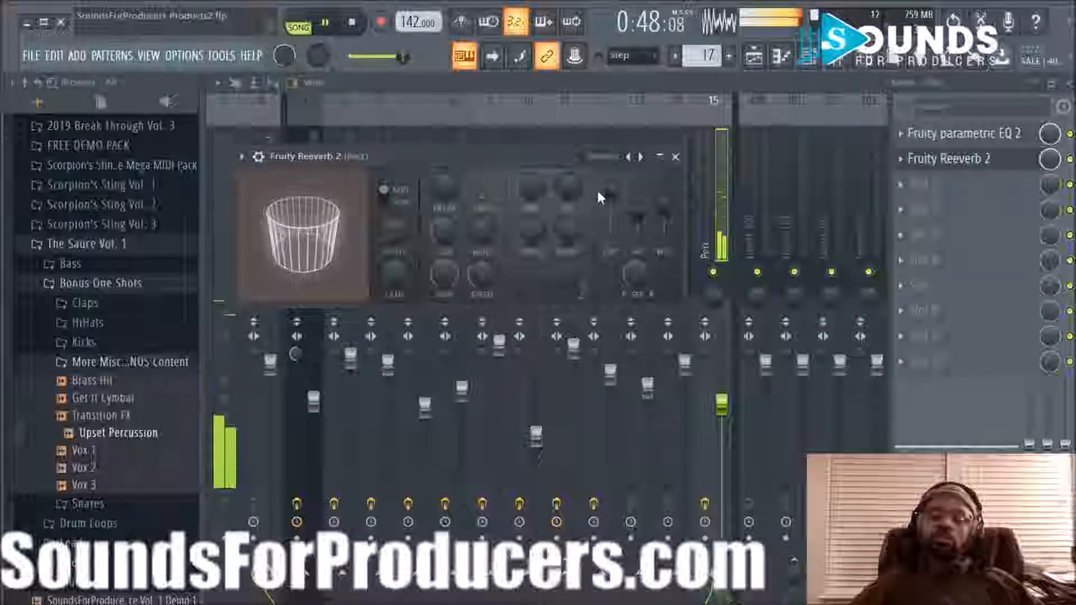
{"action": "left_click", "coordinate": [675, 156]}
{"action": "key", "text": "space"}
{"action": "left_click_drag", "start_coordinate": [723, 411], "coordinate": [730, 424]}
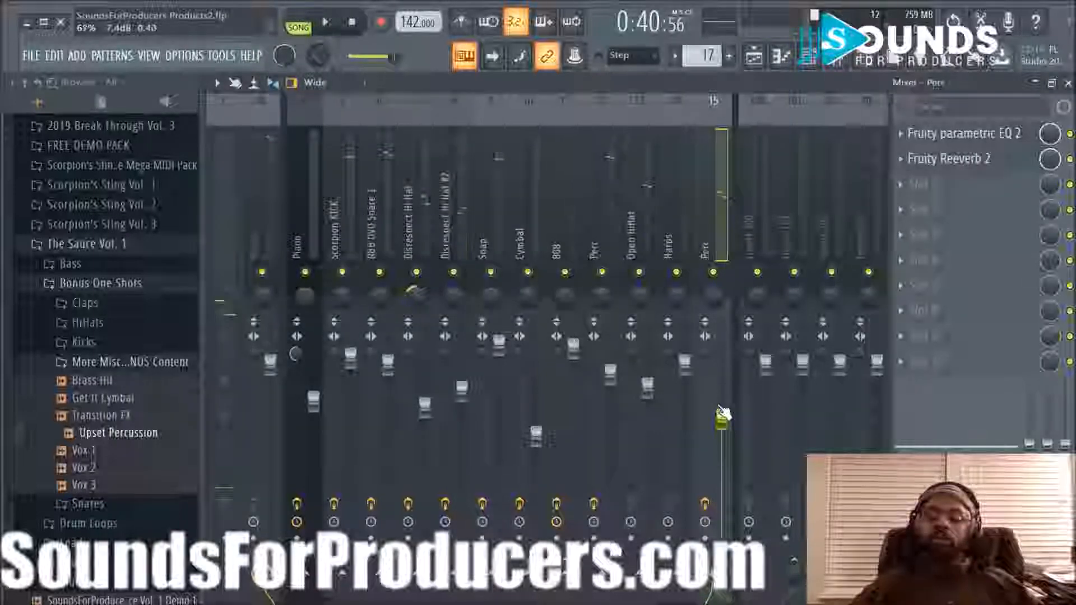
{"action": "key", "text": "space"}
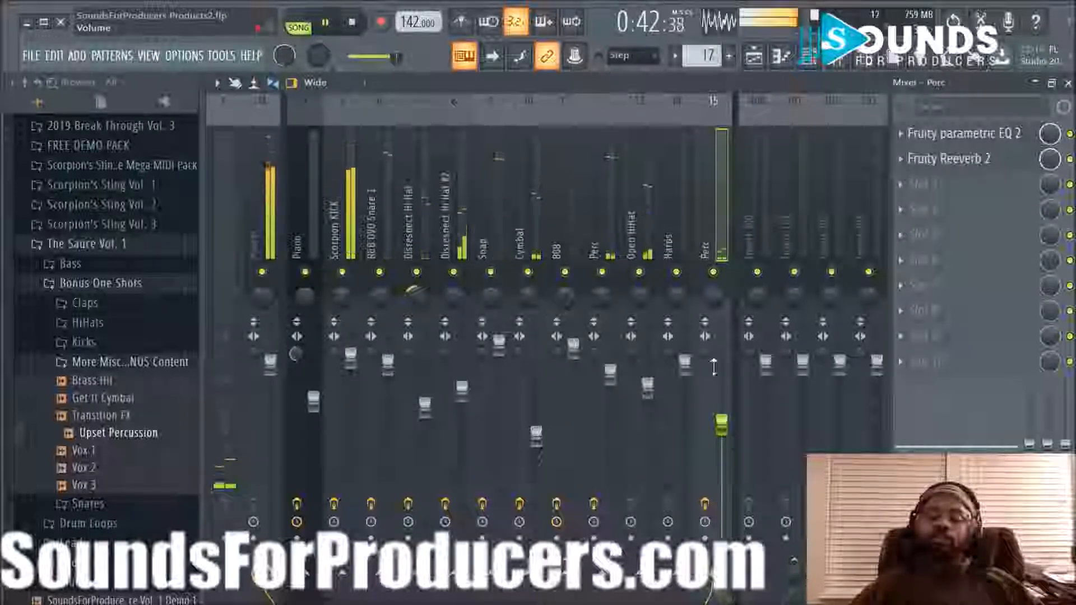
{"action": "key", "text": "space"}
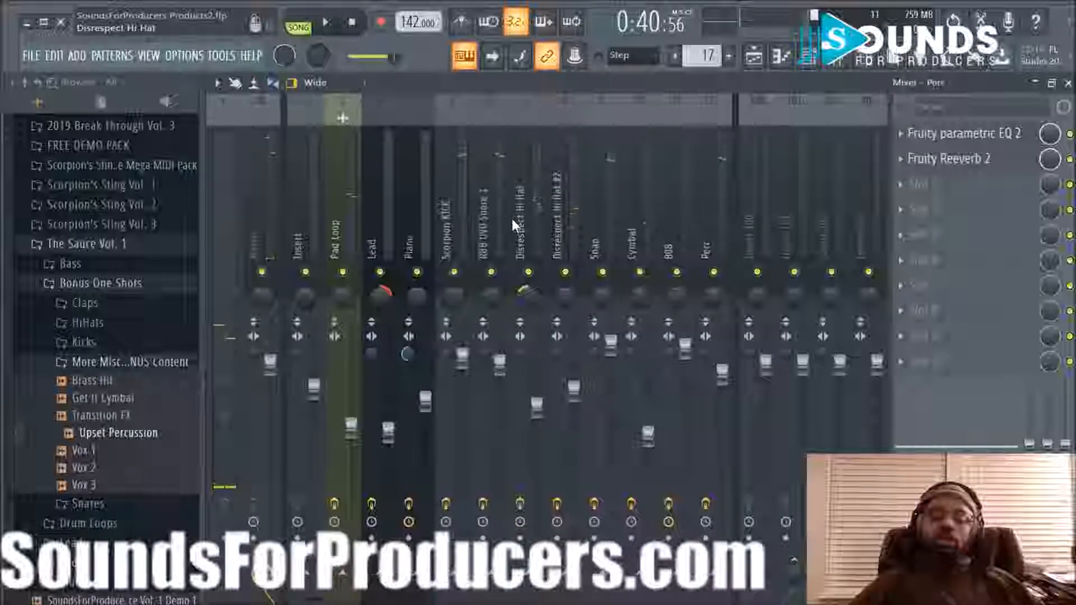
Step: Examine panning across the mixer inserts, comparing Disrespect Hi Hat's panning with the Fruity PanOMatic on Disrespect Hi Hat #2
{"action": "scroll", "coordinate": [566, 212], "scroll_direction": "right", "scroll_amount": 3}
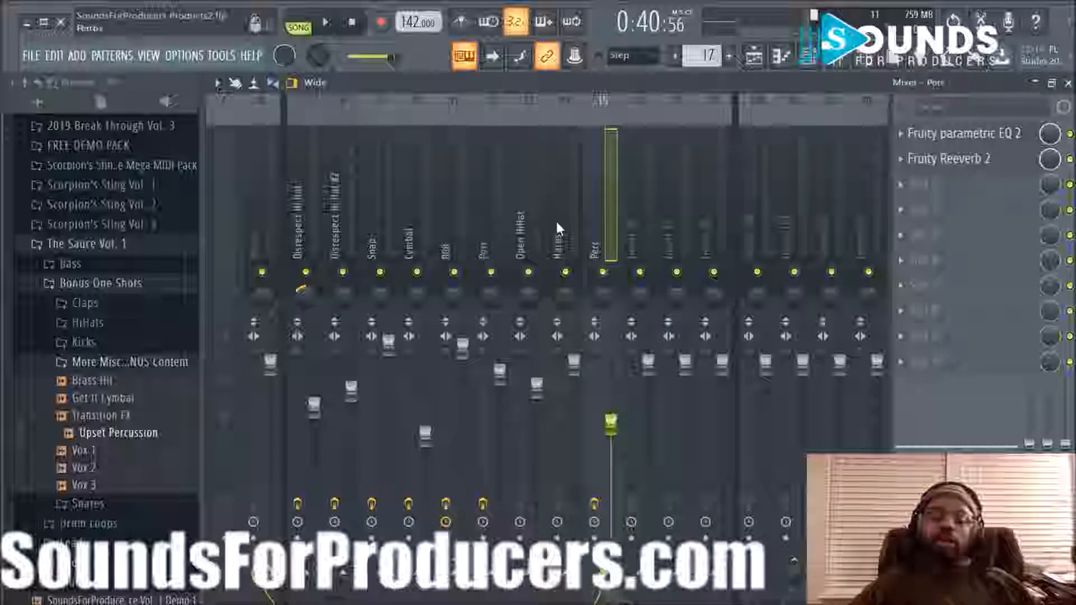
{"action": "scroll", "coordinate": [487, 222], "scroll_direction": "left", "scroll_amount": 6}
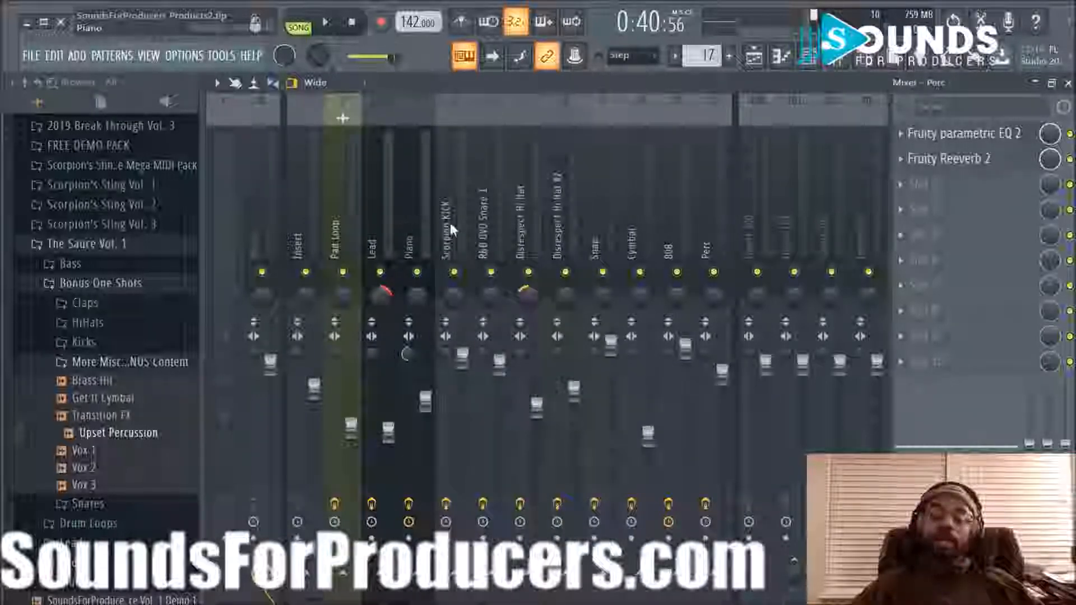
{"action": "scroll", "coordinate": [600, 216], "scroll_direction": "right", "scroll_amount": 2}
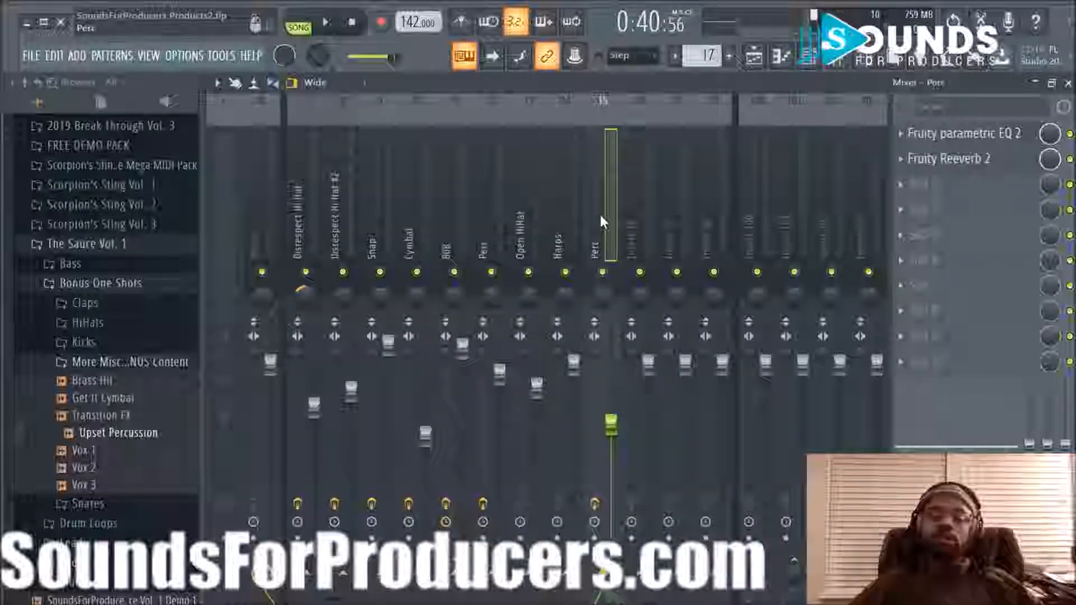
{"action": "scroll", "coordinate": [601, 216], "scroll_direction": "left", "scroll_amount": 2}
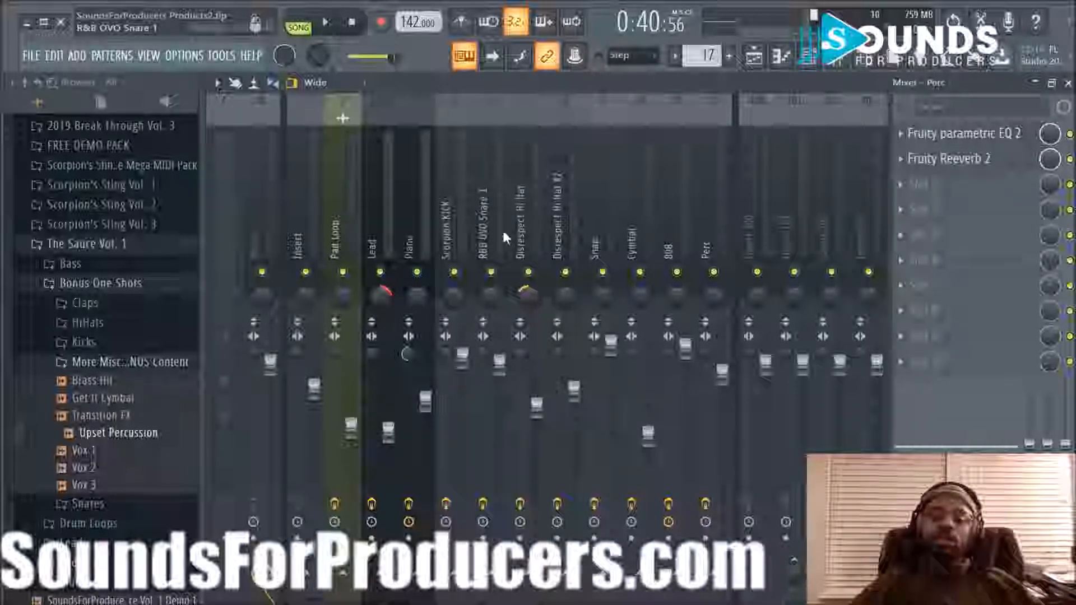
{"action": "scroll", "coordinate": [509, 198], "scroll_direction": "right", "scroll_amount": 2}
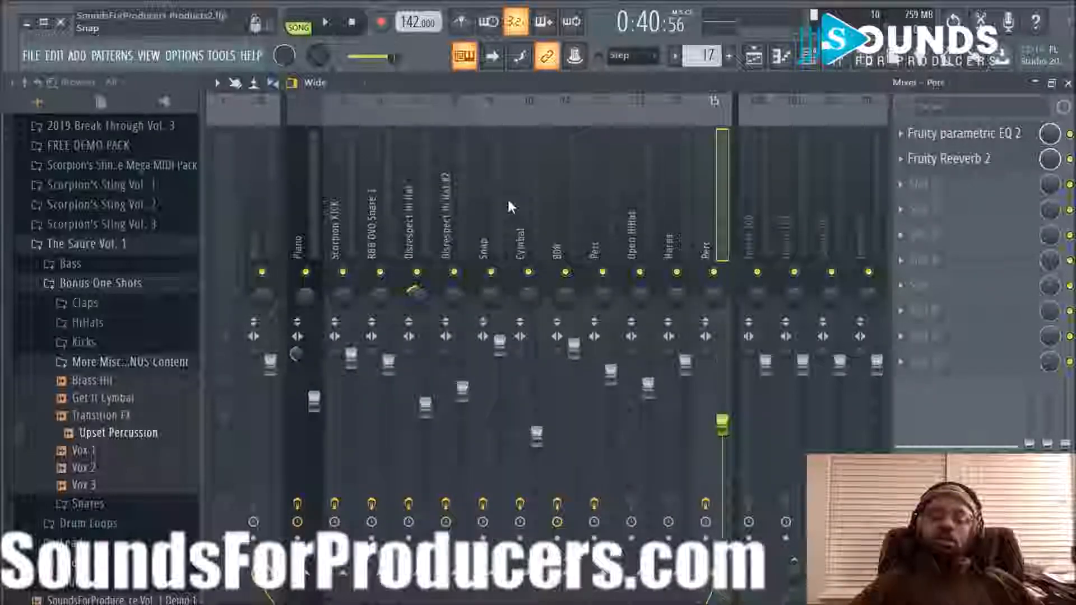
{"action": "scroll", "coordinate": [509, 206], "scroll_direction": "left", "scroll_amount": 2}
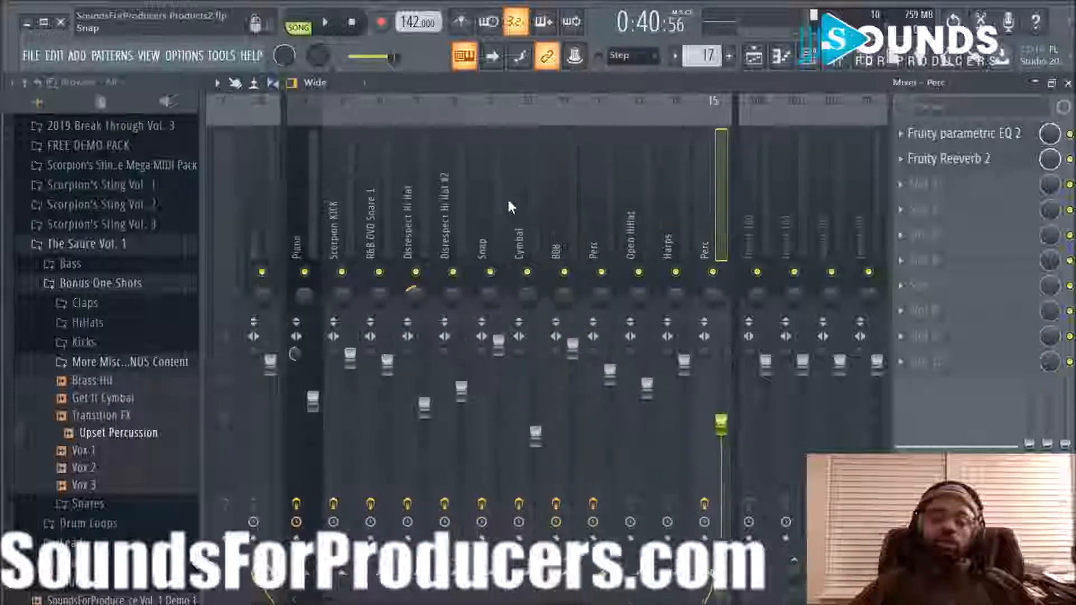
{"action": "left_click", "coordinate": [410, 193]}
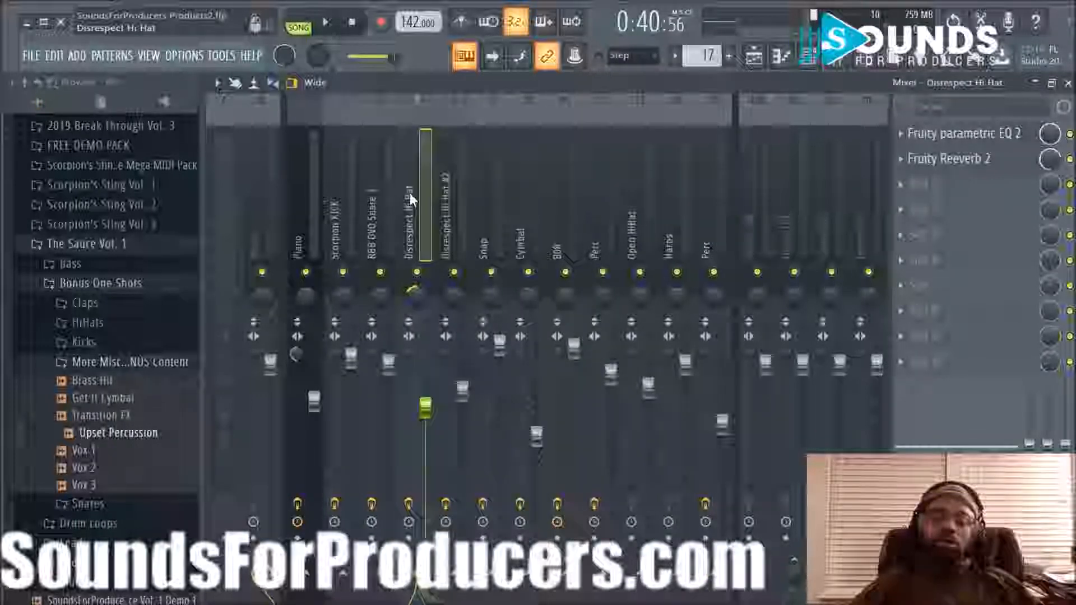
{"action": "left_click", "coordinate": [441, 187]}
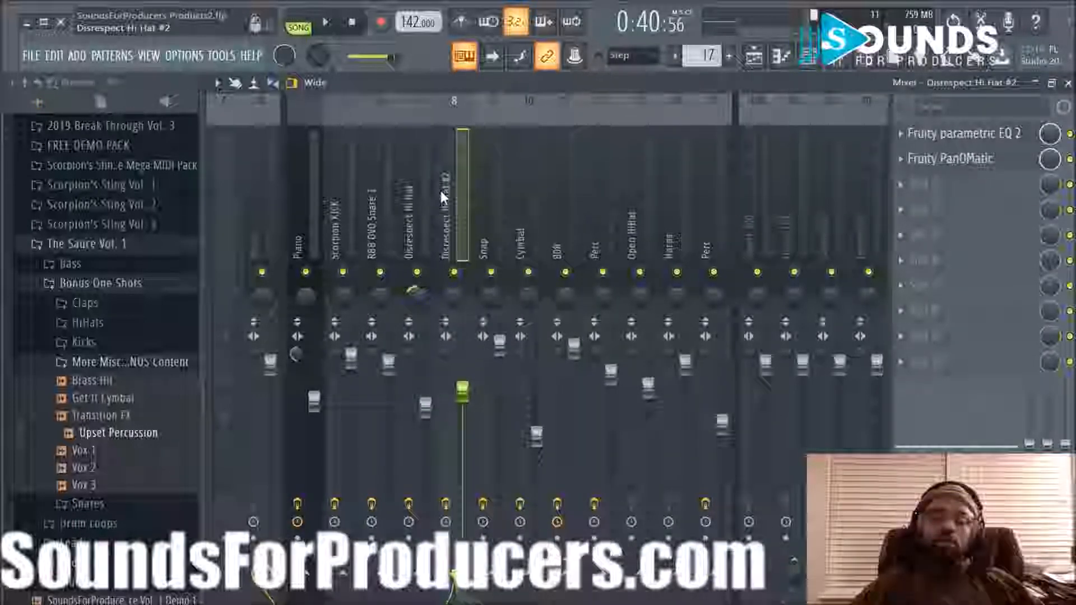
{"action": "left_click", "coordinate": [947, 162]}
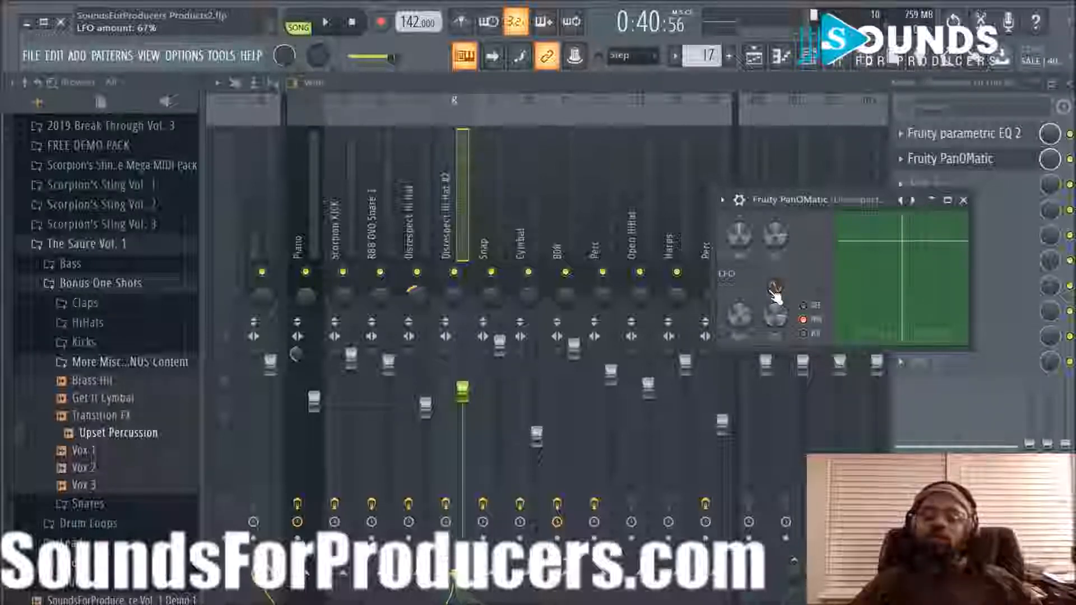
{"action": "left_click", "coordinate": [963, 200]}
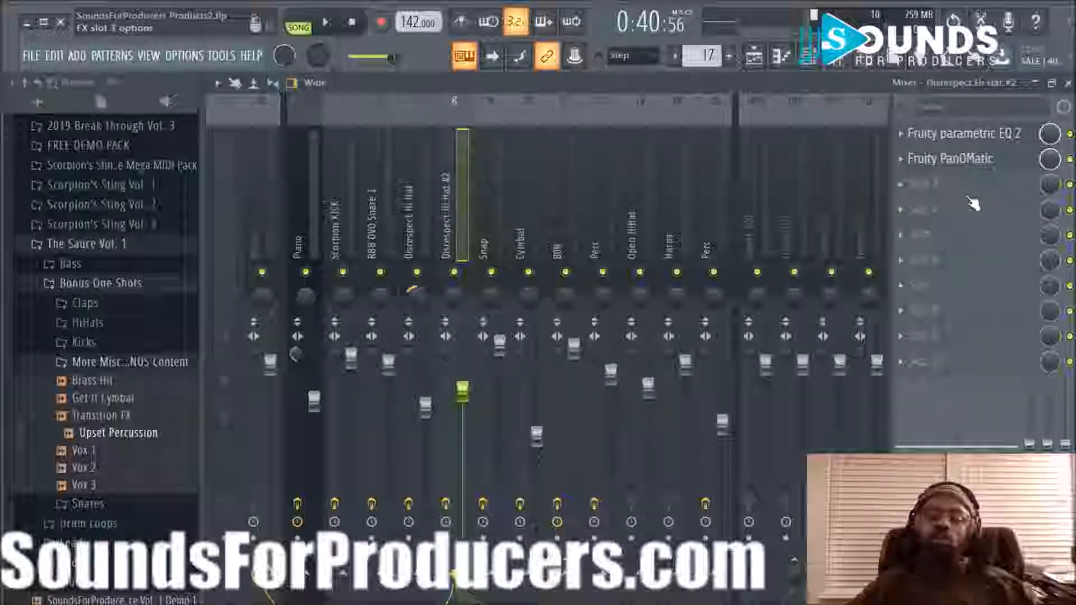
{"action": "left_click", "coordinate": [412, 241]}
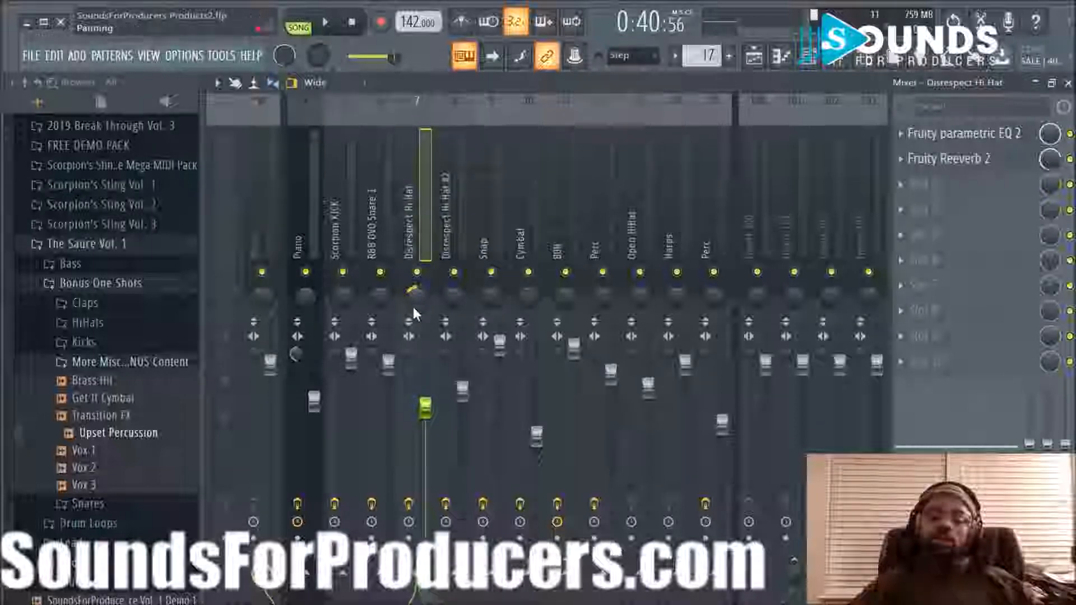
{"action": "left_click", "coordinate": [445, 222]}
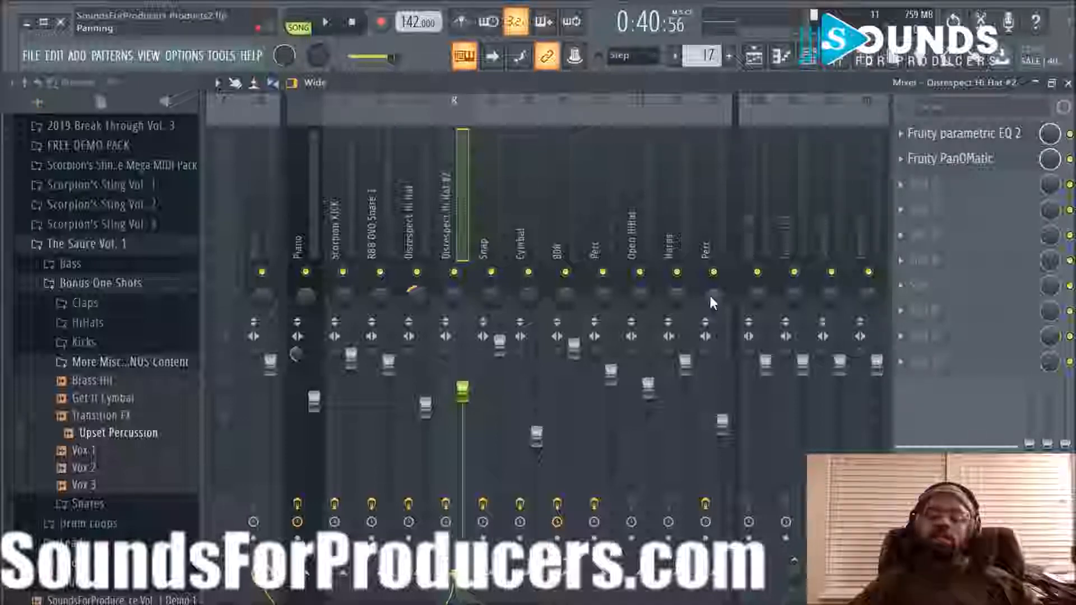
Step: Hide the browser, pan the Perc insert to the right and raise its fader to 71% during playback
{"action": "left_click", "coordinate": [864, 63]}
{"action": "key", "text": "space"}
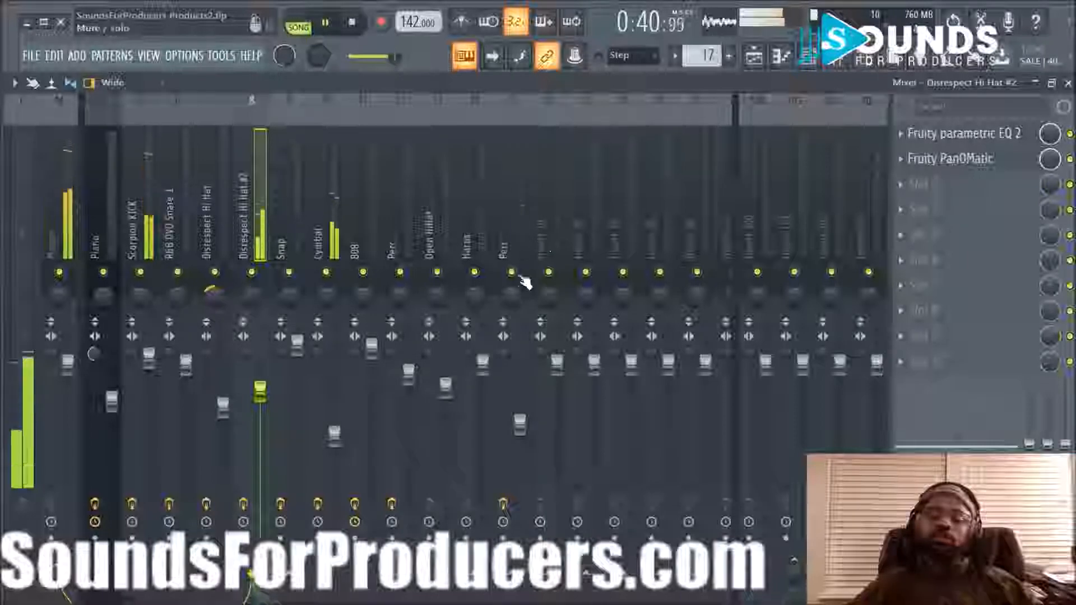
{"action": "left_click_drag", "start_coordinate": [512, 295], "coordinate": [513, 277]}
{"action": "scroll", "coordinate": [525, 431], "scroll_direction": "up", "scroll_amount": 3}
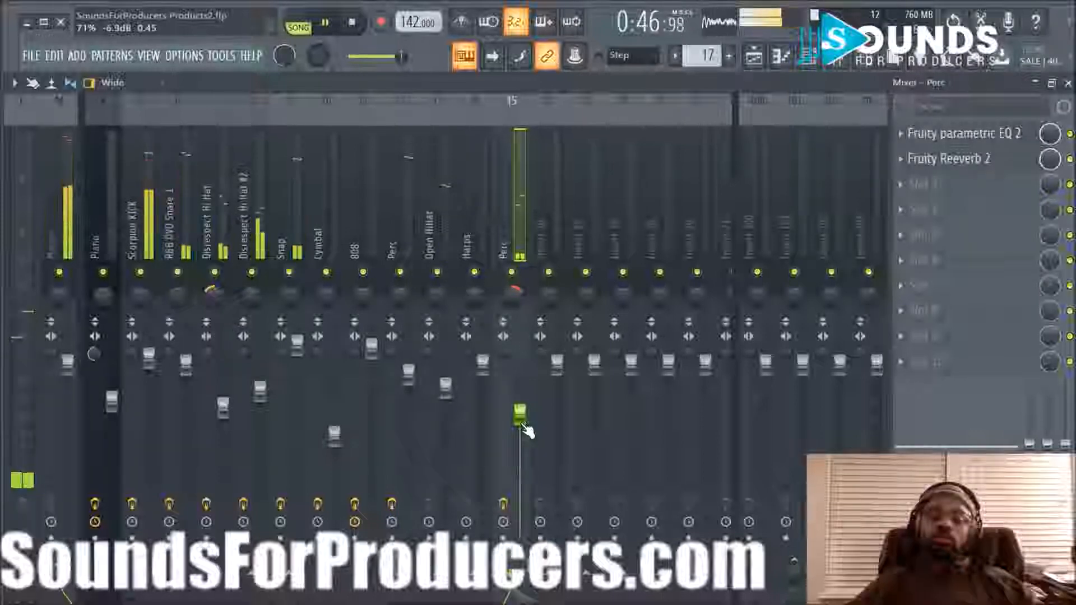
{"action": "key", "text": "space"}
Step: Play the playlist arrangement from bar 17 and review the clips on all tracks past bar 33
{"action": "left_click", "coordinate": [752, 67]}
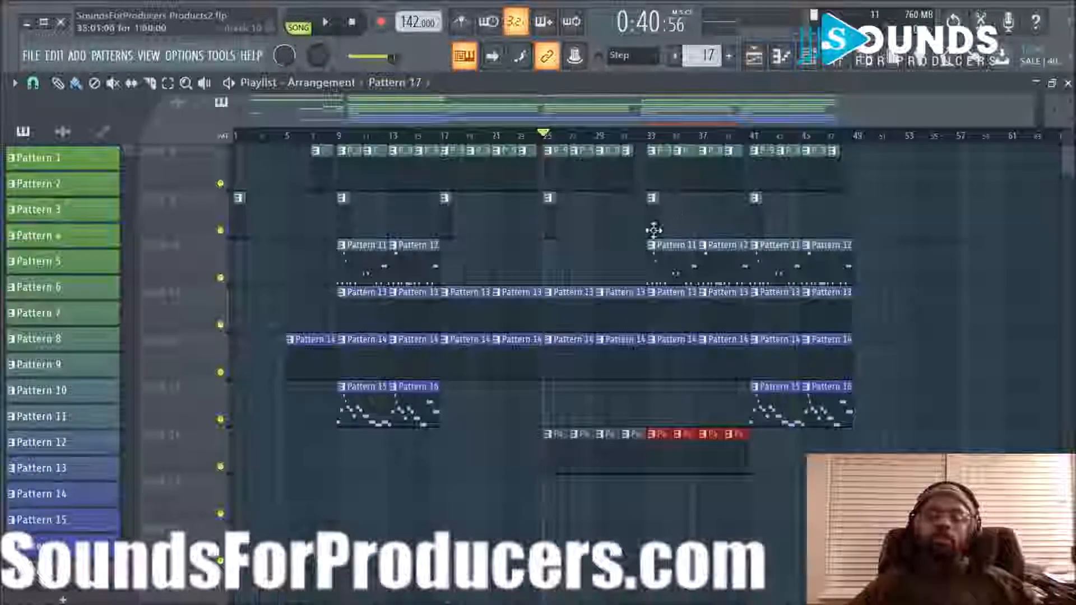
{"action": "key", "text": "space"}
{"action": "scroll", "coordinate": [590, 173], "scroll_direction": "up", "scroll_amount": 7}
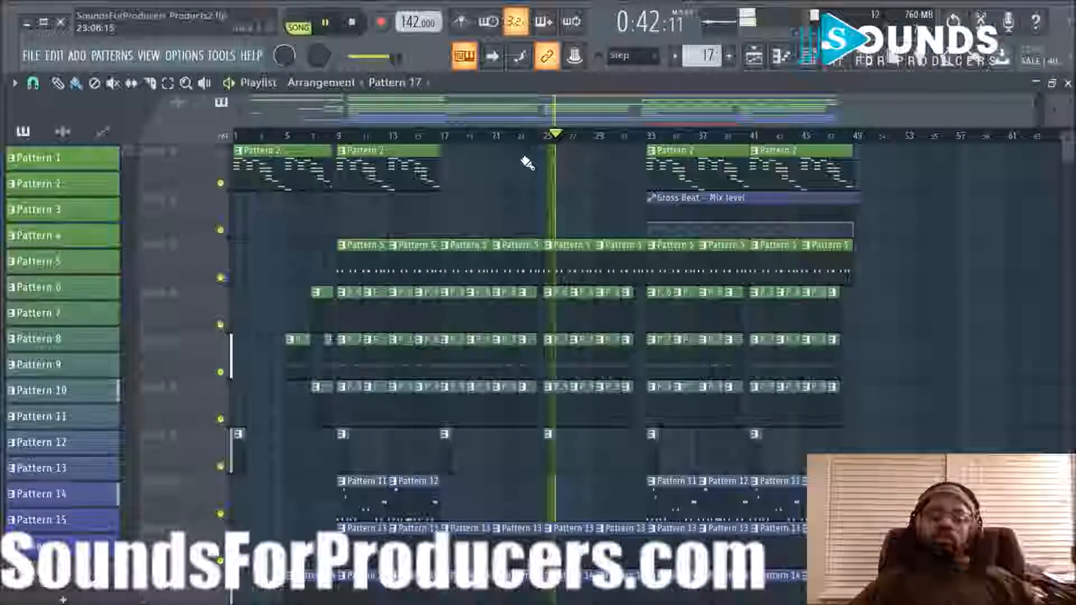
{"action": "key", "text": "space"}
{"action": "left_click", "coordinate": [446, 137]}
{"action": "key", "text": "space"}
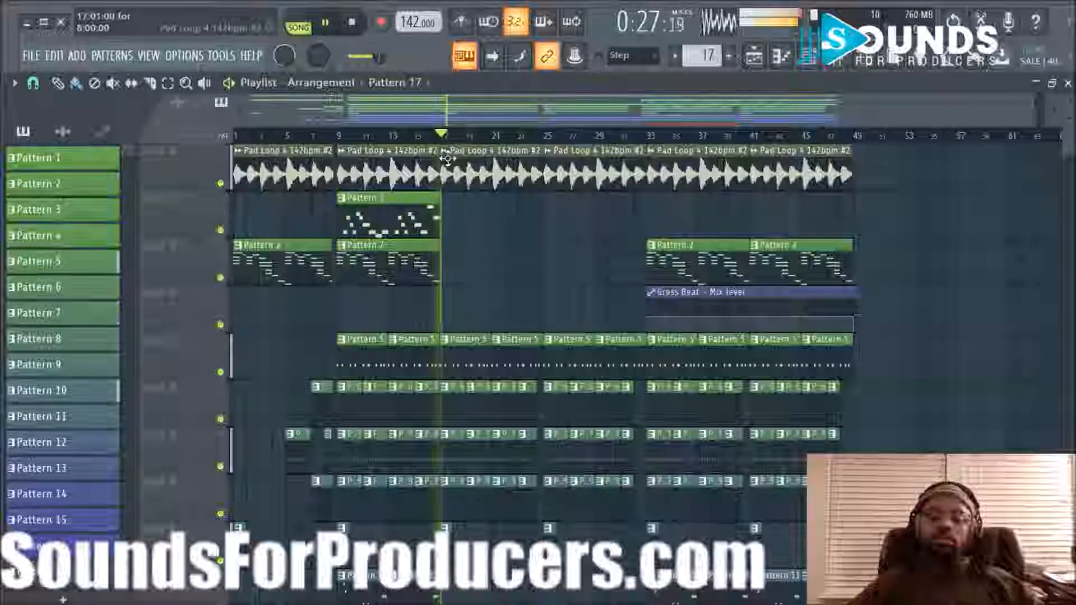
{"action": "scroll", "coordinate": [601, 144], "scroll_direction": "down", "scroll_amount": 1}
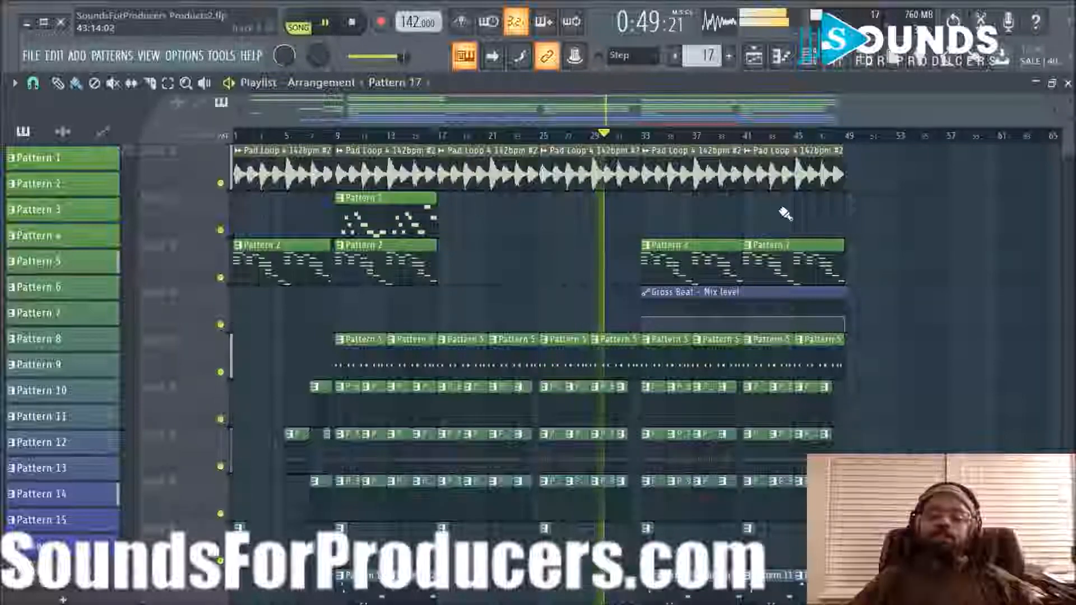
{"action": "scroll", "coordinate": [785, 212], "scroll_direction": "down", "scroll_amount": 2}
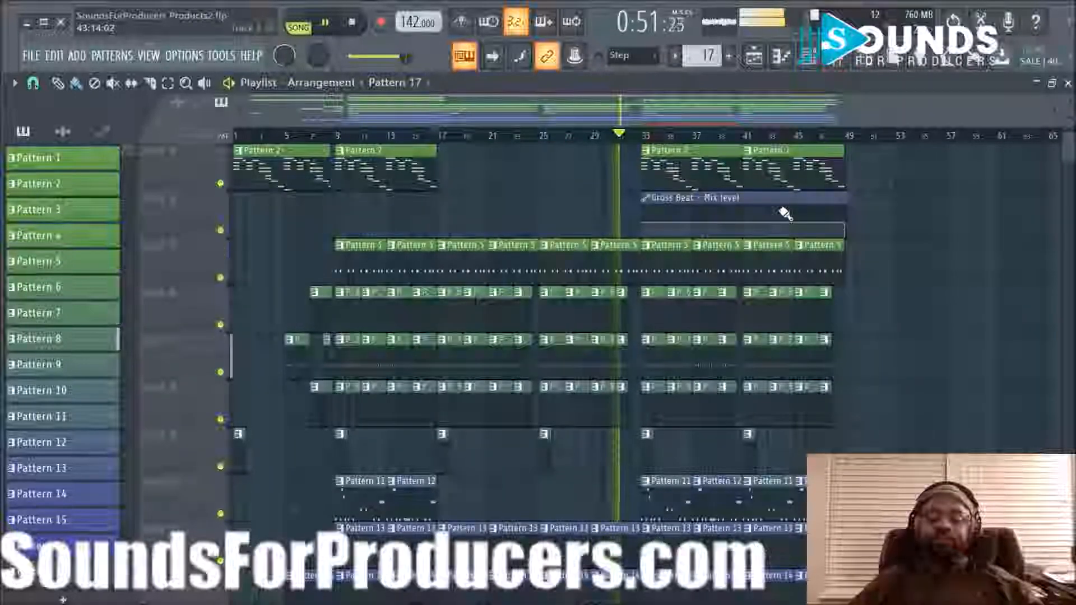
{"action": "scroll", "coordinate": [784, 213], "scroll_direction": "up", "scroll_amount": 2}
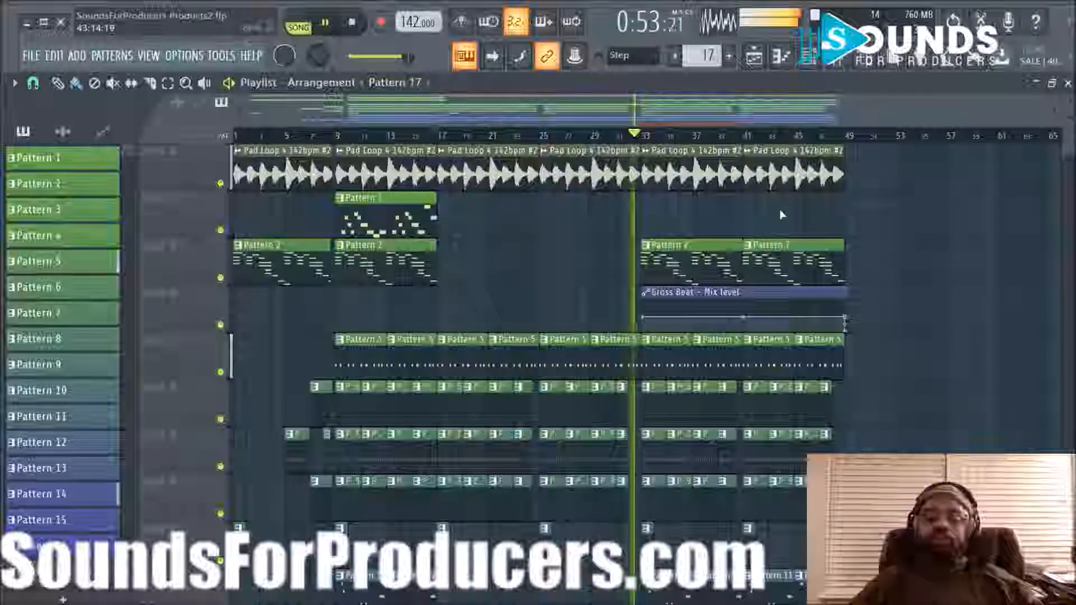
{"action": "scroll", "coordinate": [782, 215], "scroll_direction": "down", "scroll_amount": 4}
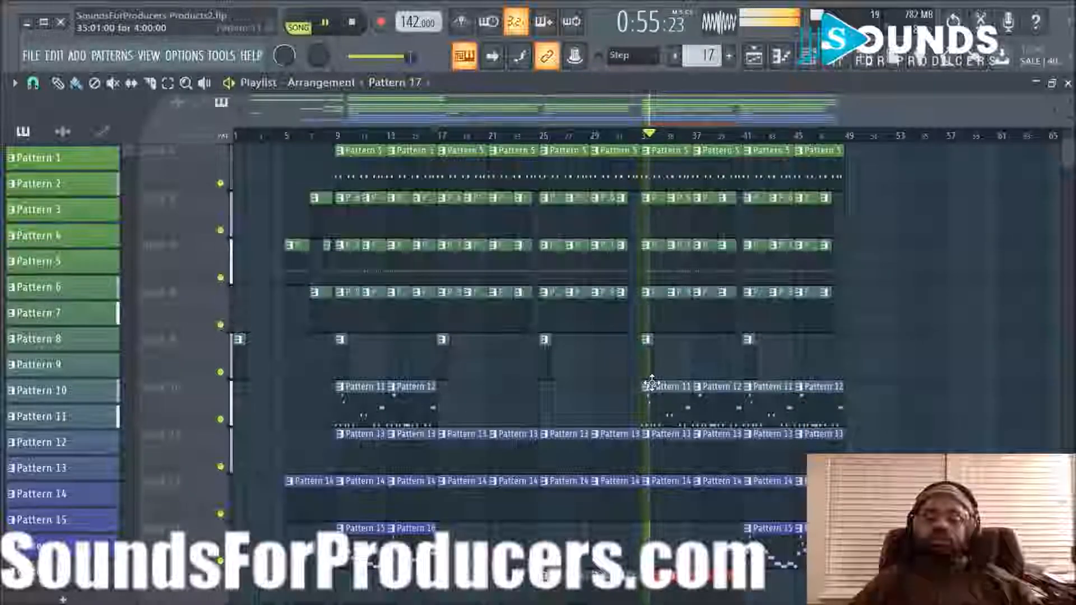
{"action": "scroll", "coordinate": [641, 364], "scroll_direction": "down", "scroll_amount": 2}
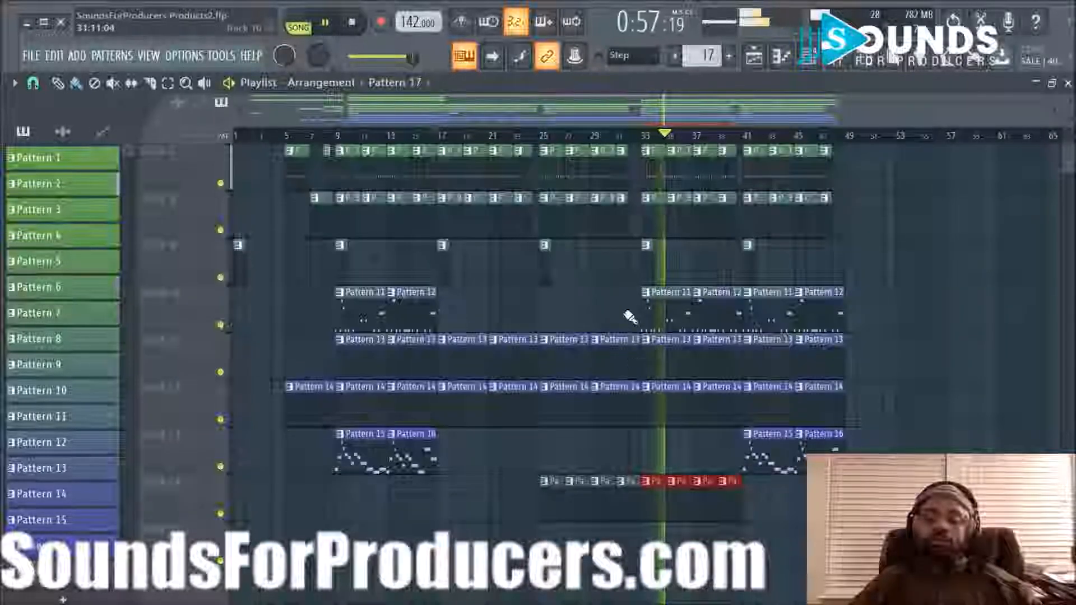
{"action": "scroll", "coordinate": [606, 151], "scroll_direction": "up", "scroll_amount": 4}
{"action": "key", "text": "space"}
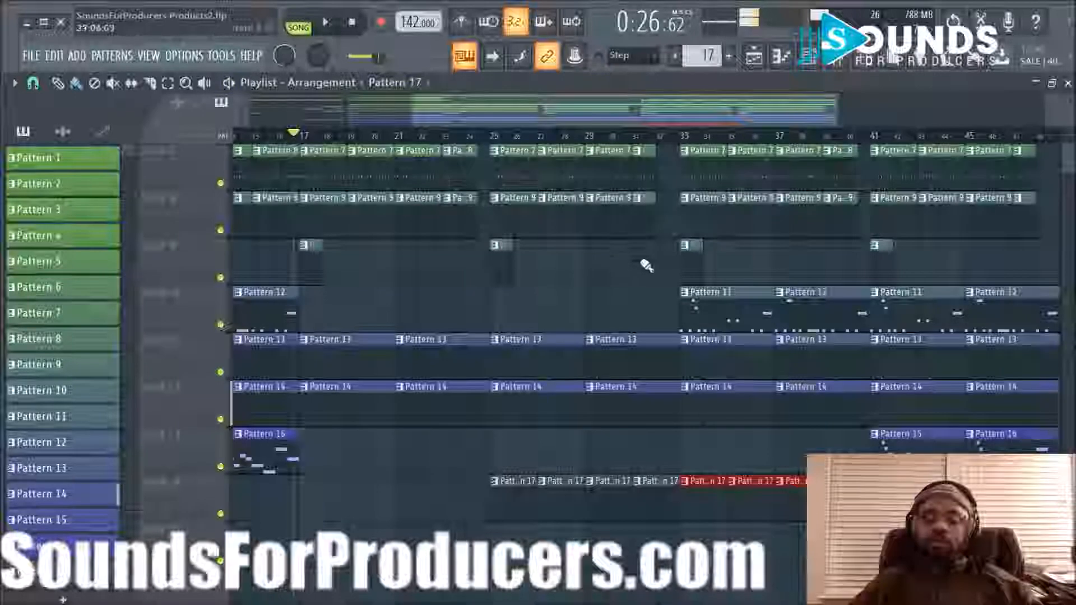
Step: Shorten the Pattern 17 clip at bar 31 to one bar and play the transition into bar 33
{"action": "left_click", "coordinate": [550, 137]}
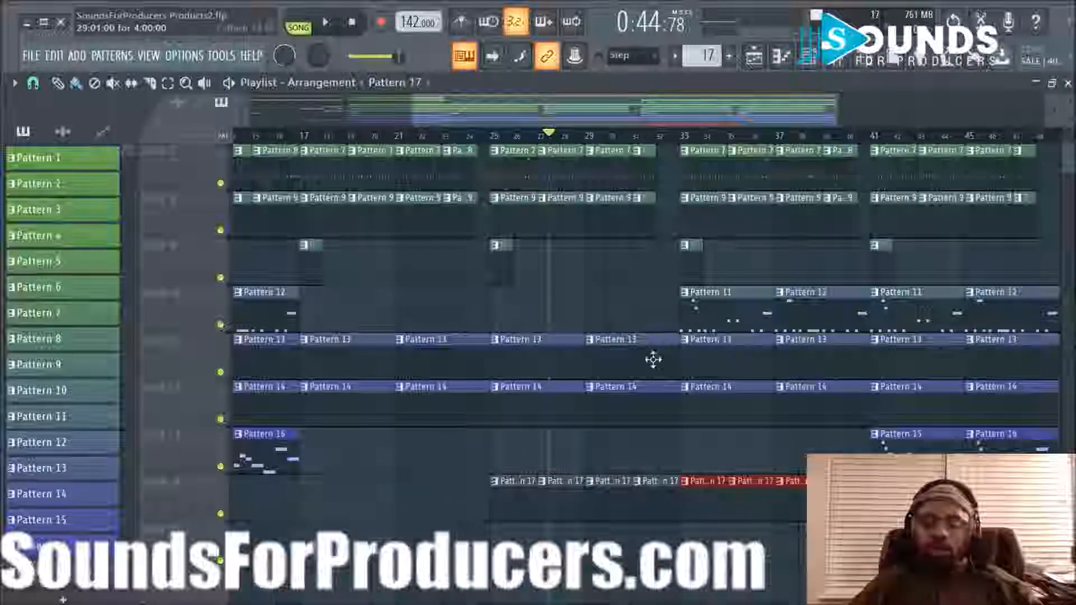
{"action": "left_click_drag", "start_coordinate": [677, 499], "coordinate": [672, 500]}
{"action": "key", "text": "space"}
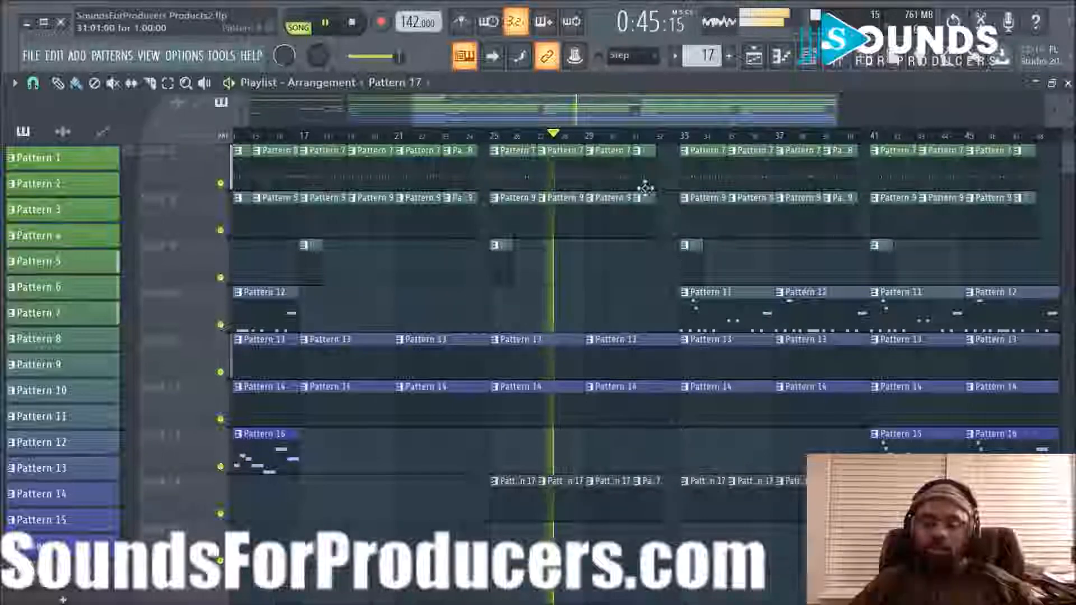
{"action": "scroll", "coordinate": [639, 145], "scroll_direction": "down", "scroll_amount": 3}
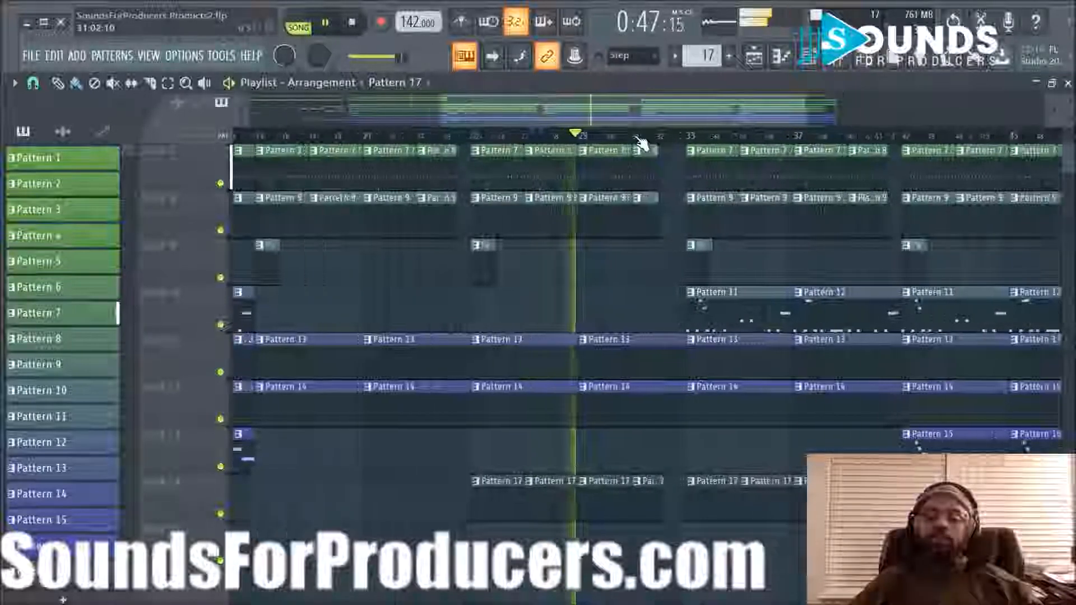
{"action": "scroll", "coordinate": [639, 185], "scroll_direction": "up", "scroll_amount": 4}
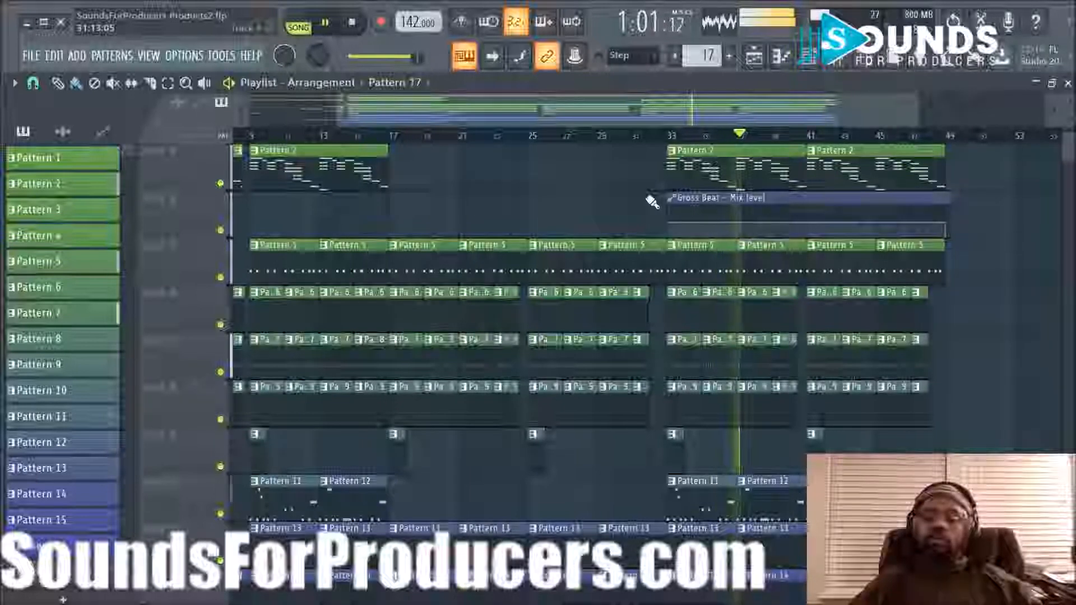
Step: Keep playing the arrangement past bar 37 and review the clips on all tracks up to bar 49
{"action": "left_click_drag", "start_coordinate": [658, 115], "coordinate": [751, 119]}
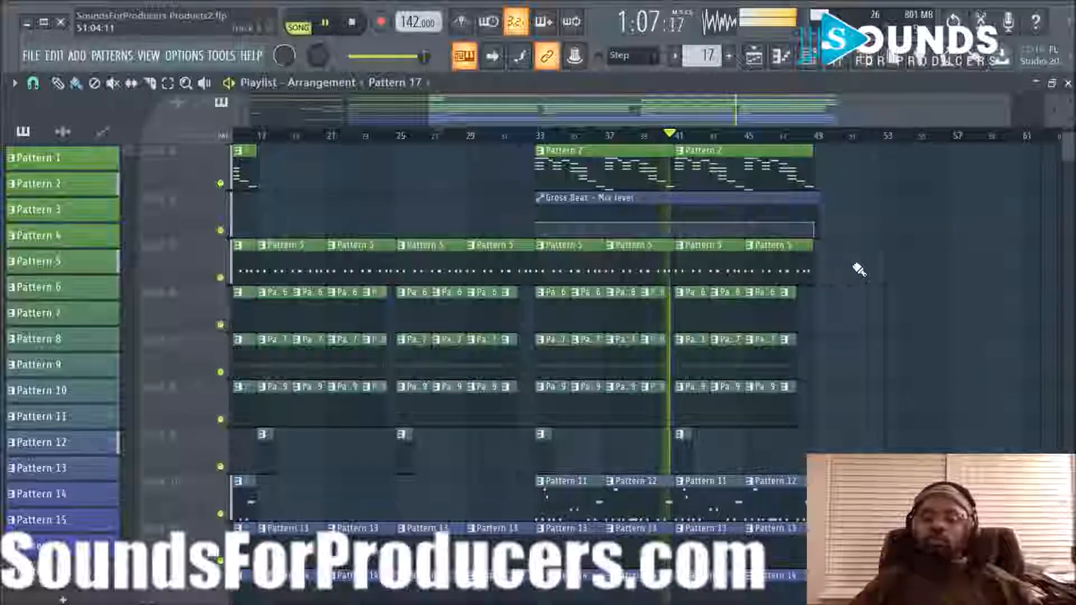
{"action": "scroll", "coordinate": [859, 270], "scroll_direction": "up", "scroll_amount": 2}
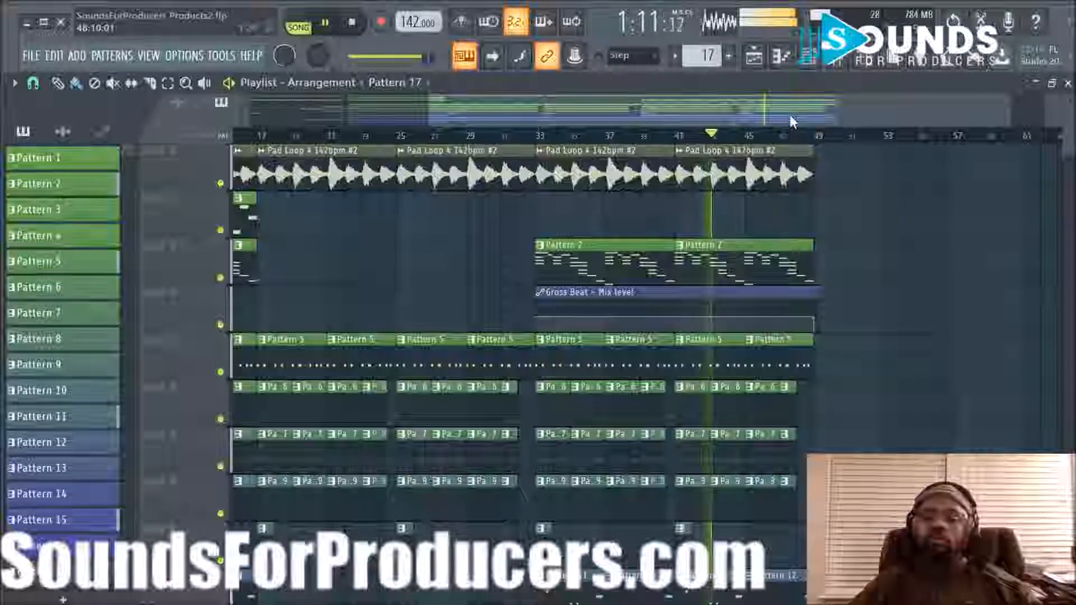
{"action": "left_click_drag", "start_coordinate": [790, 117], "coordinate": [770, 117]}
{"action": "scroll", "coordinate": [925, 229], "scroll_direction": "down", "scroll_amount": 7}
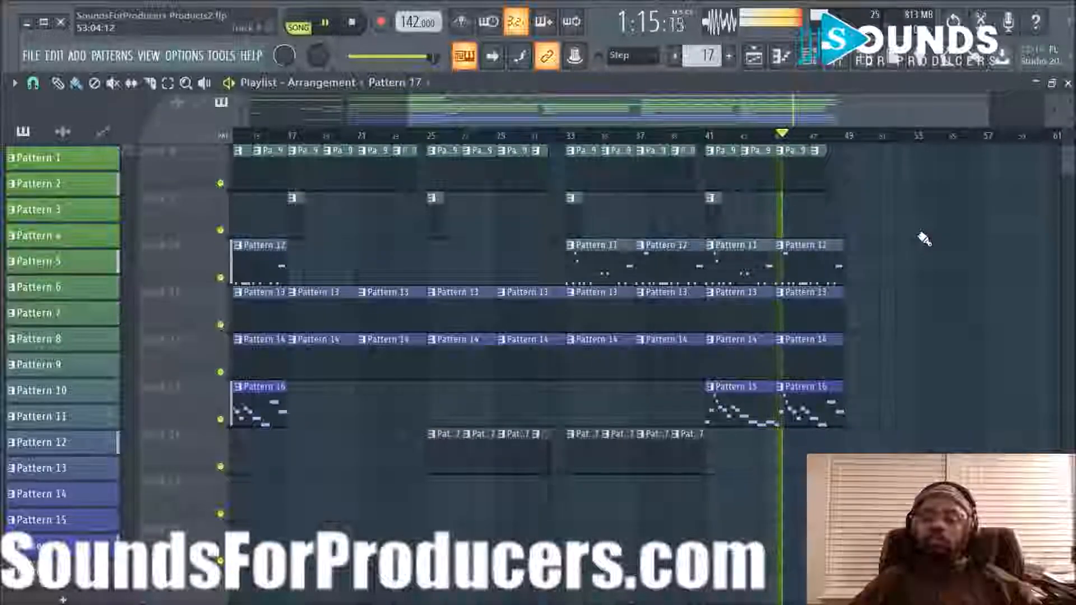
{"action": "key", "text": "space"}
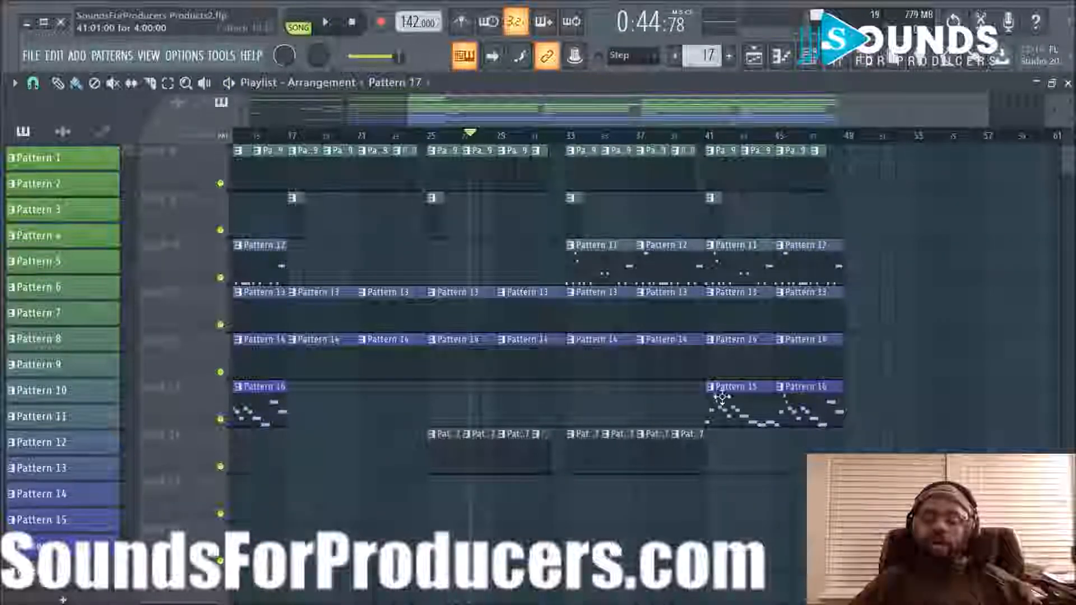
Step: Play the original melody section briefly from bar 13, where the Pattern 16 clip starts
{"action": "left_click_drag", "start_coordinate": [489, 106], "coordinate": [426, 112]}
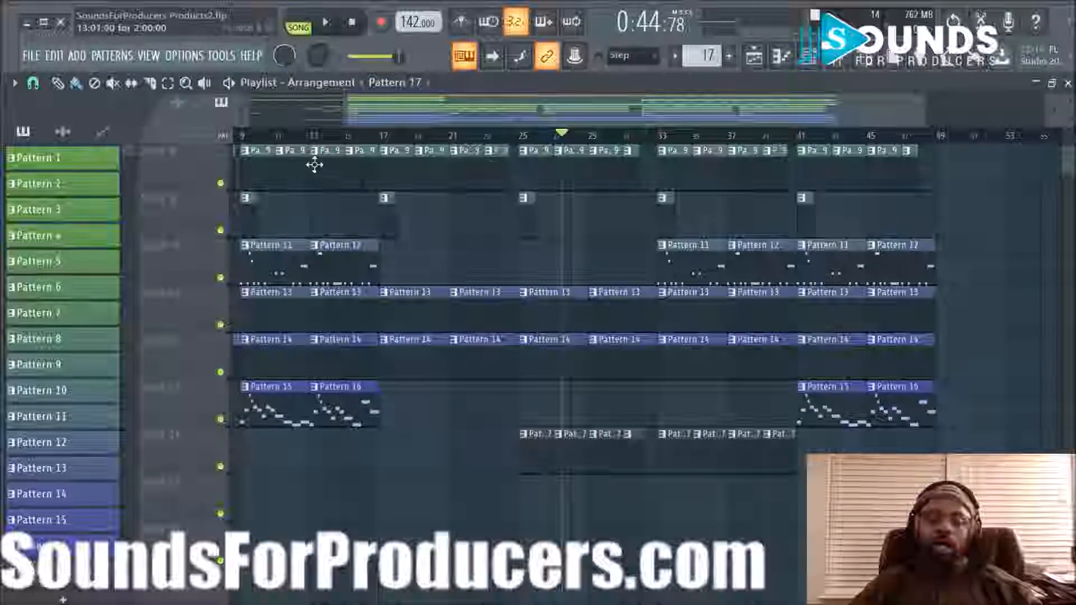
{"action": "left_click", "coordinate": [316, 137]}
{"action": "key", "text": "space"}
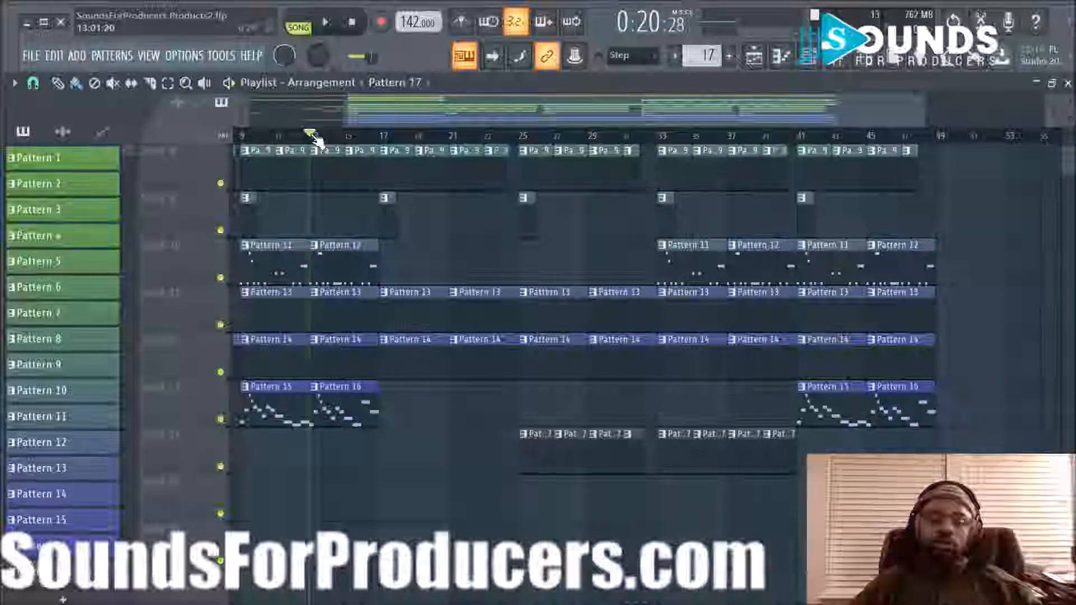
{"action": "key", "text": "space"}
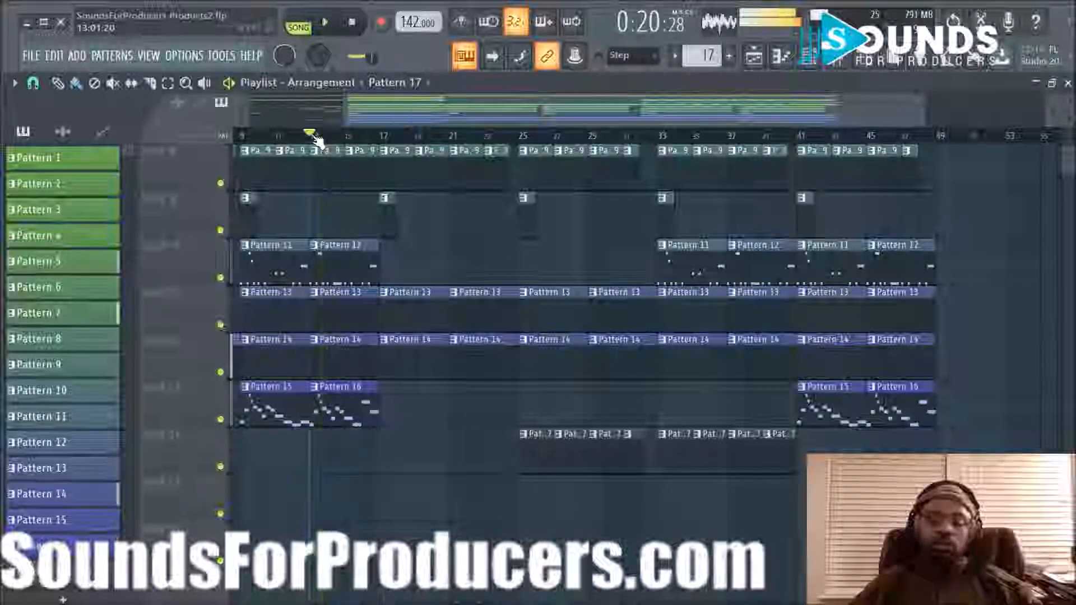
Step: Make the Pattern 15 clip at bar 41 unique, transpose all its notes down and play the playlist from around bar 35
{"action": "right_click", "coordinate": [805, 399]}
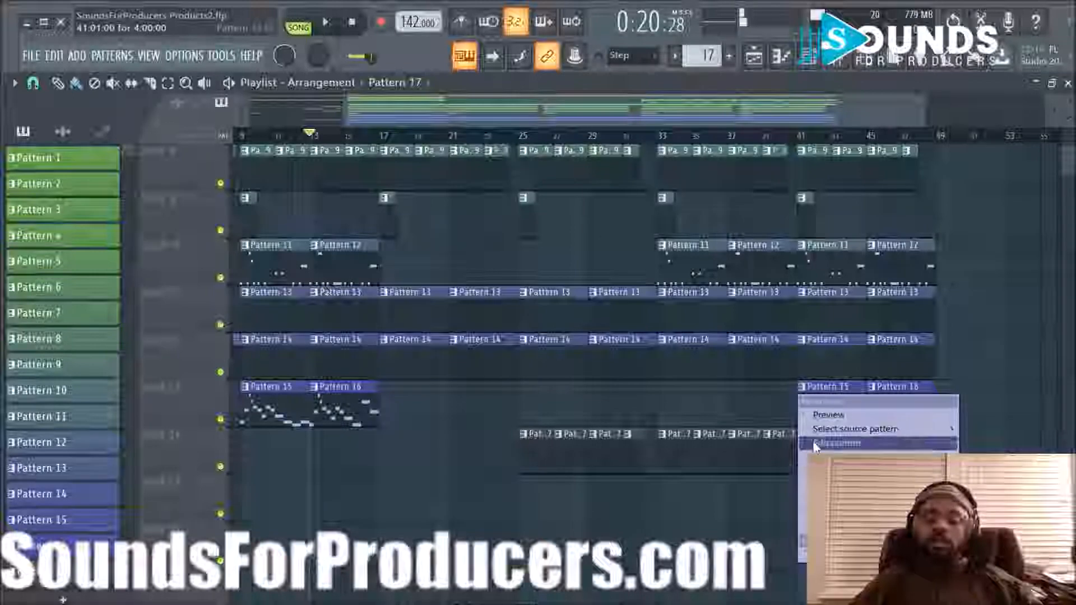
{"action": "left_click", "coordinate": [829, 442]}
{"action": "double_click", "coordinate": [829, 416]}
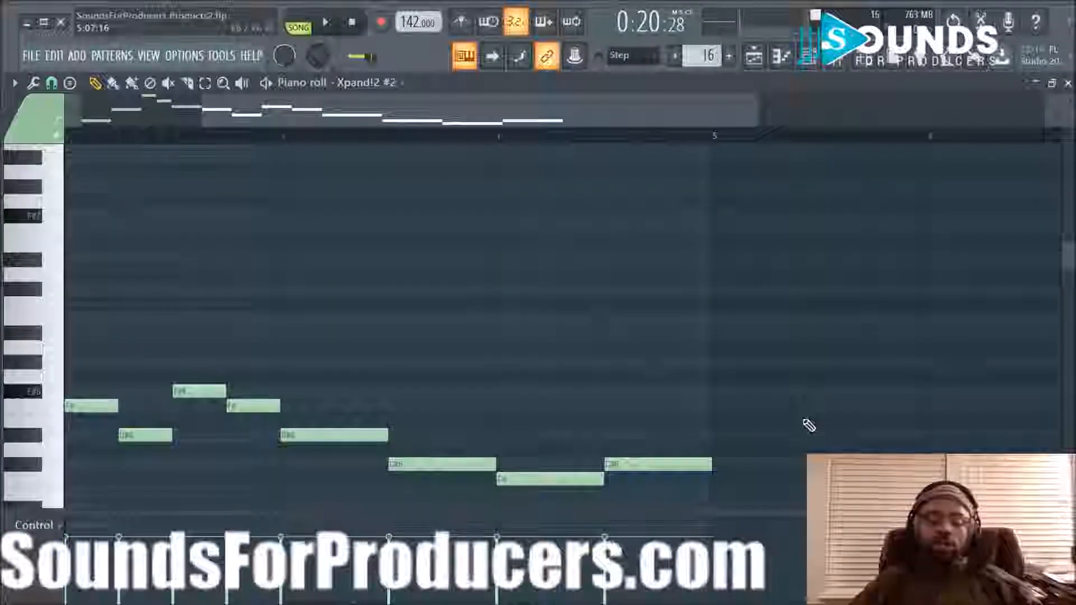
{"action": "key", "text": "ctrl+a"}
{"action": "scroll", "coordinate": [805, 423], "scroll_direction": "up", "scroll_amount": 5}
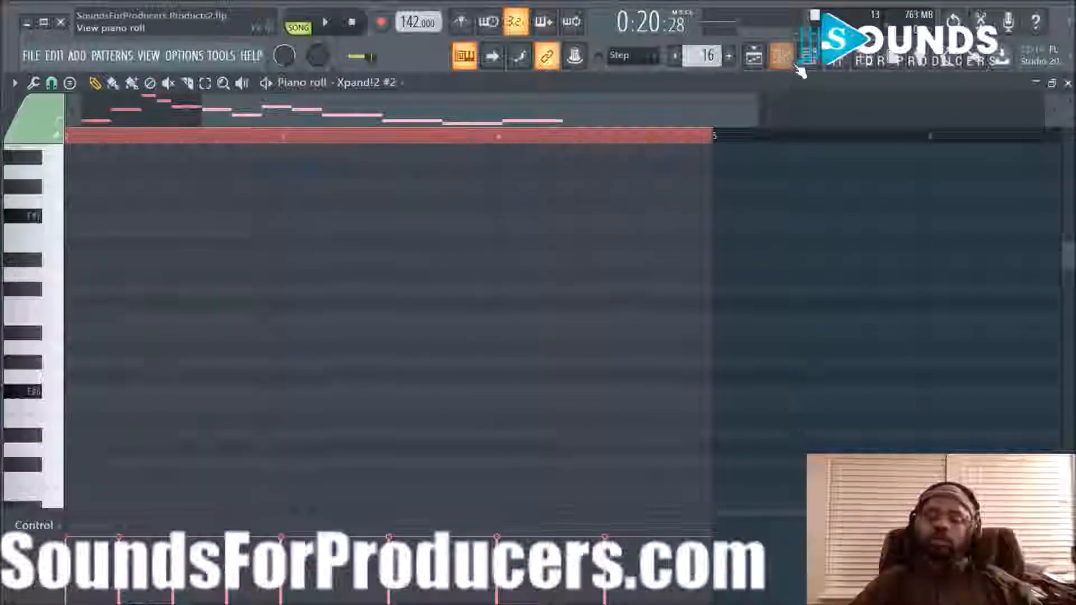
{"action": "key", "text": "space"}
{"action": "left_click", "coordinate": [754, 56]}
{"action": "left_click", "coordinate": [707, 136]}
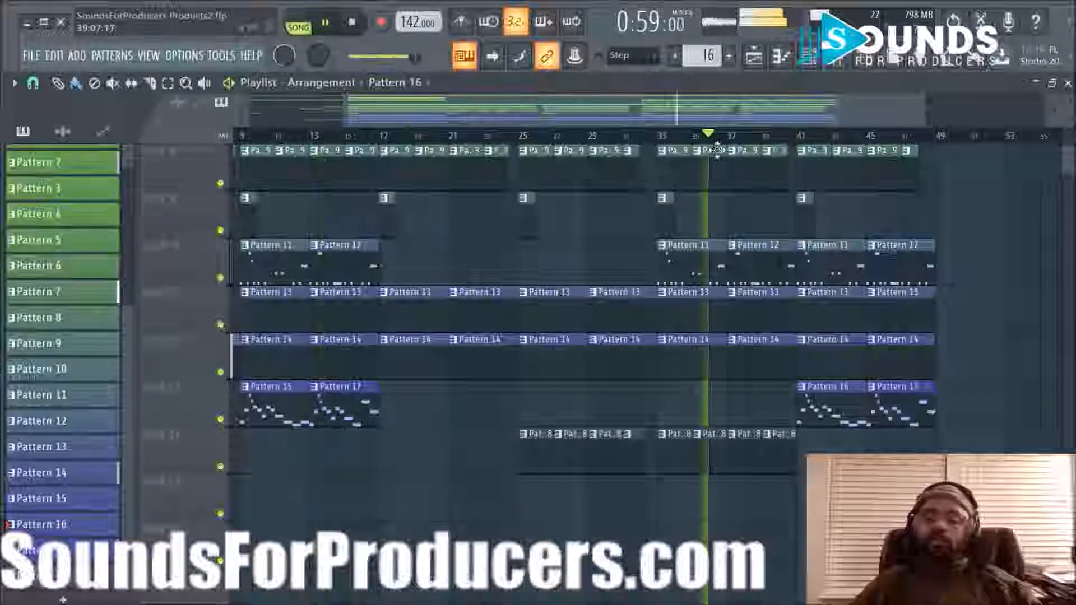
Step: Make the Pattern 17 clip at bar 45 unique, transpose all its notes down and listen to it in the playlist
{"action": "left_click", "coordinate": [872, 388]}
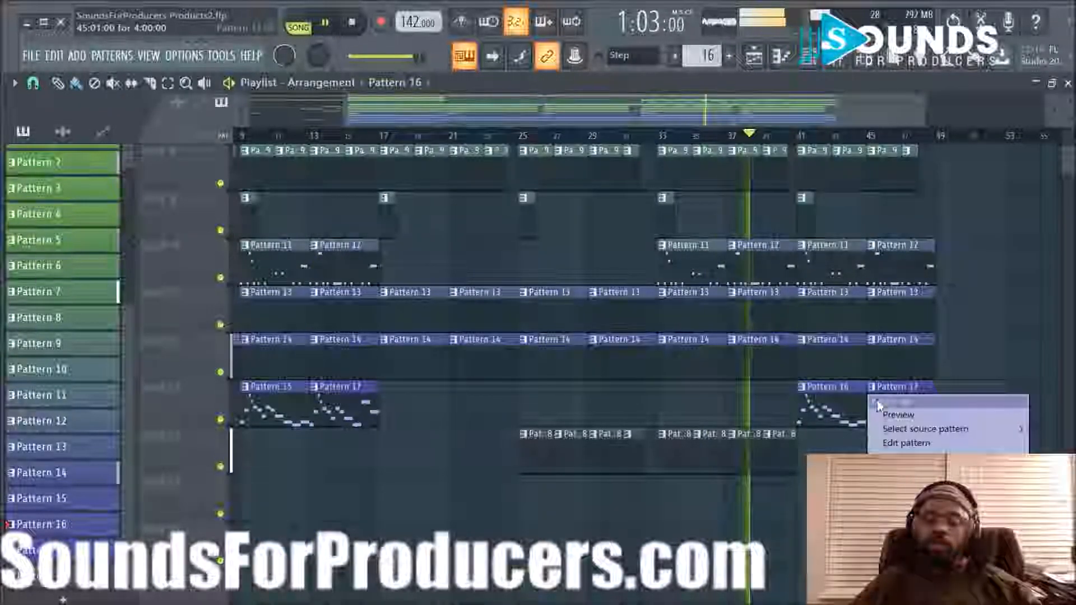
{"action": "left_click", "coordinate": [902, 459]}
{"action": "double_click", "coordinate": [903, 419]}
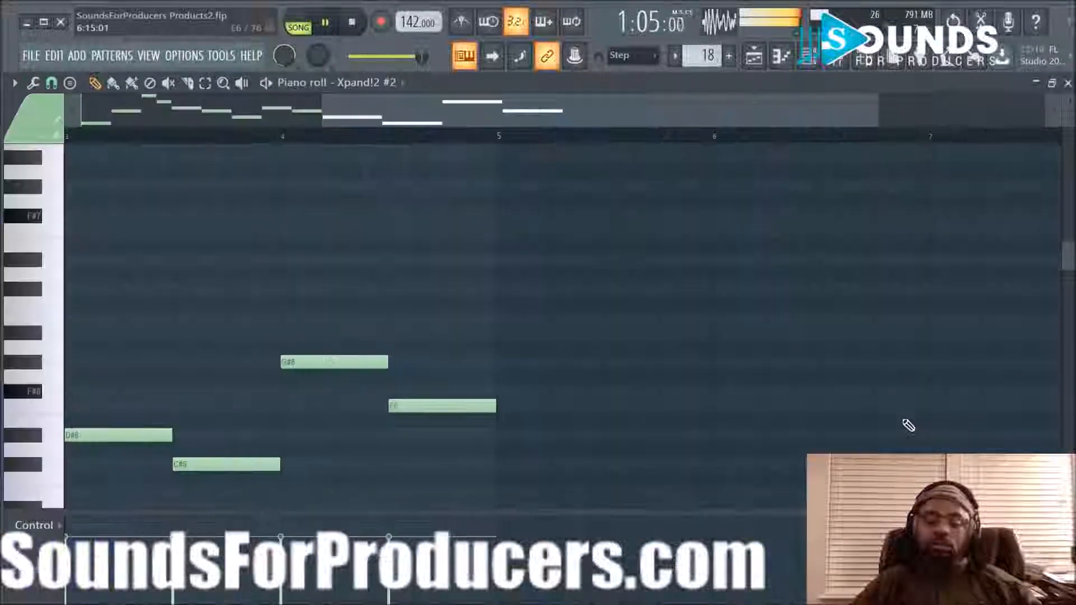
{"action": "key", "text": "ctrl+a"}
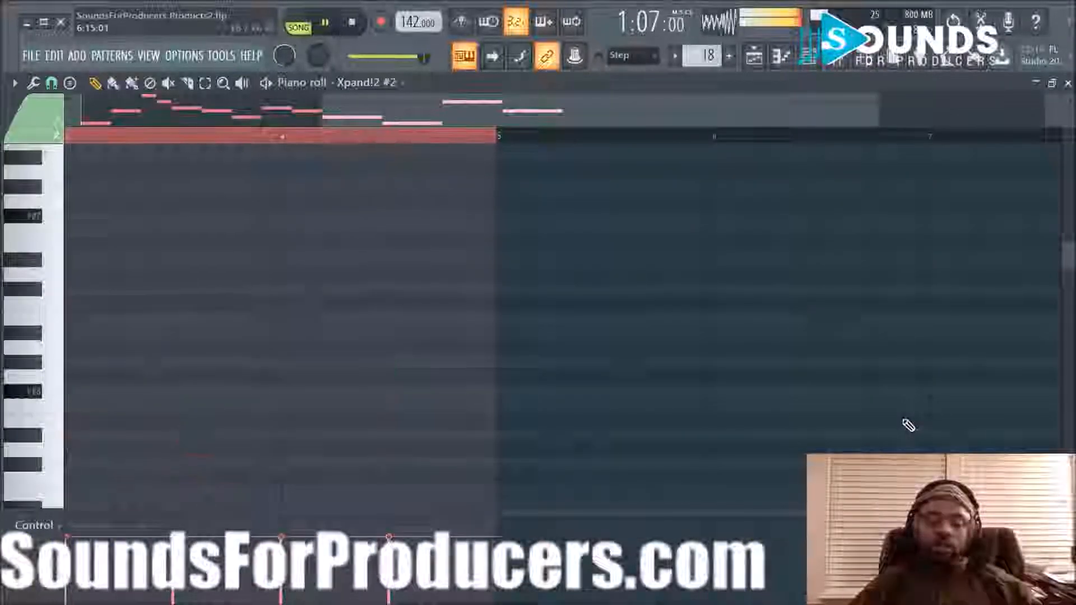
{"action": "key", "text": "F5"}
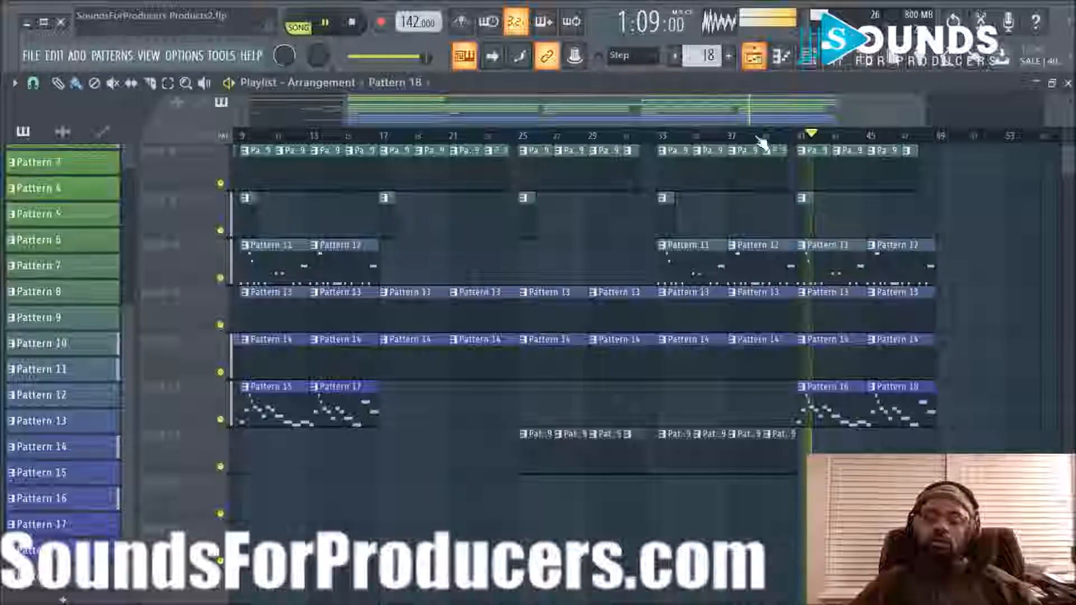
{"action": "scroll", "coordinate": [872, 159], "scroll_direction": "up", "scroll_amount": 2}
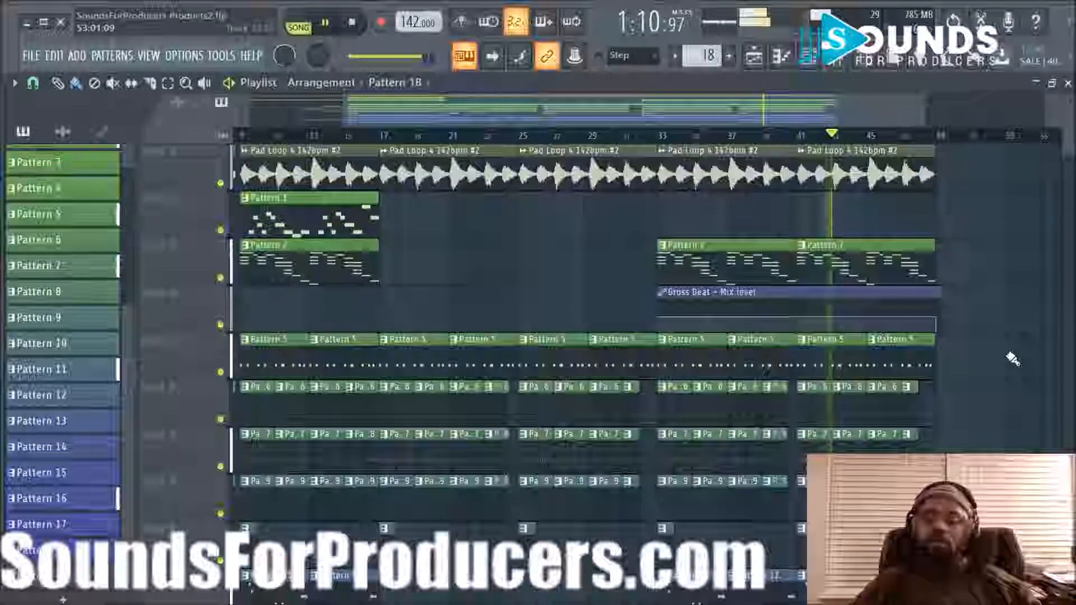
{"action": "scroll", "coordinate": [884, 149], "scroll_direction": "down", "scroll_amount": 2}
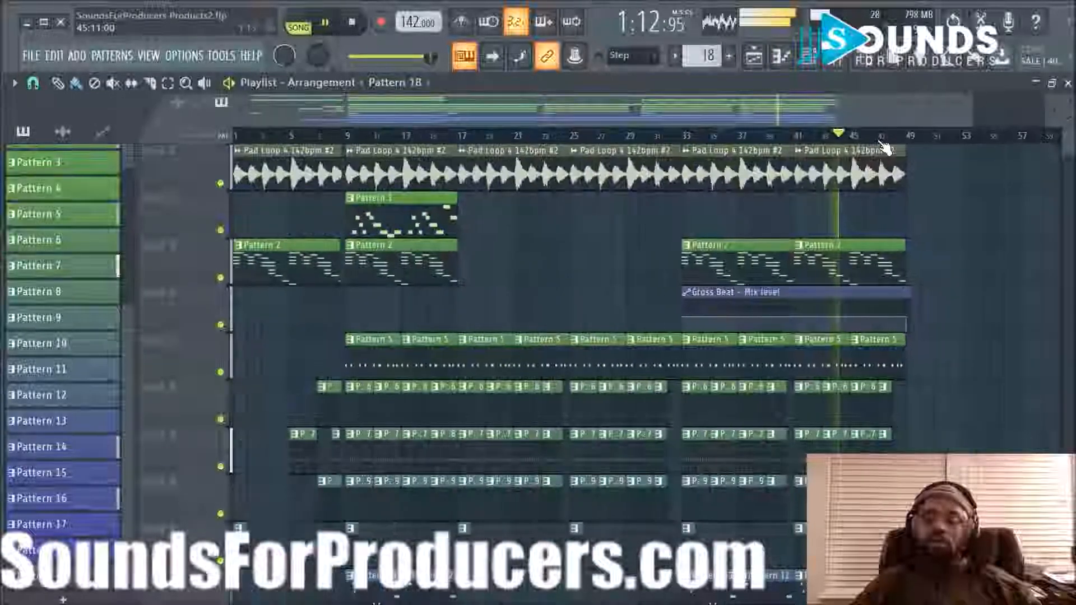
Step: Play the arrangement from bar 33 and review how all tracks build through both melody clips up to bar 49
{"action": "key", "text": "space"}
{"action": "left_click", "coordinate": [691, 140]}
{"action": "key", "text": "space"}
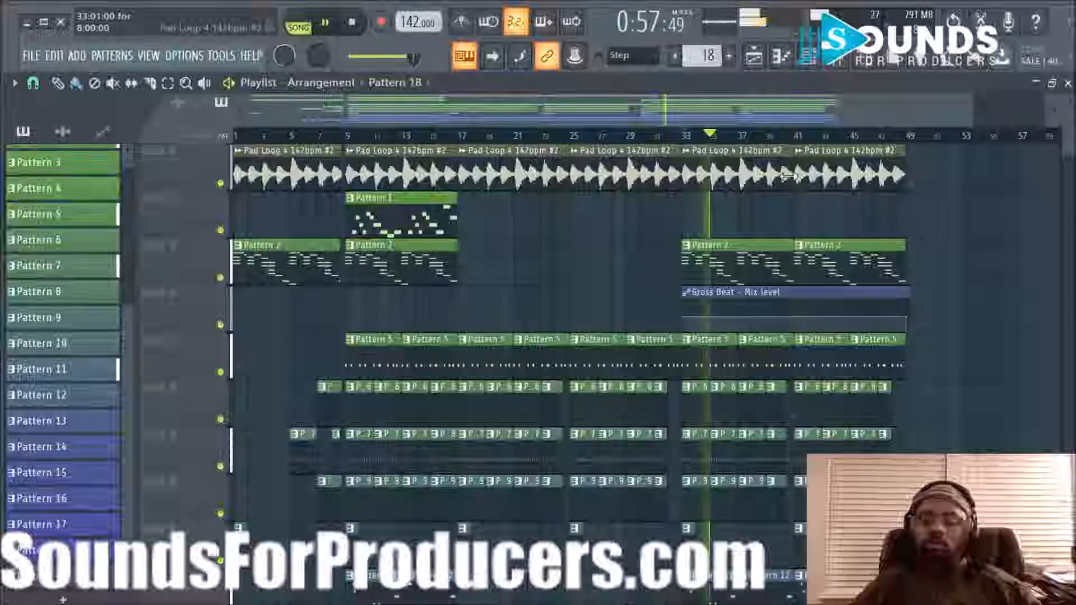
{"action": "scroll", "coordinate": [1064, 276], "scroll_direction": "down", "scroll_amount": 3}
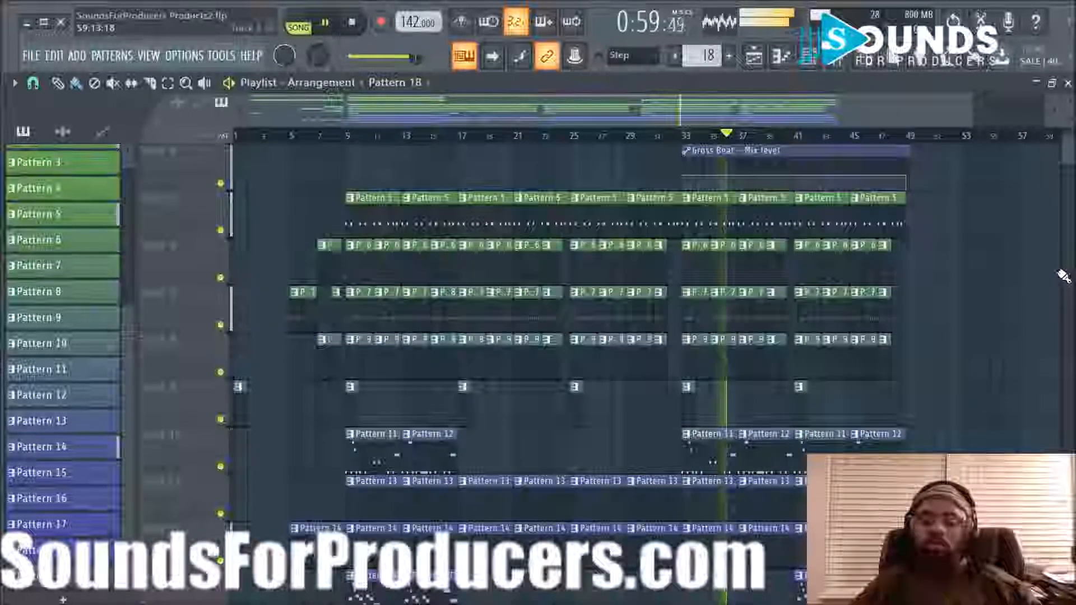
{"action": "scroll", "coordinate": [1063, 276], "scroll_direction": "down", "scroll_amount": 4}
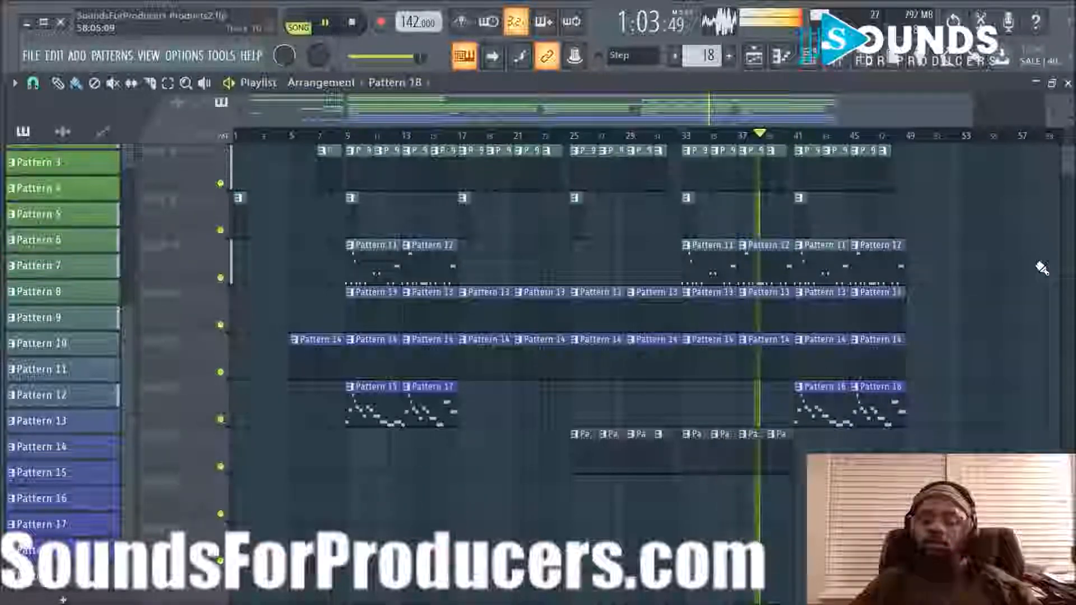
{"action": "scroll", "coordinate": [1042, 275], "scroll_direction": "up", "scroll_amount": 2}
{"action": "scroll", "coordinate": [1039, 275], "scroll_direction": "up", "scroll_amount": 3}
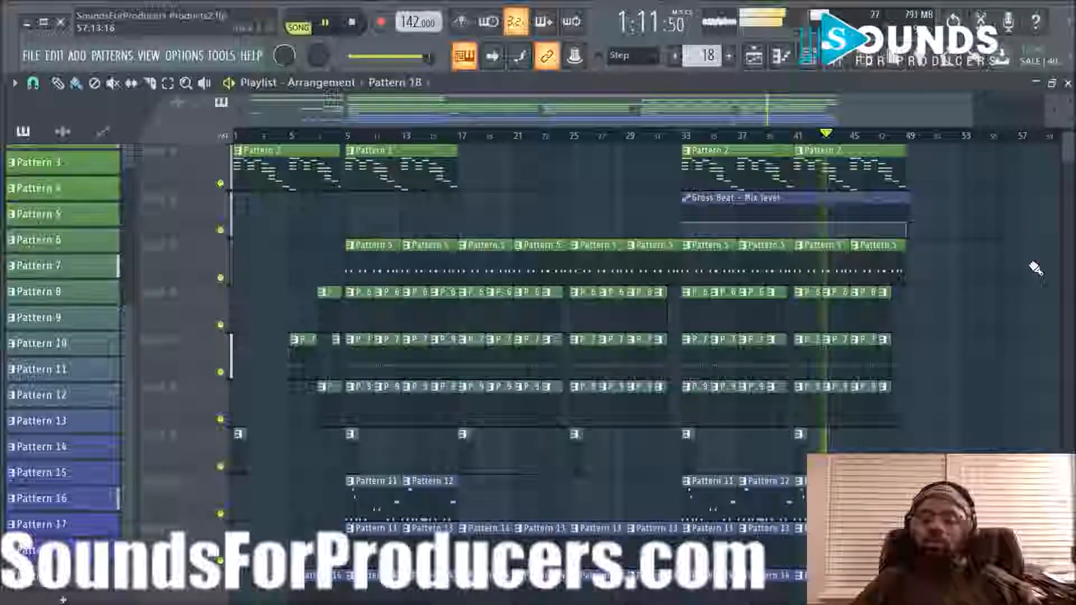
{"action": "scroll", "coordinate": [1033, 274], "scroll_direction": "down", "scroll_amount": 2}
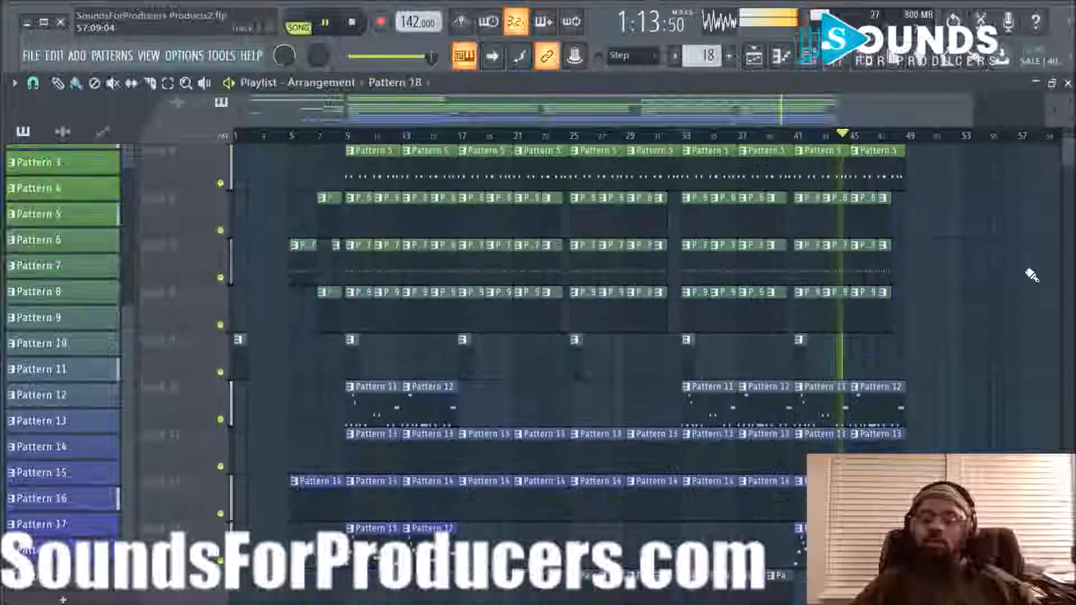
{"action": "scroll", "coordinate": [1031, 279], "scroll_direction": "up", "scroll_amount": 4}
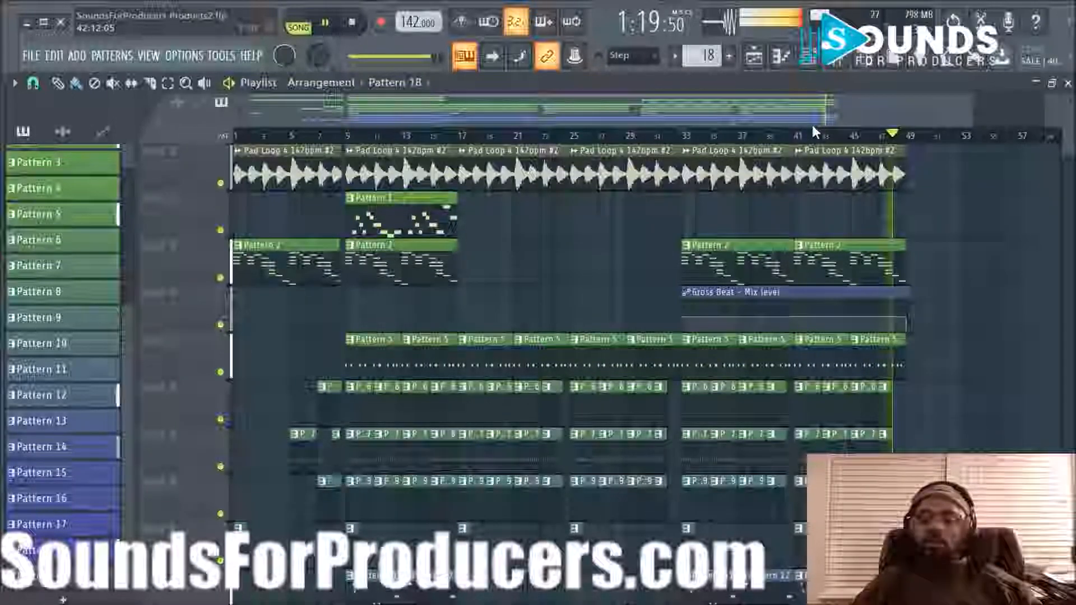
{"action": "key", "text": "space"}
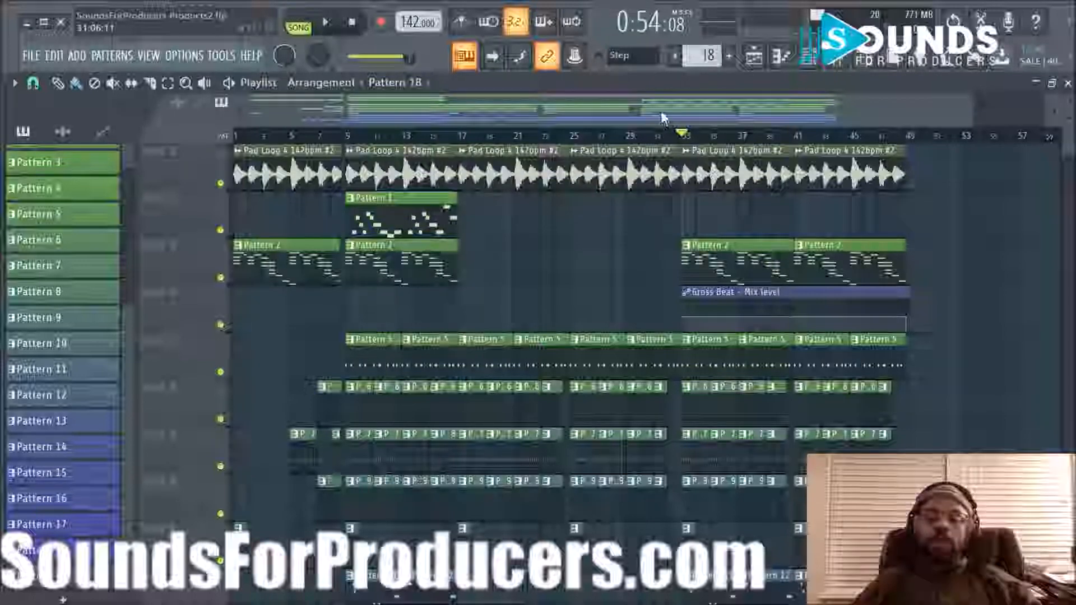
Step: Select all clips from bar 9 to bar 49, set snapping to Bar, and copy them to start at bar 49
{"action": "scroll", "coordinate": [476, 259], "scroll_direction": "down", "scroll_amount": 7}
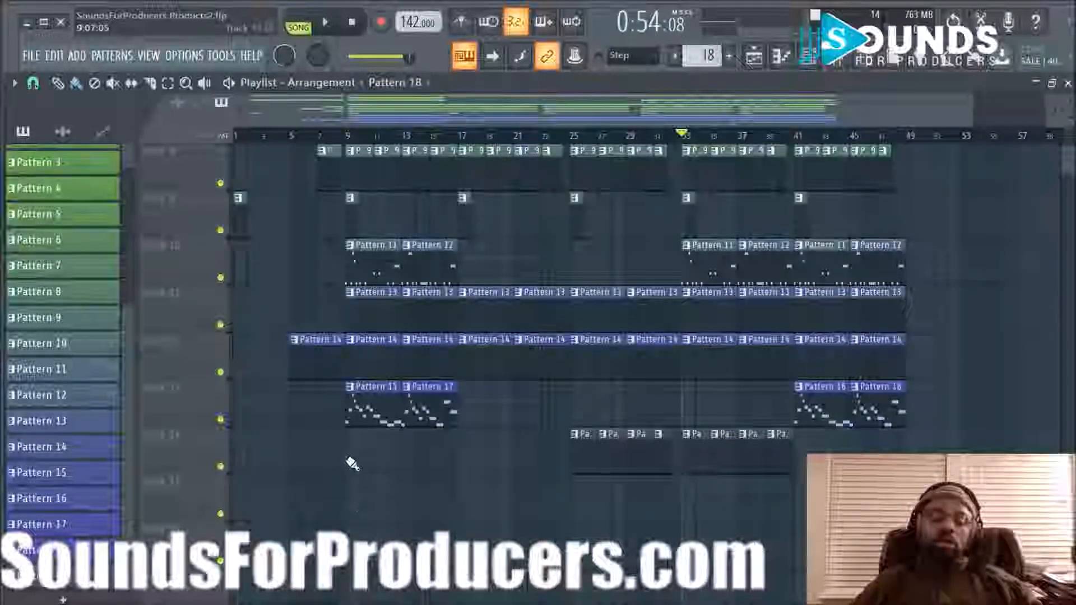
{"action": "scroll", "coordinate": [586, 435], "scroll_direction": "up", "scroll_amount": 7}
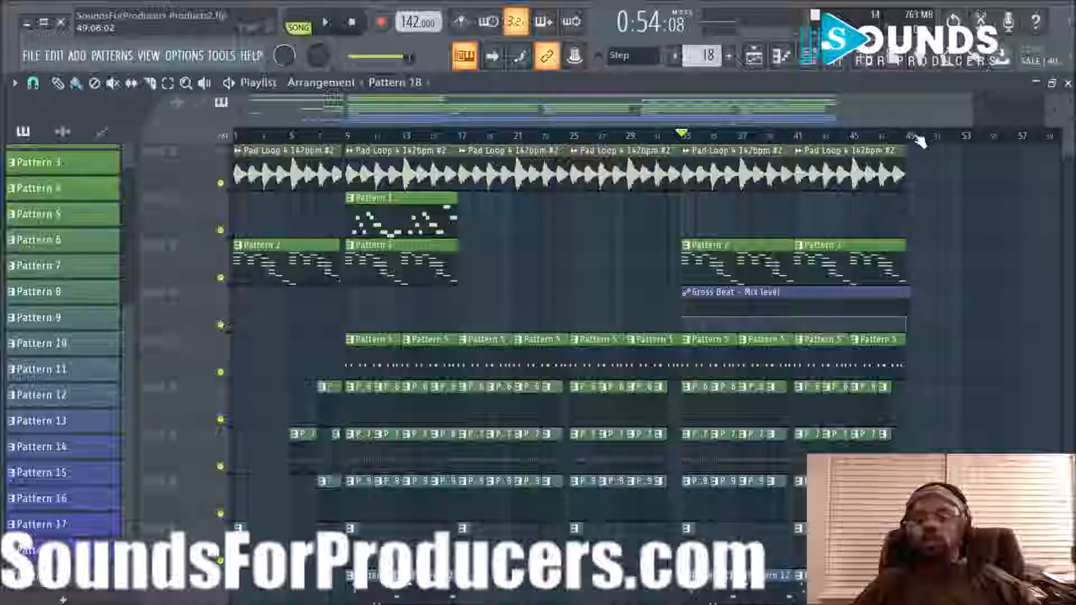
{"action": "scroll", "coordinate": [498, 235], "scroll_direction": "down", "scroll_amount": 4}
{"action": "scroll", "coordinate": [498, 235], "scroll_direction": "down", "scroll_amount": 1}
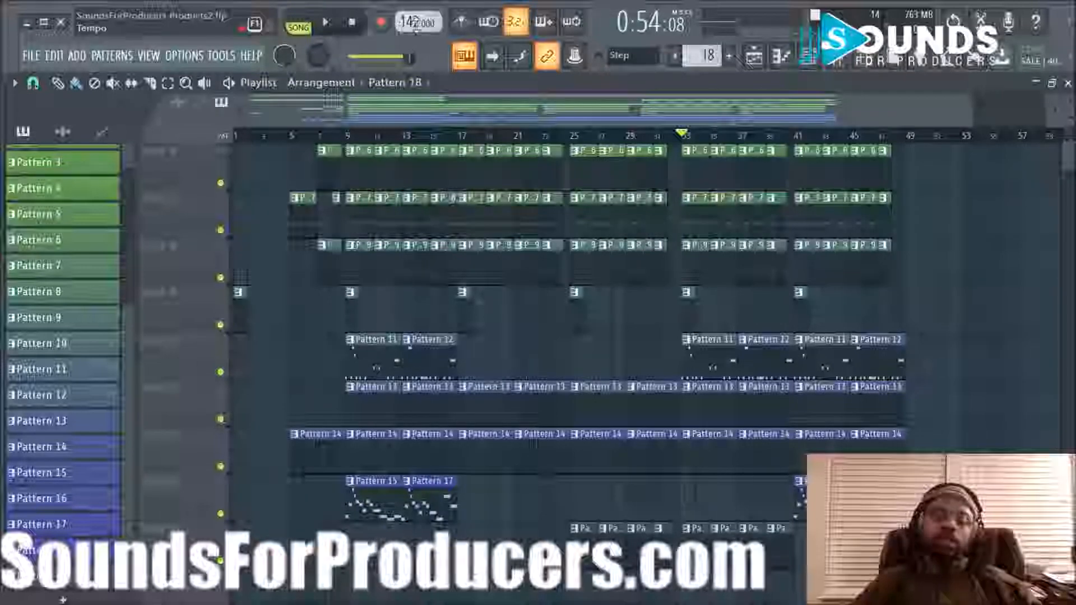
{"action": "scroll", "coordinate": [418, 392], "scroll_direction": "down", "scroll_amount": 3}
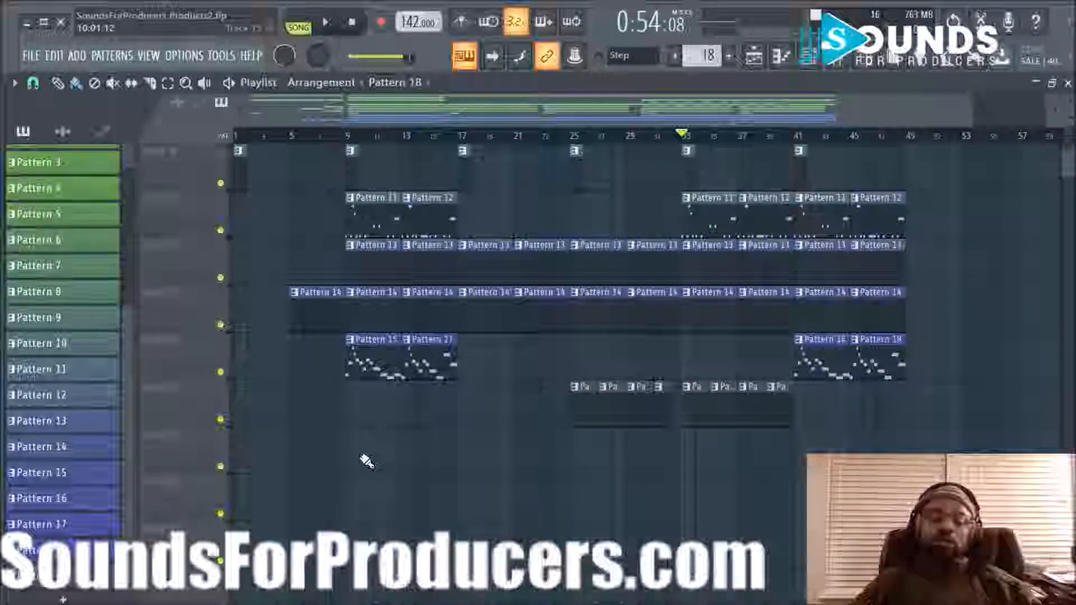
{"action": "left_click_drag", "start_coordinate": [362, 457], "coordinate": [979, 321]}
{"action": "left_click", "coordinate": [33, 83]}
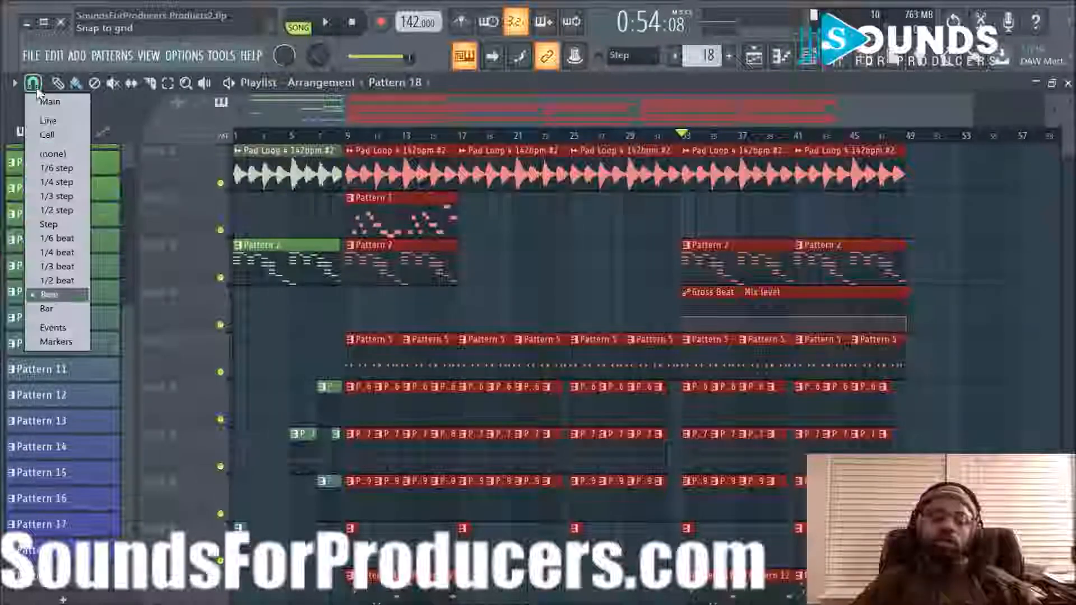
{"action": "left_click", "coordinate": [50, 309]}
{"action": "left_click_drag", "start_coordinate": [357, 162], "coordinate": [886, 190]}
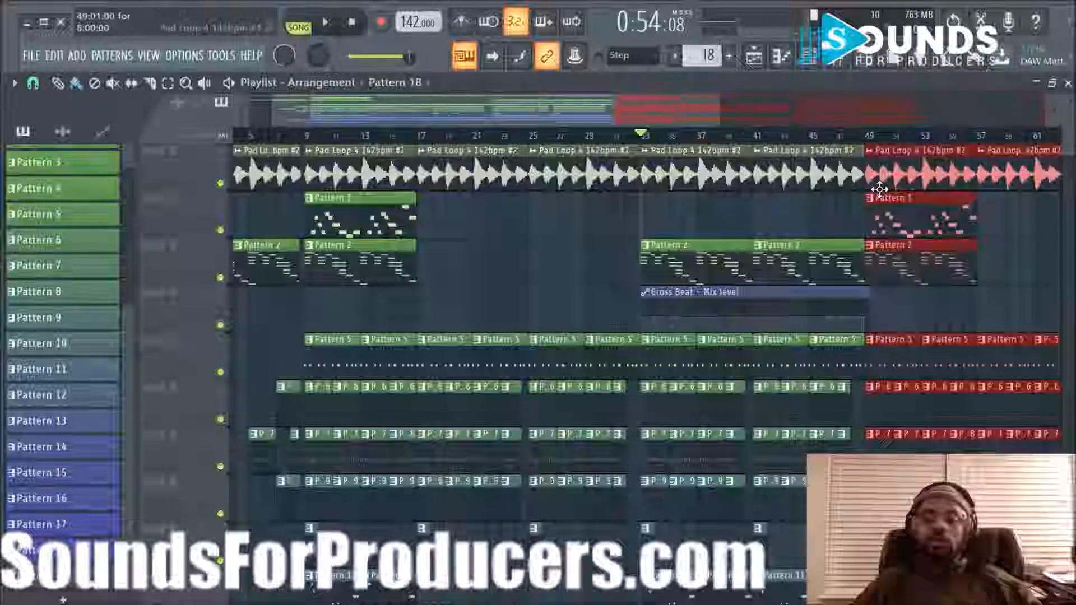
{"action": "left_click_drag", "start_coordinate": [644, 109], "coordinate": [848, 119]}
{"action": "left_click", "coordinate": [723, 254]}
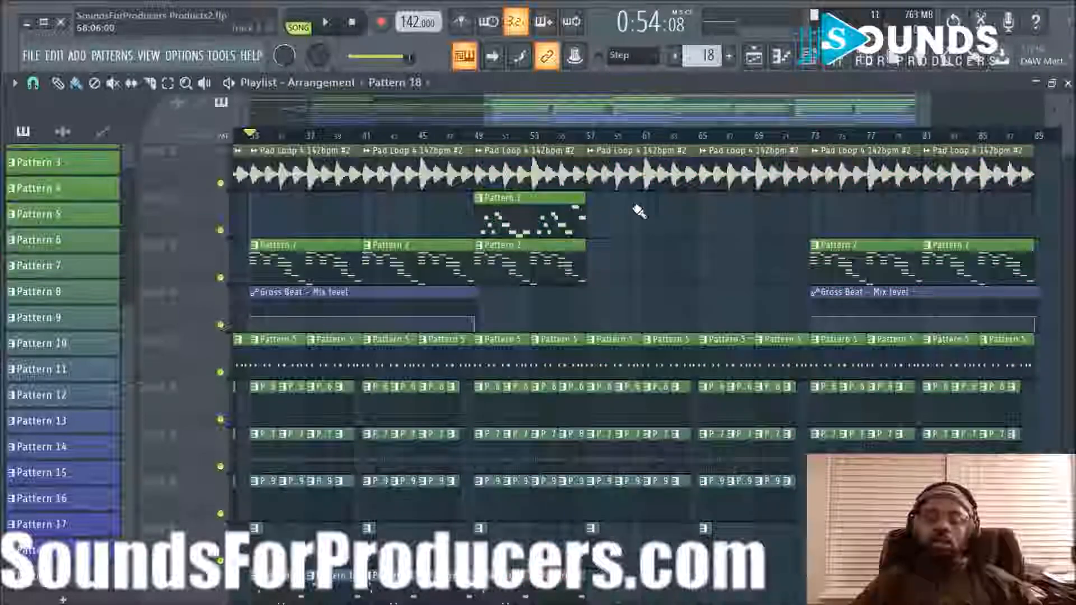
Step: Check the extended song's running time at bars 85 and 87, and place the playhead at bar 47 before the new section
{"action": "left_click", "coordinate": [419, 135]}
{"action": "scroll", "coordinate": [577, 137], "scroll_direction": "down", "scroll_amount": 5}
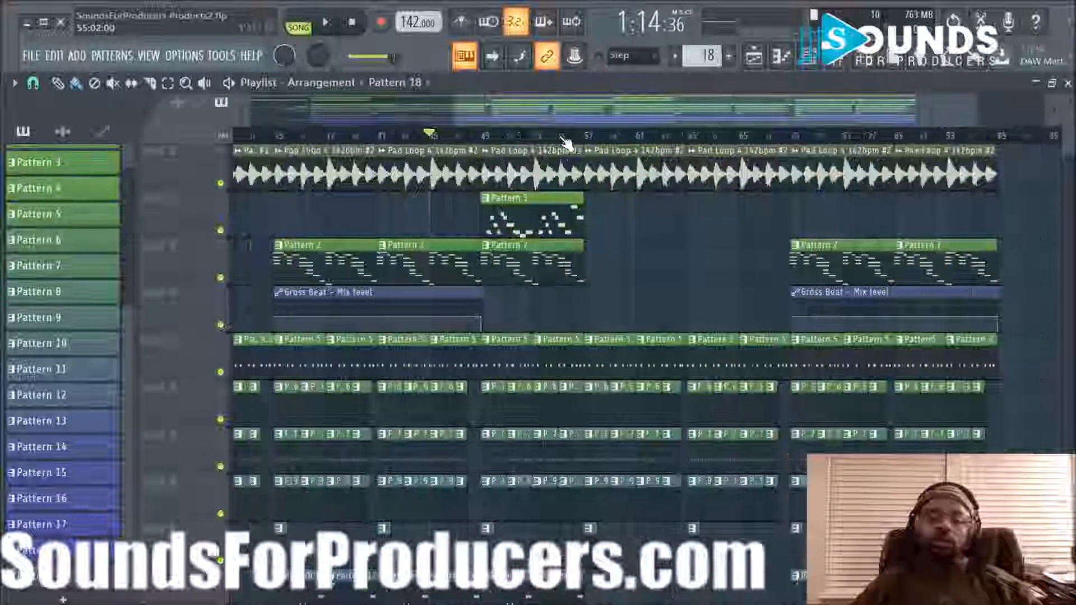
{"action": "left_click", "coordinate": [900, 137]}
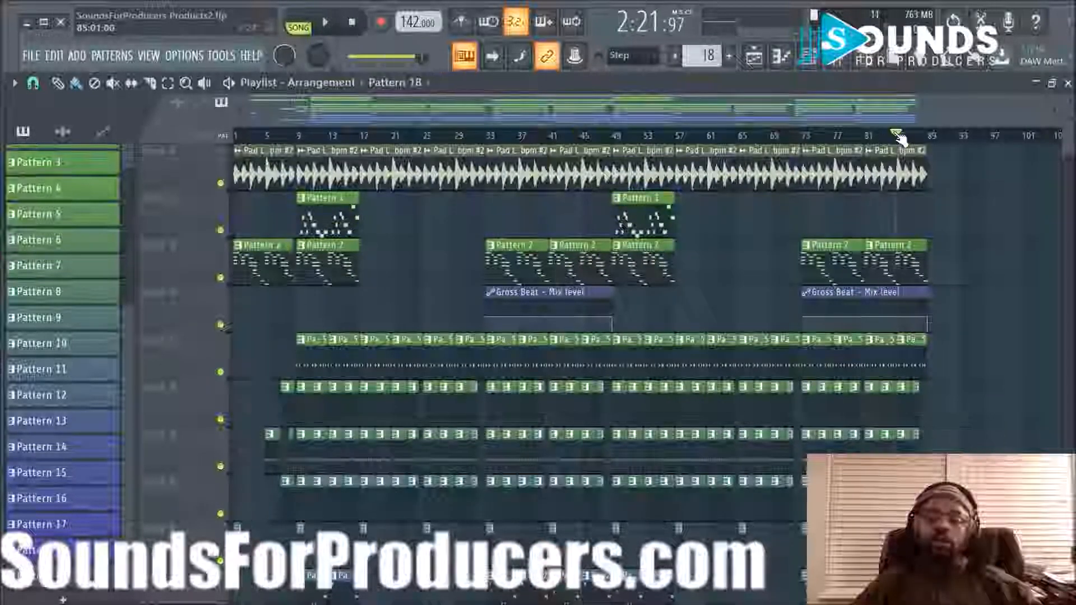
{"action": "left_click", "coordinate": [914, 137]}
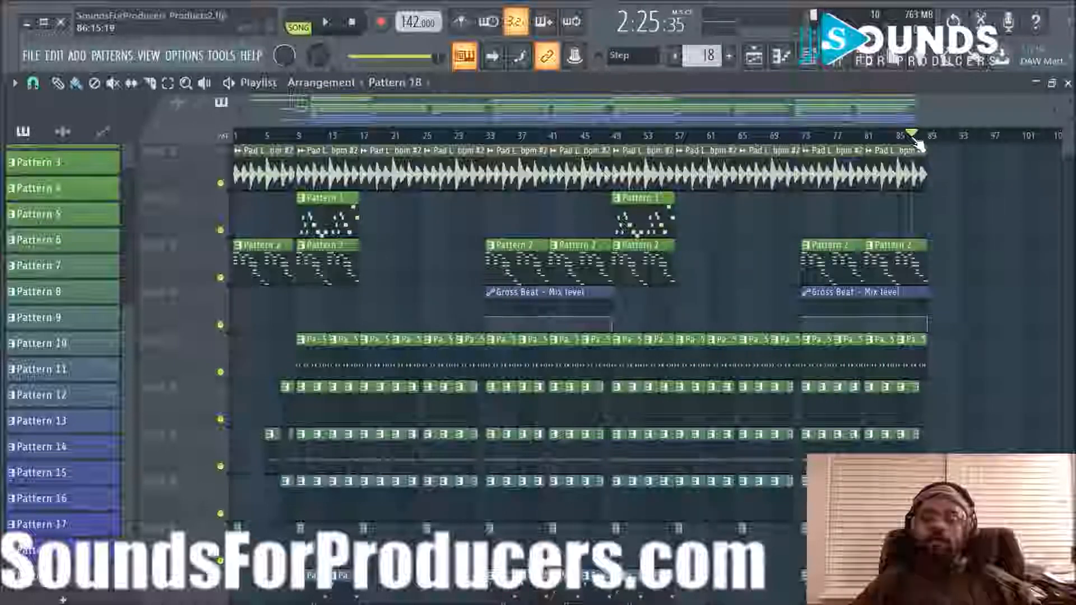
{"action": "left_click", "coordinate": [598, 138]}
{"action": "scroll", "coordinate": [620, 138], "scroll_direction": "up", "scroll_amount": 4}
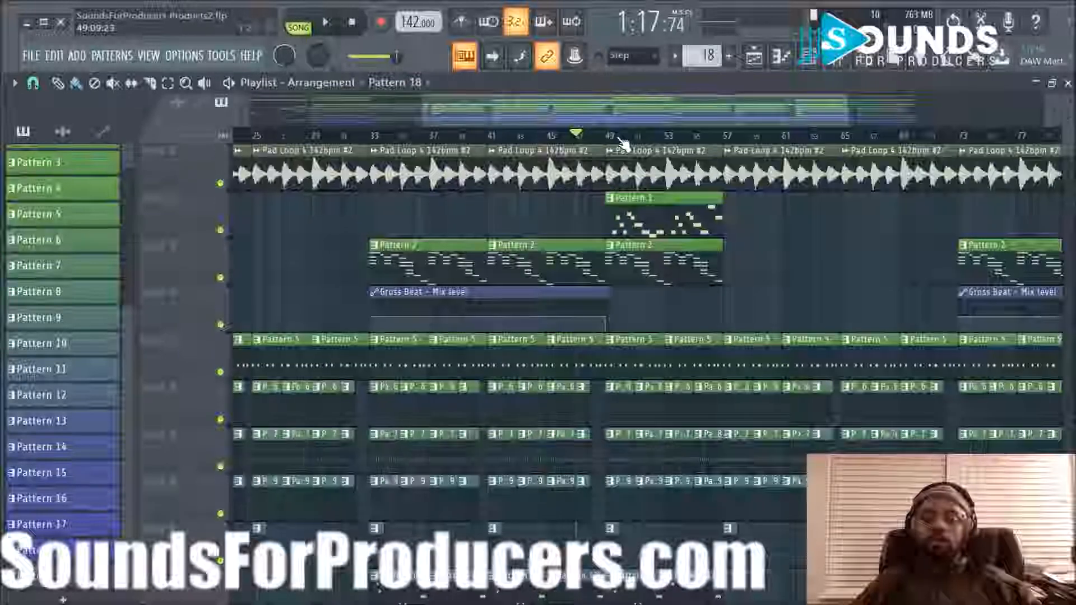
Step: Save the project and play the arrangement from bar 41 to hear the transition into the section at bar 49
{"action": "left_click", "coordinate": [376, 136]}
{"action": "key", "text": "space"}
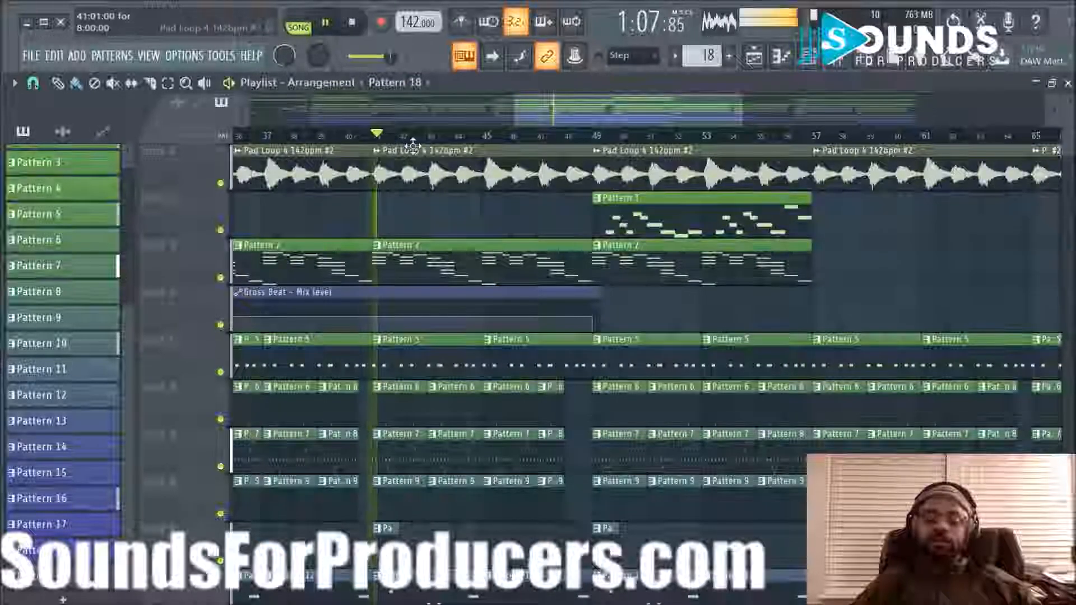
{"action": "key", "text": "ctrl+s"}
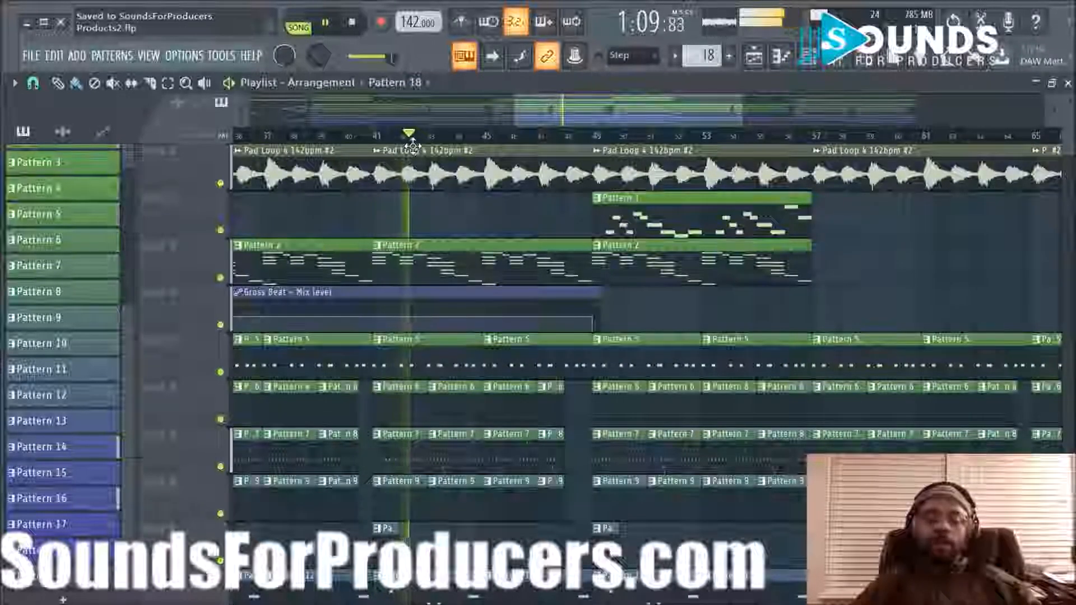
{"action": "key", "text": "space"}
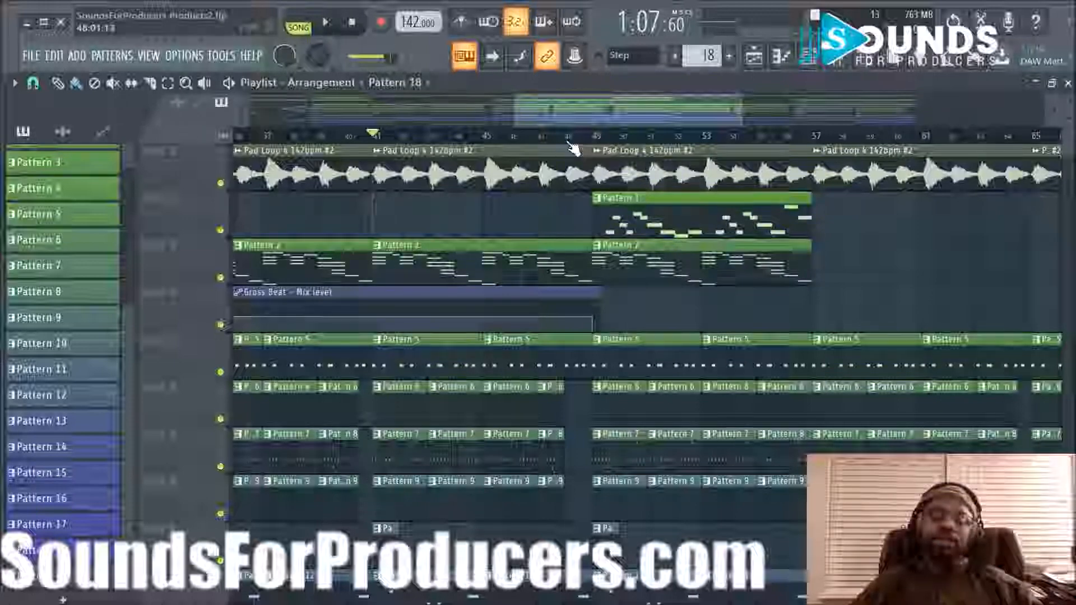
{"action": "scroll", "coordinate": [572, 149], "scroll_direction": "down", "scroll_amount": 3}
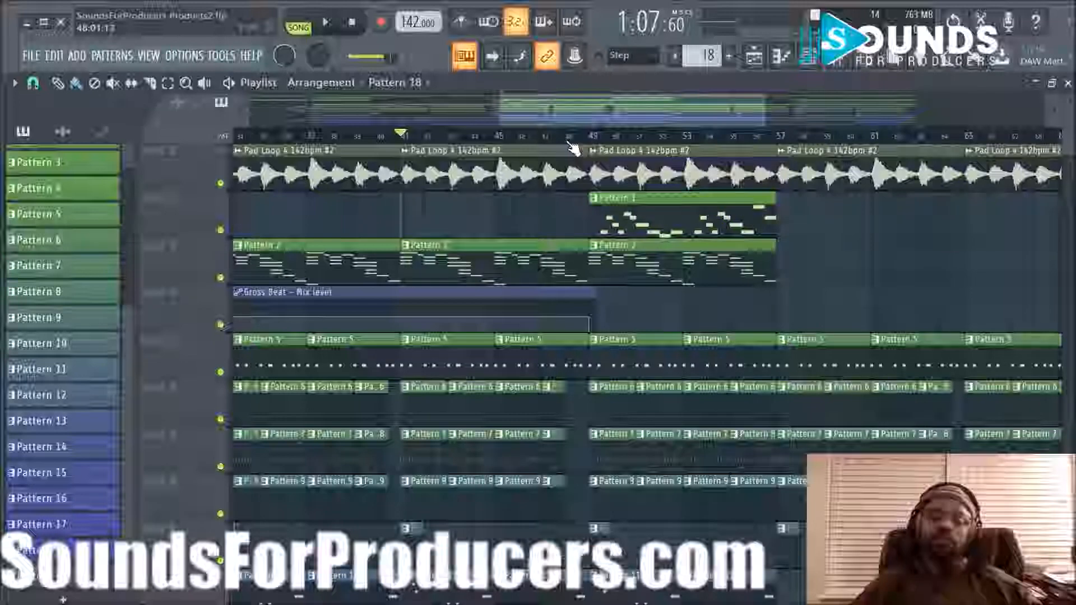
{"action": "key", "text": "space"}
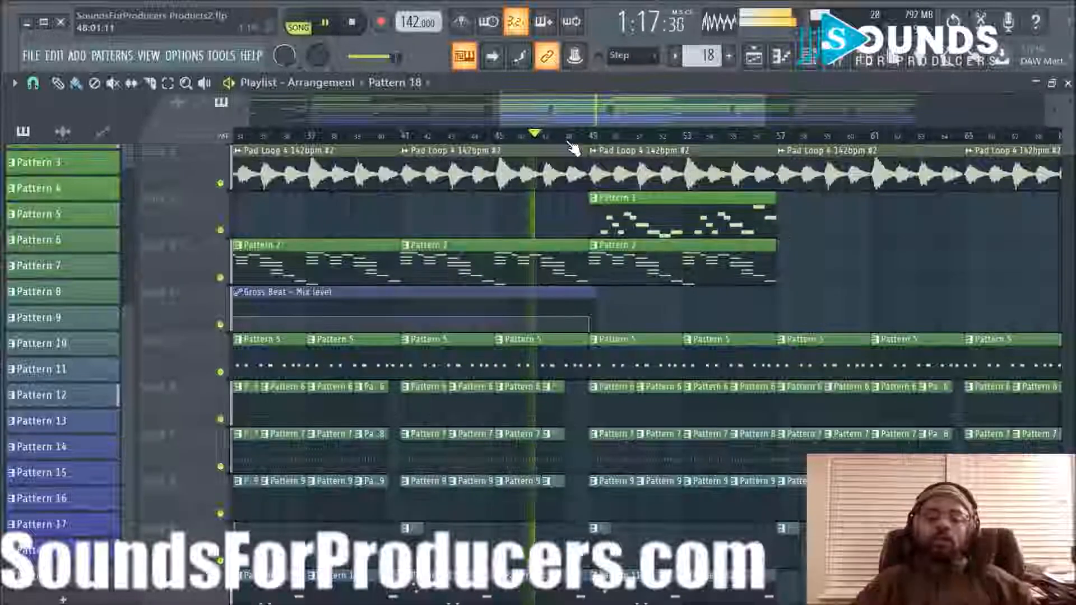
{"action": "scroll", "coordinate": [572, 147], "scroll_direction": "down", "scroll_amount": 1}
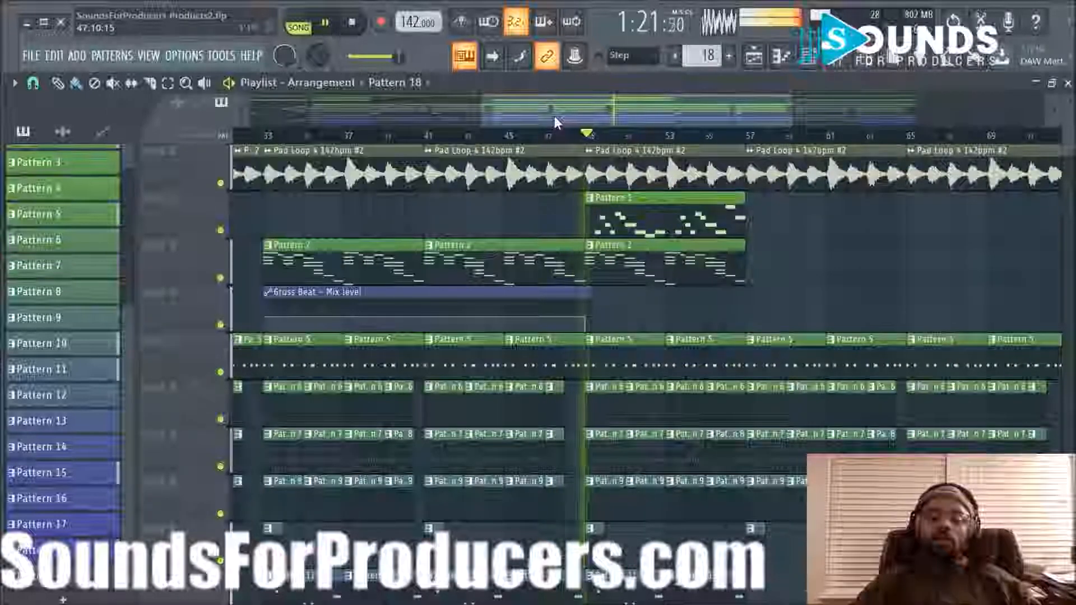
{"action": "key", "text": "space"}
Step: Shorten the Pattern 5 clip at bar 45 to three bars and set the playlist snapping to 1/2 beat
{"action": "scroll", "coordinate": [577, 225], "scroll_direction": "down", "scroll_amount": 3}
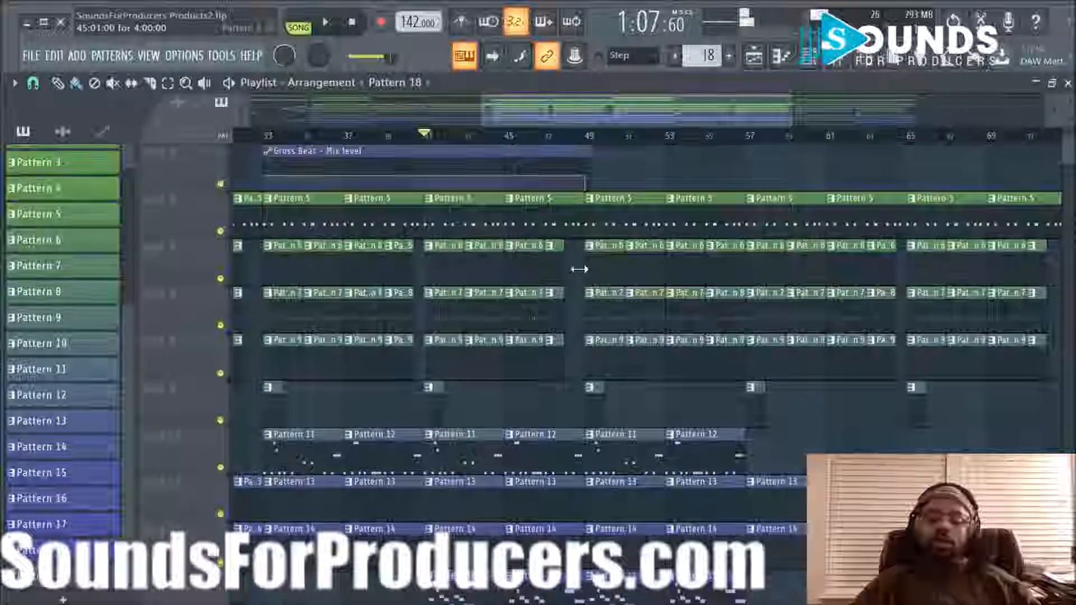
{"action": "left_click", "coordinate": [577, 225]}
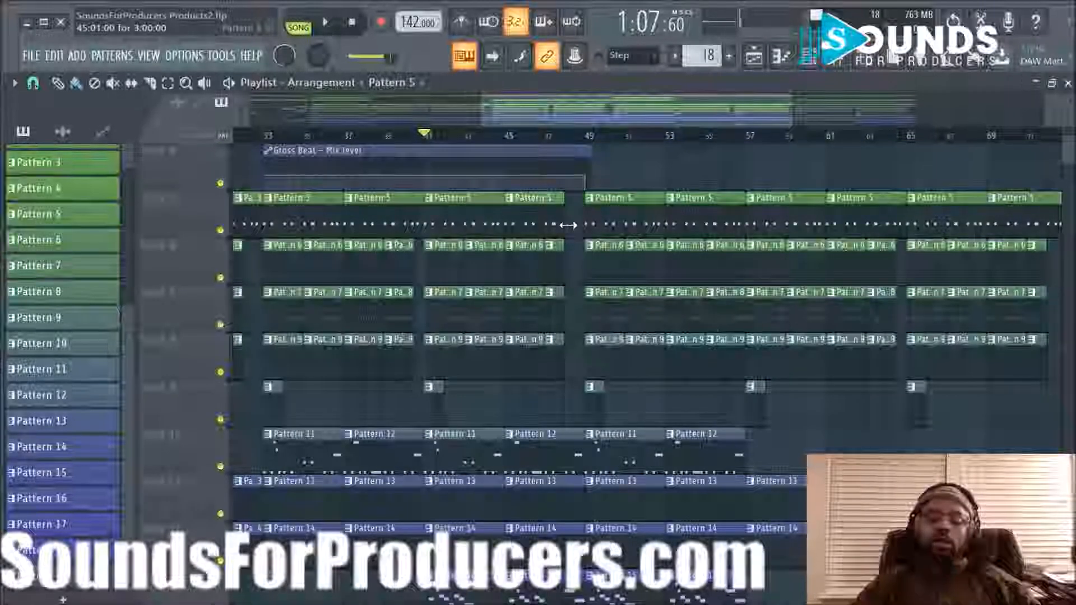
{"action": "key", "text": "space"}
{"action": "left_click", "coordinate": [33, 83]}
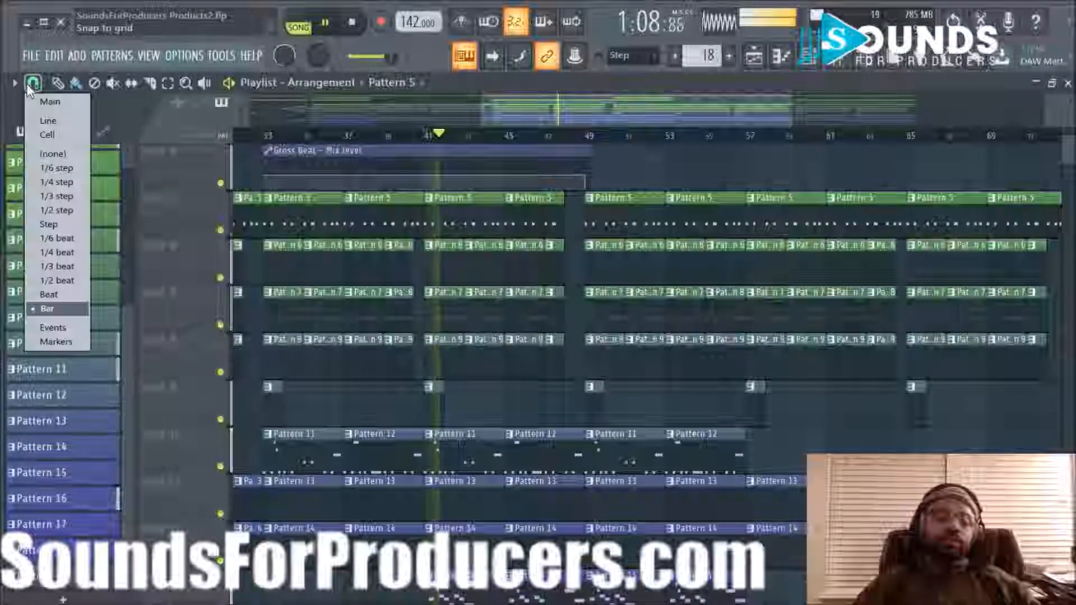
{"action": "left_click", "coordinate": [59, 281]}
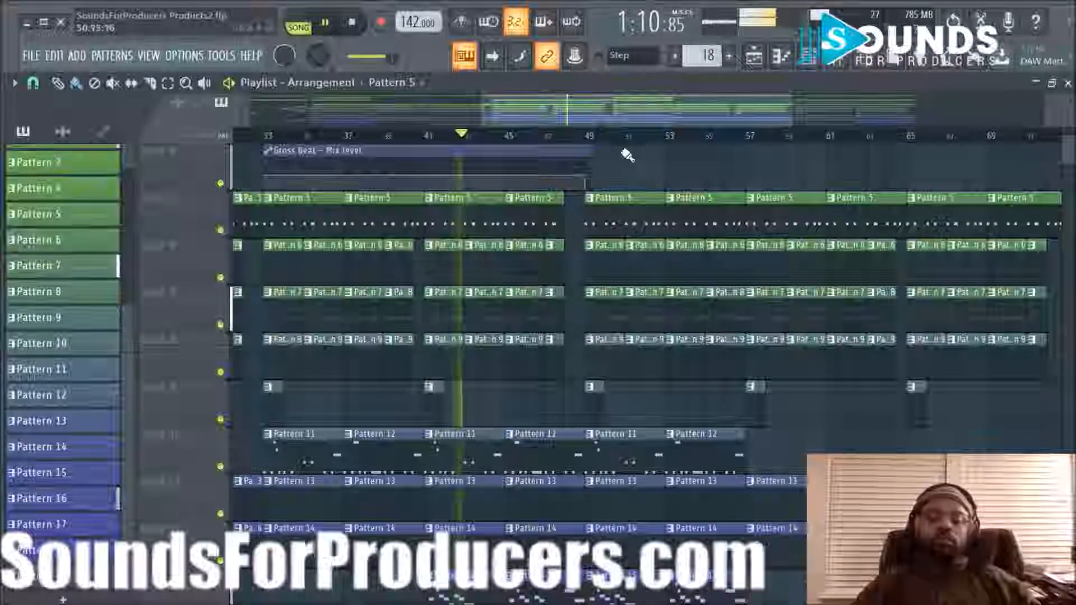
Step: Listen to the passage from bar 41 to bar 49 and check which tracks still fill the gap before bar 49
{"action": "scroll", "coordinate": [615, 143], "scroll_direction": "up", "scroll_amount": 3}
{"action": "scroll", "coordinate": [653, 182], "scroll_direction": "up", "scroll_amount": 2}
{"action": "scroll", "coordinate": [653, 183], "scroll_direction": "down", "scroll_amount": 5}
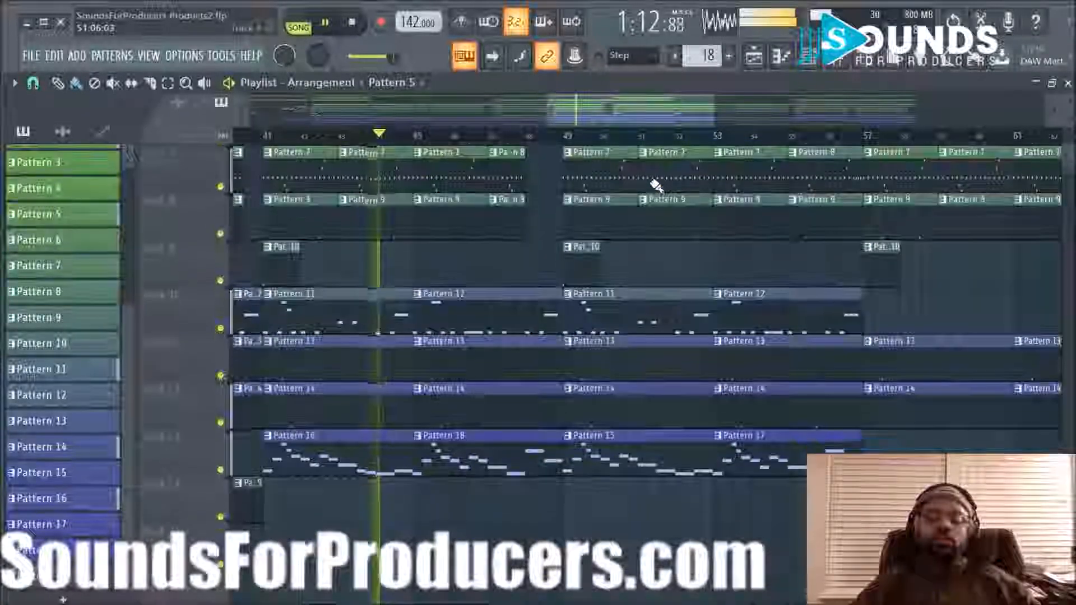
{"action": "scroll", "coordinate": [656, 185], "scroll_direction": "up", "scroll_amount": 6}
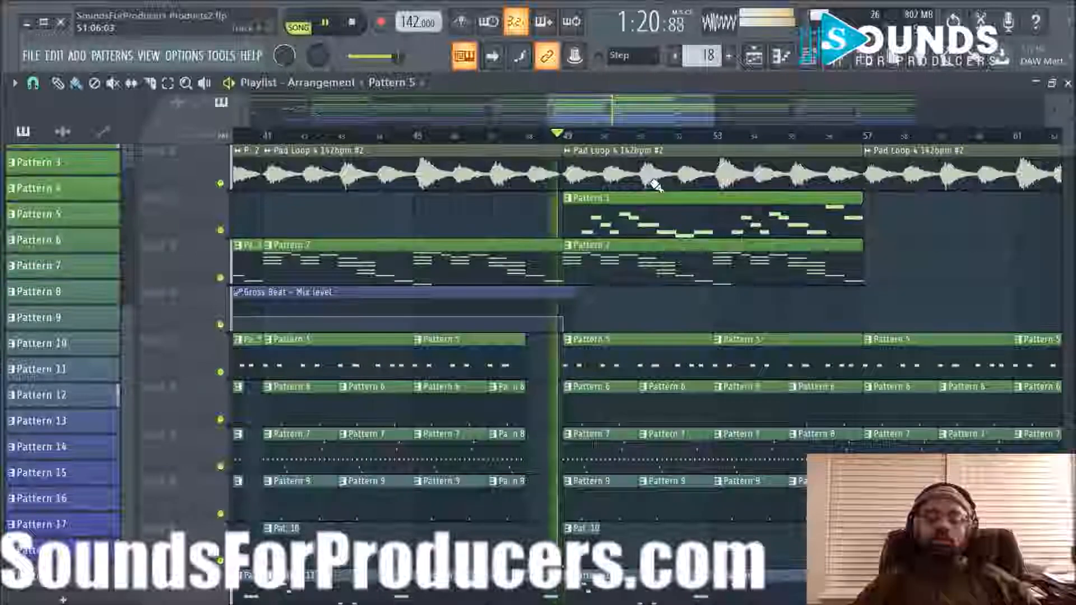
{"action": "key", "text": "space"}
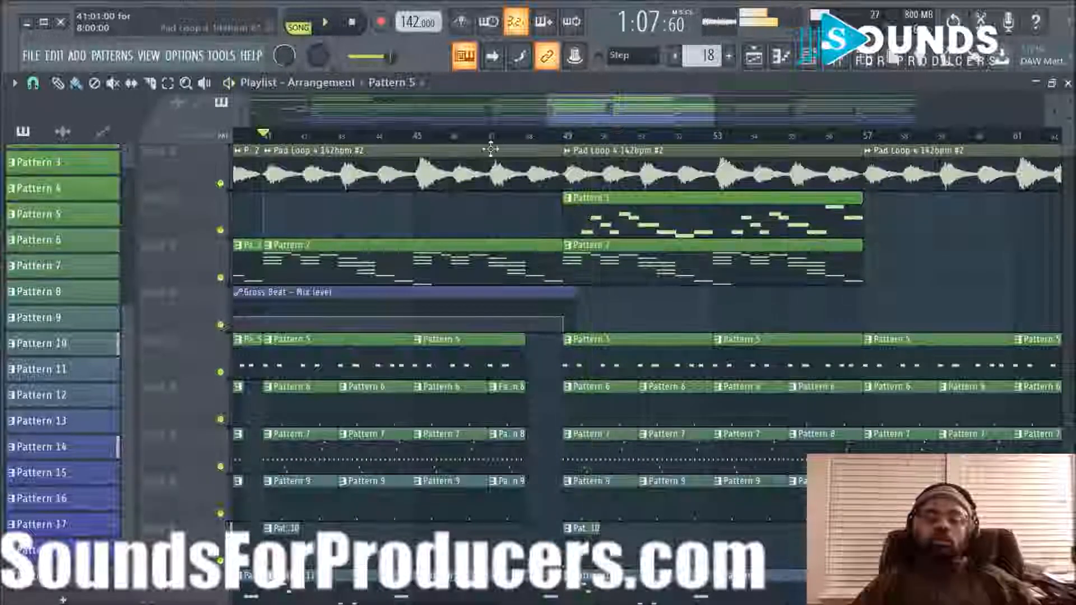
Step: Trim the Pattern 12 clip at bar 45 so it ends at bar 48 with the drum clips, while playing that passage
{"action": "left_click", "coordinate": [466, 136]}
{"action": "scroll", "coordinate": [552, 317], "scroll_direction": "down", "scroll_amount": 4}
{"action": "key", "text": "space"}
{"action": "left_click", "coordinate": [555, 407]}
{"action": "key", "text": "space"}
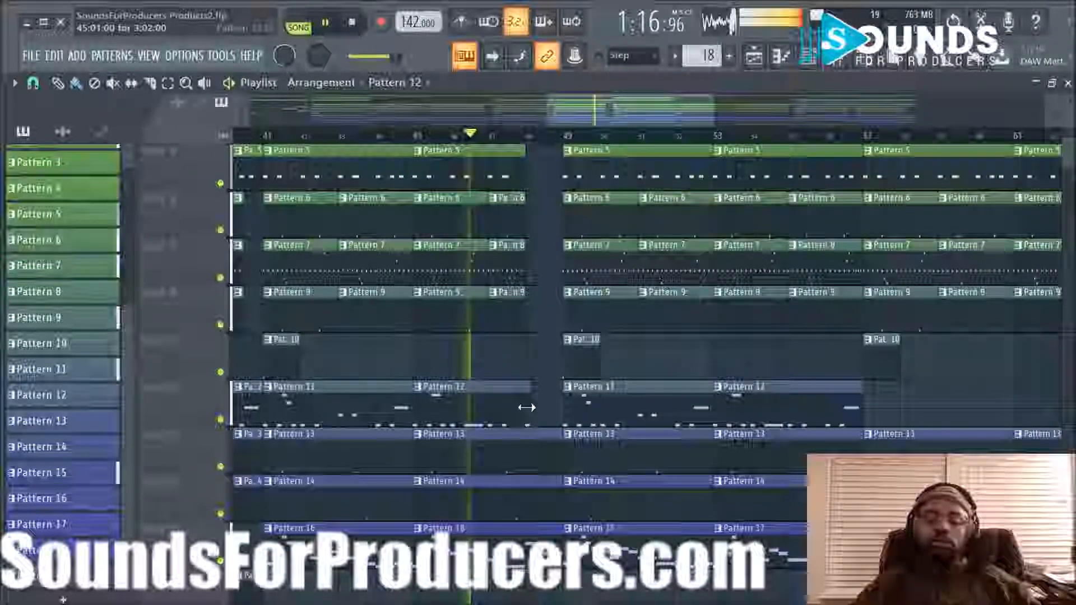
{"action": "left_click_drag", "start_coordinate": [526, 408], "coordinate": [523, 408]}
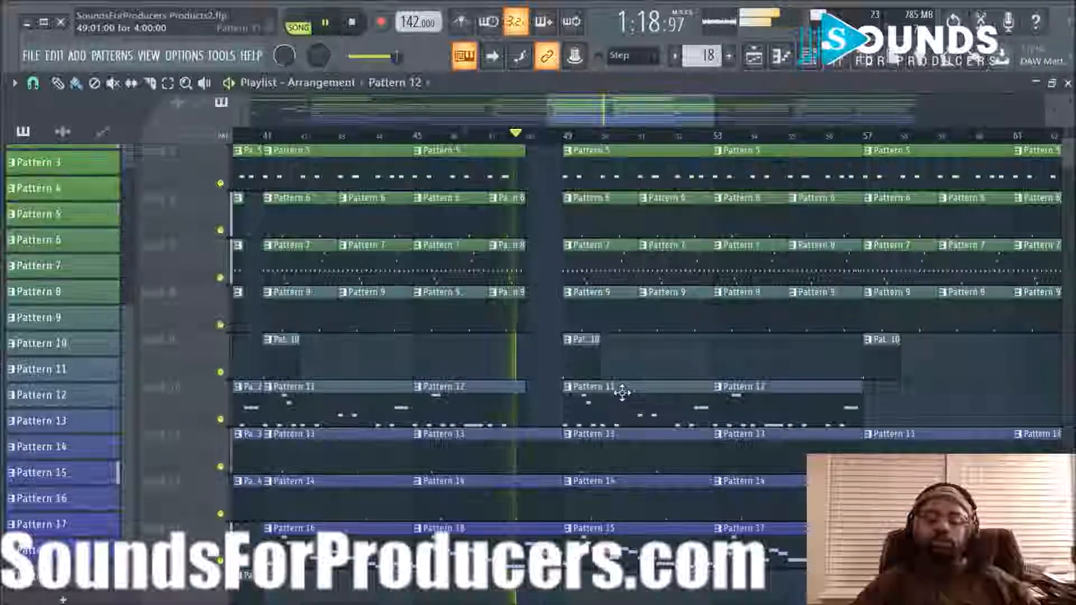
{"action": "key", "text": "space"}
Step: Play from bar 45 to hear the trimmed break leading into bar 49
{"action": "scroll", "coordinate": [401, 168], "scroll_direction": "up", "scroll_amount": 4}
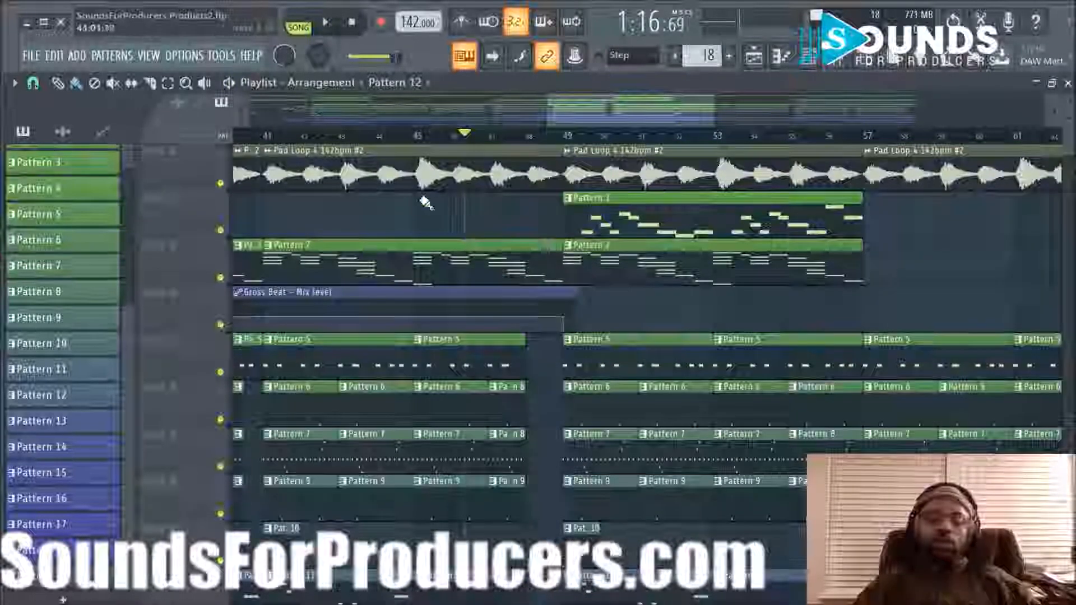
{"action": "left_click", "coordinate": [413, 136]}
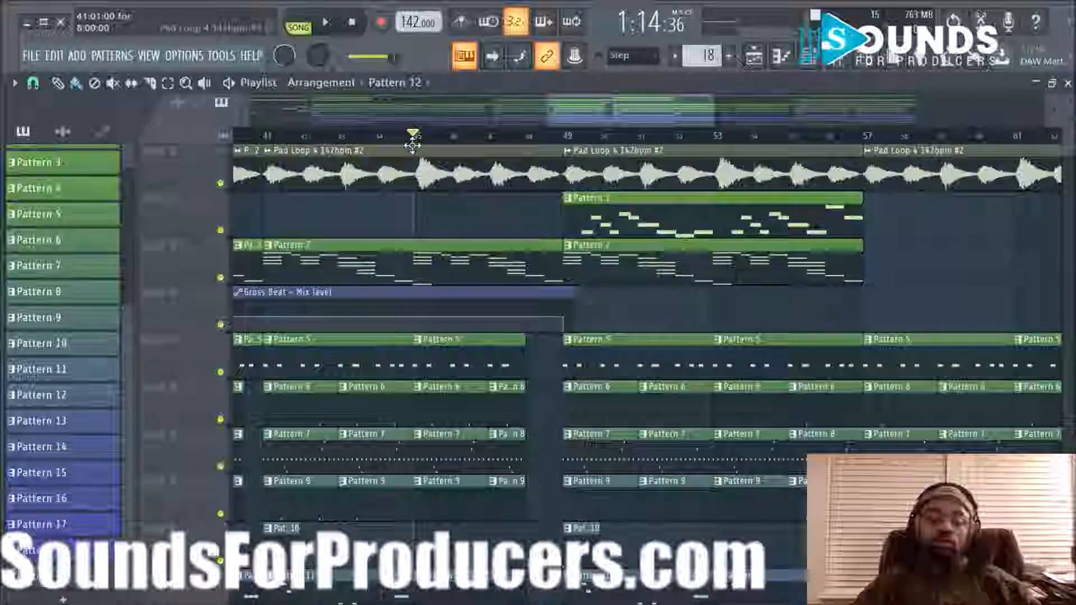
{"action": "scroll", "coordinate": [422, 142], "scroll_direction": "up", "scroll_amount": 3}
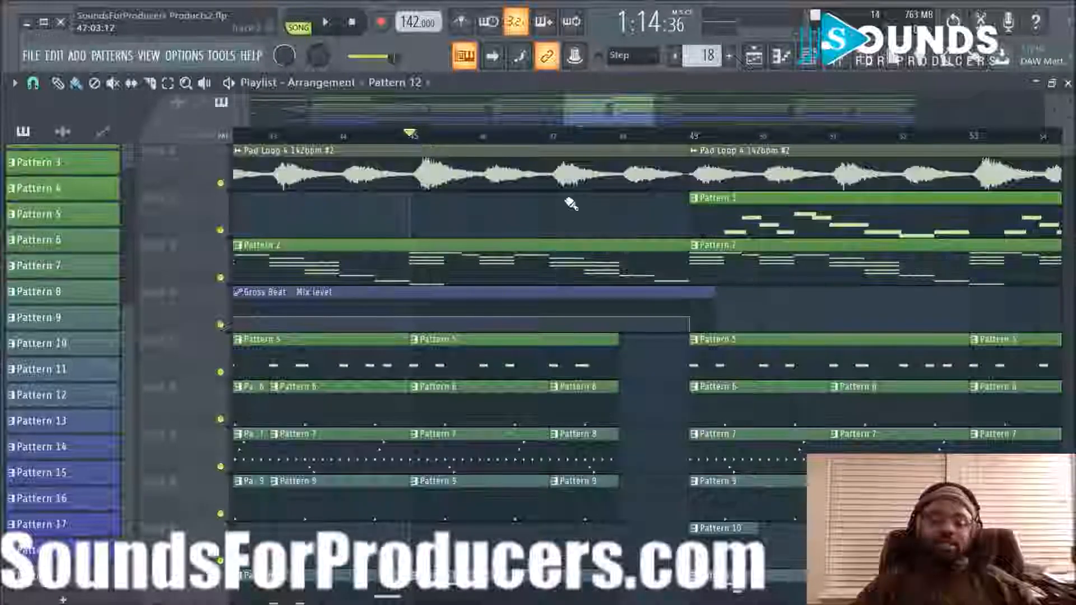
{"action": "scroll", "coordinate": [571, 142], "scroll_direction": "down", "scroll_amount": 3}
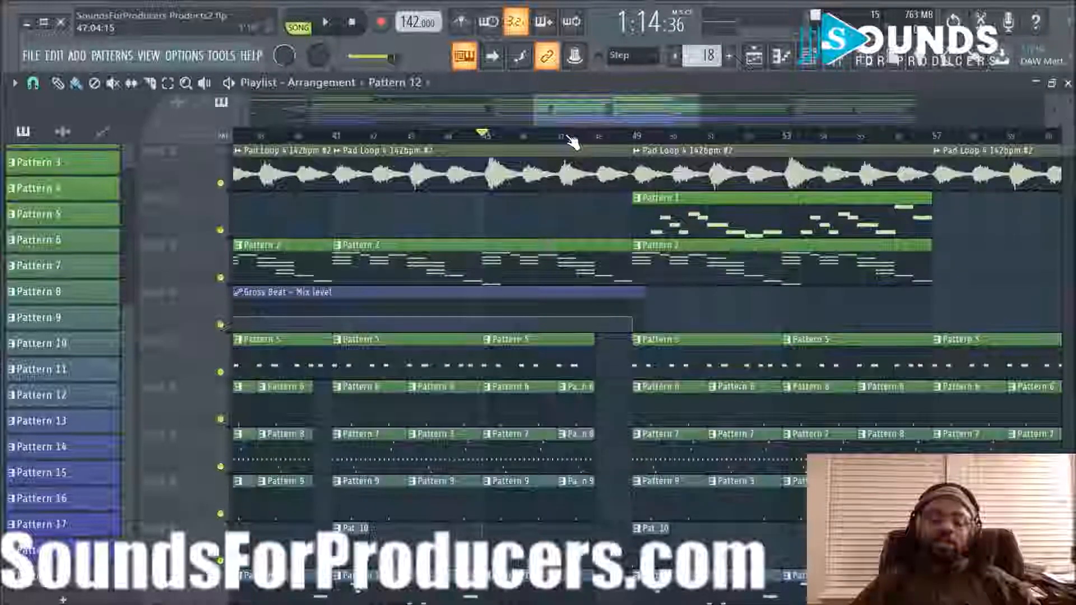
{"action": "scroll", "coordinate": [616, 144], "scroll_direction": "up", "scroll_amount": 2}
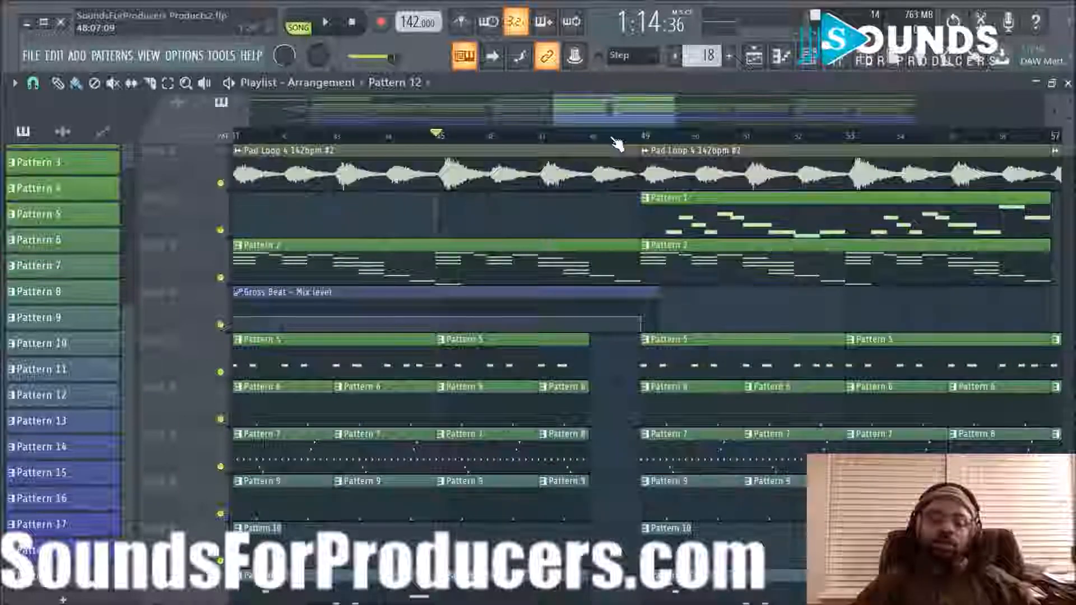
{"action": "key", "text": "space"}
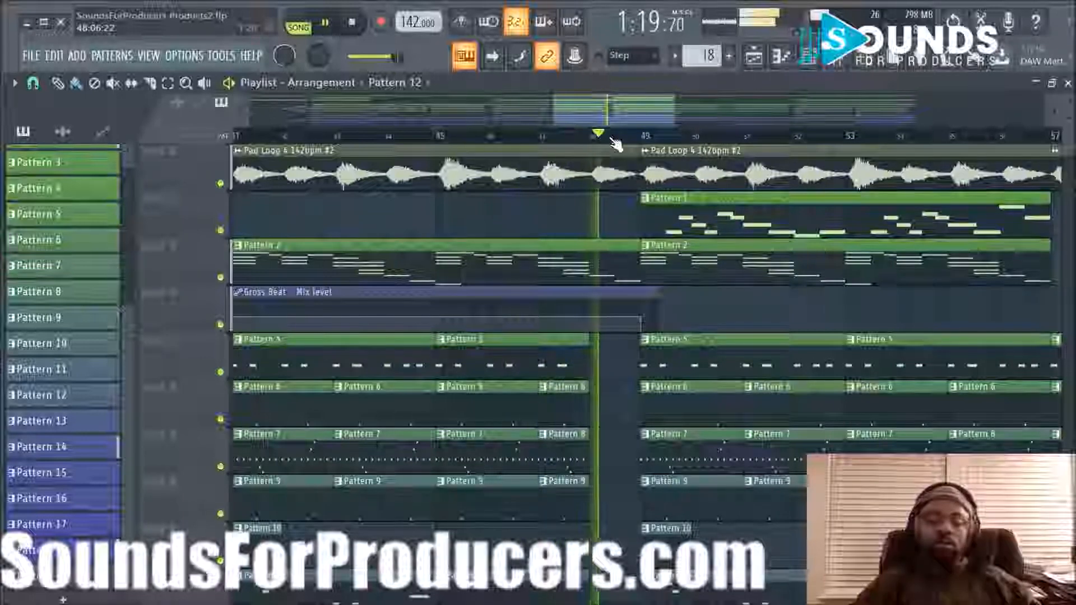
Step: Review all tracks of the duplicated section between bars 49 and 89 while it plays on to bar 57
{"action": "scroll", "coordinate": [617, 145], "scroll_direction": "down", "scroll_amount": 8}
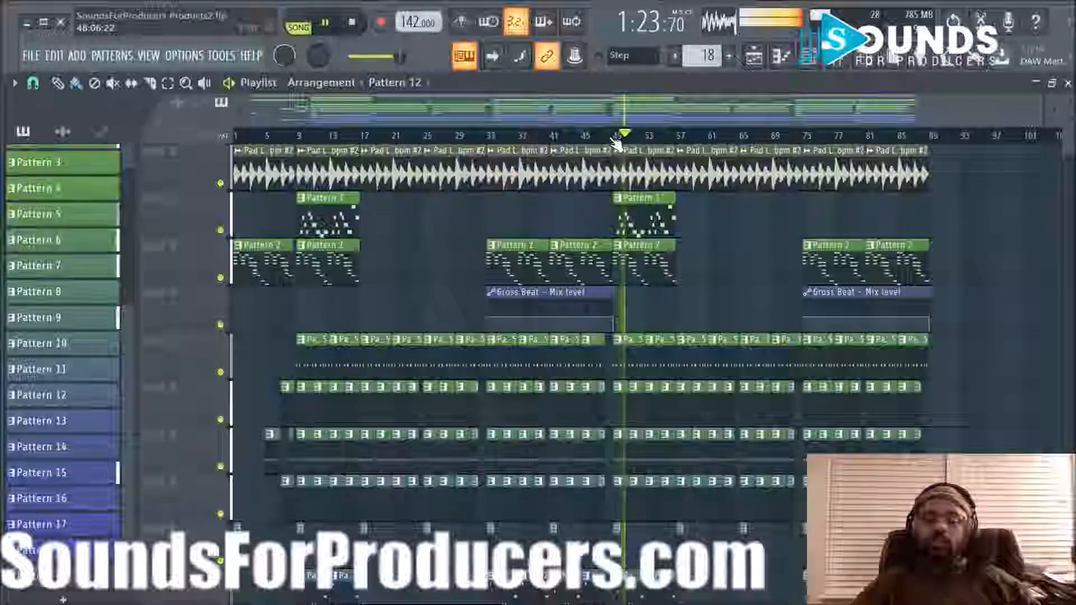
{"action": "scroll", "coordinate": [617, 145], "scroll_direction": "up", "scroll_amount": 3}
{"action": "left_click_drag", "start_coordinate": [610, 111], "coordinate": [765, 119]}
{"action": "scroll", "coordinate": [642, 231], "scroll_direction": "down", "scroll_amount": 7}
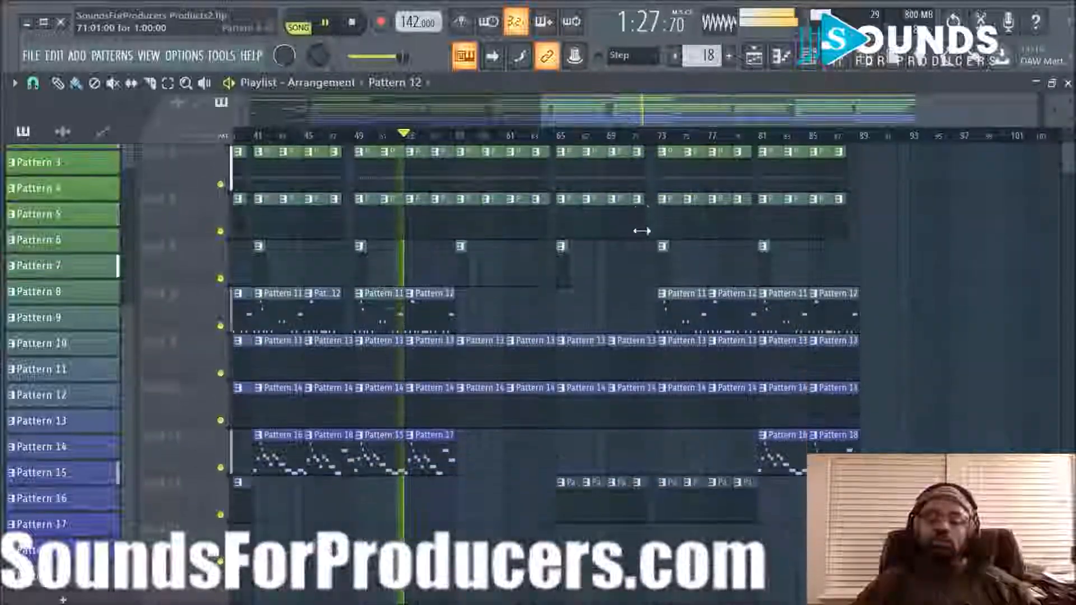
{"action": "scroll", "coordinate": [642, 230], "scroll_direction": "up", "scroll_amount": 7}
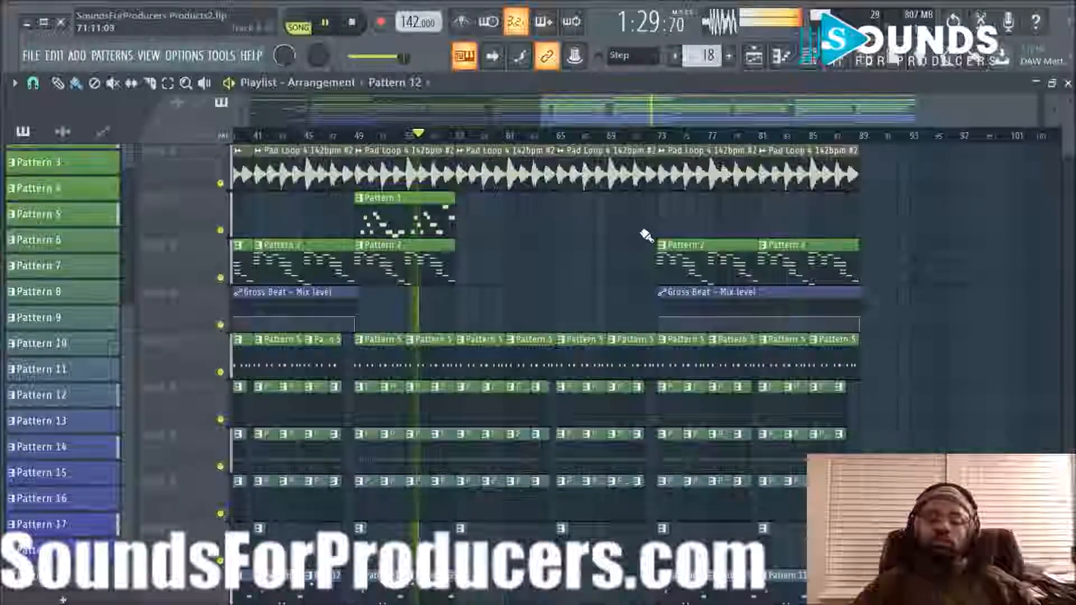
{"action": "scroll", "coordinate": [617, 233], "scroll_direction": "down", "scroll_amount": 3}
{"action": "scroll", "coordinate": [608, 234], "scroll_direction": "up", "scroll_amount": 3}
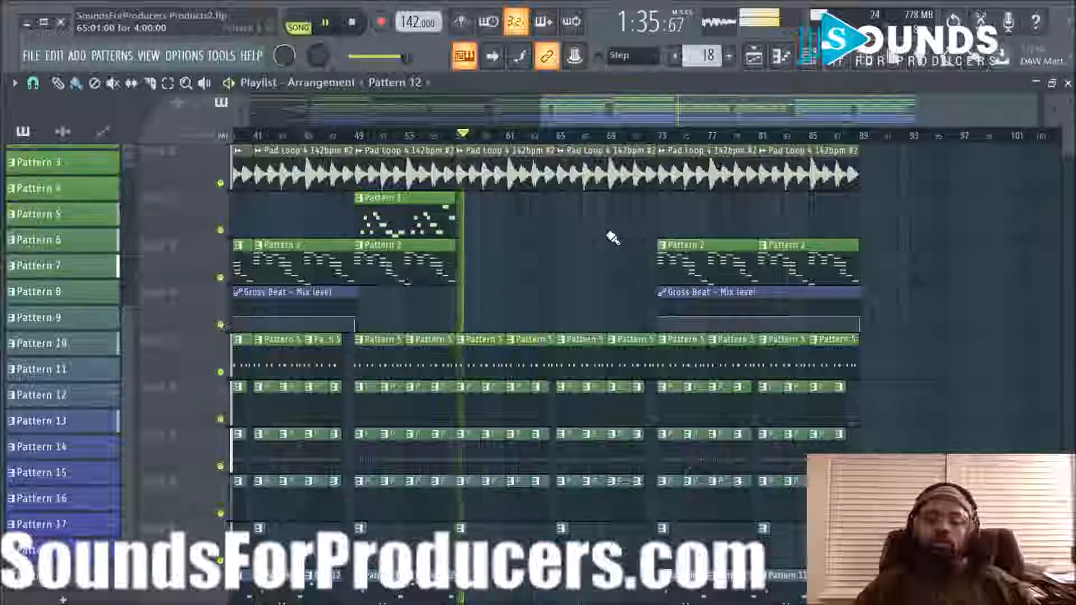
{"action": "key", "text": "space"}
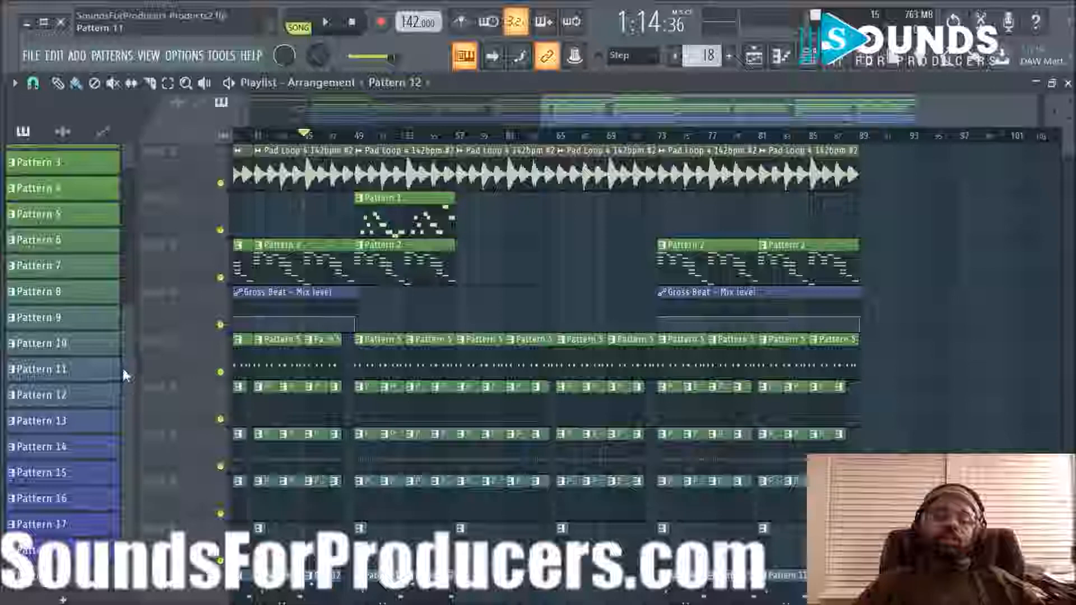
Step: Show the browser and look through the Scorpion's Sting Vol. 1 folder of the SoundsForProducers library
{"action": "scroll", "coordinate": [122, 365], "scroll_direction": "up", "scroll_amount": 2}
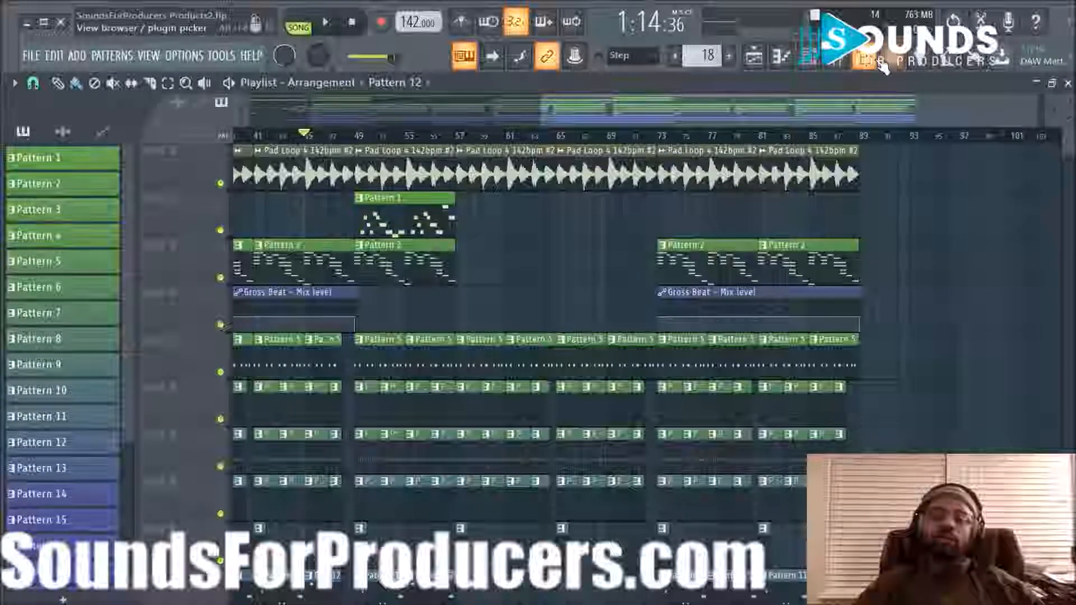
{"action": "left_click", "coordinate": [841, 60]}
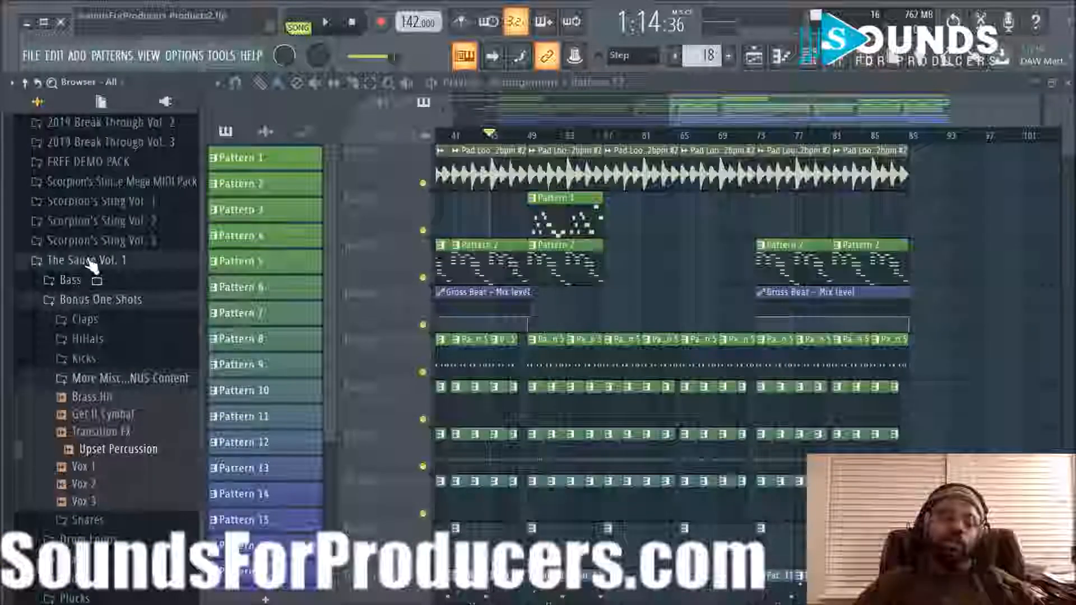
{"action": "left_click", "coordinate": [82, 205]}
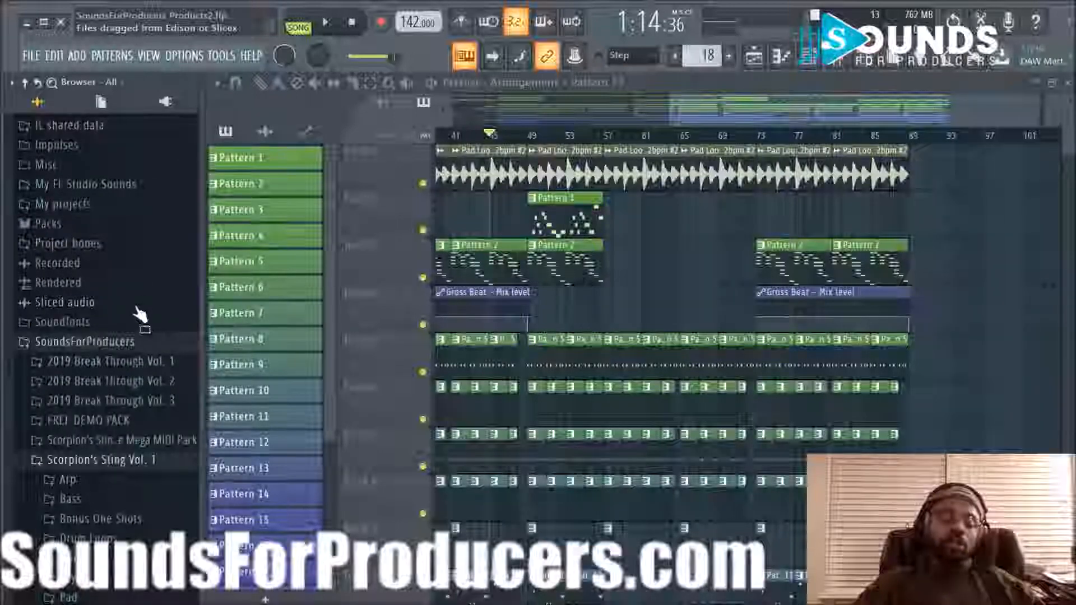
{"action": "scroll", "coordinate": [125, 387], "scroll_direction": "down", "scroll_amount": 3}
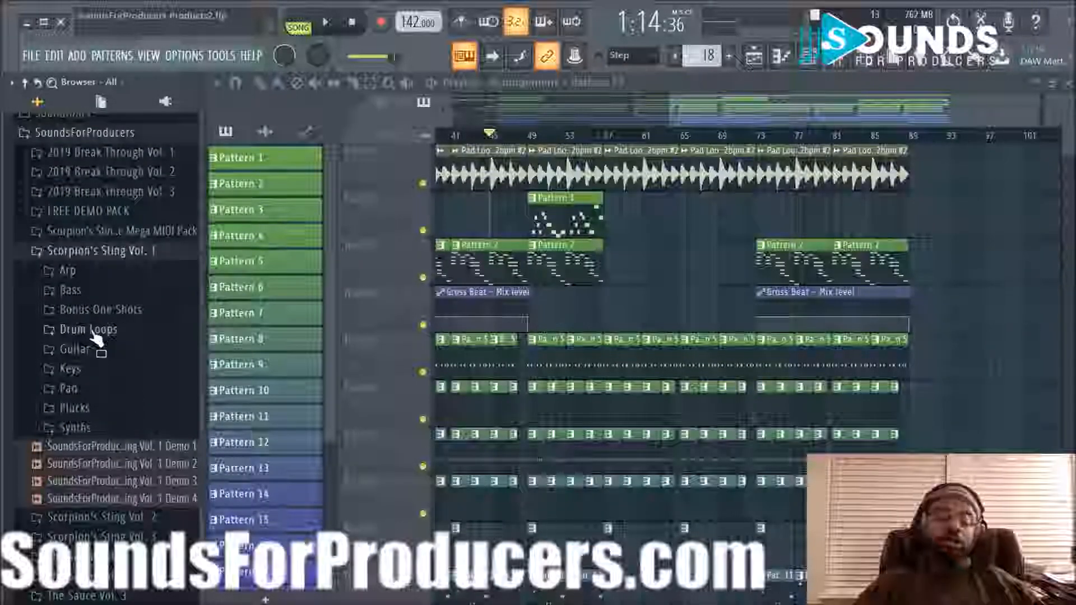
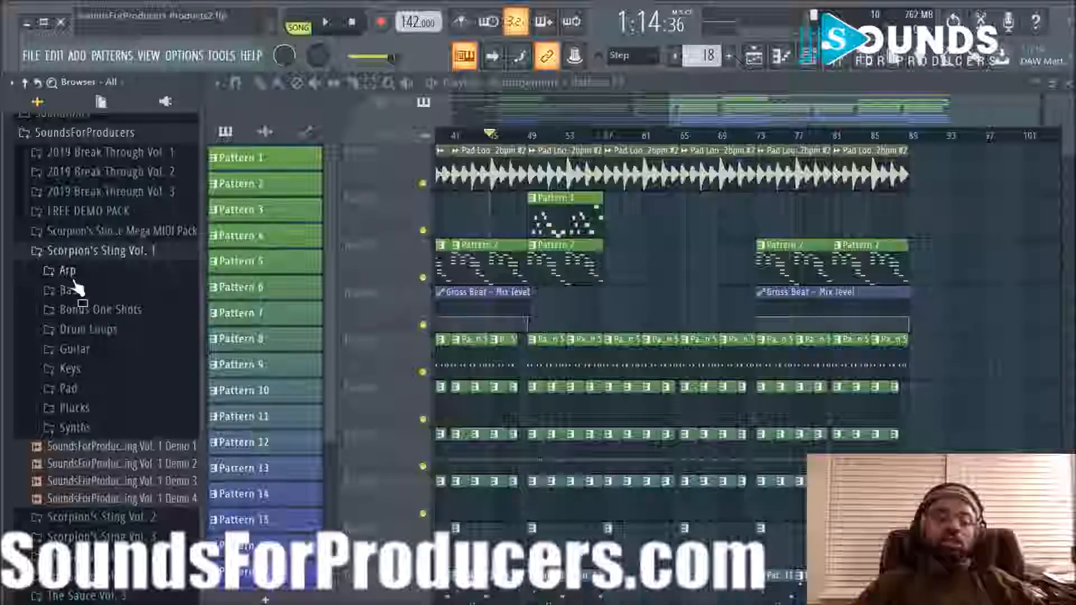
{"action": "left_click", "coordinate": [83, 258]}
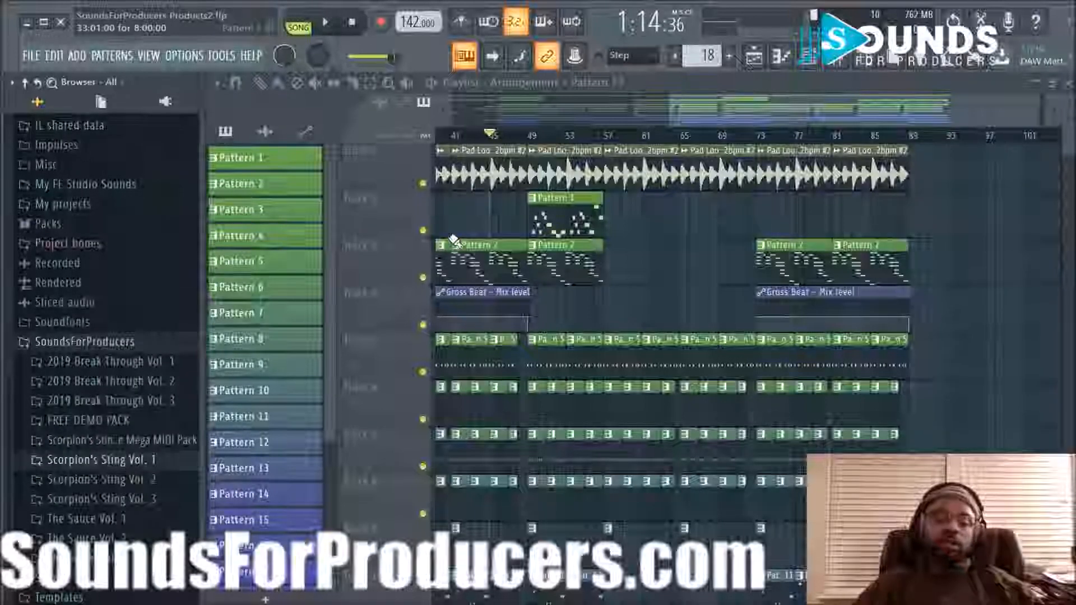
Step: Locate Pad Loop 4 142bpm in the Pad folder of Scorpion's Sting Vol. 1, and hide the browser
{"action": "scroll", "coordinate": [583, 140], "scroll_direction": "up", "scroll_amount": 2}
{"action": "scroll", "coordinate": [583, 140], "scroll_direction": "up", "scroll_amount": 3}
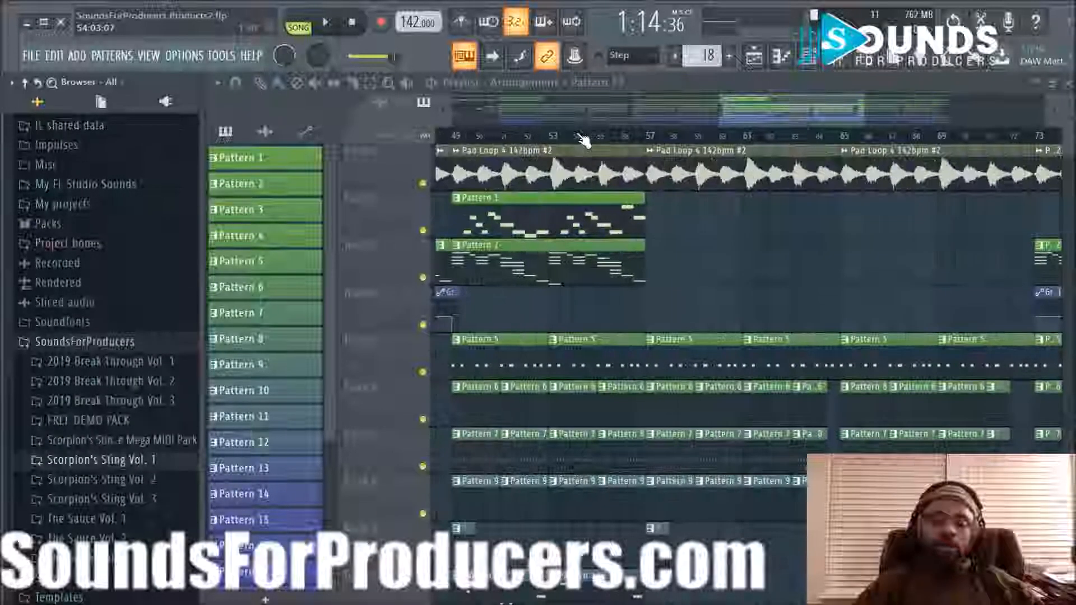
{"action": "scroll", "coordinate": [583, 140], "scroll_direction": "down", "scroll_amount": 2}
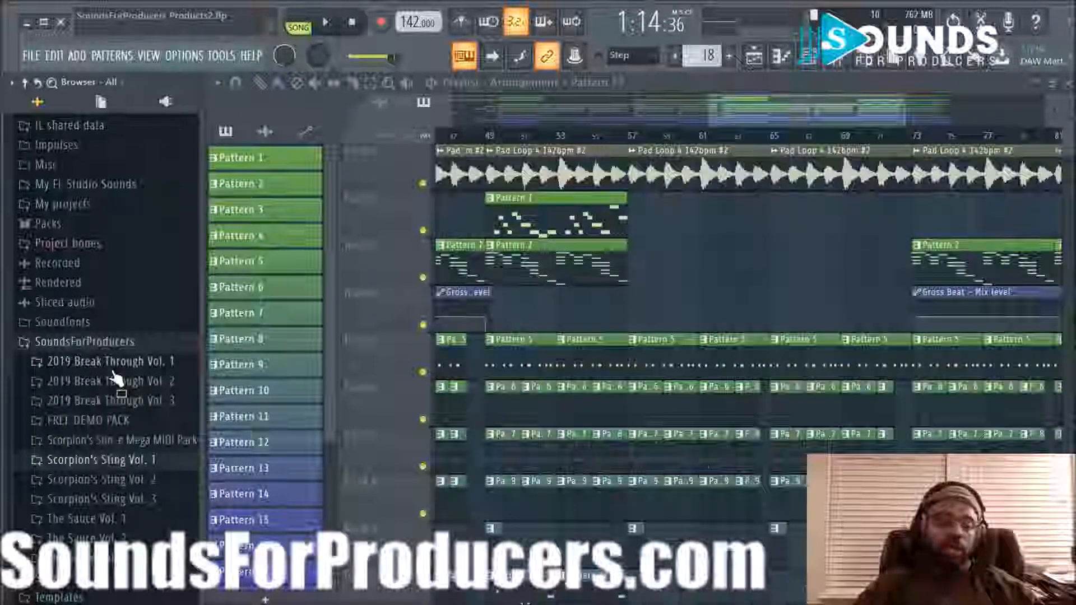
{"action": "left_click", "coordinate": [105, 459]}
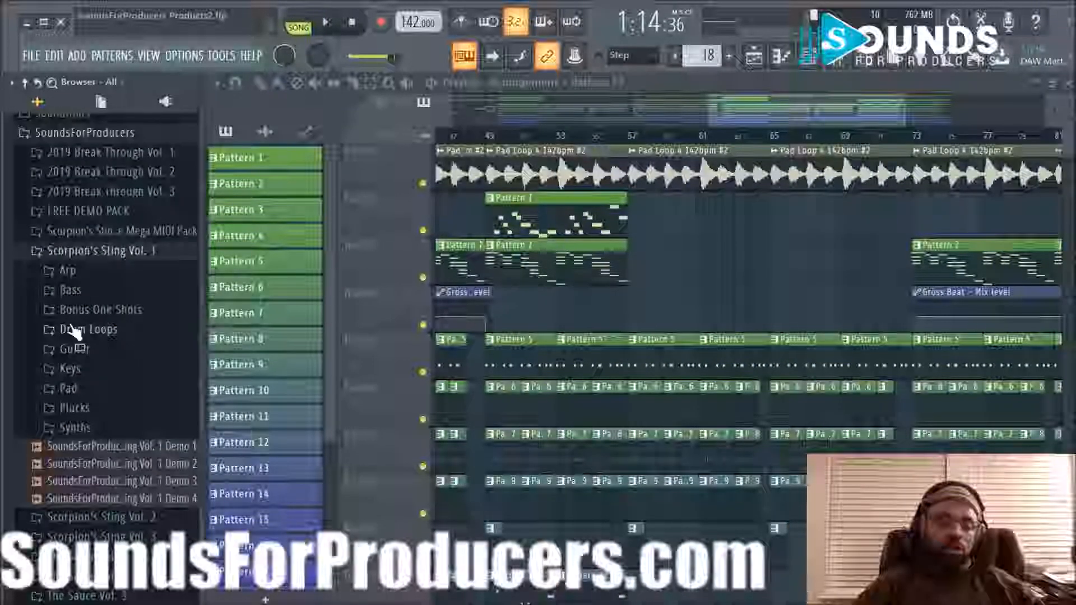
{"action": "left_click", "coordinate": [70, 389]}
{"action": "left_click", "coordinate": [124, 479]}
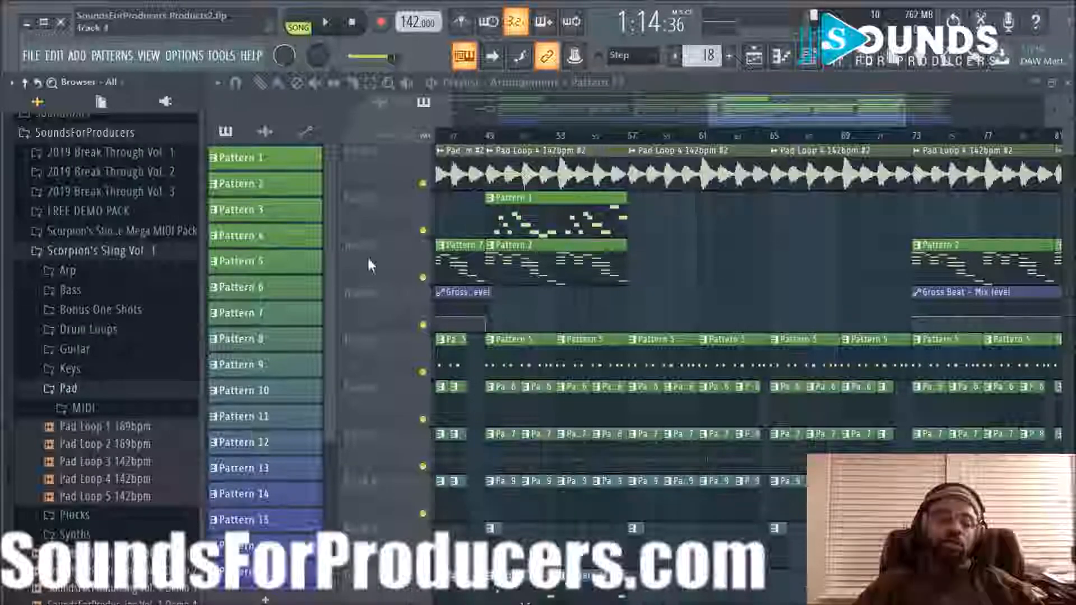
{"action": "left_click", "coordinate": [94, 481]}
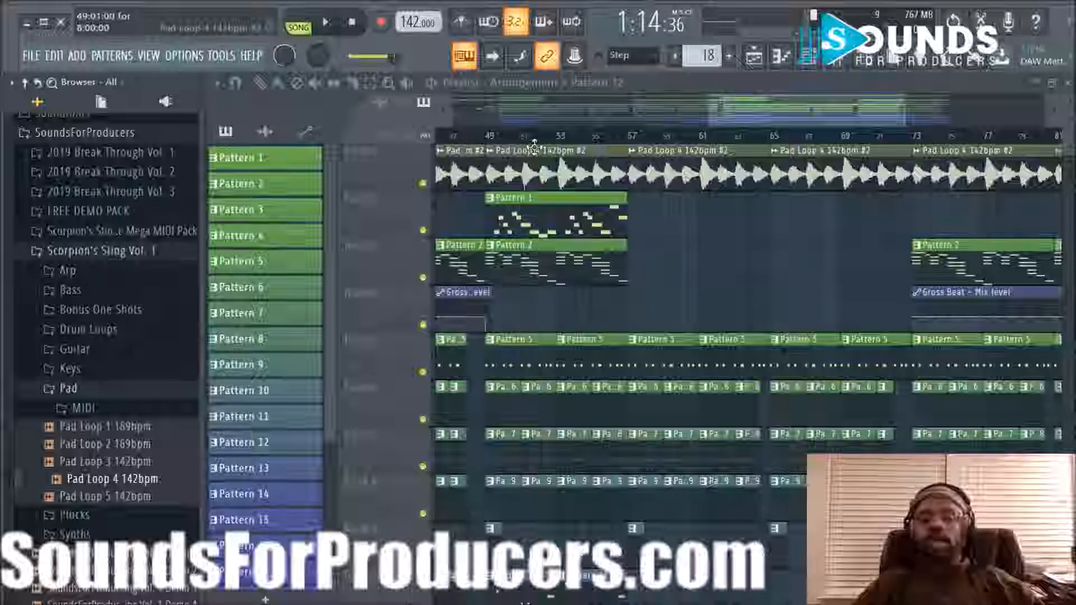
{"action": "left_click", "coordinate": [864, 63]}
{"action": "left_click", "coordinate": [864, 63]}
{"action": "left_click", "coordinate": [864, 63]}
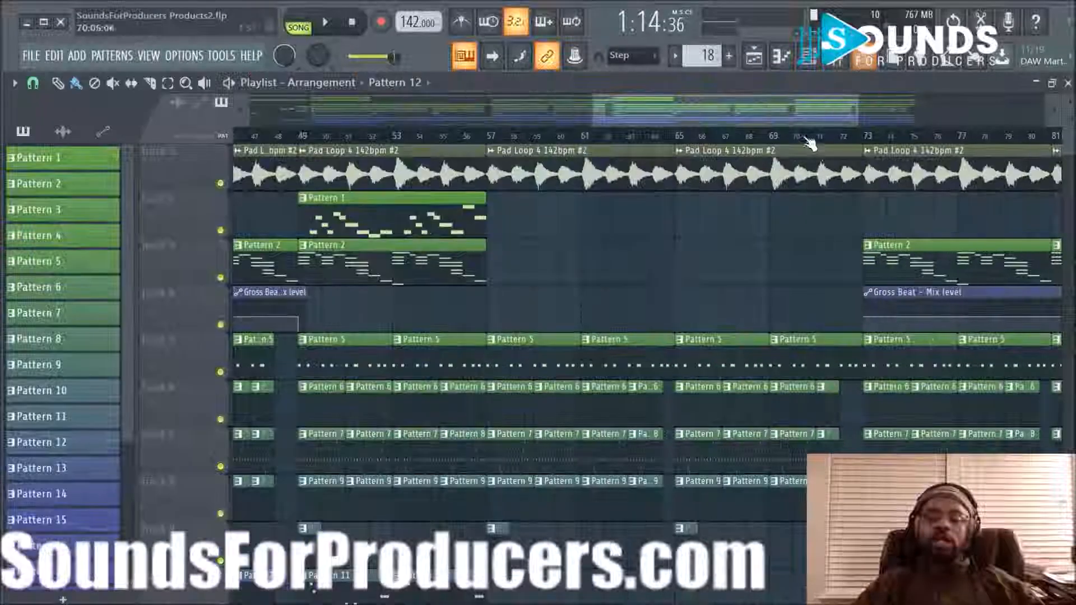
Step: Compare the earlier sections with the duplicated bars 49 to 89, placing the playback position near bar 54
{"action": "scroll", "coordinate": [815, 134], "scroll_direction": "down", "scroll_amount": 4}
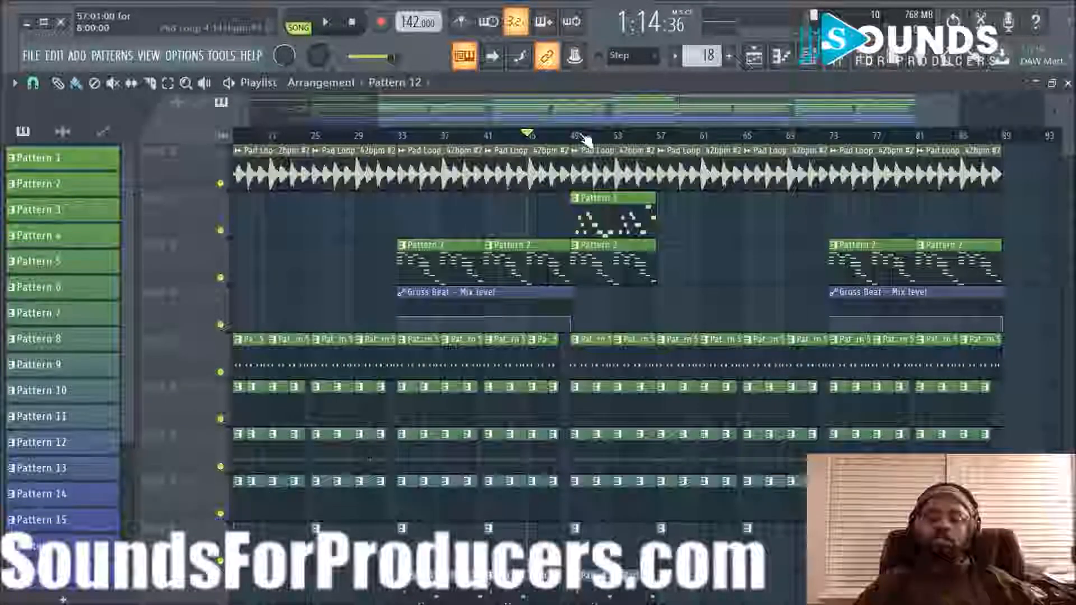
{"action": "left_click_drag", "start_coordinate": [664, 118], "coordinate": [767, 119]}
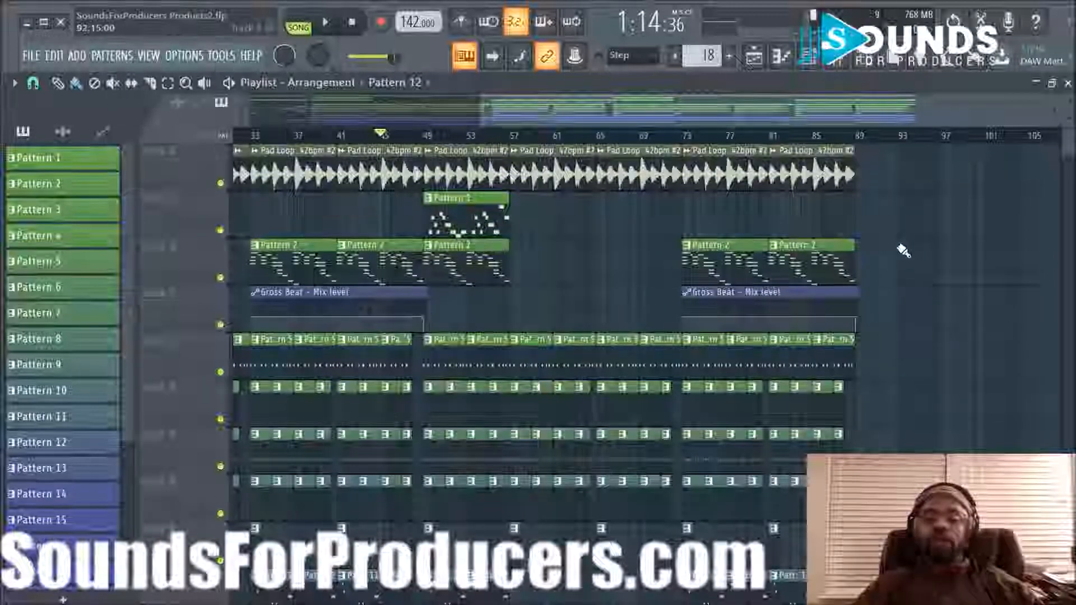
{"action": "scroll", "coordinate": [1000, 284], "scroll_direction": "down", "scroll_amount": 5}
{"action": "scroll", "coordinate": [1000, 287], "scroll_direction": "up", "scroll_amount": 4}
{"action": "scroll", "coordinate": [1001, 287], "scroll_direction": "up", "scroll_amount": 1}
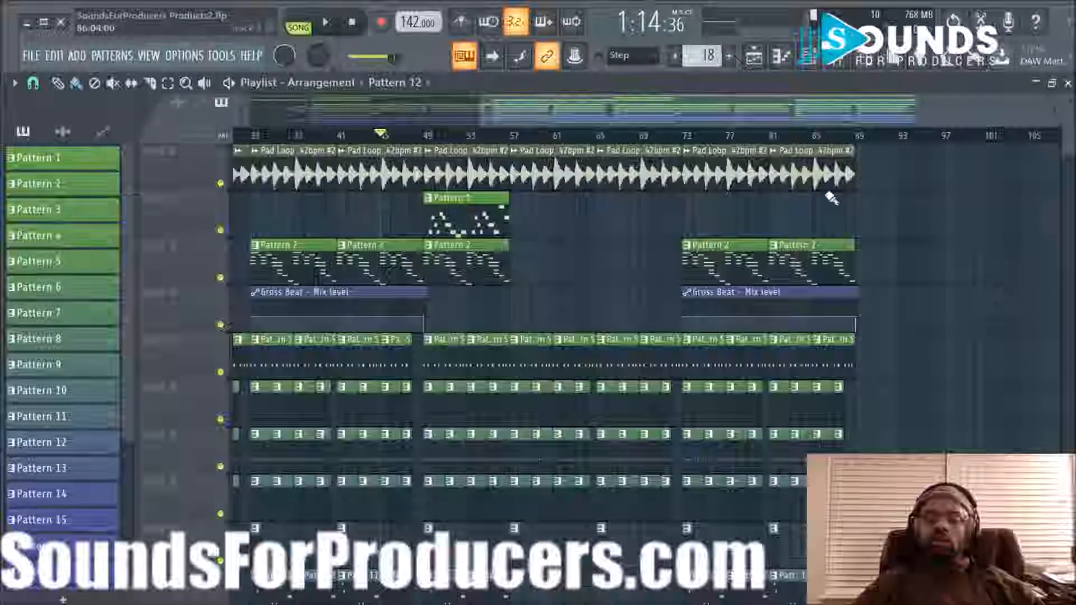
{"action": "left_click", "coordinate": [493, 136]}
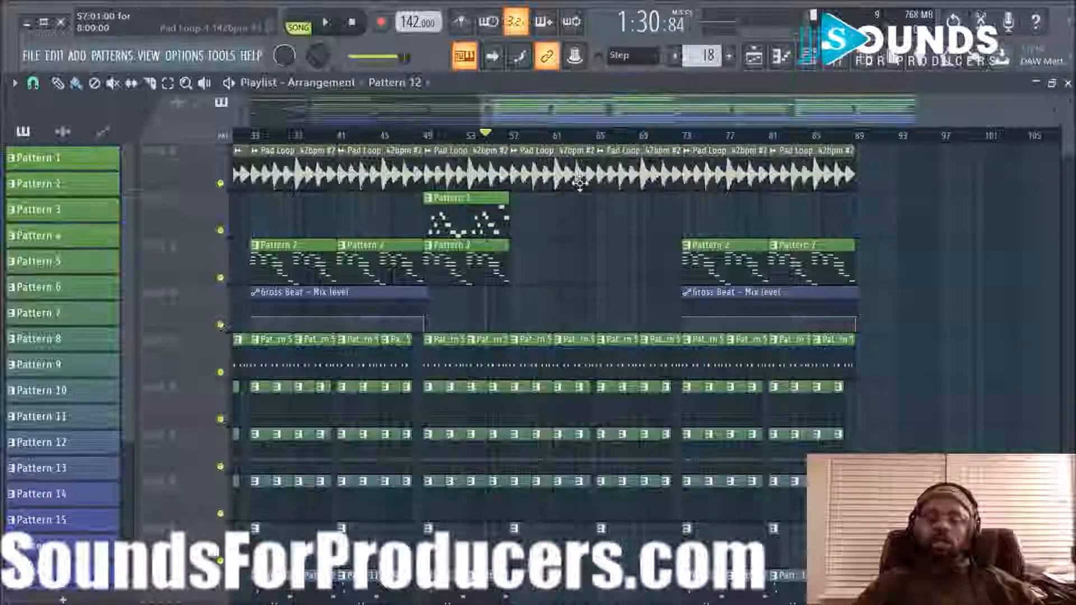
{"action": "scroll", "coordinate": [560, 137], "scroll_direction": "up", "scroll_amount": 2}
{"action": "left_click_drag", "start_coordinate": [644, 117], "coordinate": [503, 136]}
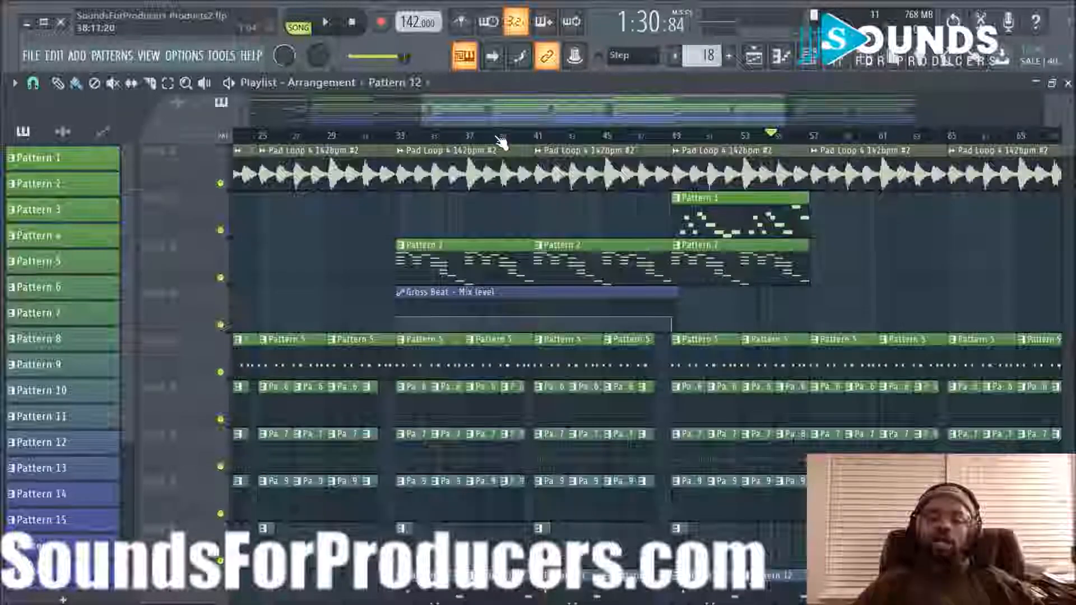
{"action": "scroll", "coordinate": [501, 138], "scroll_direction": "down", "scroll_amount": 4}
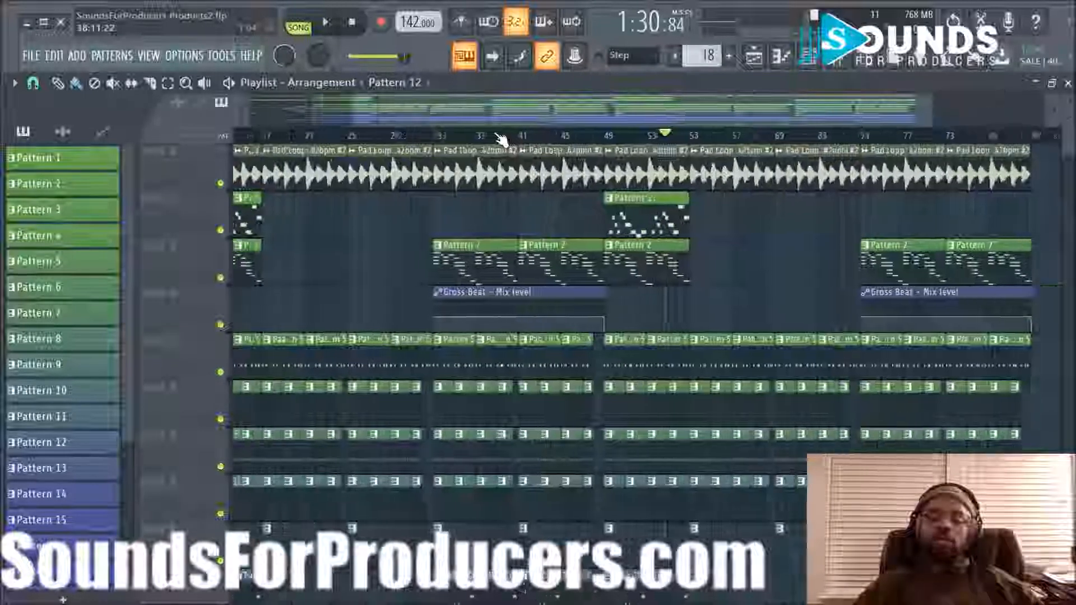
{"action": "scroll", "coordinate": [499, 138], "scroll_direction": "up", "scroll_amount": 4}
{"action": "left_click_drag", "start_coordinate": [496, 114], "coordinate": [596, 115]}
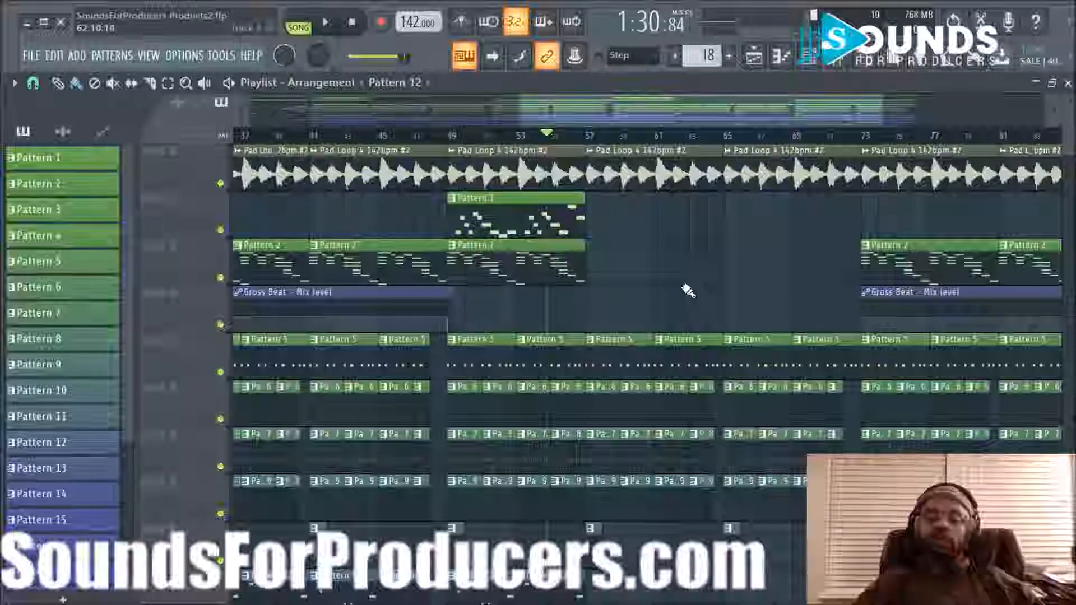
{"action": "scroll", "coordinate": [590, 140], "scroll_direction": "down", "scroll_amount": 2}
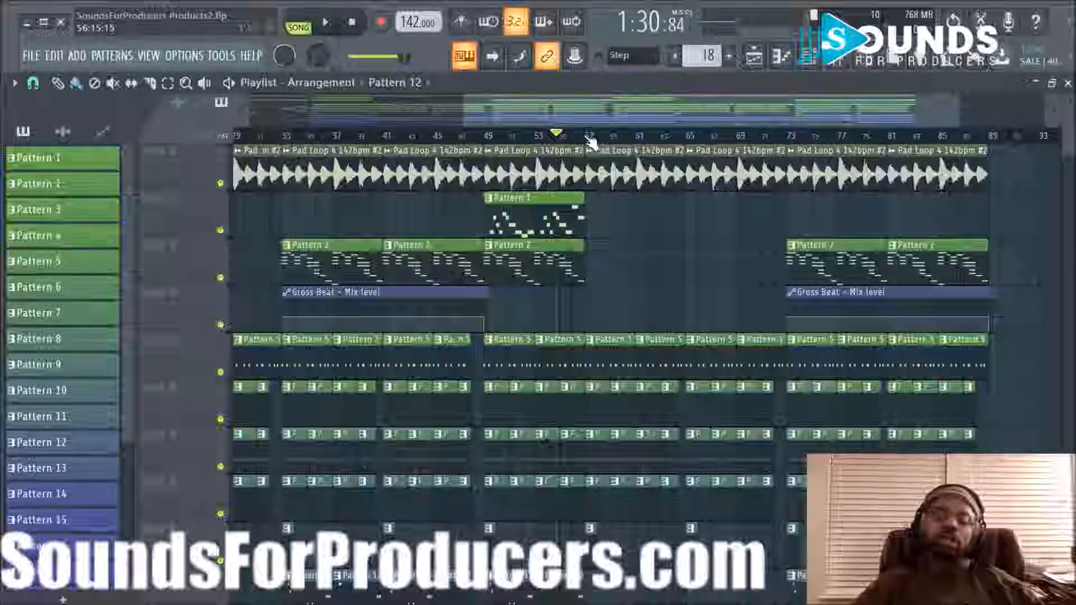
{"action": "left_click_drag", "start_coordinate": [533, 113], "coordinate": [379, 118]}
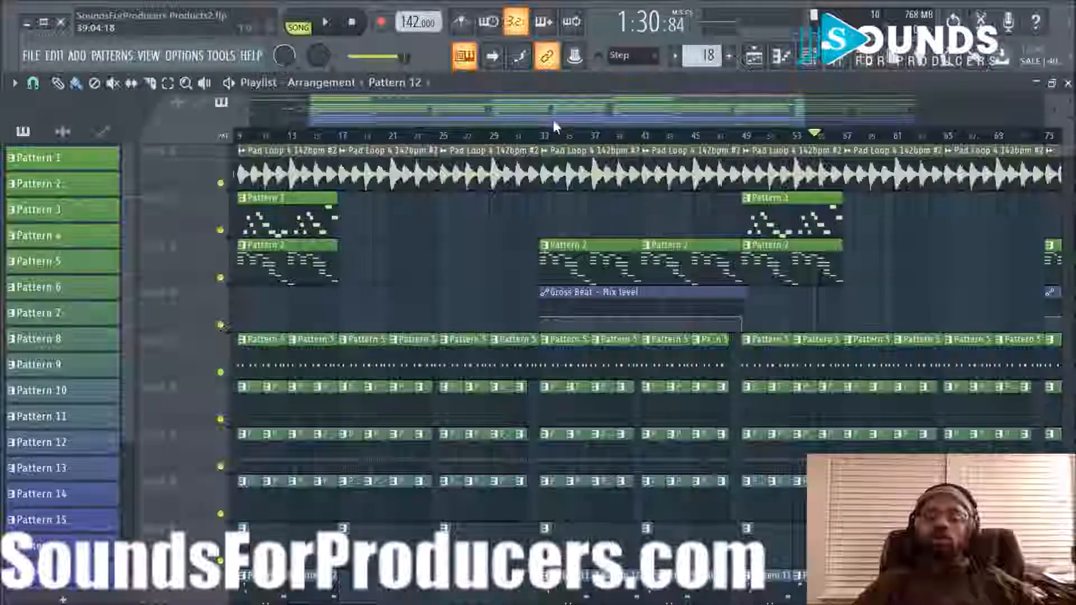
{"action": "left_click_drag", "start_coordinate": [526, 115], "coordinate": [713, 115]}
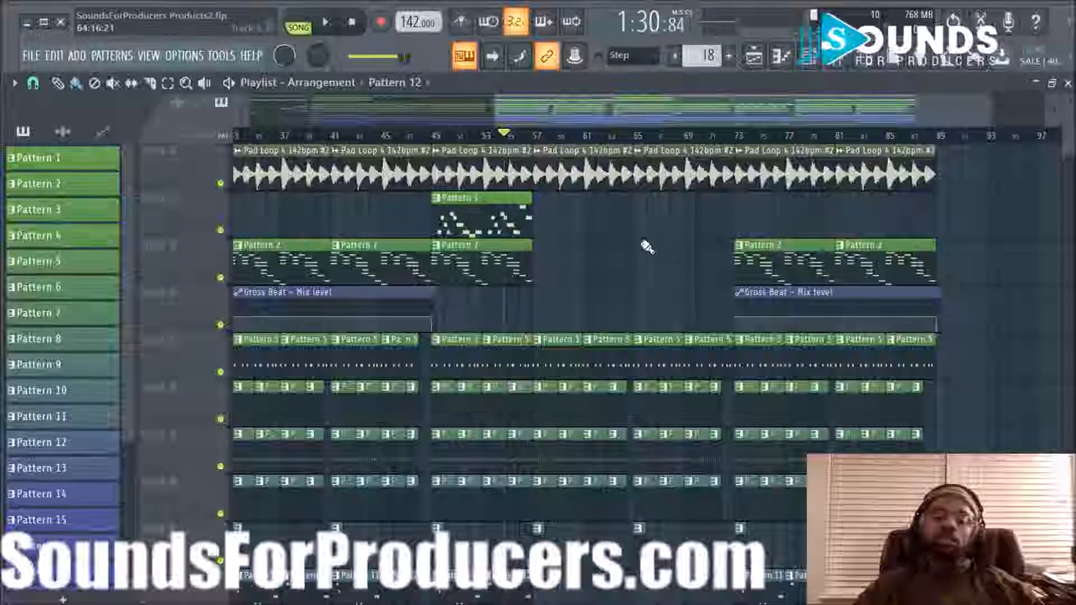
{"action": "scroll", "coordinate": [637, 119], "scroll_direction": "up", "scroll_amount": 2}
{"action": "left_click_drag", "start_coordinate": [637, 116], "coordinate": [663, 109]}
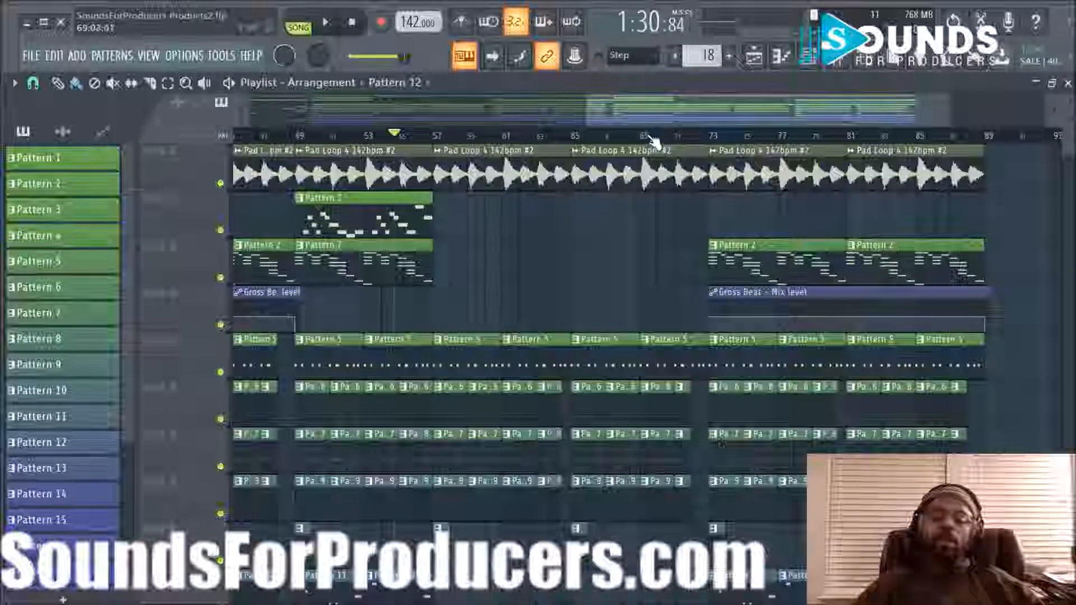
{"action": "scroll", "coordinate": [651, 138], "scroll_direction": "down", "scroll_amount": 3}
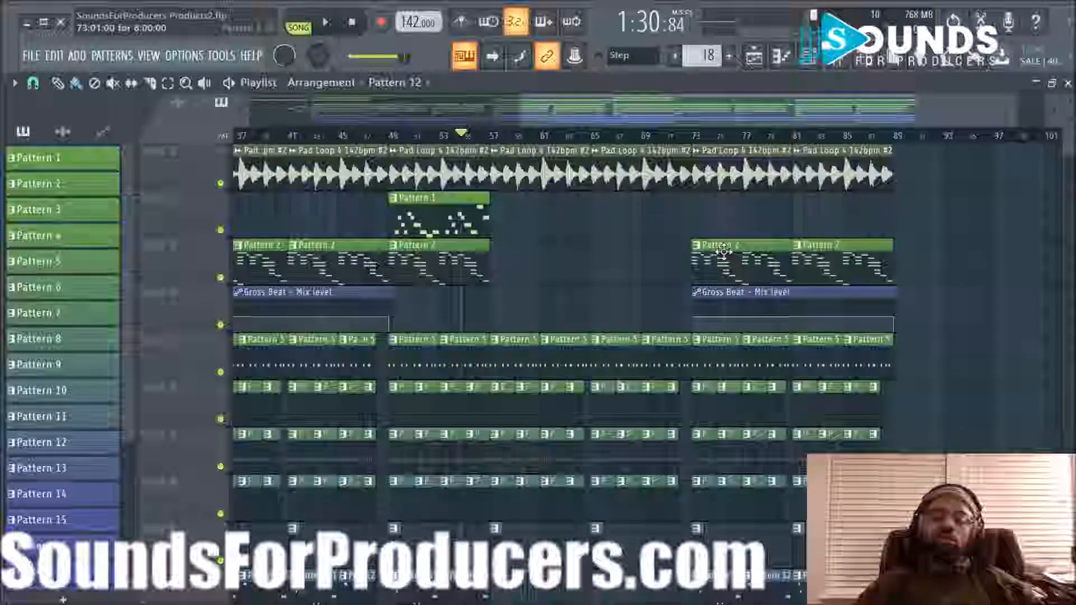
Step: Play from near bar 54 past bar 57 to hear the transition into the section without Patterns 1 and 2
{"action": "key", "text": "space"}
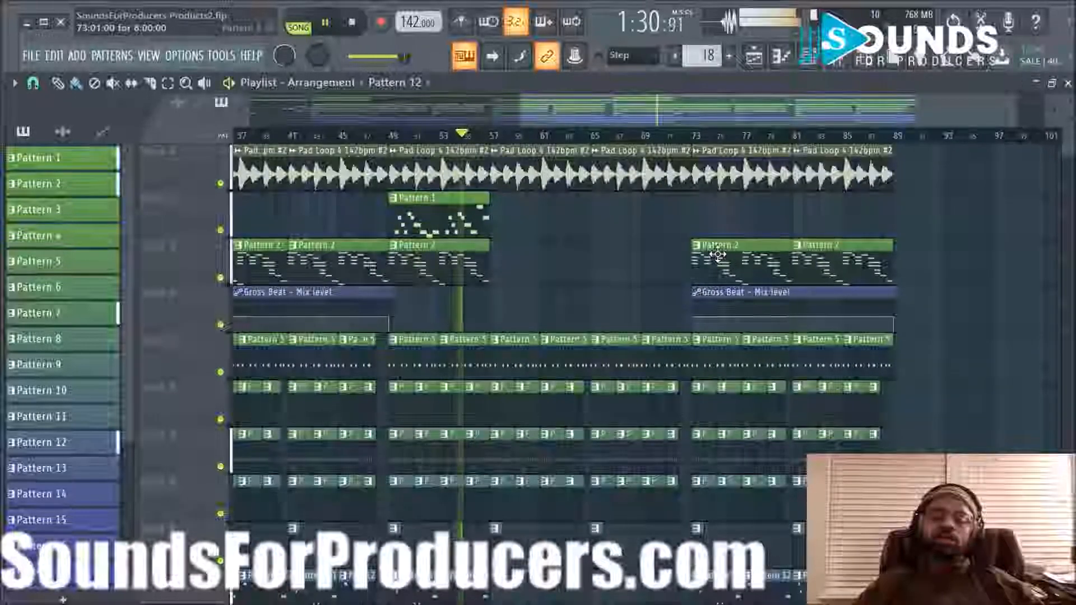
{"action": "scroll", "coordinate": [616, 241], "scroll_direction": "down", "scroll_amount": 1}
{"action": "scroll", "coordinate": [616, 242], "scroll_direction": "up", "scroll_amount": 1}
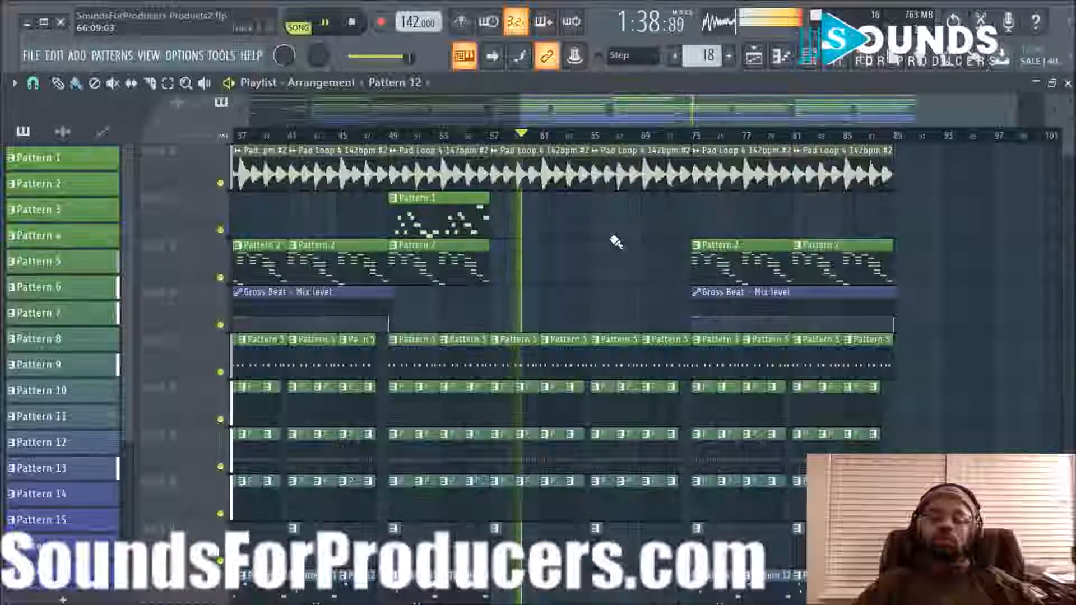
{"action": "key", "text": "space"}
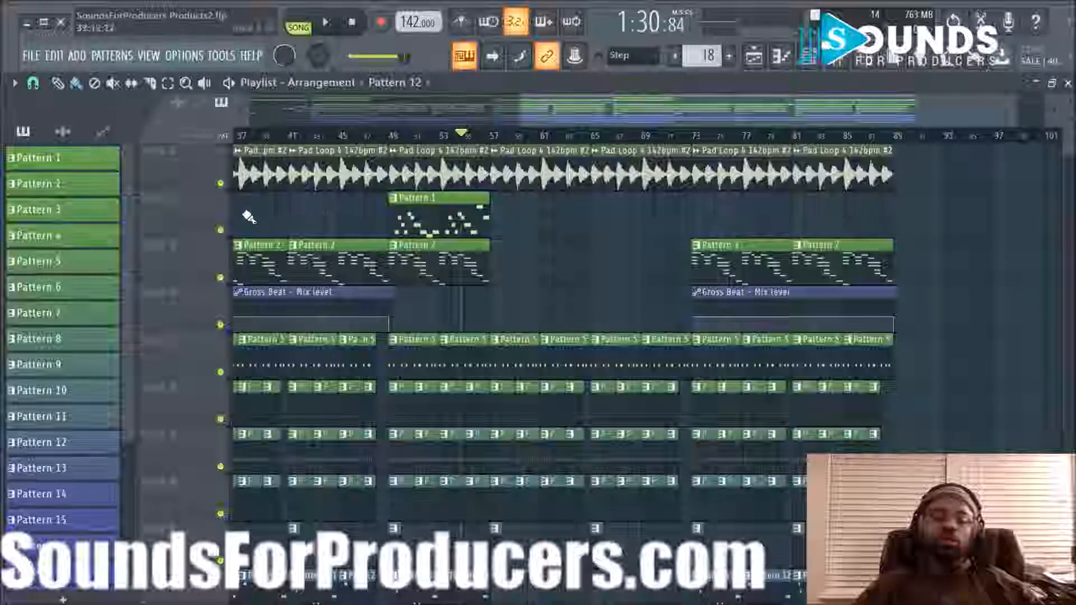
Step: Insert an empty track above the Pattern 1 track and select bars 57 to 73 on the timeline
{"action": "right_click", "coordinate": [217, 206]}
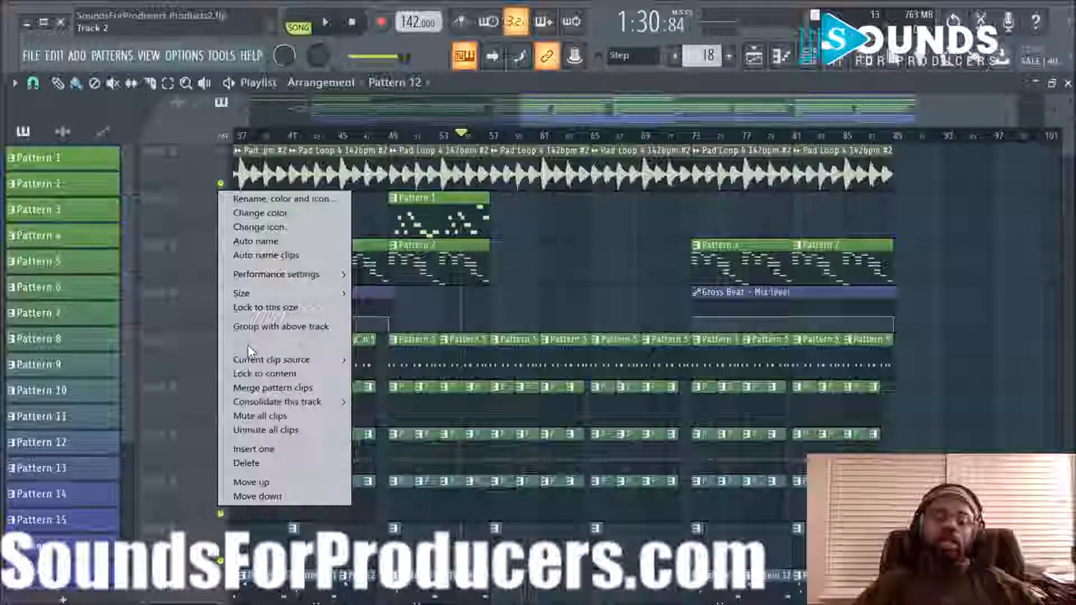
{"action": "left_click", "coordinate": [263, 449]}
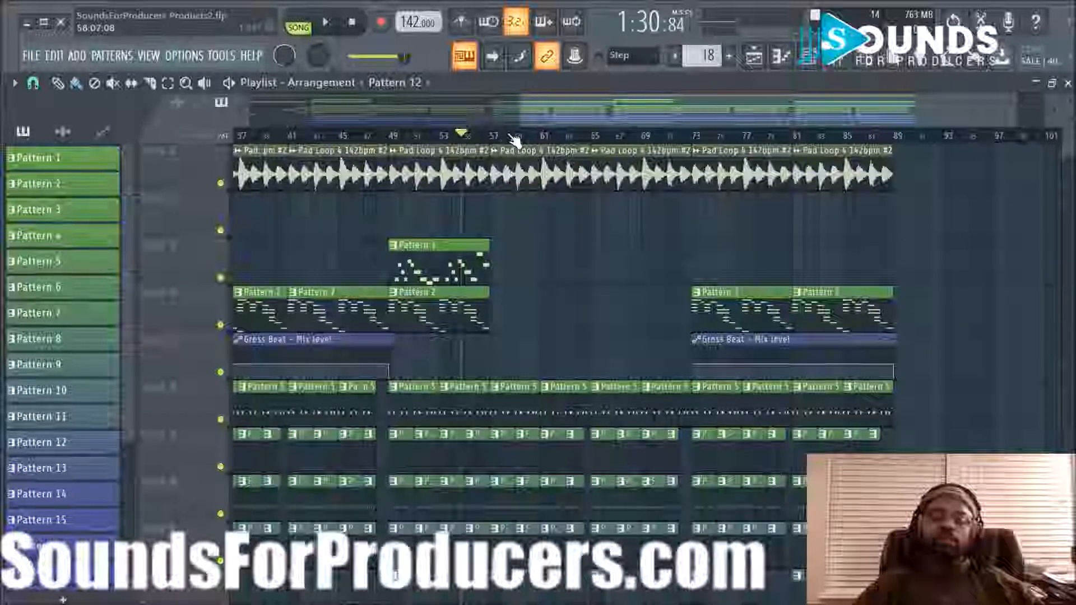
{"action": "scroll", "coordinate": [502, 219], "scroll_direction": "up", "scroll_amount": 3}
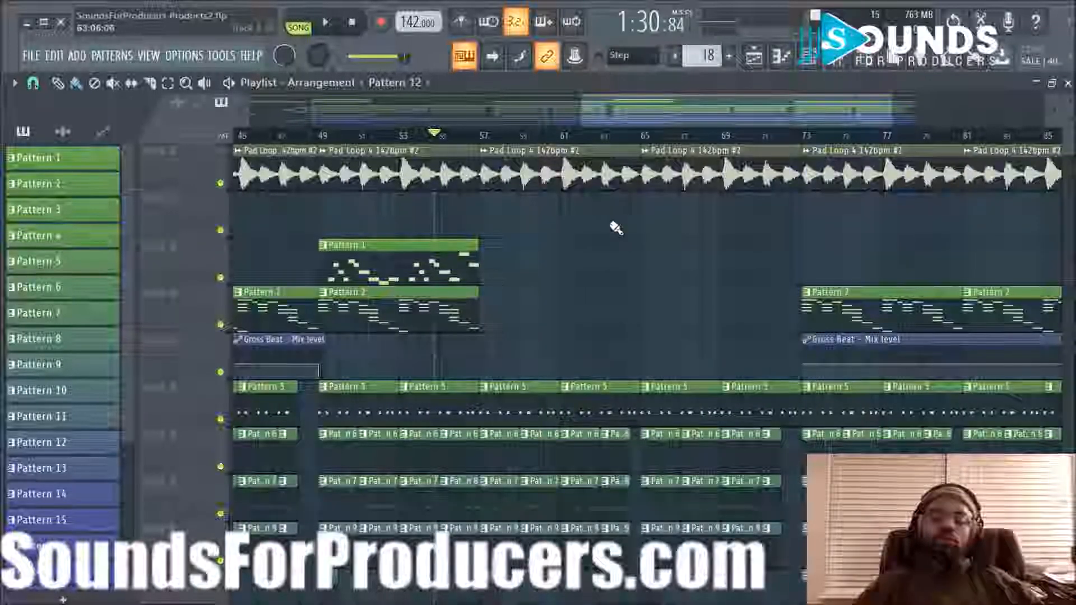
{"action": "left_click", "coordinate": [481, 137]}
{"action": "left_click_drag", "start_coordinate": [481, 136], "coordinate": [802, 140]}
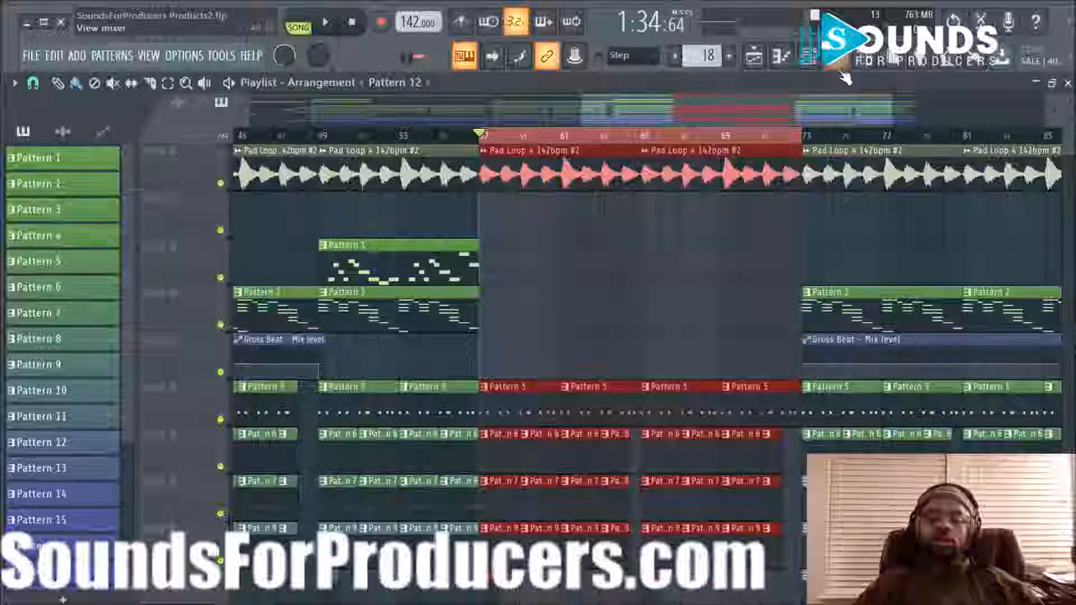
Step: Load the HalfTime effect into slot 2 of the Pad Loop mixer track
{"action": "left_click", "coordinate": [837, 58]}
{"action": "left_click", "coordinate": [753, 58]}
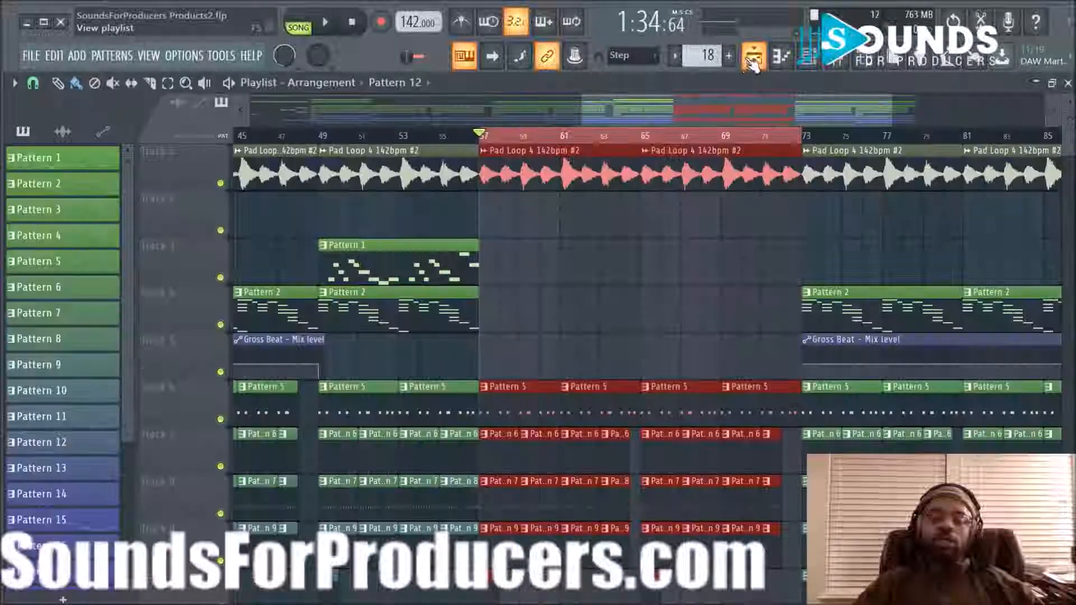
{"action": "left_click", "coordinate": [838, 58]}
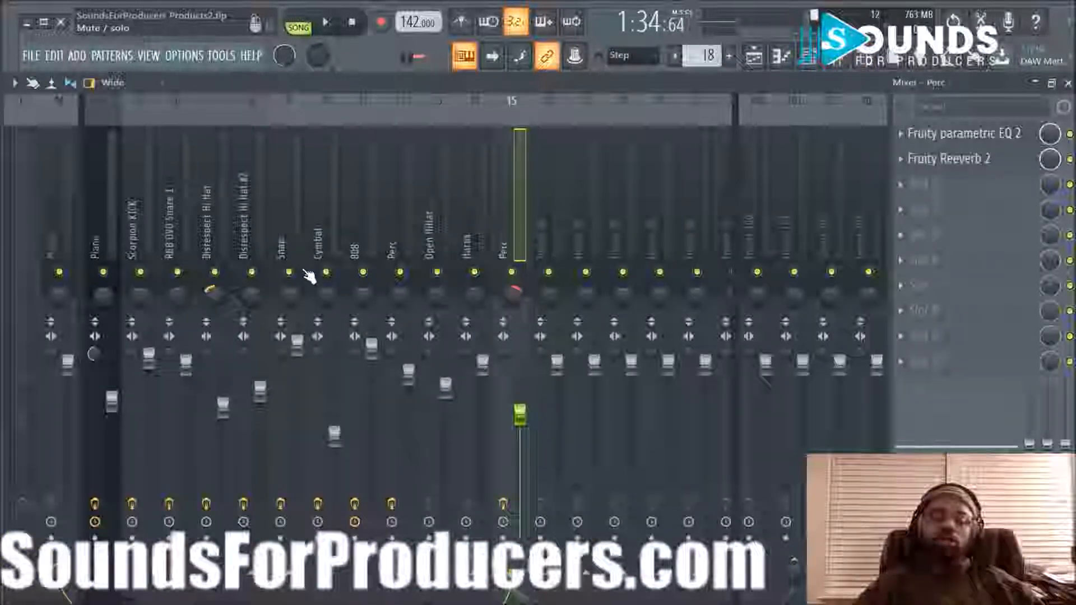
{"action": "left_click", "coordinate": [136, 192]}
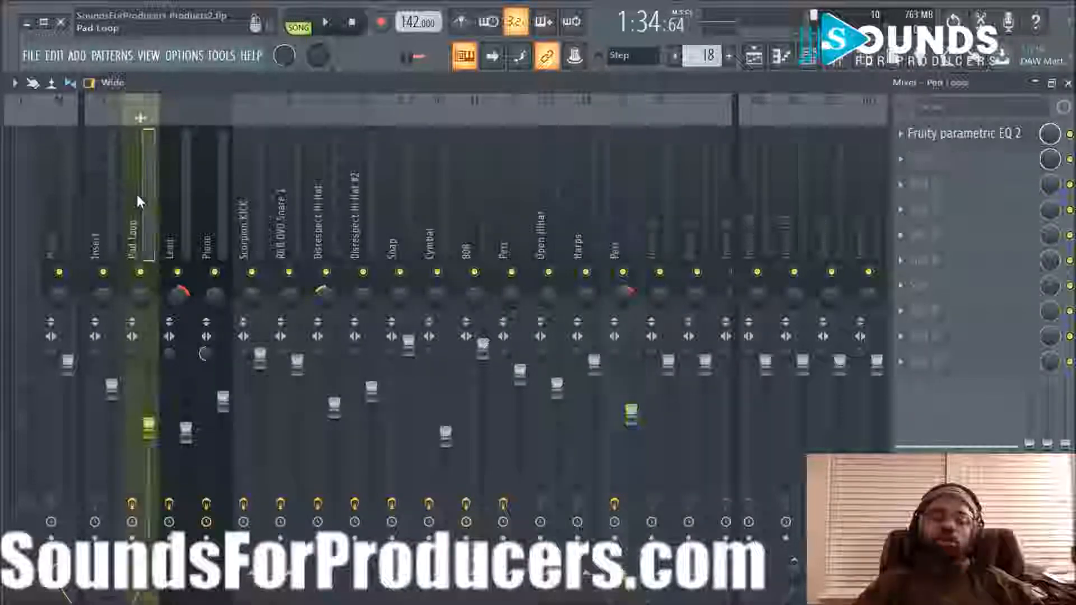
{"action": "left_click", "coordinate": [913, 161]}
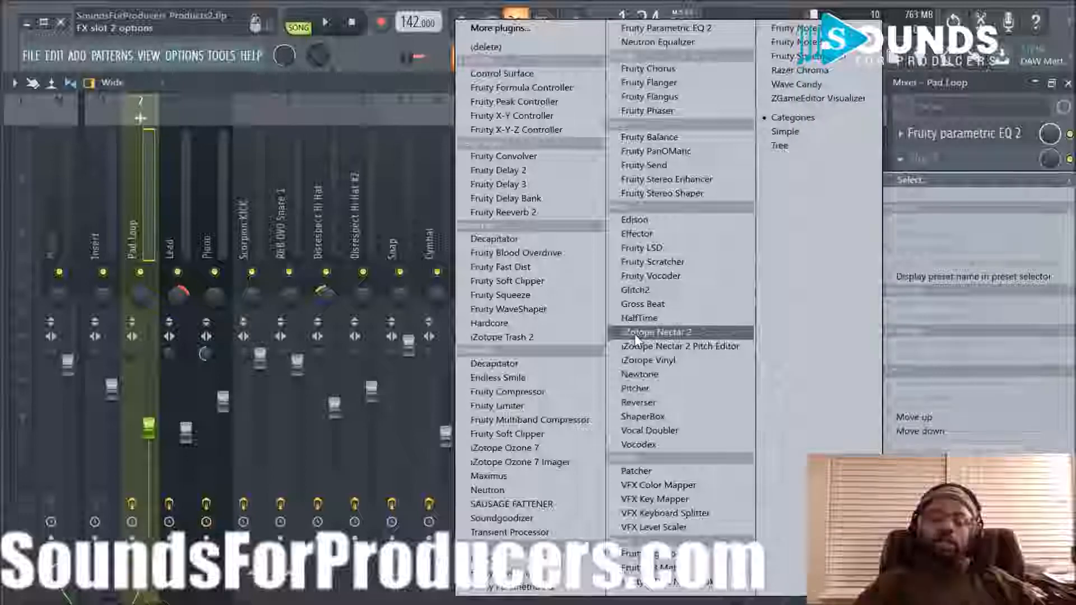
{"action": "left_click", "coordinate": [637, 318]}
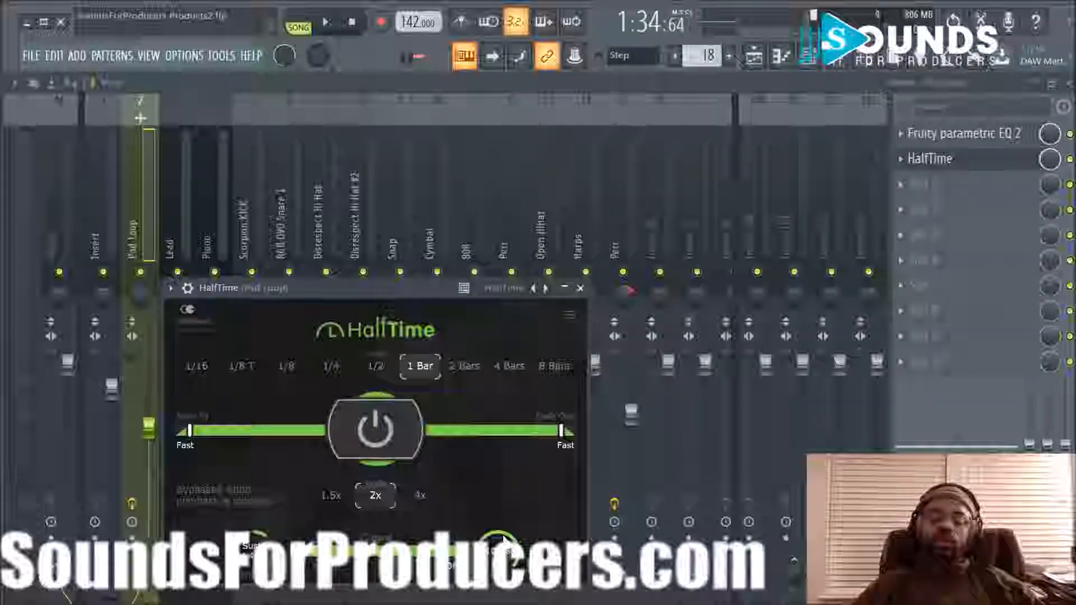
Step: Audition HalfTime on the pad loop over bars 57 to 73 and set its time division to 1/2
{"action": "key", "text": "space"}
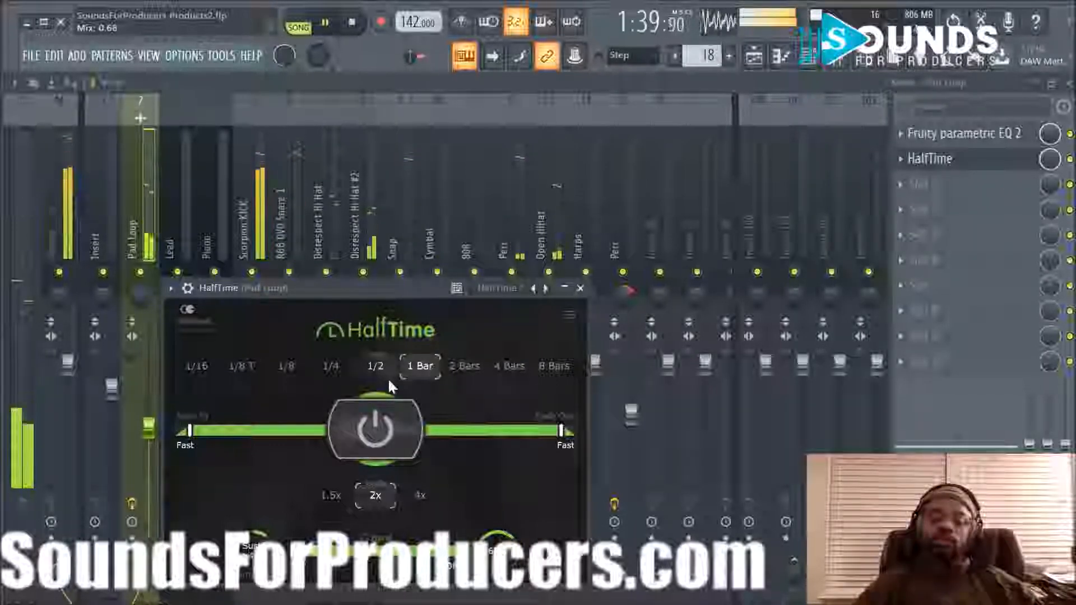
{"action": "key", "text": "space"}
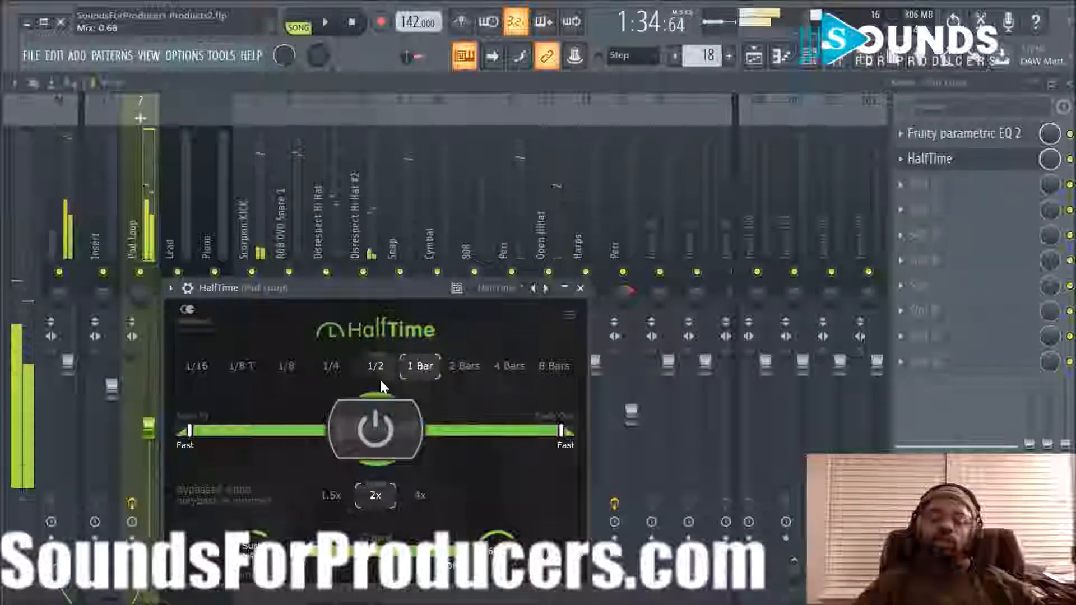
{"action": "left_click", "coordinate": [378, 371]}
Step: Adjust HalfTime's mix to 0.81 while replaying bars 57 to 73 to judge the effect
{"action": "key", "text": "space"}
{"action": "mouse_move", "coordinate": [497, 539]}
{"action": "left_mouse_down"}
{"action": "mouse_move", "coordinate": [496, 591]}
{"action": "mouse_move", "coordinate": [496, 556]}
{"action": "left_mouse_up"}
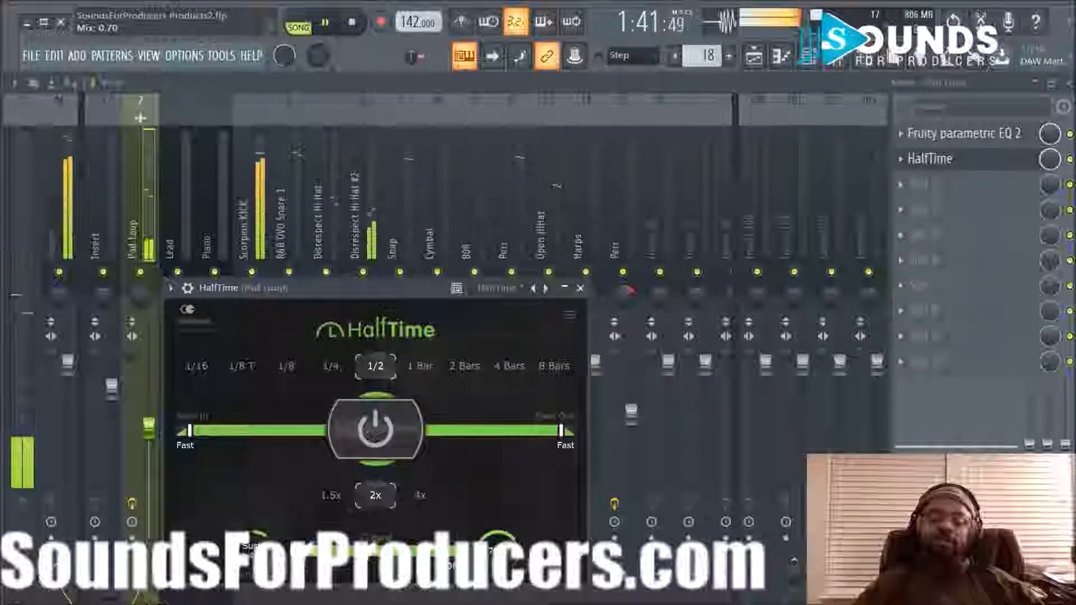
{"action": "key", "text": "space"}
{"action": "left_click_drag", "start_coordinate": [496, 556], "coordinate": [494, 534]}
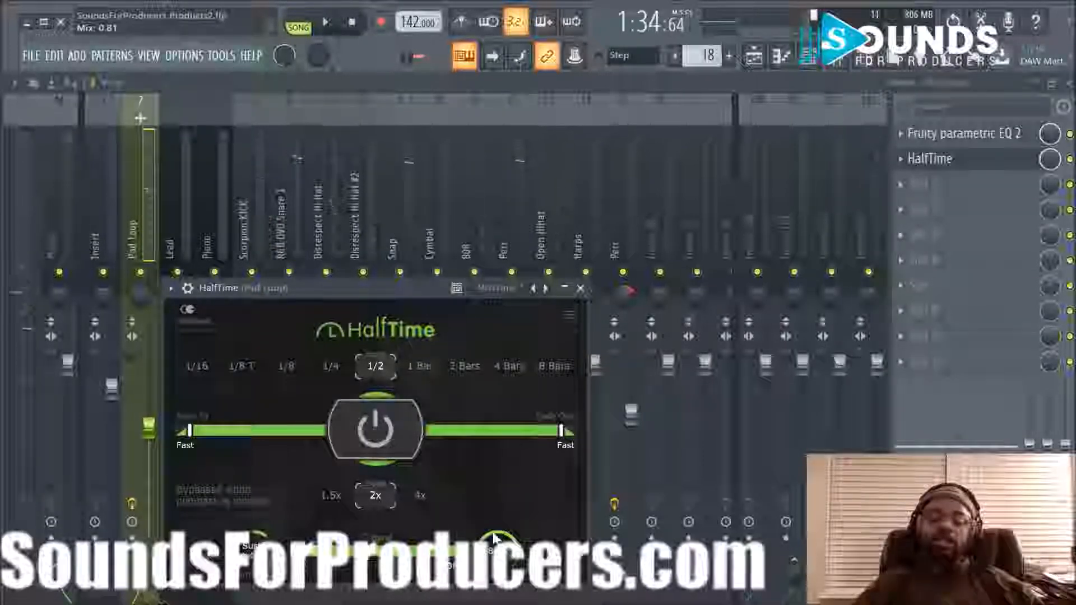
{"action": "key", "text": "space"}
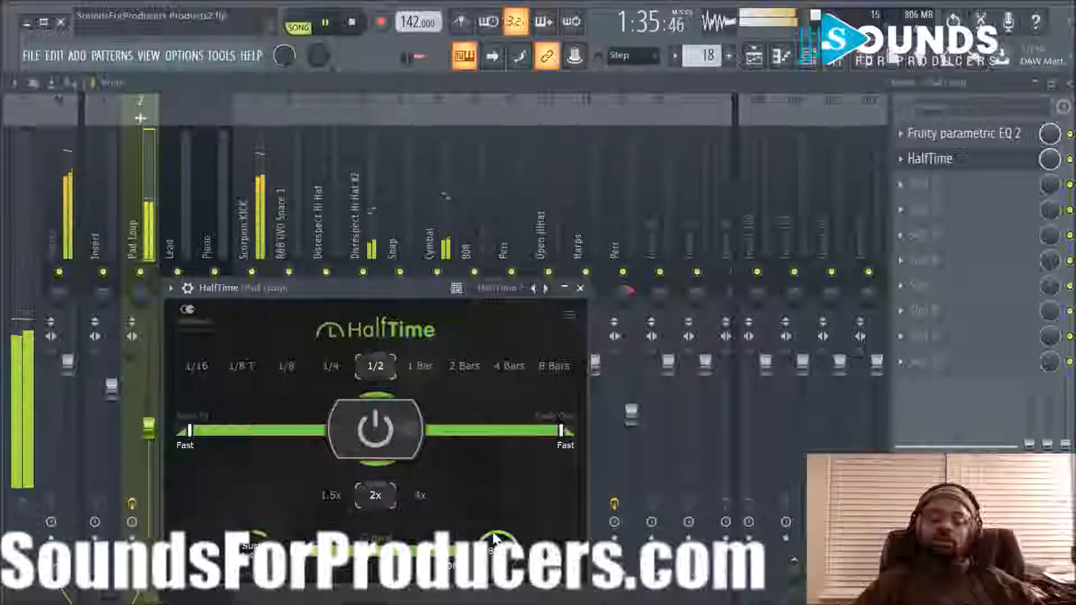
Step: Fine-tune HalfTime's mix to 0.83 and its fade-out to 0.09, and close the plugin window
{"action": "scroll", "coordinate": [493, 538], "scroll_direction": "down", "scroll_amount": 5}
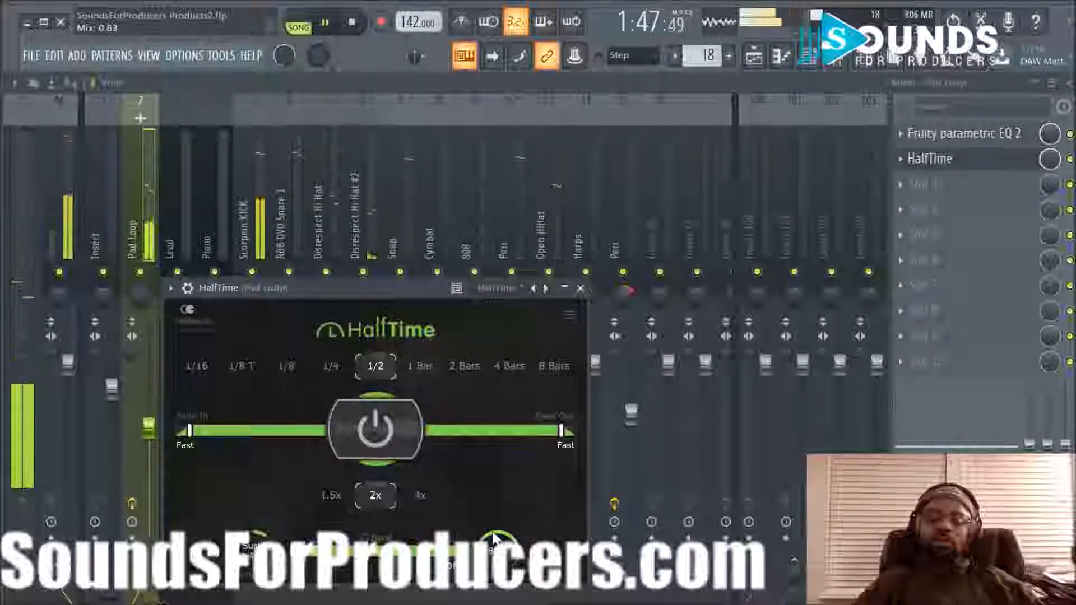
{"action": "mouse_move", "coordinate": [557, 426]}
{"action": "left_mouse_down"}
{"action": "mouse_move", "coordinate": [473, 427]}
{"action": "mouse_move", "coordinate": [561, 427]}
{"action": "left_mouse_up"}
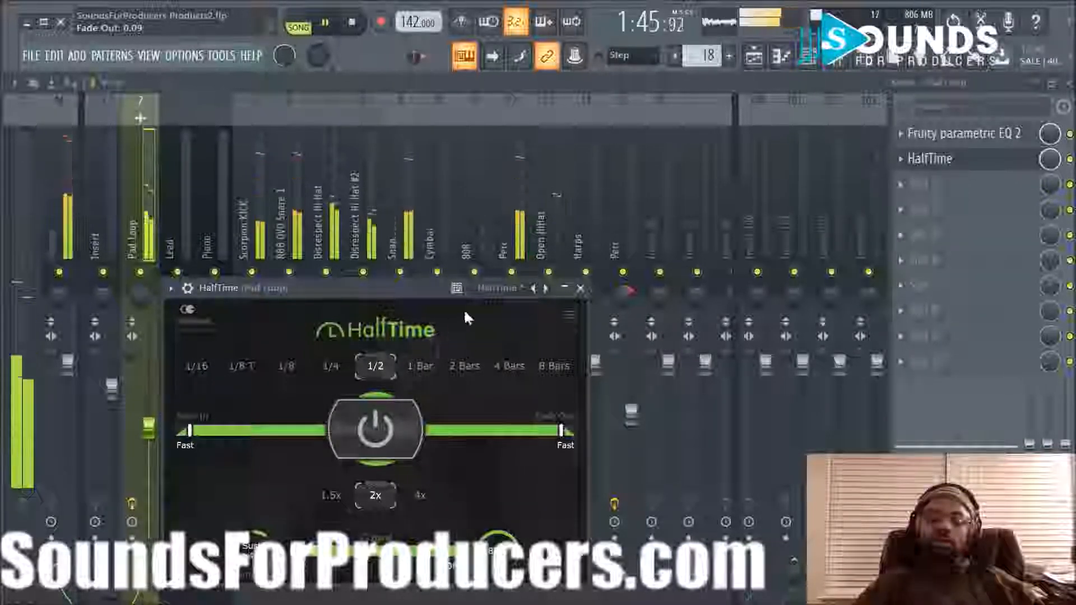
{"action": "left_click", "coordinate": [580, 288]}
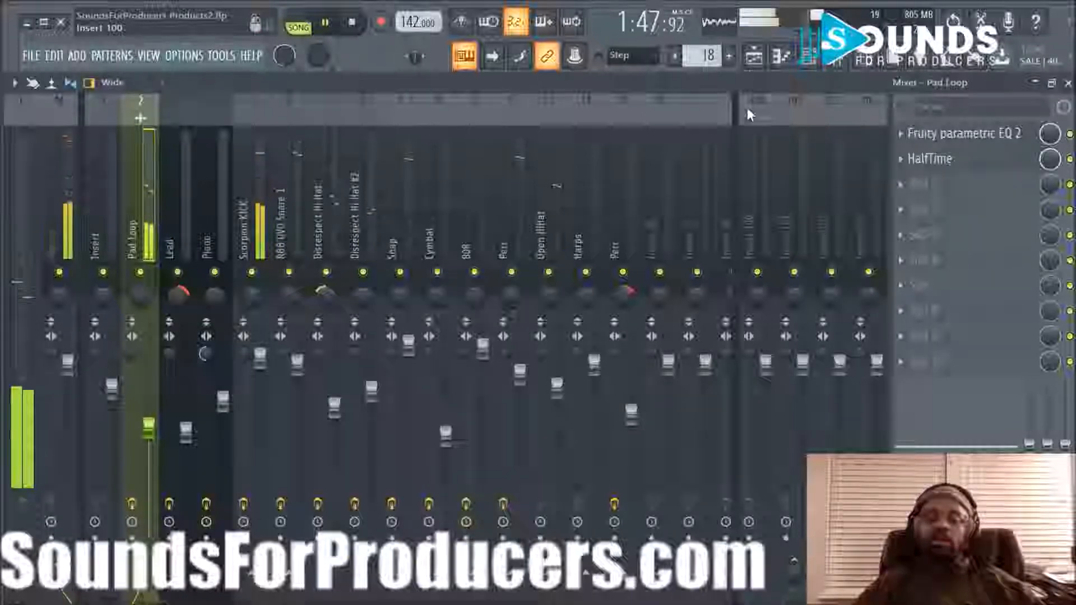
Step: Stop playback and create an automation clip for the HalfTime slot's mix level over bars 57 to 73 of the playlist
{"action": "left_click", "coordinate": [756, 59]}
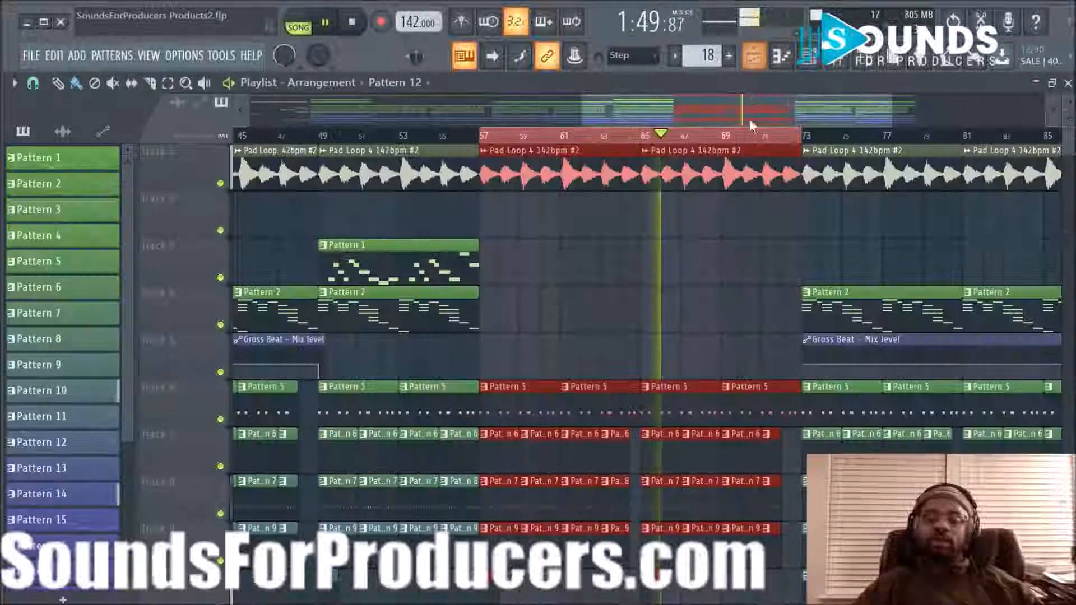
{"action": "key", "text": "space"}
{"action": "left_click", "coordinate": [847, 66]}
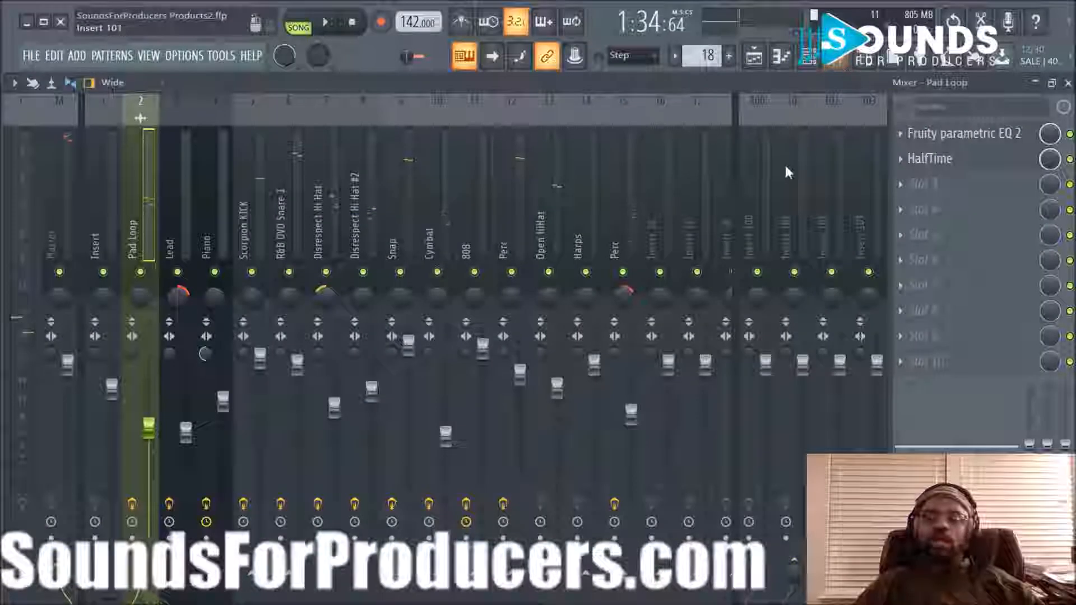
{"action": "right_click", "coordinate": [1049, 160]}
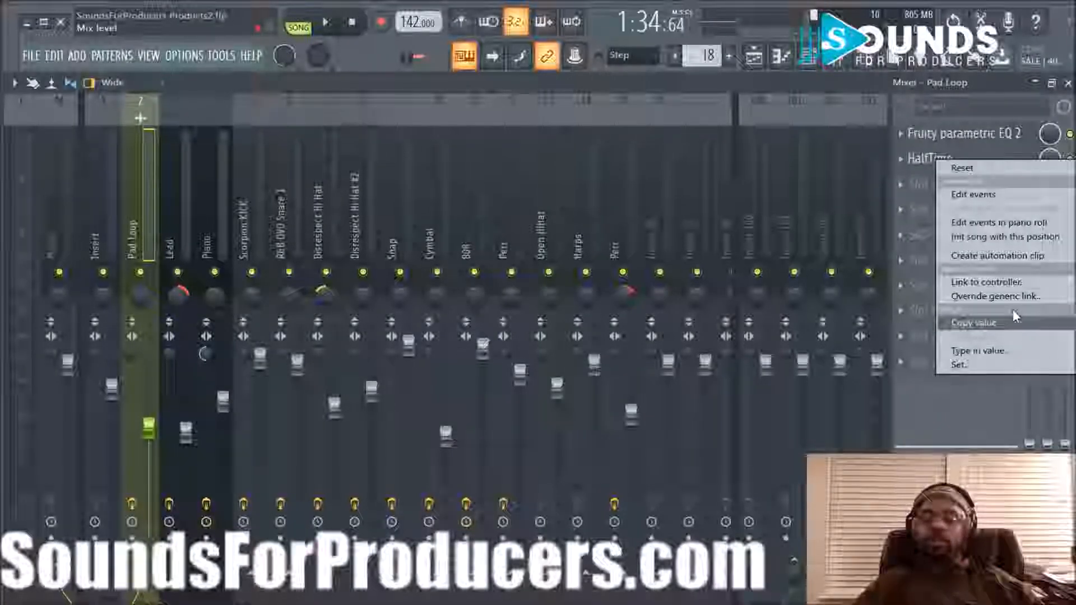
{"action": "left_click", "coordinate": [1008, 257]}
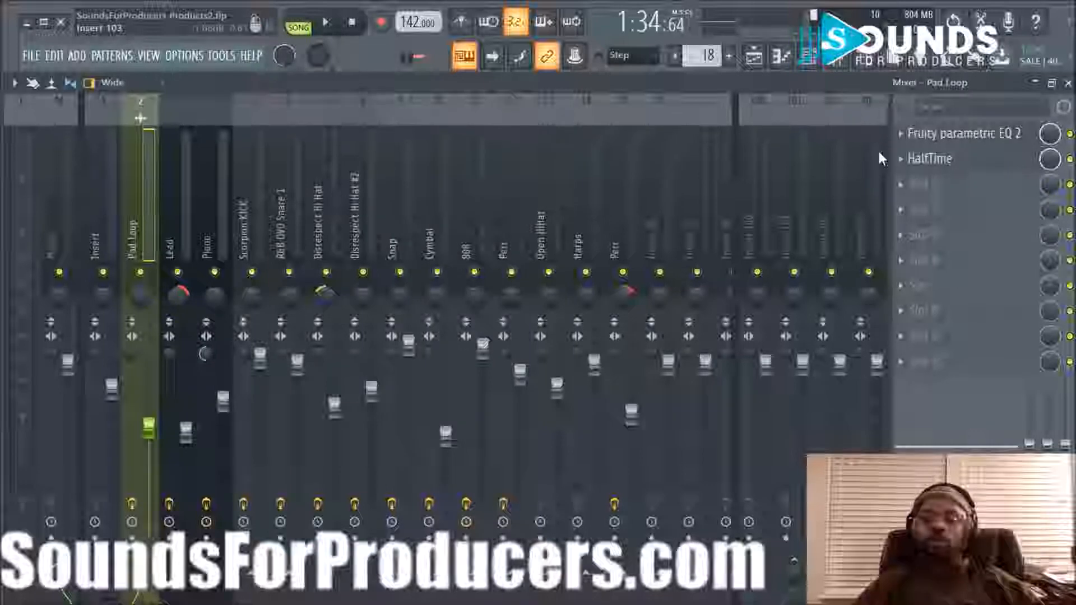
{"action": "left_click", "coordinate": [755, 62]}
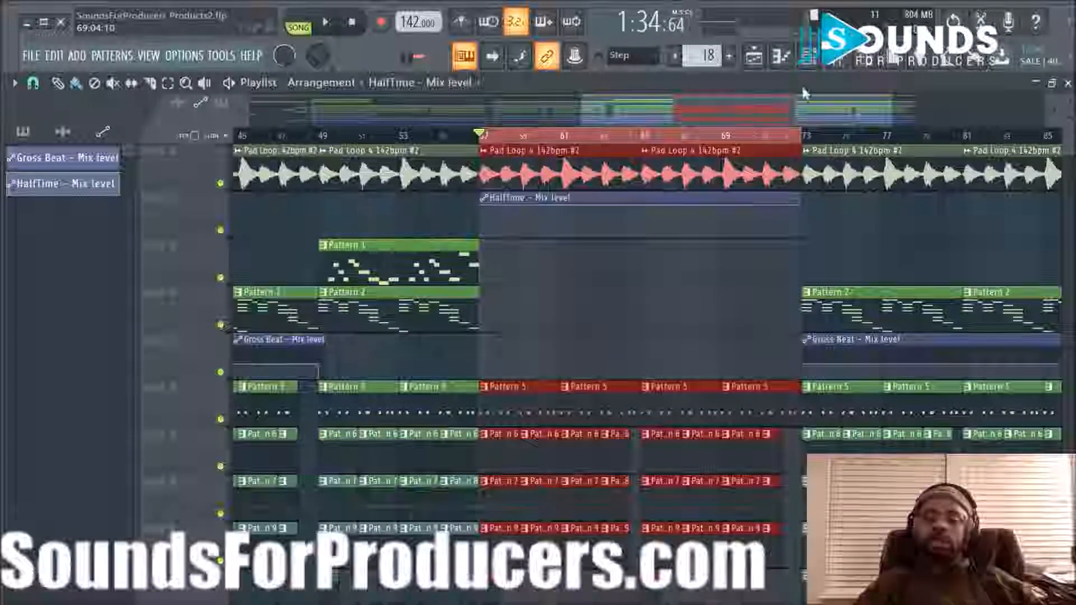
Step: Turn the HalfTime slot's mix level fully down, make that the song's initial value, and return to the playlist
{"action": "left_click", "coordinate": [807, 56]}
{"action": "left_click_drag", "start_coordinate": [1050, 160], "coordinate": [1050, 235]}
{"action": "right_click", "coordinate": [1054, 164]}
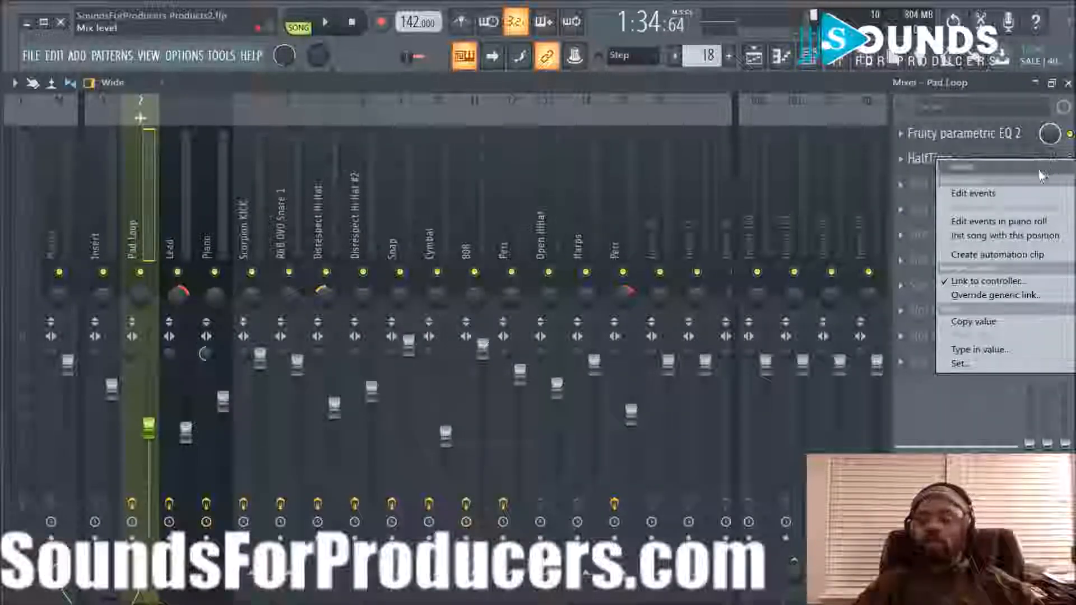
{"action": "left_click", "coordinate": [1018, 237]}
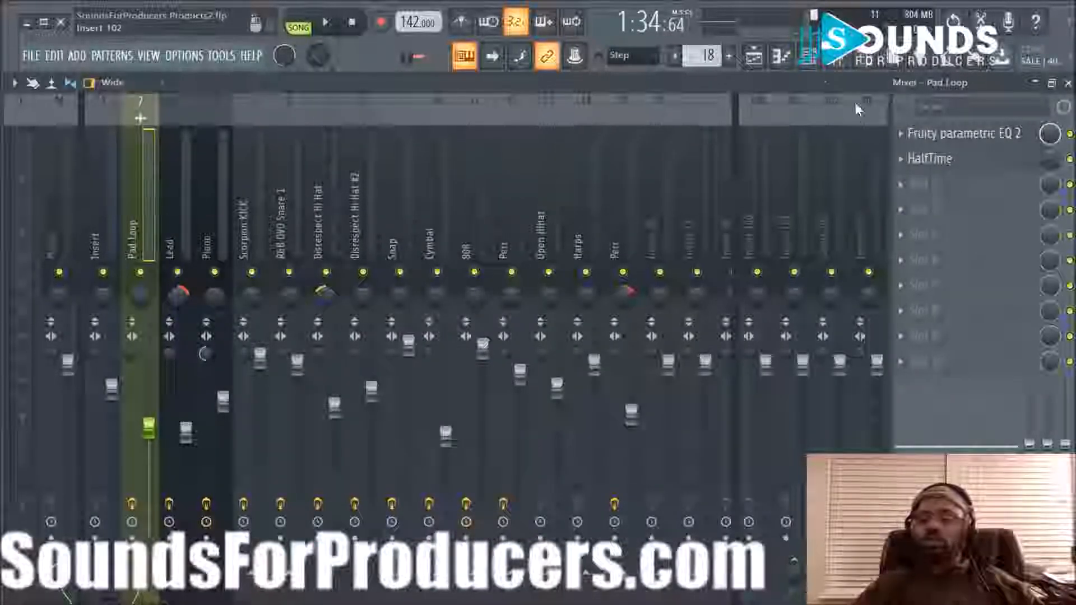
{"action": "left_click", "coordinate": [759, 67]}
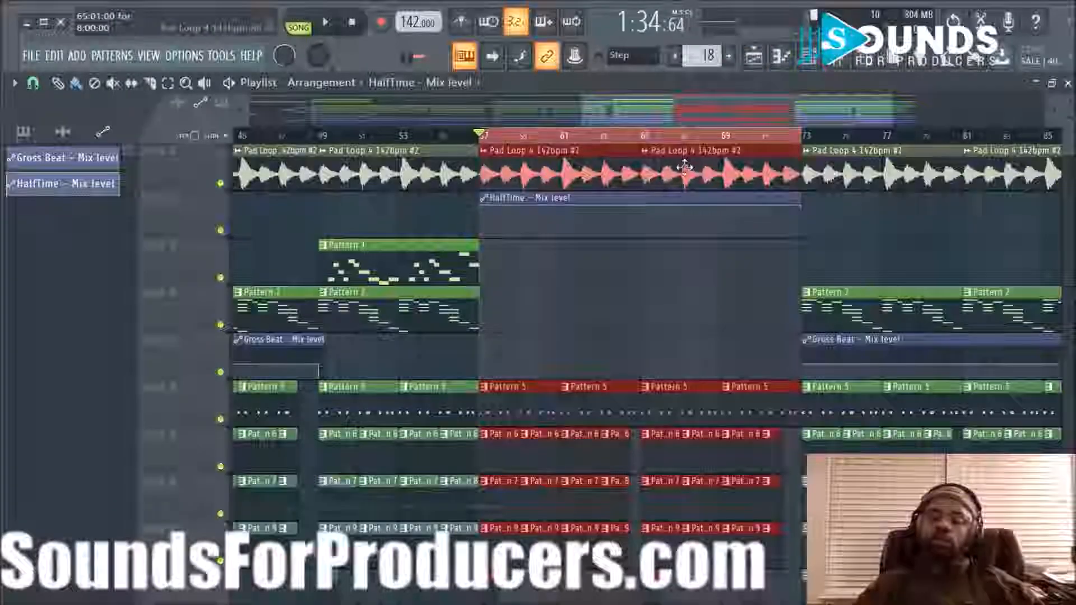
Step: Deselect the clips and extend the HalfTime mix level automation clip about one bar past bar 73
{"action": "scroll", "coordinate": [806, 144], "scroll_direction": "up", "scroll_amount": 2}
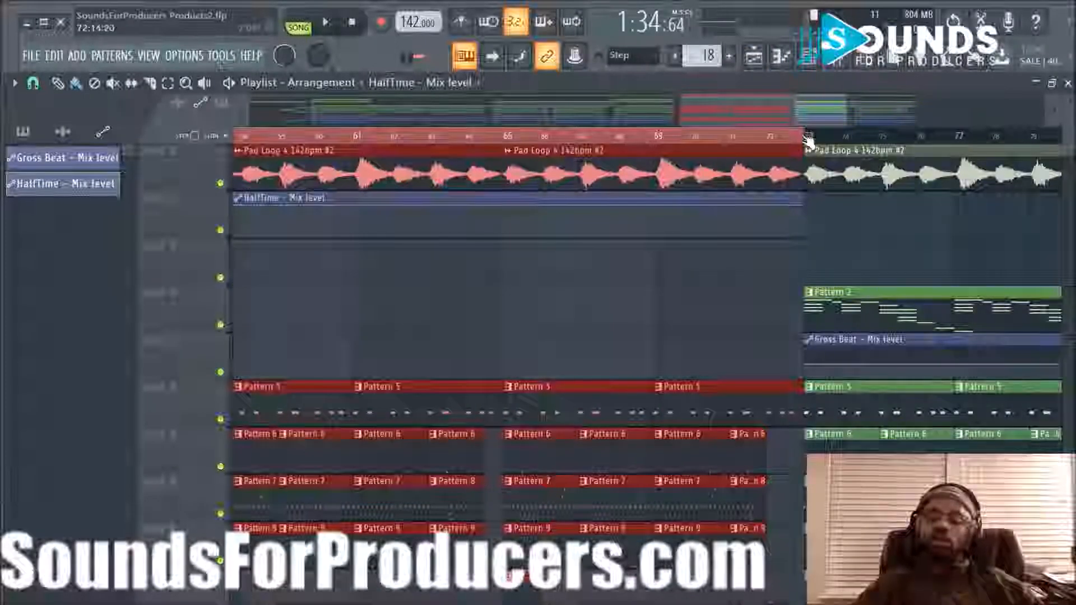
{"action": "scroll", "coordinate": [797, 159], "scroll_direction": "down", "scroll_amount": 3}
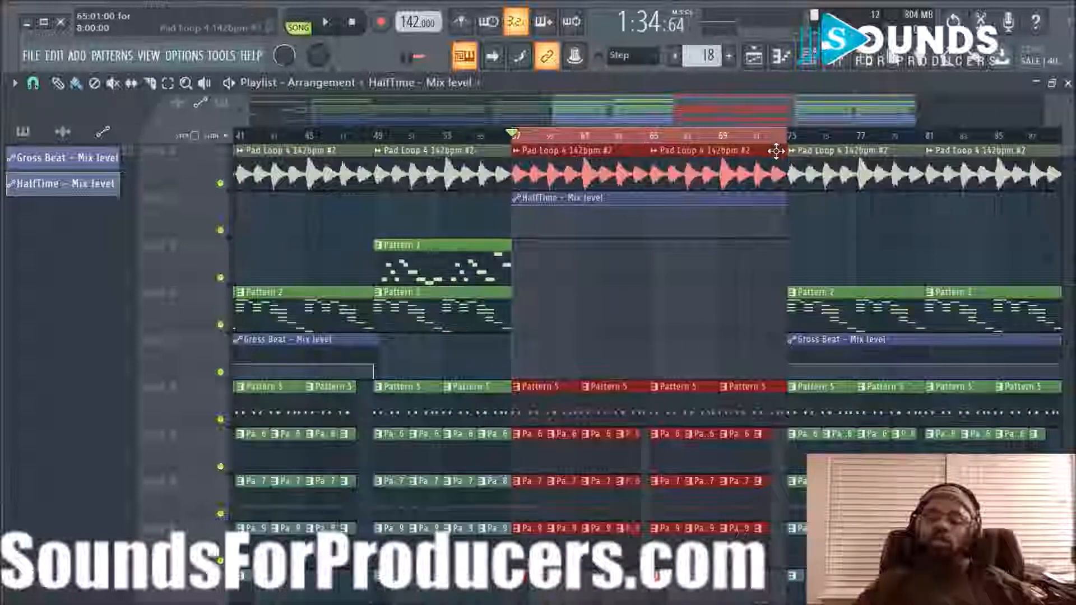
{"action": "scroll", "coordinate": [795, 140], "scroll_direction": "up", "scroll_amount": 3}
{"action": "right_click", "coordinate": [845, 222]}
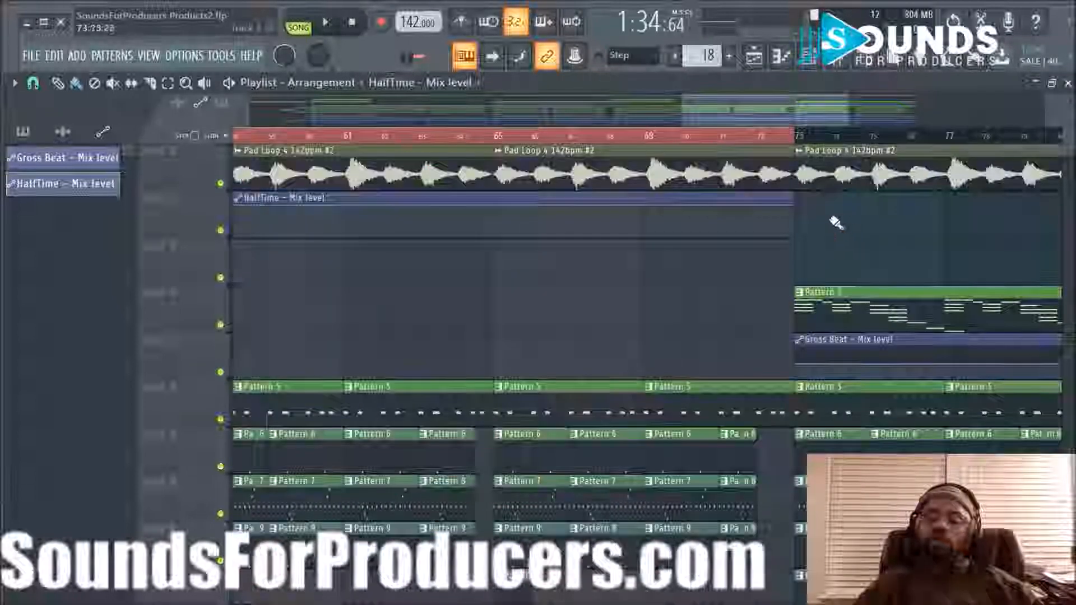
{"action": "left_click_drag", "start_coordinate": [795, 195], "coordinate": [828, 198]}
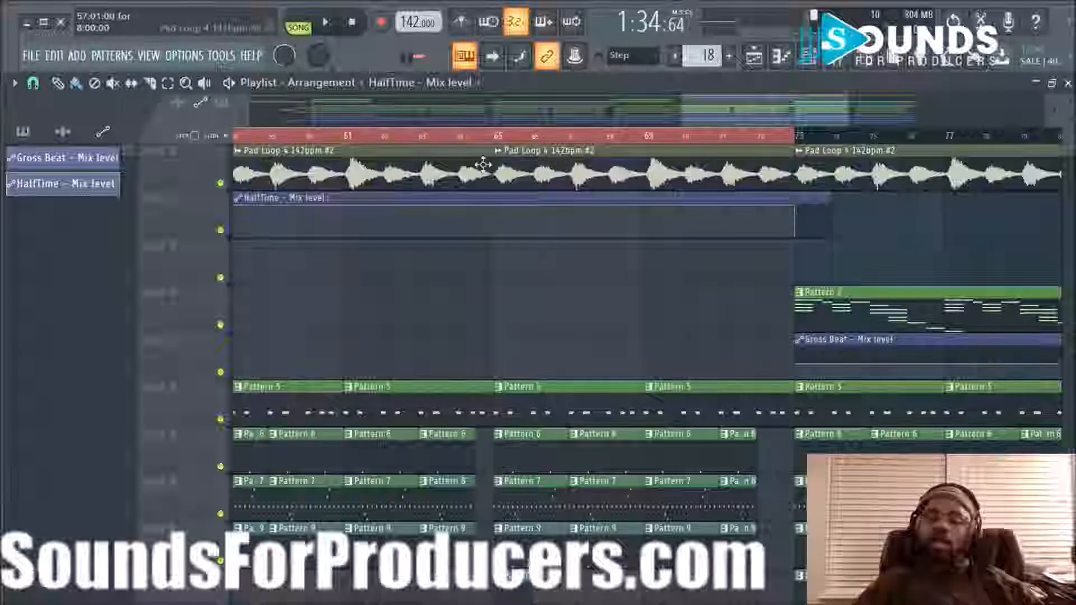
Step: Play the arrangement from about bar 54 to judge the transition into the HalfTime section at bar 57
{"action": "scroll", "coordinate": [658, 138], "scroll_direction": "down", "scroll_amount": 4}
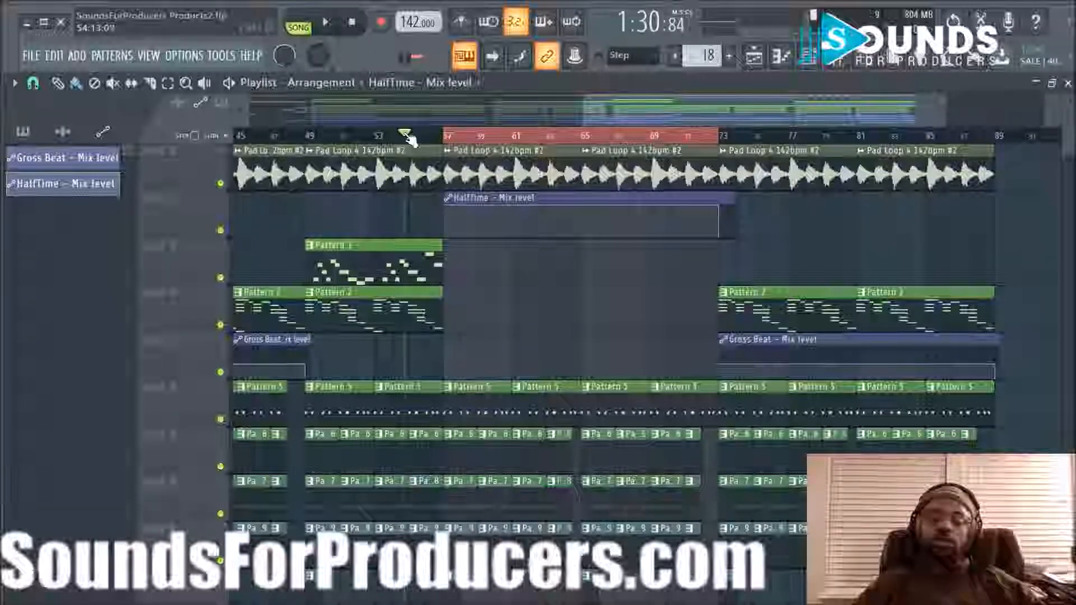
{"action": "key", "text": "space"}
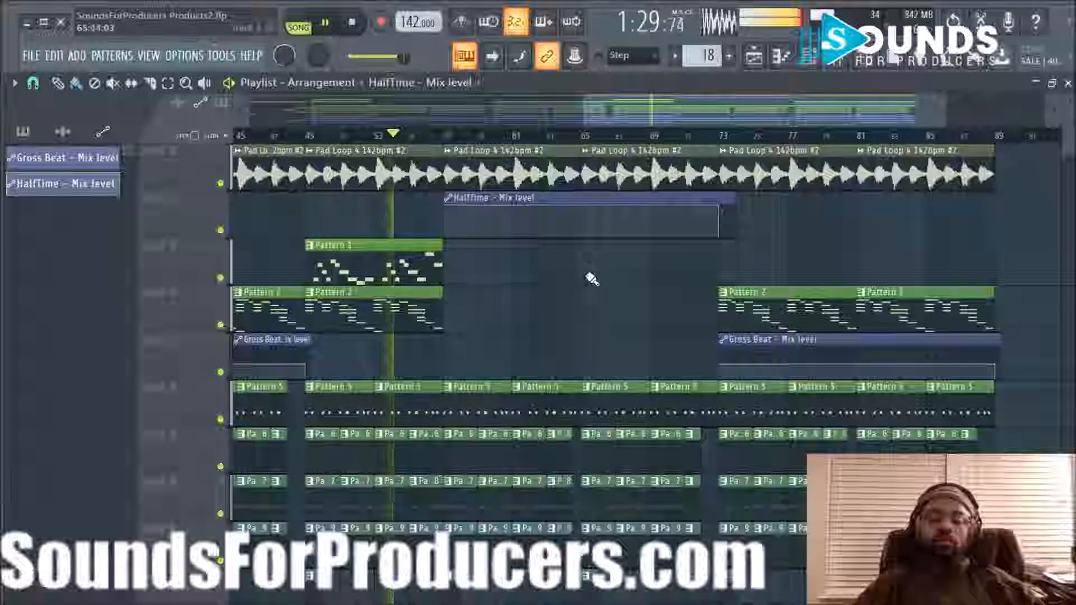
{"action": "scroll", "coordinate": [602, 277], "scroll_direction": "down", "scroll_amount": 1}
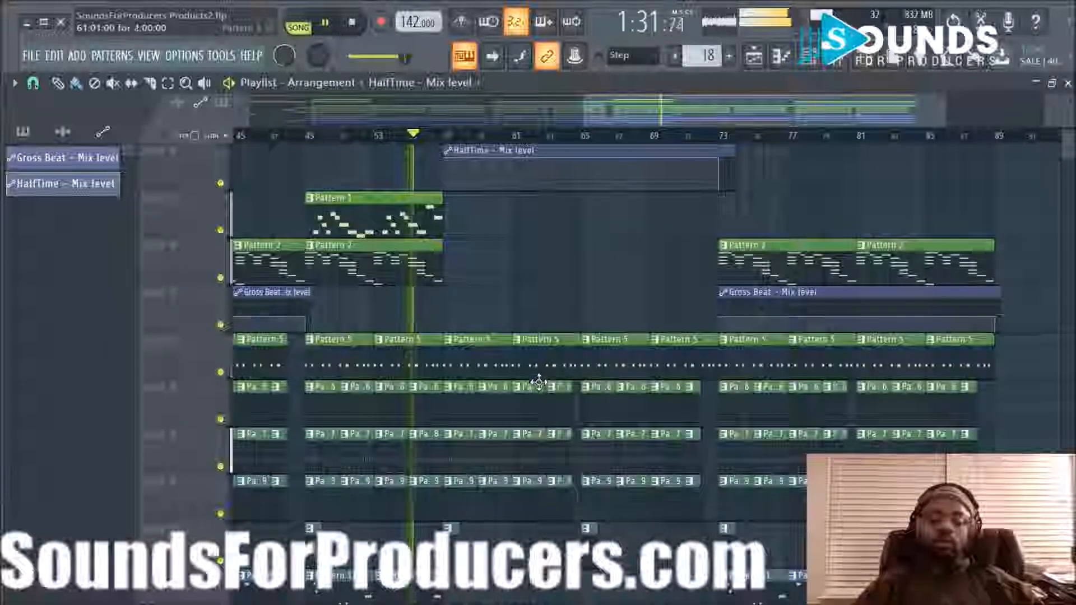
{"action": "scroll", "coordinate": [579, 256], "scroll_direction": "down", "scroll_amount": 4}
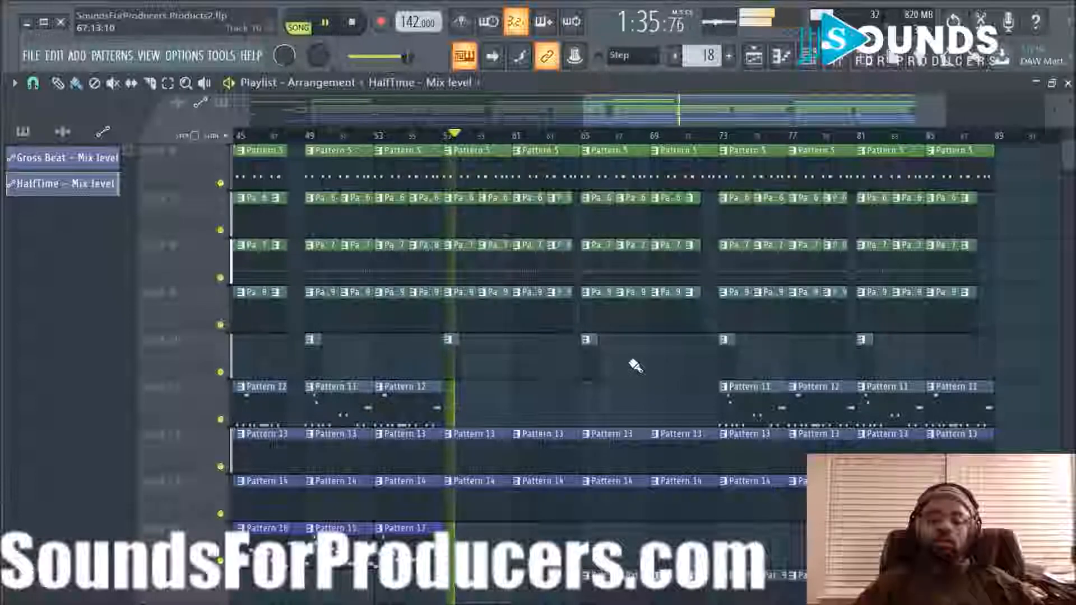
{"action": "scroll", "coordinate": [636, 366], "scroll_direction": "up", "scroll_amount": 3}
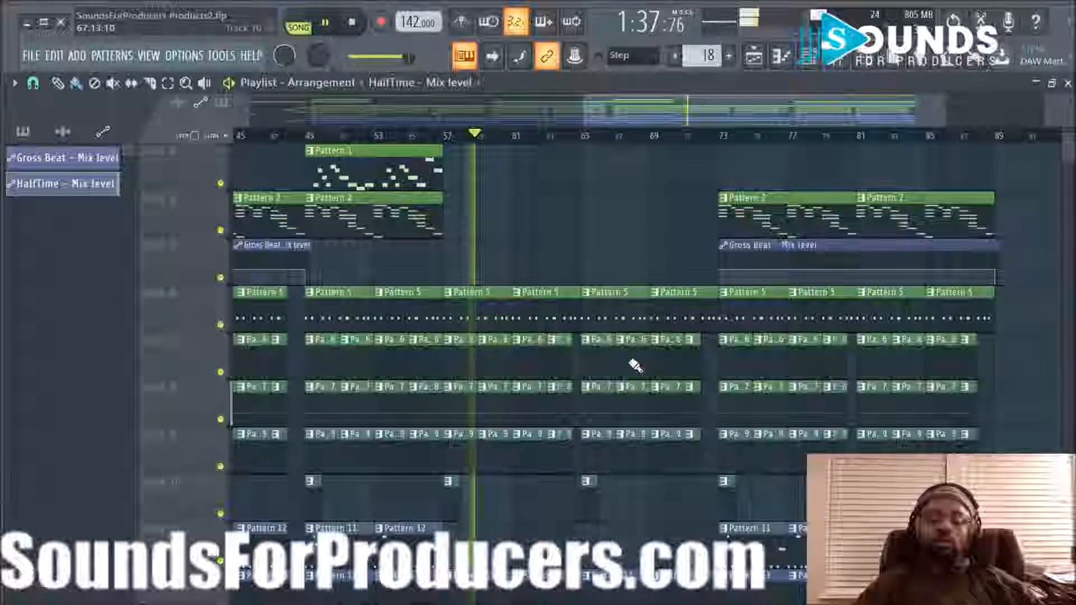
Step: Remove the Pattern 7 clips between bars 57 and 61 and replay the transition
{"action": "key", "text": "space"}
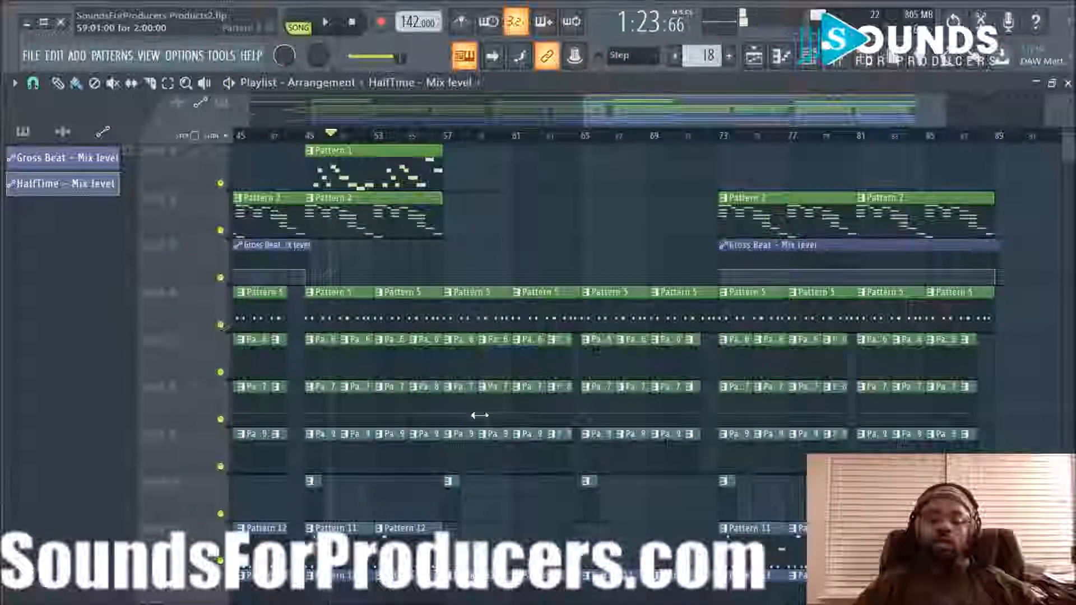
{"action": "right_click", "coordinate": [470, 385]}
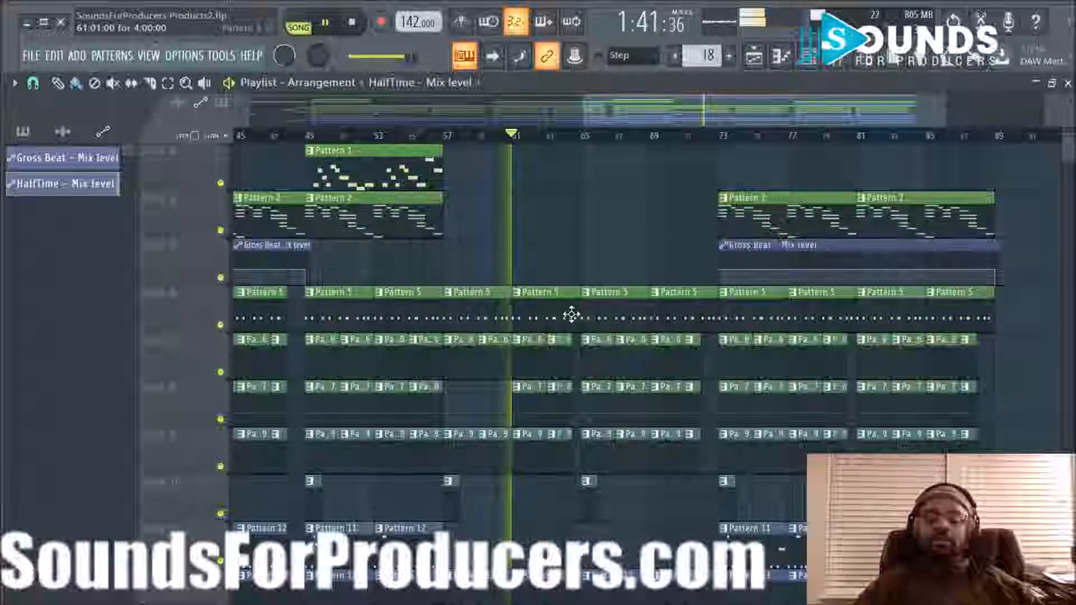
Step: Replay the arrangement around bar 57 and delete the Pattern 5 clip that starts at bar 61
{"action": "scroll", "coordinate": [539, 144], "scroll_direction": "up", "scroll_amount": 2}
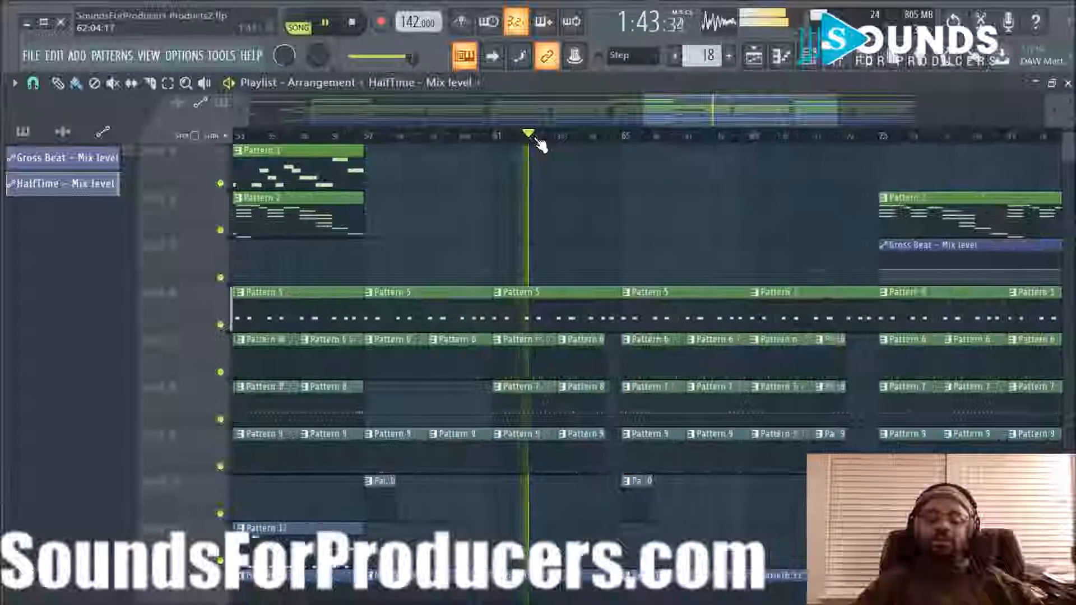
{"action": "scroll", "coordinate": [565, 224], "scroll_direction": "down", "scroll_amount": 4}
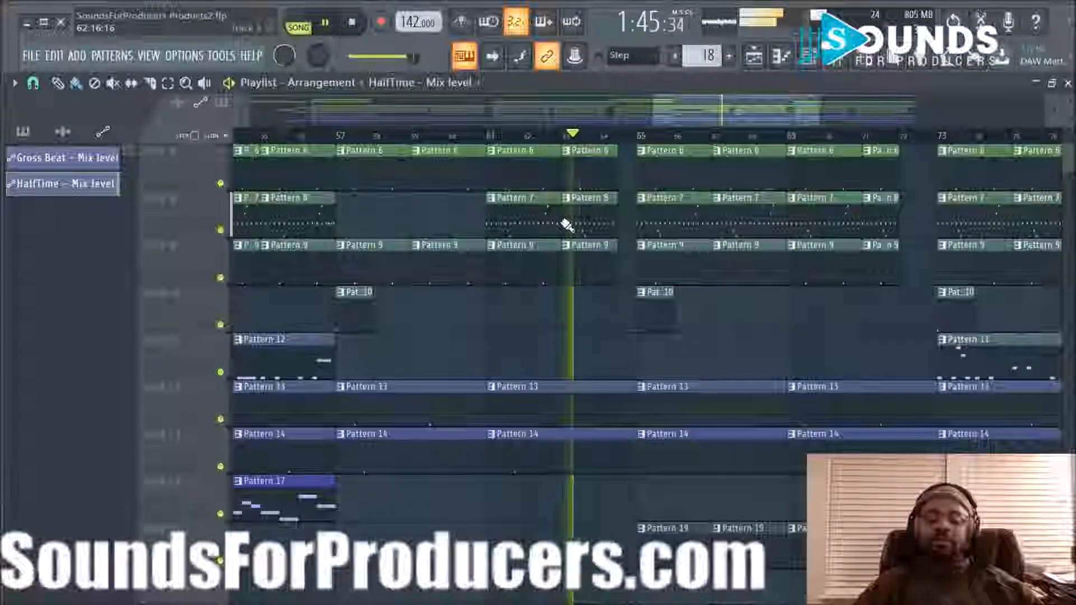
{"action": "scroll", "coordinate": [568, 224], "scroll_direction": "up", "scroll_amount": 3}
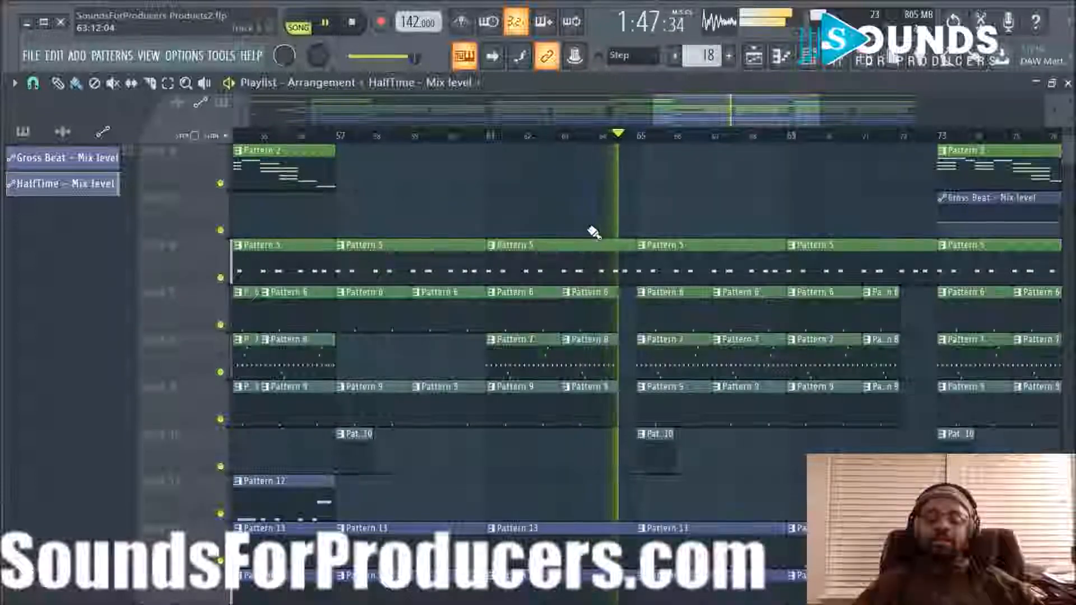
{"action": "key", "text": "space"}
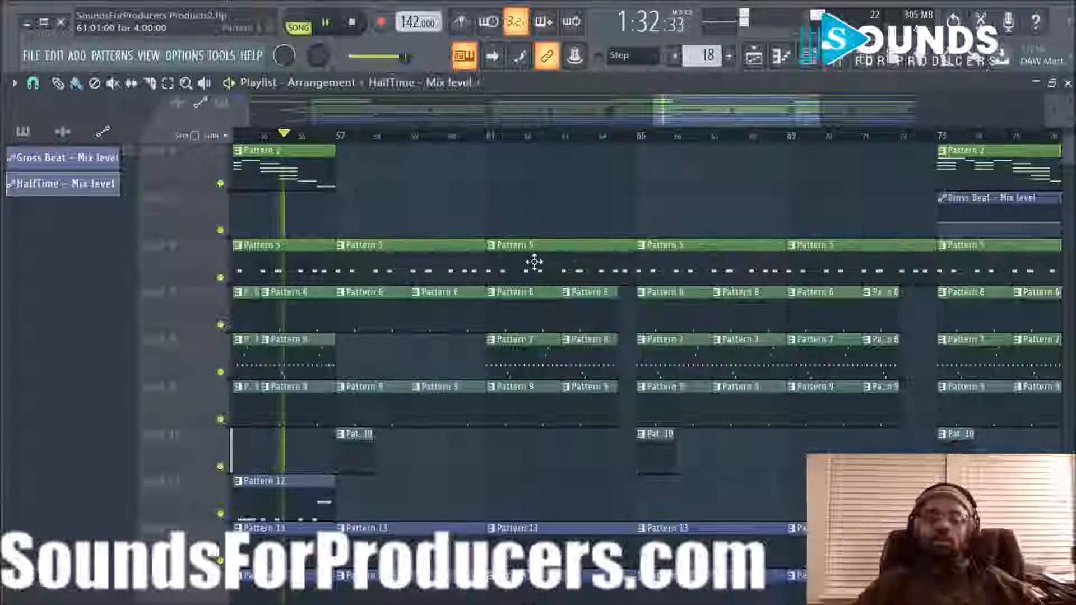
{"action": "scroll", "coordinate": [392, 272], "scroll_direction": "down", "scroll_amount": 3}
{"action": "scroll", "coordinate": [395, 274], "scroll_direction": "up", "scroll_amount": 3}
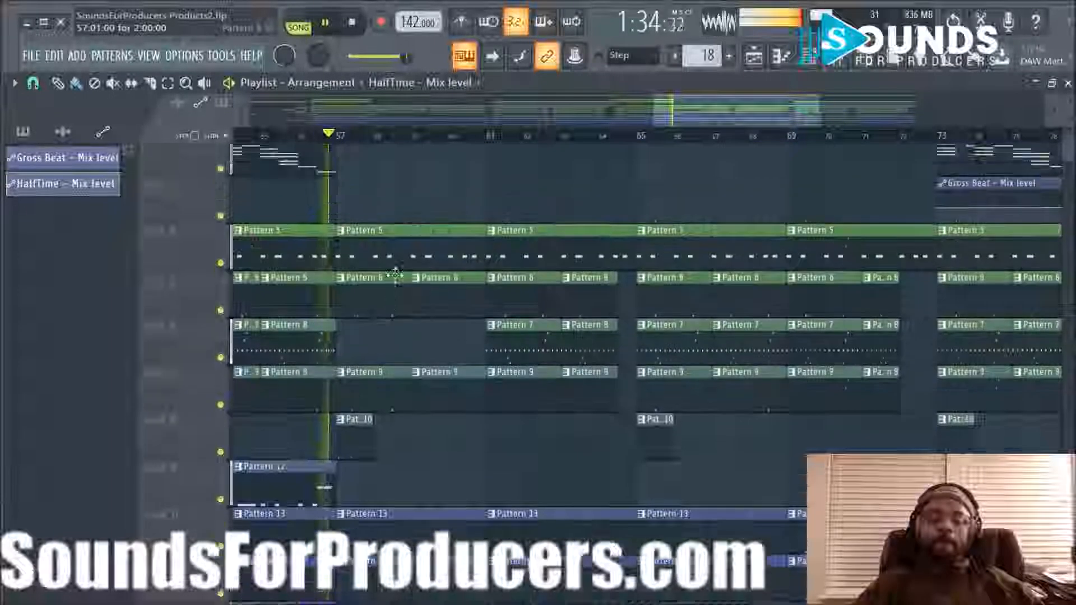
{"action": "scroll", "coordinate": [395, 275], "scroll_direction": "up", "scroll_amount": 2}
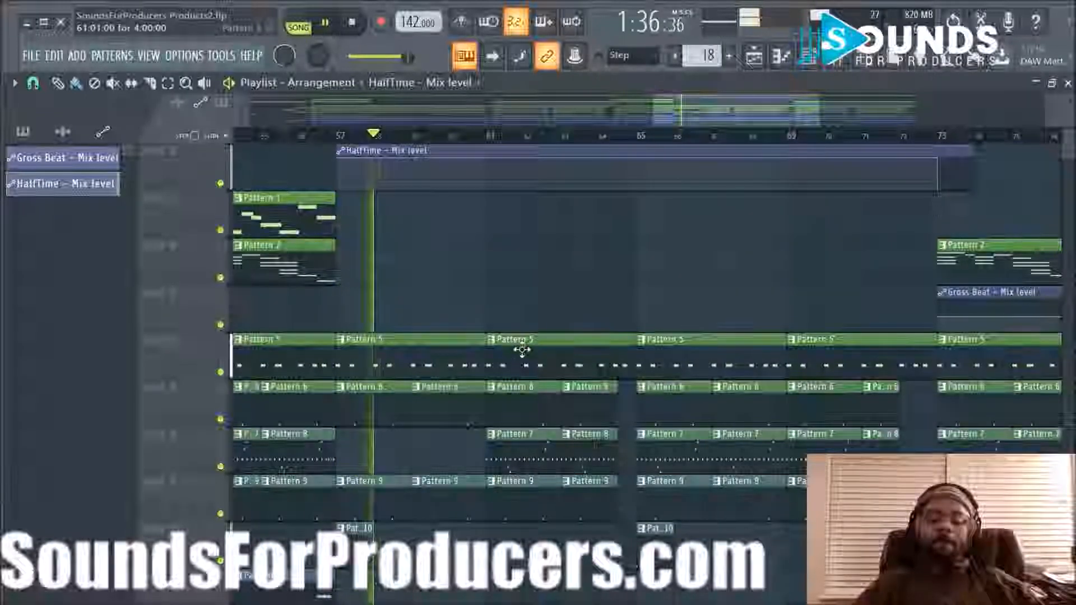
{"action": "right_click", "coordinate": [514, 367]}
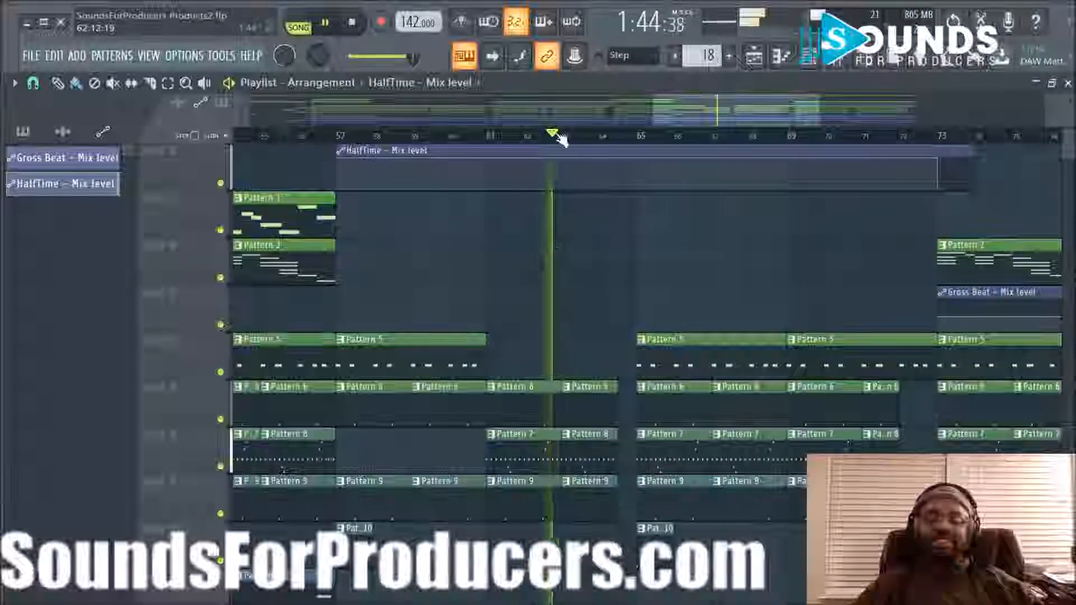
Step: Listen to the arrangement from the Pattern 5 gap through bar 73 and examine the layered clips on every track
{"action": "scroll", "coordinate": [554, 140], "scroll_direction": "down", "scroll_amount": 3}
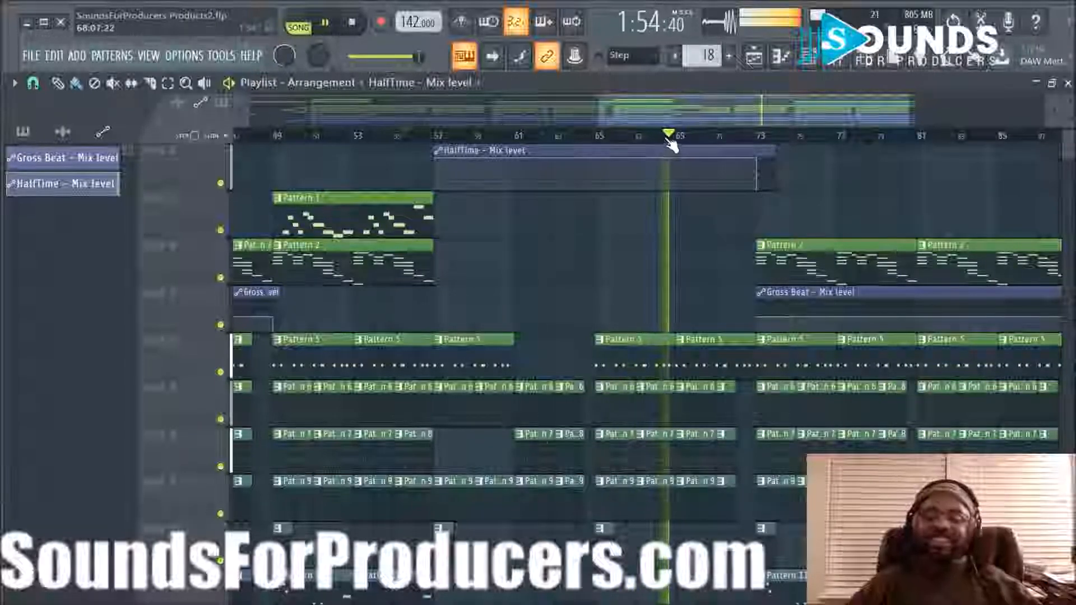
{"action": "scroll", "coordinate": [673, 144], "scroll_direction": "down", "scroll_amount": 2}
{"action": "scroll", "coordinate": [680, 230], "scroll_direction": "down", "scroll_amount": 4}
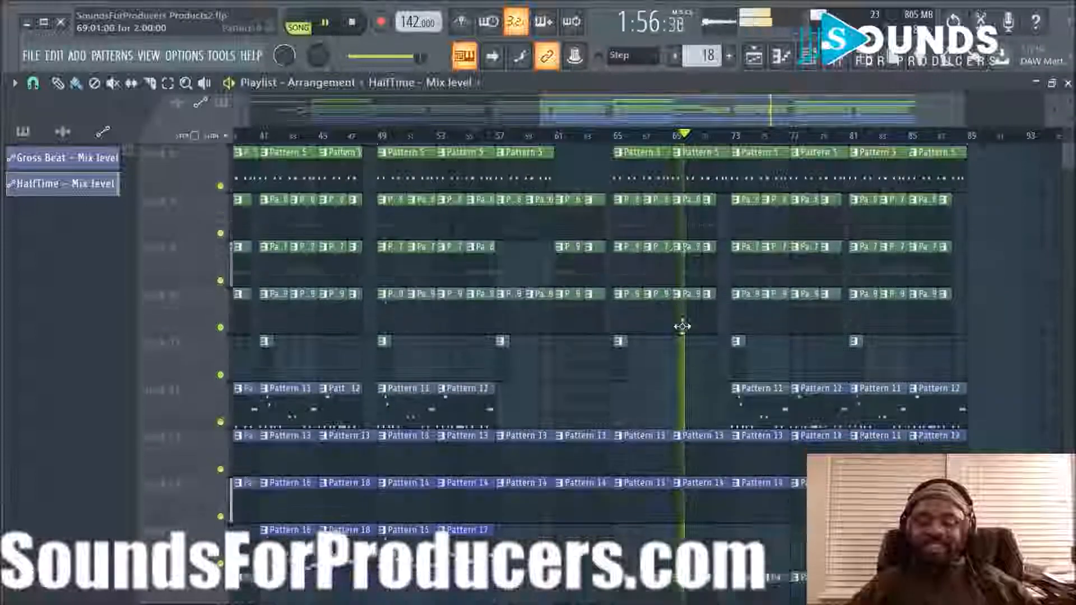
{"action": "scroll", "coordinate": [682, 327], "scroll_direction": "down", "scroll_amount": 2}
{"action": "scroll", "coordinate": [695, 281], "scroll_direction": "up", "scroll_amount": 6}
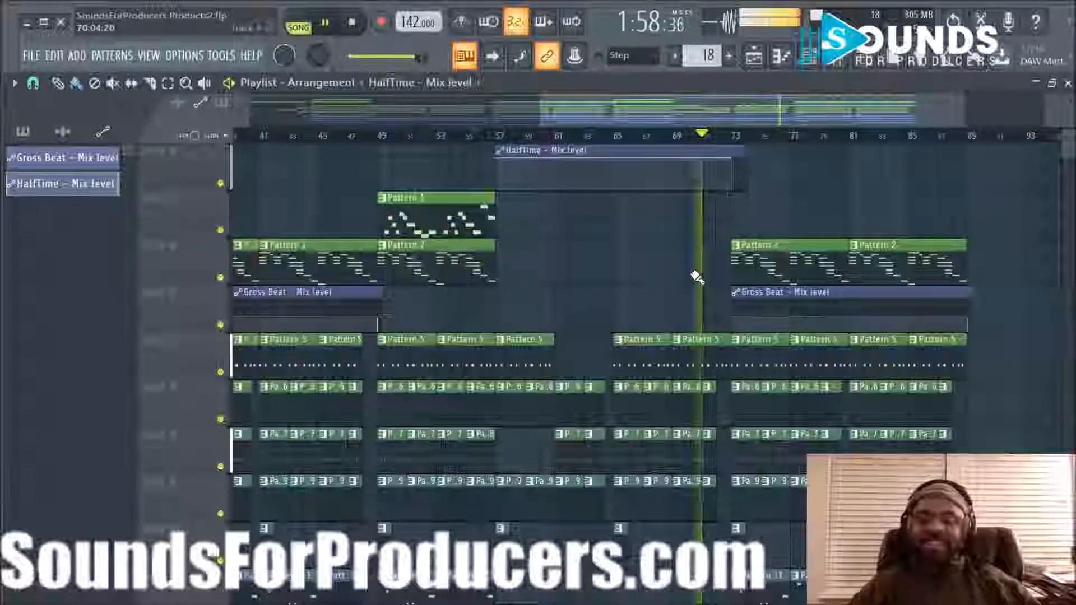
{"action": "scroll", "coordinate": [693, 264], "scroll_direction": "up", "scroll_amount": 1}
{"action": "scroll", "coordinate": [682, 138], "scroll_direction": "up", "scroll_amount": 2}
{"action": "left_click_drag", "start_coordinate": [672, 110], "coordinate": [746, 115]}
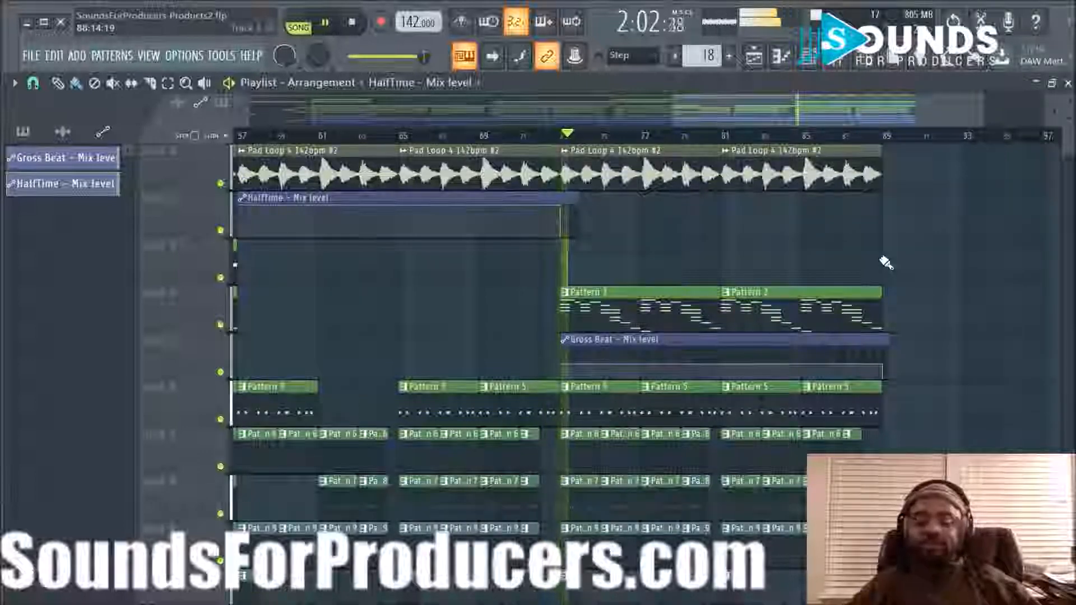
{"action": "key", "text": "space"}
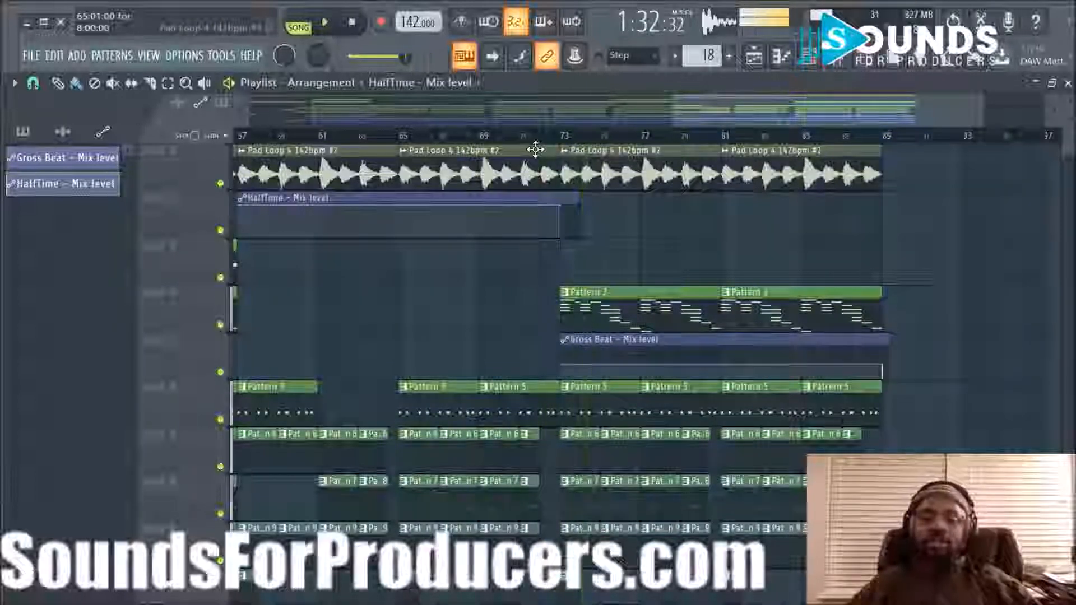
Step: Play the song from about bar 72 and review the track layers through the final section
{"action": "left_click", "coordinate": [549, 137]}
{"action": "key", "text": "space"}
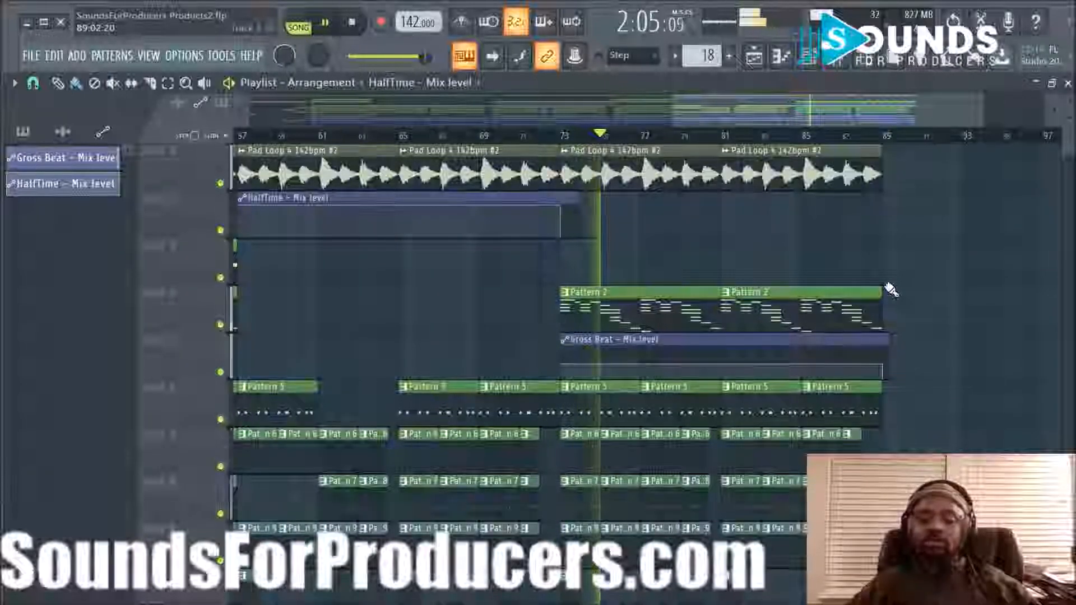
{"action": "scroll", "coordinate": [973, 300], "scroll_direction": "down", "scroll_amount": 6}
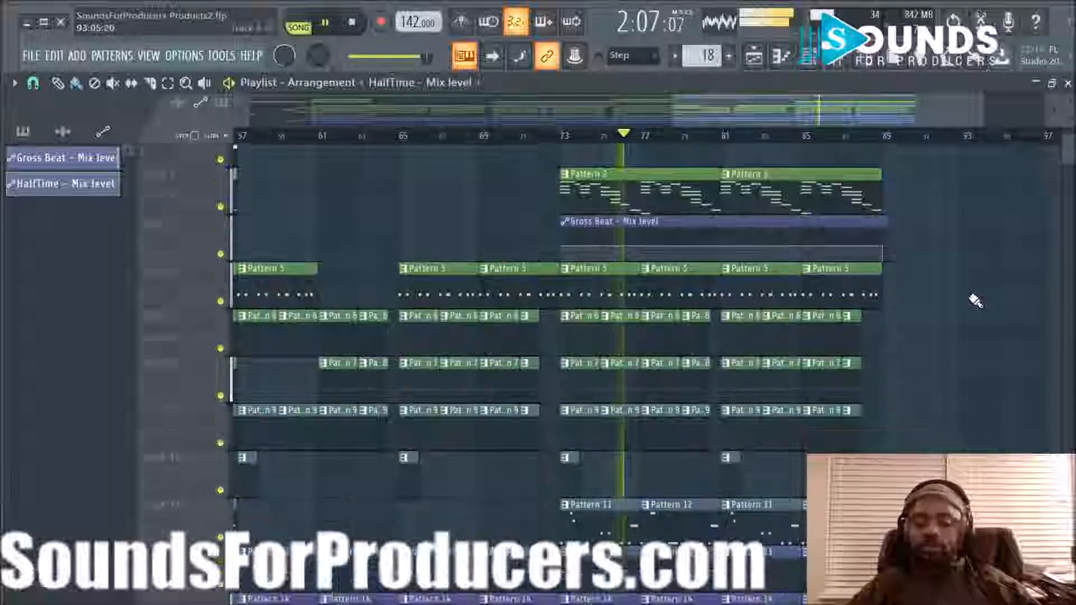
{"action": "scroll", "coordinate": [974, 304], "scroll_direction": "up", "scroll_amount": 6}
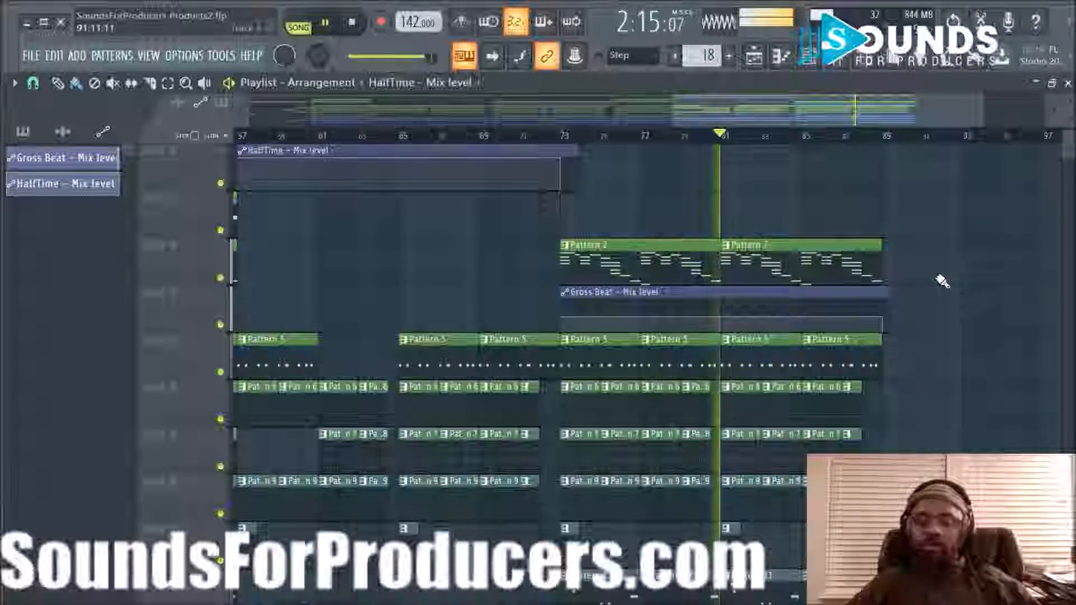
{"action": "scroll", "coordinate": [943, 282], "scroll_direction": "down", "scroll_amount": 4}
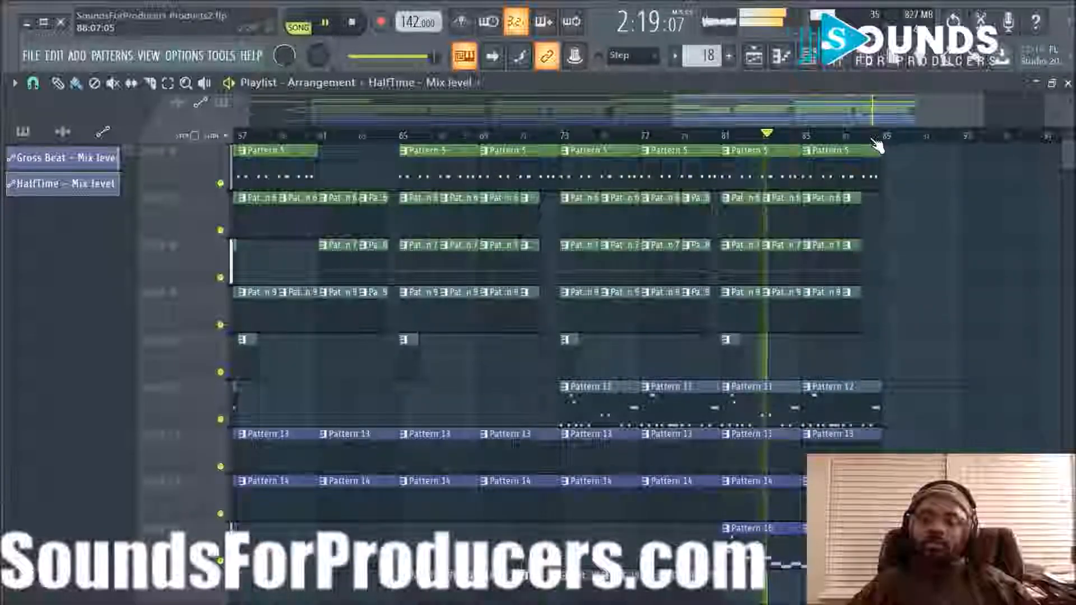
{"action": "scroll", "coordinate": [877, 145], "scroll_direction": "down", "scroll_amount": 2}
{"action": "scroll", "coordinate": [915, 289], "scroll_direction": "up", "scroll_amount": 5}
{"action": "scroll", "coordinate": [918, 287], "scroll_direction": "down", "scroll_amount": 3}
{"action": "scroll", "coordinate": [918, 287], "scroll_direction": "down", "scroll_amount": 3}
{"action": "scroll", "coordinate": [918, 287], "scroll_direction": "up", "scroll_amount": 6}
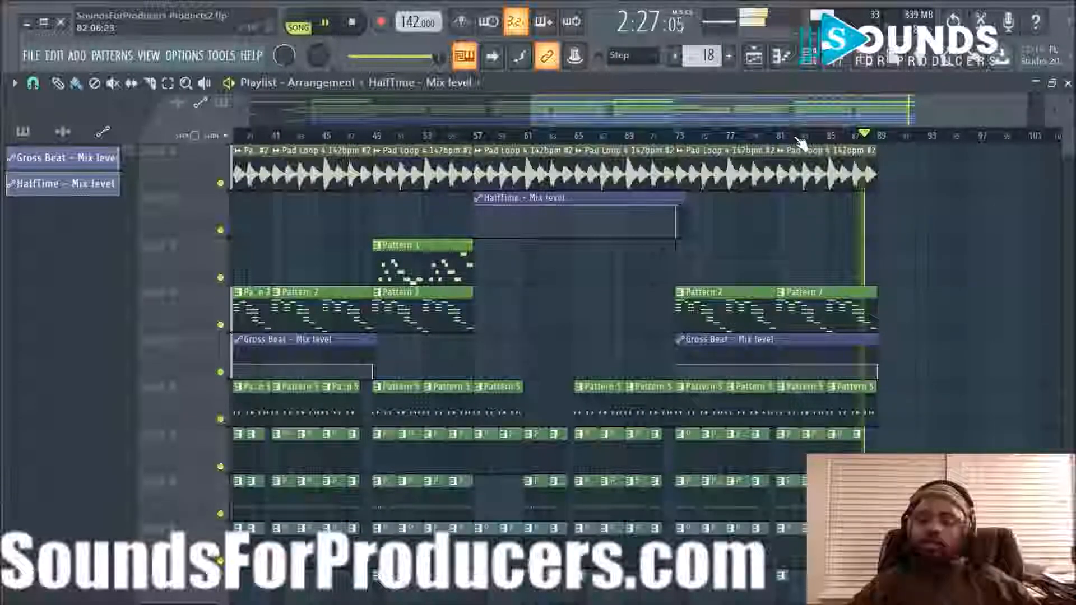
Step: Stop playback at bar 73 and examine which clips are layered across the tracks from bar 73 to bar 89
{"action": "key", "text": "space"}
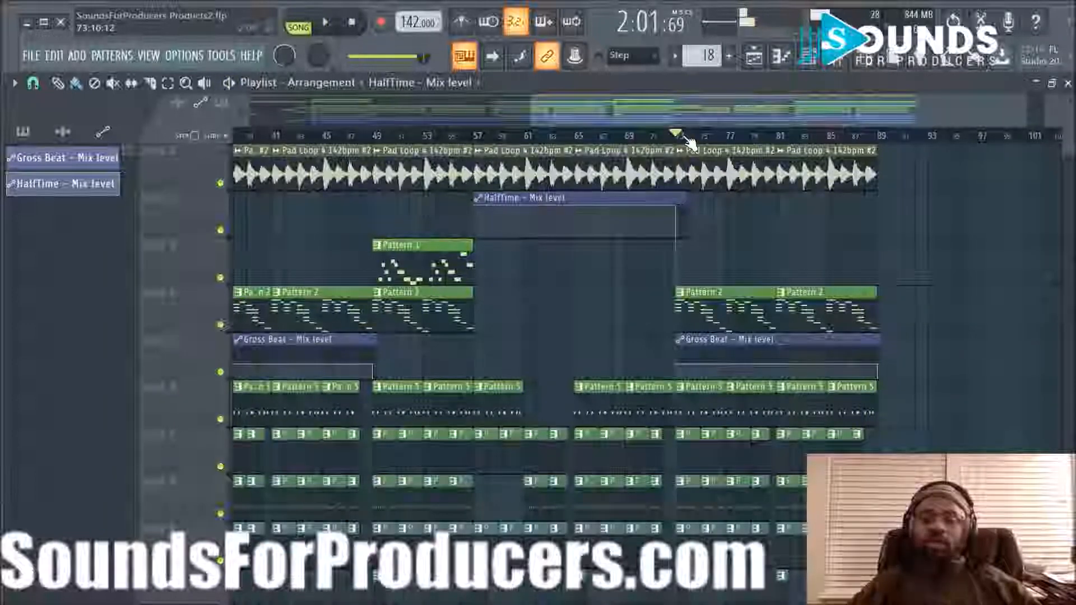
{"action": "scroll", "coordinate": [696, 144], "scroll_direction": "up", "scroll_amount": 2}
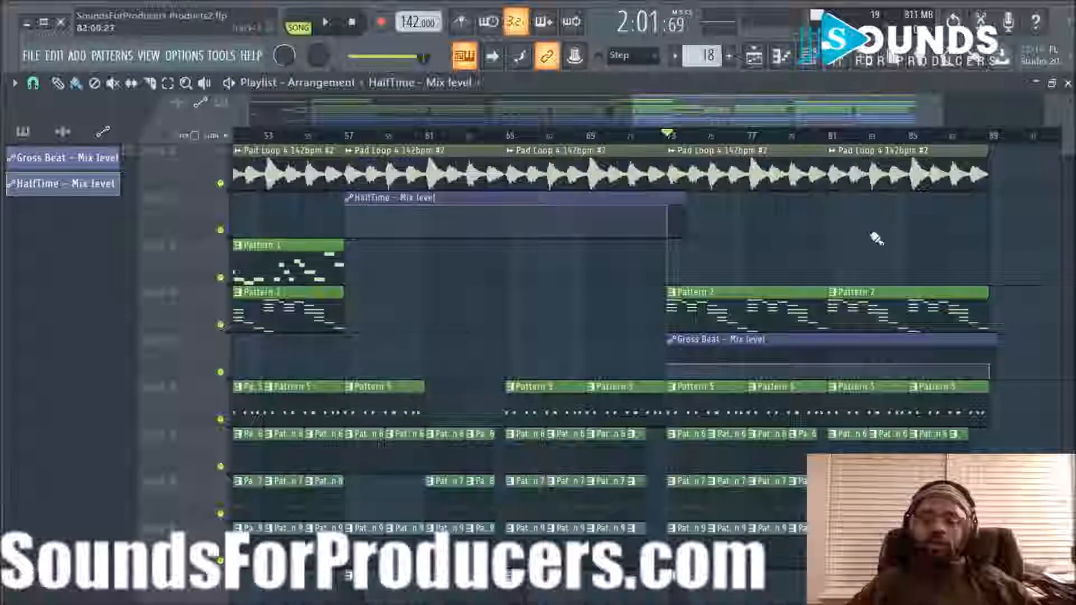
{"action": "scroll", "coordinate": [877, 239], "scroll_direction": "down", "scroll_amount": 8}
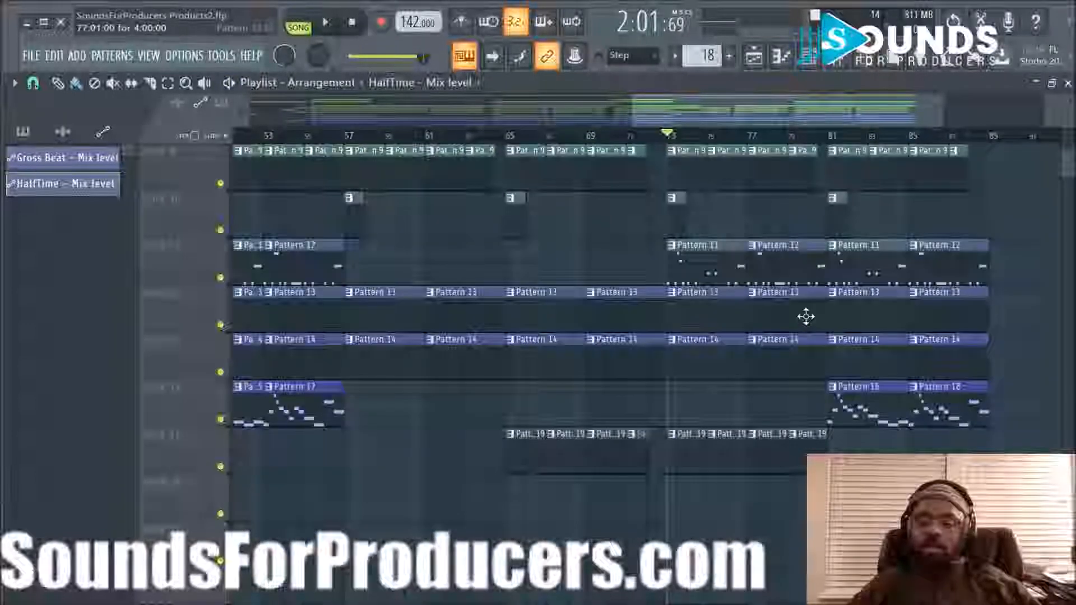
{"action": "scroll", "coordinate": [806, 317], "scroll_direction": "up", "scroll_amount": 5}
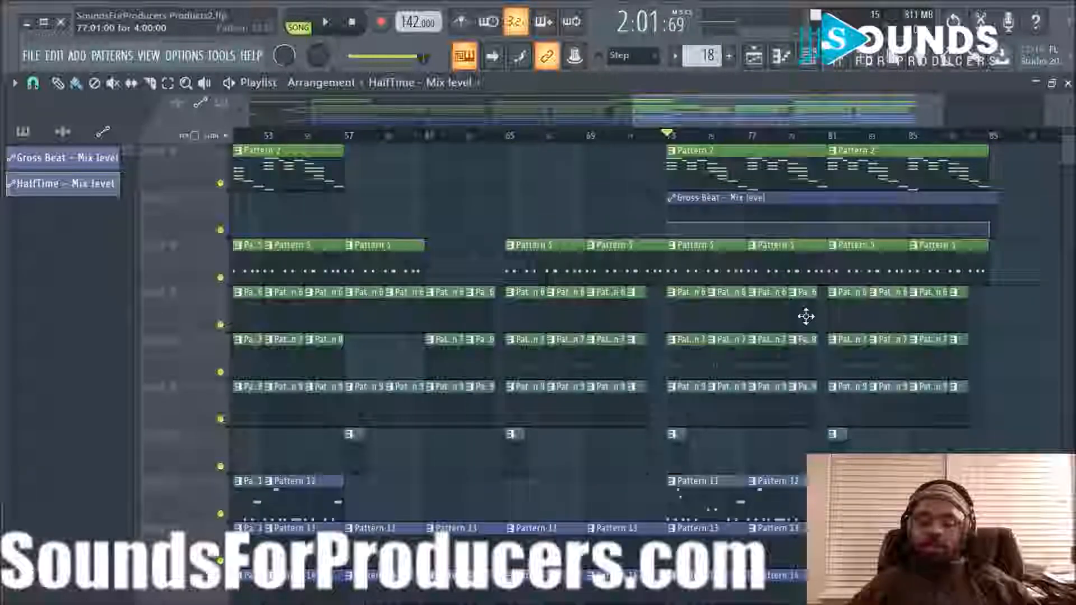
{"action": "scroll", "coordinate": [806, 316], "scroll_direction": "up", "scroll_amount": 3}
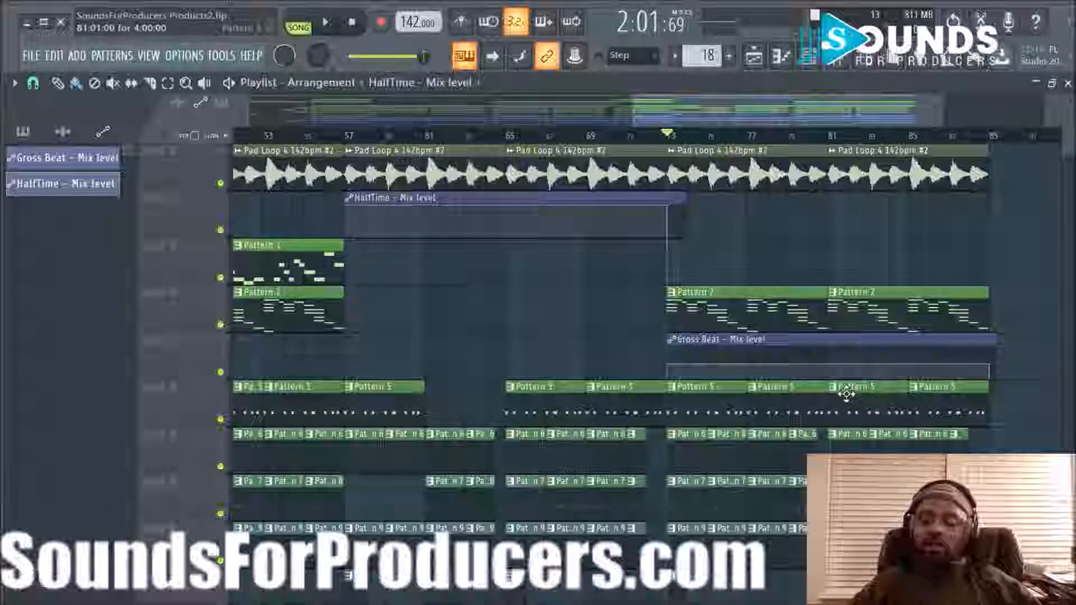
{"action": "scroll", "coordinate": [853, 387], "scroll_direction": "down", "scroll_amount": 4}
{"action": "scroll", "coordinate": [728, 471], "scroll_direction": "down", "scroll_amount": 2}
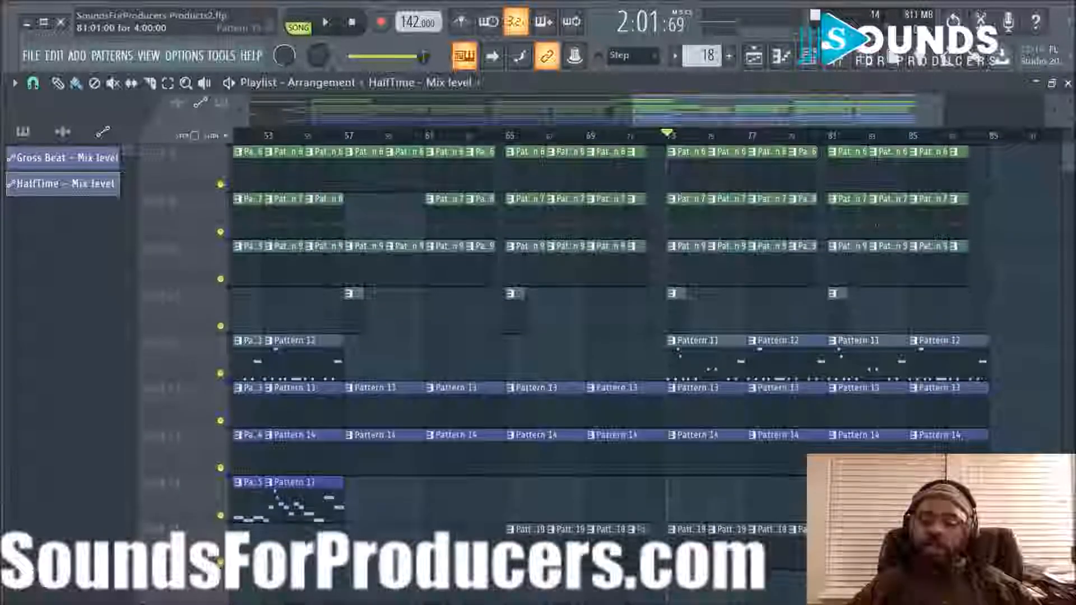
{"action": "scroll", "coordinate": [728, 470], "scroll_direction": "up", "scroll_amount": 3}
{"action": "scroll", "coordinate": [841, 416], "scroll_direction": "up", "scroll_amount": 2}
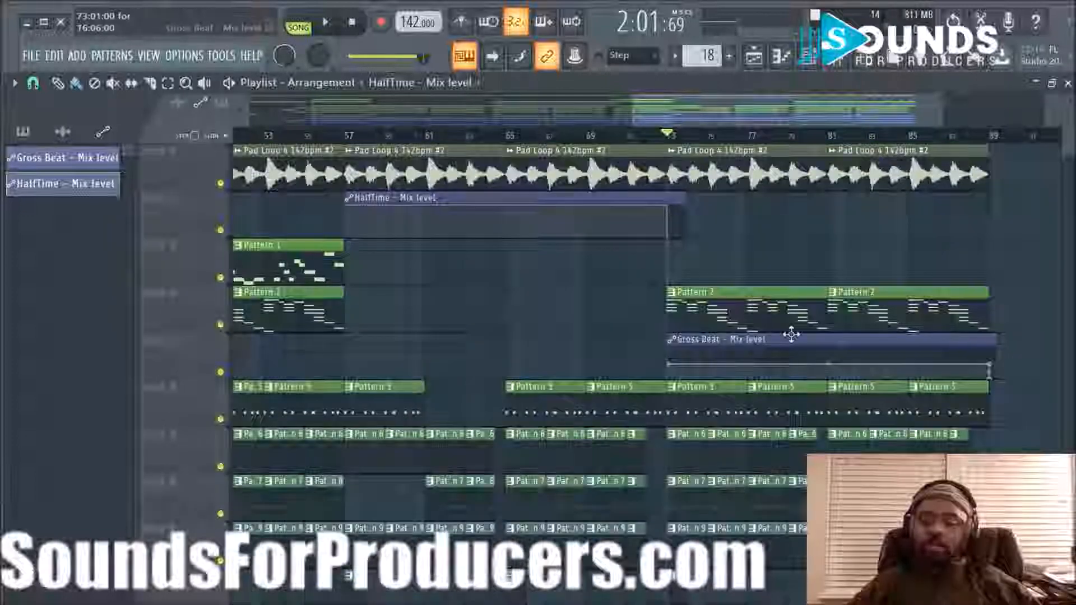
{"action": "scroll", "coordinate": [841, 416], "scroll_direction": "down", "scroll_amount": 3}
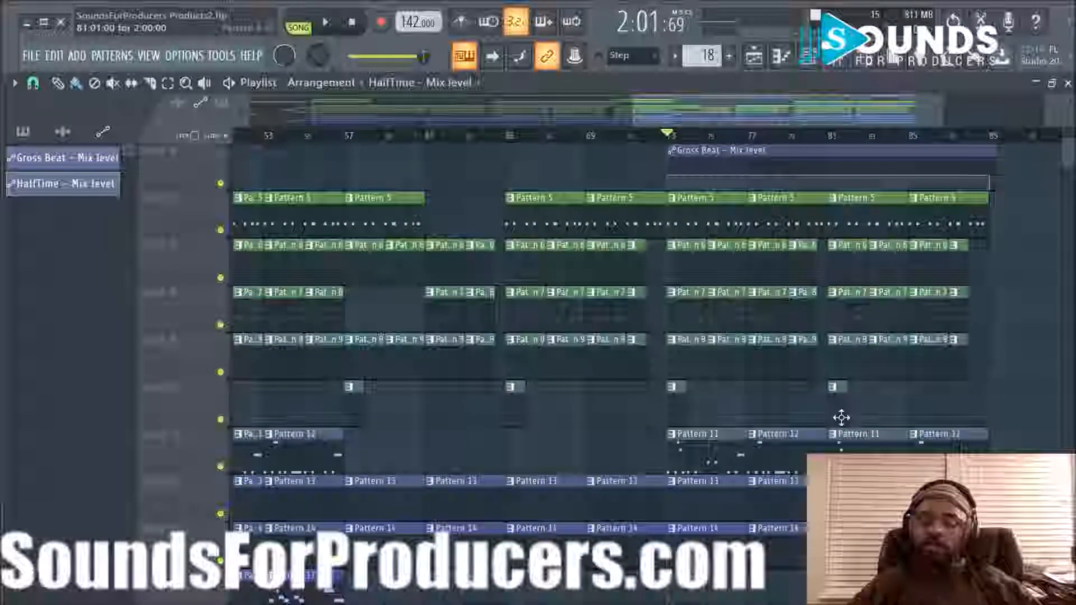
{"action": "scroll", "coordinate": [842, 417], "scroll_direction": "down", "scroll_amount": 2}
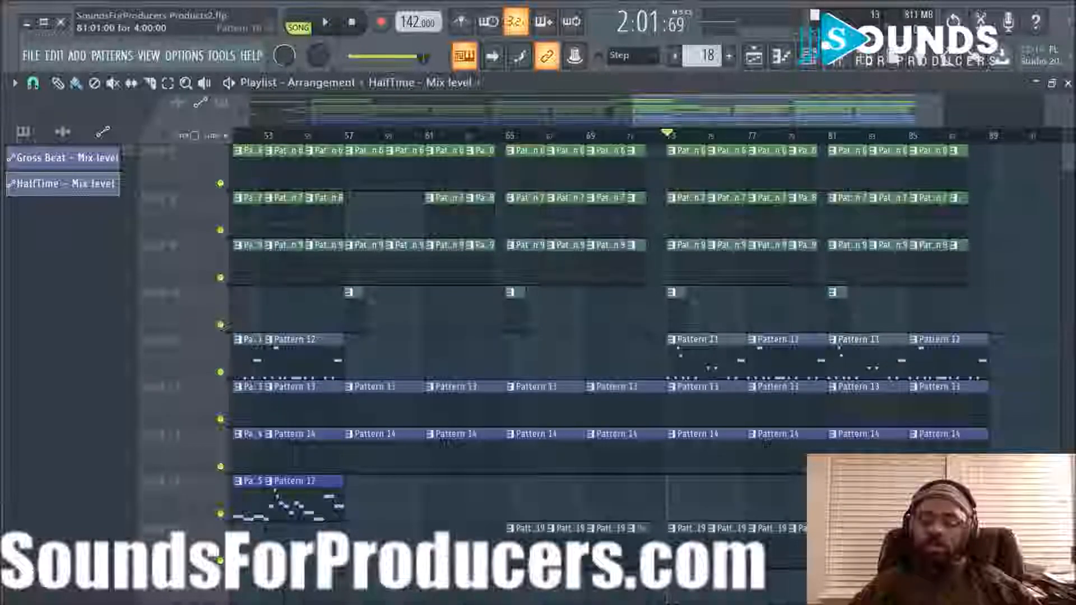
{"action": "scroll", "coordinate": [841, 418], "scroll_direction": "up", "scroll_amount": 6}
Step: Play from about bar 69 and try removing the two Pattern 2 clips at bars 73 and 81
{"action": "left_click", "coordinate": [600, 136]}
{"action": "key", "text": "space"}
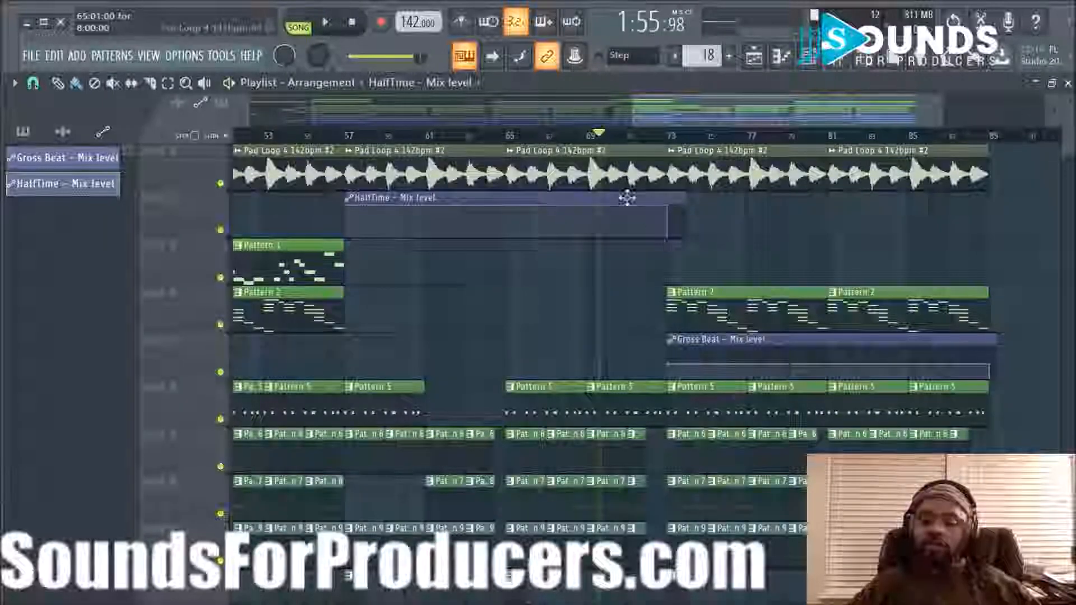
{"action": "right_click", "coordinate": [732, 318]}
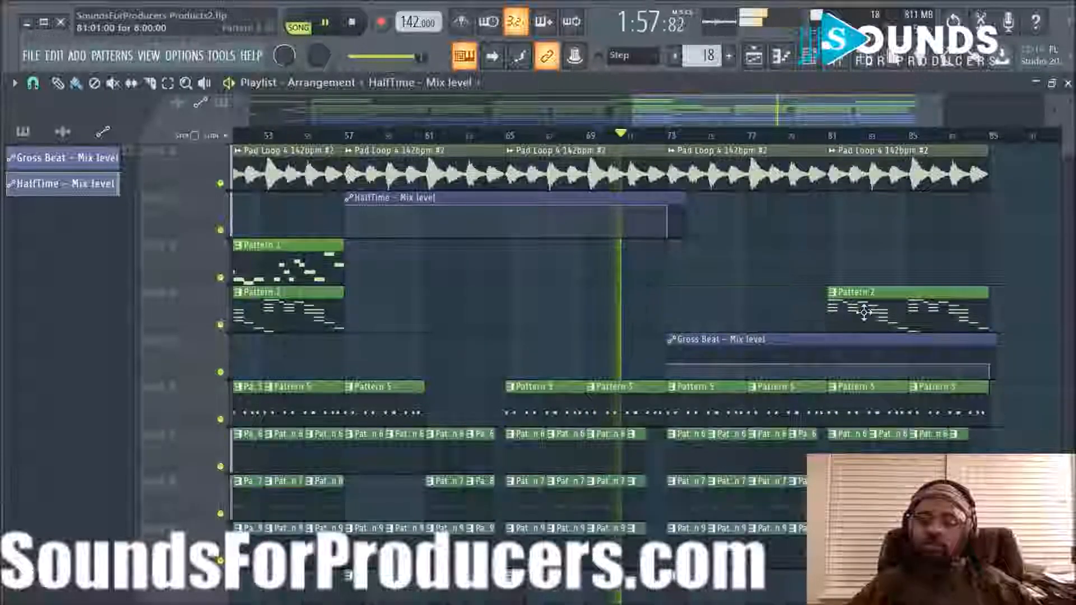
{"action": "right_click", "coordinate": [853, 311]}
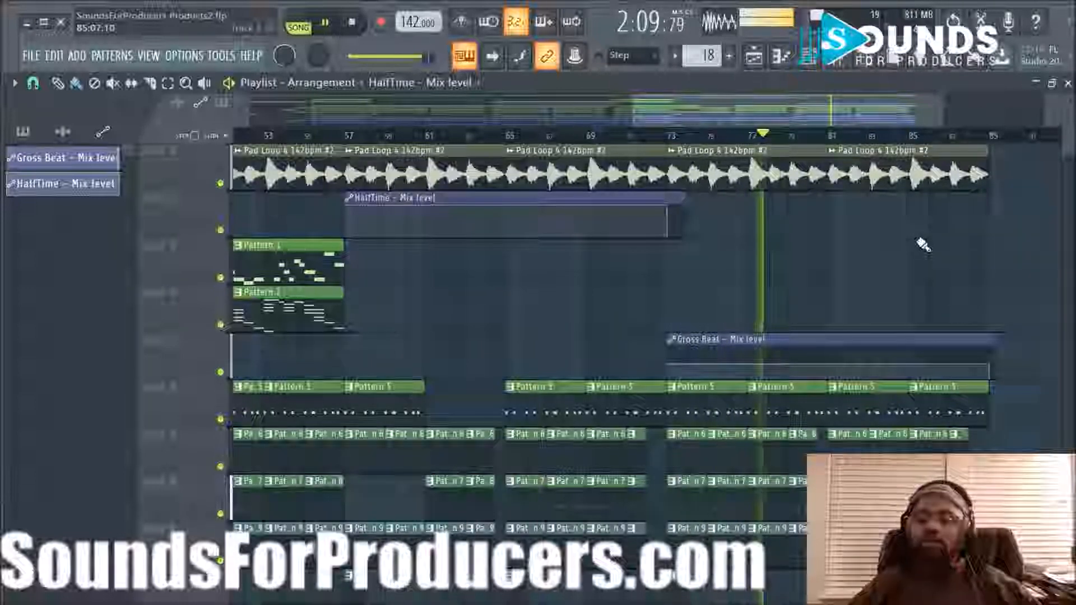
Step: Undo the removal of both Pattern 2 clips at bars 73 and 81
{"action": "key", "text": "ctrl+z"}
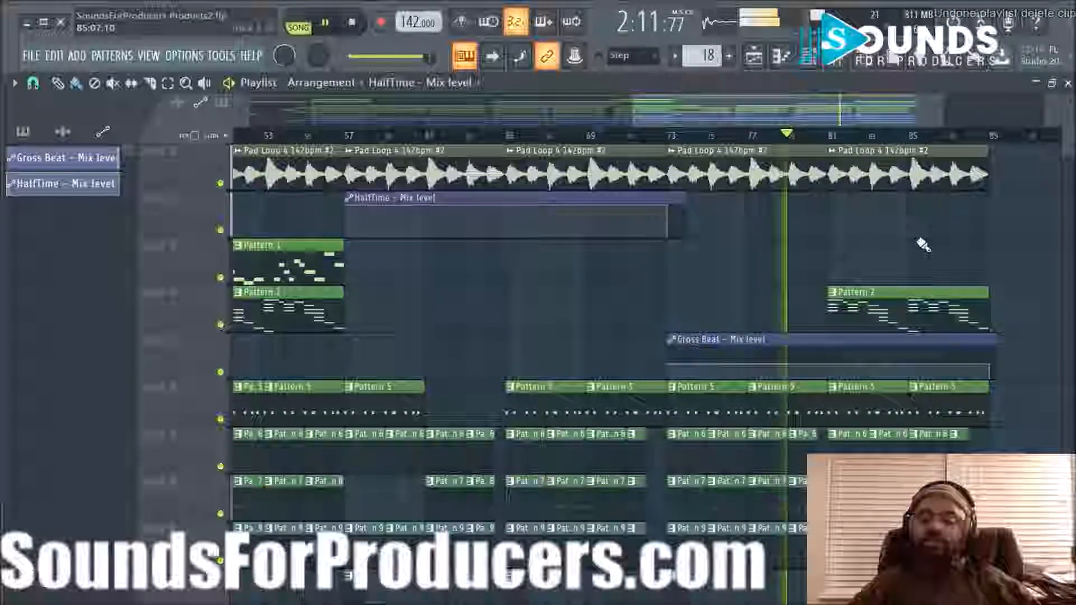
{"action": "key", "text": "ctrl+z"}
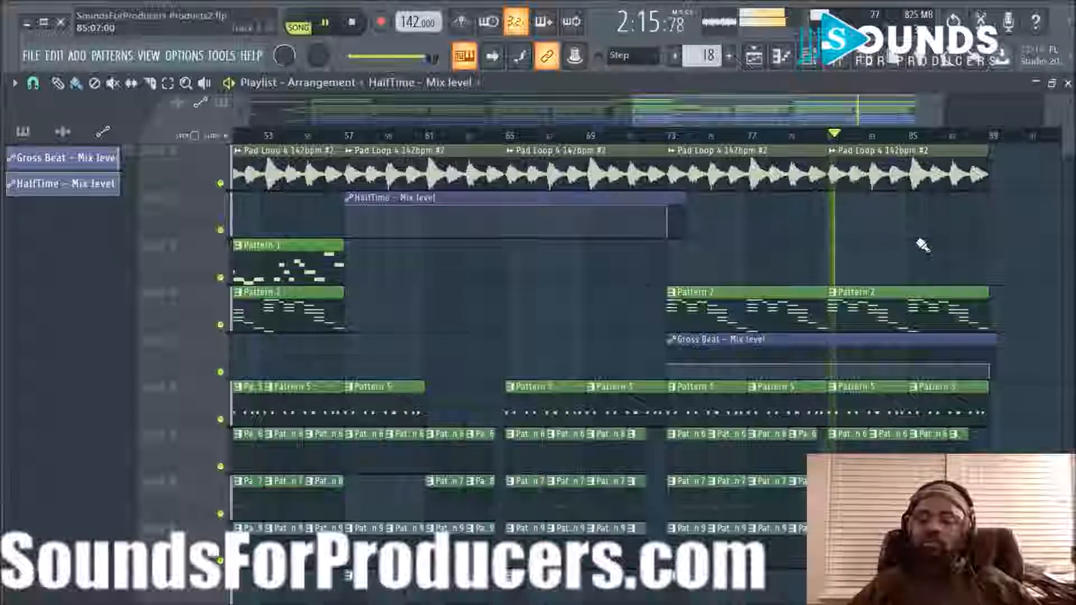
Step: Play the final section from bar 73 and review its clips across the tracks
{"action": "left_click", "coordinate": [593, 136]}
{"action": "left_click", "coordinate": [670, 136]}
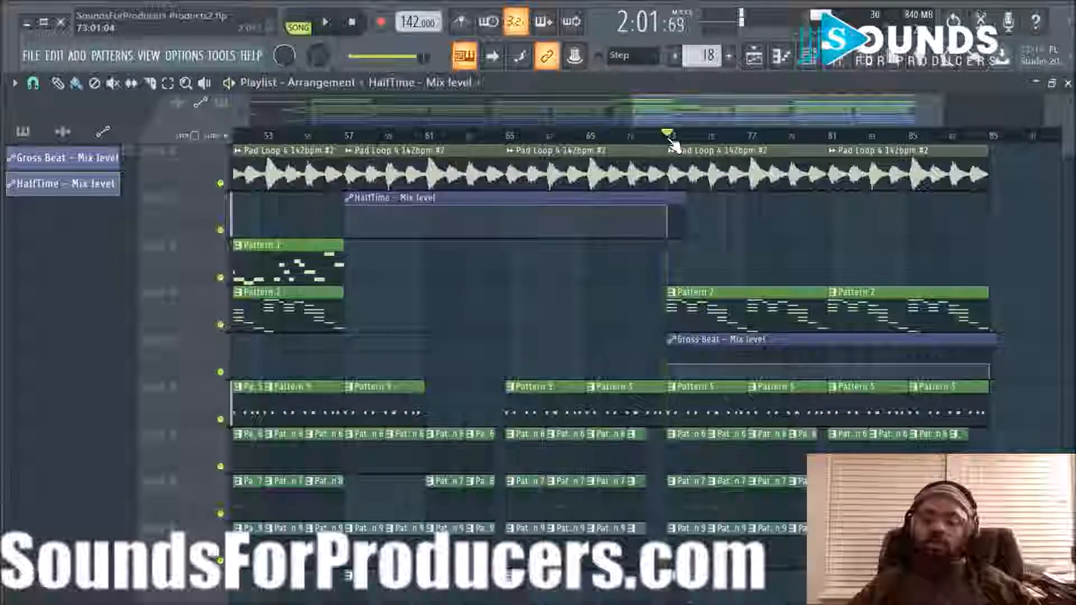
{"action": "scroll", "coordinate": [1033, 249], "scroll_direction": "down", "scroll_amount": 2}
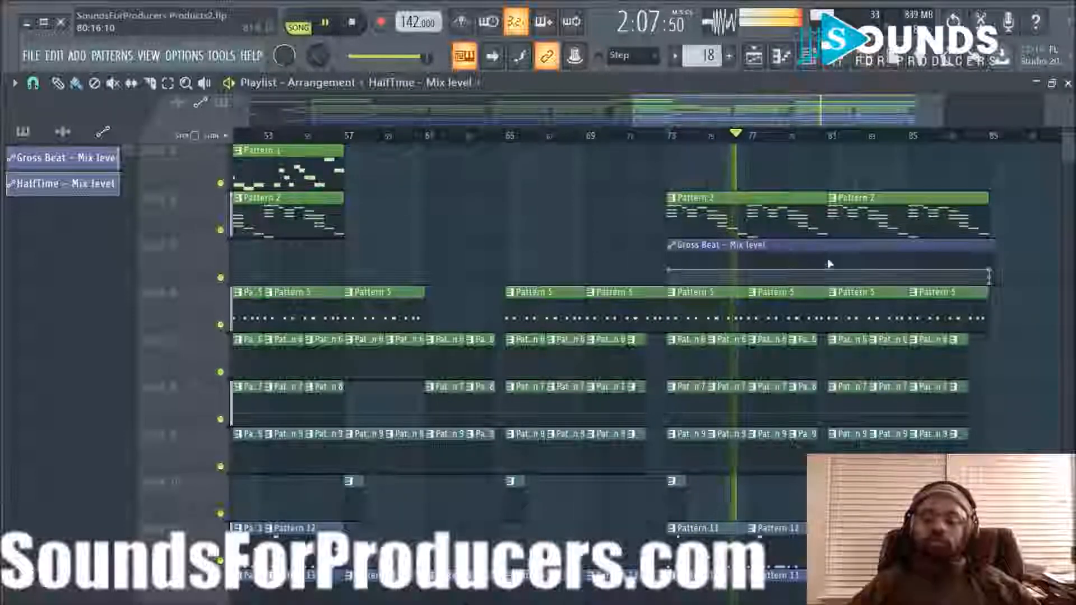
{"action": "scroll", "coordinate": [978, 328], "scroll_direction": "down", "scroll_amount": 3}
{"action": "scroll", "coordinate": [1009, 339], "scroll_direction": "up", "scroll_amount": 5}
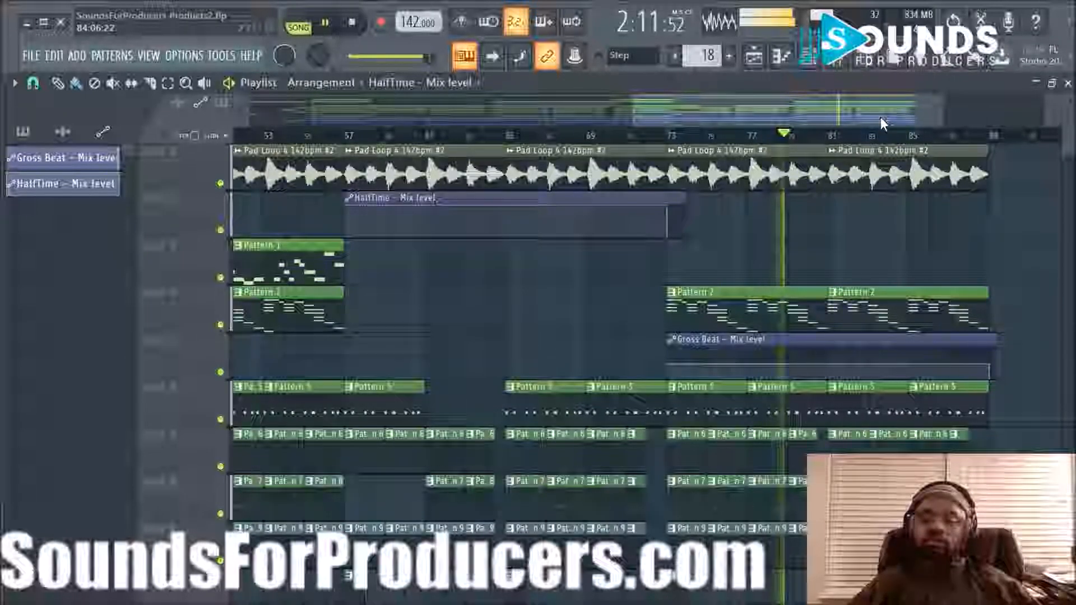
{"action": "scroll", "coordinate": [882, 112], "scroll_direction": "down", "scroll_amount": 3}
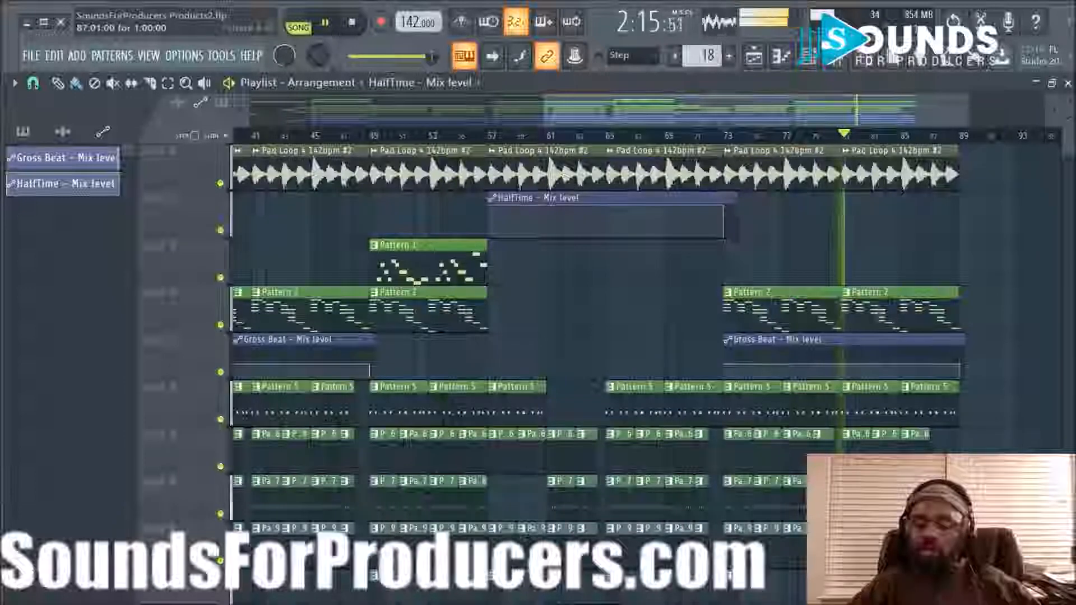
Step: Shorten the final Pattern 12, Pattern 13 and Pattern 14 clips starting at bar 85 so they end at bar 87
{"action": "scroll", "coordinate": [594, 336], "scroll_direction": "down", "scroll_amount": 1}
{"action": "scroll", "coordinate": [594, 336], "scroll_direction": "down", "scroll_amount": 3}
{"action": "scroll", "coordinate": [594, 337], "scroll_direction": "down", "scroll_amount": 3}
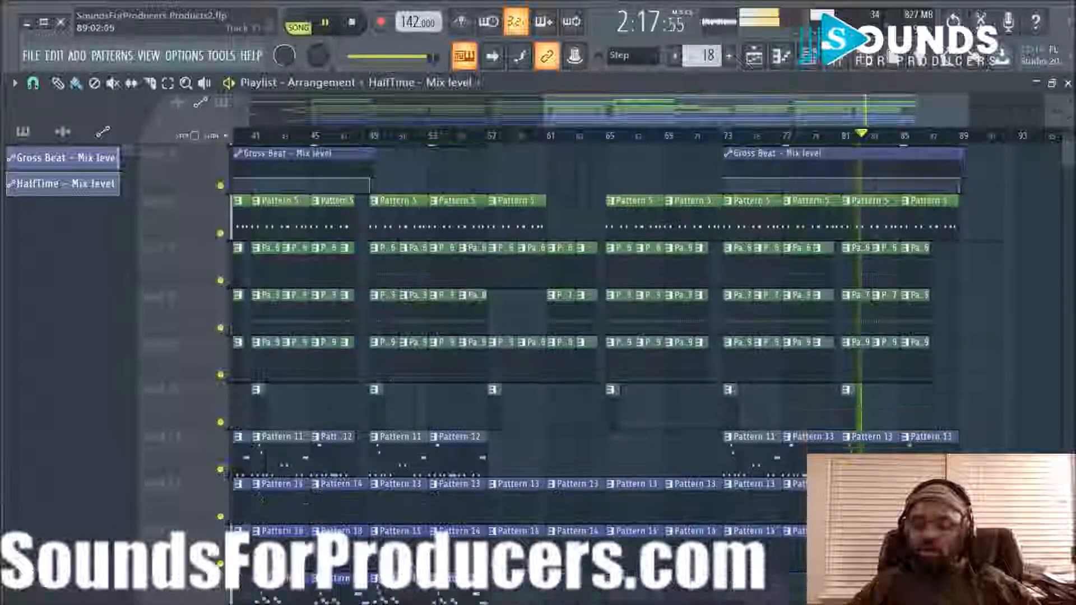
{"action": "left_click_drag", "start_coordinate": [957, 403], "coordinate": [927, 402]}
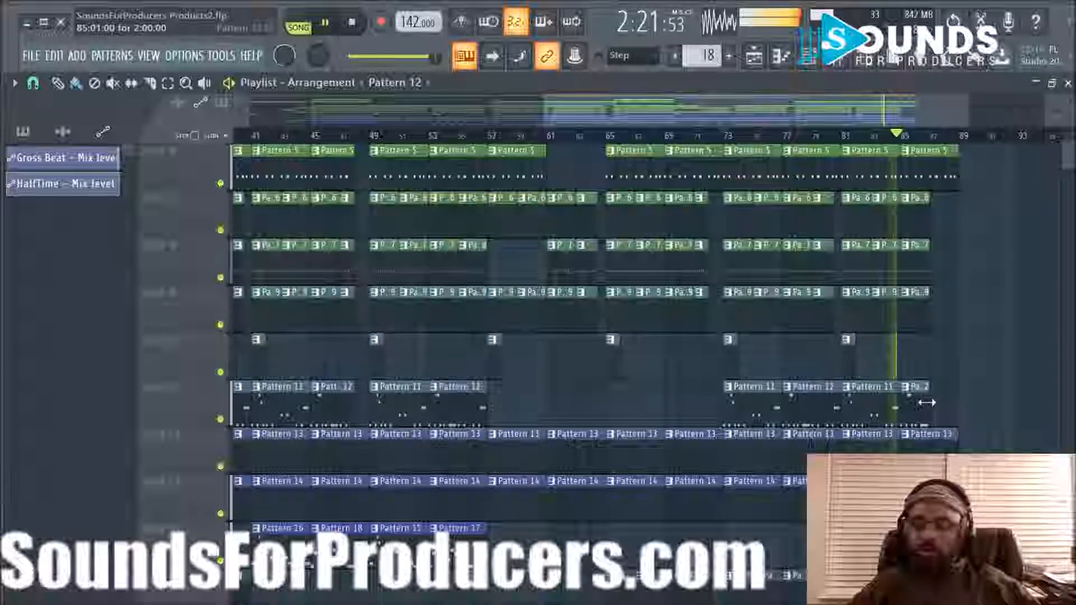
{"action": "scroll", "coordinate": [977, 417], "scroll_direction": "down", "scroll_amount": 1}
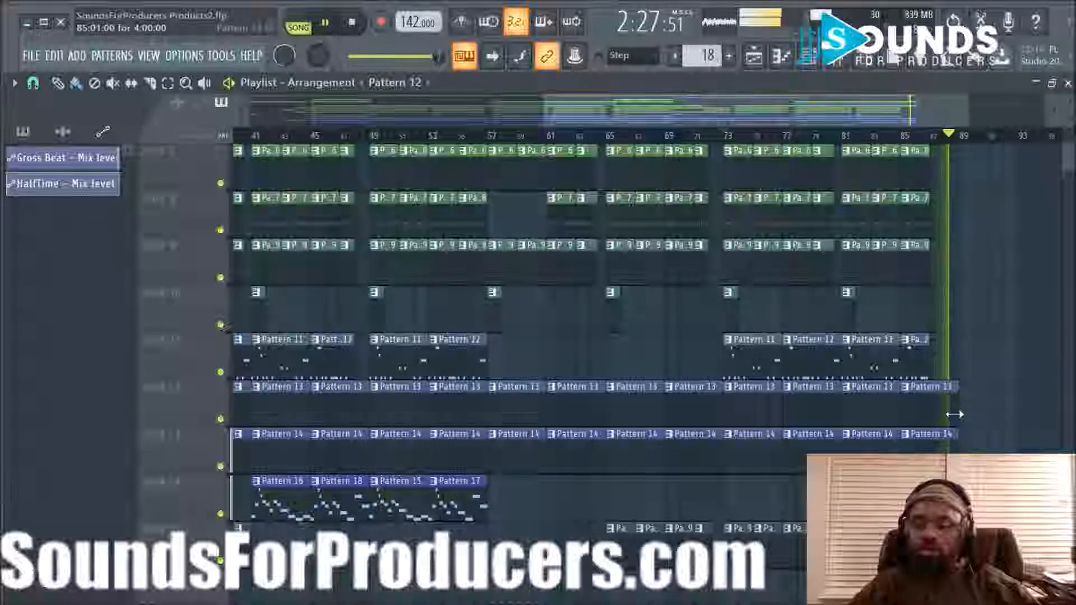
{"action": "left_click_drag", "start_coordinate": [955, 415], "coordinate": [929, 413]}
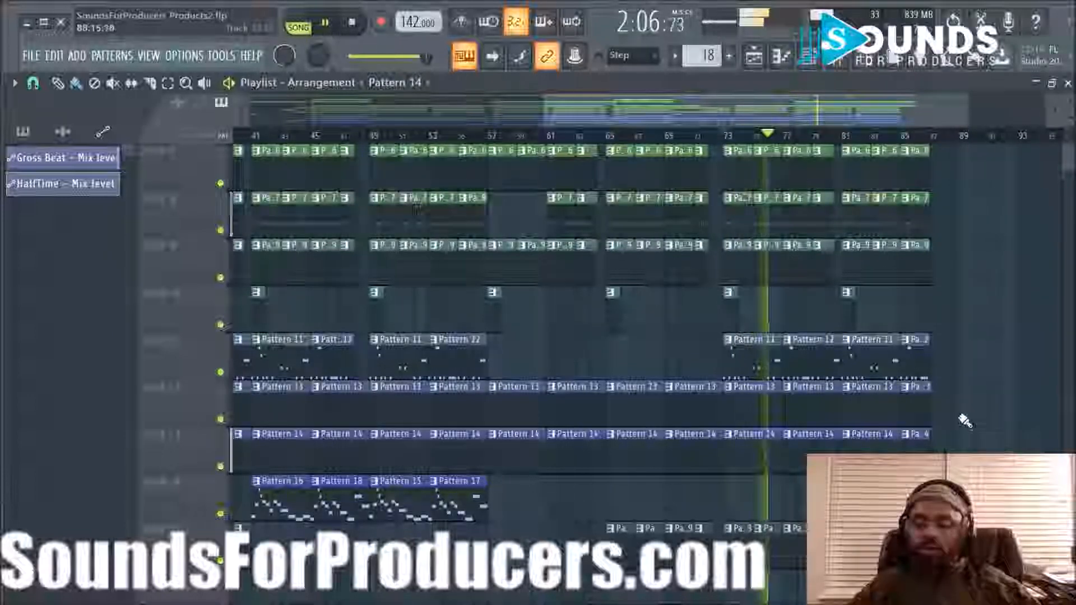
Step: Stop playback and copy the clips on all tracks from bars 49–57 to bars 89–97
{"action": "scroll", "coordinate": [965, 422], "scroll_direction": "up", "scroll_amount": 6}
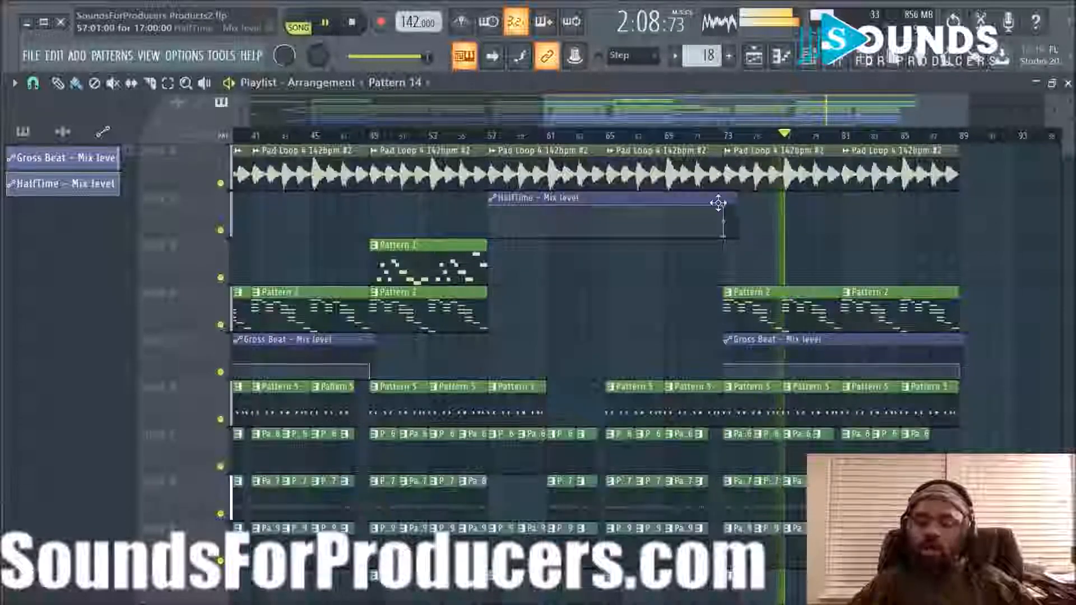
{"action": "left_click_drag", "start_coordinate": [613, 120], "coordinate": [577, 114]}
{"action": "scroll", "coordinate": [480, 270], "scroll_direction": "down", "scroll_amount": 5}
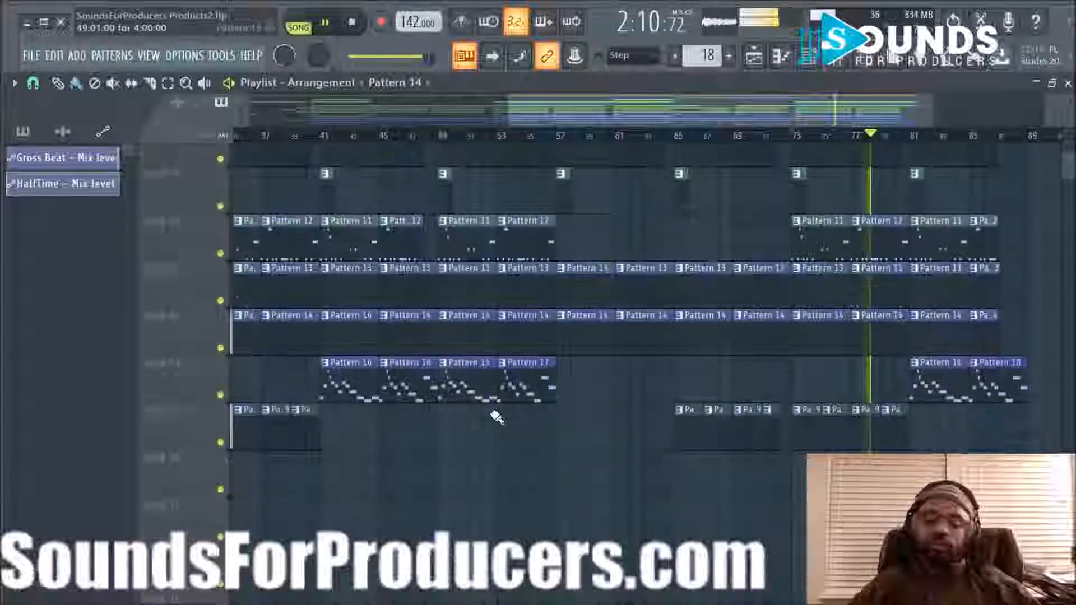
{"action": "key", "text": "space"}
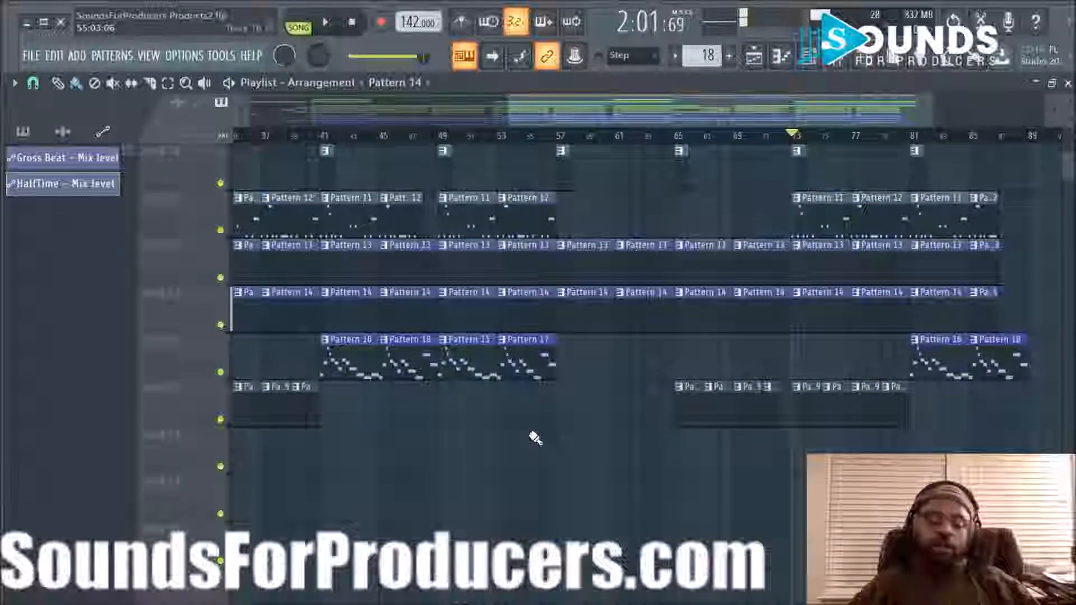
{"action": "scroll", "coordinate": [536, 442], "scroll_direction": "up", "scroll_amount": 5}
{"action": "scroll", "coordinate": [537, 455], "scroll_direction": "down", "scroll_amount": 5}
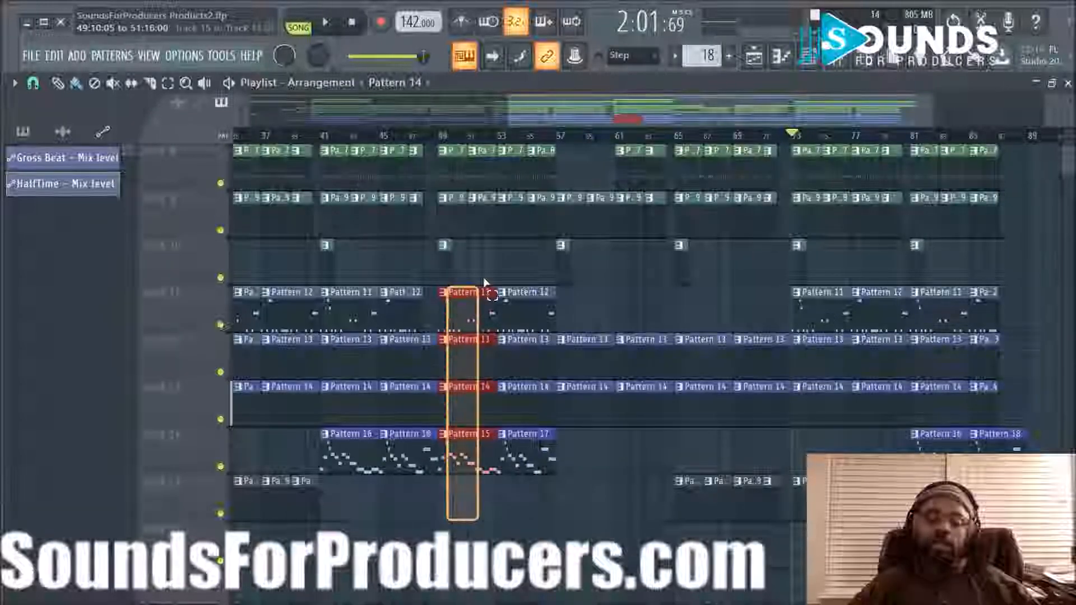
{"action": "scroll", "coordinate": [481, 322], "scroll_direction": "up", "scroll_amount": 5}
{"action": "scroll", "coordinate": [617, 243], "scroll_direction": "down", "scroll_amount": 5}
{"action": "scroll", "coordinate": [615, 245], "scroll_direction": "up", "scroll_amount": 6}
{"action": "left_click_drag", "start_coordinate": [473, 176], "coordinate": [931, 181]}
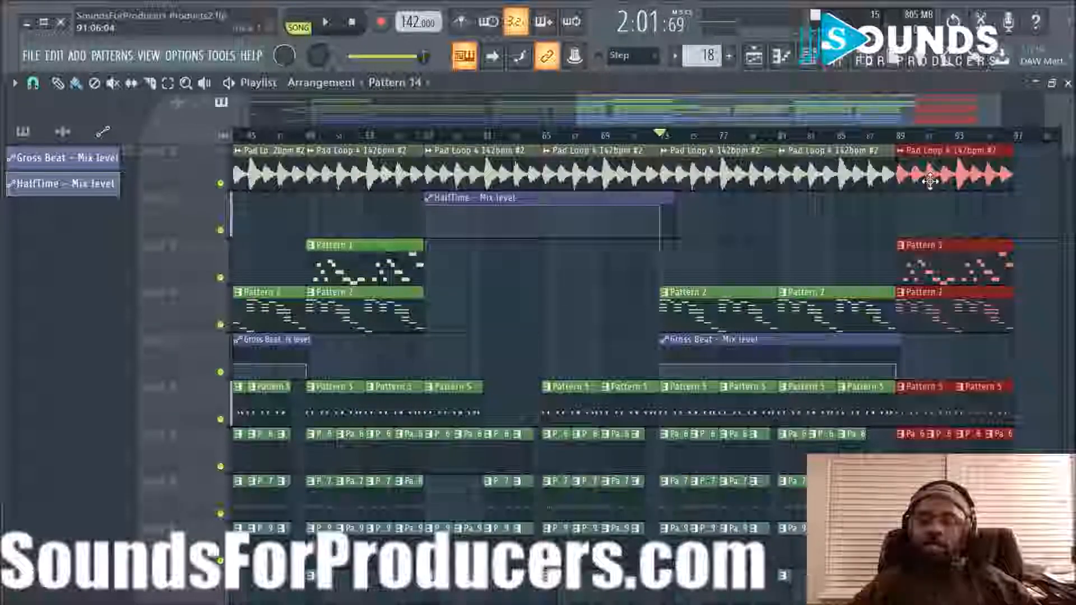
Step: Copy the selected eight-bar section from bar 89 to bars 97–105
{"action": "left_click_drag", "start_coordinate": [844, 109], "coordinate": [903, 122]}
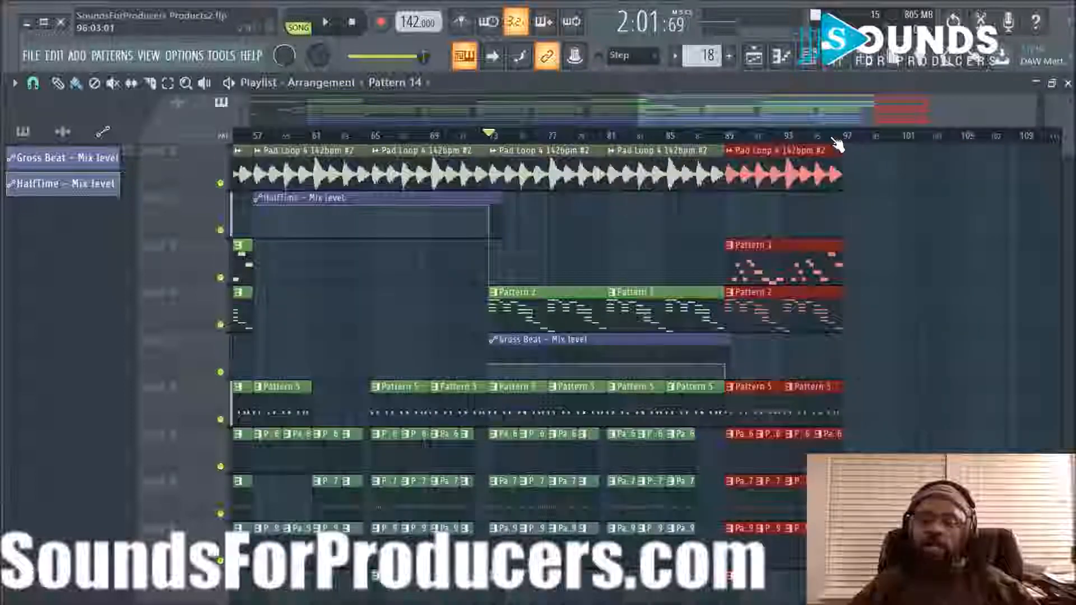
{"action": "scroll", "coordinate": [832, 136], "scroll_direction": "up", "scroll_amount": 3}
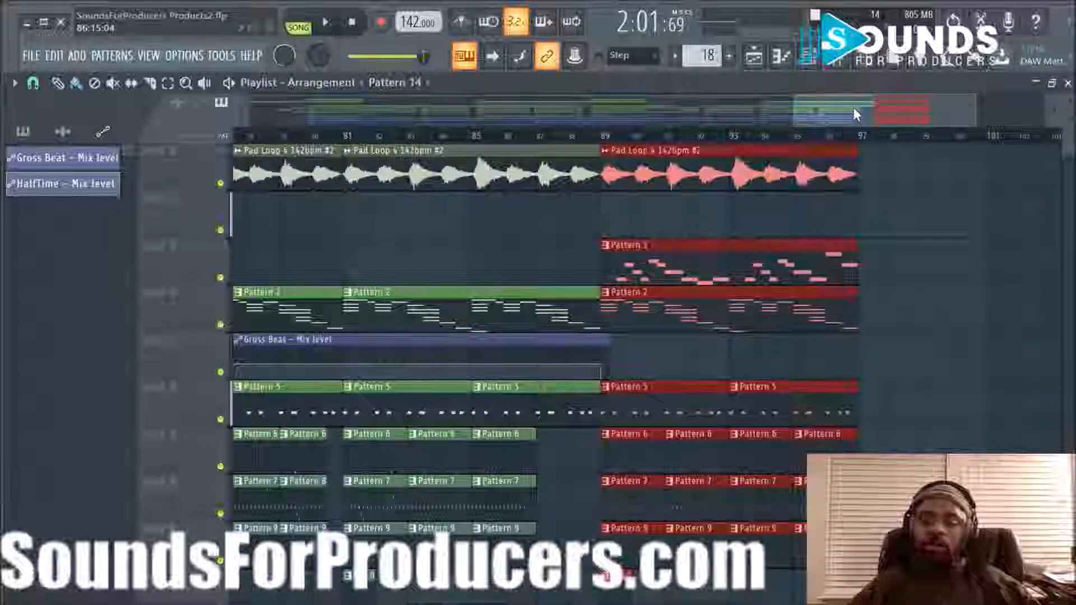
{"action": "left_click_drag", "start_coordinate": [856, 114], "coordinate": [822, 116]}
{"action": "left_click_drag", "start_coordinate": [819, 169], "coordinate": [985, 174]}
{"action": "scroll", "coordinate": [838, 138], "scroll_direction": "down", "scroll_amount": 4}
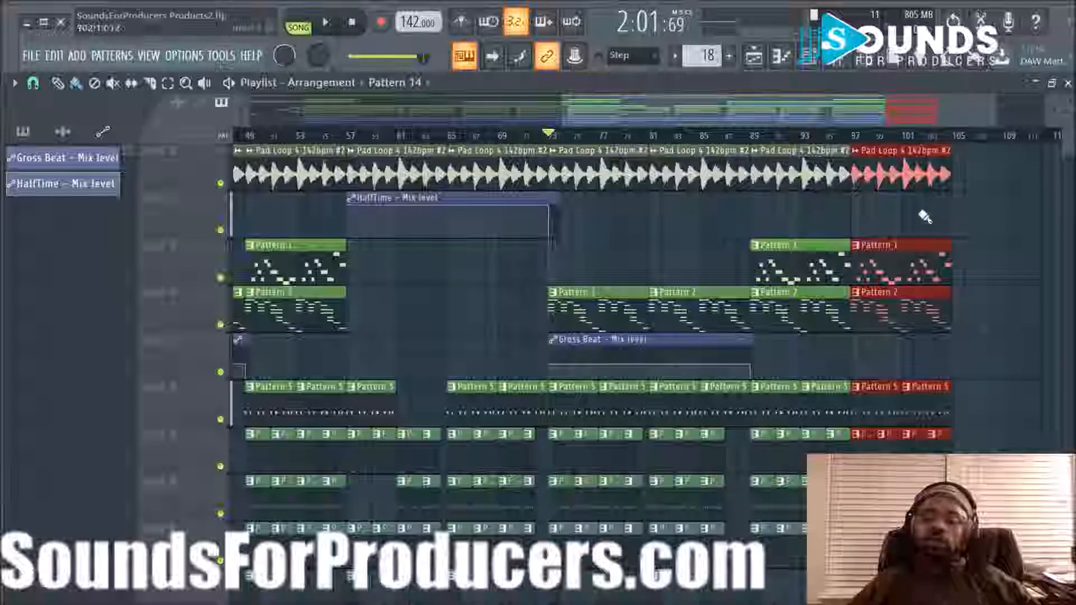
Step: Check the tracks of the section at bar 97 and duplicate it once more to bars 105–113
{"action": "left_click", "coordinate": [919, 137]}
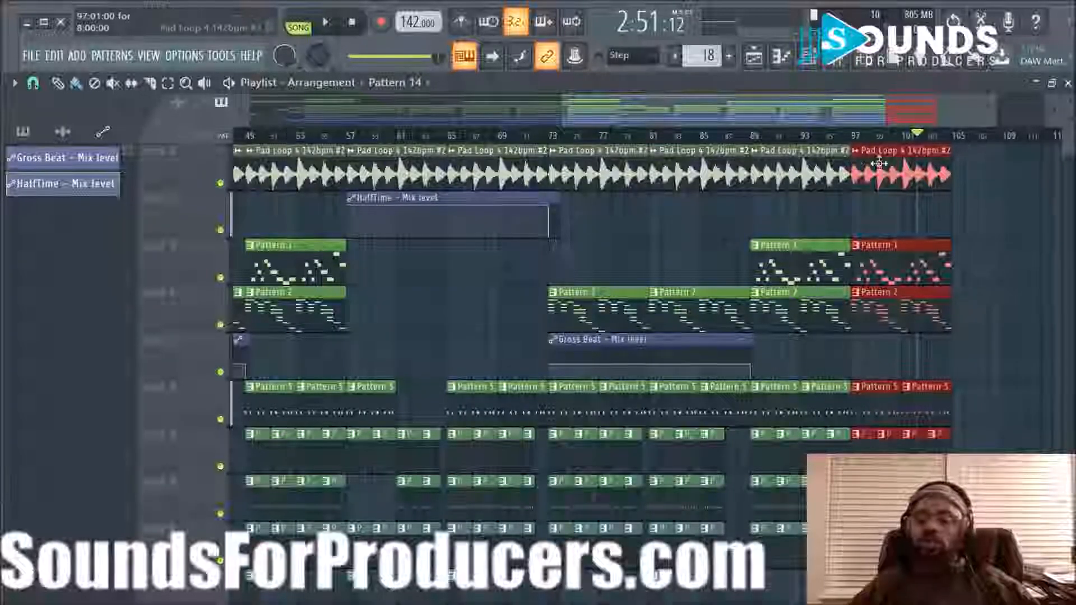
{"action": "scroll", "coordinate": [918, 280], "scroll_direction": "down", "scroll_amount": 8}
{"action": "scroll", "coordinate": [919, 403], "scroll_direction": "up", "scroll_amount": 8}
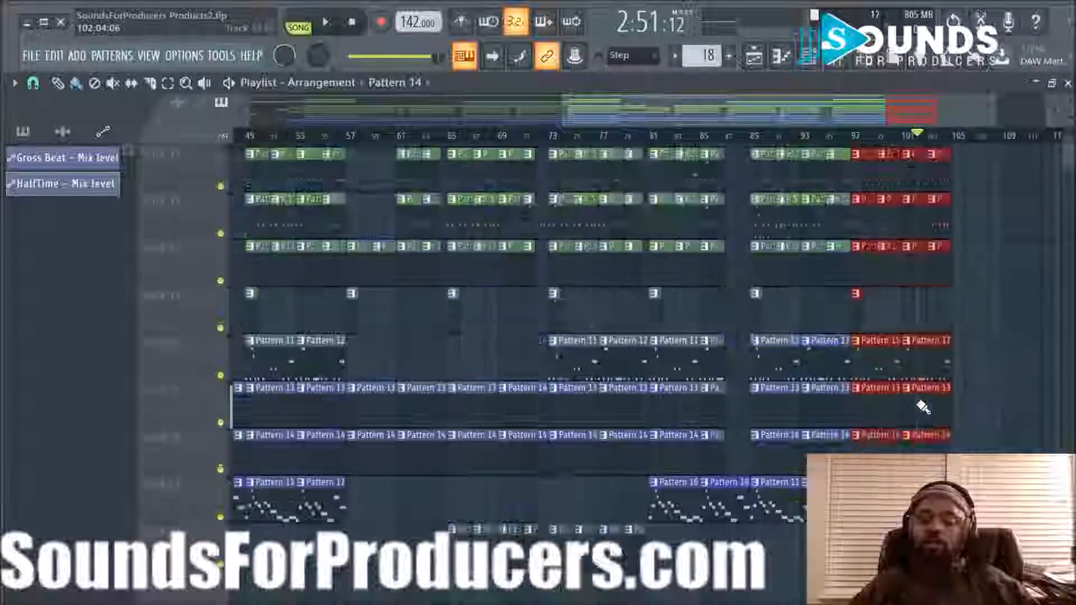
{"action": "key", "text": "ctrl+b"}
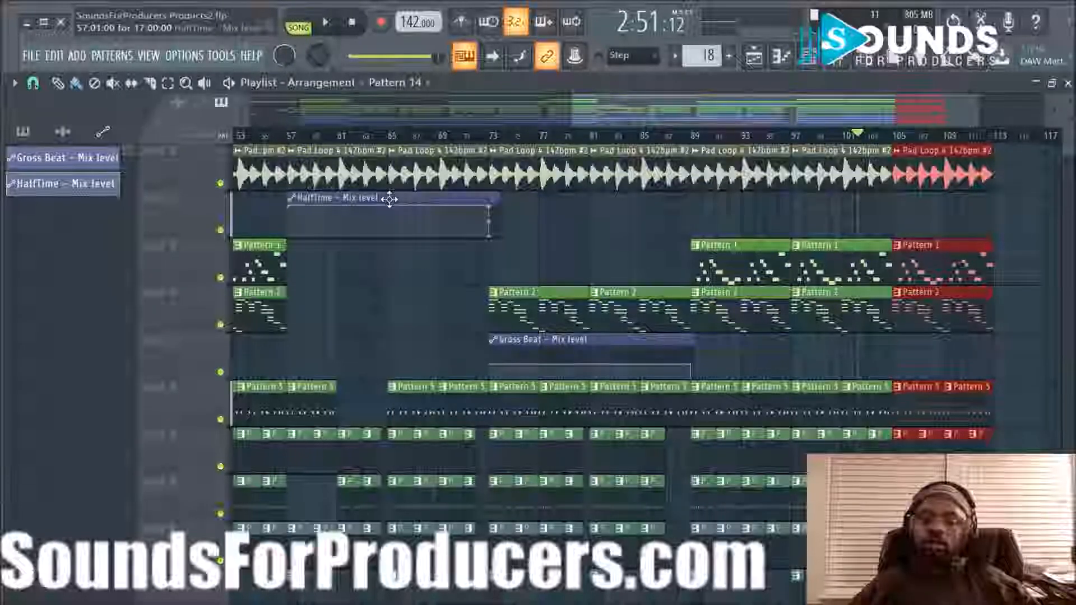
Step: Copy the HalfTime mix level automation clip from bar 57 to bar 105 and shorten it to end around bar 113
{"action": "left_click_drag", "start_coordinate": [380, 198], "coordinate": [987, 190]}
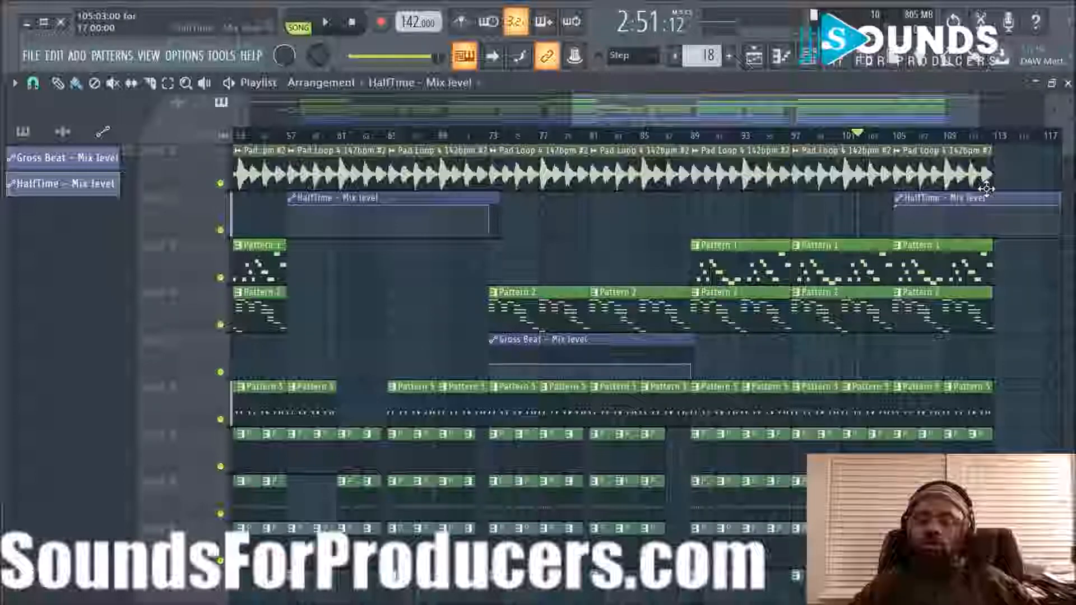
{"action": "scroll", "coordinate": [984, 147], "scroll_direction": "up", "scroll_amount": 5}
{"action": "left_click_drag", "start_coordinate": [833, 115], "coordinate": [848, 117]}
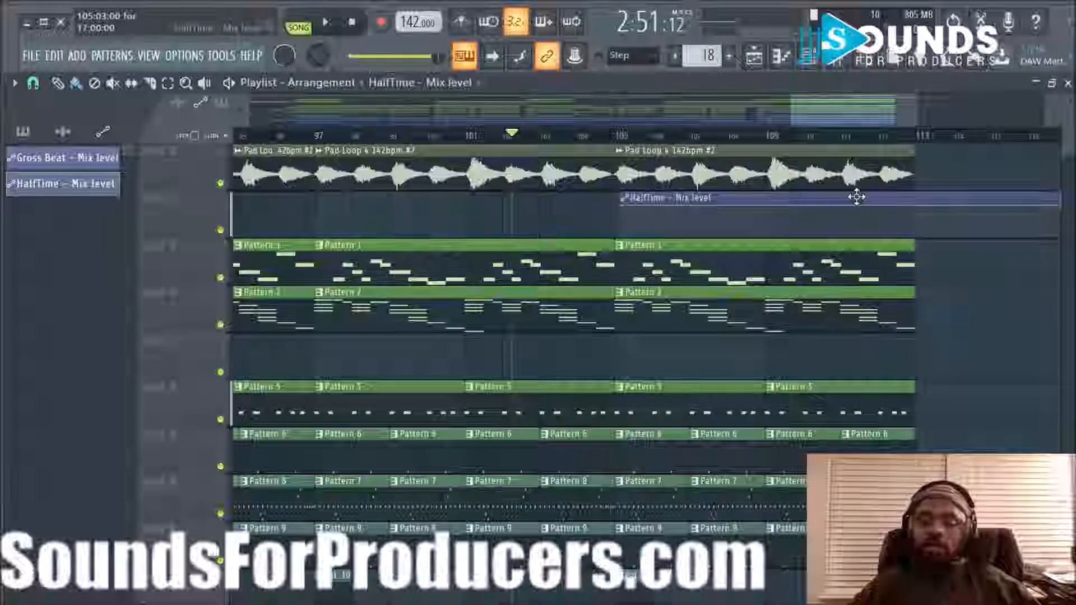
{"action": "left_click_drag", "start_coordinate": [843, 118], "coordinate": [887, 119]}
{"action": "left_click_drag", "start_coordinate": [841, 208], "coordinate": [572, 202]}
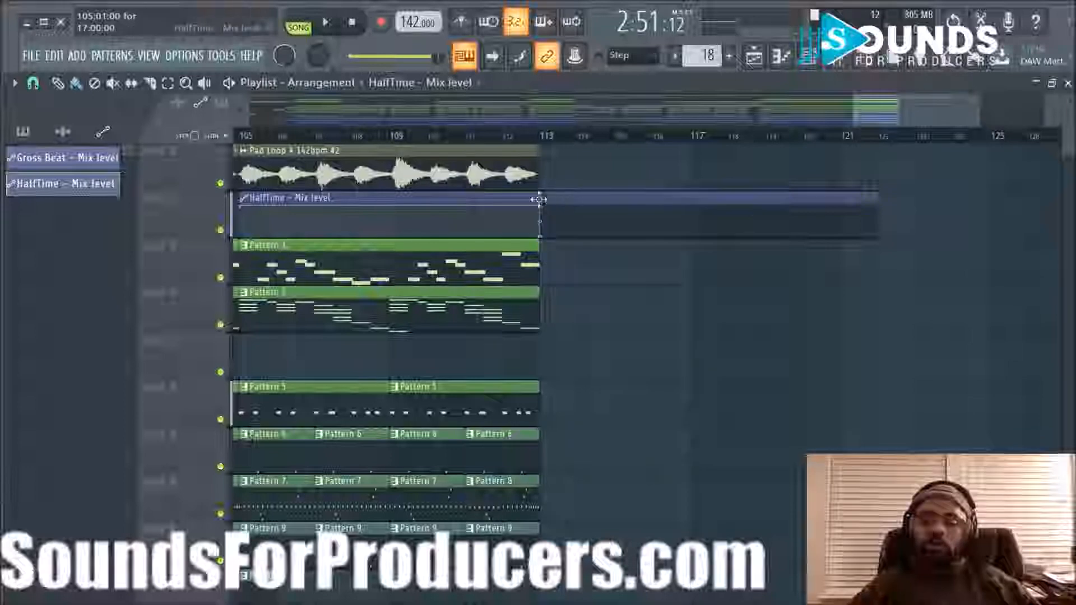
{"action": "left_click_drag", "start_coordinate": [877, 196], "coordinate": [554, 197]}
{"action": "left_click_drag", "start_coordinate": [948, 107], "coordinate": [878, 138]}
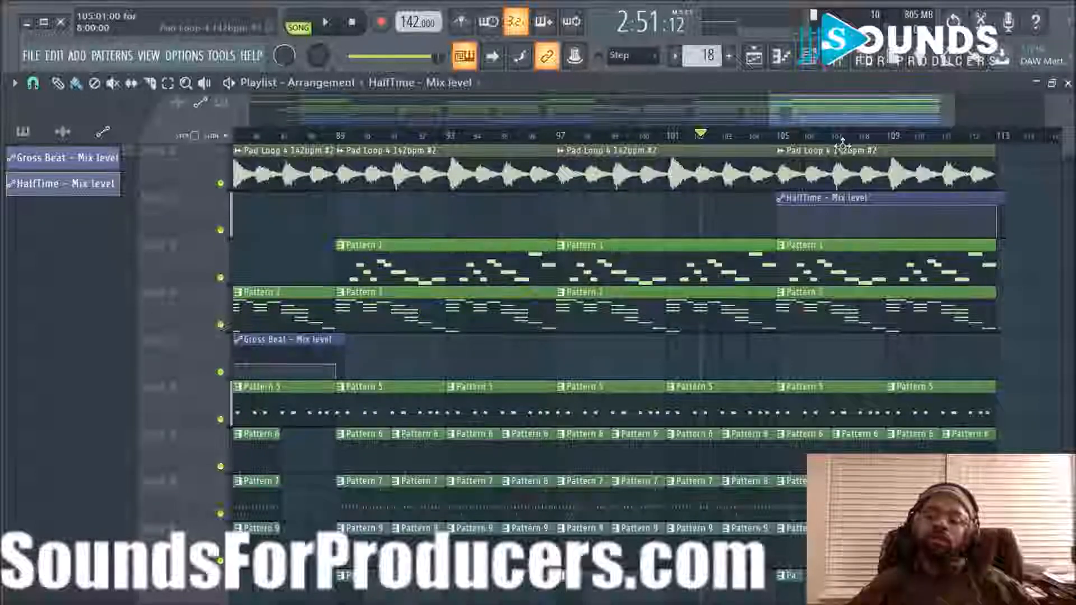
Step: Play the arrangement from about bar 84 and review the layered clips in the added section from bar 89
{"action": "scroll", "coordinate": [723, 145], "scroll_direction": "down", "scroll_amount": 3}
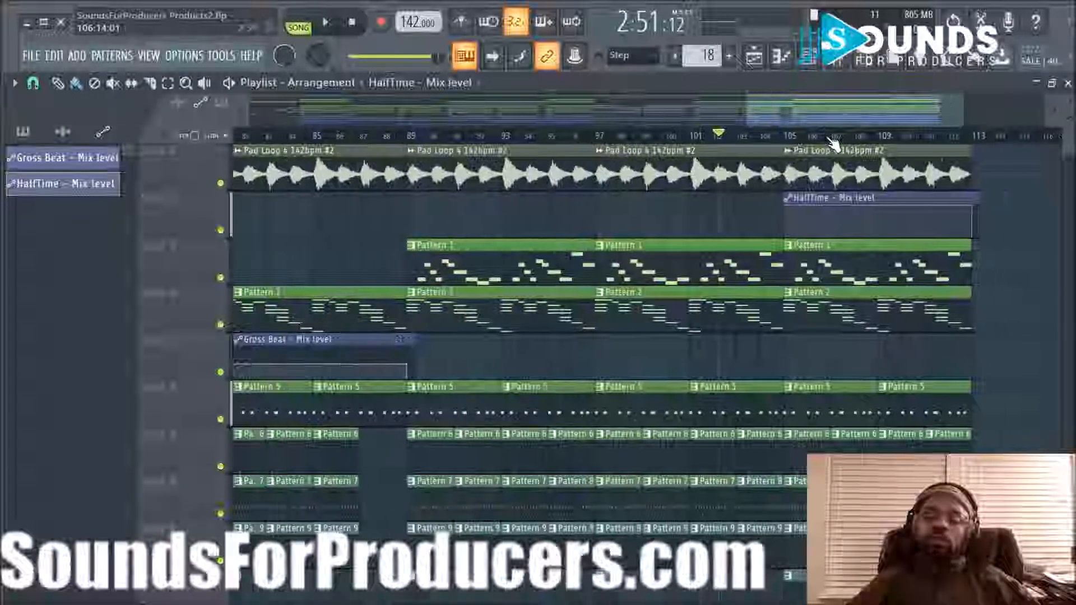
{"action": "left_click", "coordinate": [451, 137]}
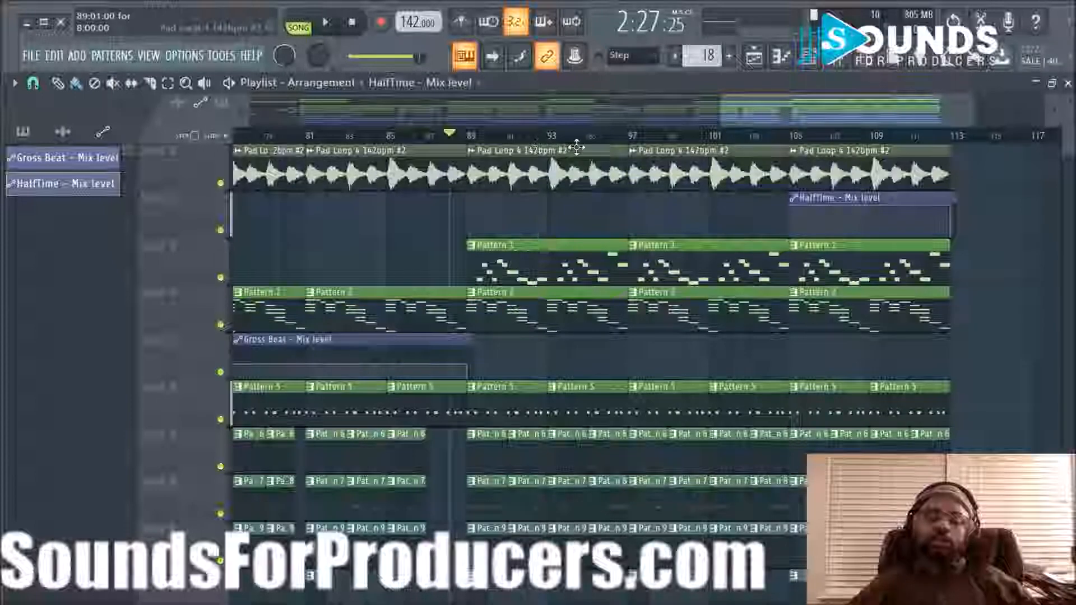
{"action": "key", "text": "space"}
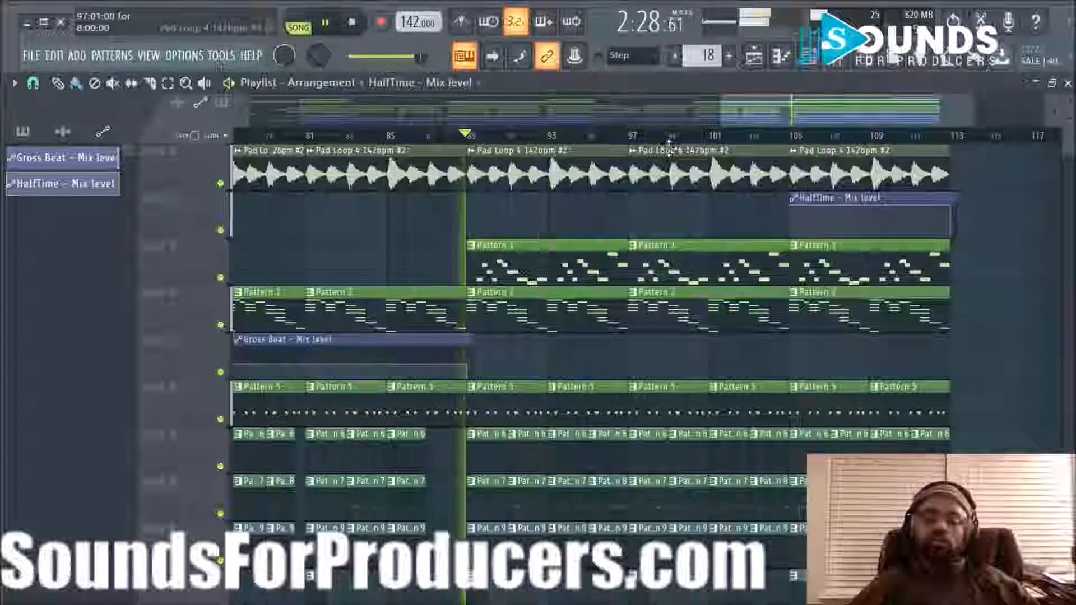
{"action": "left_click", "coordinate": [361, 137]}
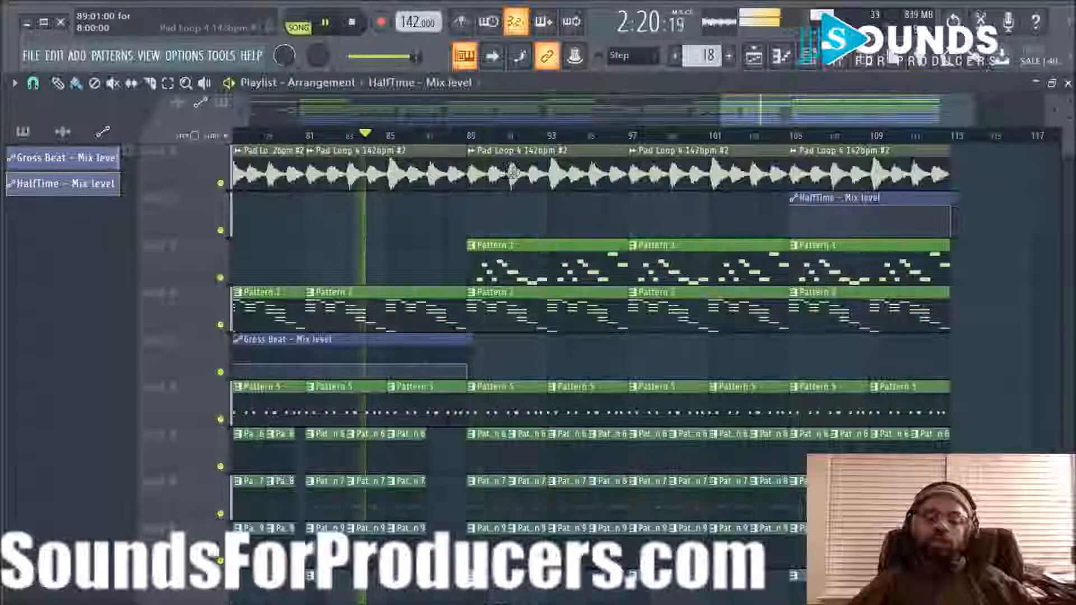
{"action": "key", "text": "space"}
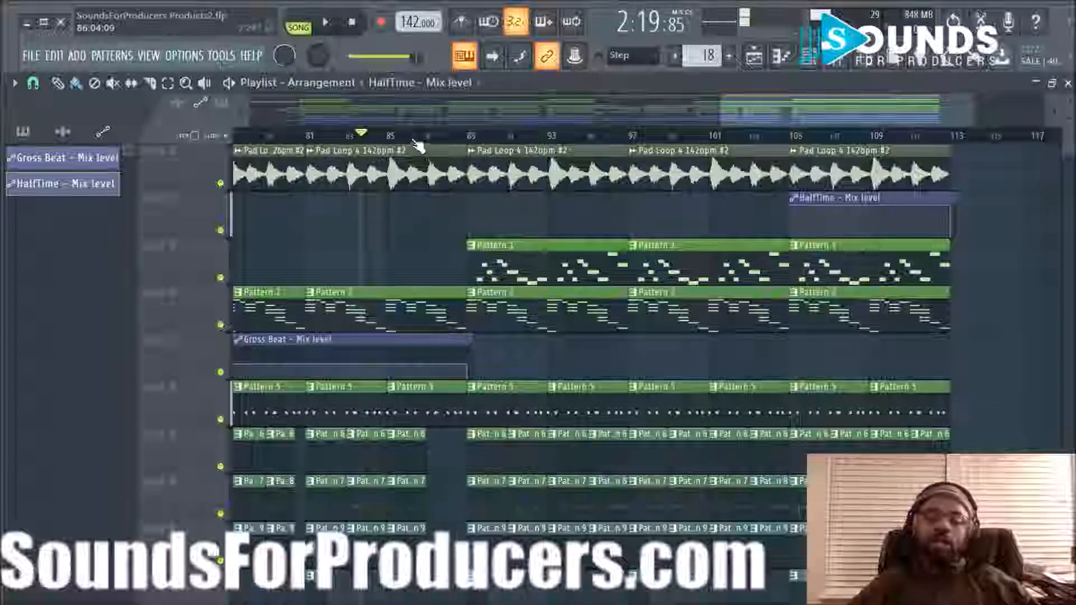
{"action": "key", "text": "space"}
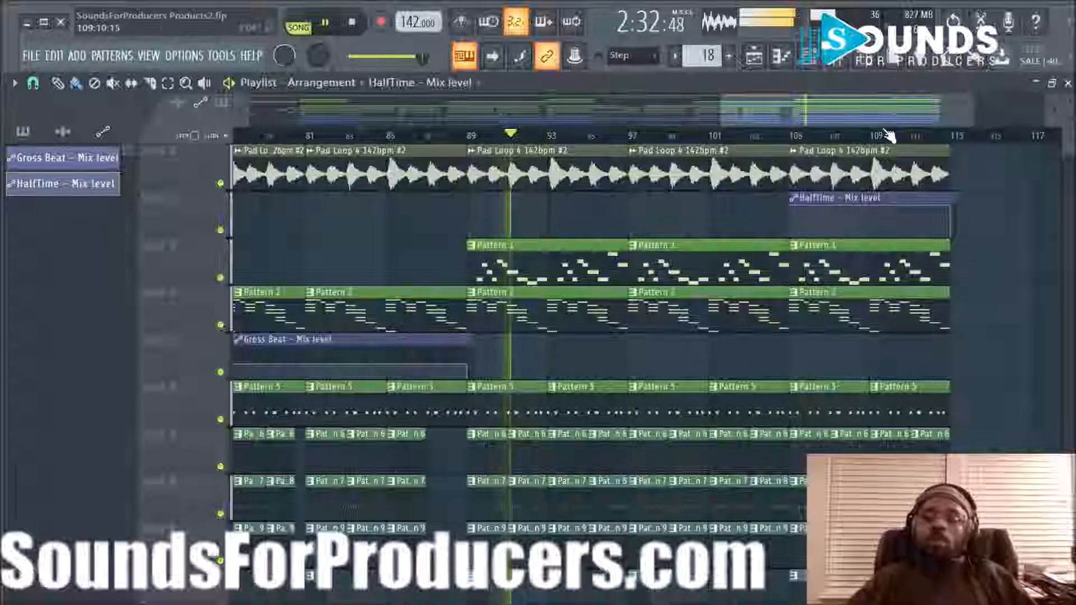
{"action": "scroll", "coordinate": [914, 232], "scroll_direction": "down", "scroll_amount": 6}
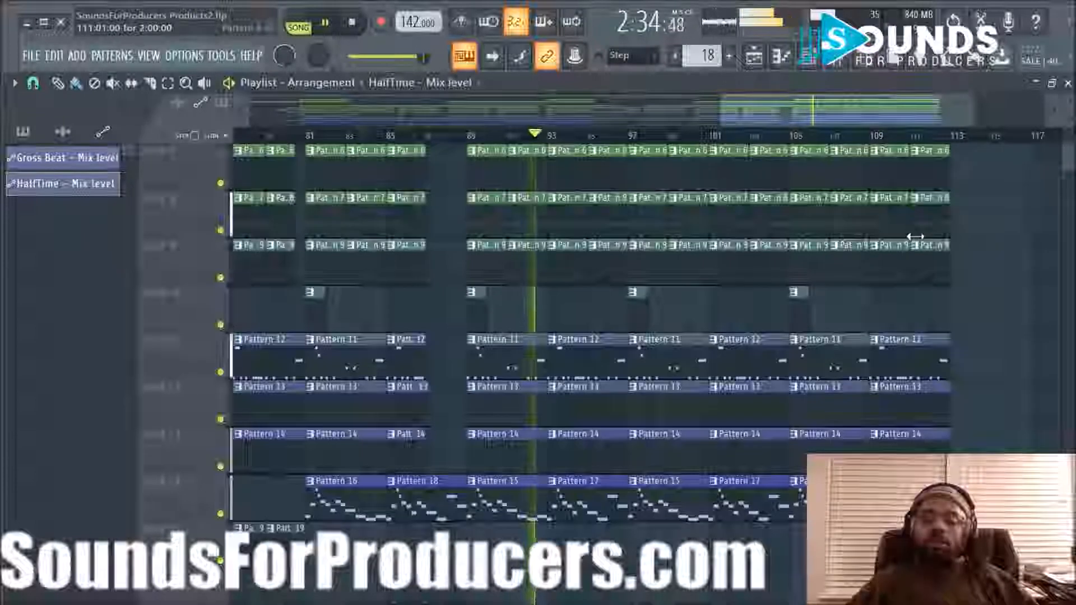
{"action": "scroll", "coordinate": [914, 236], "scroll_direction": "up", "scroll_amount": 6}
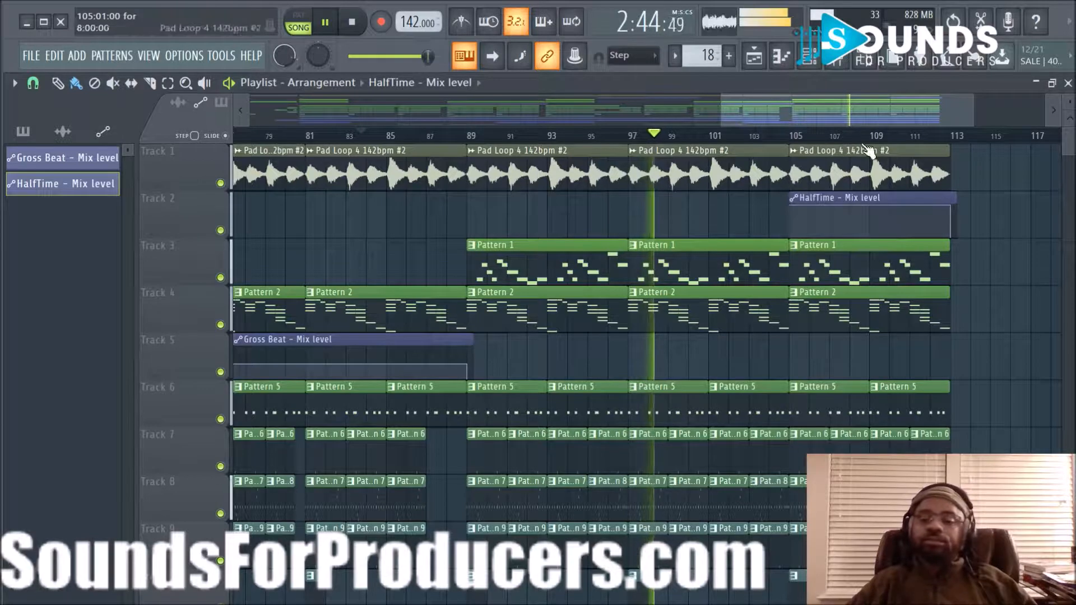
Step: Remove the two Pattern 5 clips at bars 105 and 109 while the arrangement plays
{"action": "scroll", "coordinate": [792, 140], "scroll_direction": "down", "scroll_amount": 3}
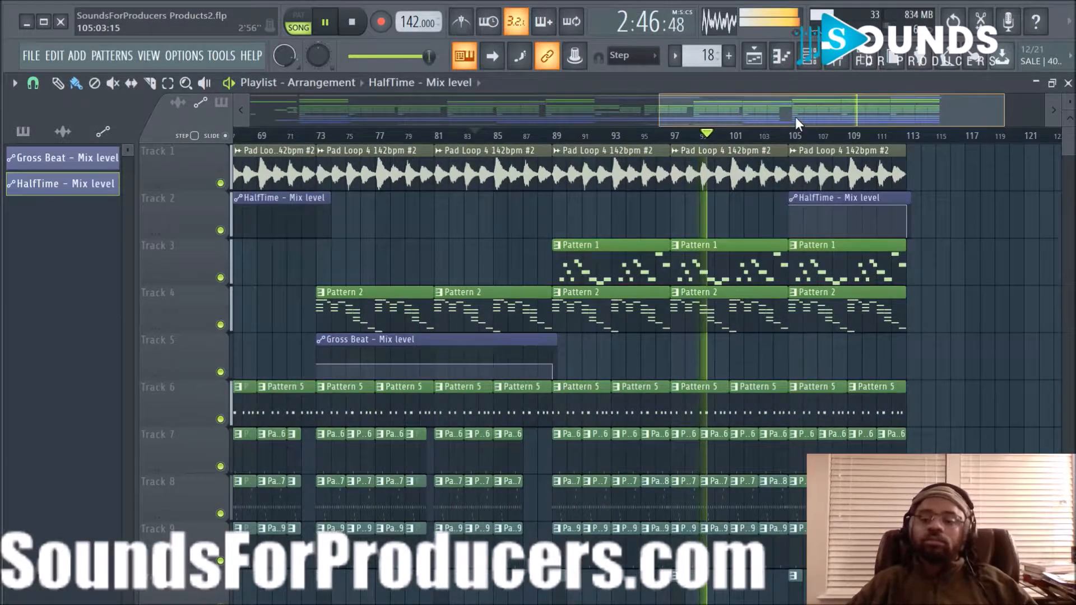
{"action": "left_click_drag", "start_coordinate": [795, 116], "coordinate": [853, 119]}
{"action": "scroll", "coordinate": [897, 192], "scroll_direction": "down", "scroll_amount": 2}
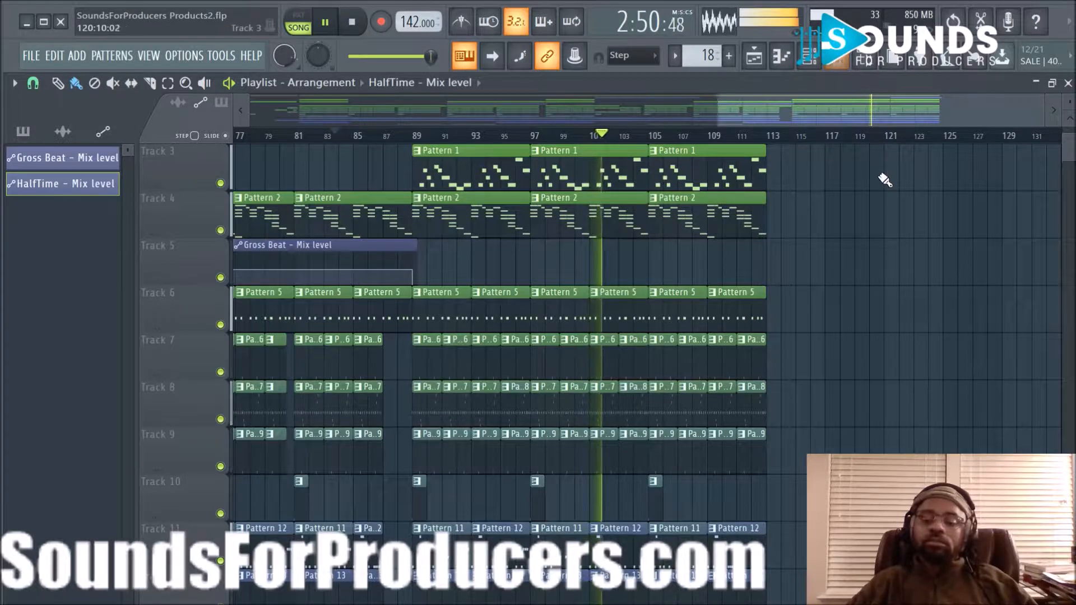
{"action": "scroll", "coordinate": [883, 177], "scroll_direction": "down", "scroll_amount": 4}
{"action": "scroll", "coordinate": [885, 179], "scroll_direction": "up", "scroll_amount": 5}
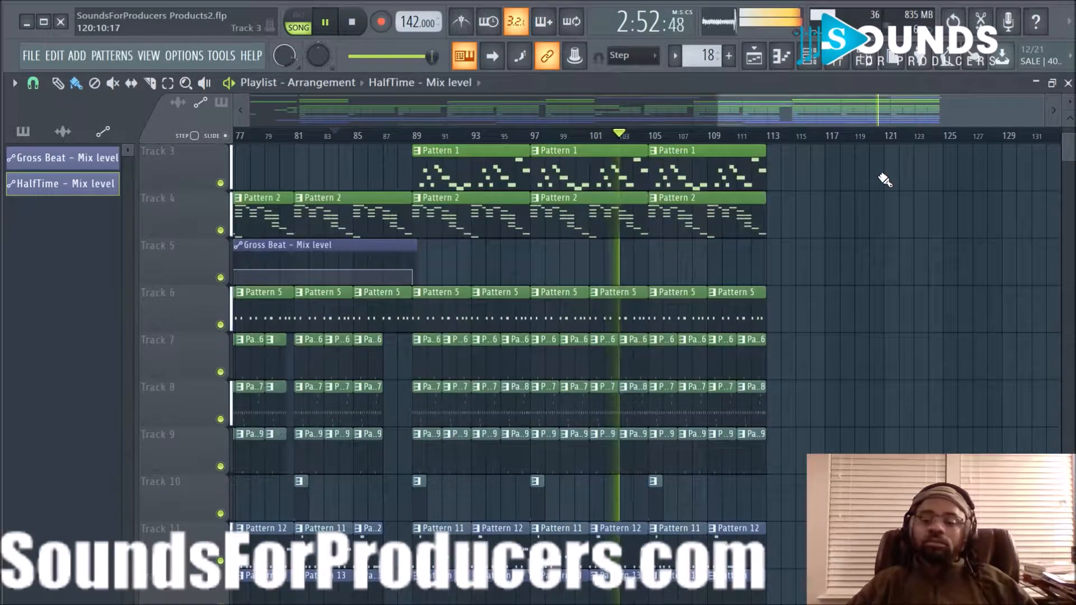
{"action": "right_click", "coordinate": [680, 361]}
{"action": "right_click", "coordinate": [738, 376]}
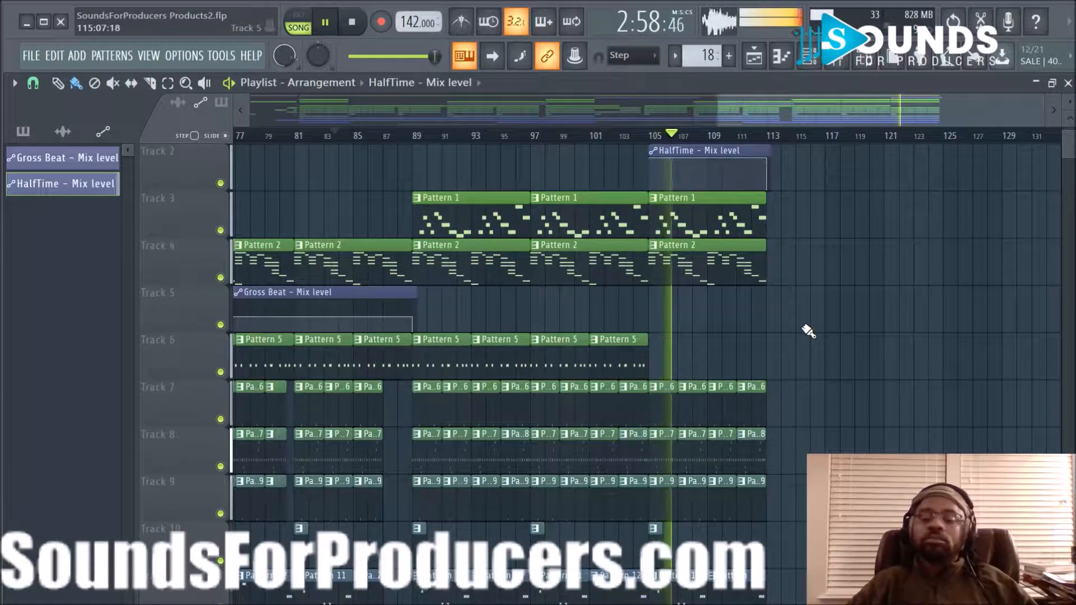
Step: Listen to the closing section from bar 105, stop playback and inspect the mixer's track levels before returning to the playlist
{"action": "scroll", "coordinate": [807, 330], "scroll_direction": "up", "scroll_amount": 1}
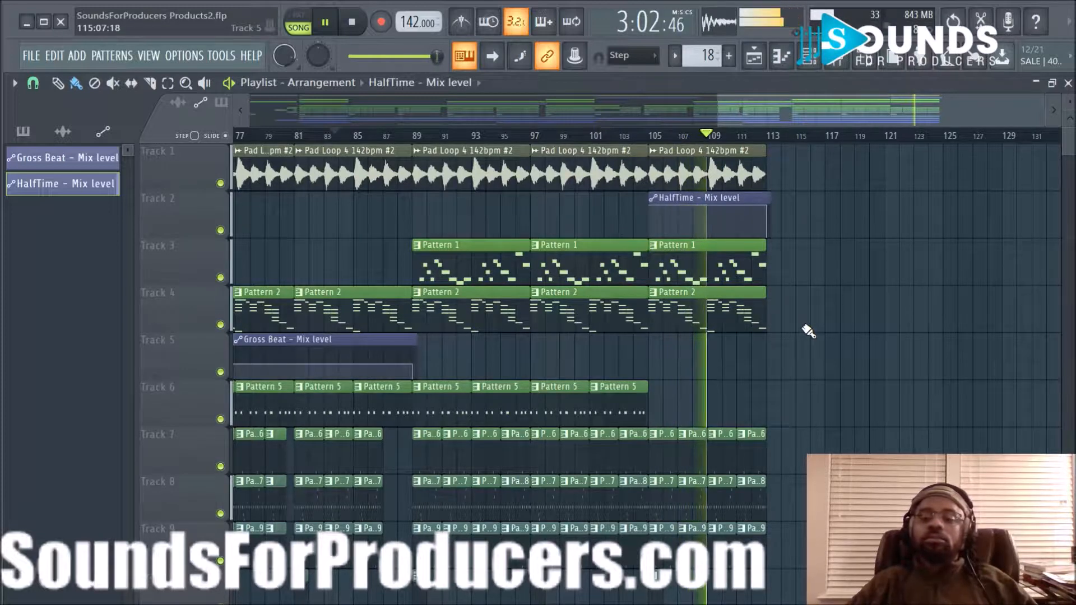
{"action": "key", "text": "space"}
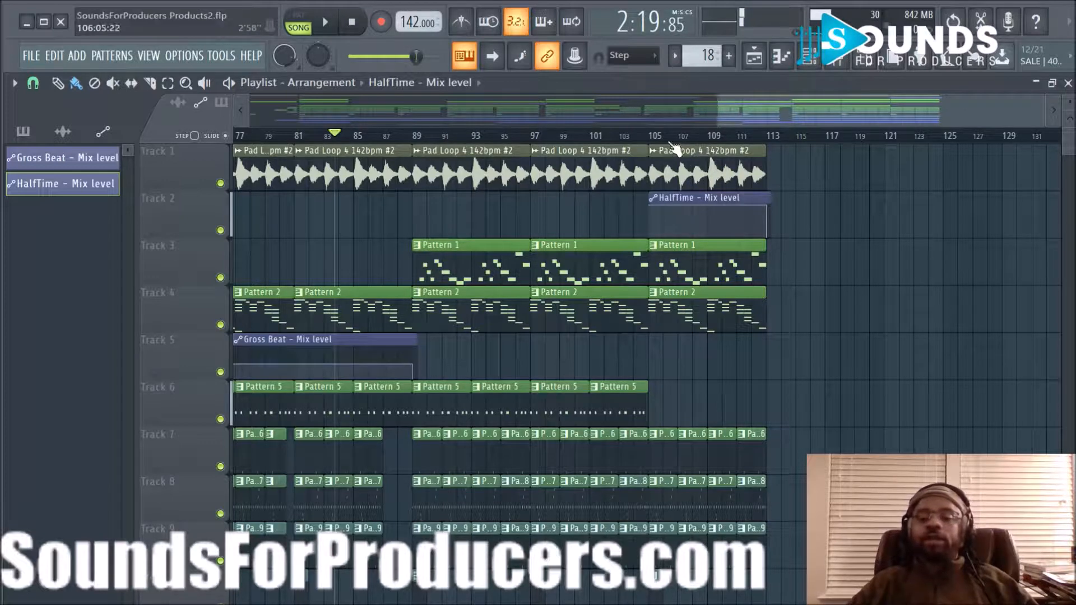
{"action": "left_click", "coordinate": [833, 63]}
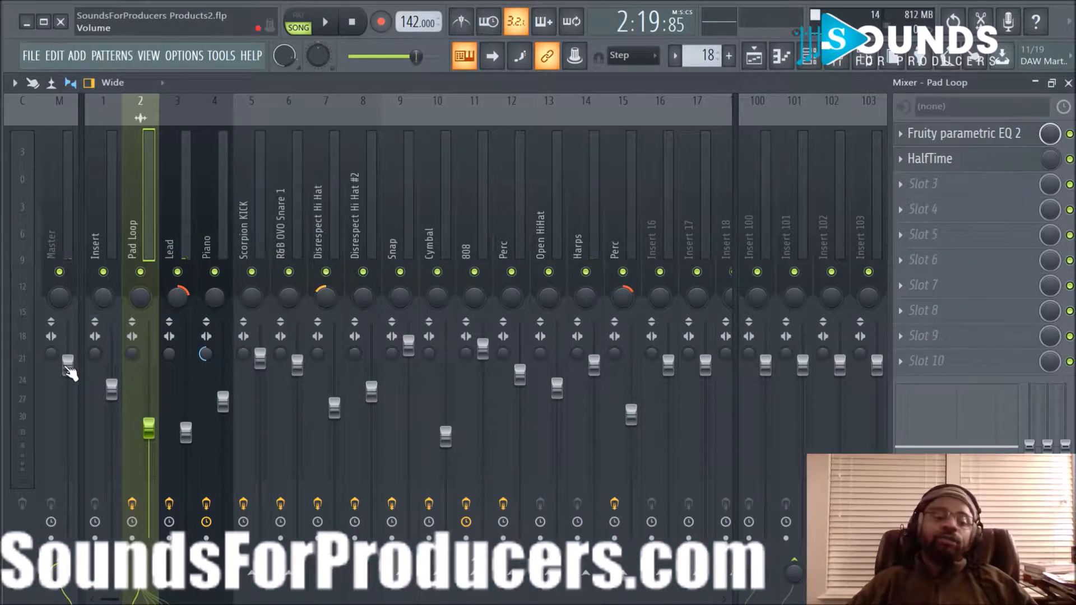
{"action": "left_click", "coordinate": [758, 67]}
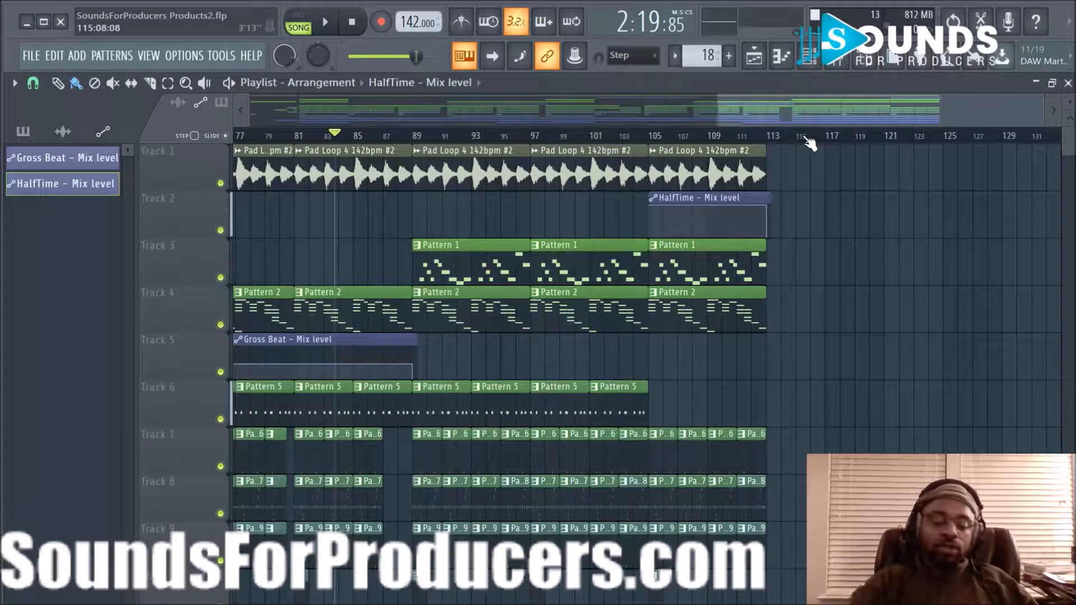
Step: Add a time marker named End, move it to about bar 121 and play the song's ending
{"action": "key", "text": "alt+t"}
{"action": "type", "text": "End"}
{"action": "key", "text": "Return"}
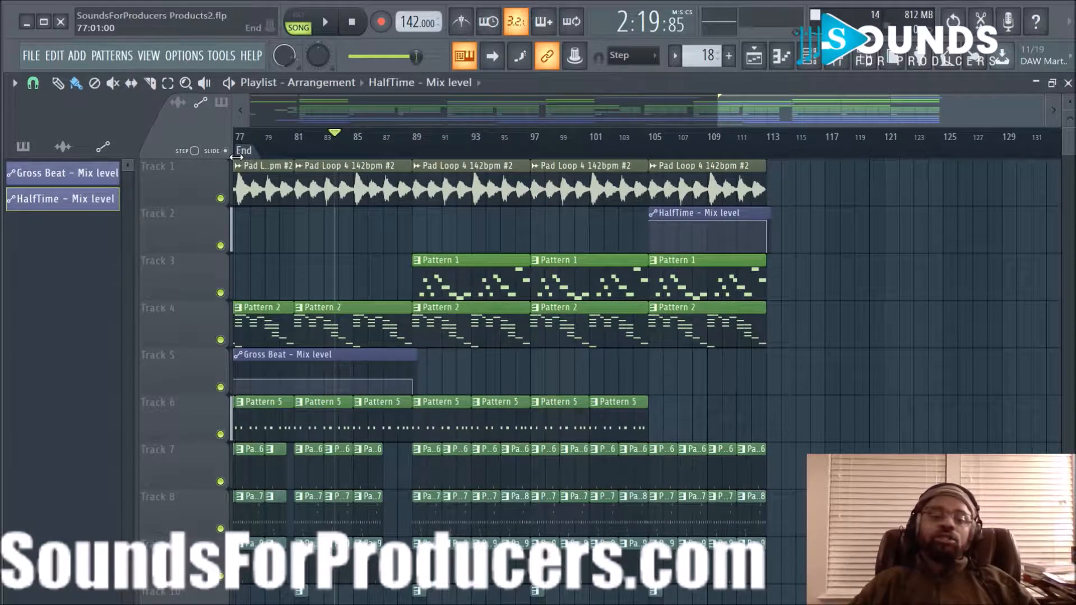
{"action": "left_click_drag", "start_coordinate": [723, 162], "coordinate": [882, 164]}
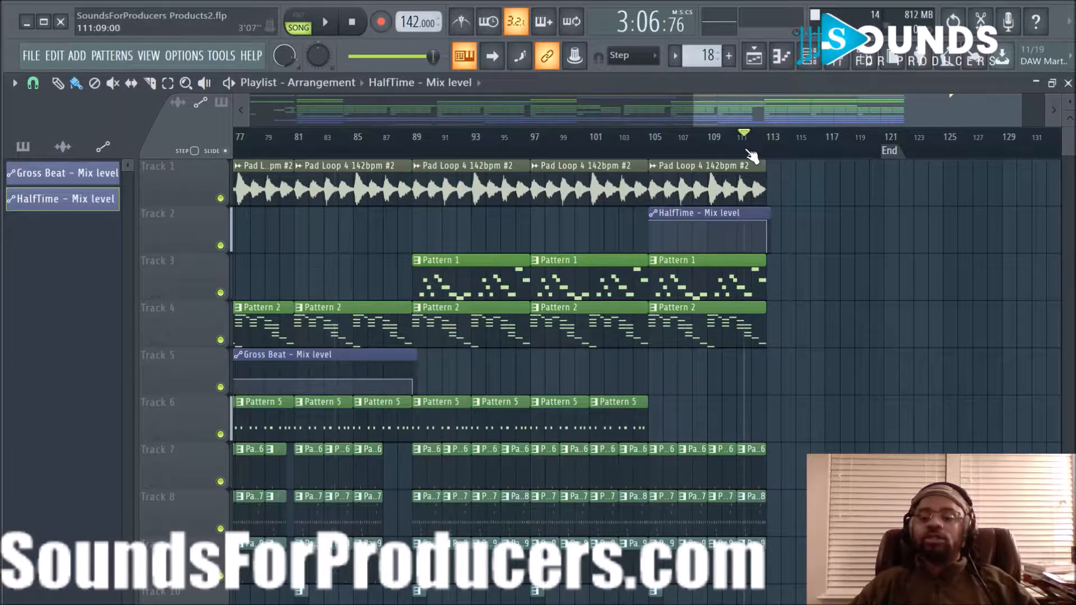
{"action": "key", "text": "space"}
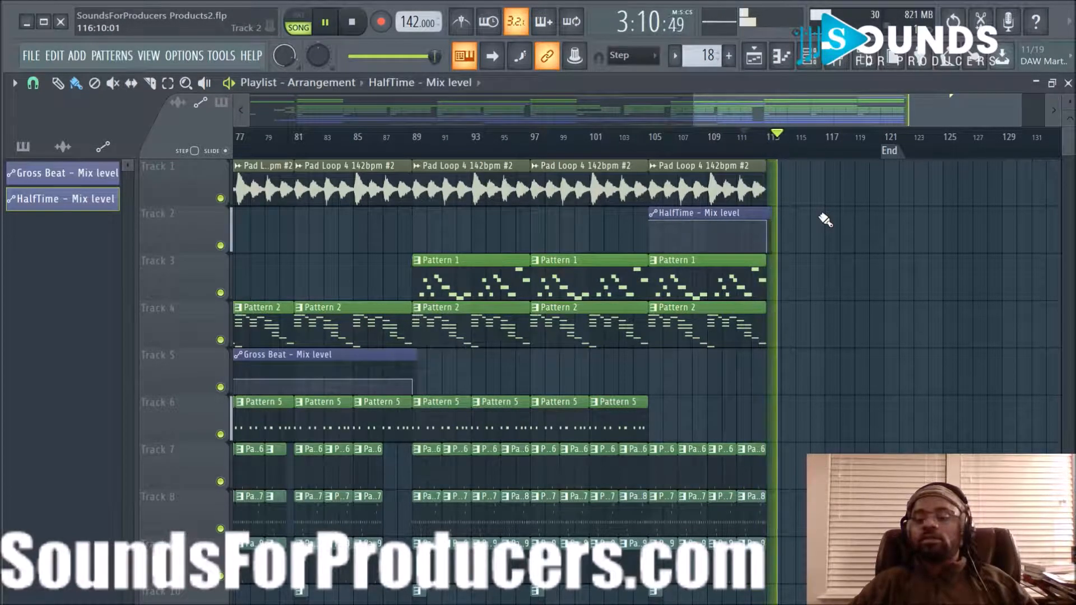
{"action": "key", "text": "space"}
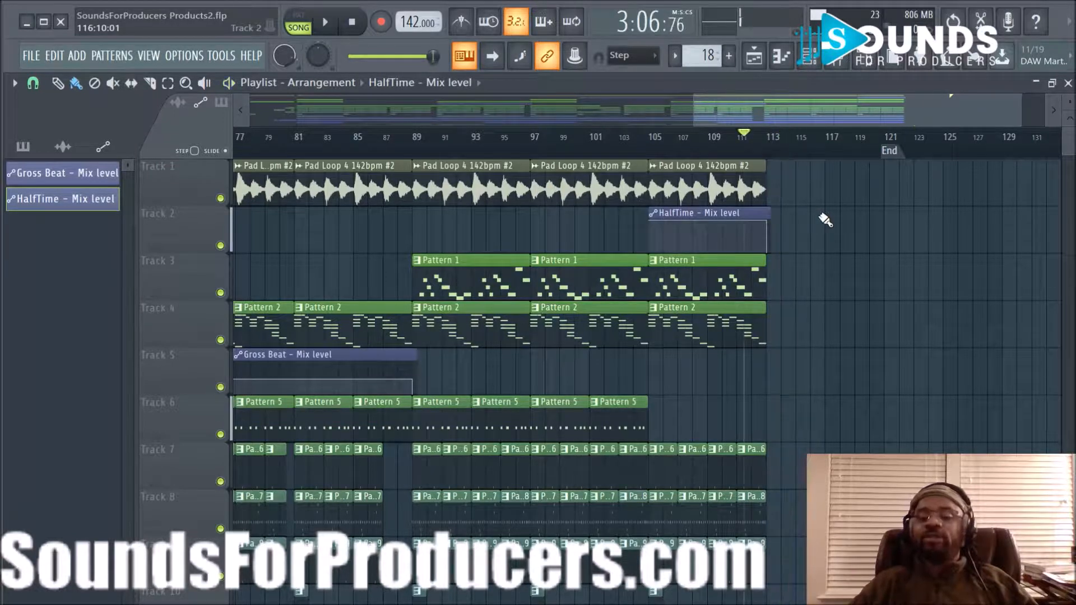
Step: Delete the End marker from the playlist timeline
{"action": "right_click", "coordinate": [895, 158]}
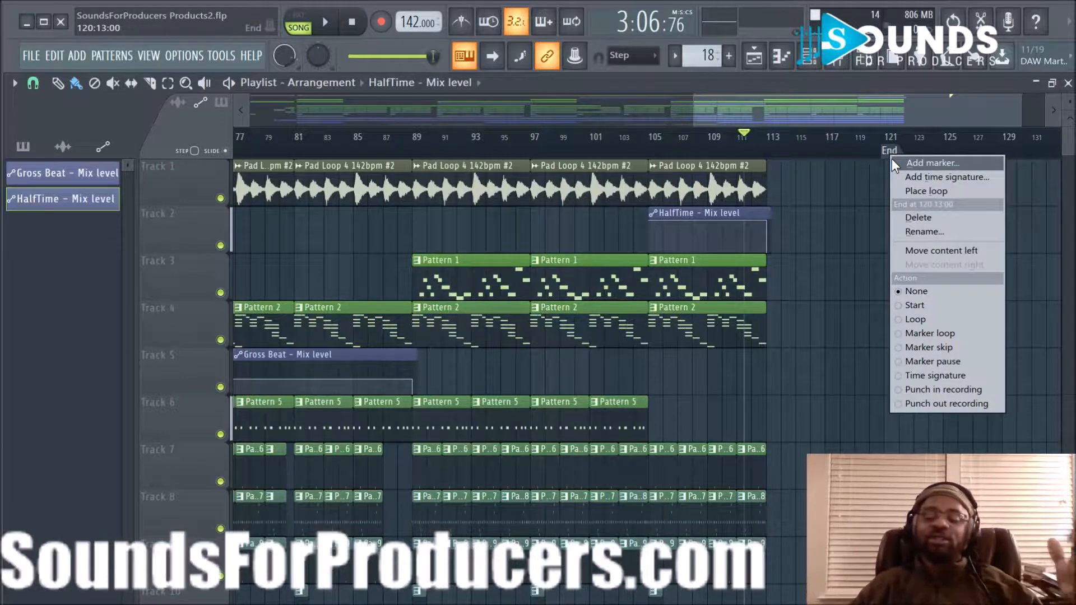
{"action": "left_click", "coordinate": [919, 217]}
Step: Create an automation clip for the Master track's volume and return to the playlist
{"action": "scroll", "coordinate": [731, 221], "scroll_direction": "down", "scroll_amount": 3}
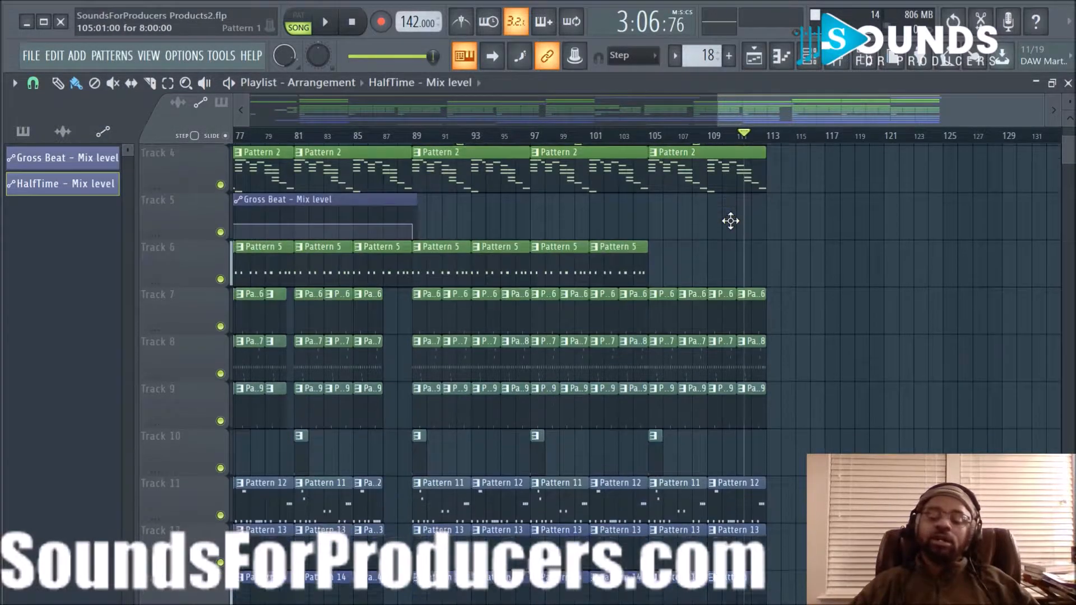
{"action": "scroll", "coordinate": [731, 221], "scroll_direction": "down", "scroll_amount": 5}
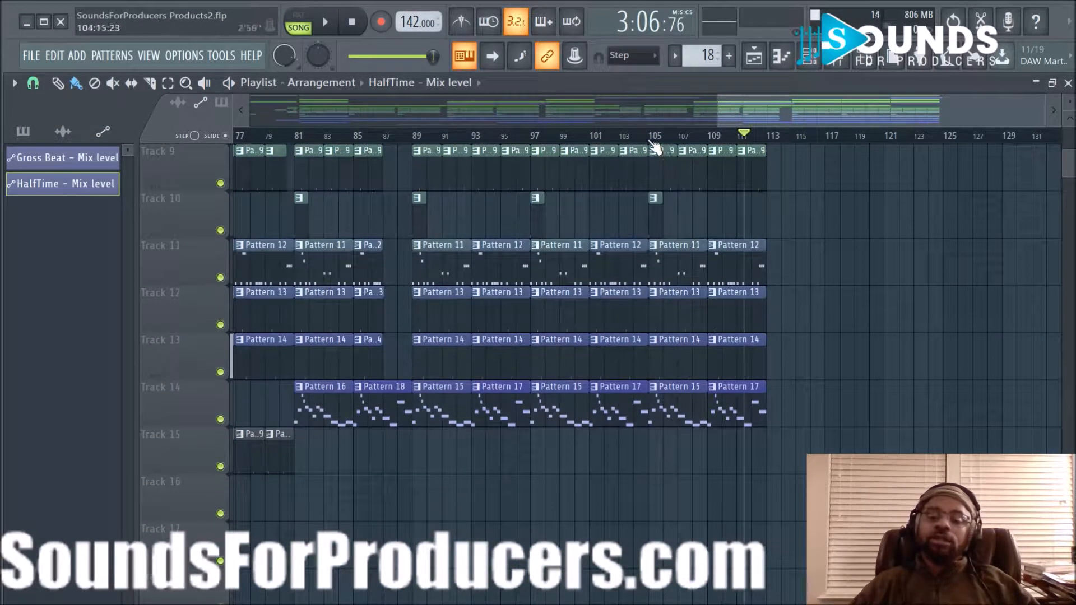
{"action": "scroll", "coordinate": [656, 147], "scroll_direction": "up", "scroll_amount": 4}
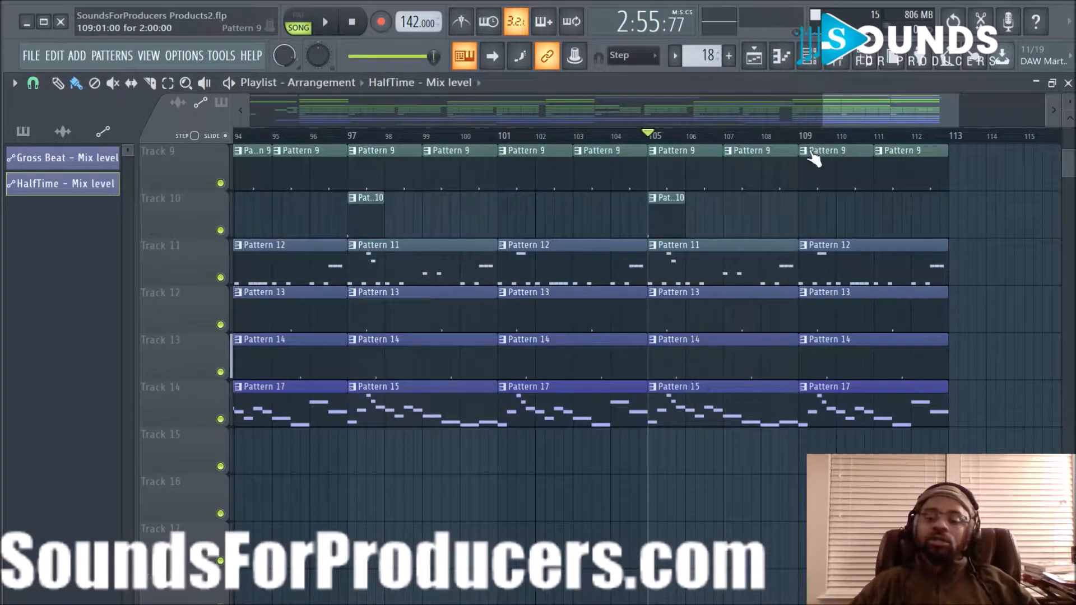
{"action": "scroll", "coordinate": [949, 240], "scroll_direction": "down", "scroll_amount": 3}
{"action": "scroll", "coordinate": [969, 250], "scroll_direction": "up", "scroll_amount": 8}
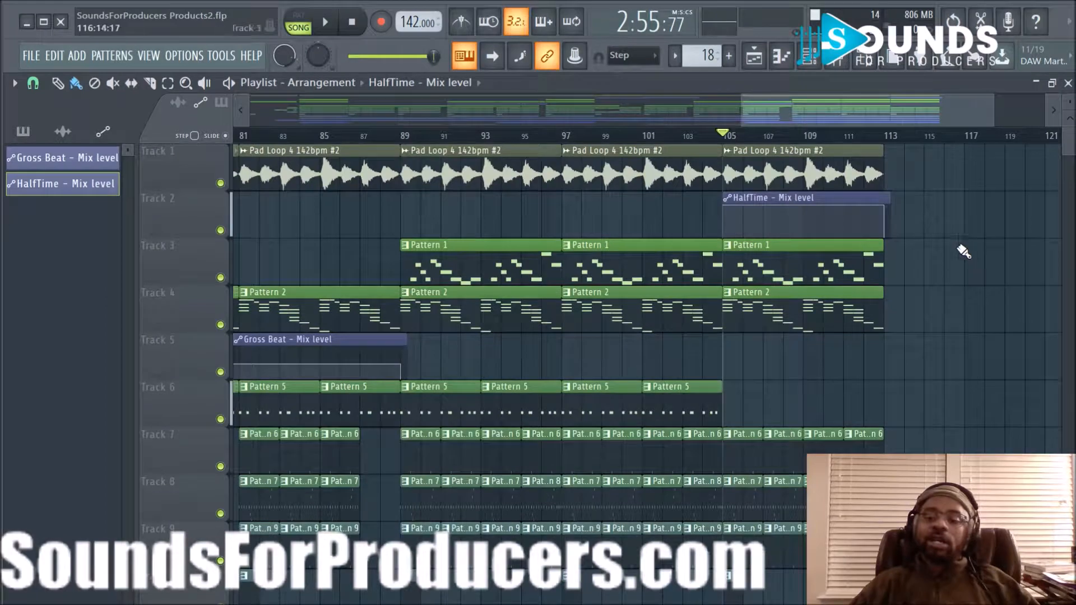
{"action": "left_click", "coordinate": [838, 62]}
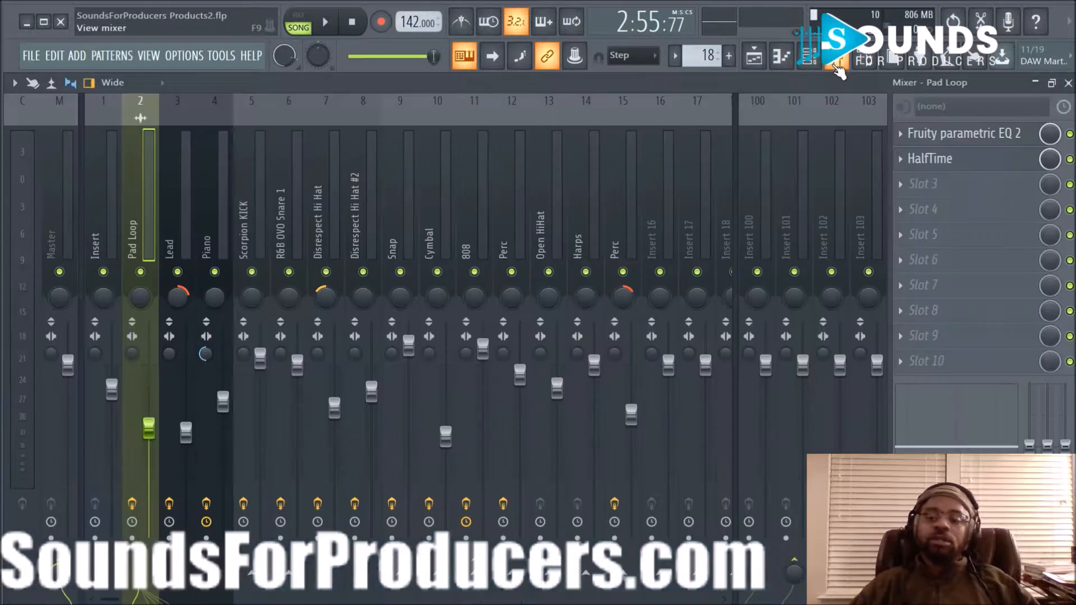
{"action": "right_click", "coordinate": [70, 370]}
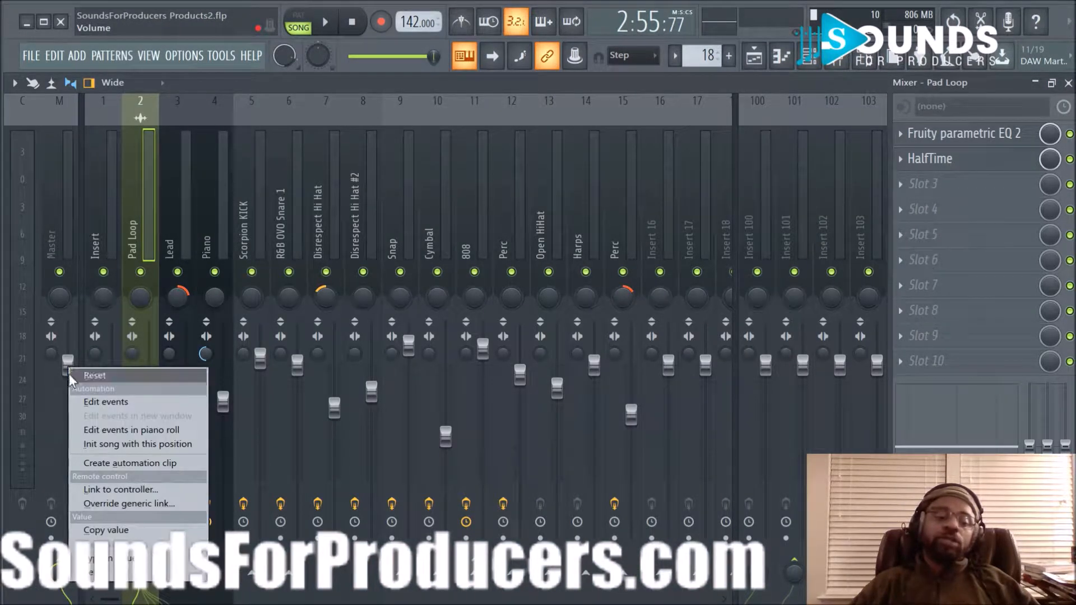
{"action": "left_click", "coordinate": [107, 463]}
{"action": "left_click", "coordinate": [754, 59]}
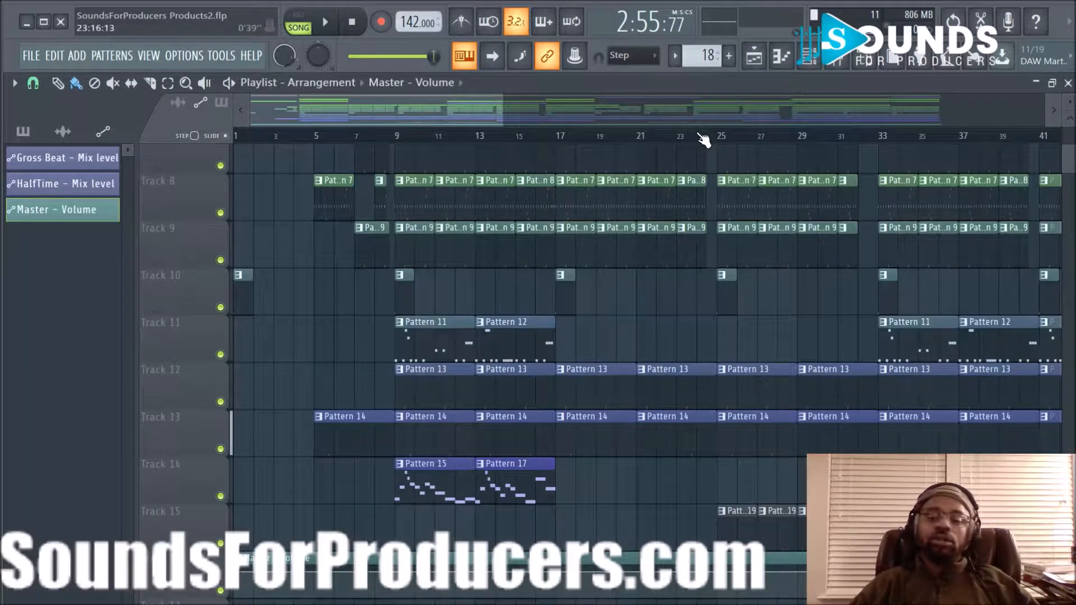
Step: Move the Master - Volume automation clip on Track 16 so it starts at bar 105
{"action": "scroll", "coordinate": [703, 139], "scroll_direction": "down", "scroll_amount": 2}
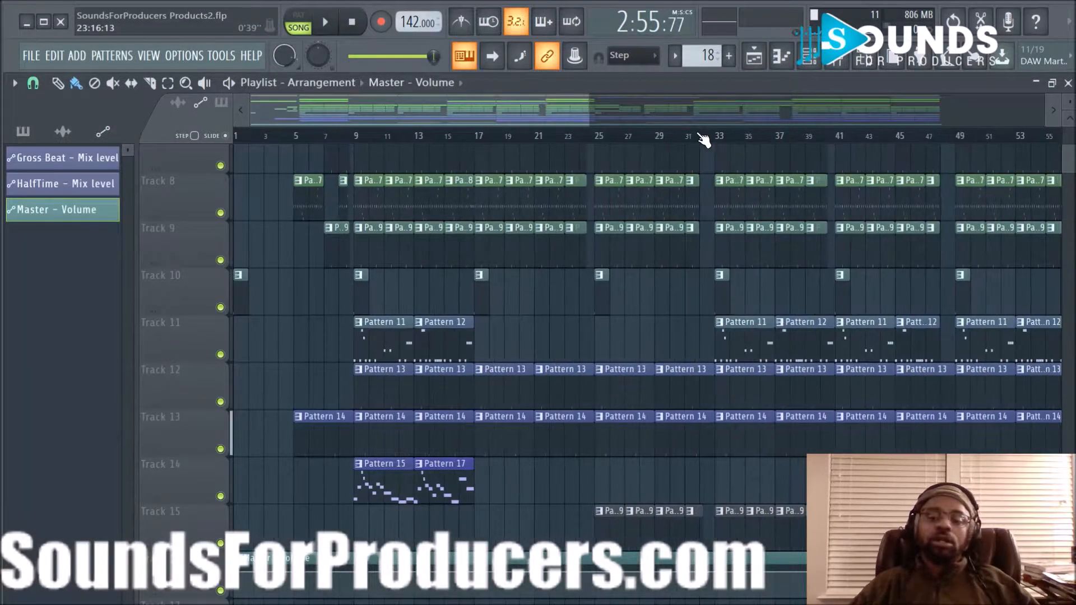
{"action": "right_click", "coordinate": [242, 580]}
{"action": "left_click", "coordinate": [276, 559]}
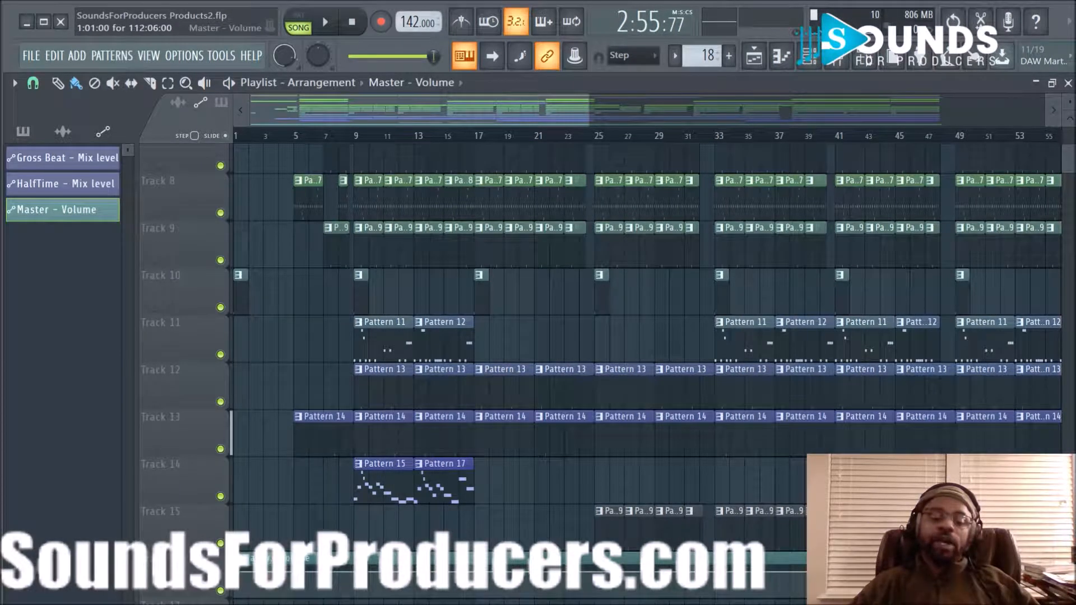
{"action": "left_click_drag", "start_coordinate": [254, 559], "coordinate": [1074, 559]}
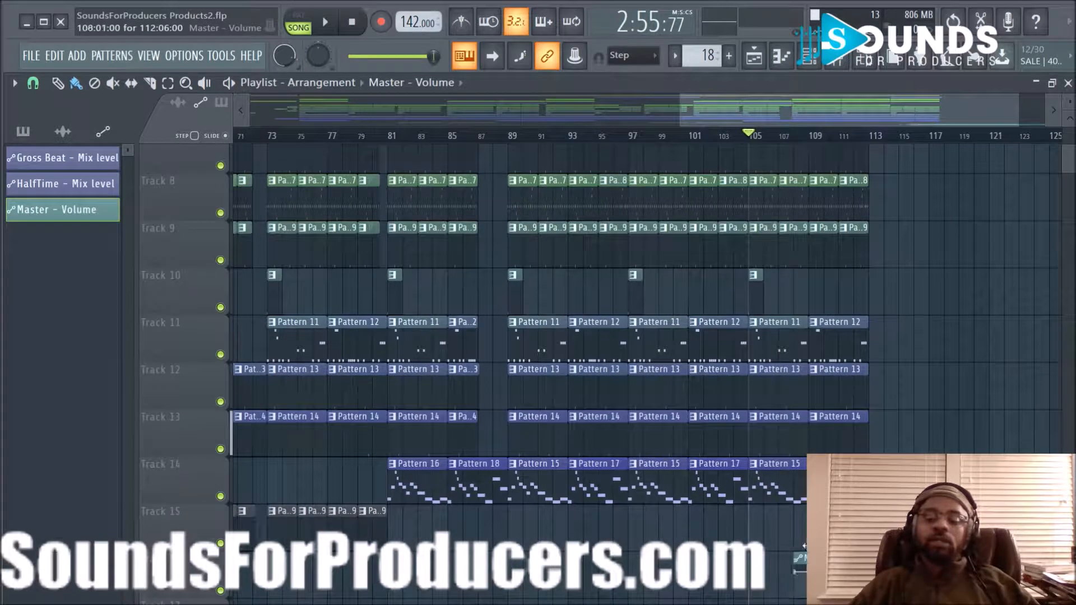
{"action": "left_click_drag", "start_coordinate": [771, 547], "coordinate": [775, 551]}
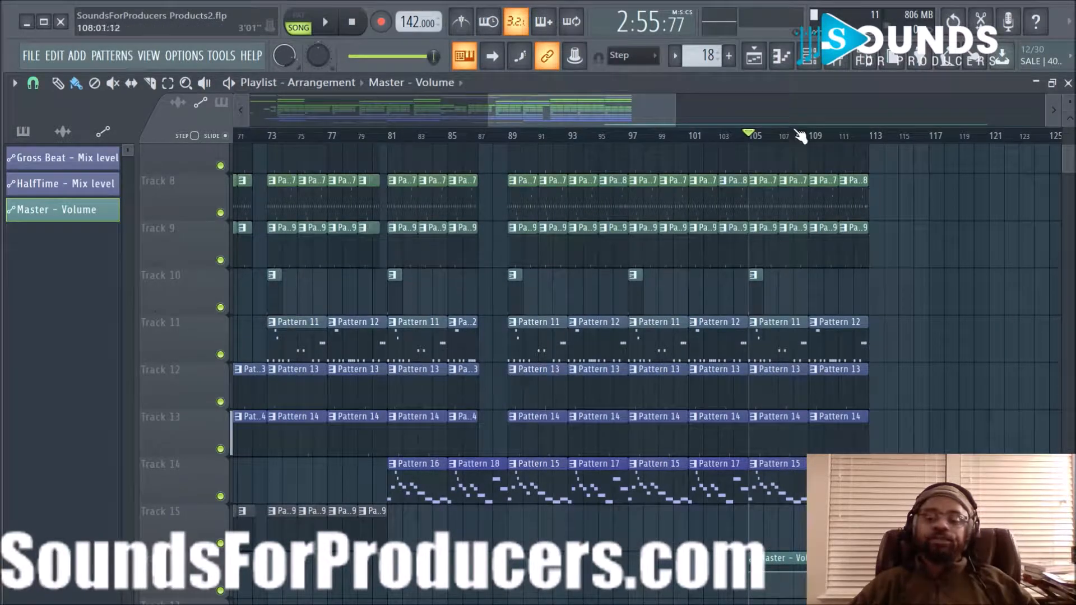
Step: Shorten the Master - Volume clip to end at bar 113 and lower its end point to 0% for a fade-out
{"action": "scroll", "coordinate": [796, 137], "scroll_direction": "up", "scroll_amount": 5}
{"action": "scroll", "coordinate": [857, 209], "scroll_direction": "down", "scroll_amount": 4}
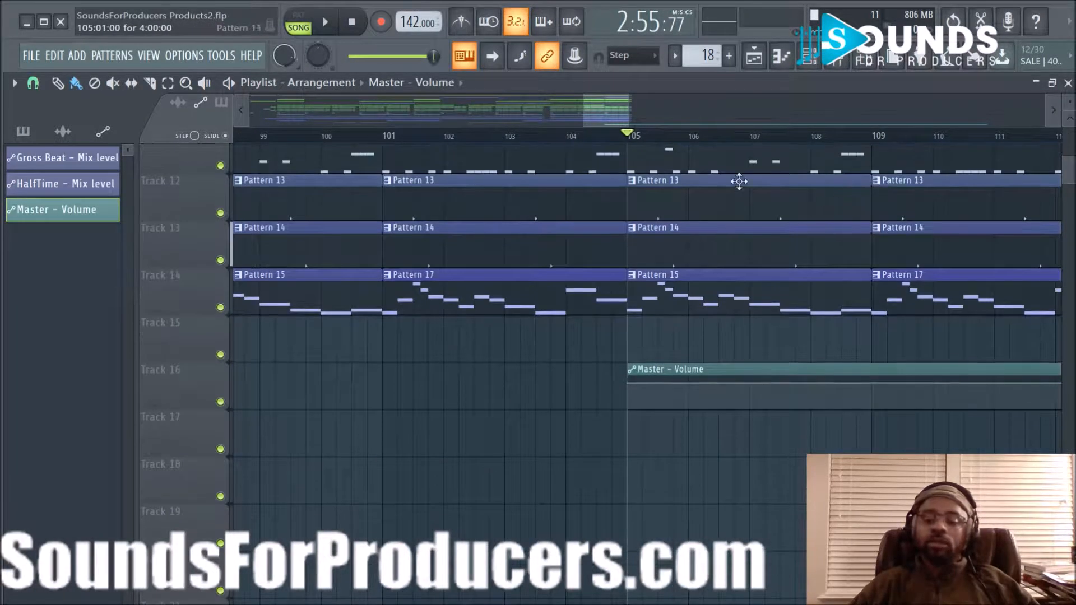
{"action": "left_click_drag", "start_coordinate": [596, 104], "coordinate": [961, 125]}
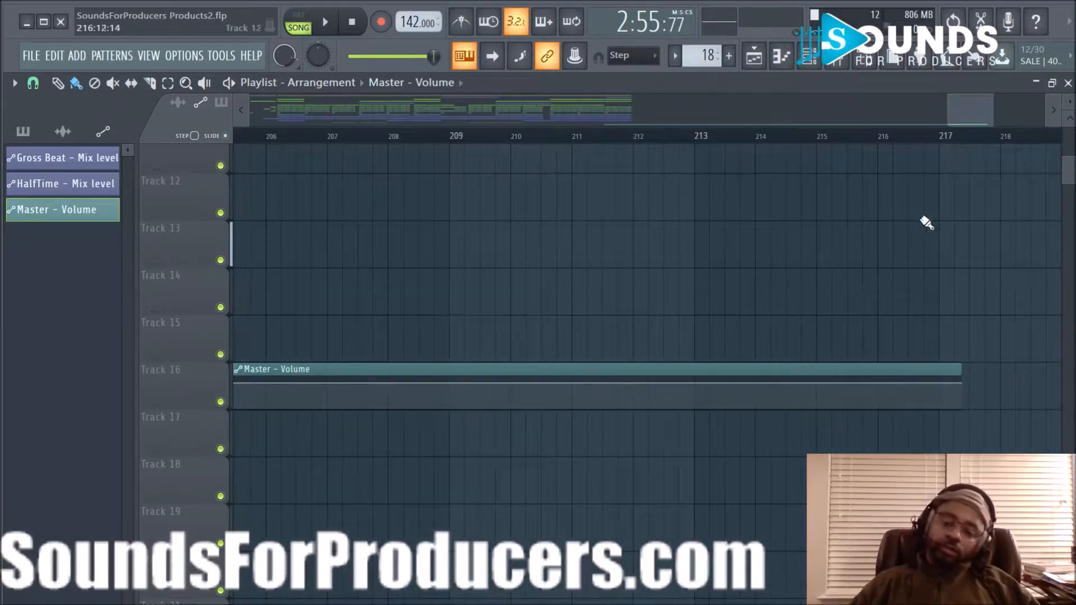
{"action": "left_click_drag", "start_coordinate": [964, 385], "coordinate": [601, 425]}
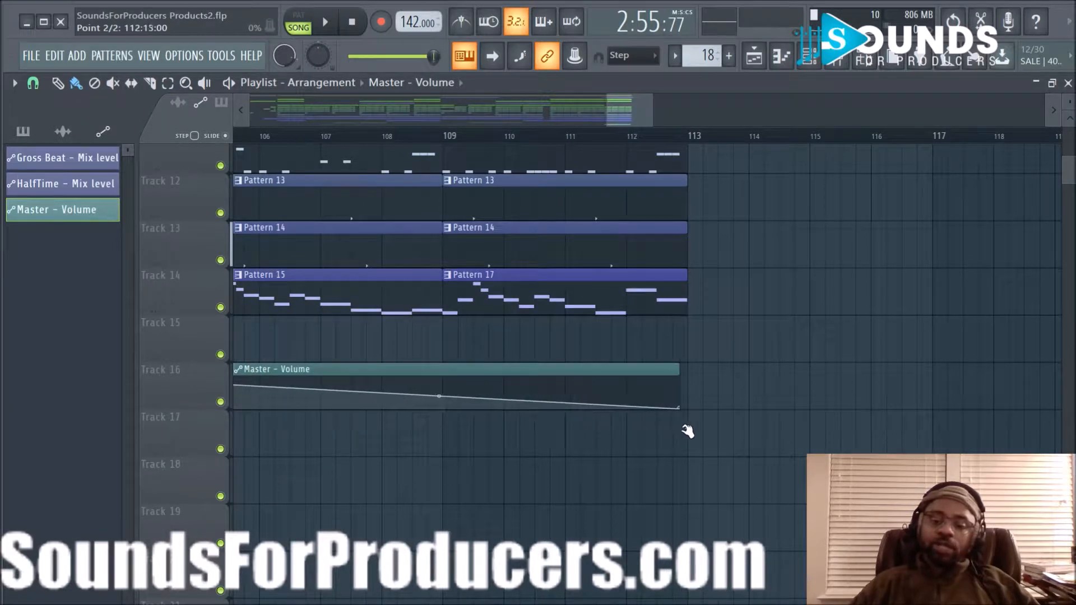
{"action": "left_click_drag", "start_coordinate": [693, 444], "coordinate": [696, 432]}
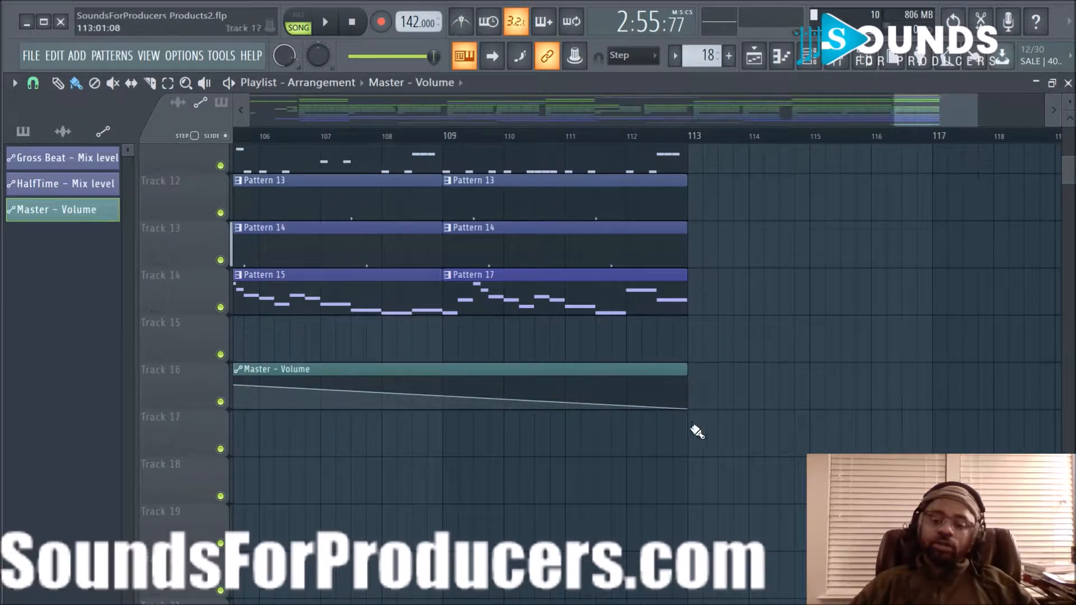
Step: Play the closing section with the master volume fade-out through to the end of the song, and stop playback
{"action": "left_click_drag", "start_coordinate": [916, 110], "coordinate": [895, 116]}
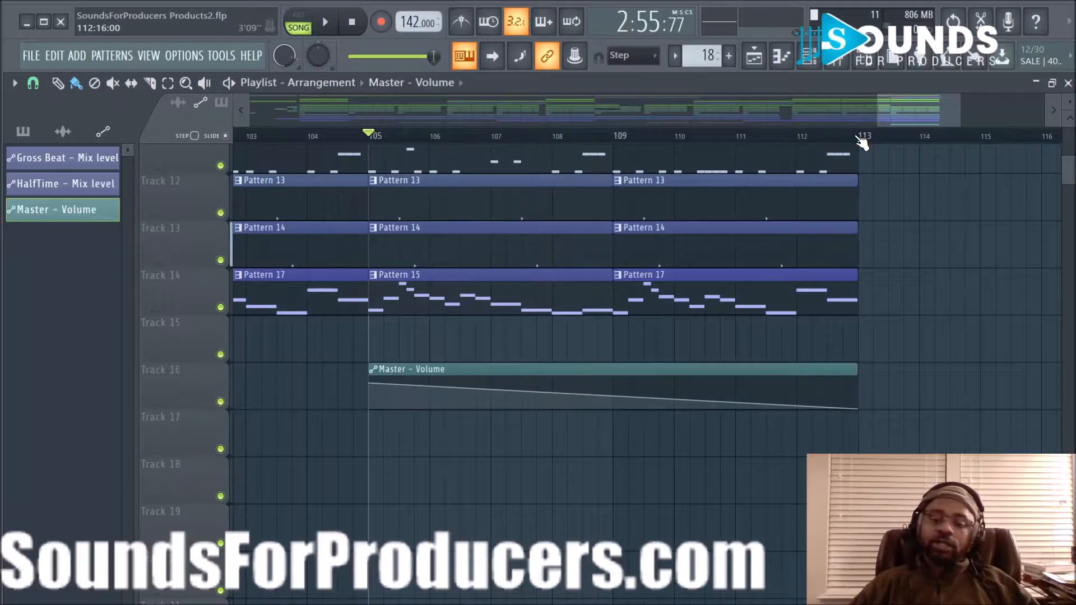
{"action": "scroll", "coordinate": [857, 136], "scroll_direction": "down", "scroll_amount": 3}
{"action": "scroll", "coordinate": [862, 140], "scroll_direction": "down", "scroll_amount": 4}
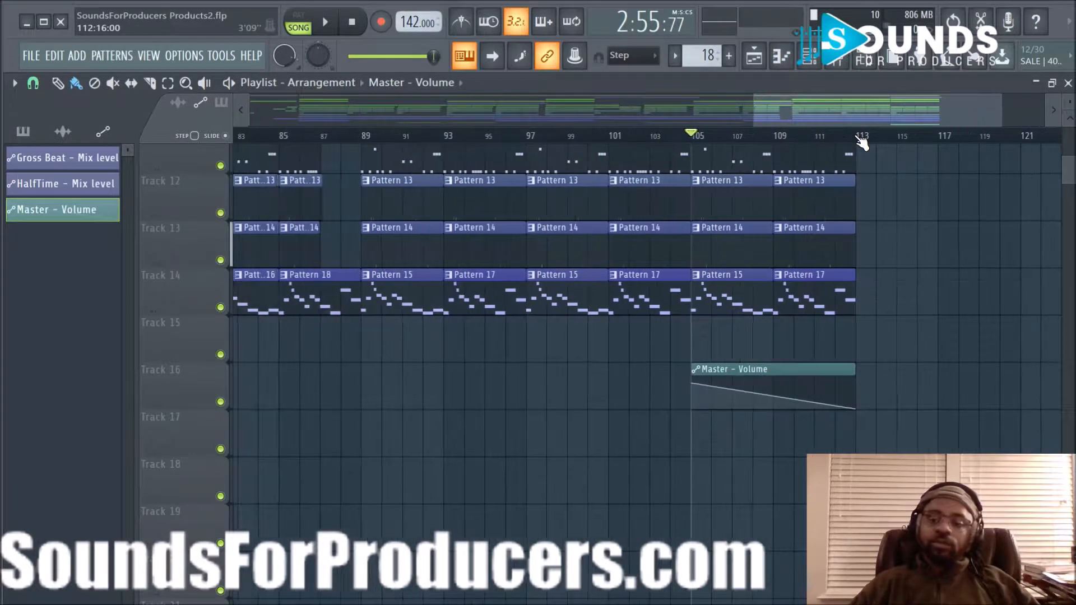
{"action": "scroll", "coordinate": [855, 294], "scroll_direction": "up", "scroll_amount": 3}
{"action": "scroll", "coordinate": [874, 219], "scroll_direction": "up", "scroll_amount": 4}
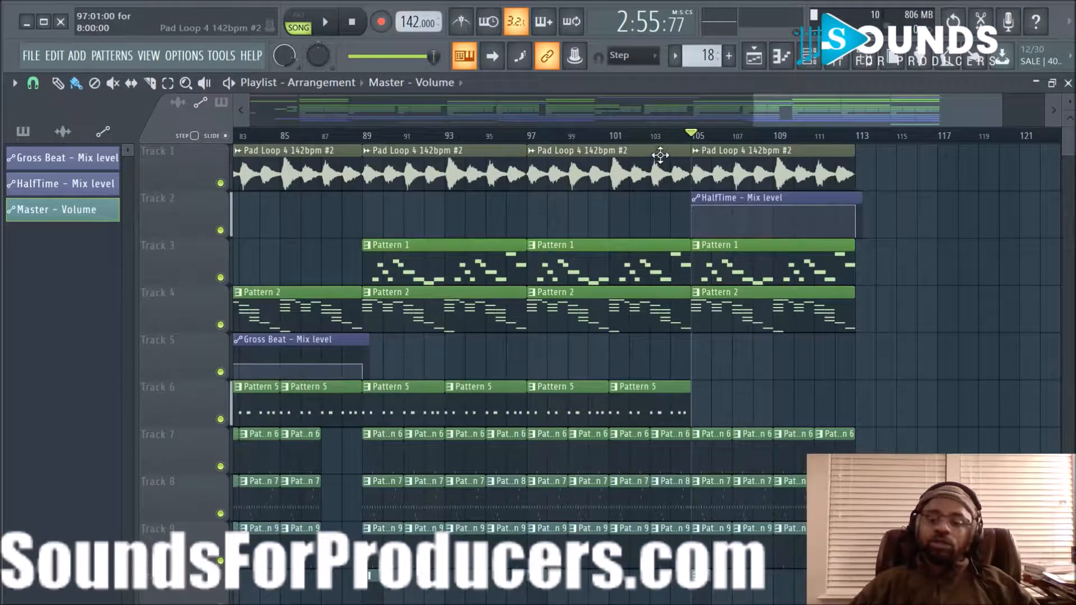
{"action": "key", "text": "space"}
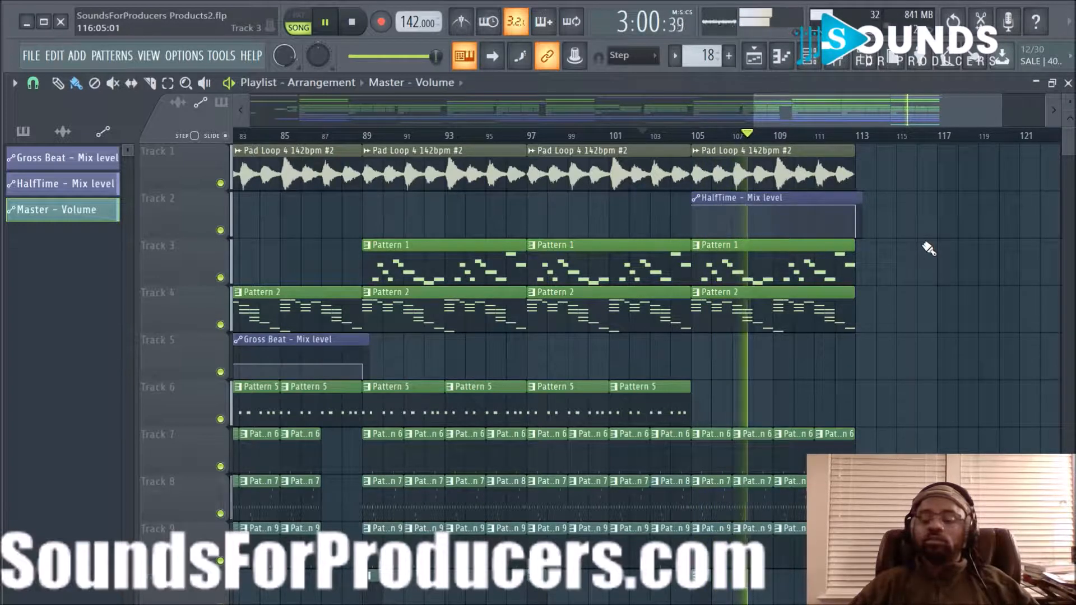
{"action": "scroll", "coordinate": [929, 249], "scroll_direction": "down", "scroll_amount": 4}
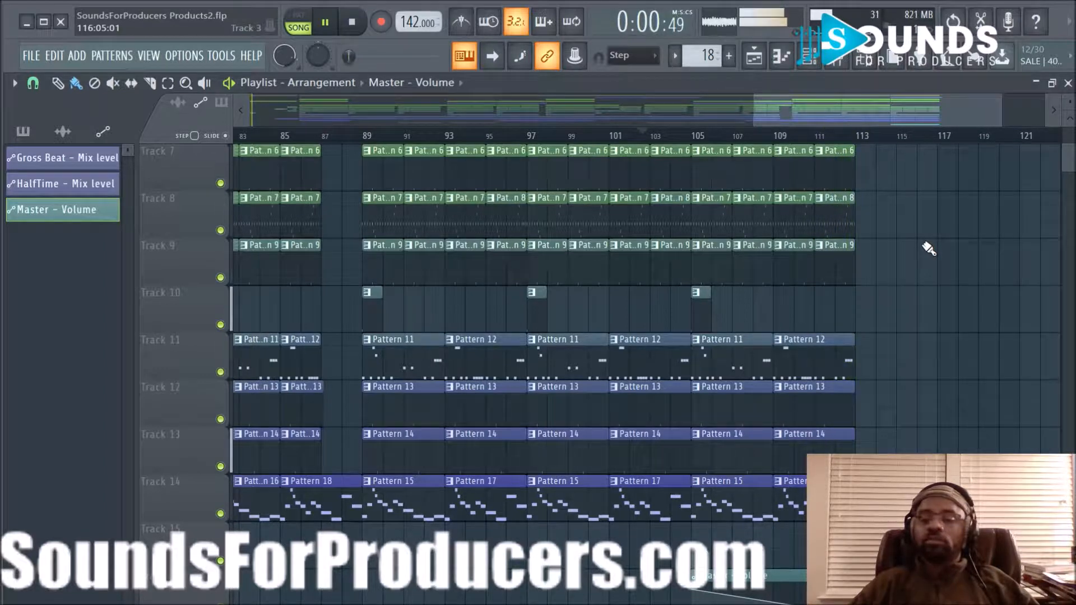
{"action": "key", "text": "space"}
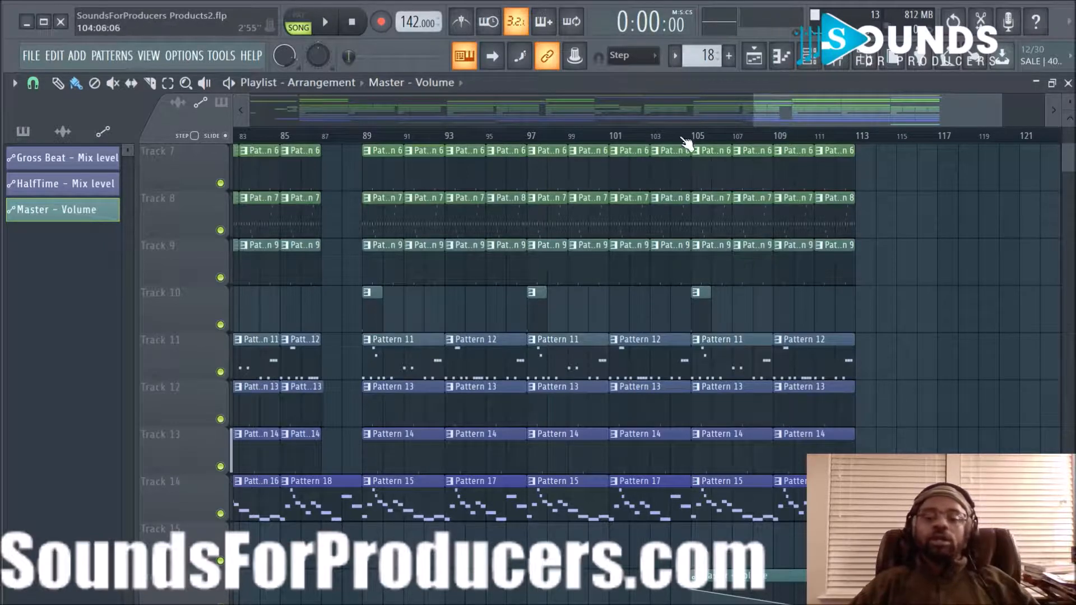
Step: Select bars 89 to 105 on the playlist timeline as the section to loop
{"action": "scroll", "coordinate": [685, 136], "scroll_direction": "down", "scroll_amount": 3}
{"action": "scroll", "coordinate": [1058, 356], "scroll_direction": "up", "scroll_amount": 4}
{"action": "scroll", "coordinate": [1061, 360], "scroll_direction": "up", "scroll_amount": 2}
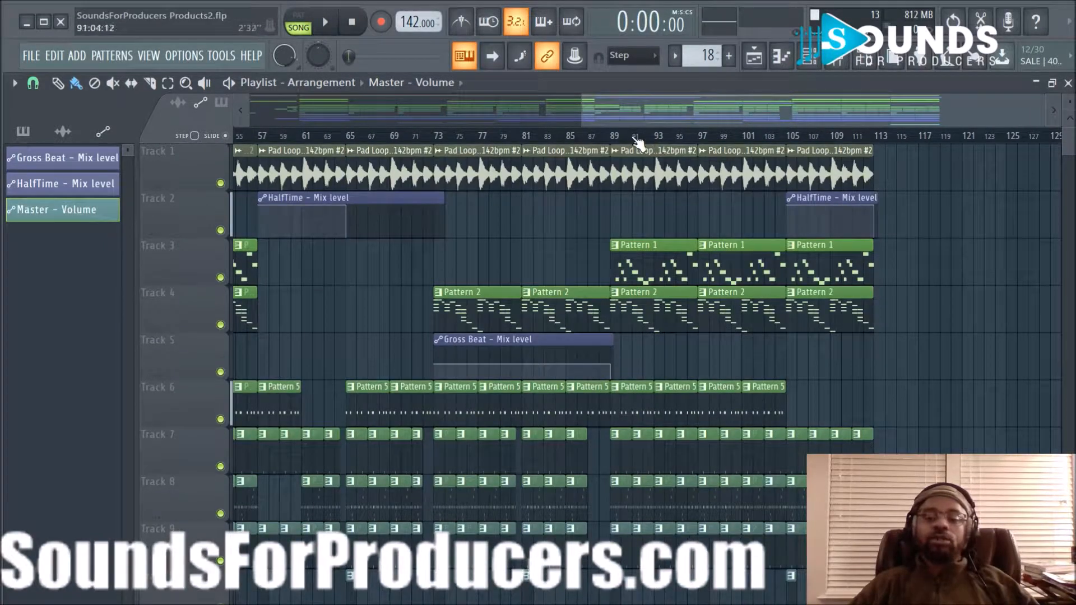
{"action": "left_click_drag", "start_coordinate": [612, 142], "coordinate": [785, 156]}
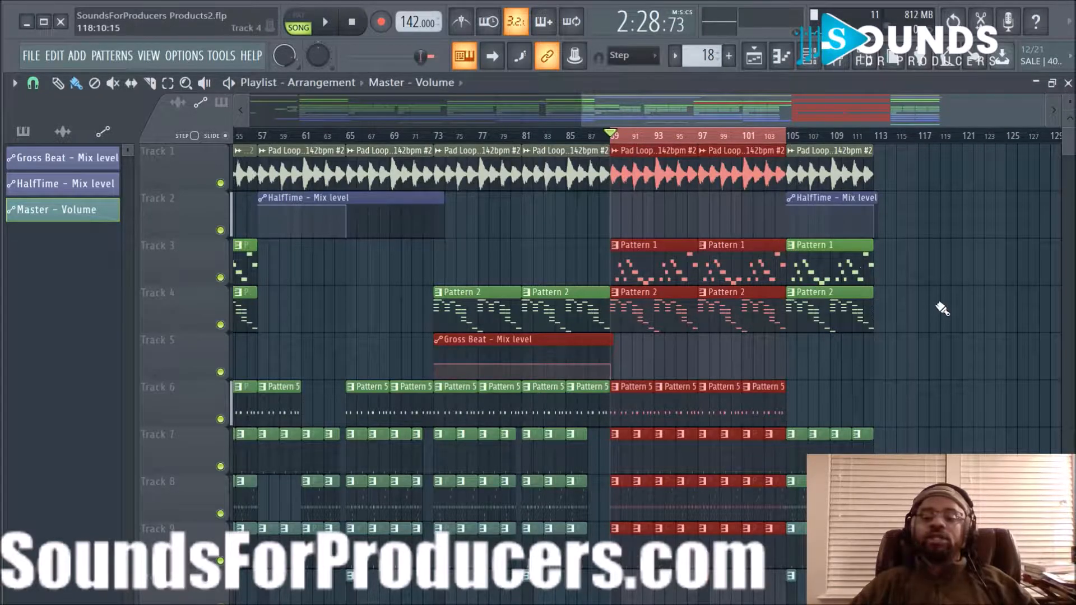
{"action": "scroll", "coordinate": [942, 309], "scroll_direction": "down", "scroll_amount": 6}
{"action": "scroll", "coordinate": [745, 351], "scroll_direction": "up", "scroll_amount": 6}
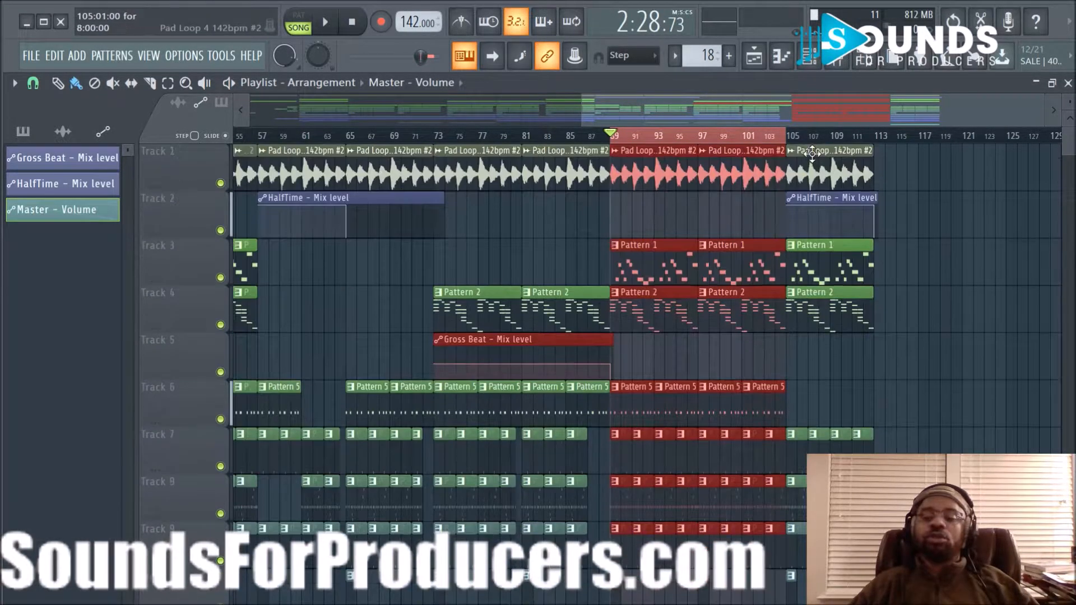
Step: Play the selected section with the Scorpion KICK mixer track soloed and inspect its Fruity parametric EQ 2 settings
{"action": "left_click", "coordinate": [834, 62]}
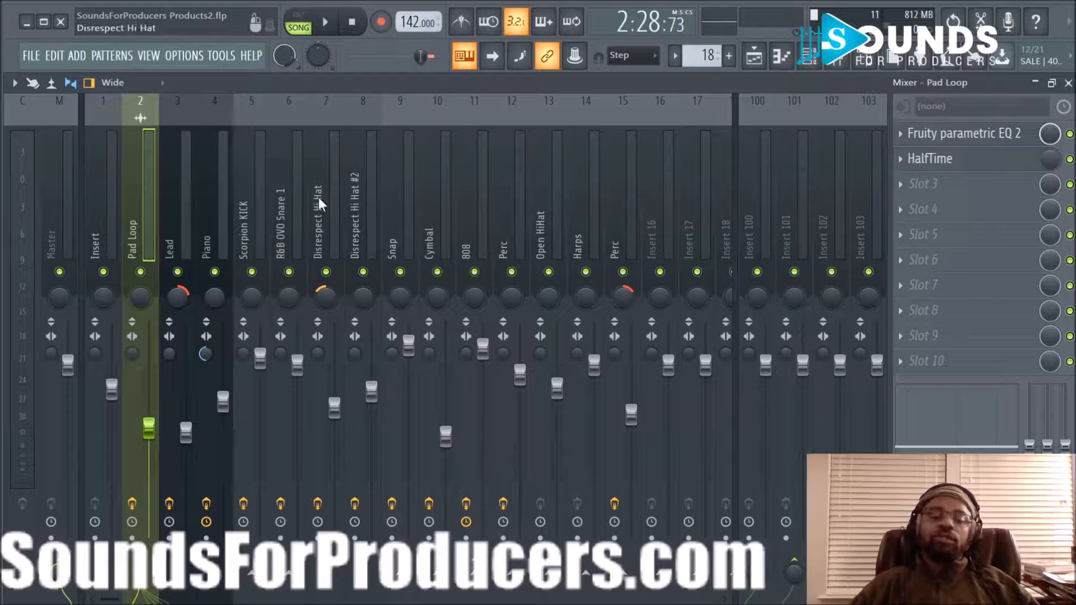
{"action": "key", "text": "space"}
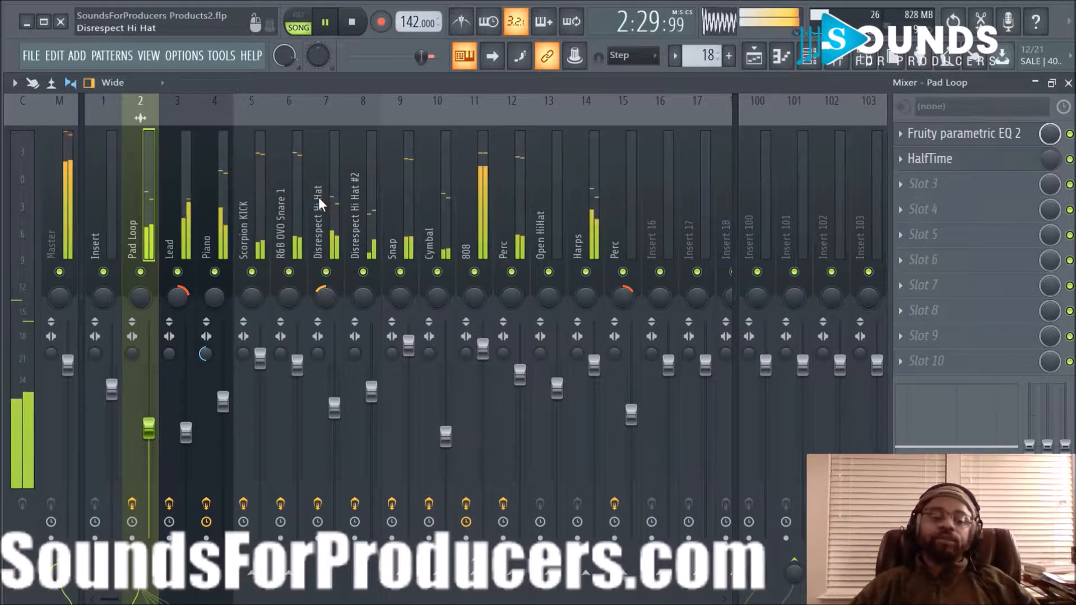
{"action": "right_click", "coordinate": [252, 272]}
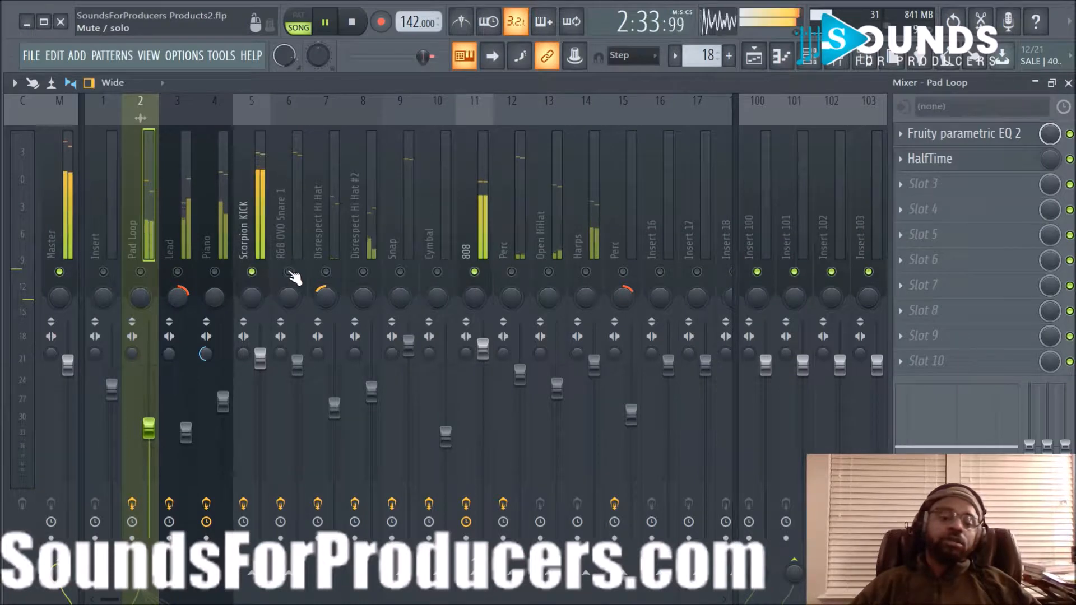
{"action": "left_click", "coordinate": [258, 210]}
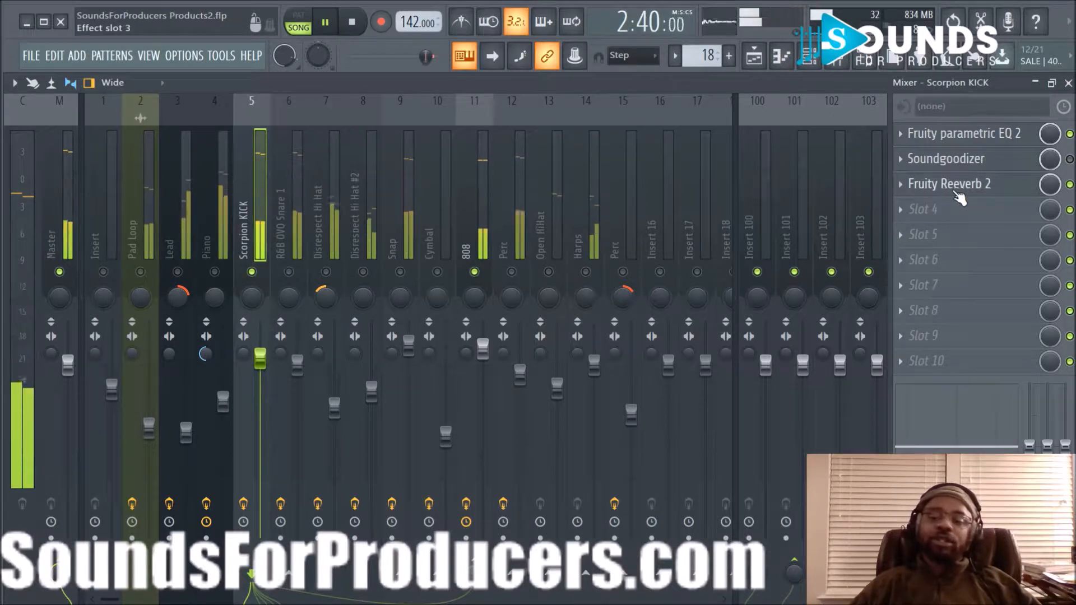
{"action": "left_click", "coordinate": [965, 137]}
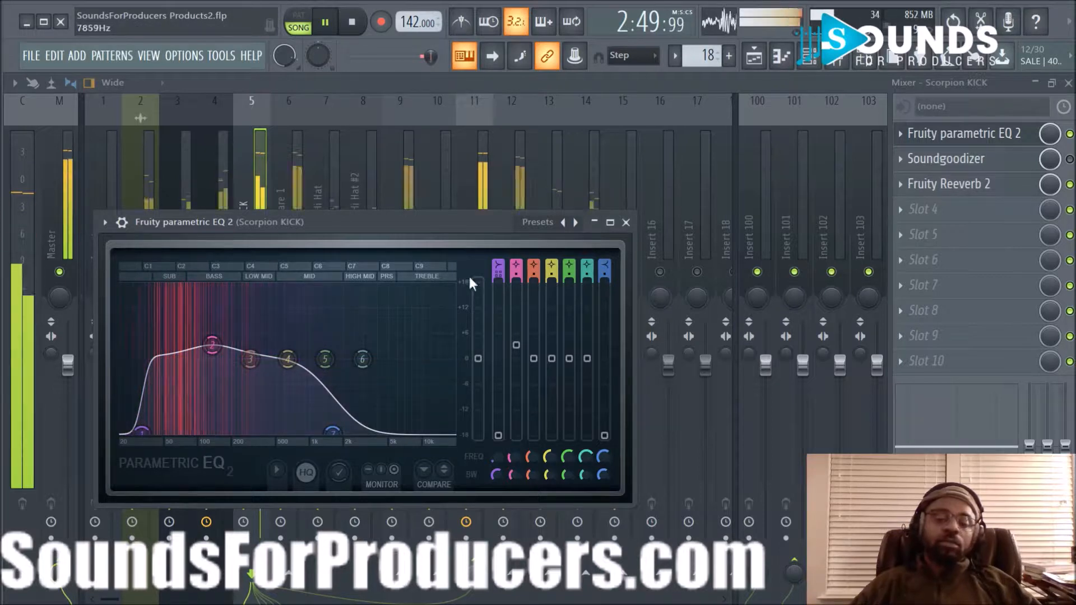
{"action": "left_click", "coordinate": [627, 223]}
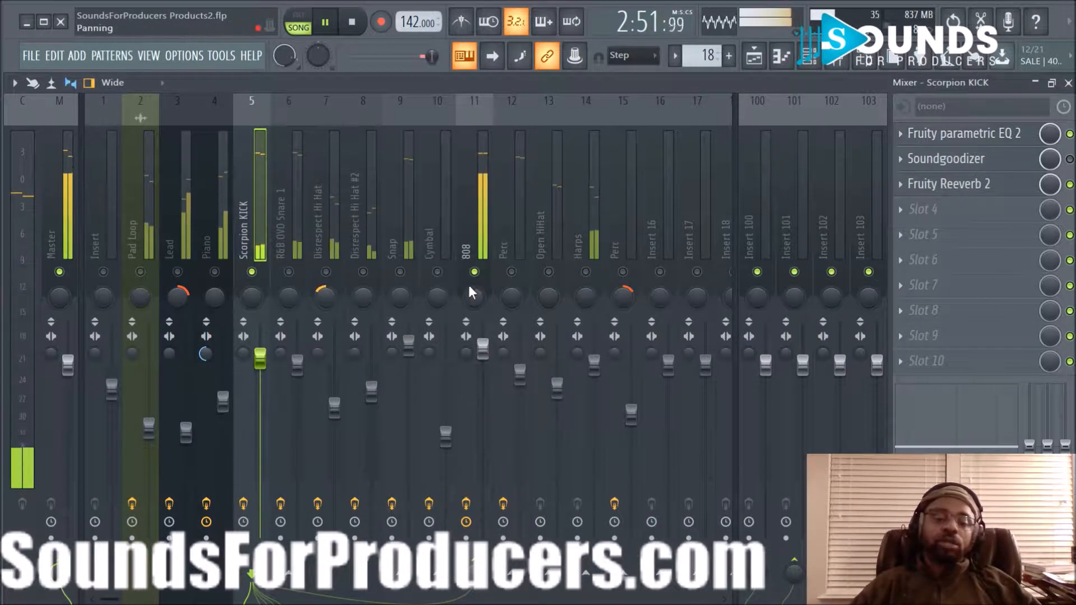
Step: Inspect the Fruity Limiter settings on the 808 mixer track and close the plugin
{"action": "left_click", "coordinate": [479, 219]}
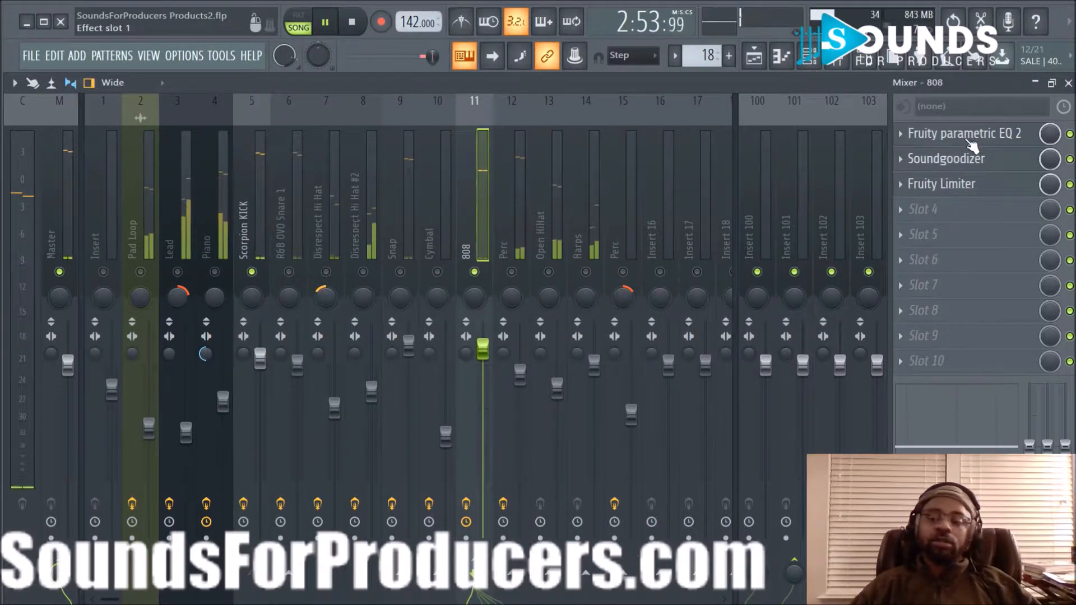
{"action": "left_click", "coordinate": [972, 186]}
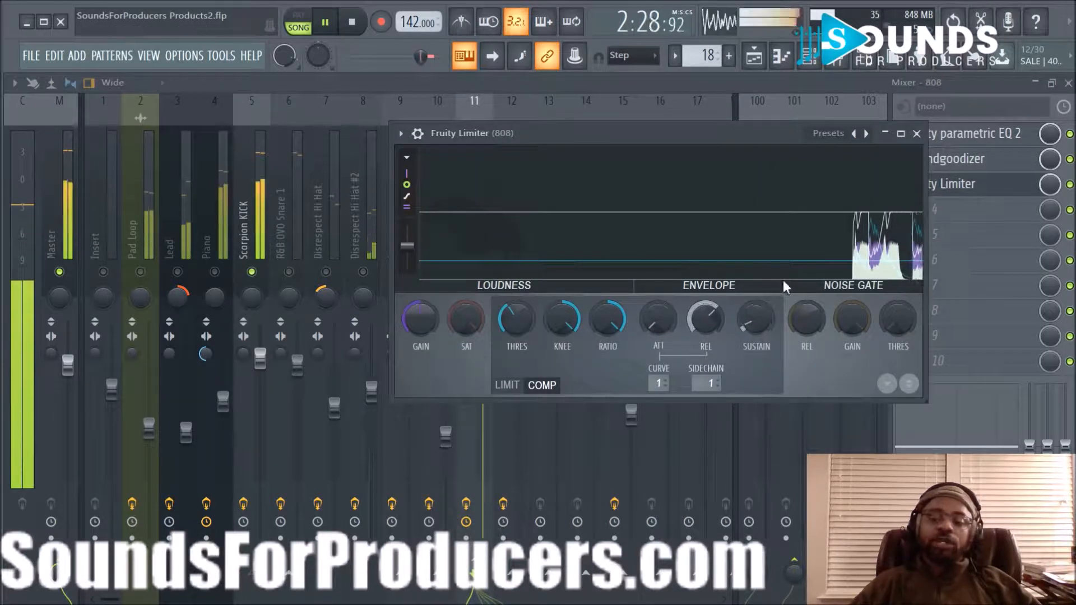
{"action": "left_click", "coordinate": [917, 134]}
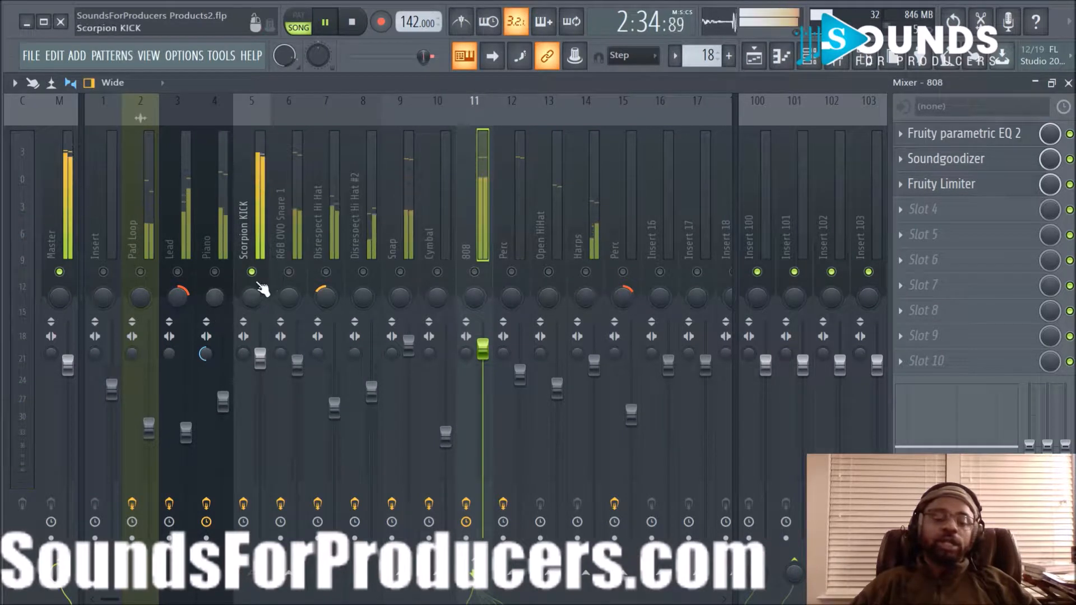
Step: Unmute the snare, both Disrespect hi-hats, Snap, Cymbal, both Perc tracks and Open HiHat alongside the kick during playback
{"action": "left_click", "coordinate": [289, 273]}
{"action": "left_click", "coordinate": [326, 272]}
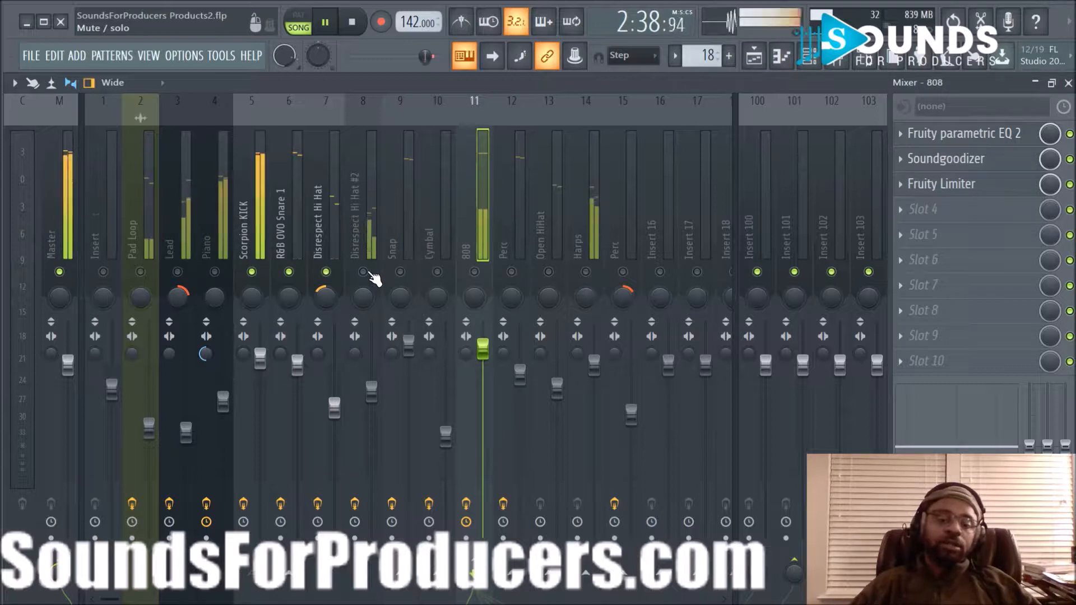
{"action": "left_click", "coordinate": [363, 272]}
{"action": "left_click", "coordinate": [400, 273]}
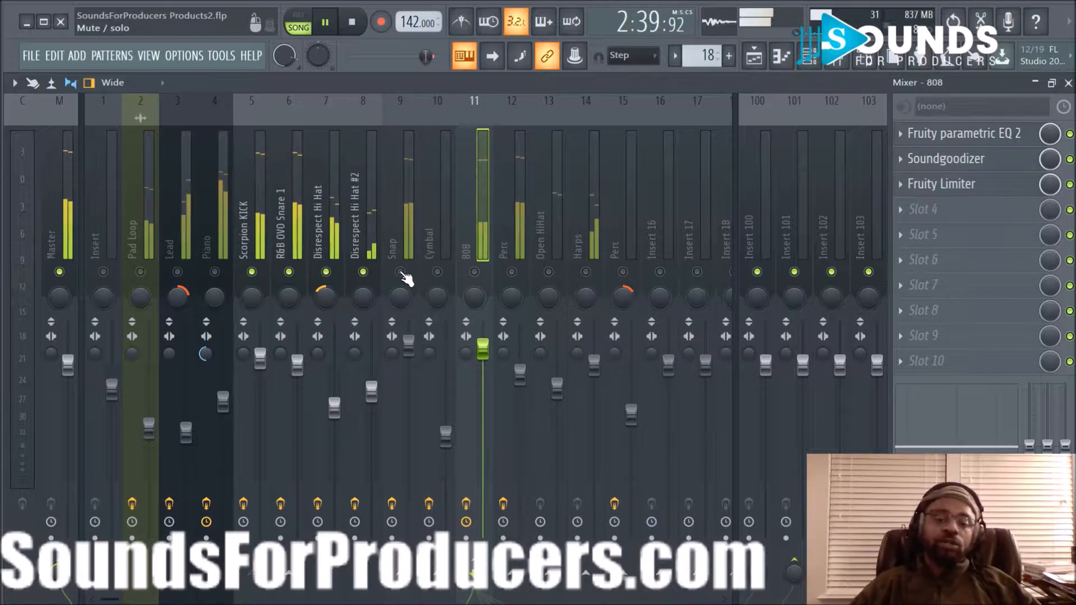
{"action": "left_click", "coordinate": [438, 272]}
{"action": "left_click", "coordinate": [511, 273]}
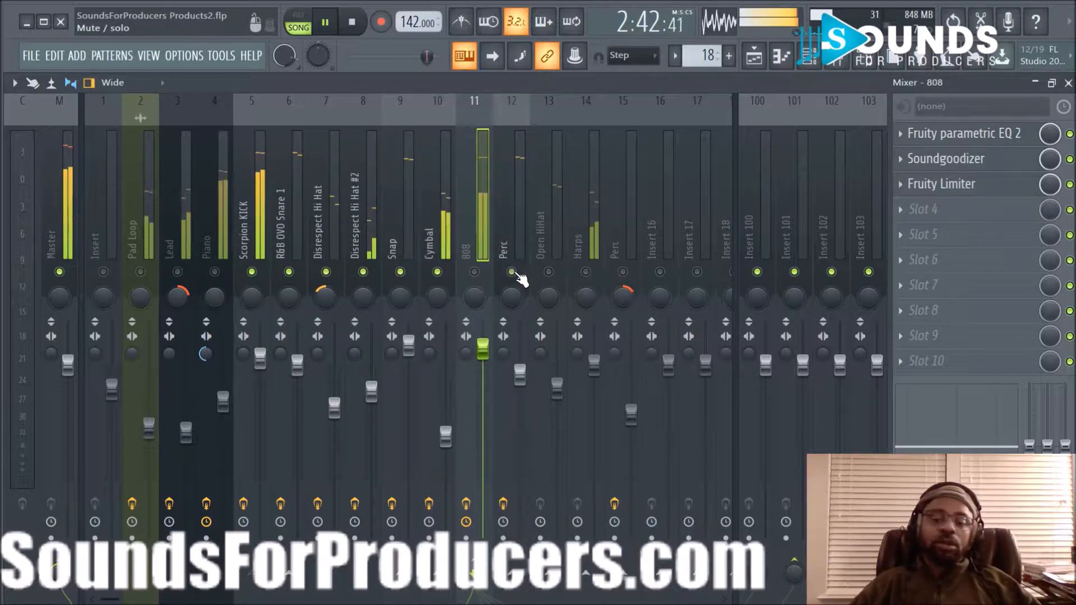
{"action": "left_click", "coordinate": [549, 272]}
{"action": "left_click", "coordinate": [623, 272]}
{"action": "left_click_drag", "start_coordinate": [623, 296], "coordinate": [616, 301]}
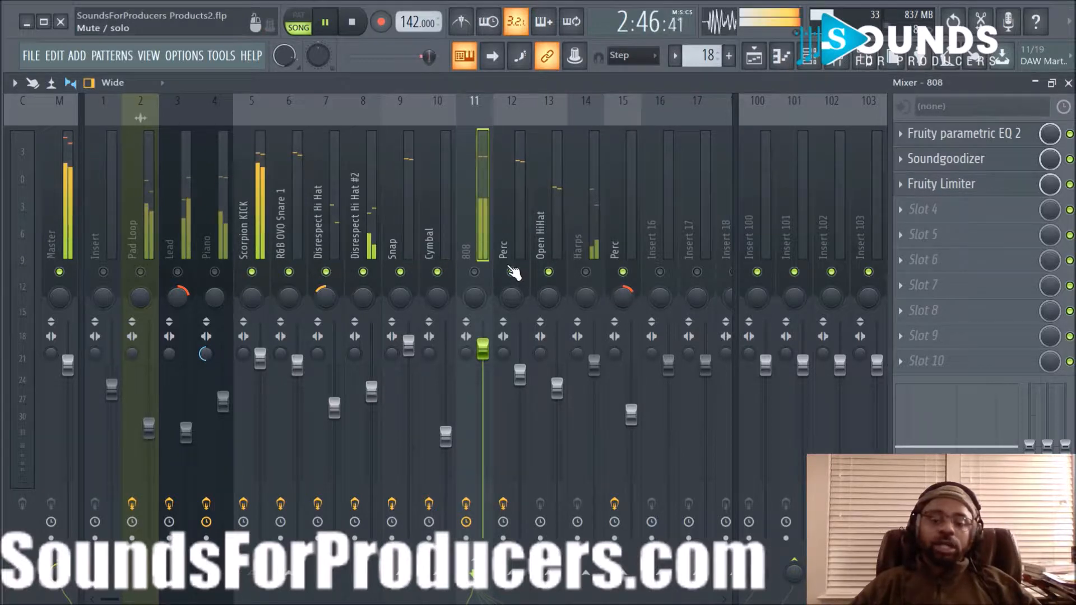
Step: Rename the Perc track on mixer insert 15 as Perc 2
{"action": "right_click", "coordinate": [620, 241]}
{"action": "left_click", "coordinate": [672, 115]}
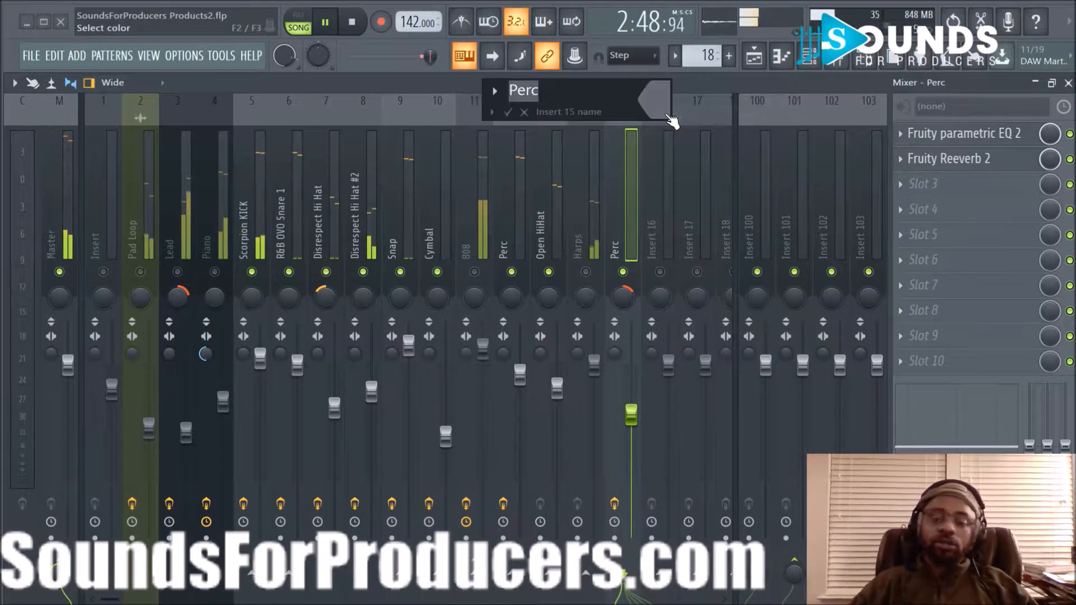
{"action": "type", "text": "2"}
{"action": "key", "text": "Return"}
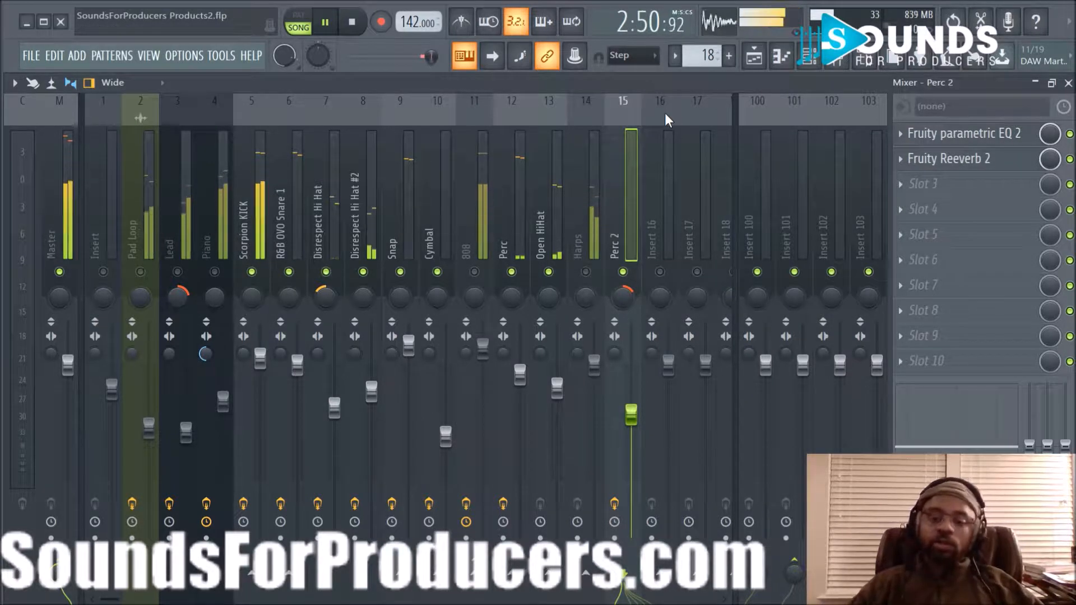
Step: Solo the Snap track to audition it, and bring back the kick, snare, hi-hats, Cymbal, Perc, Open HiHat and Perc 2
{"action": "right_click", "coordinate": [402, 272]}
{"action": "right_click", "coordinate": [401, 272]}
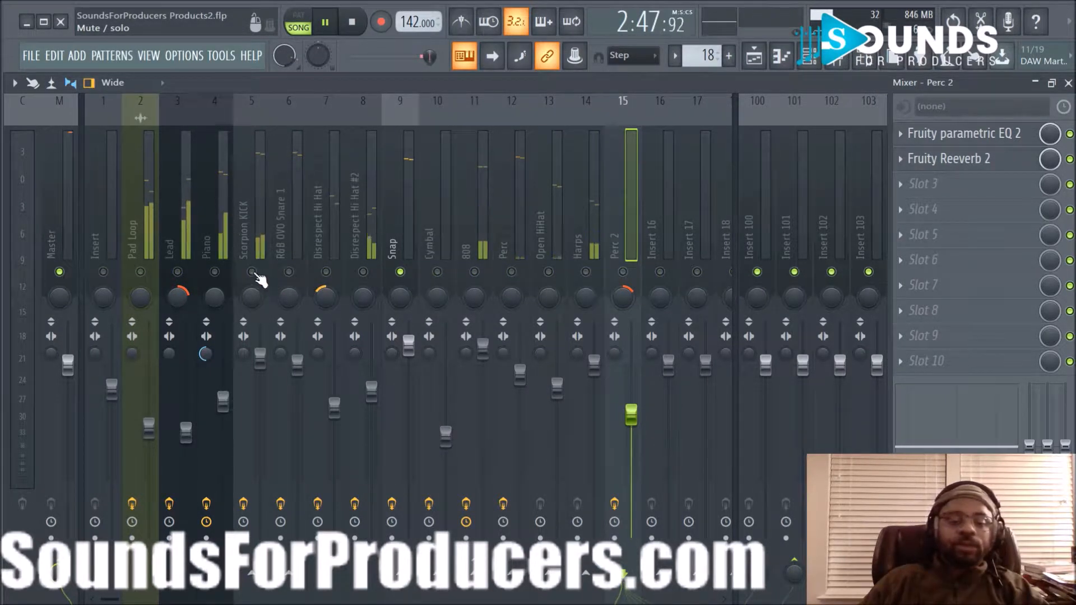
{"action": "left_click", "coordinate": [326, 272]}
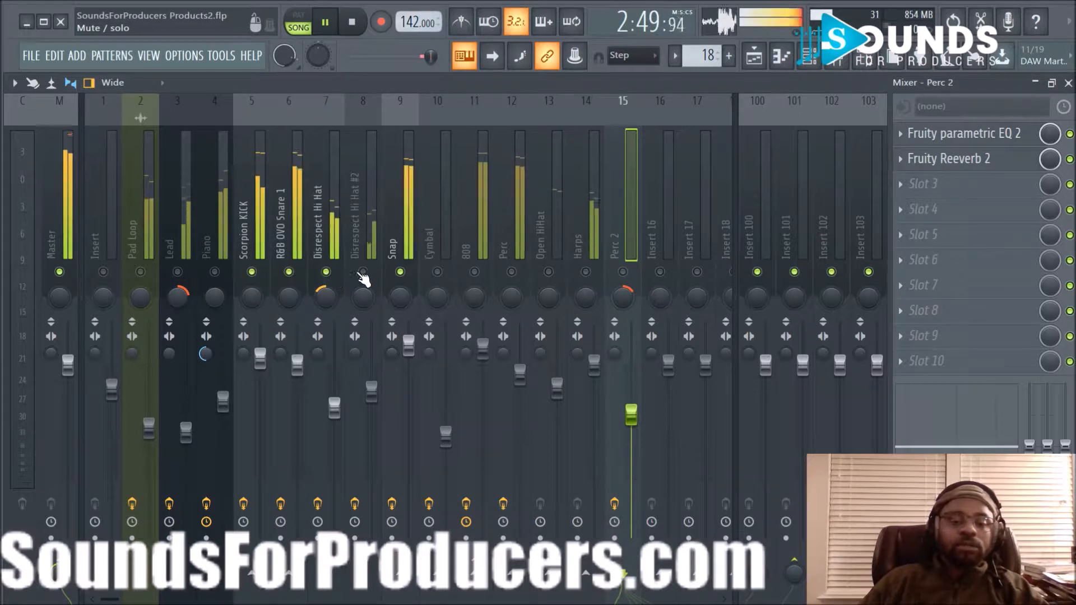
{"action": "left_click", "coordinate": [363, 272]}
{"action": "left_click", "coordinate": [512, 272]}
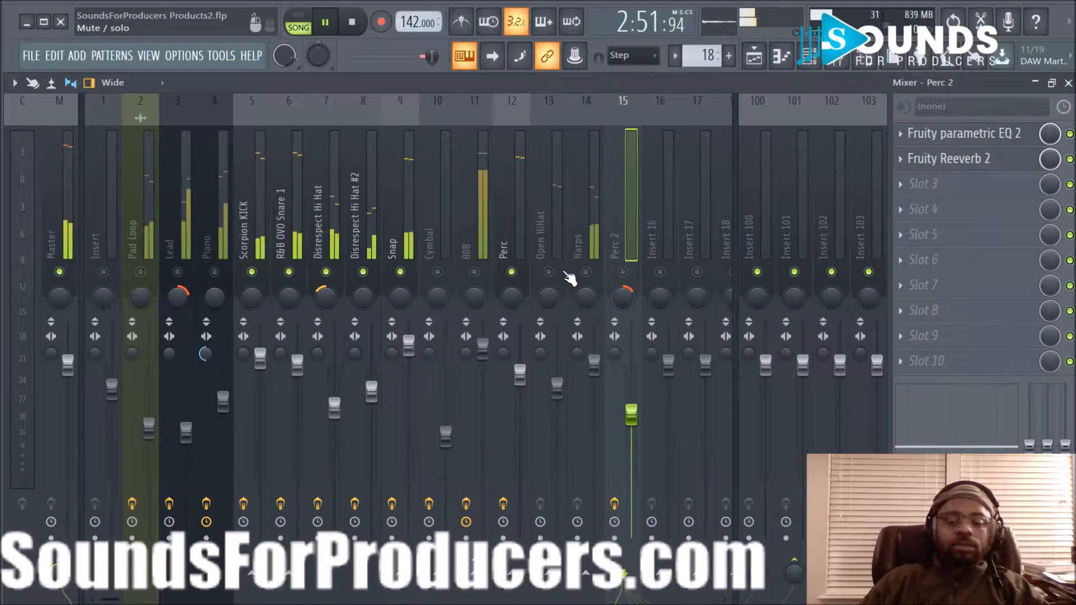
{"action": "left_click", "coordinate": [623, 272]}
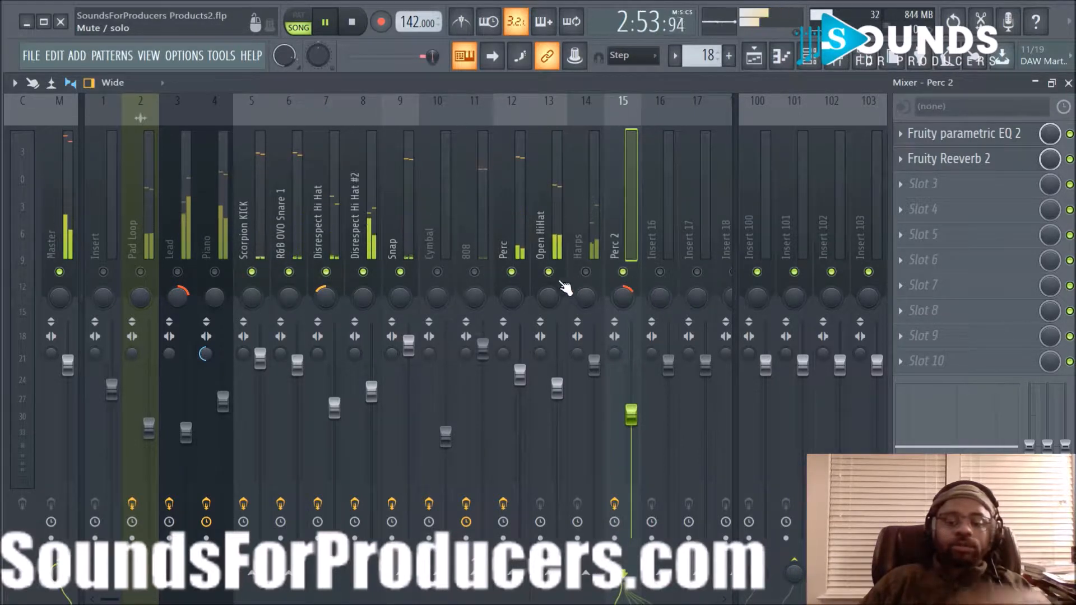
{"action": "left_click", "coordinate": [437, 273]}
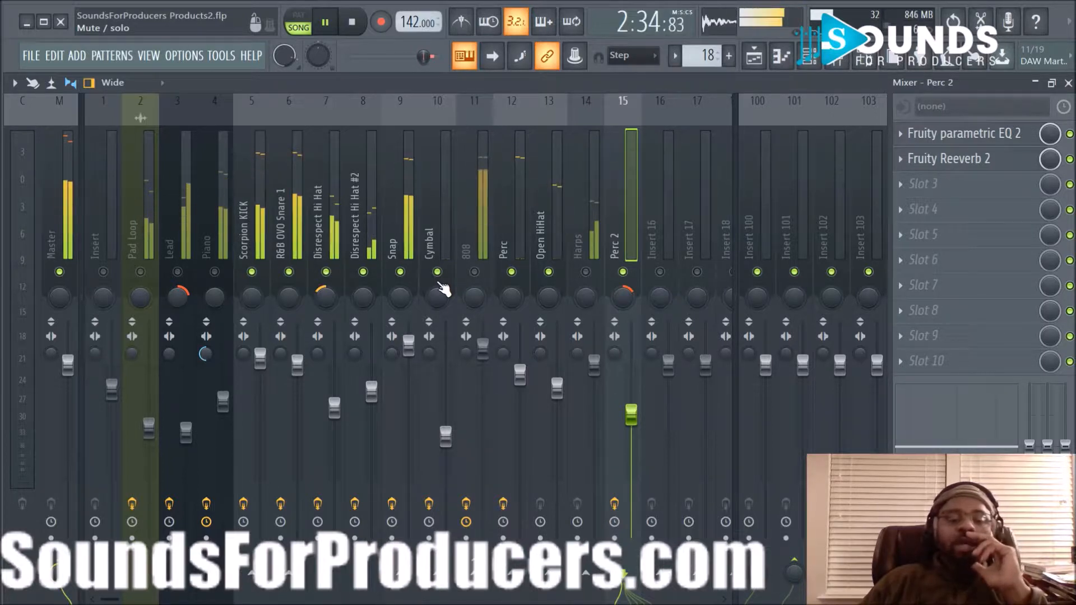
Step: Raise the volume of the Disrespect Hi Hat #2 and Snap mixer tracks slightly
{"action": "left_click_drag", "start_coordinate": [369, 400], "coordinate": [370, 393]}
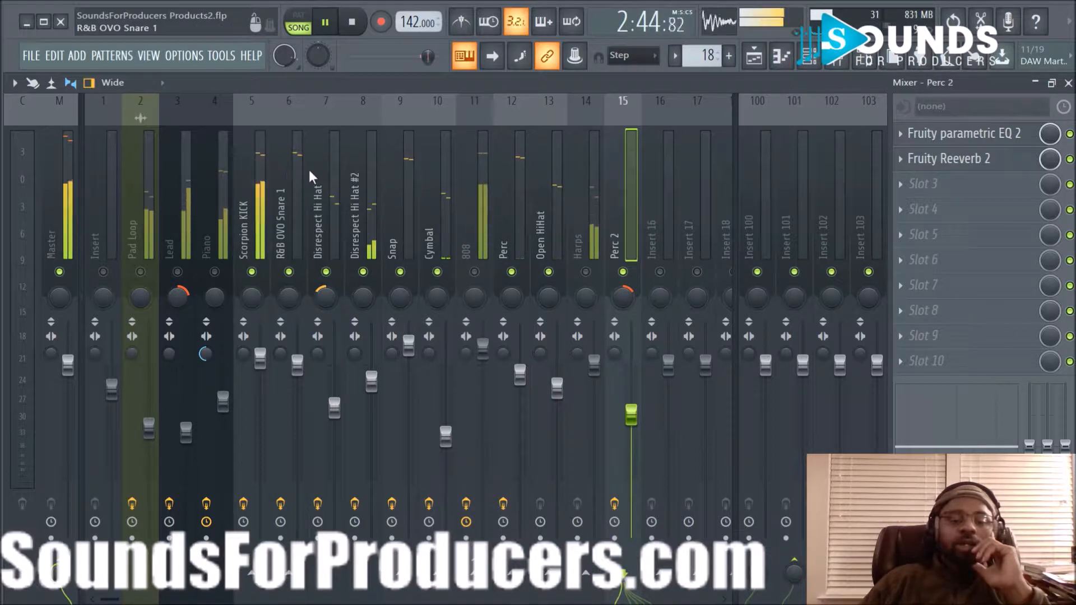
{"action": "left_click_drag", "start_coordinate": [410, 343], "coordinate": [409, 338]}
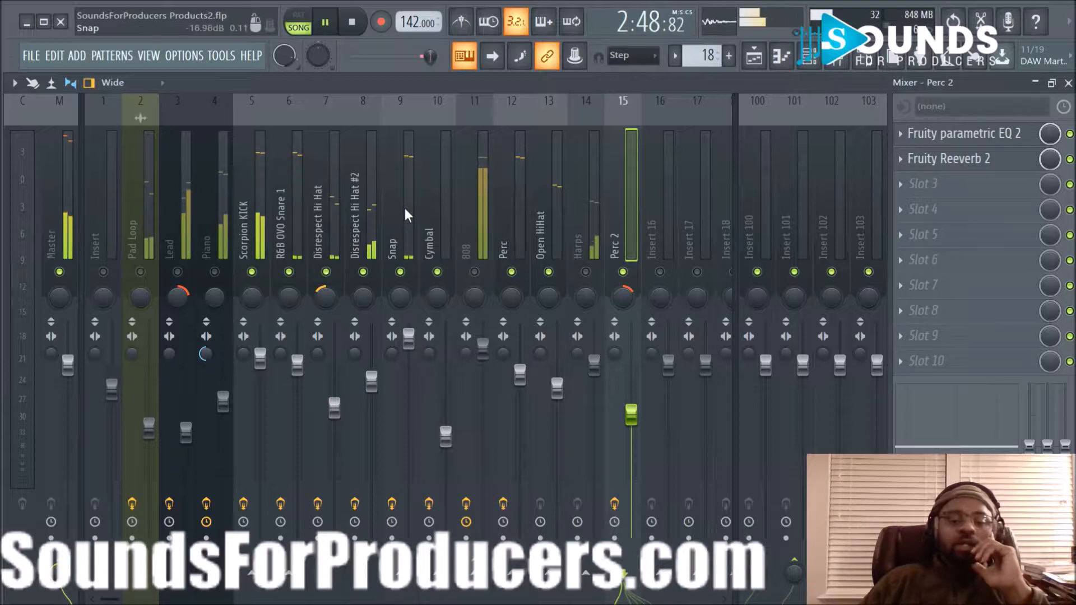
Step: Inspect the sample and miscellaneous settings of the R&B OVO Snap 2 channel, and return to the mixer
{"action": "left_click", "coordinate": [809, 55]}
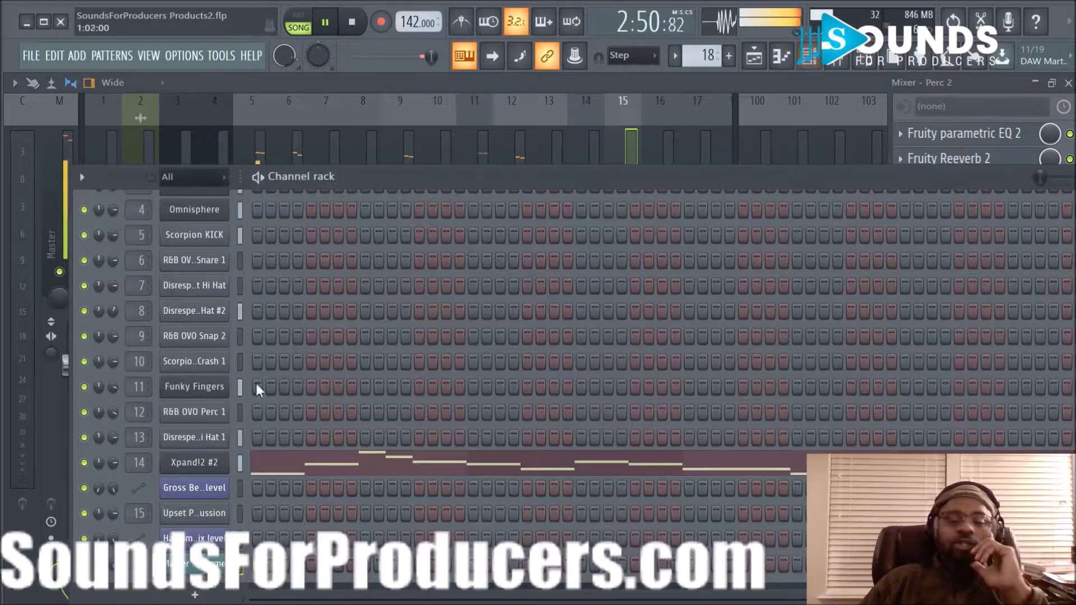
{"action": "left_click", "coordinate": [203, 337]}
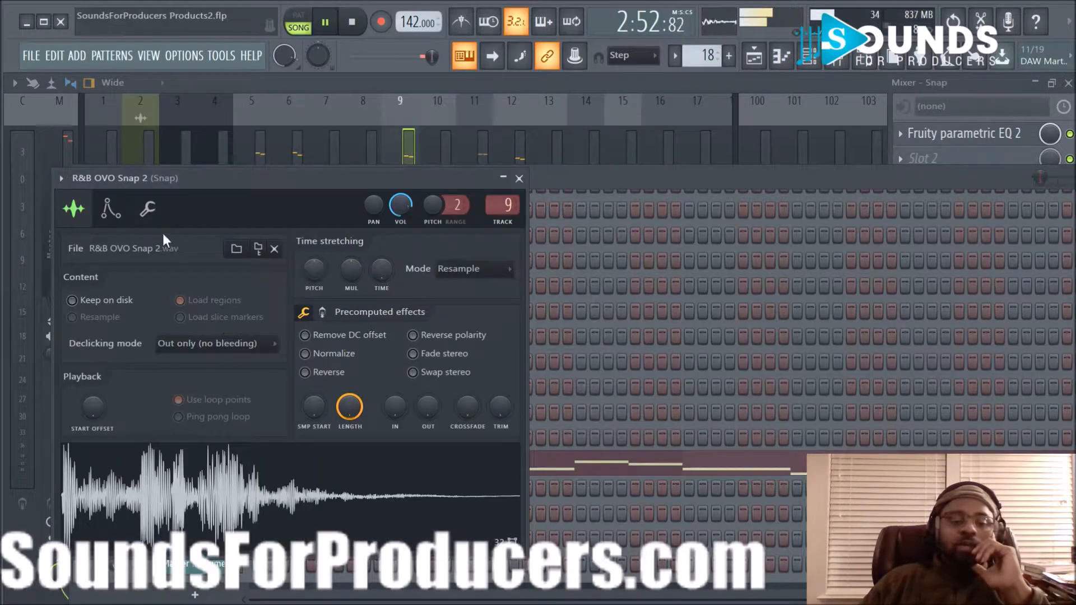
{"action": "left_click", "coordinate": [147, 209]}
{"action": "left_click_drag", "start_coordinate": [368, 270], "coordinate": [367, 266]}
{"action": "left_click", "coordinate": [74, 208]}
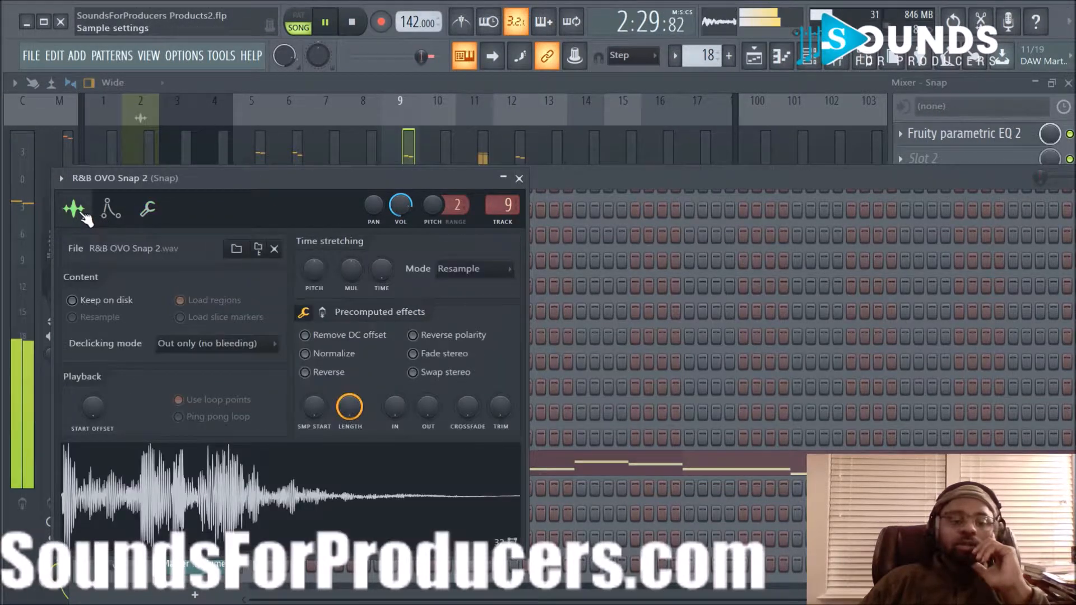
{"action": "left_click", "coordinate": [508, 178]}
{"action": "left_click", "coordinate": [398, 144]}
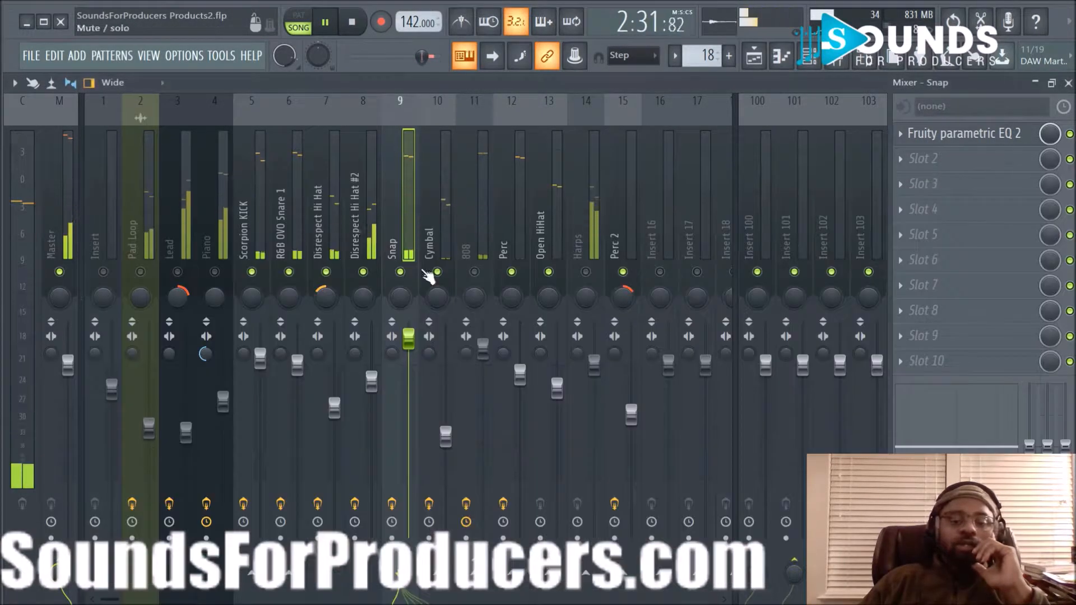
Step: Pan the Snap mixer track to the right, and save the project
{"action": "mouse_move", "coordinate": [400, 297]}
{"action": "left_mouse_down"}
{"action": "mouse_move", "coordinate": [400, 260]}
{"action": "mouse_move", "coordinate": [400, 293]}
{"action": "left_mouse_up"}
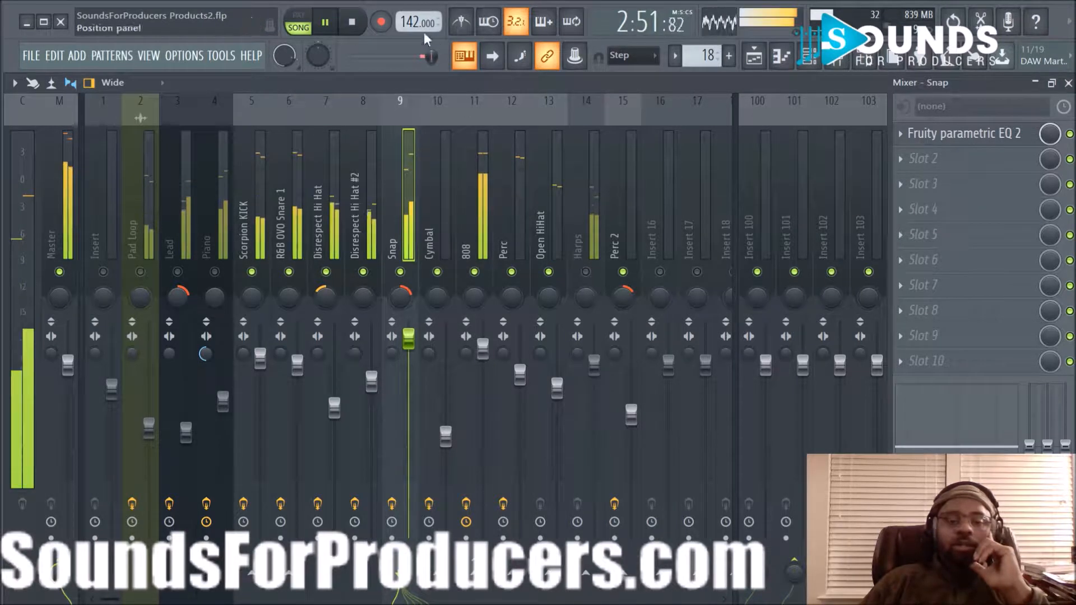
{"action": "key", "text": "ctrl+s"}
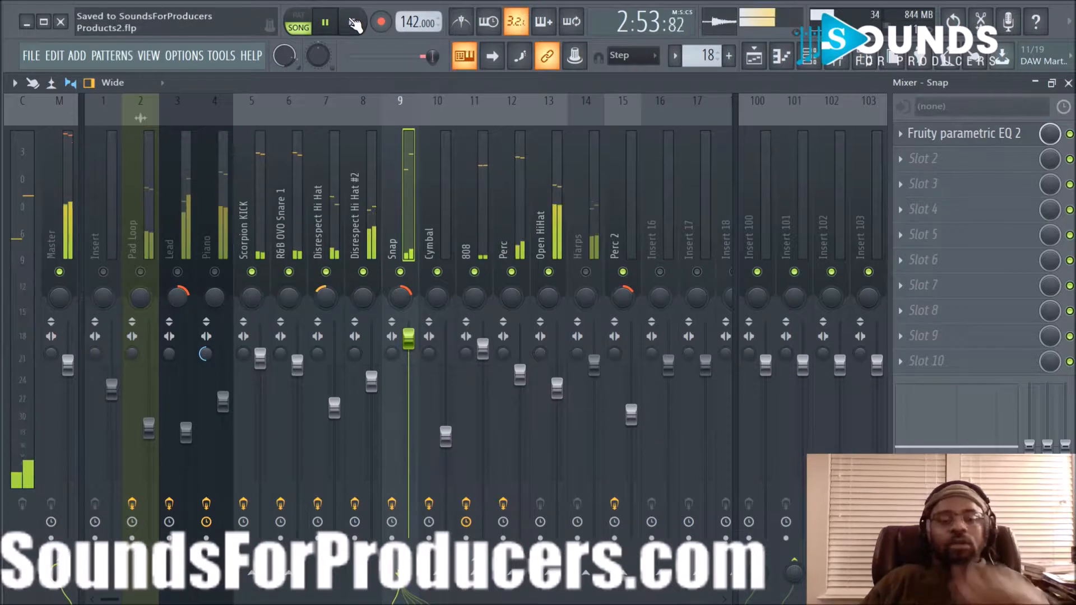
{"action": "left_click", "coordinate": [355, 24]}
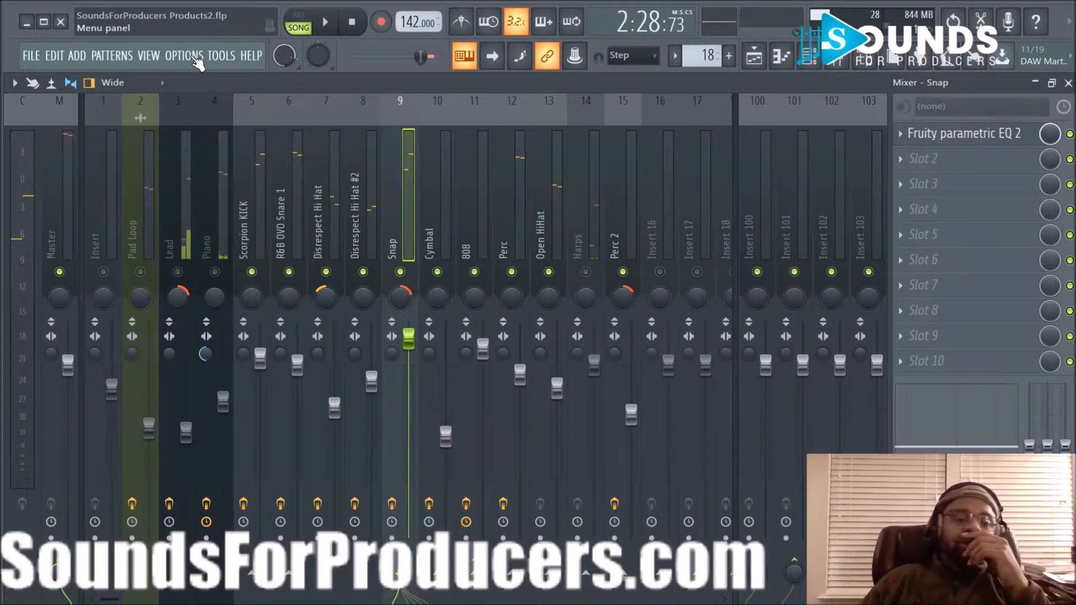
Step: Review the audio device and buffer settings, and close them without changes
{"action": "left_click", "coordinate": [185, 55]}
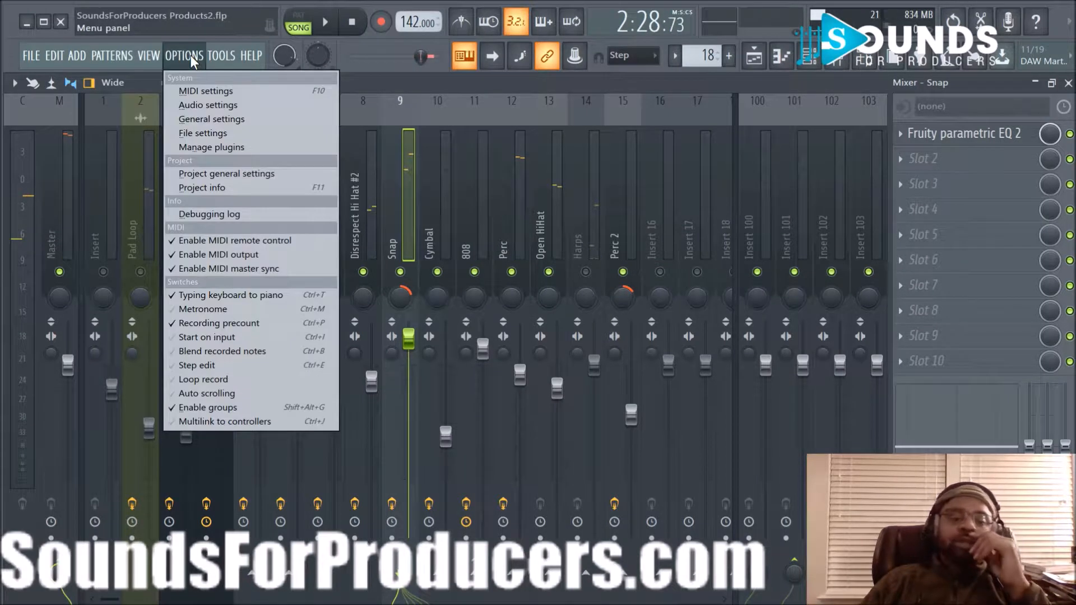
{"action": "left_click", "coordinate": [207, 106]}
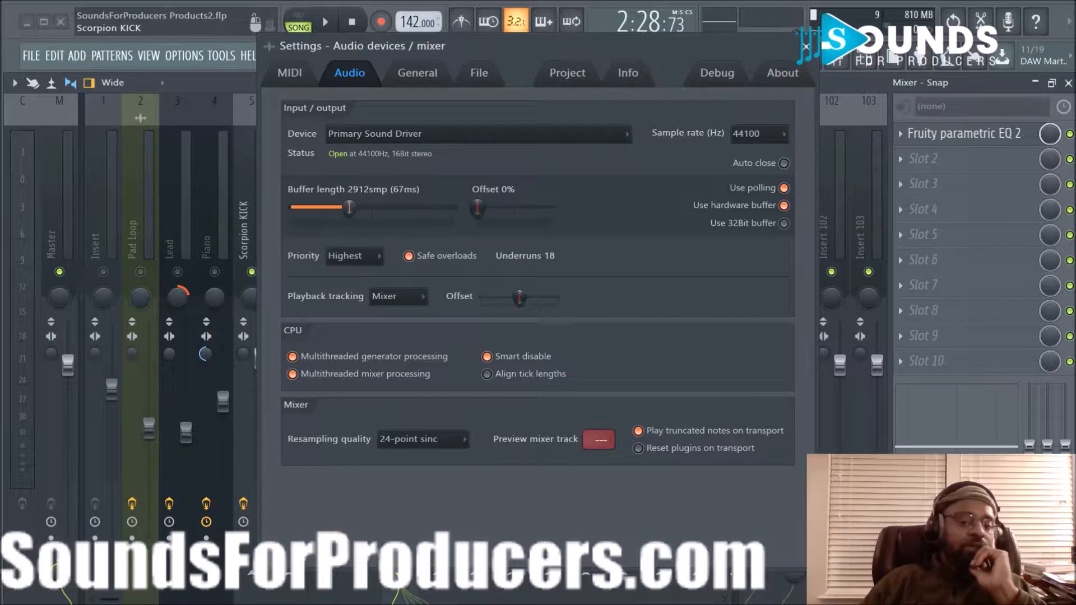
{"action": "left_click", "coordinate": [808, 48]}
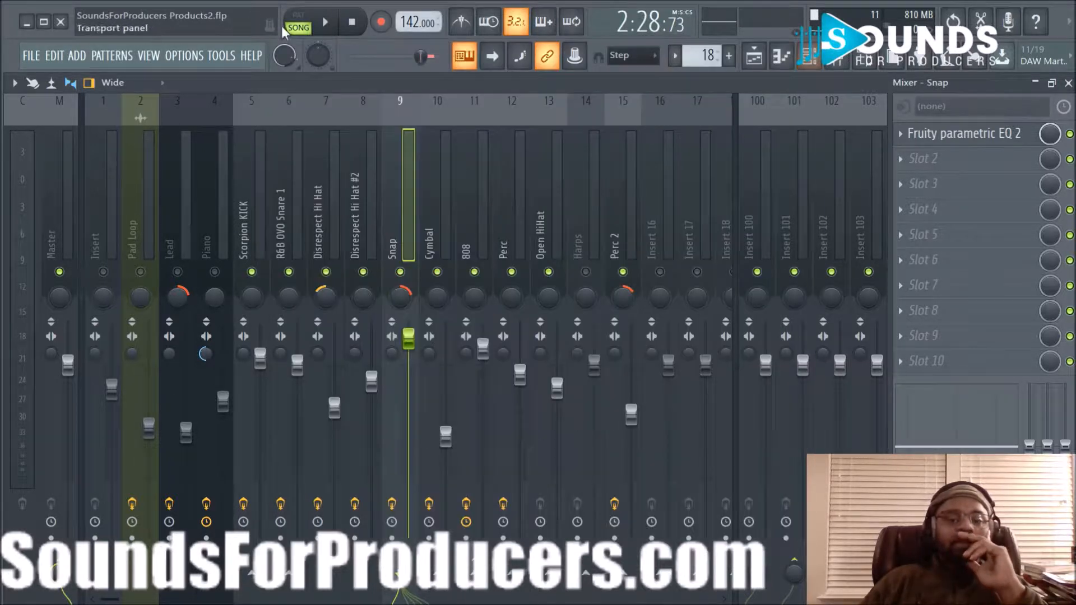
Step: Play the looped section with the drum and 808 tracks to check their balance, and stop playback
{"action": "left_click", "coordinate": [328, 25]}
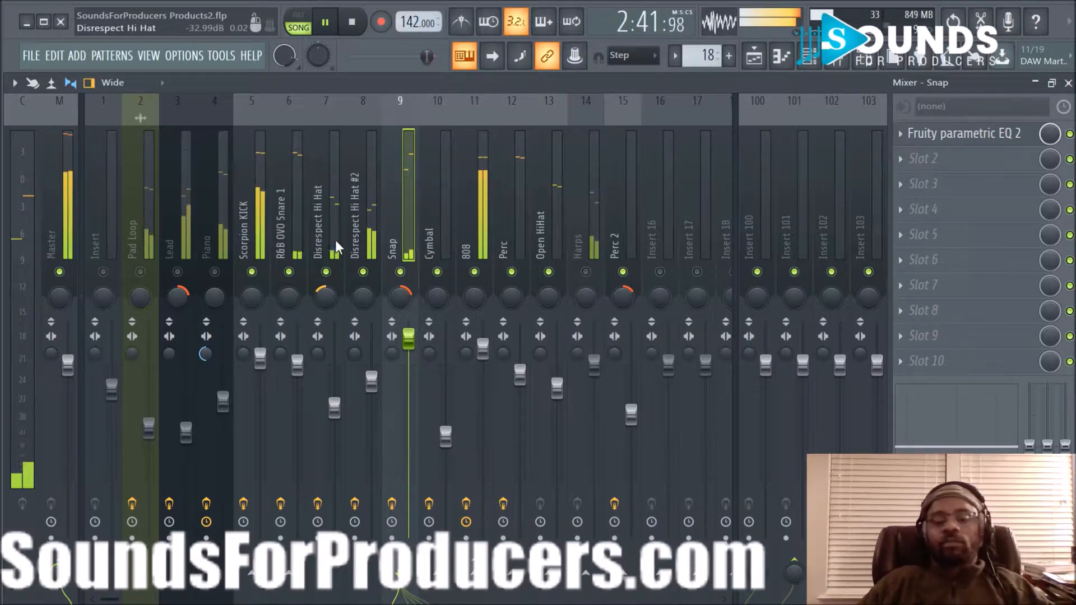
{"action": "key", "text": "space"}
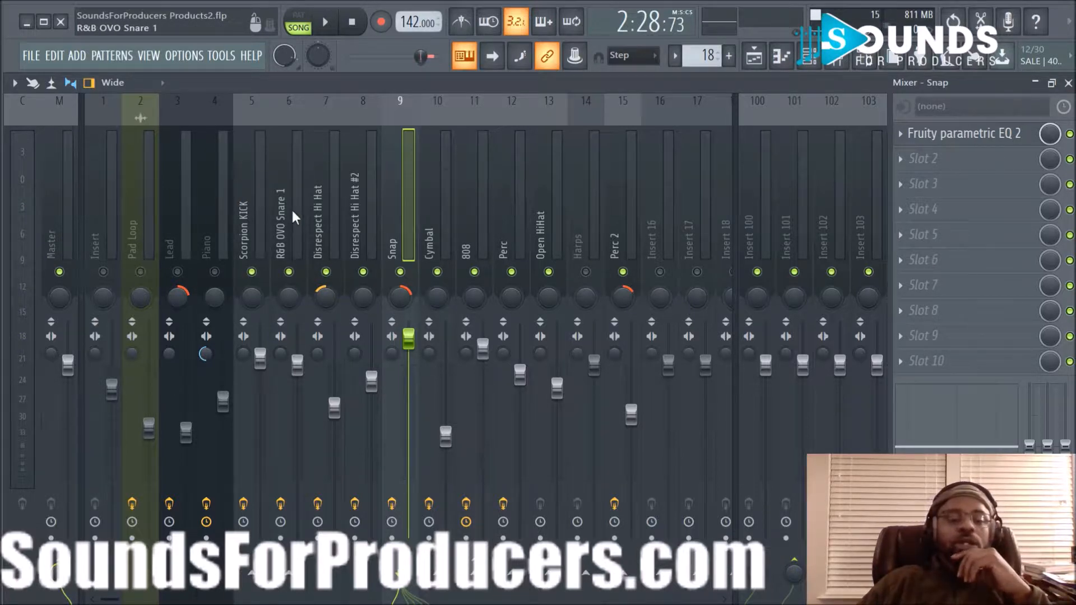
{"action": "key", "text": "space"}
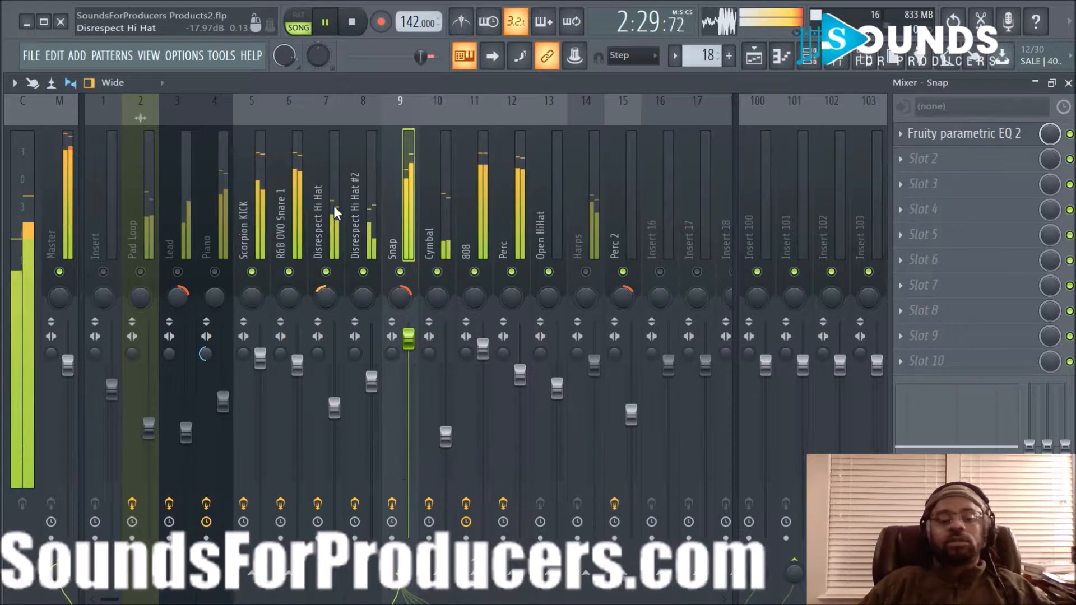
{"action": "key", "text": "space"}
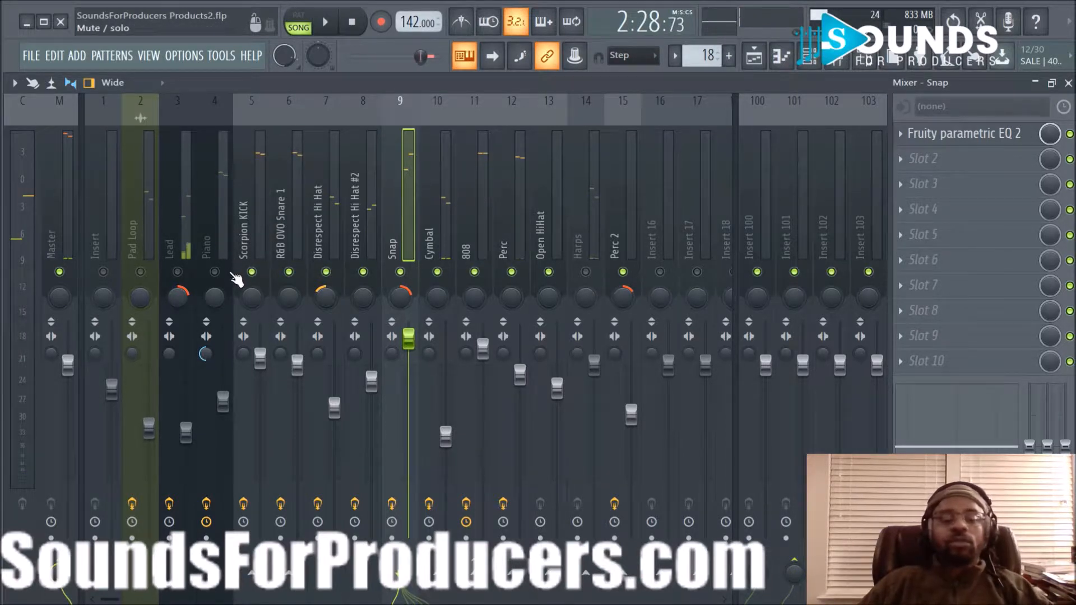
{"action": "scroll", "coordinate": [592, 204], "scroll_direction": "down", "scroll_amount": 3}
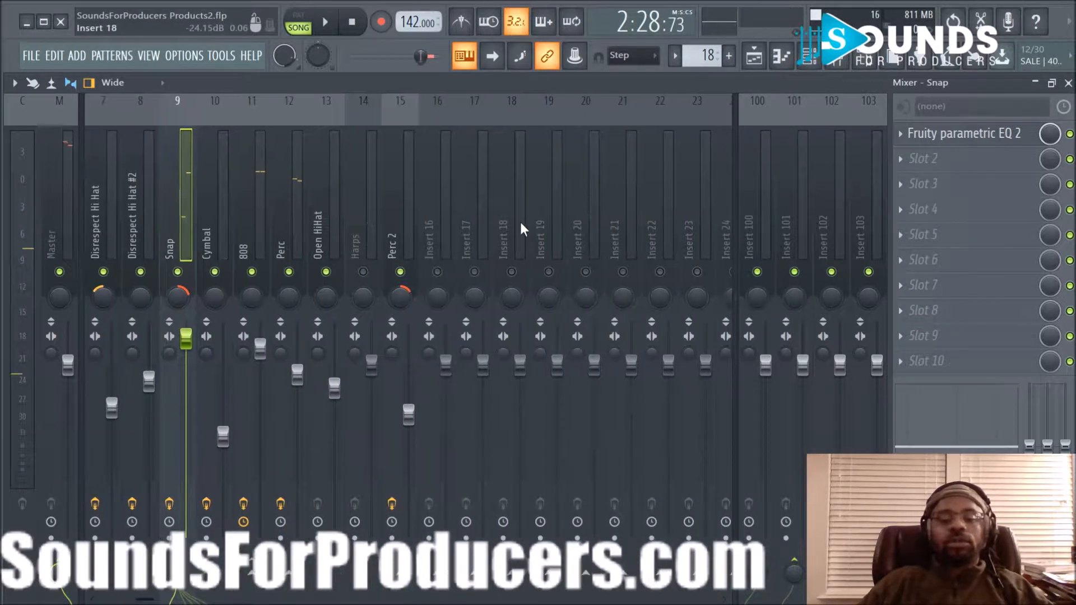
{"action": "scroll", "coordinate": [388, 218], "scroll_direction": "up", "scroll_amount": 6}
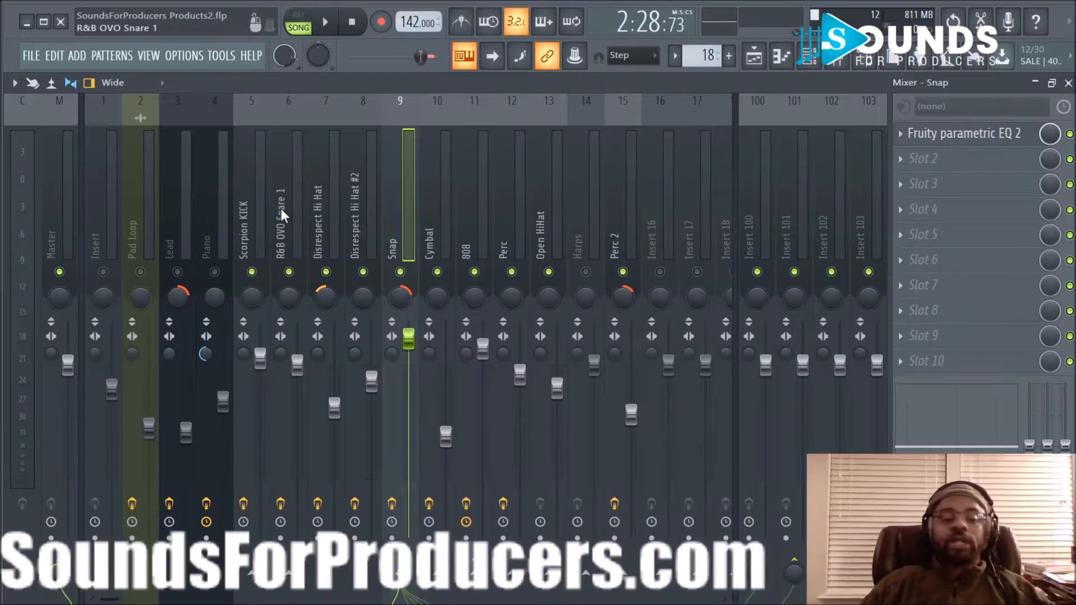
{"action": "scroll", "coordinate": [281, 209], "scroll_direction": "down", "scroll_amount": 6}
{"action": "scroll", "coordinate": [281, 209], "scroll_direction": "up", "scroll_amount": 6}
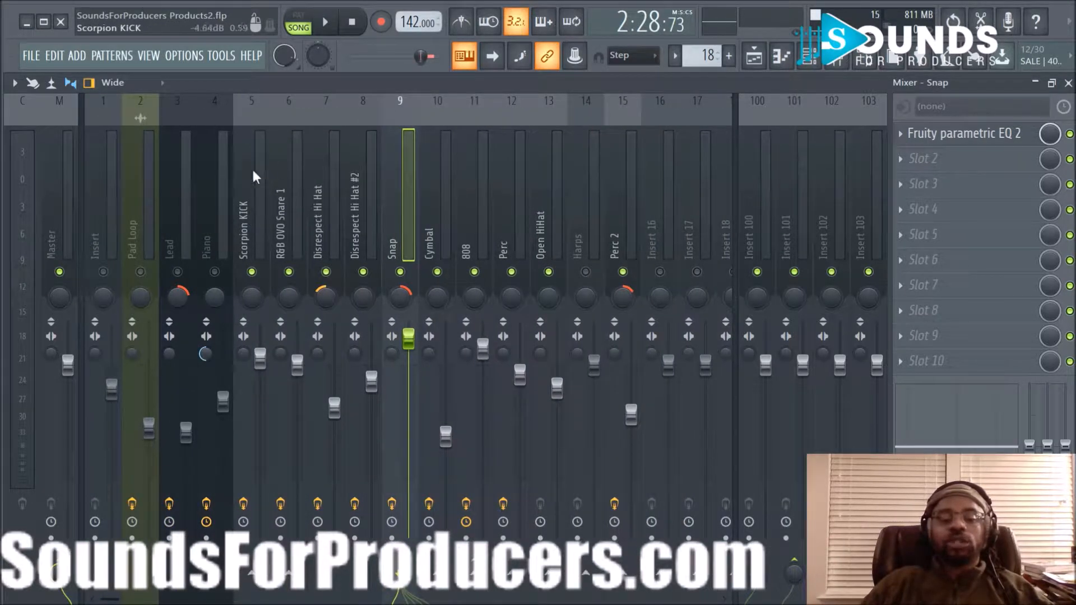
{"action": "scroll", "coordinate": [271, 207], "scroll_direction": "down", "scroll_amount": 3}
{"action": "scroll", "coordinate": [271, 208], "scroll_direction": "down", "scroll_amount": 3}
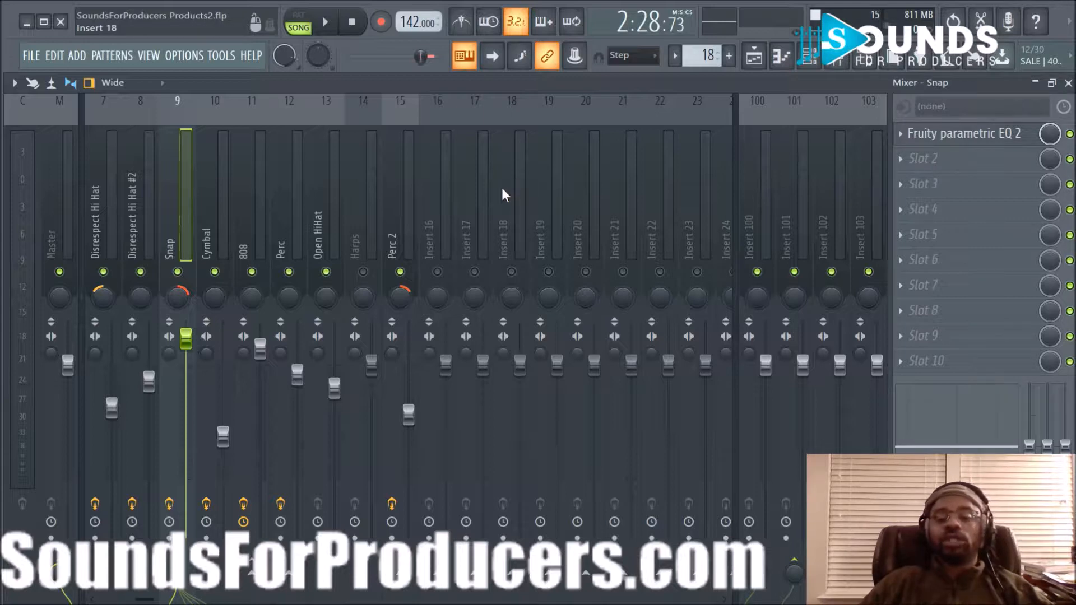
Step: Try the Maximus plugin in the Snap track's second effect slot, and remove it again
{"action": "left_click", "coordinate": [899, 160]}
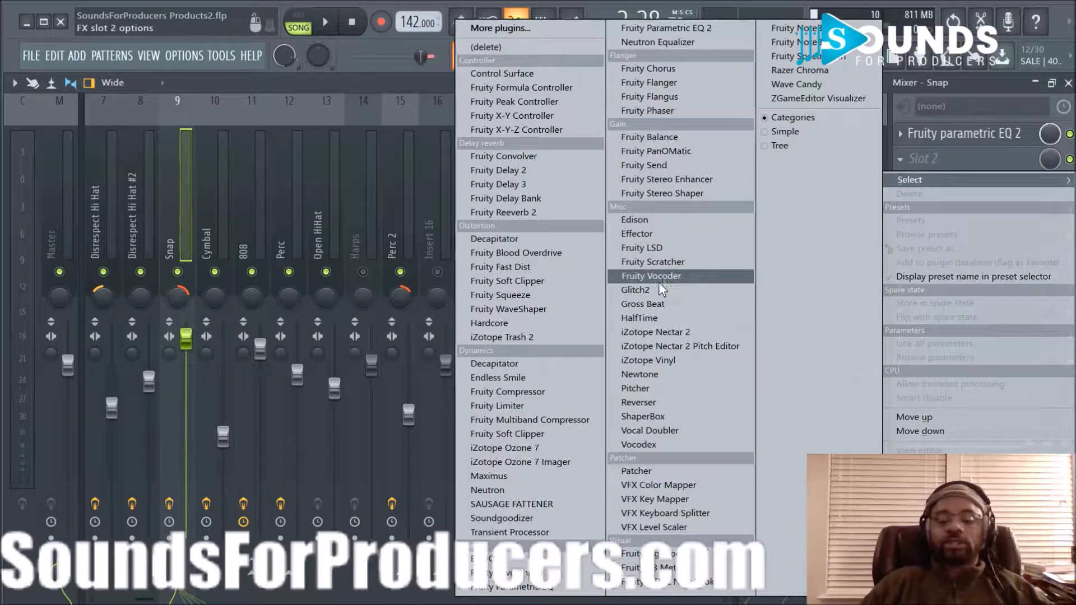
{"action": "left_click", "coordinate": [509, 476]}
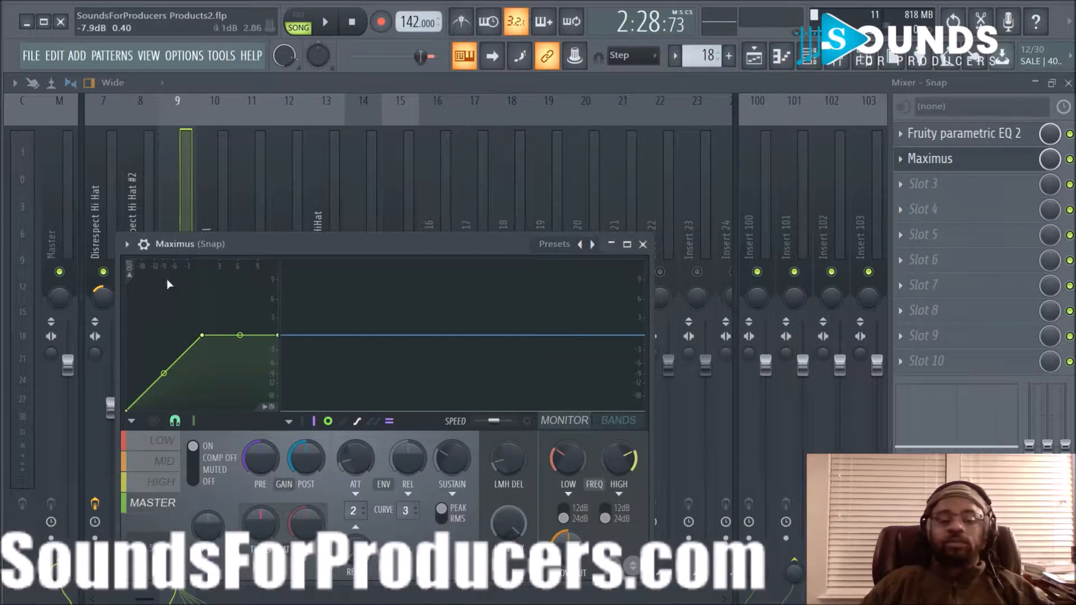
{"action": "left_click_drag", "start_coordinate": [310, 238], "coordinate": [322, 204]}
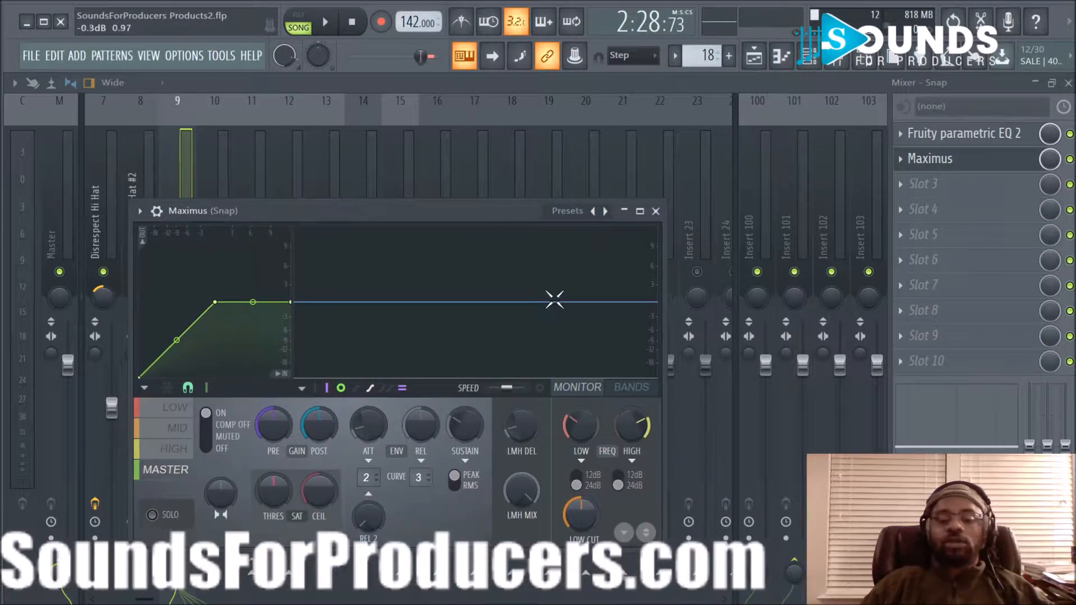
{"action": "left_click", "coordinate": [655, 211]}
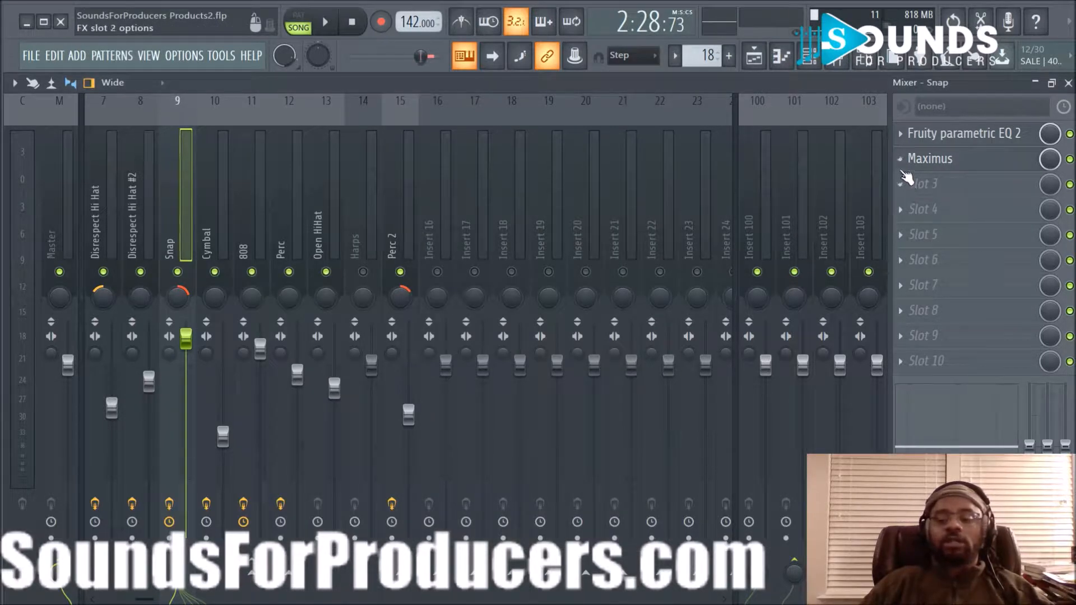
{"action": "left_click", "coordinate": [903, 179]}
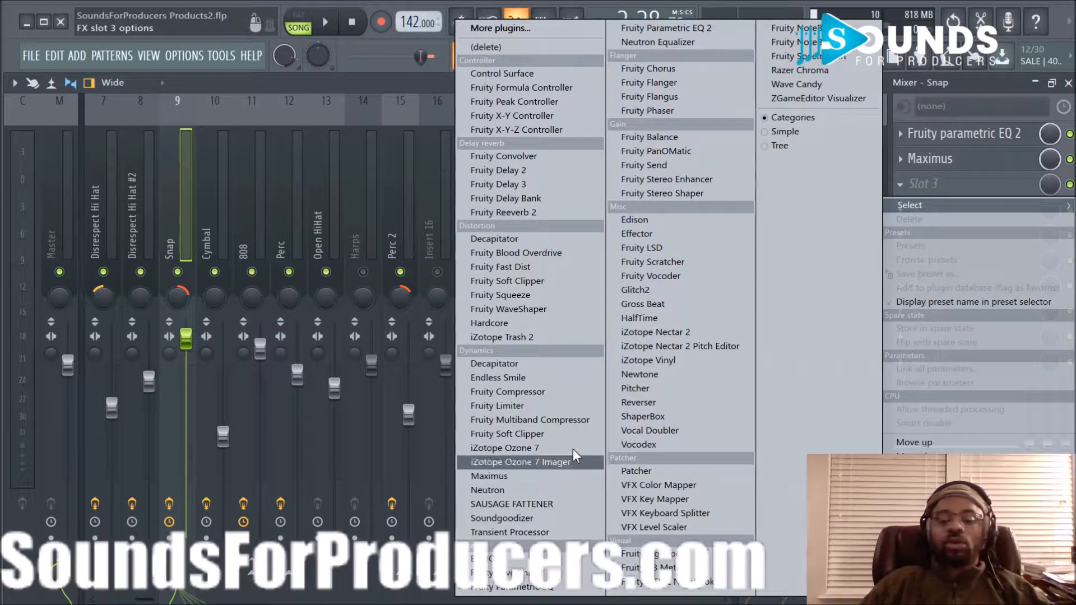
{"action": "left_click", "coordinate": [959, 84]}
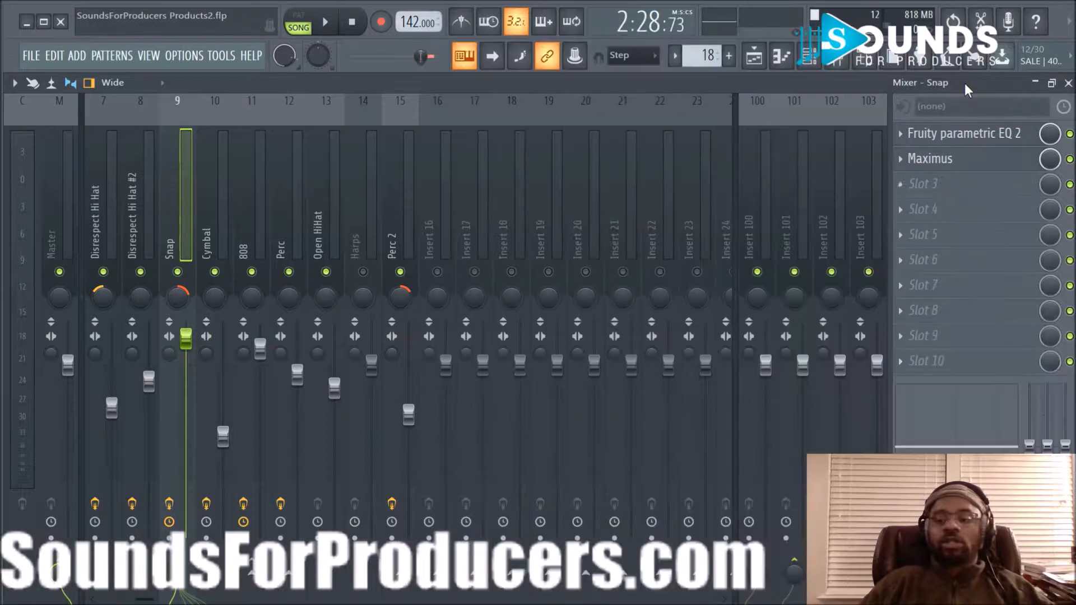
{"action": "left_click", "coordinate": [903, 160]}
{"action": "mouse_move", "coordinate": [911, 180]}
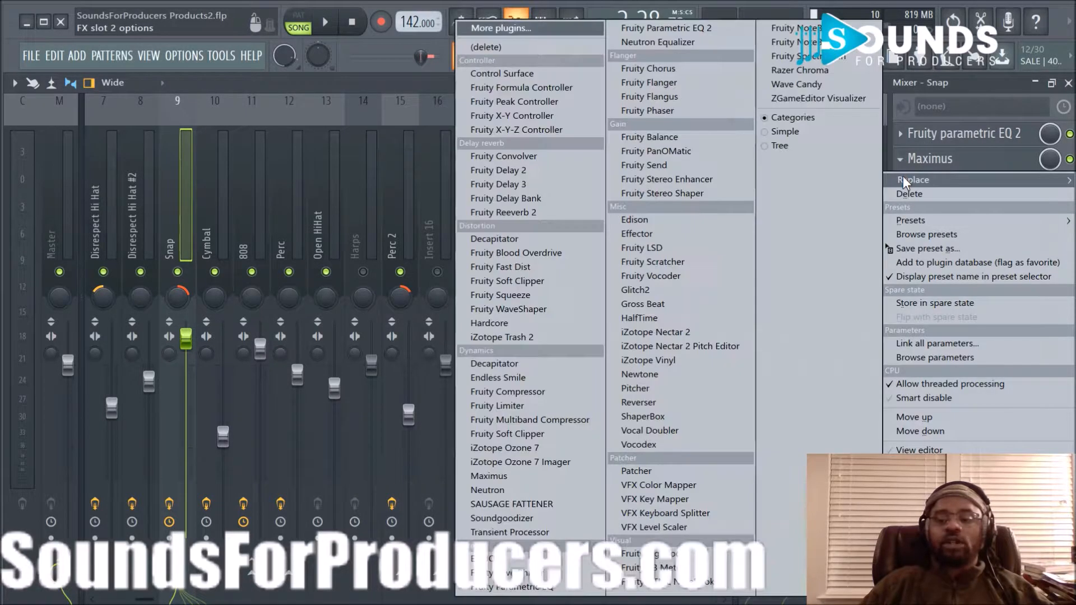
{"action": "left_click", "coordinate": [524, 47]}
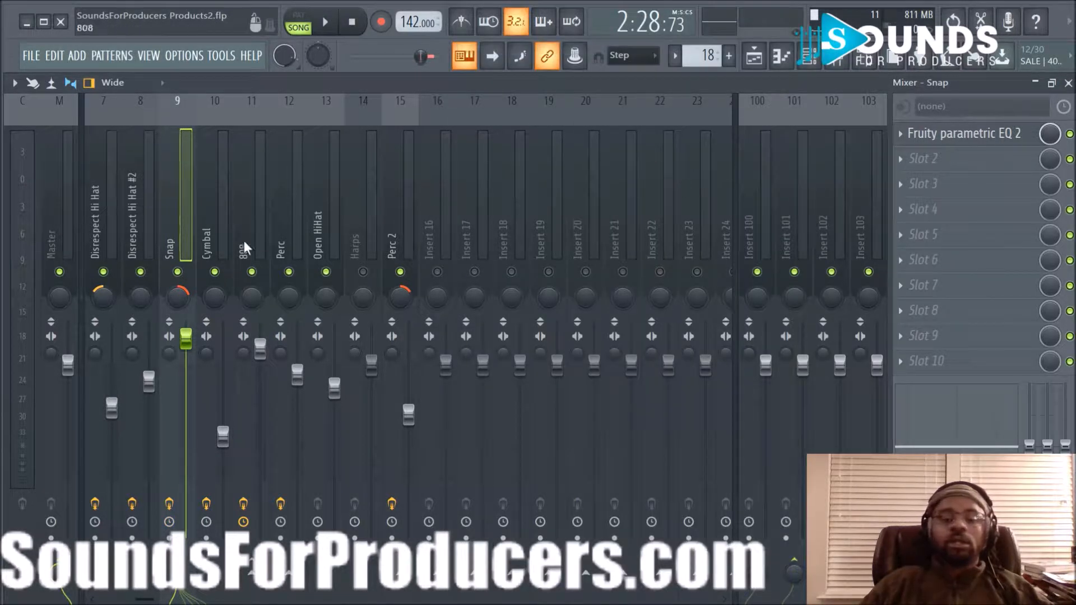
Step: Rename the empty mixer track Insert 17 as Drum Group
{"action": "scroll", "coordinate": [298, 214], "scroll_direction": "down", "scroll_amount": 2}
{"action": "scroll", "coordinate": [297, 213], "scroll_direction": "up", "scroll_amount": 3}
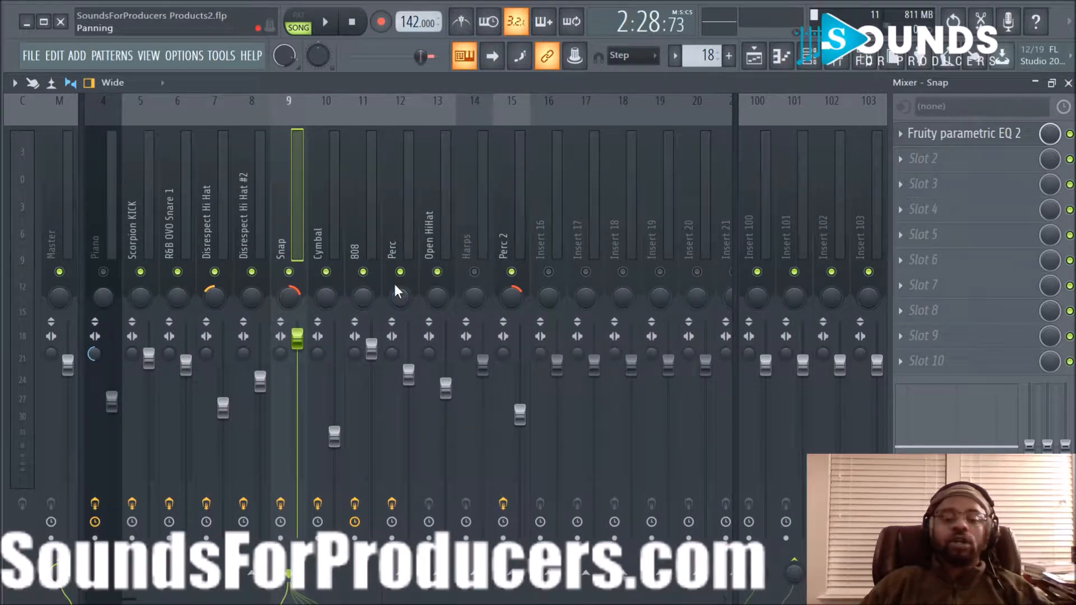
{"action": "scroll", "coordinate": [426, 225], "scroll_direction": "down", "scroll_amount": 1}
{"action": "scroll", "coordinate": [426, 225], "scroll_direction": "down", "scroll_amount": 2}
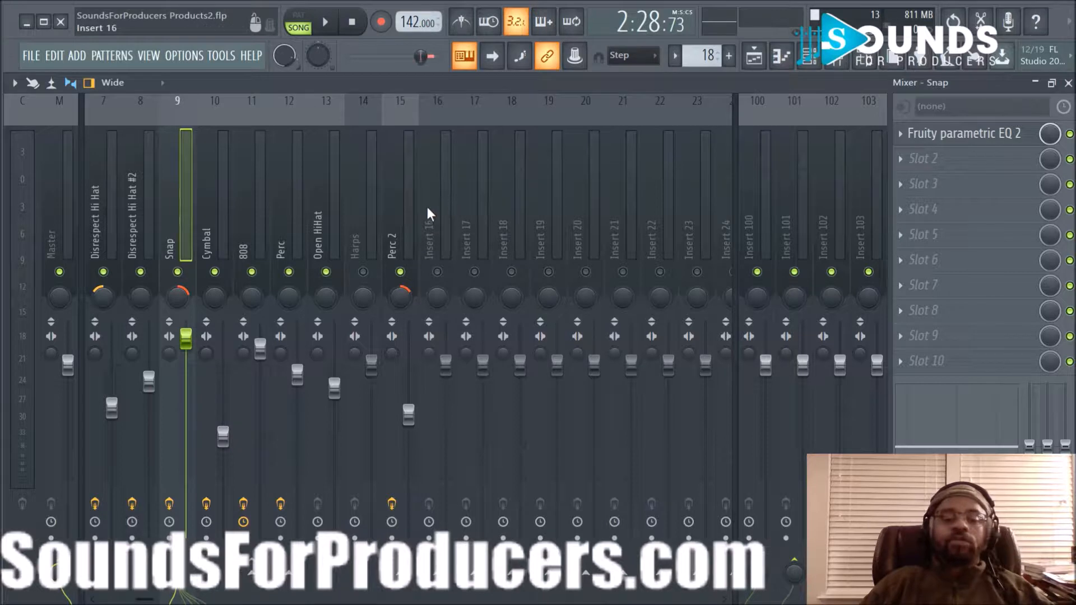
{"action": "left_click", "coordinate": [463, 207]}
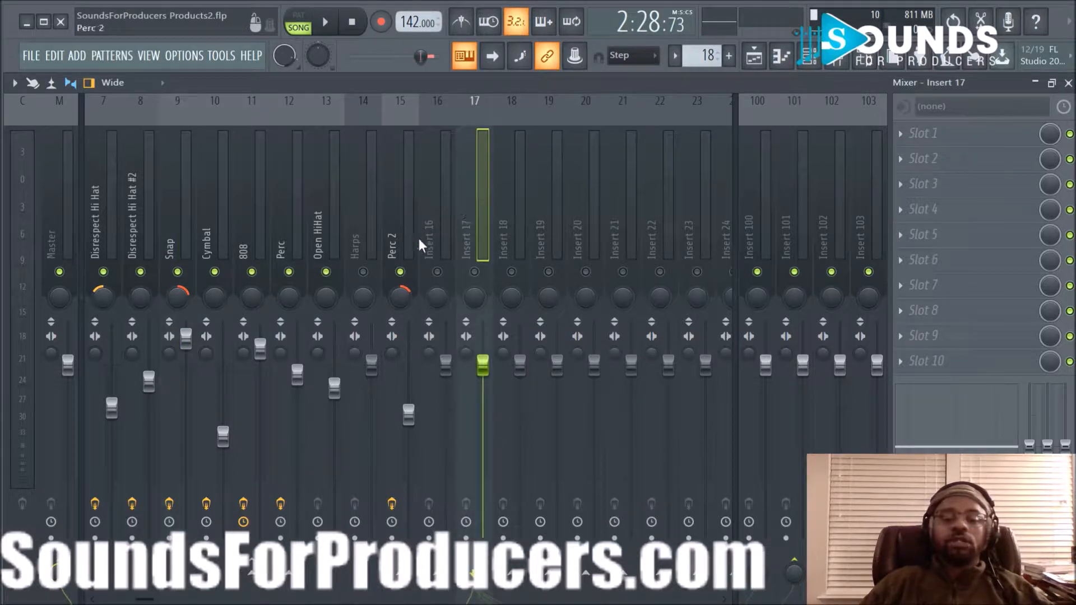
{"action": "right_click", "coordinate": [469, 237]}
{"action": "left_click", "coordinate": [527, 108]}
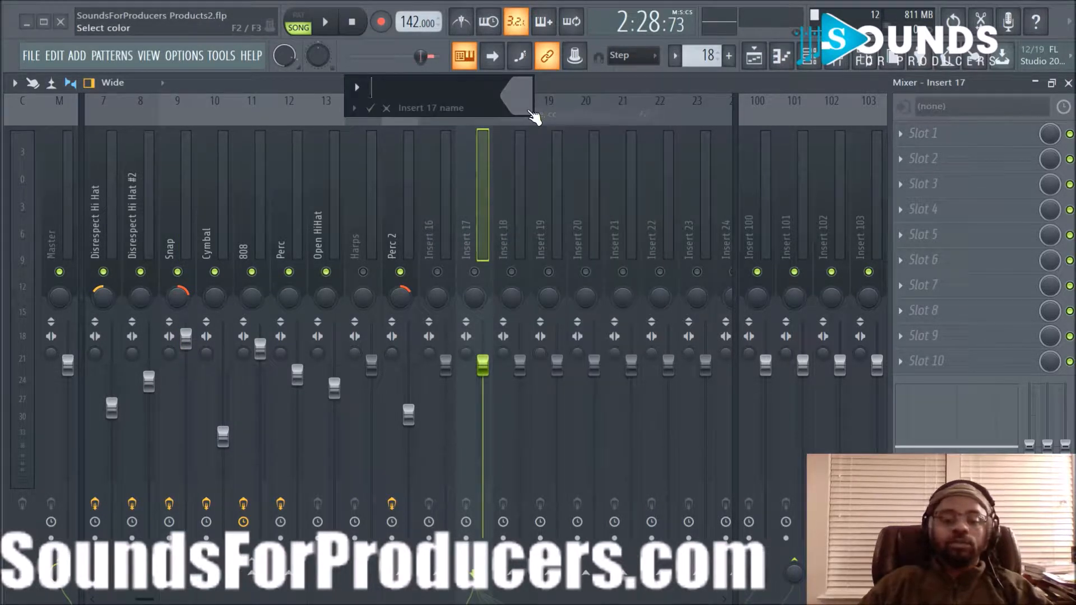
{"action": "type", "text": "G"}
{"action": "type", "text": "Dru"}
{"action": "type", "text": "m Gro"}
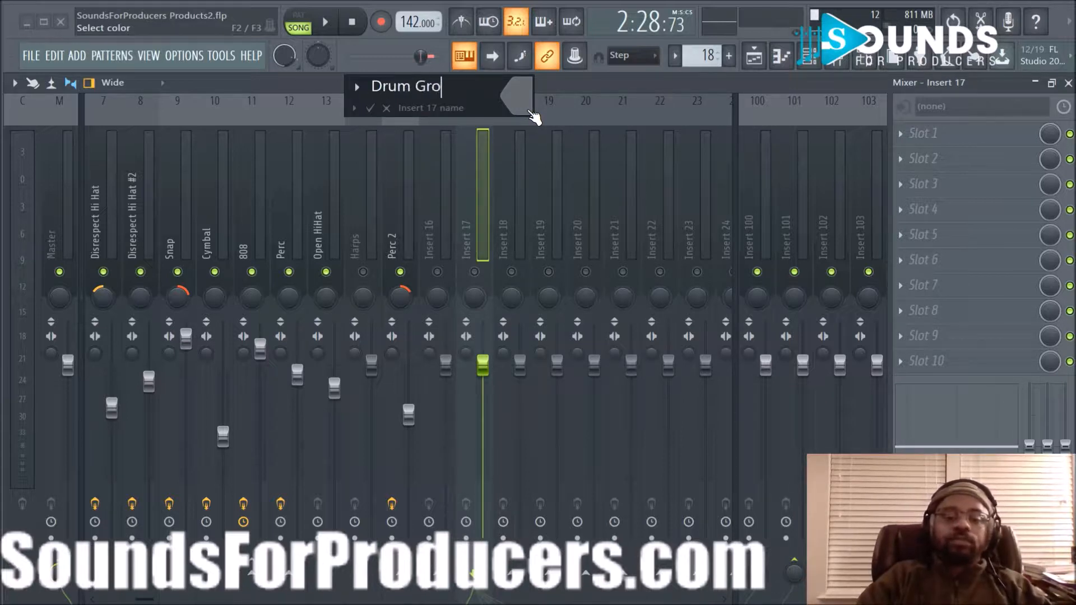
{"action": "key", "text": "Return"}
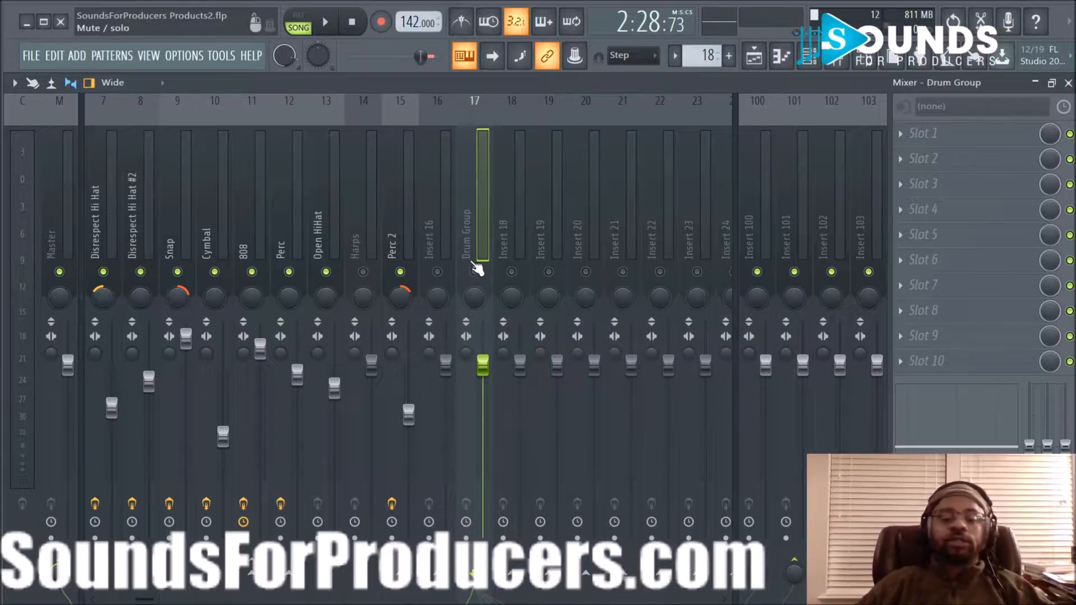
Step: Unmute the Drum Group track and route the Scorpion KICK track to it, keeping the kick's existing sends
{"action": "scroll", "coordinate": [342, 176], "scroll_direction": "up", "scroll_amount": 6}
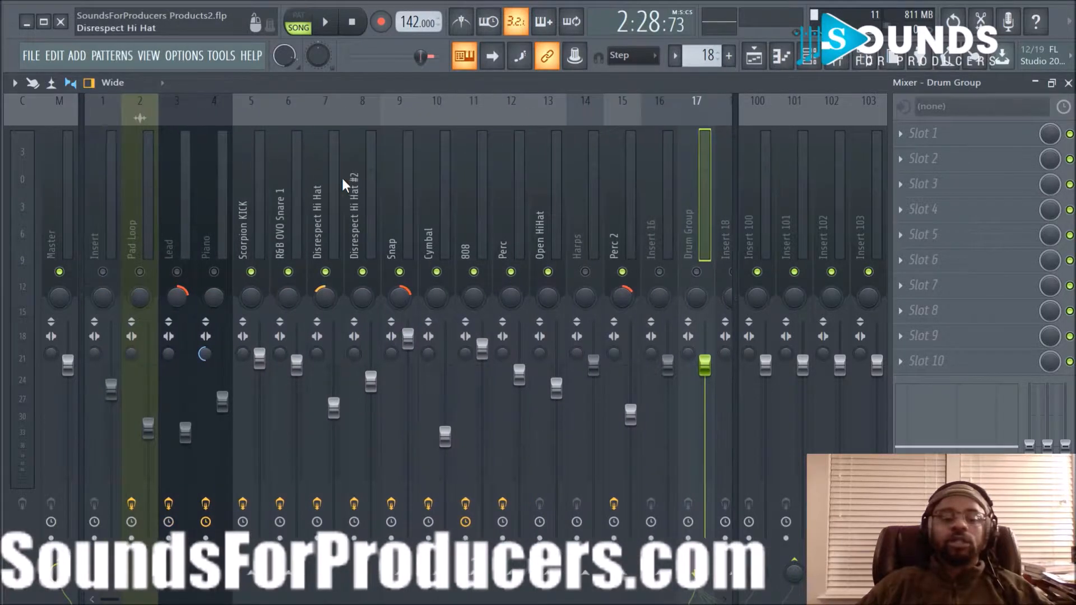
{"action": "left_click", "coordinate": [247, 217]}
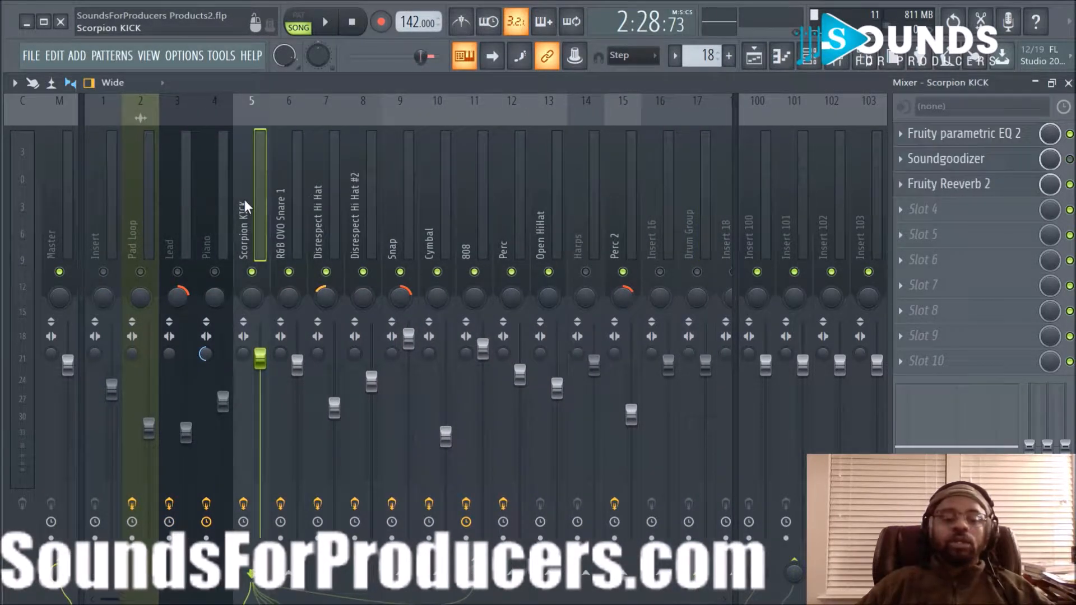
{"action": "key", "text": "space"}
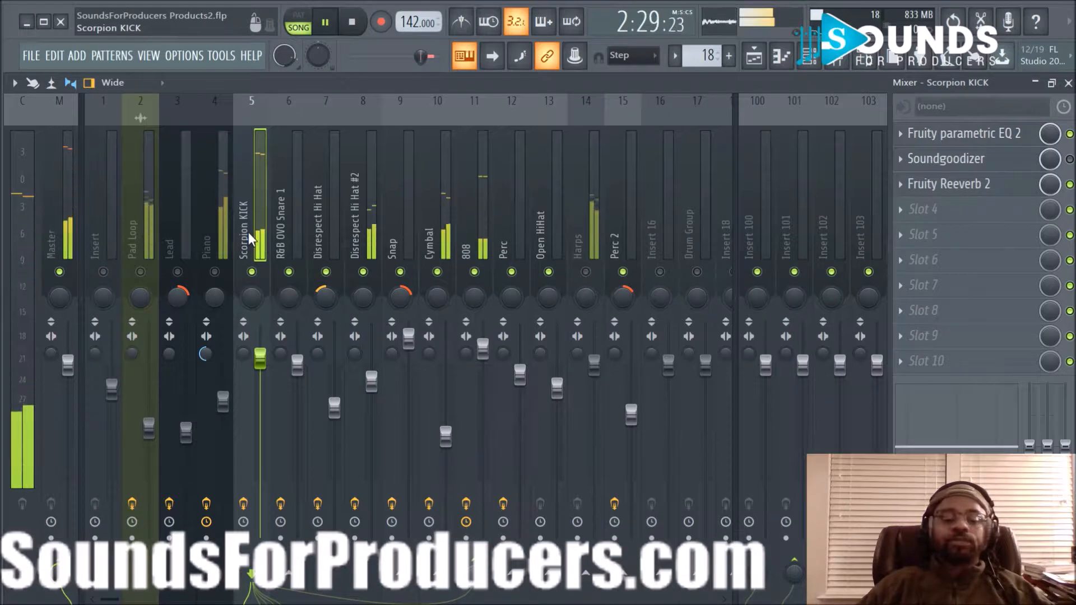
{"action": "key", "text": "space"}
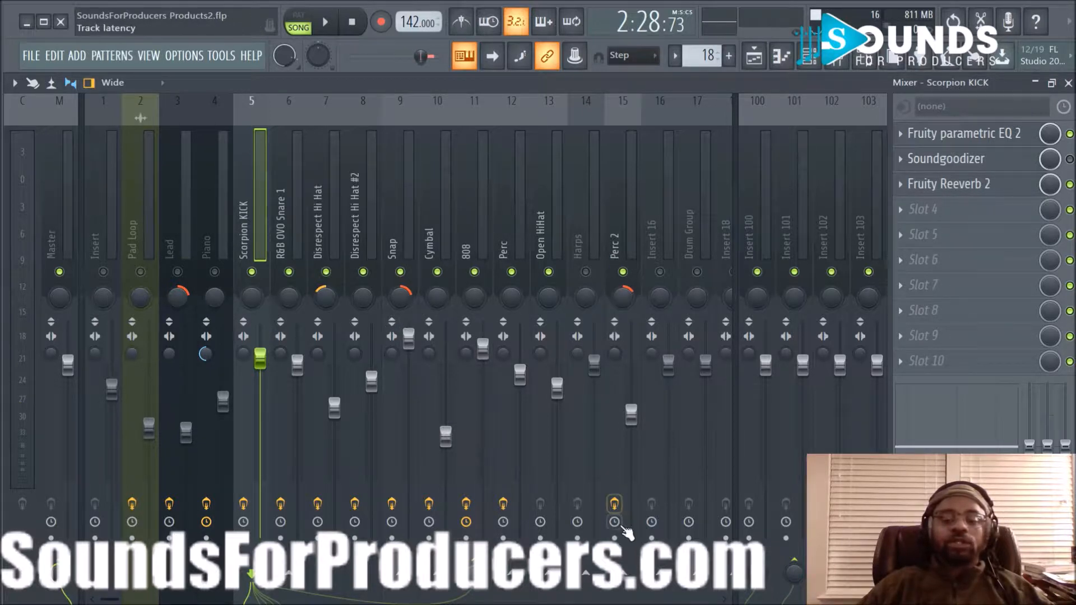
{"action": "left_click", "coordinate": [696, 272]}
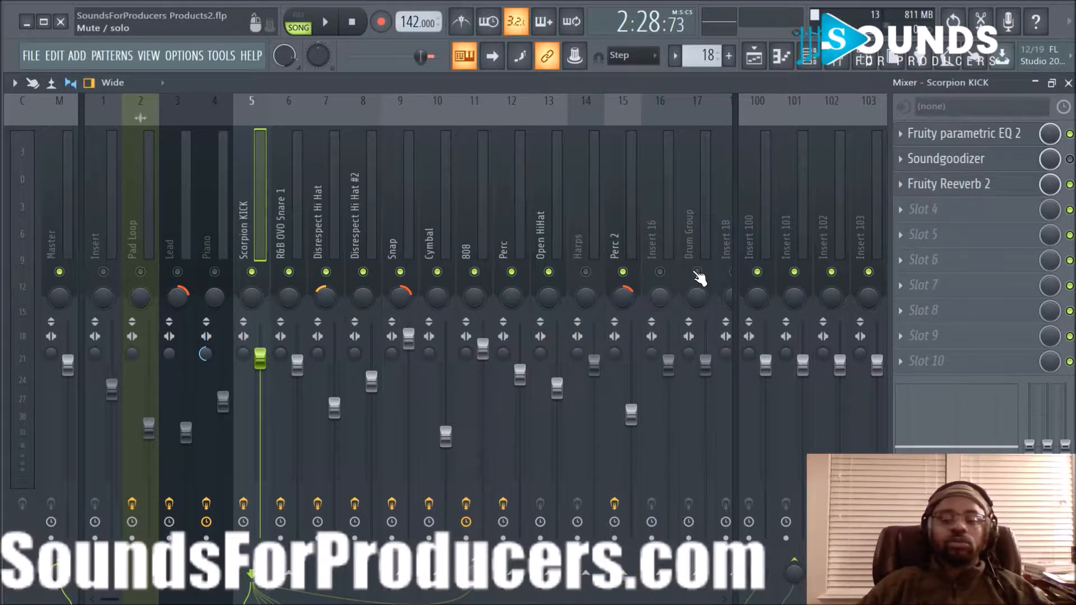
{"action": "right_click", "coordinate": [703, 587]}
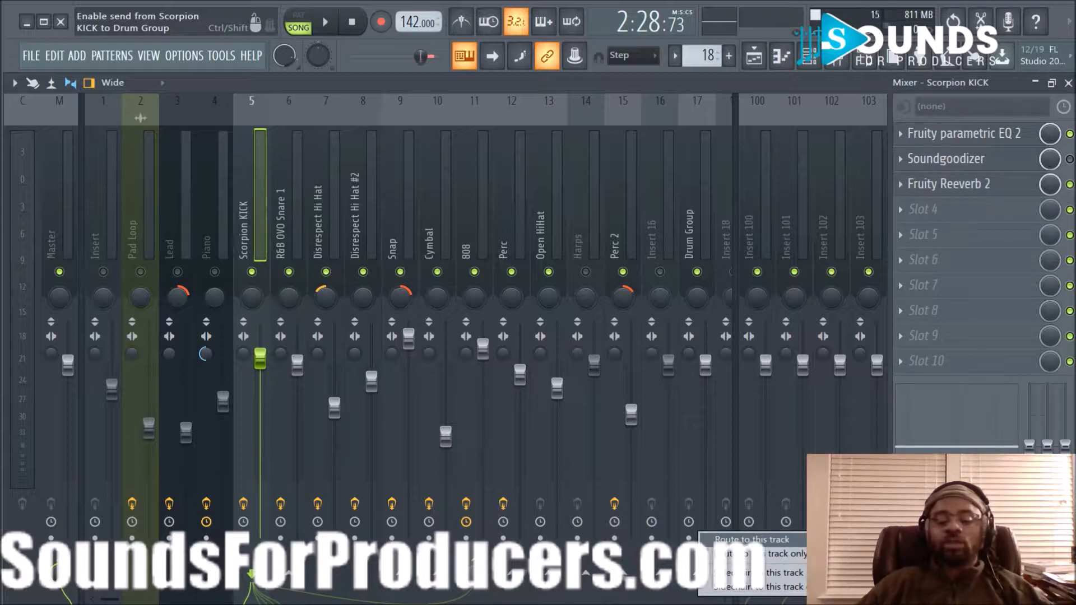
{"action": "left_click", "coordinate": [729, 539]}
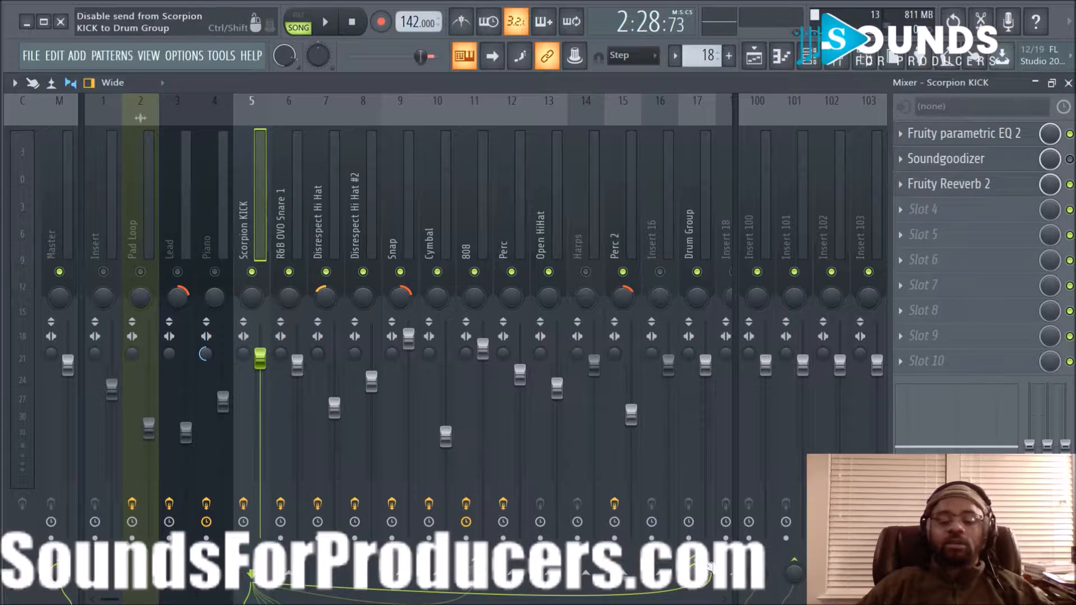
Step: Compare the routing of the Drum Group and Scorpion KICK tracks, and briefly play the section to check the group's signal
{"action": "right_click", "coordinate": [709, 567]}
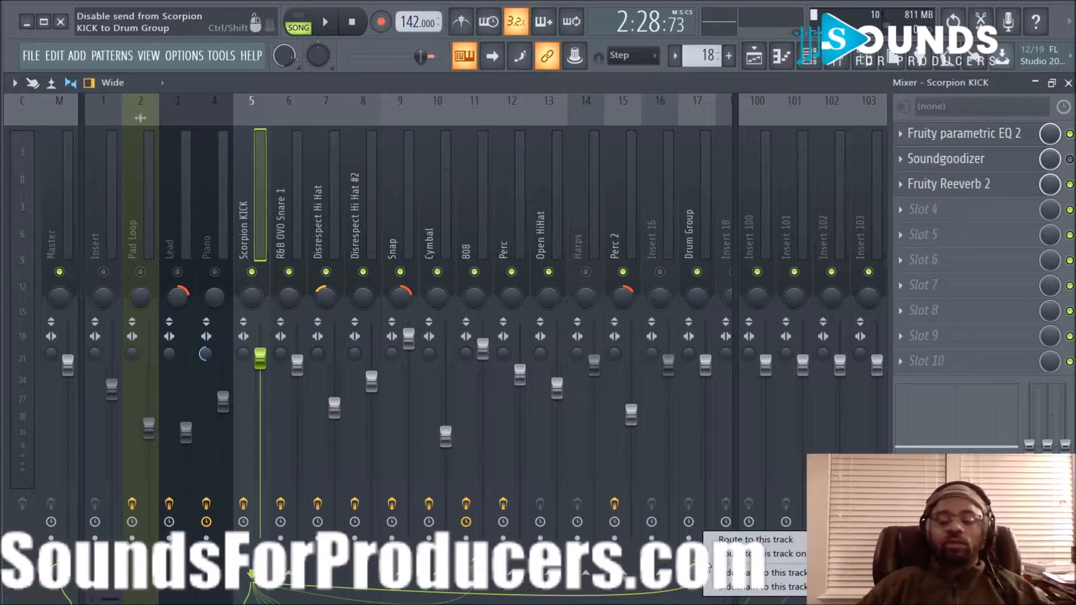
{"action": "left_click", "coordinate": [701, 224]}
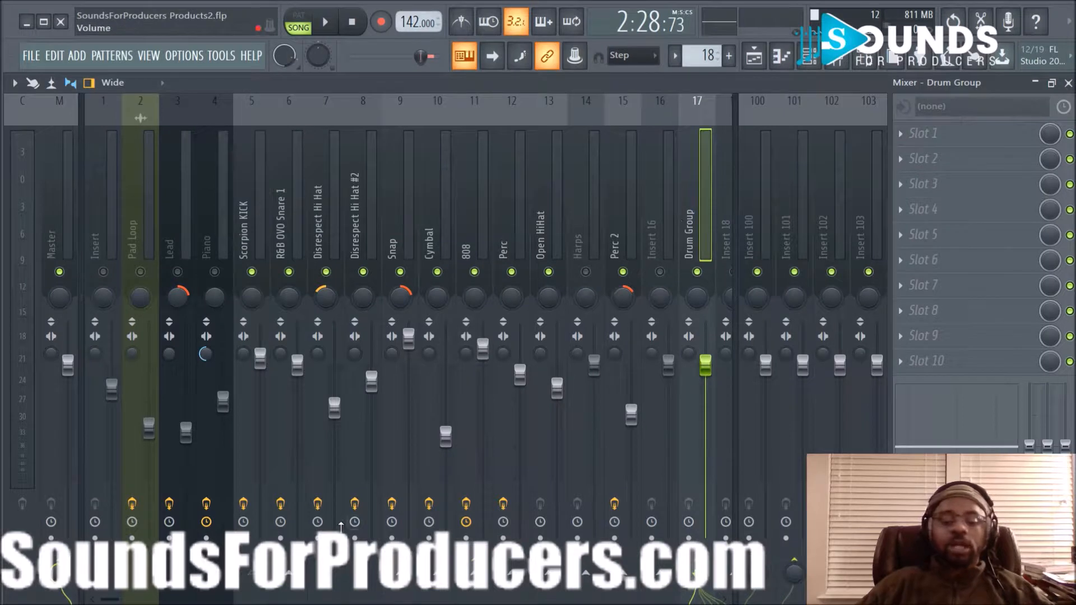
{"action": "left_click", "coordinate": [251, 207]}
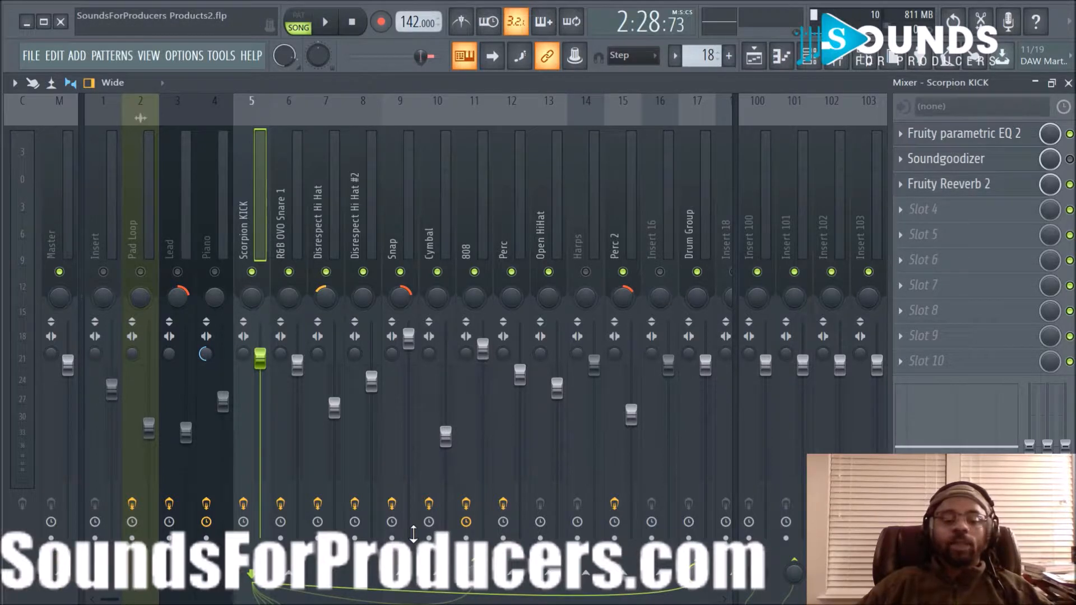
{"action": "key", "text": "space"}
{"action": "key", "text": "space"}
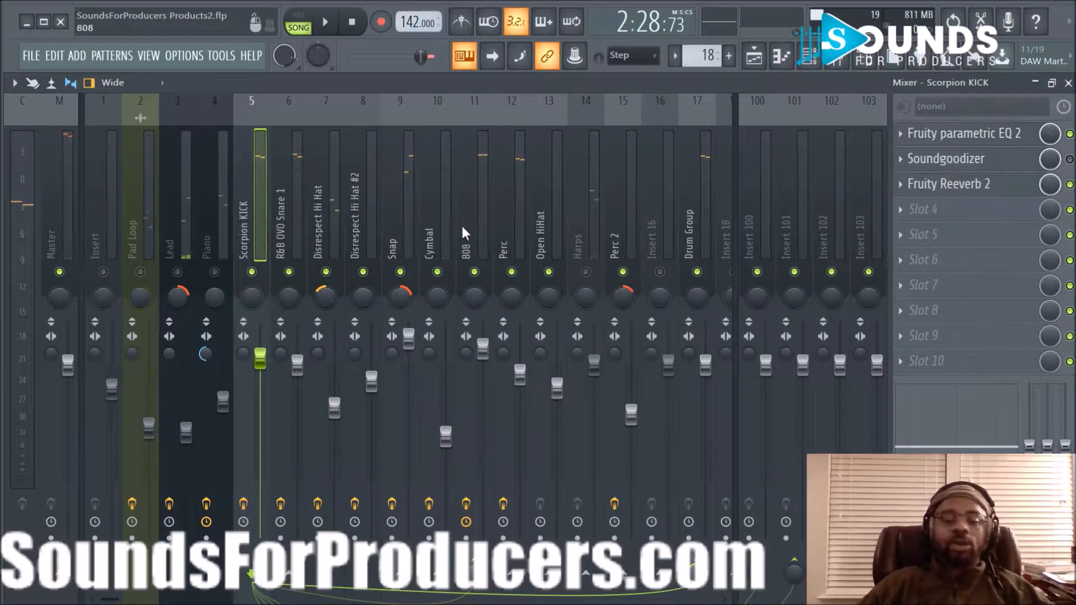
Step: Route the R&B OVO Snare 1 track to the Drum Group track only
{"action": "left_click", "coordinate": [286, 203]}
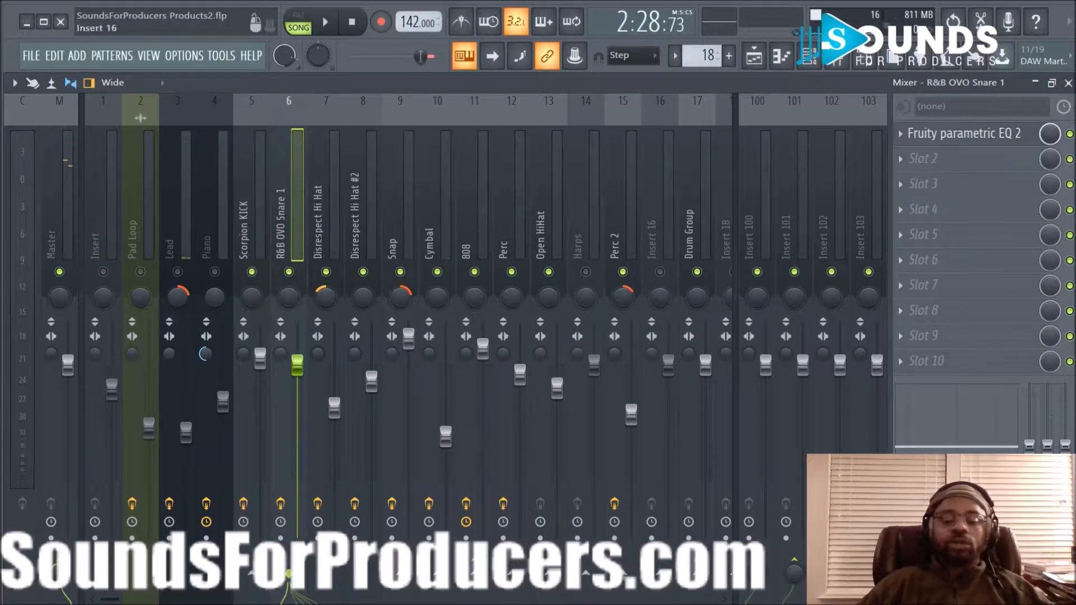
{"action": "right_click", "coordinate": [706, 582]}
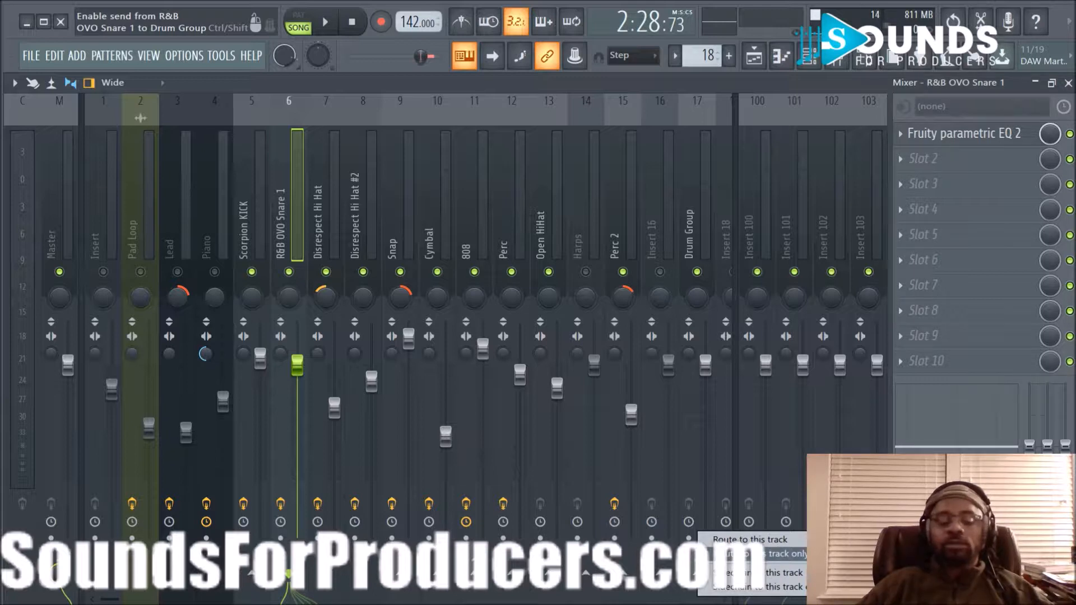
{"action": "left_click", "coordinate": [757, 554]}
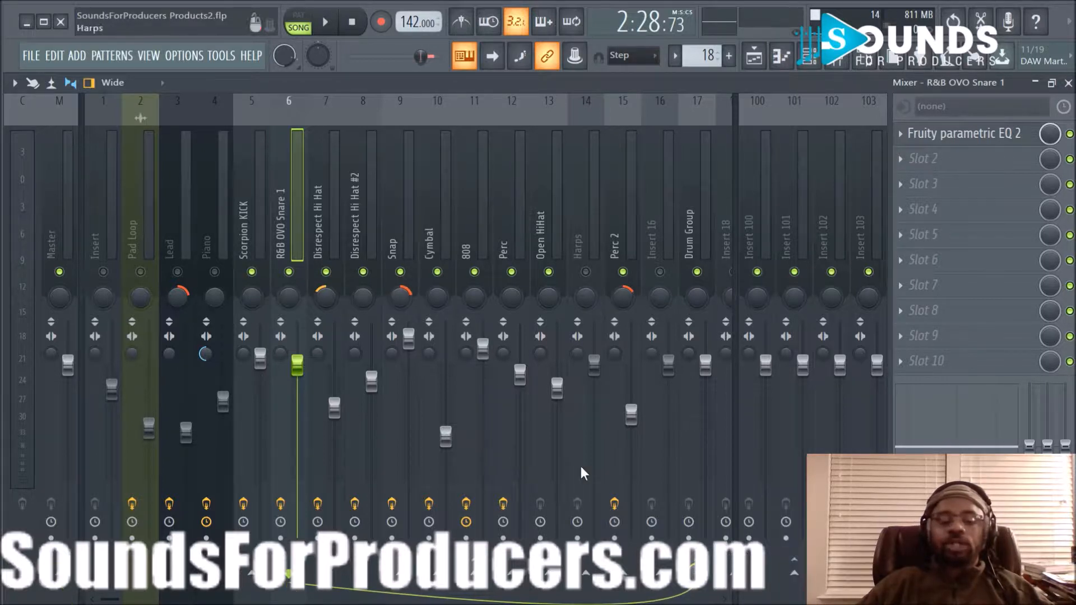
Step: Start playback and route the first Disrespect Hi Hat track to the Drum Group track only
{"action": "left_click", "coordinate": [328, 177]}
{"action": "key", "text": "space"}
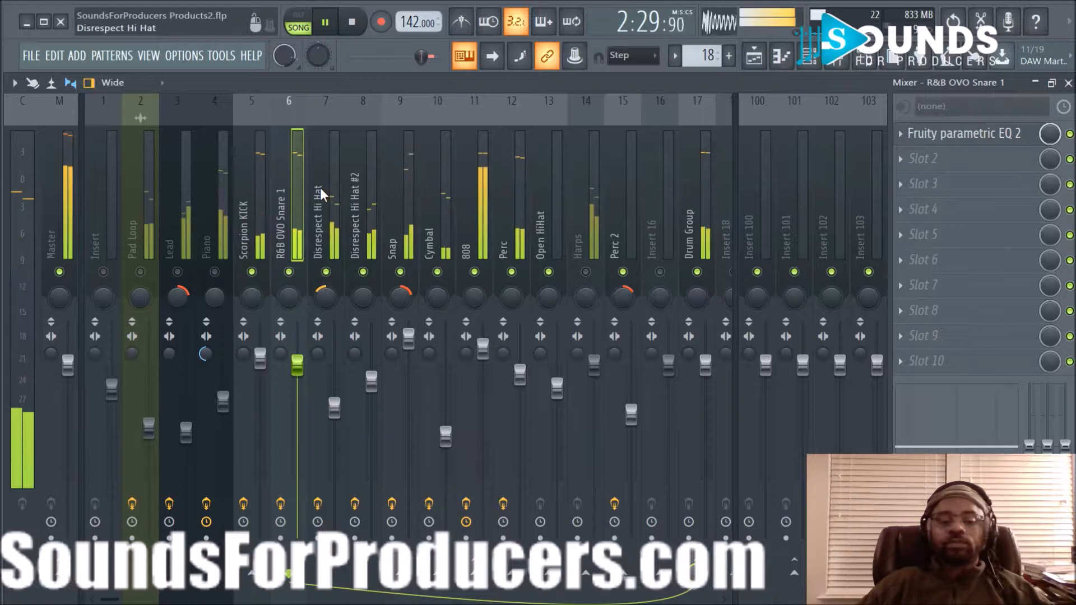
{"action": "right_click", "coordinate": [702, 536]}
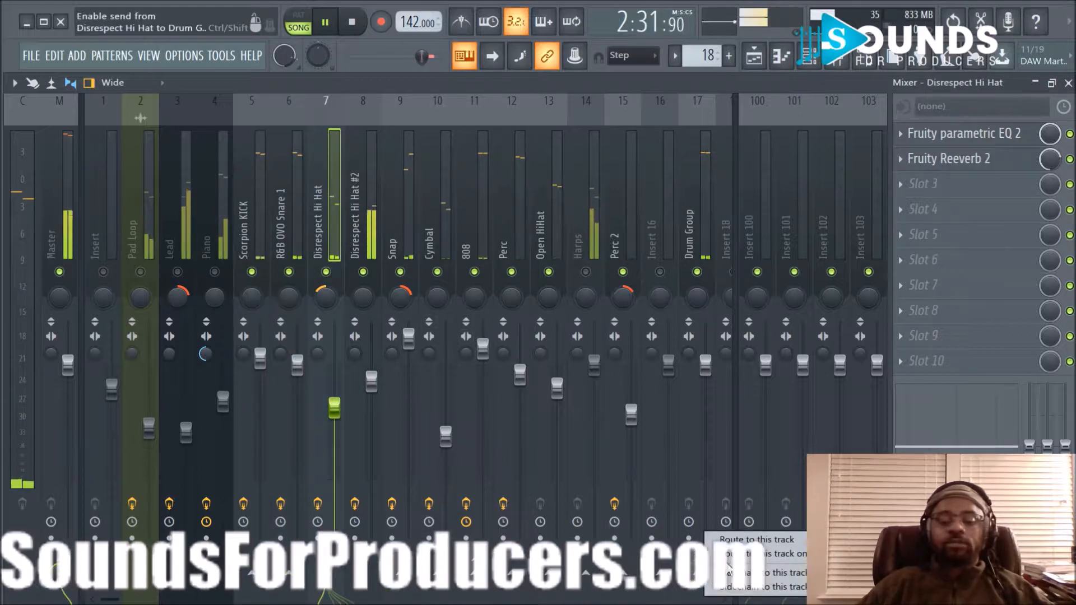
{"action": "left_click", "coordinate": [728, 558]}
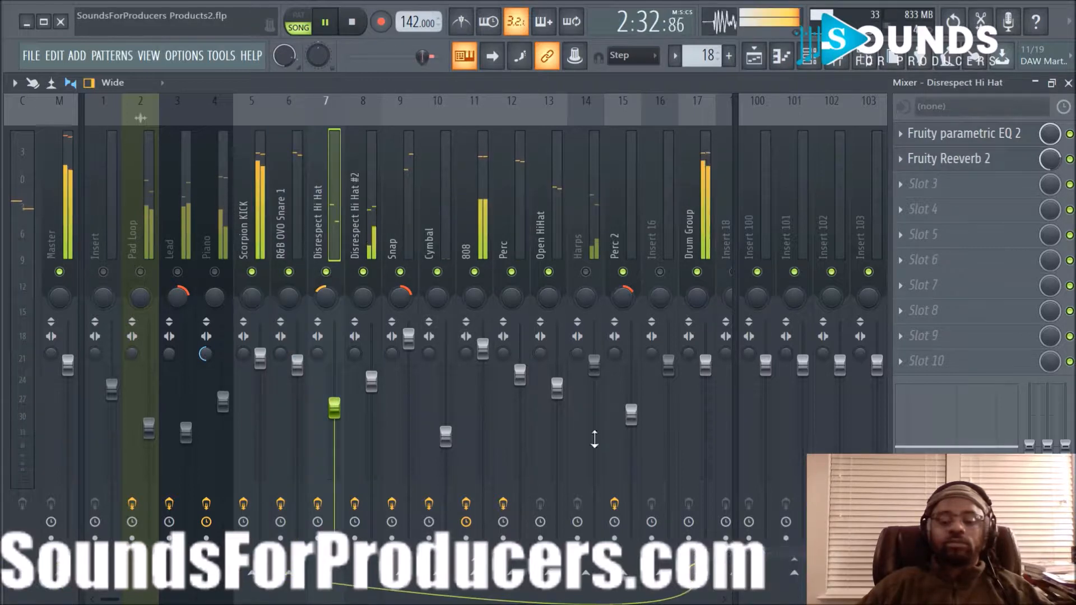
Step: Route the Disrespect Hi Hat #2 and Snap tracks to the Drum Group track only
{"action": "left_click", "coordinate": [358, 184]}
{"action": "right_click", "coordinate": [698, 535]}
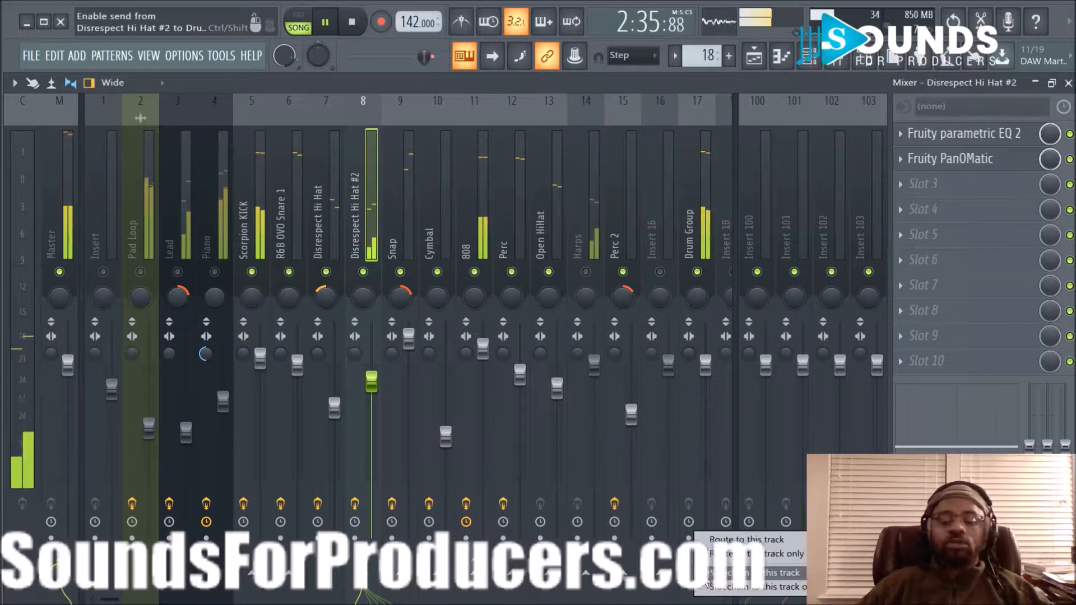
{"action": "left_click", "coordinate": [746, 554]}
{"action": "left_click", "coordinate": [400, 202]}
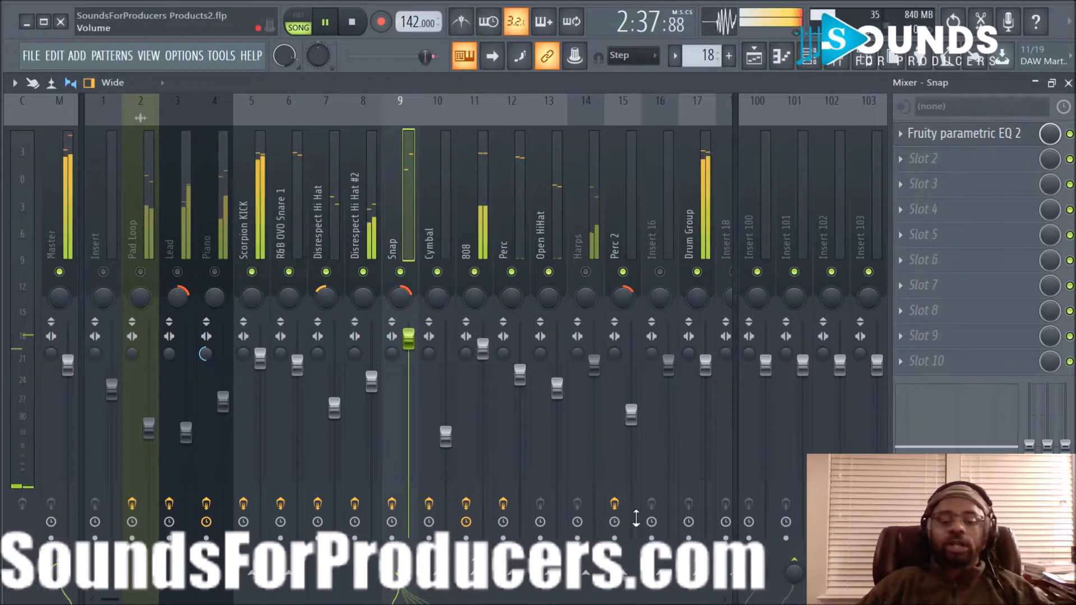
{"action": "right_click", "coordinate": [707, 590]}
{"action": "left_click", "coordinate": [773, 572]}
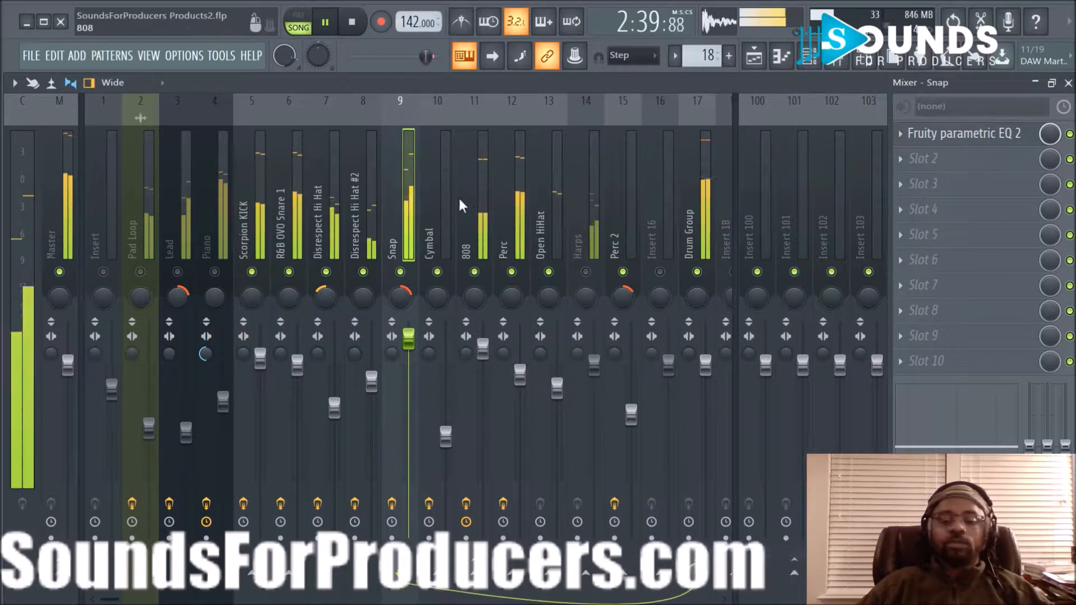
Step: Route the Cymbal and Perc tracks to the Drum Group track only, leaving the 808 out of the group
{"action": "left_click", "coordinate": [431, 226]}
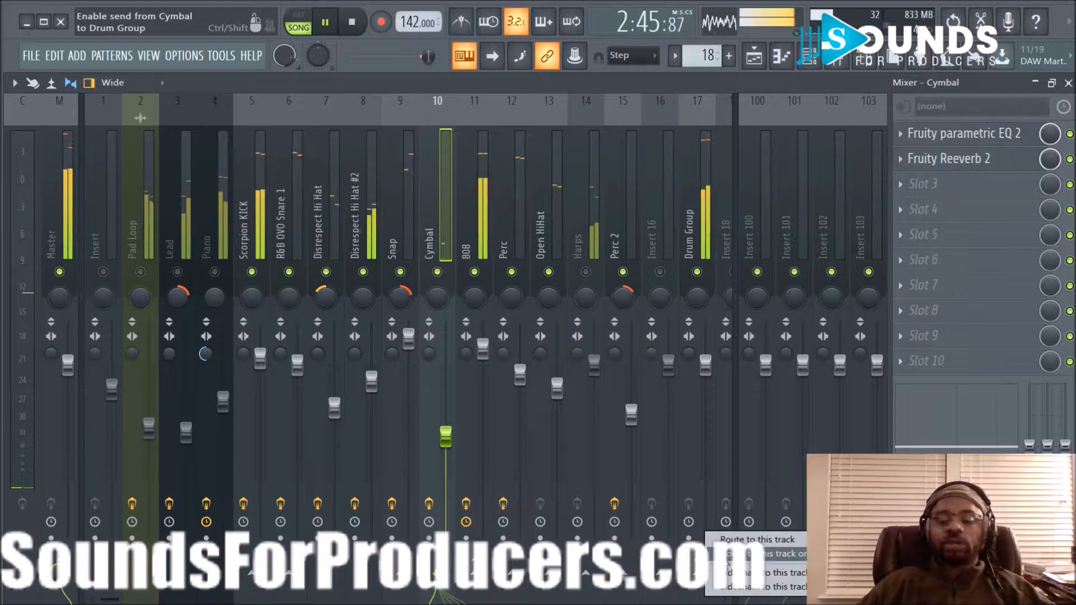
{"action": "left_click", "coordinate": [470, 222]}
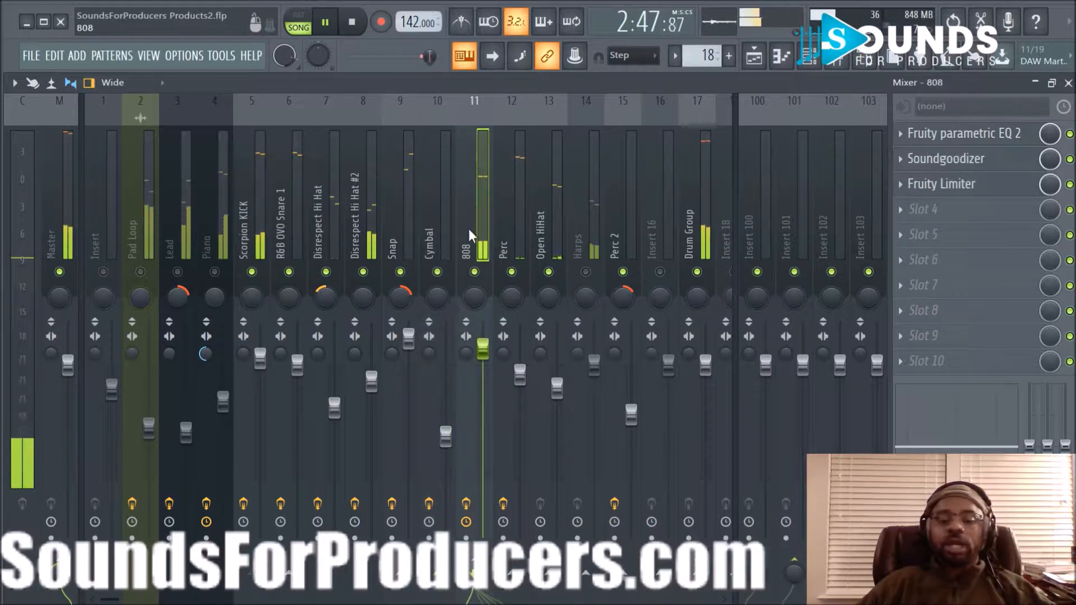
{"action": "left_click", "coordinate": [501, 212]}
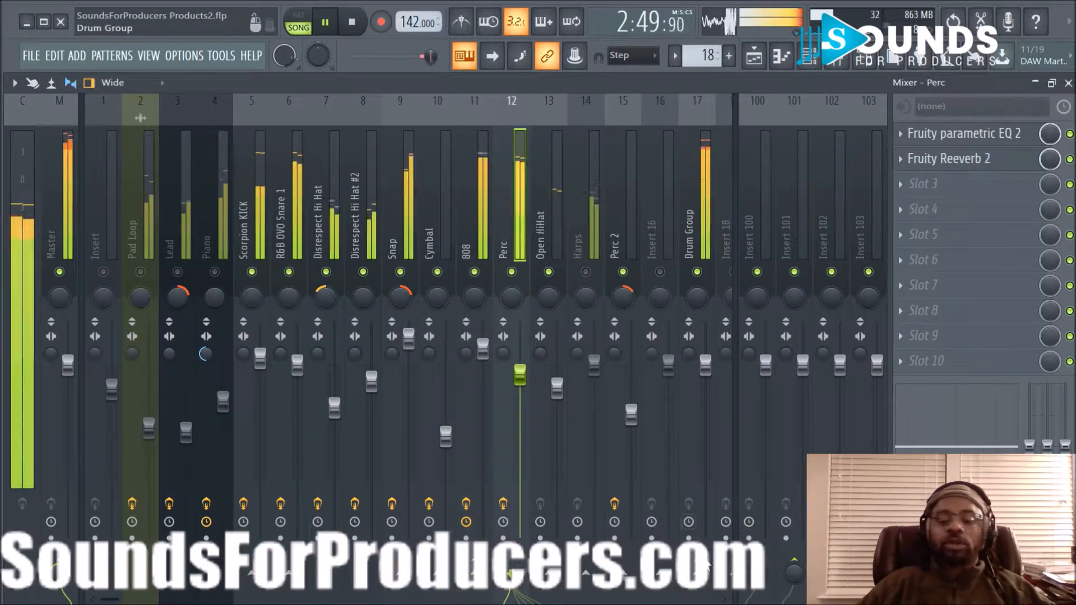
{"action": "right_click", "coordinate": [705, 586]}
{"action": "left_click", "coordinate": [723, 554]}
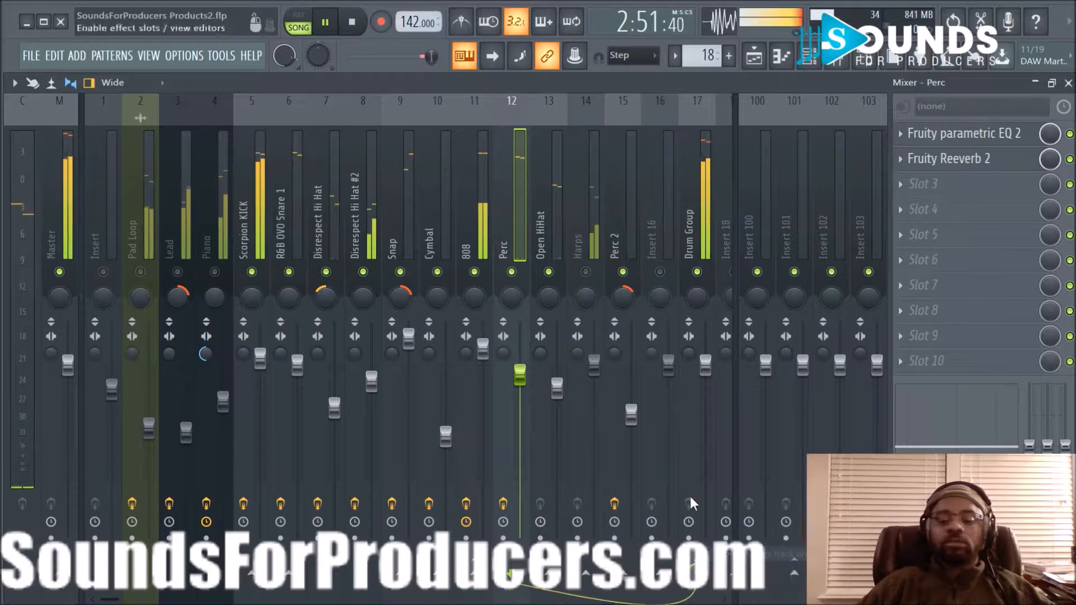
Step: Route the Open HiHat and Perc 2 tracks to the Drum Group track only
{"action": "left_click", "coordinate": [548, 228]}
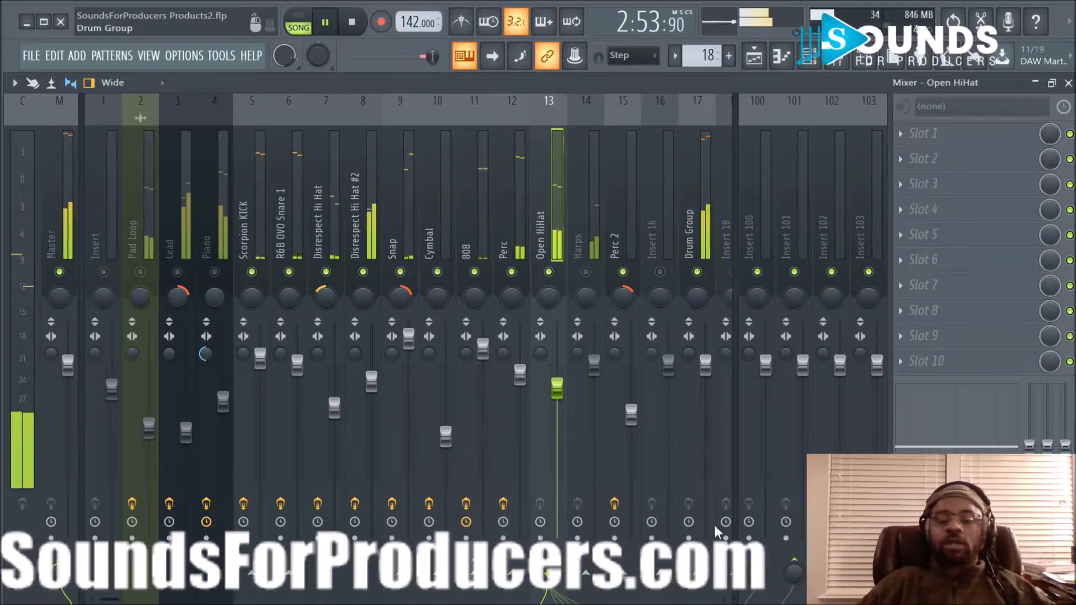
{"action": "right_click", "coordinate": [710, 573]}
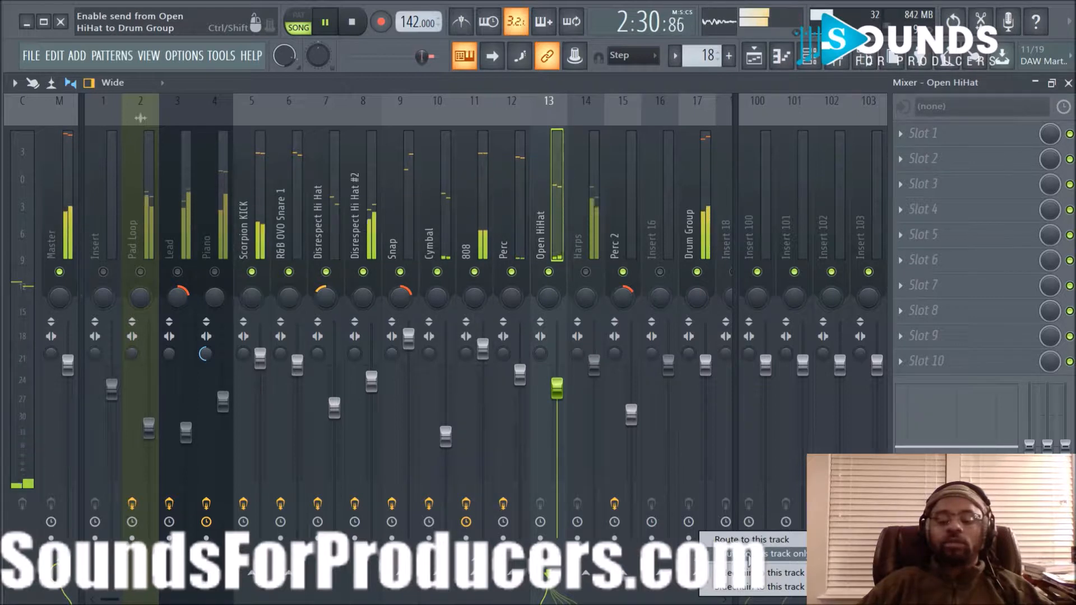
{"action": "left_click", "coordinate": [747, 555]}
{"action": "left_click", "coordinate": [624, 234]}
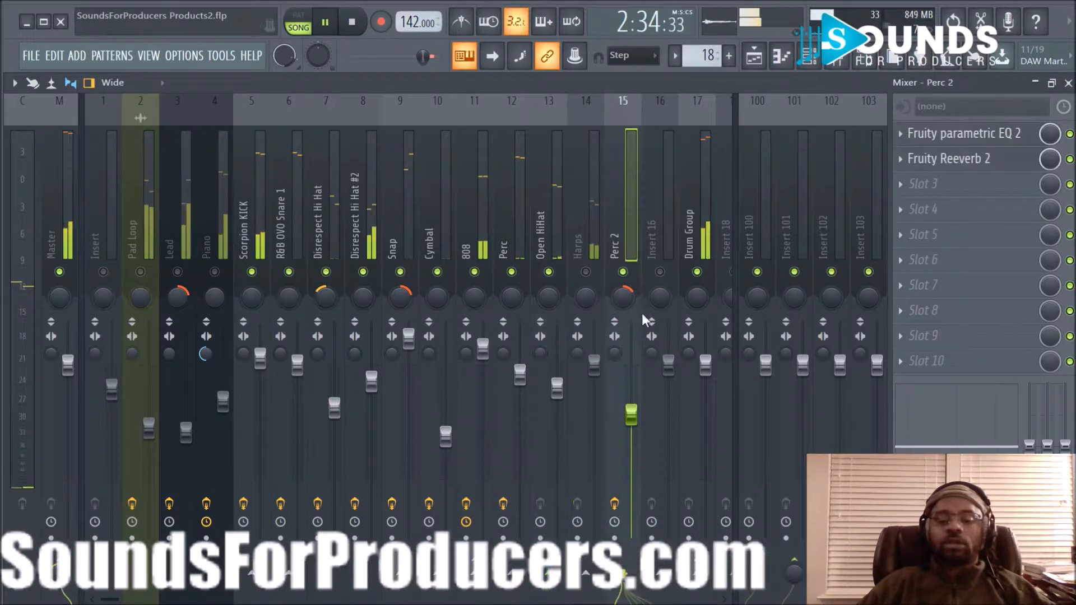
{"action": "right_click", "coordinate": [710, 572]}
{"action": "left_click", "coordinate": [729, 573]}
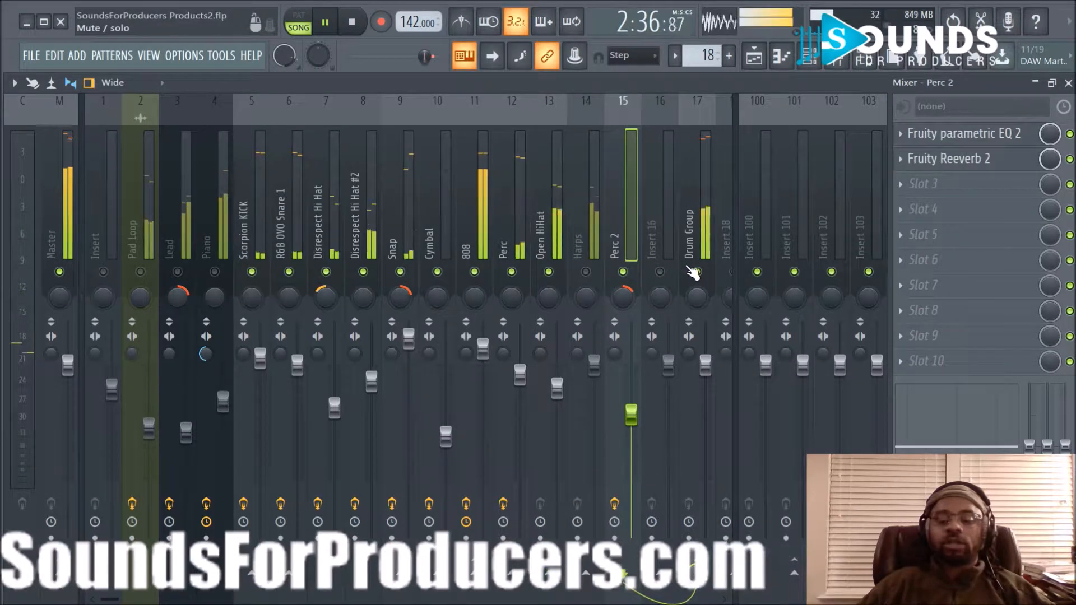
Step: Mute and unmute the Drum Group track to check the routed drums, and mute the 808 track
{"action": "left_click", "coordinate": [685, 188]}
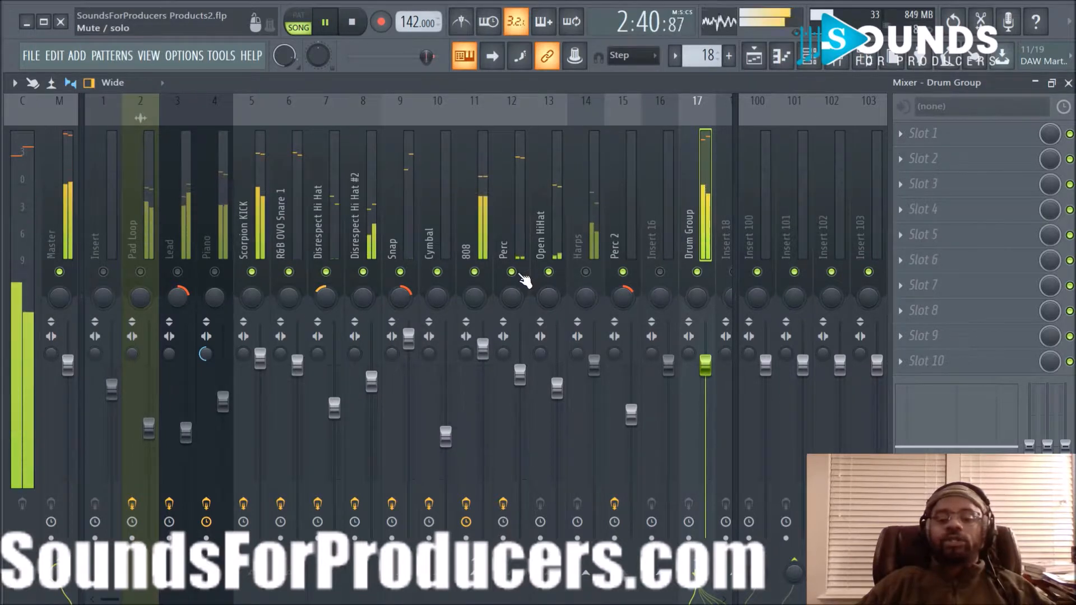
{"action": "left_click", "coordinate": [697, 273]}
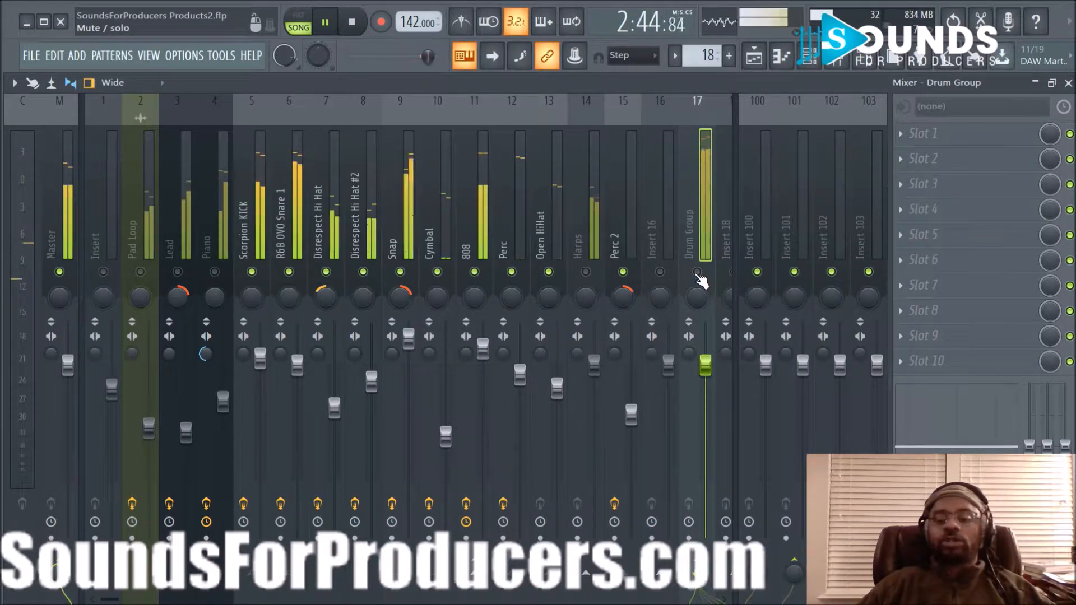
{"action": "left_click", "coordinate": [698, 272]}
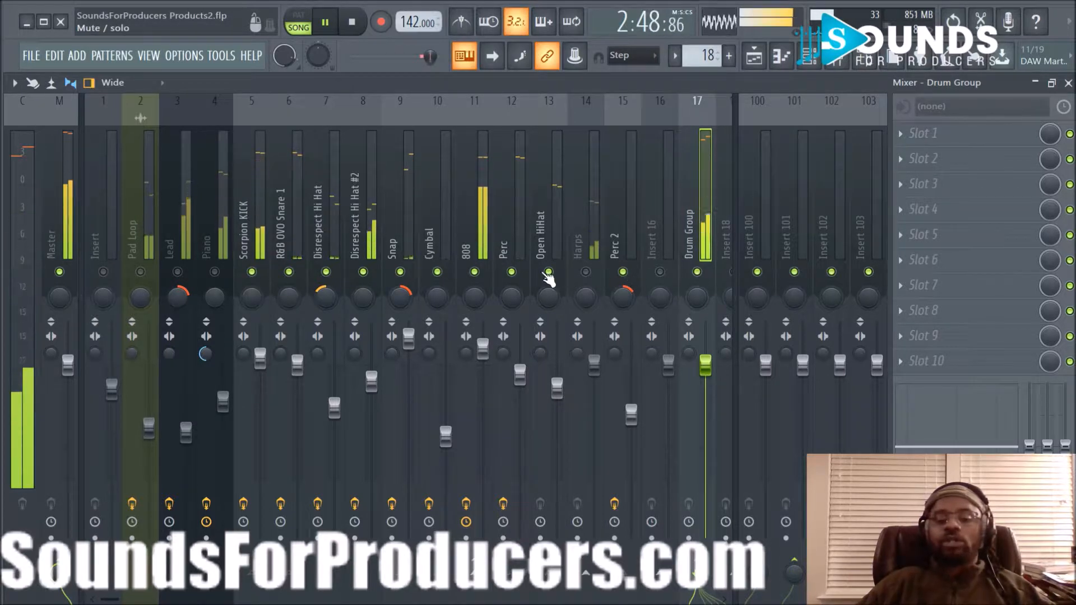
{"action": "left_click", "coordinate": [475, 273]}
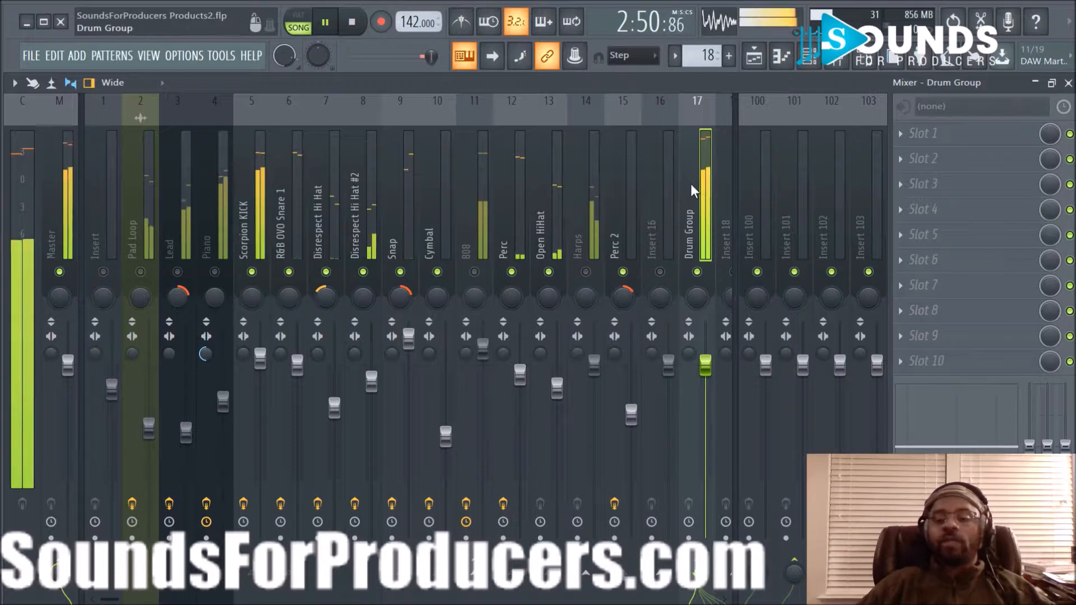
Step: Lower the Drum Group level to about -1.0 dB and load Soundgoodizer into its first effect slot
{"action": "scroll", "coordinate": [691, 183], "scroll_direction": "down", "scroll_amount": 3}
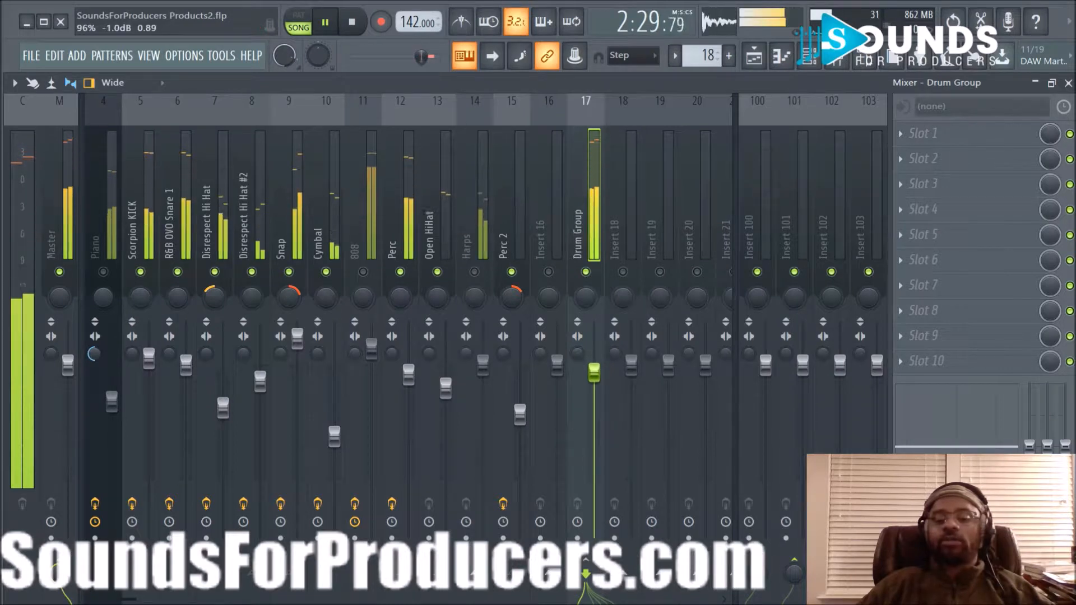
{"action": "left_click", "coordinate": [900, 133]}
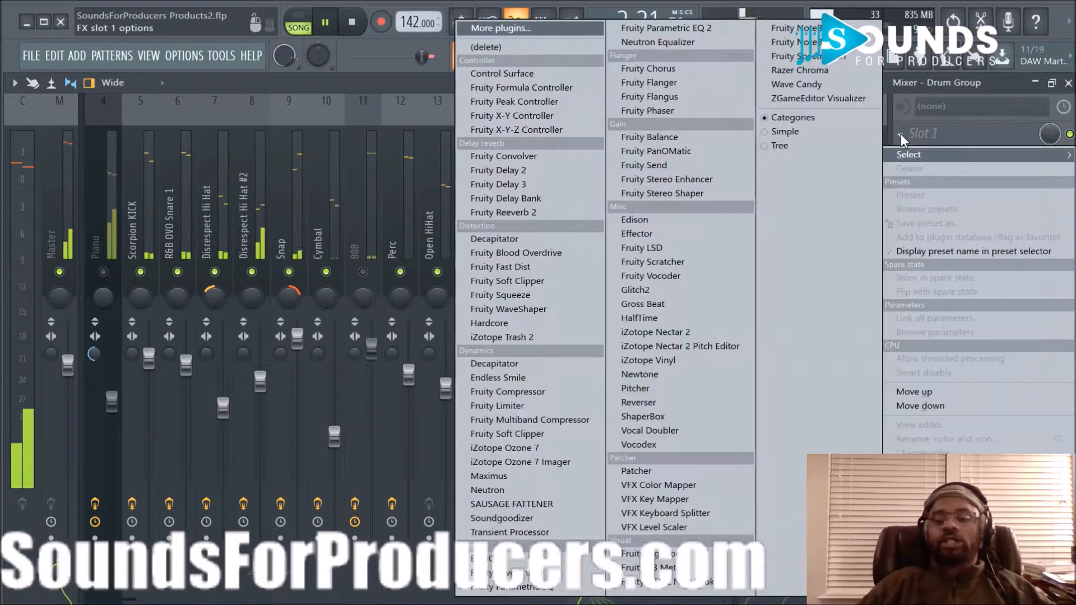
{"action": "left_click", "coordinate": [555, 523]}
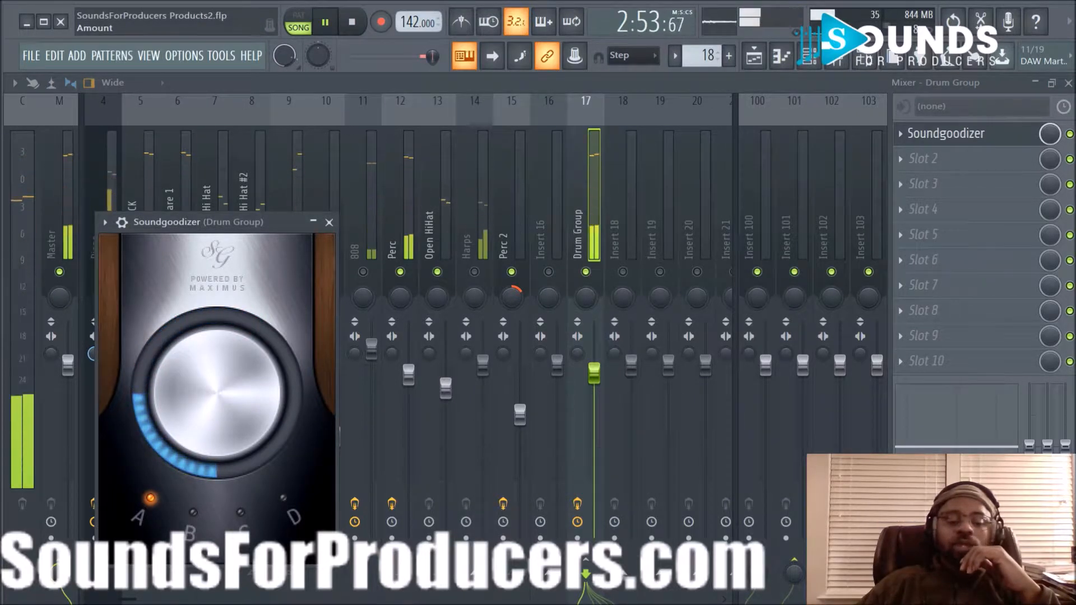
Step: Audition Soundgoodizer modes B, C and D on the Drum Group, then adjust the amount and settle on mode A
{"action": "left_click", "coordinate": [196, 518]}
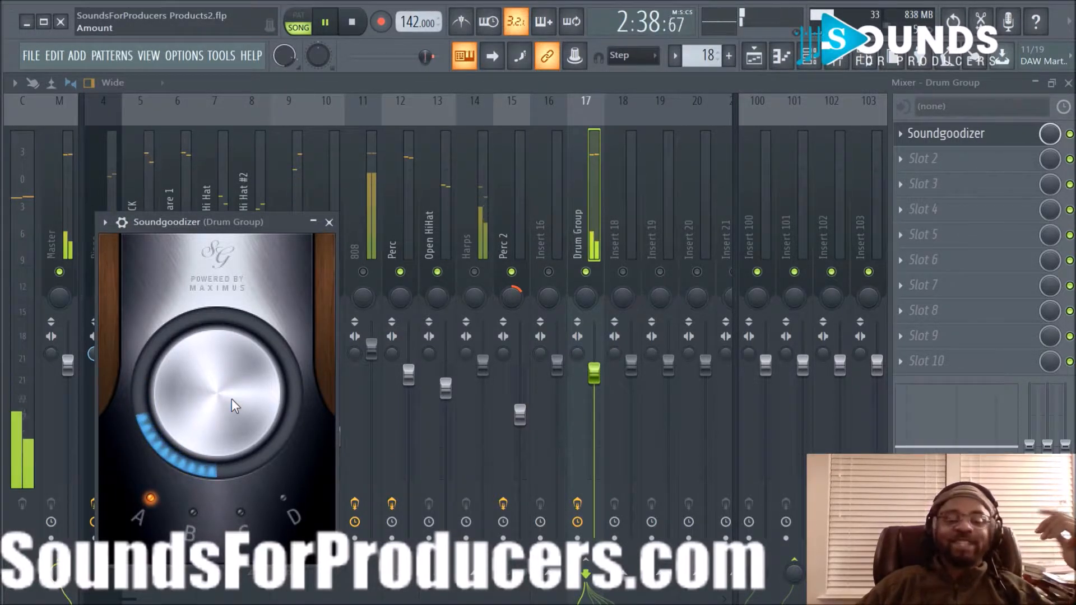
{"action": "left_click", "coordinate": [193, 512]}
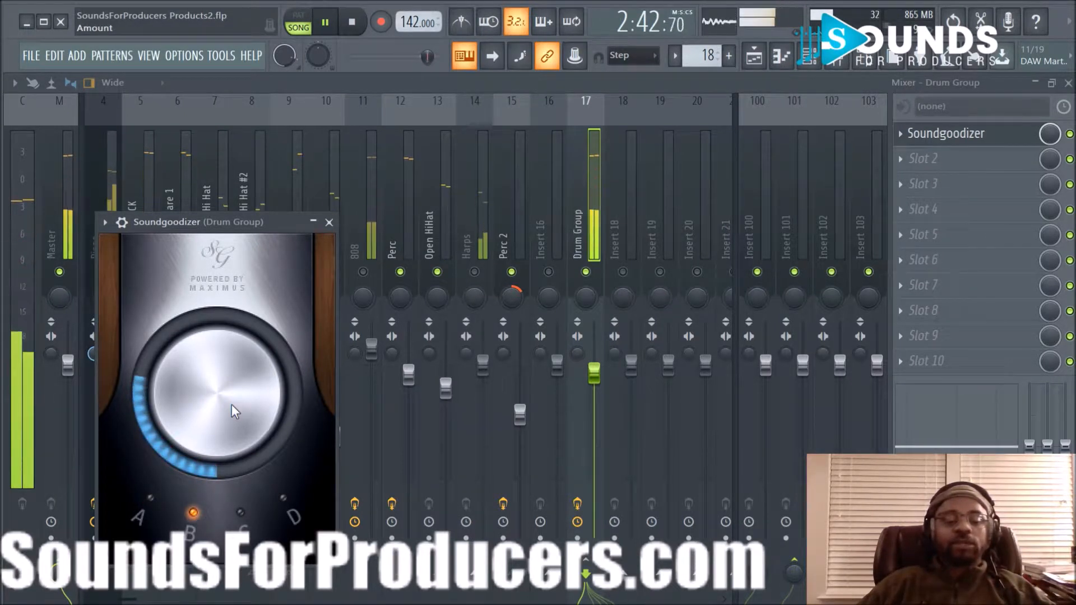
{"action": "left_click", "coordinate": [240, 512]}
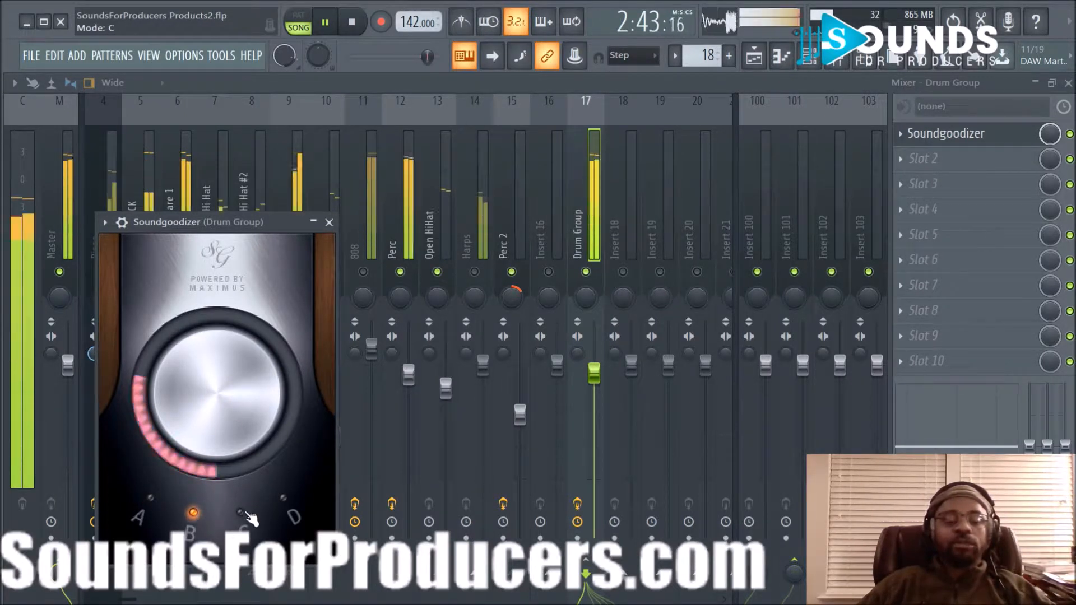
{"action": "left_click", "coordinate": [291, 506]}
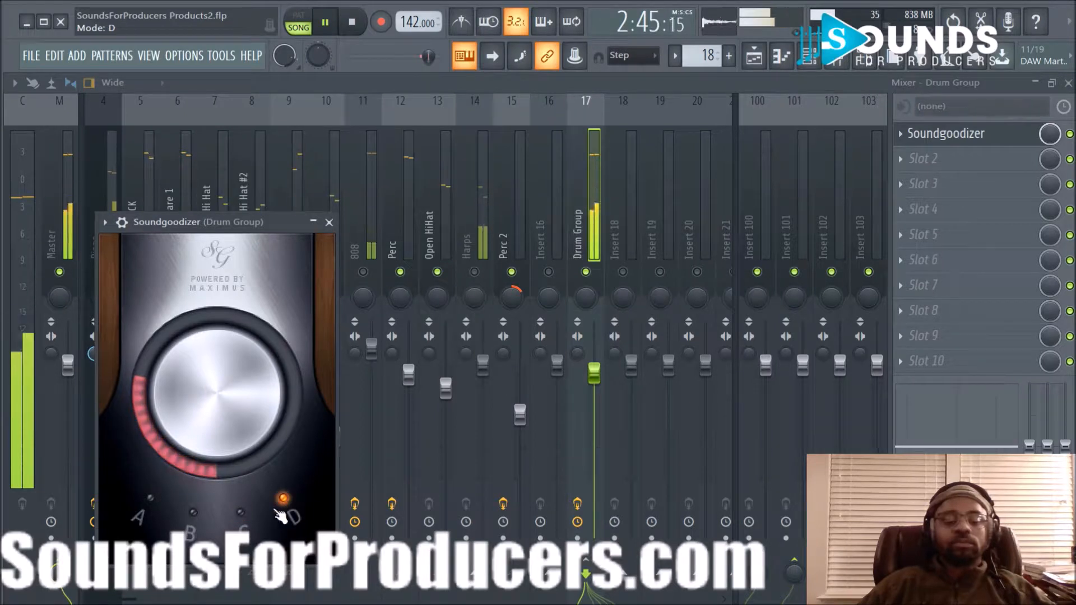
{"action": "left_click", "coordinate": [167, 510]}
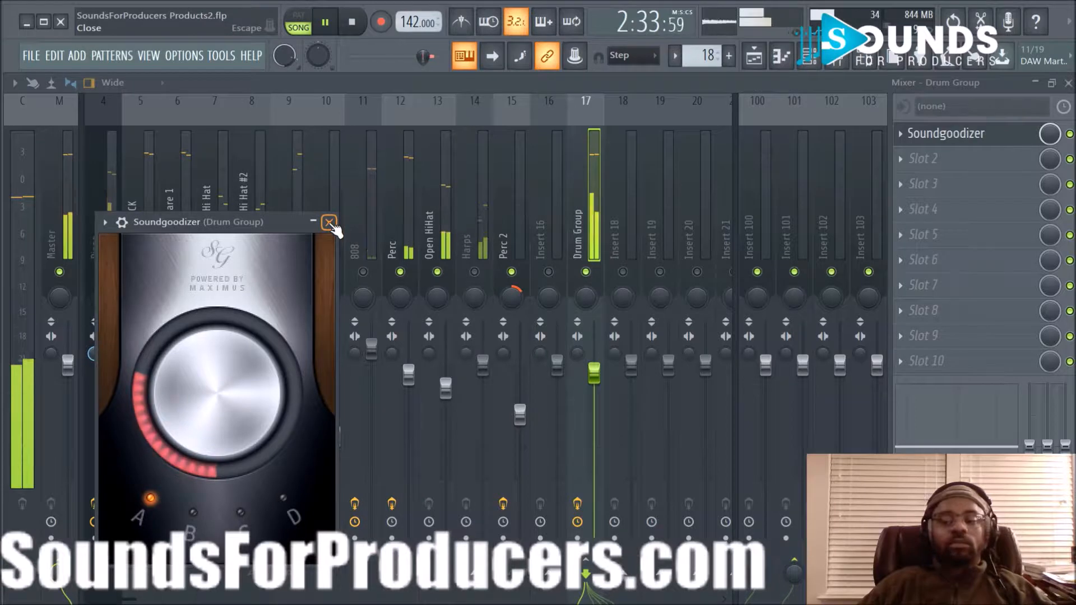
{"action": "left_click", "coordinate": [330, 223]}
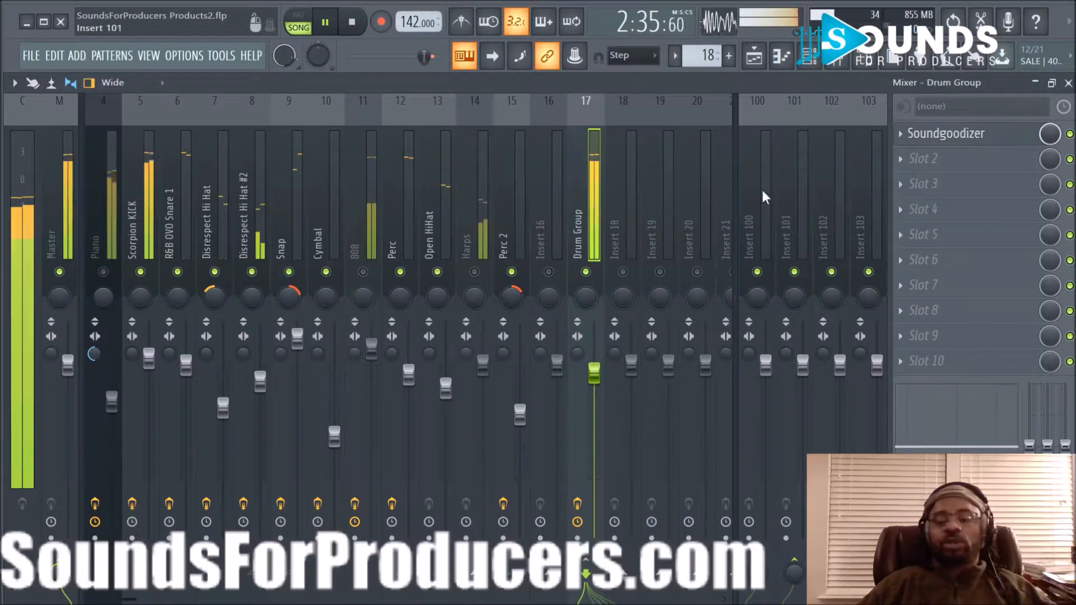
Step: Stop playback and rename the Insert 18 mixer track as Sound Group
{"action": "scroll", "coordinate": [297, 212], "scroll_direction": "up", "scroll_amount": 3}
{"action": "key", "text": "space"}
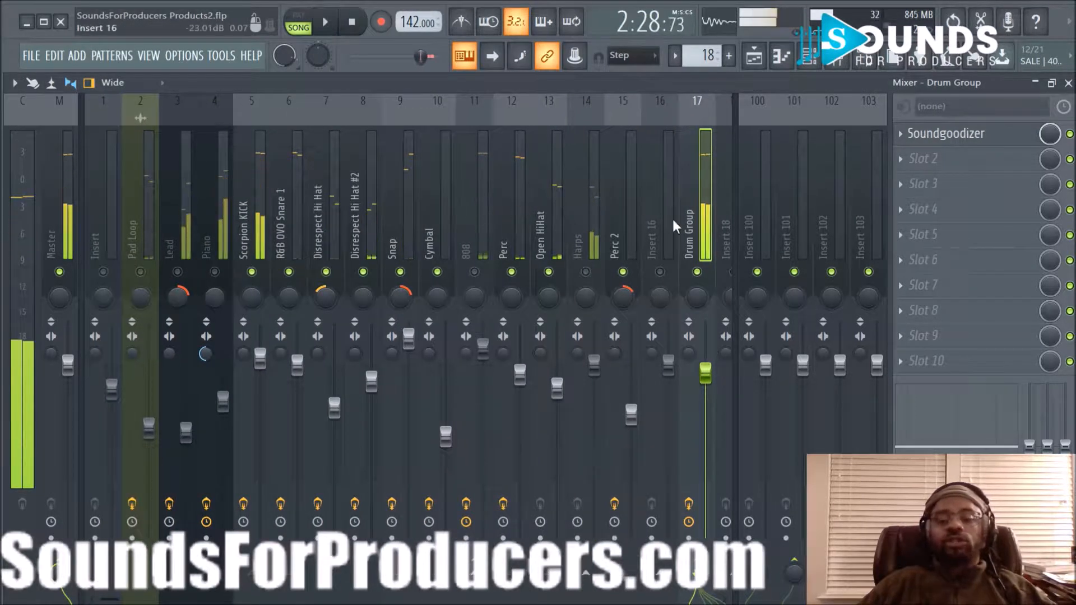
{"action": "scroll", "coordinate": [672, 220], "scroll_direction": "down", "scroll_amount": 3}
{"action": "right_click", "coordinate": [614, 211]}
{"action": "left_click", "coordinate": [692, 115]}
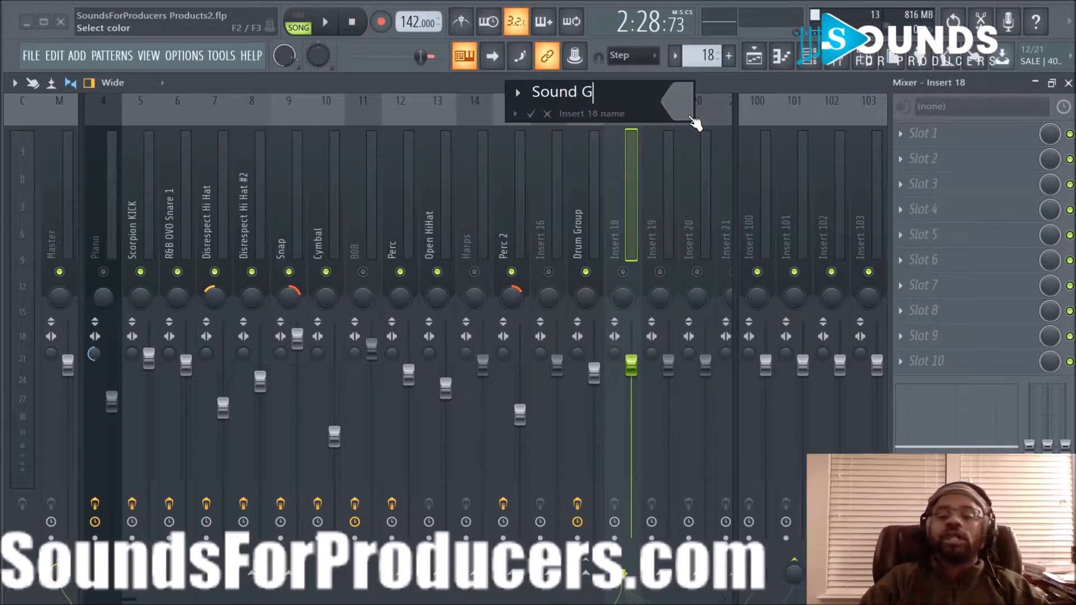
{"action": "type", "text": "Sound Group"}
{"action": "key", "text": "Return"}
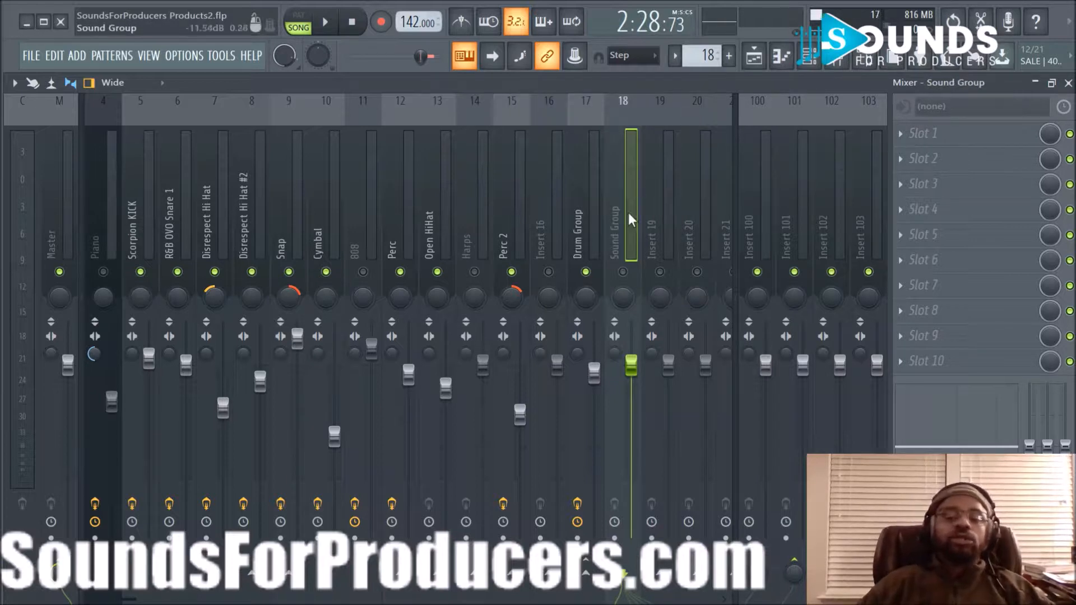
Step: Solo the Sound Group track, unmute Pad Loop, Lead, Piano and Harps, and start playback
{"action": "right_click", "coordinate": [623, 273]}
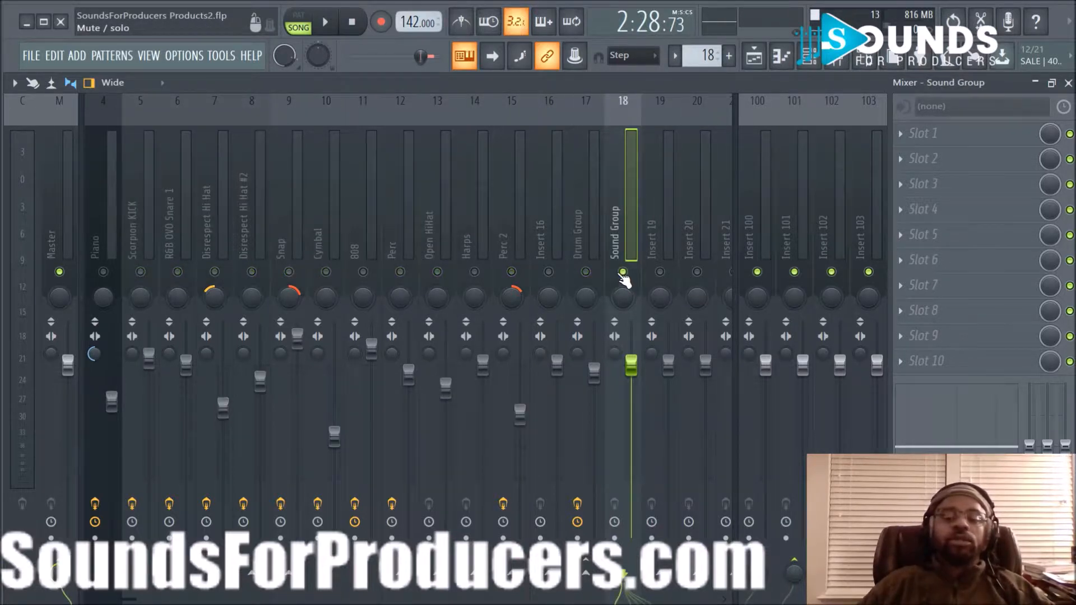
{"action": "scroll", "coordinate": [318, 239], "scroll_direction": "up", "scroll_amount": 3}
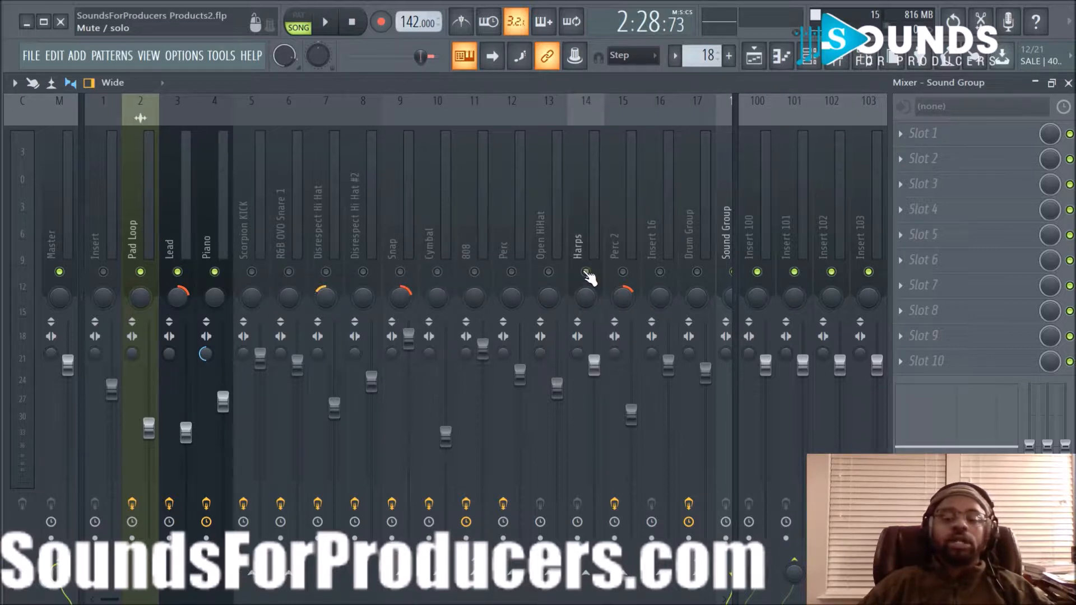
{"action": "scroll", "coordinate": [650, 272], "scroll_direction": "down", "scroll_amount": 3}
{"action": "scroll", "coordinate": [650, 271], "scroll_direction": "up", "scroll_amount": 3}
{"action": "key", "text": "space"}
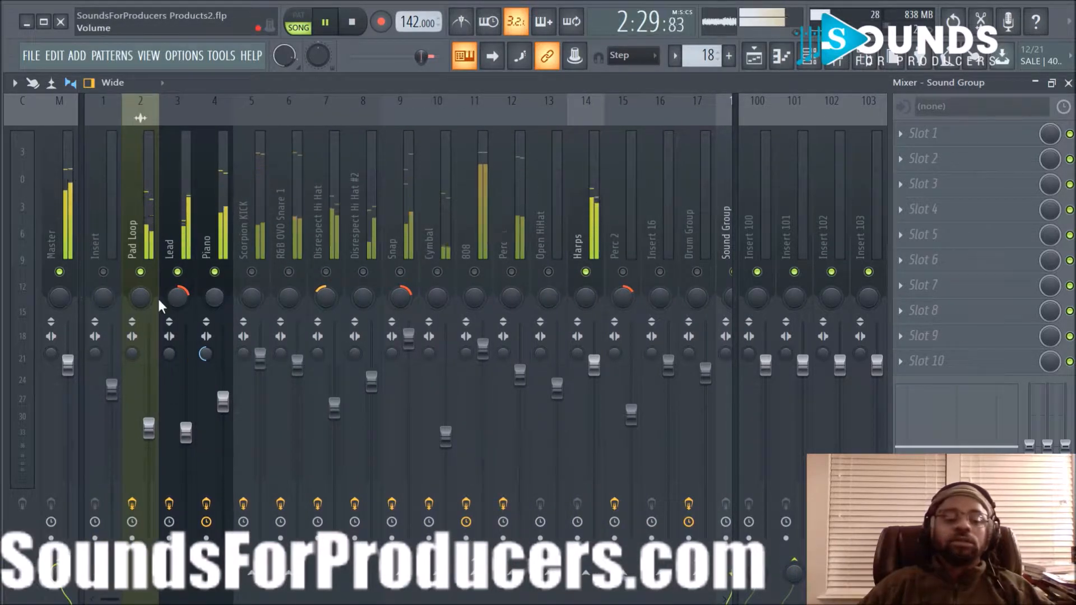
Step: Route the Pad Loop track to the Sound Group track only
{"action": "left_click", "coordinate": [140, 199]}
{"action": "scroll", "coordinate": [160, 200], "scroll_direction": "down", "scroll_amount": 9}
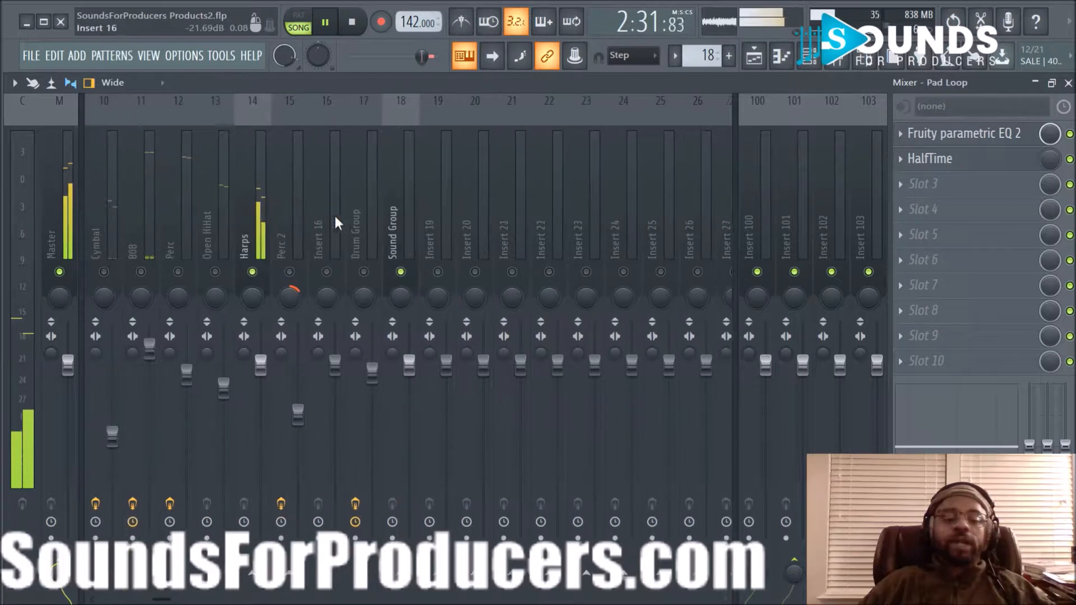
{"action": "right_click", "coordinate": [409, 533]}
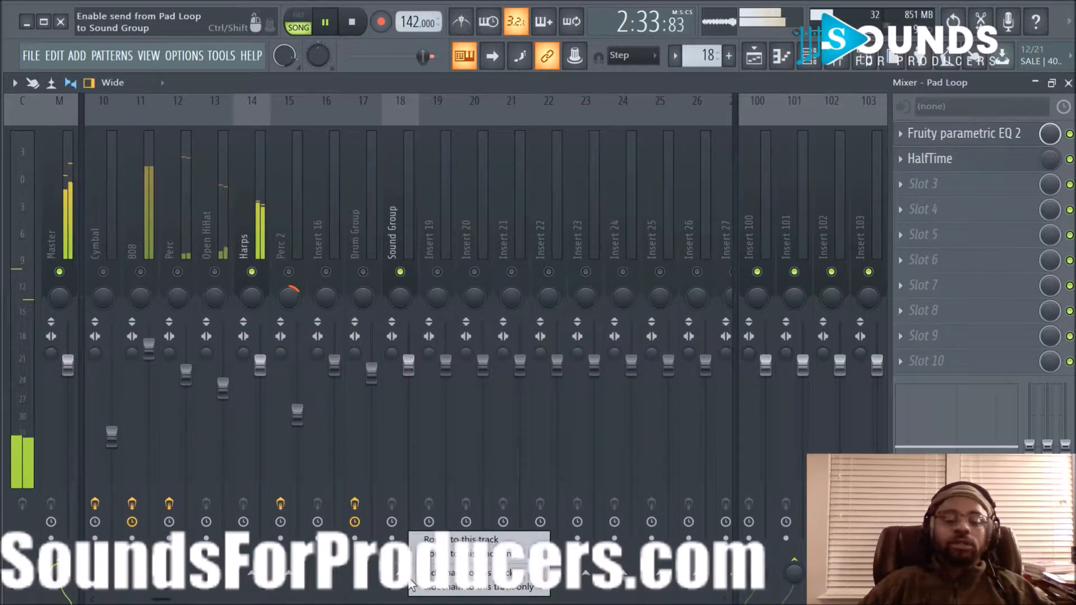
{"action": "key", "text": "Escape"}
{"action": "scroll", "coordinate": [274, 243], "scroll_direction": "up", "scroll_amount": 9}
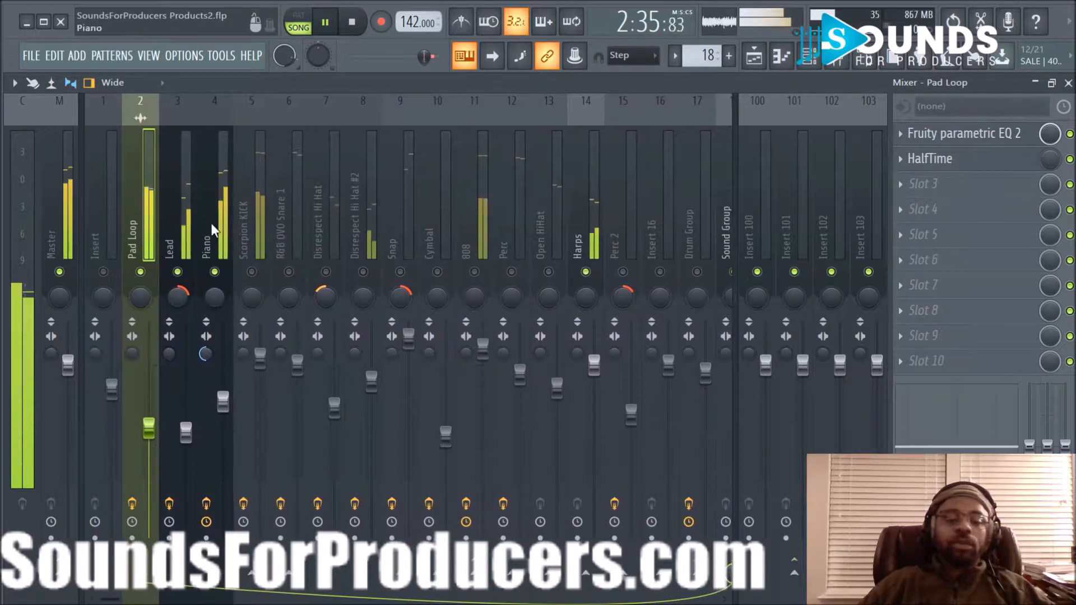
Step: Route the Lead and Piano tracks to the Sound Group track only
{"action": "left_click", "coordinate": [173, 189]}
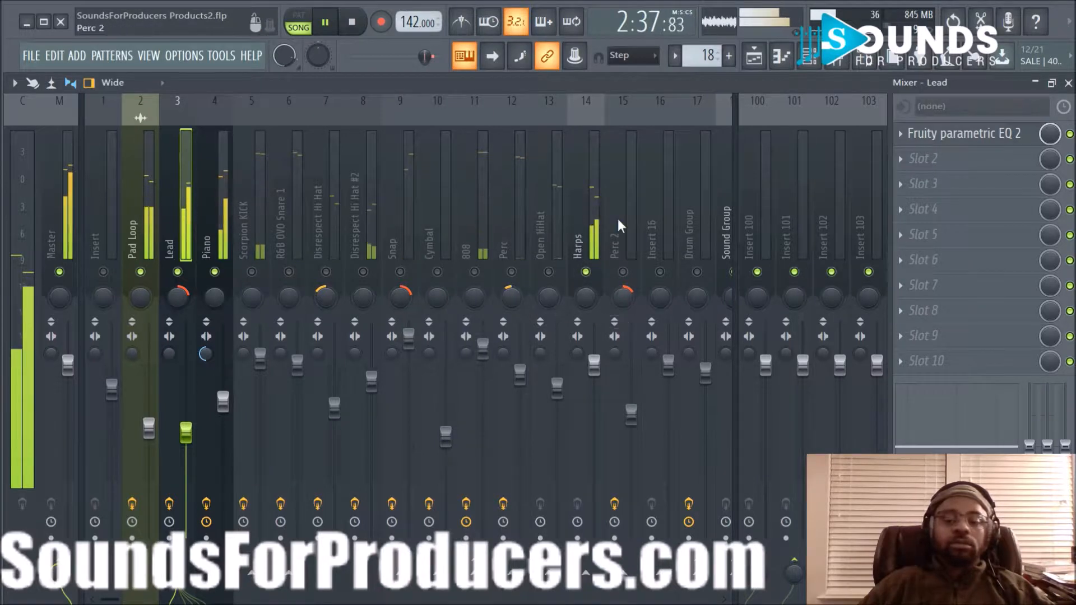
{"action": "scroll", "coordinate": [617, 224], "scroll_direction": "down", "scroll_amount": 3}
{"action": "left_click", "coordinate": [622, 561]}
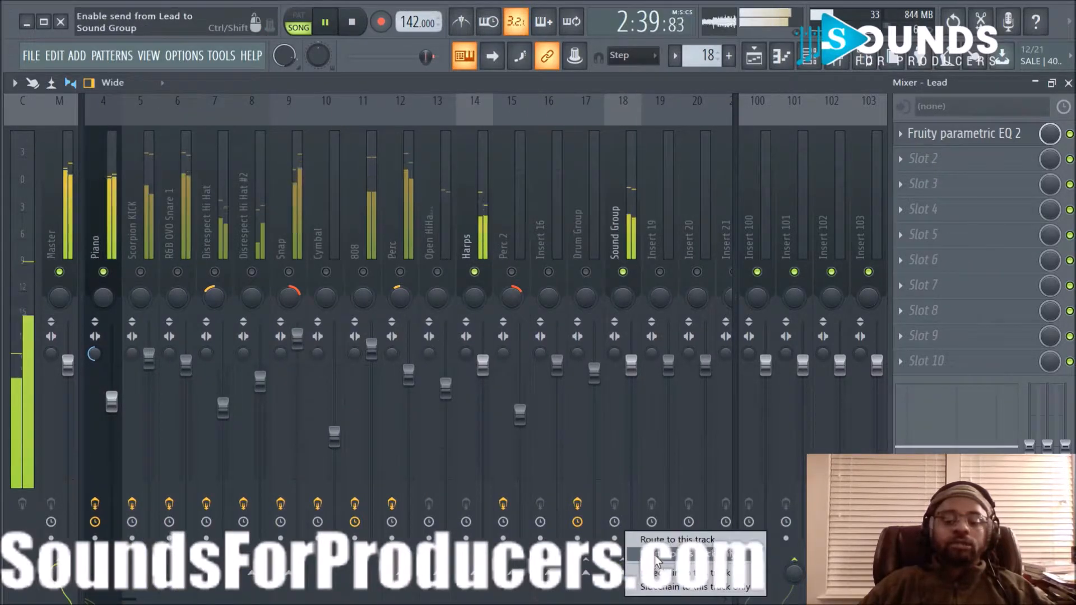
{"action": "scroll", "coordinate": [291, 157], "scroll_direction": "up", "scroll_amount": 3}
{"action": "left_click", "coordinate": [199, 219]}
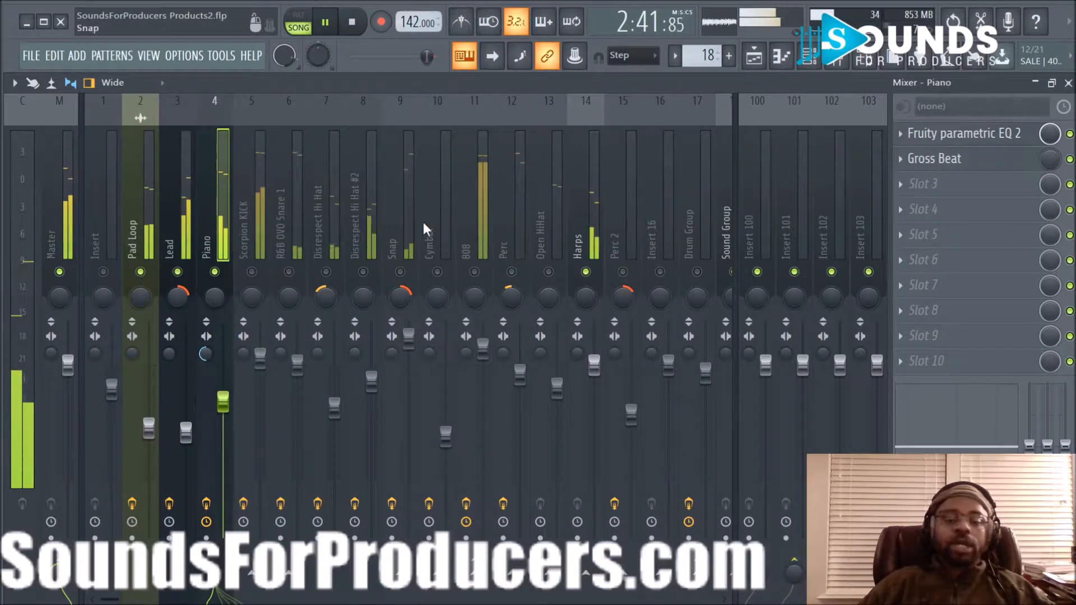
{"action": "scroll", "coordinate": [580, 234], "scroll_direction": "down", "scroll_amount": 9}
{"action": "right_click", "coordinate": [393, 534]}
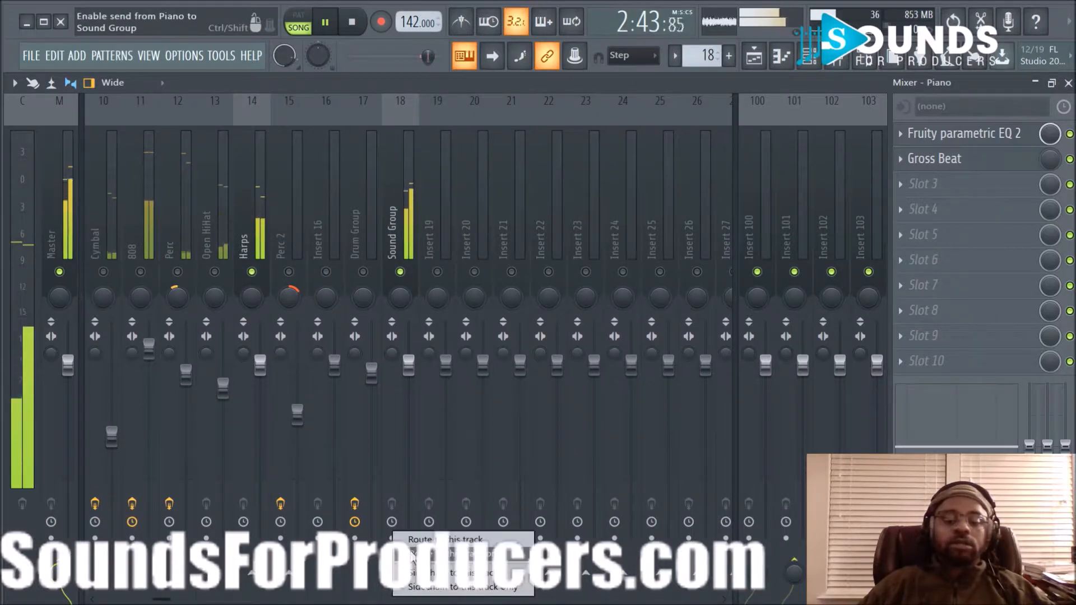
{"action": "left_click", "coordinate": [421, 540]}
Step: Route the Harps track to the Sound Group track only
{"action": "scroll", "coordinate": [217, 174], "scroll_direction": "up", "scroll_amount": 9}
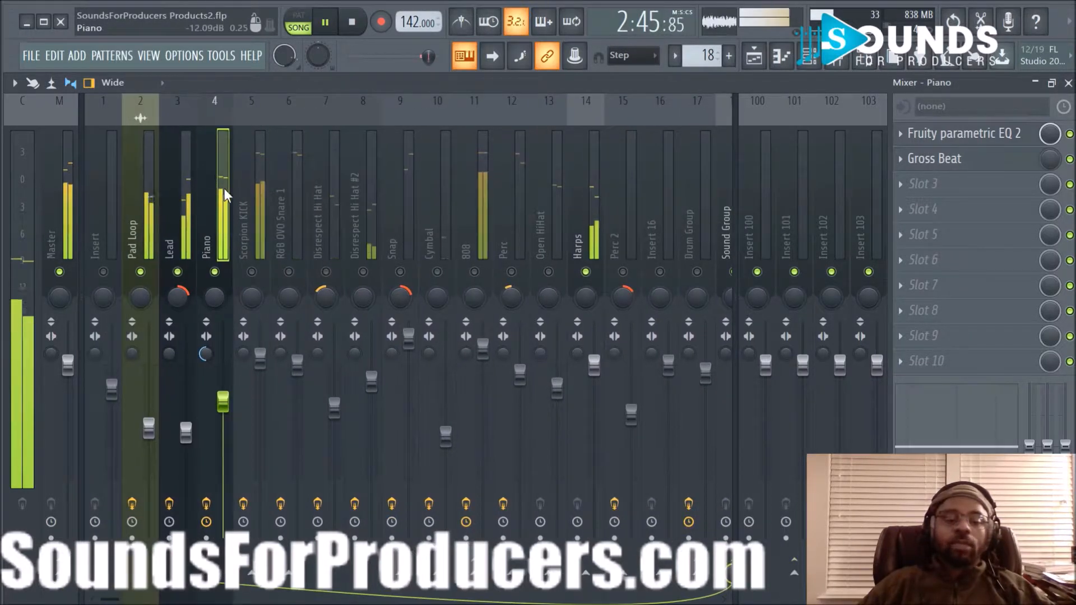
{"action": "left_click", "coordinate": [580, 207]}
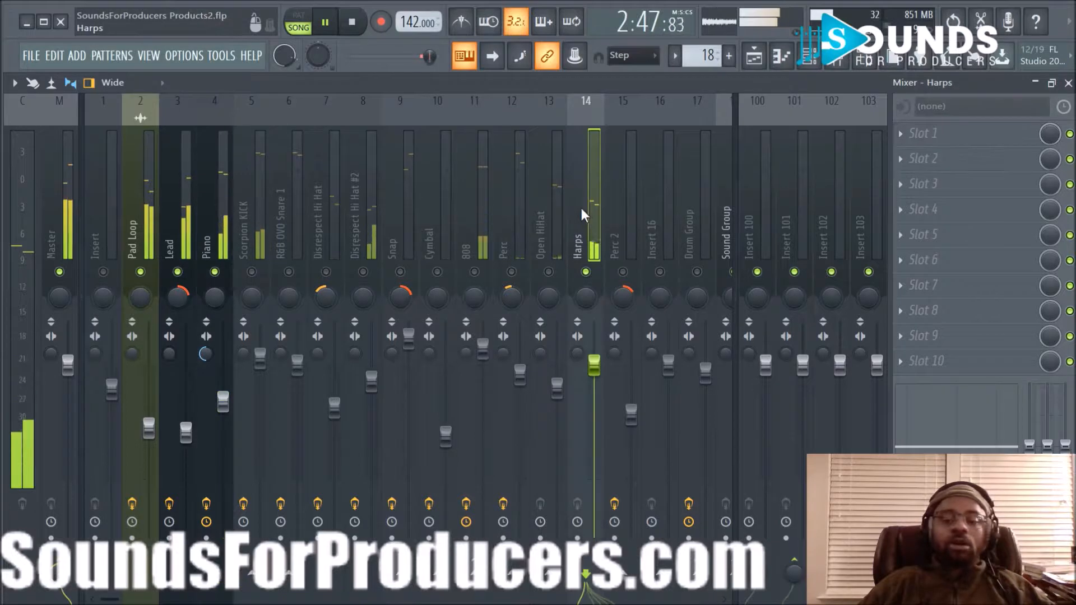
{"action": "scroll", "coordinate": [583, 206], "scroll_direction": "down", "scroll_amount": 6}
{"action": "right_click", "coordinate": [512, 535]}
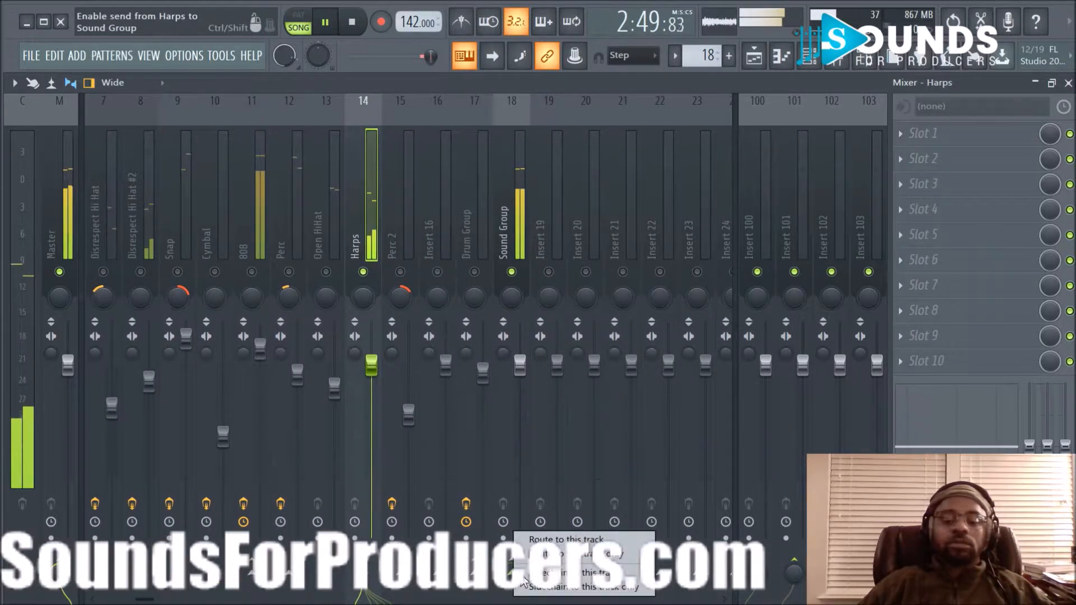
{"action": "left_click", "coordinate": [577, 555]}
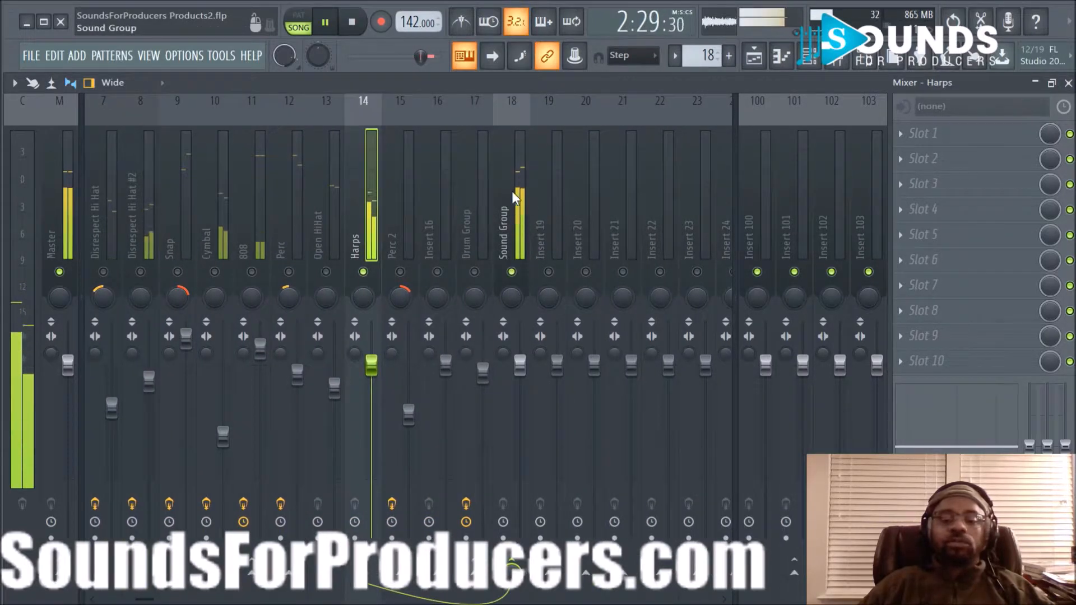
Step: Stop playback, add Soundgoodizer to the Sound Group's first effect slot, and turn its amount down to a low setting
{"action": "left_click", "coordinate": [508, 180]}
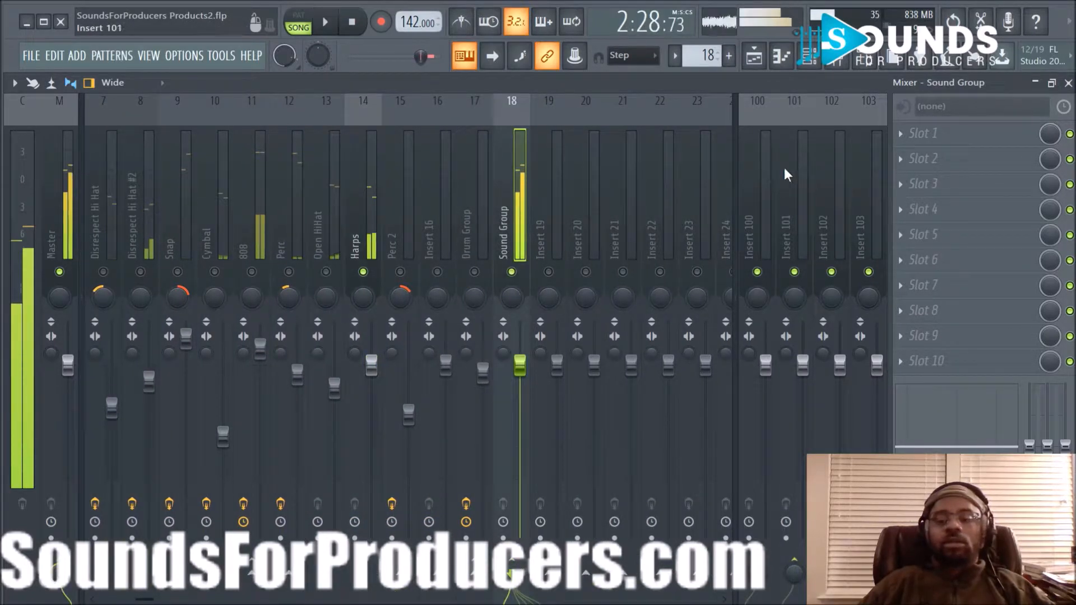
{"action": "key", "text": "space"}
{"action": "left_click", "coordinate": [901, 134]}
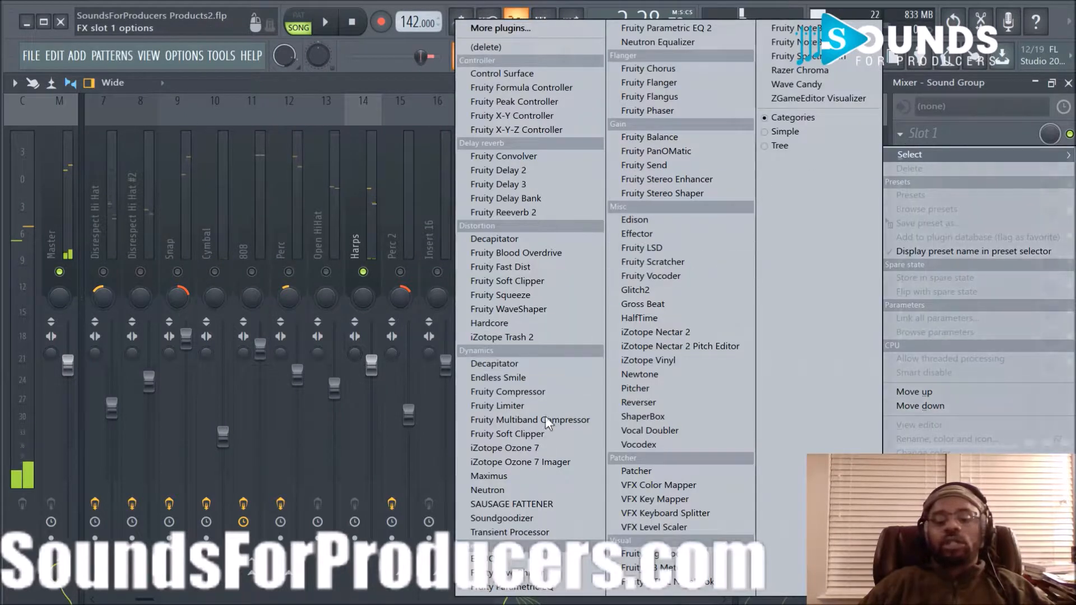
{"action": "left_click", "coordinate": [546, 518]}
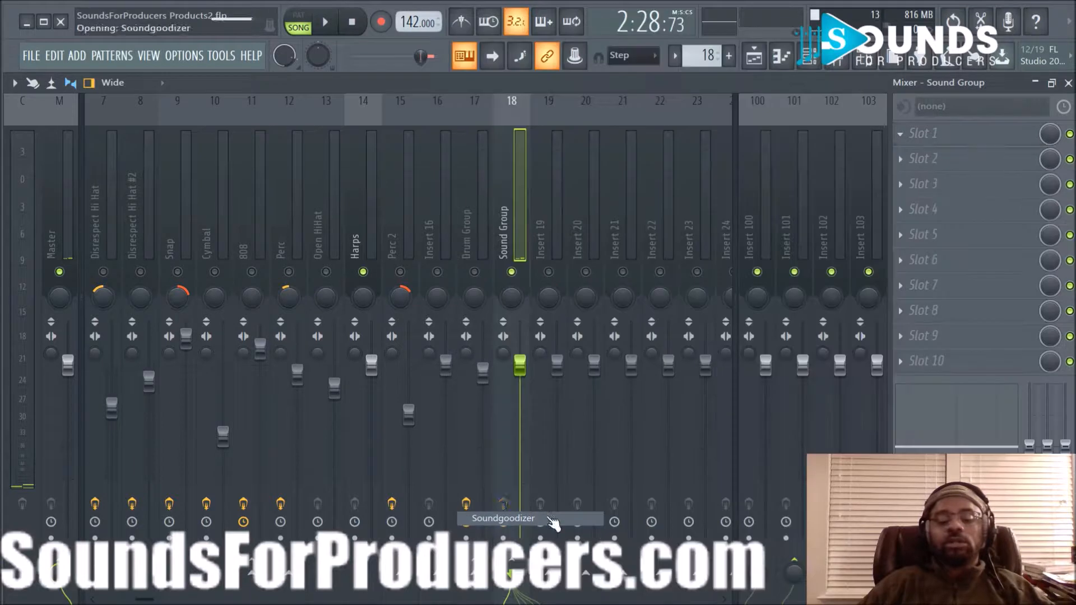
{"action": "left_click_drag", "start_coordinate": [285, 398], "coordinate": [285, 454]}
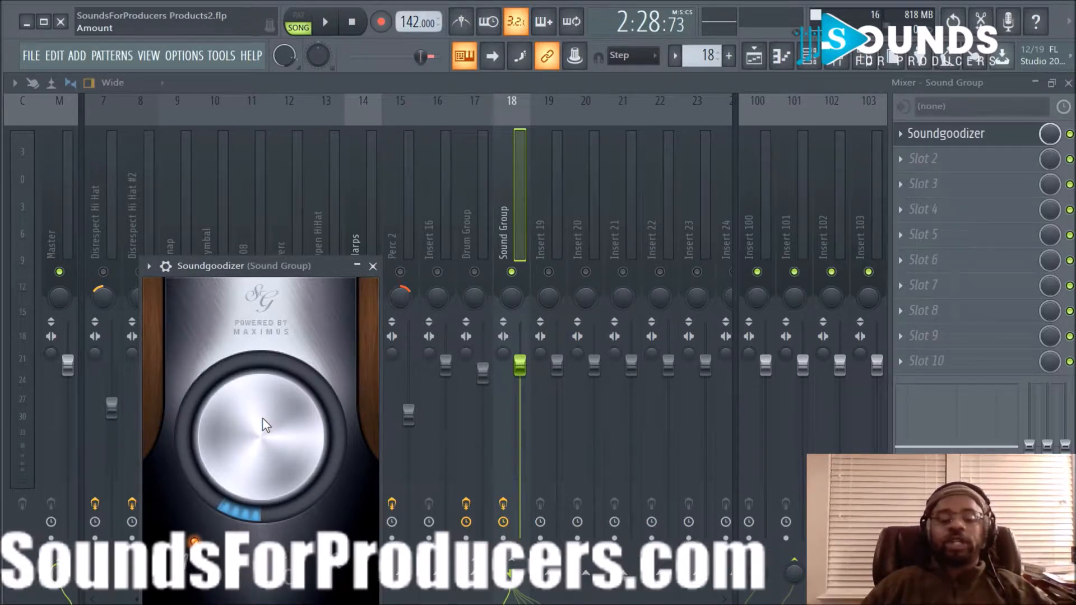
{"action": "mouse_move", "coordinate": [264, 433]}
{"action": "left_mouse_down"}
{"action": "mouse_move", "coordinate": [263, 448]}
{"action": "mouse_move", "coordinate": [263, 418]}
{"action": "left_mouse_up"}
Step: Audition Soundgoodizer modes on the Sound Group during playback, raise the amount, settle on mode A, and stop playback
{"action": "key", "text": "space"}
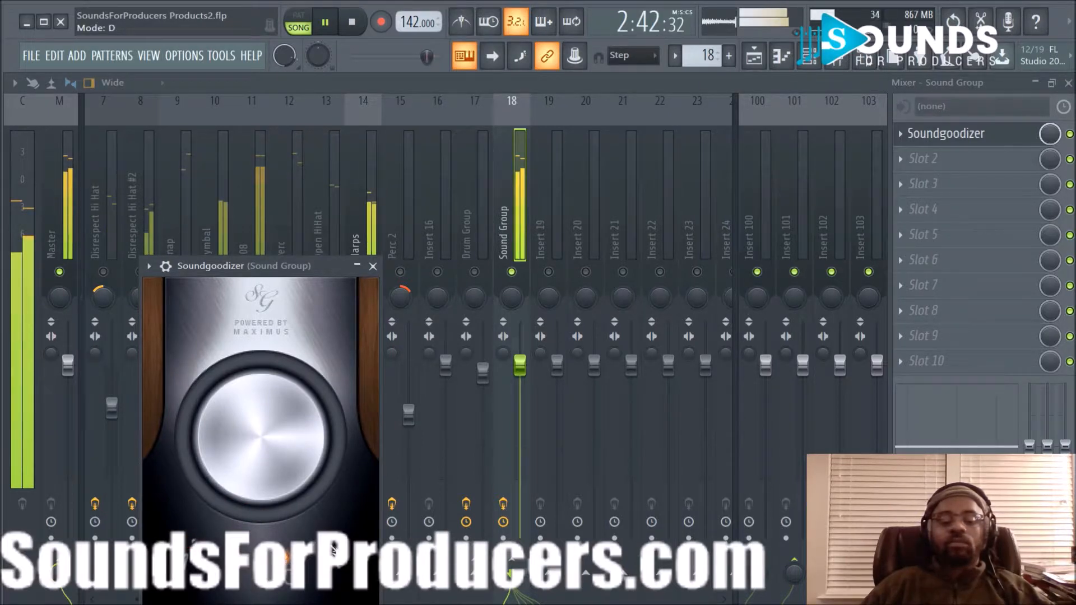
{"action": "left_click", "coordinate": [263, 507]}
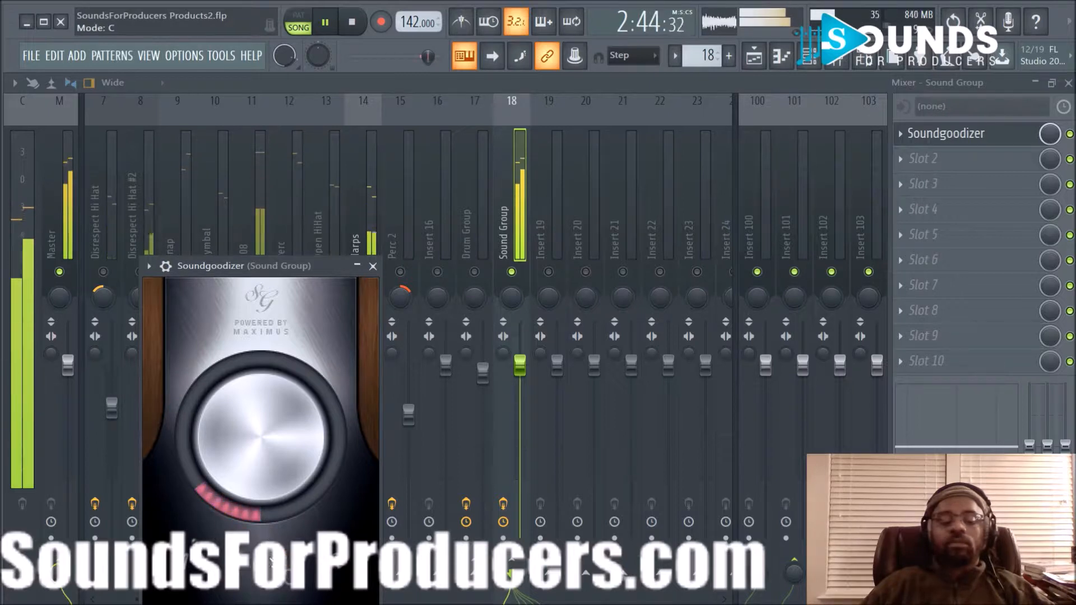
{"action": "left_click", "coordinate": [255, 513]}
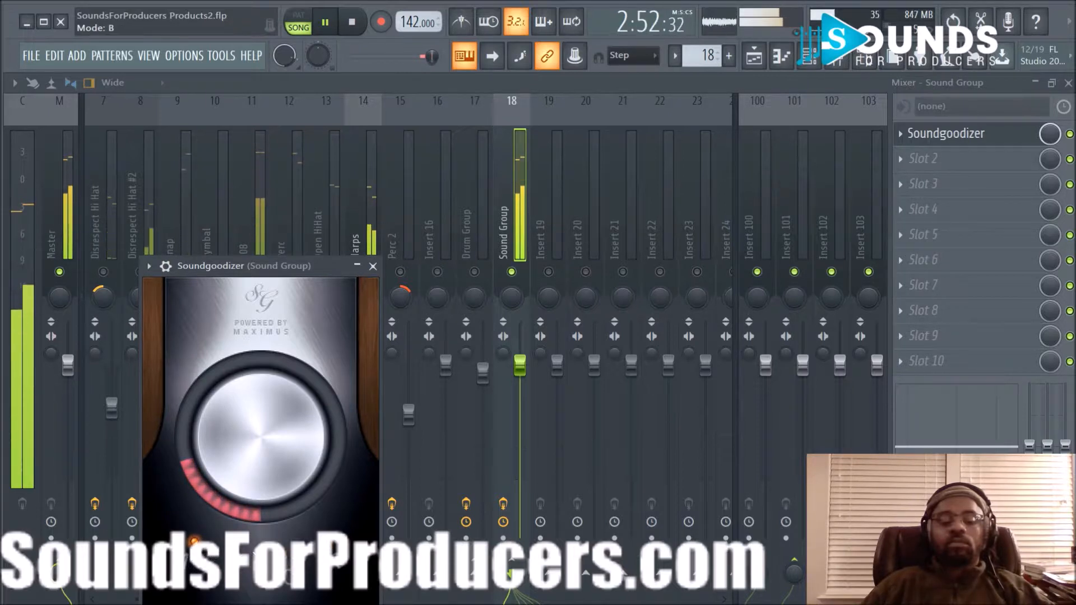
{"action": "left_click", "coordinate": [373, 266]}
{"action": "key", "text": "space"}
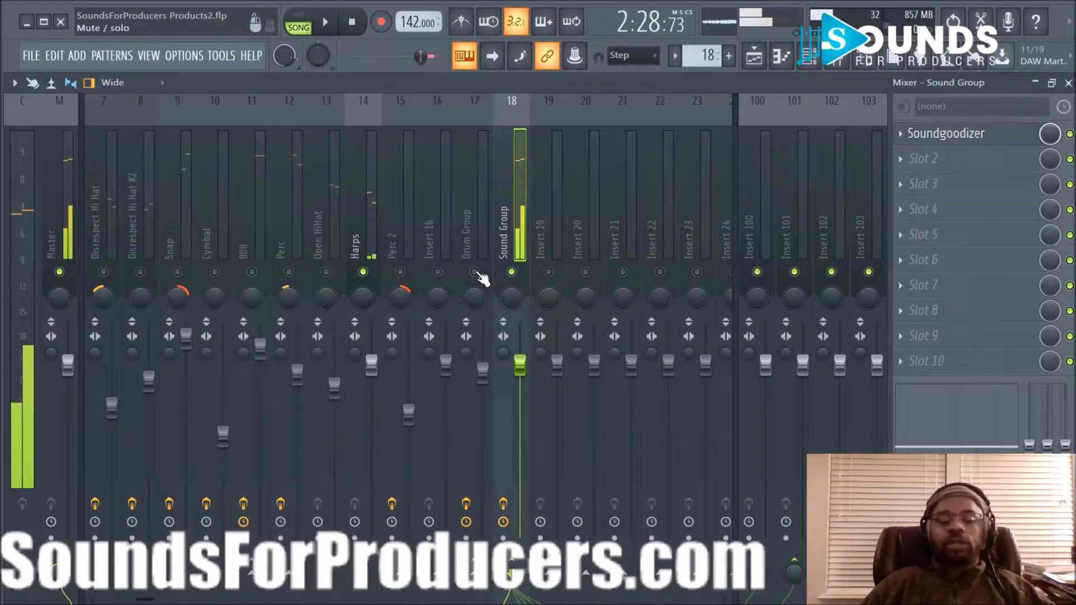
Step: Unmute the Drum Group, start playback, and unsolo the mixer so that all tracks play
{"action": "left_click", "coordinate": [475, 273]}
{"action": "key", "text": "space"}
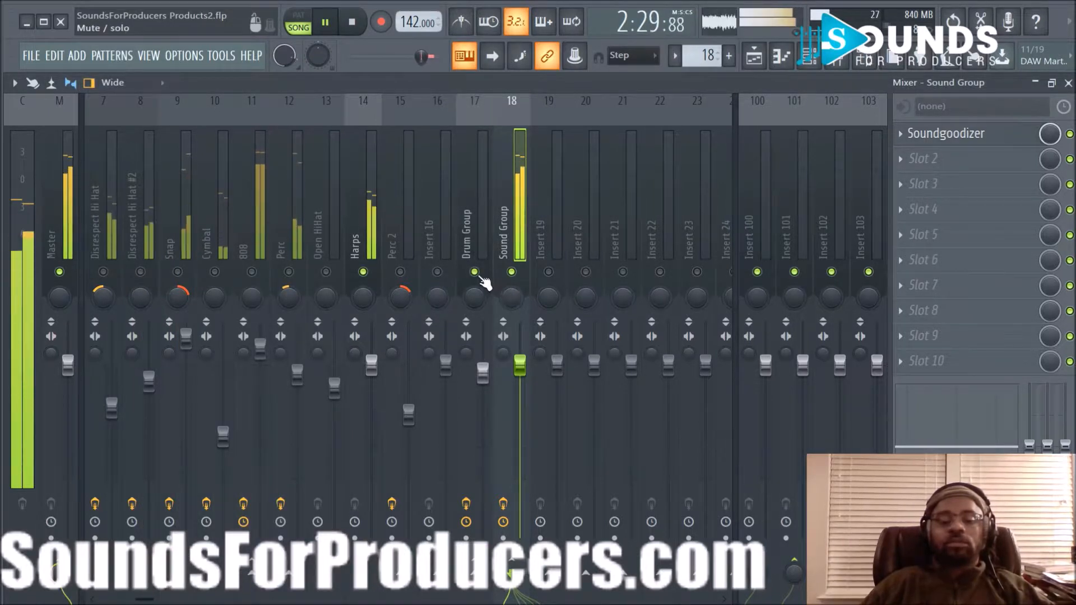
{"action": "right_click", "coordinate": [475, 272]}
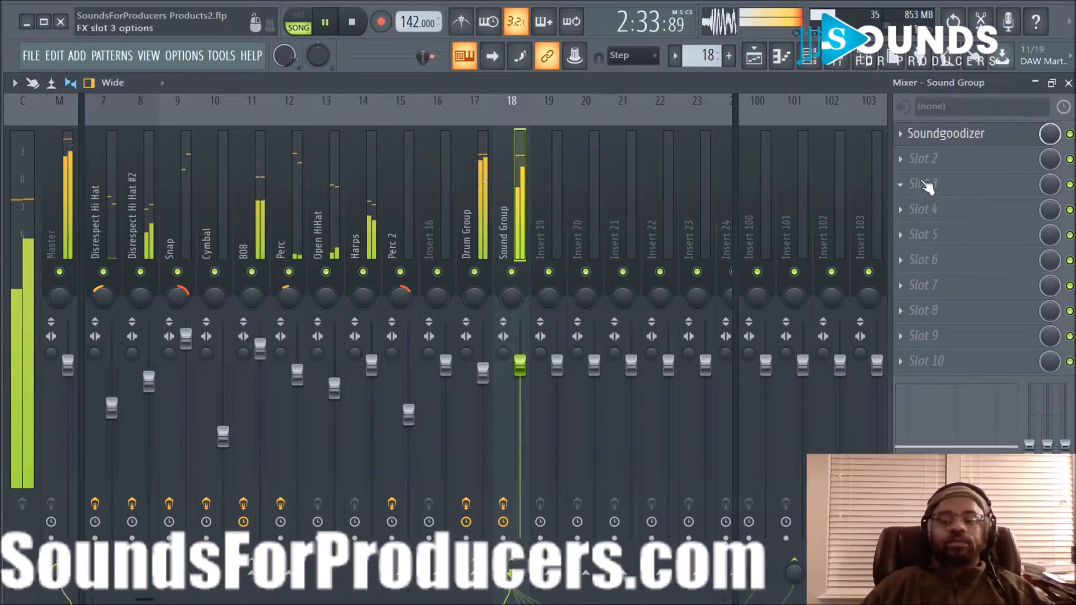
Step: Compare the Sound Group's Soundgoodizer modes in the full mix, raise the amount further, and settle on mode A
{"action": "left_click", "coordinate": [947, 135]}
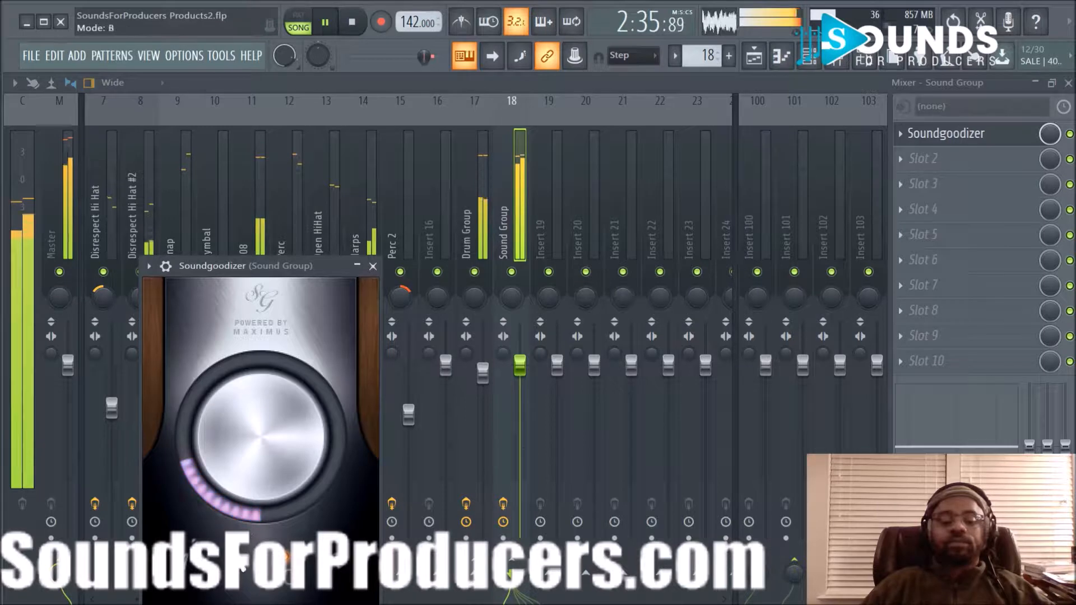
{"action": "left_click", "coordinate": [204, 552]}
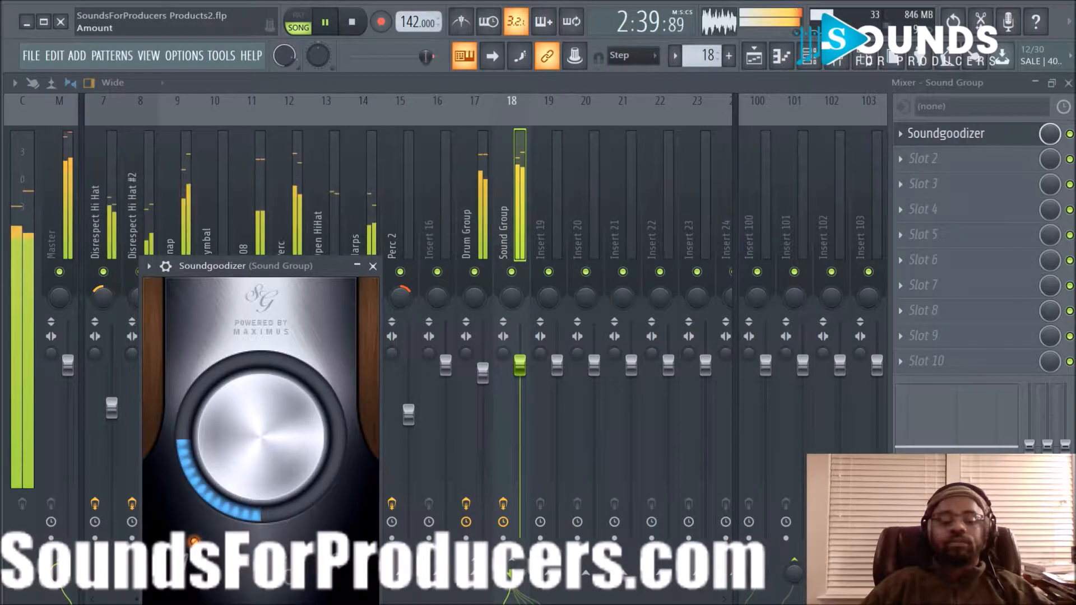
{"action": "left_click", "coordinate": [286, 570]}
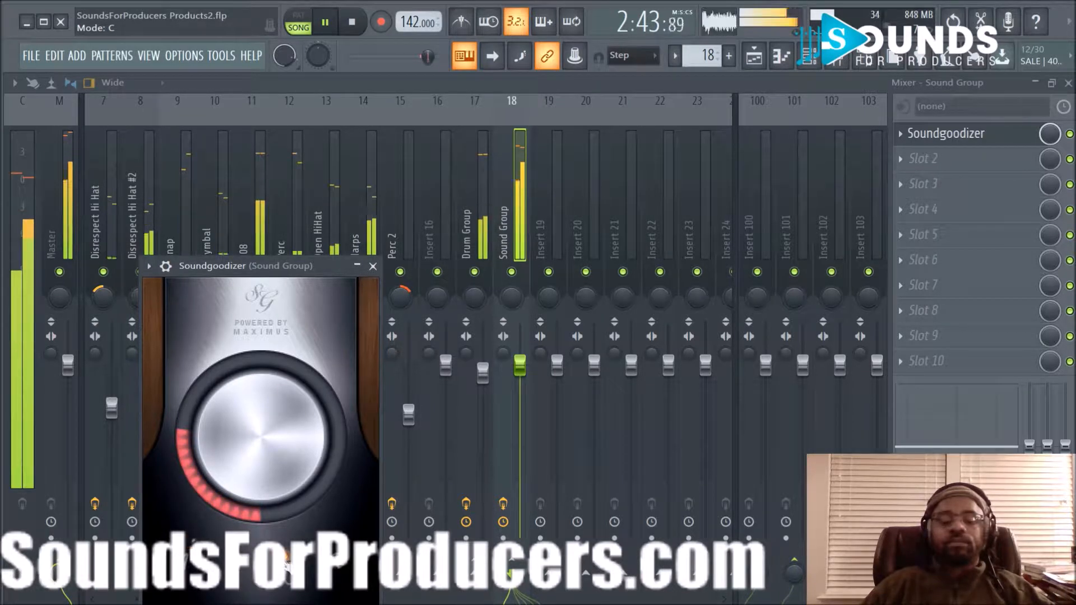
{"action": "left_click", "coordinate": [215, 561]}
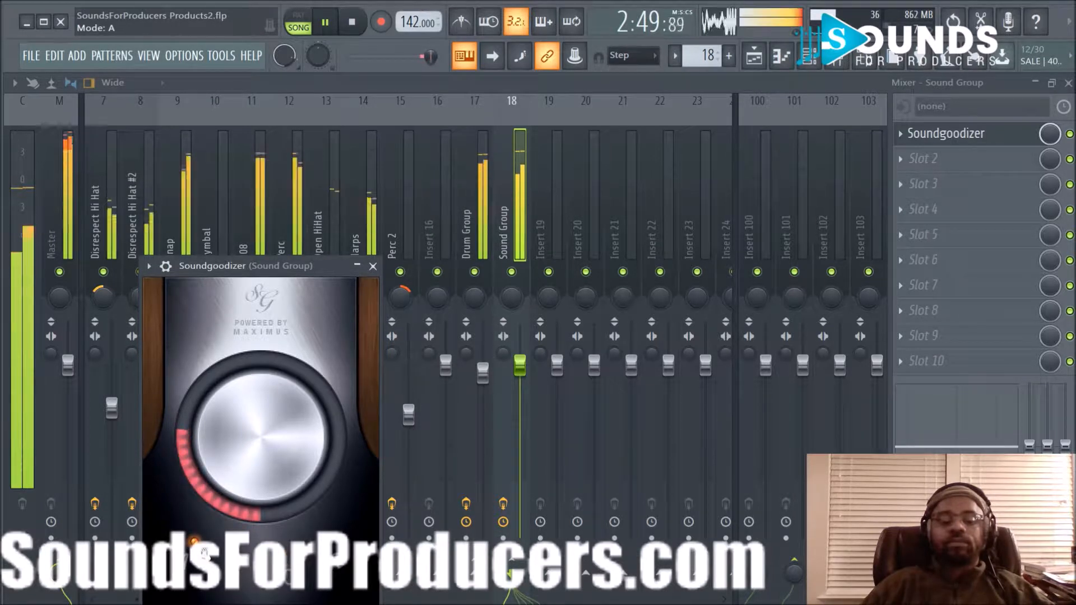
{"action": "left_click", "coordinate": [375, 268]}
Step: Check the Drum Group's Soundgoodizer settings, close the plugin, and stop playback
{"action": "left_click", "coordinate": [468, 202]}
{"action": "left_click", "coordinate": [944, 139]}
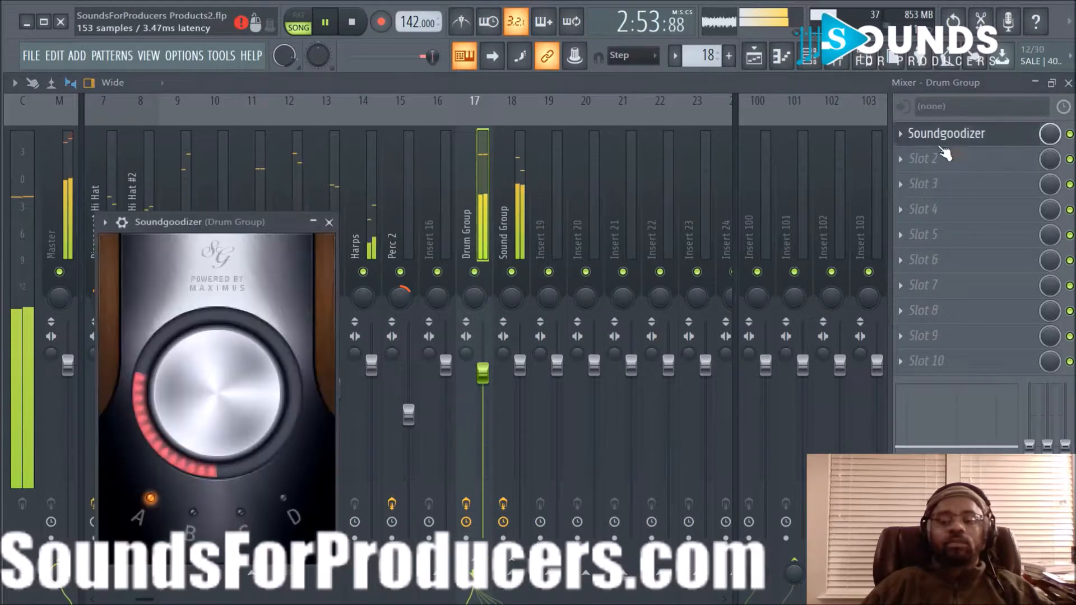
{"action": "left_click", "coordinate": [330, 223]}
{"action": "scroll", "coordinate": [452, 217], "scroll_direction": "up", "scroll_amount": 5}
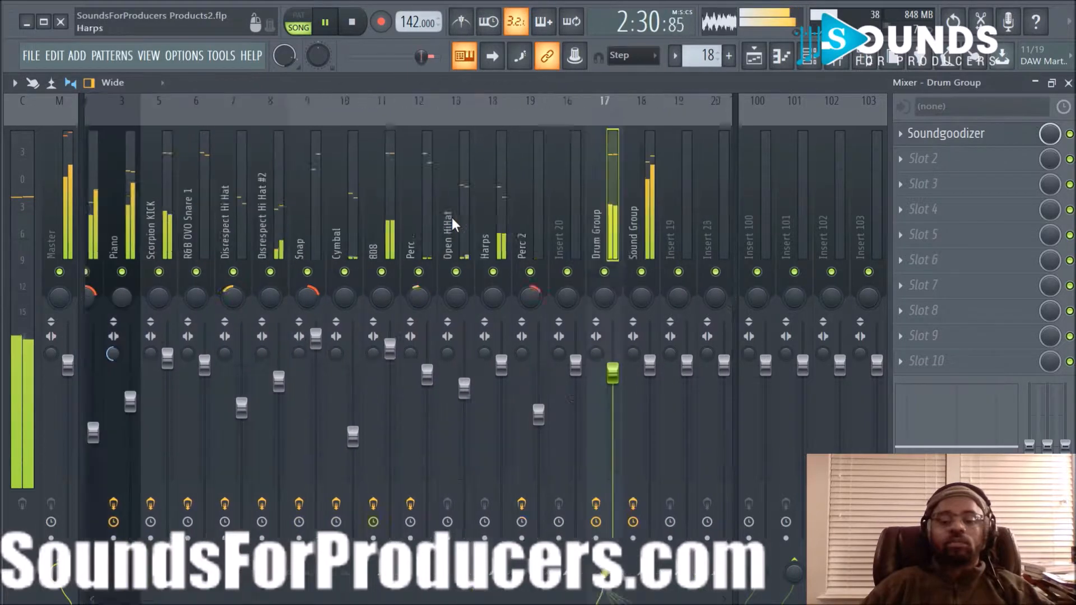
{"action": "key", "text": "space"}
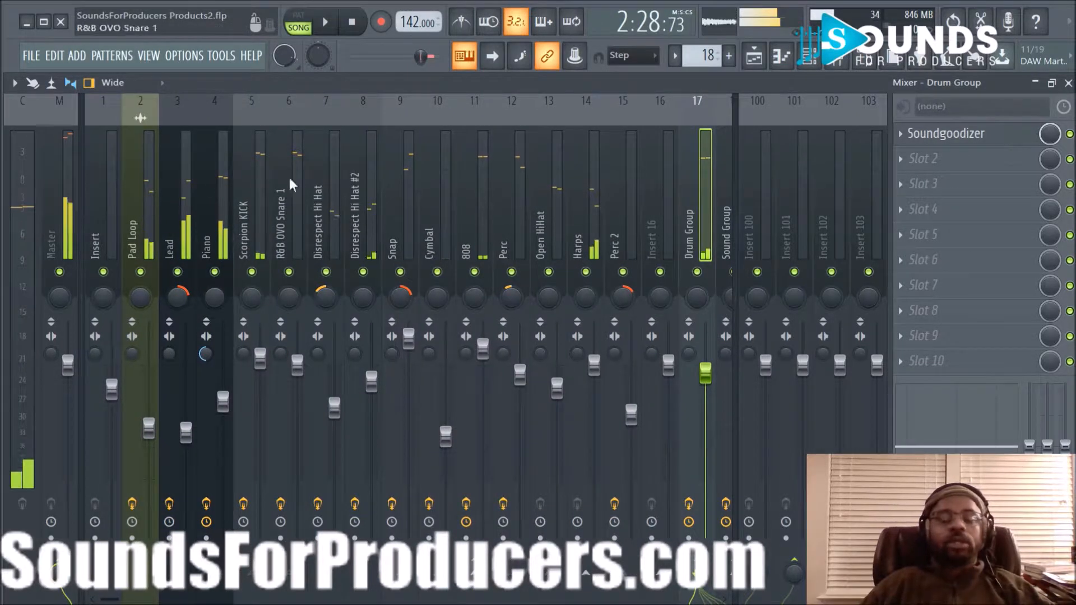
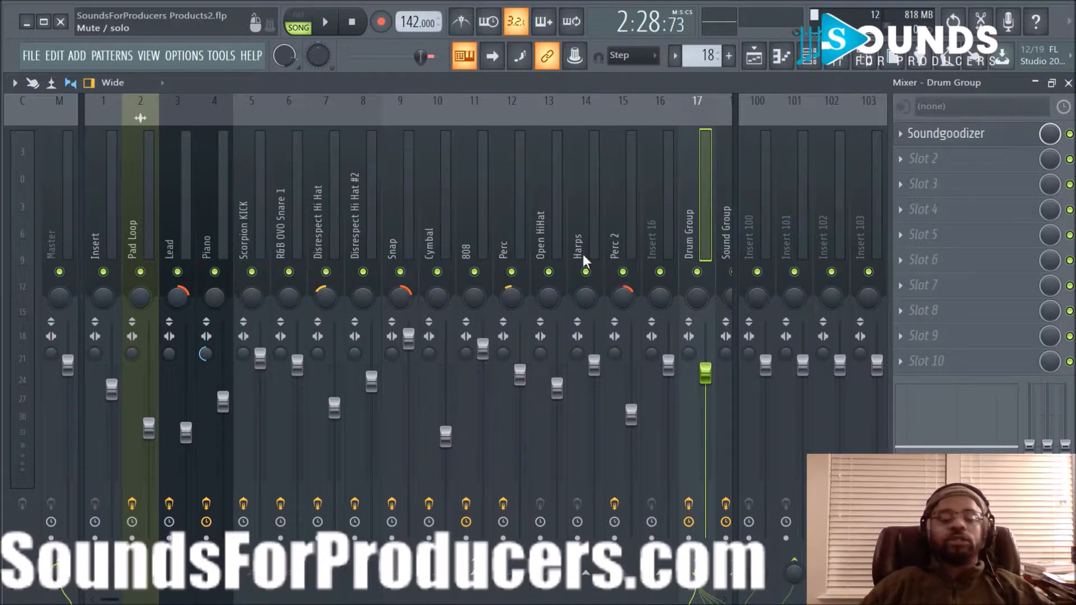
Step: Add Maximus to the first effect slot of the Master track
{"action": "left_click", "coordinate": [54, 216]}
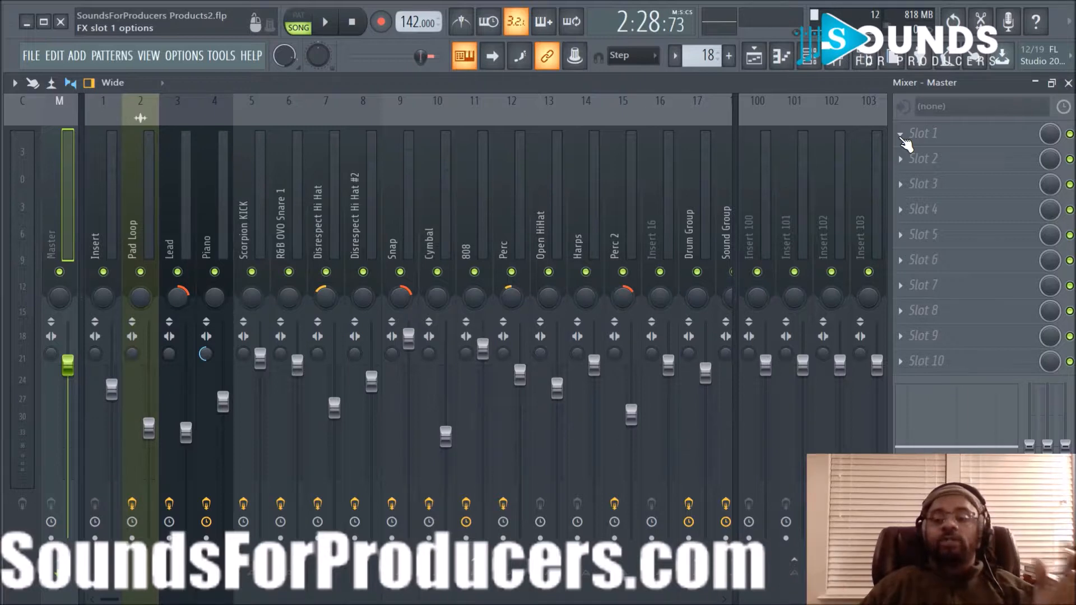
{"action": "left_click", "coordinate": [900, 135]}
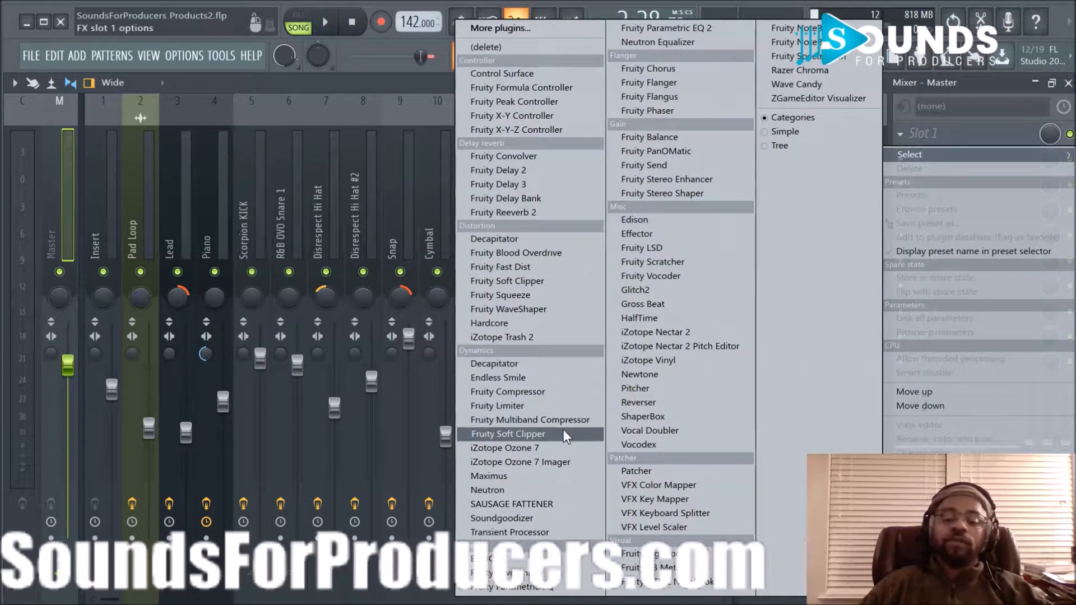
{"action": "left_click", "coordinate": [552, 474]}
Step: Look through the Low, Mid, High and Master bands in Maximus, and close the plugin
{"action": "left_click", "coordinate": [96, 374]}
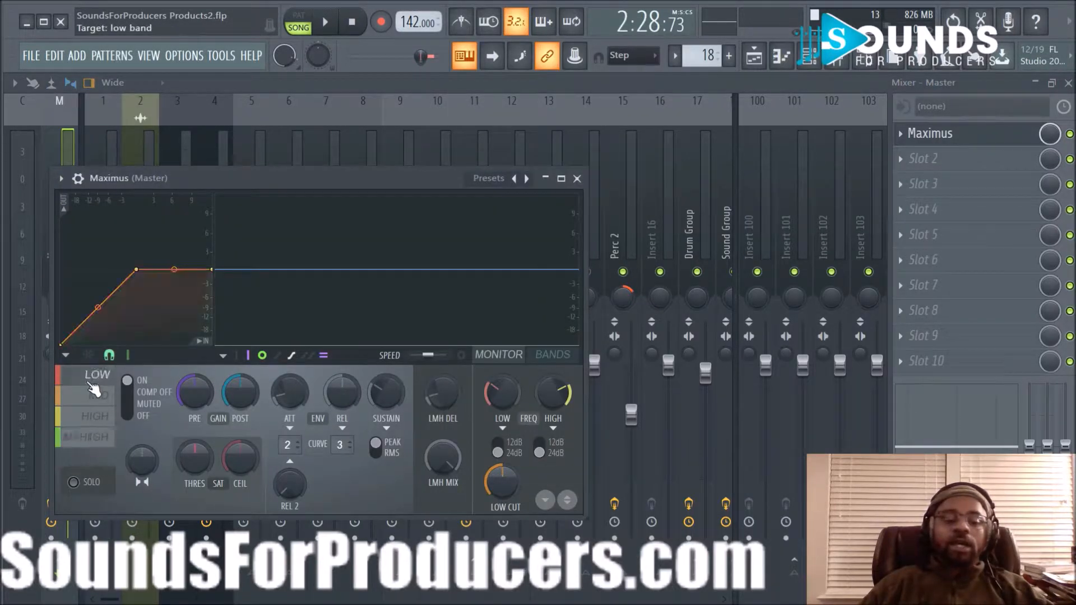
{"action": "left_click", "coordinate": [96, 395]}
{"action": "left_click", "coordinate": [95, 416]}
{"action": "left_click", "coordinate": [96, 436]}
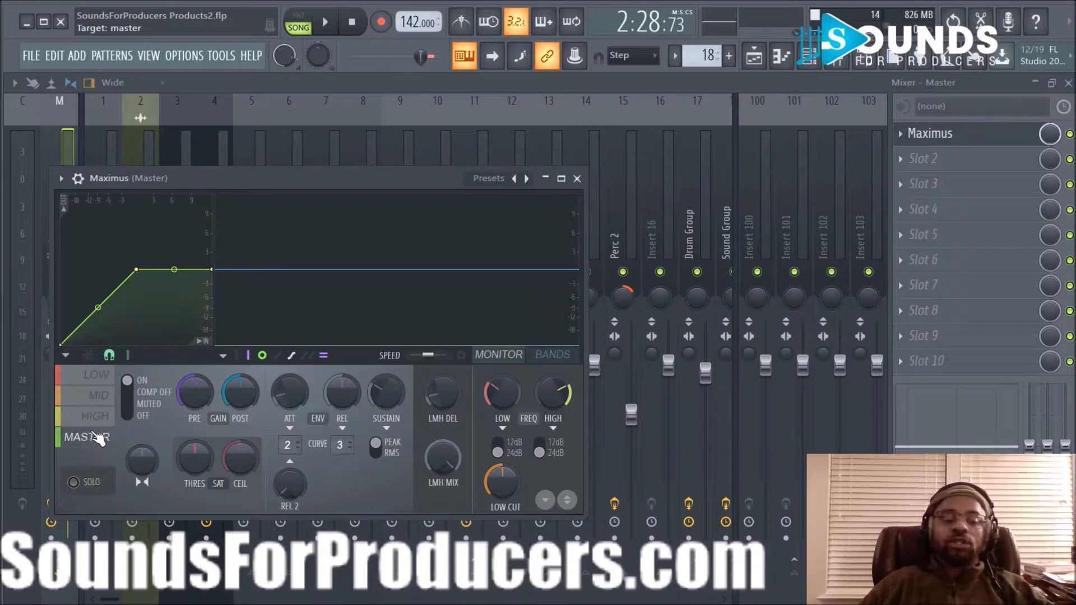
{"action": "left_click", "coordinate": [577, 178]}
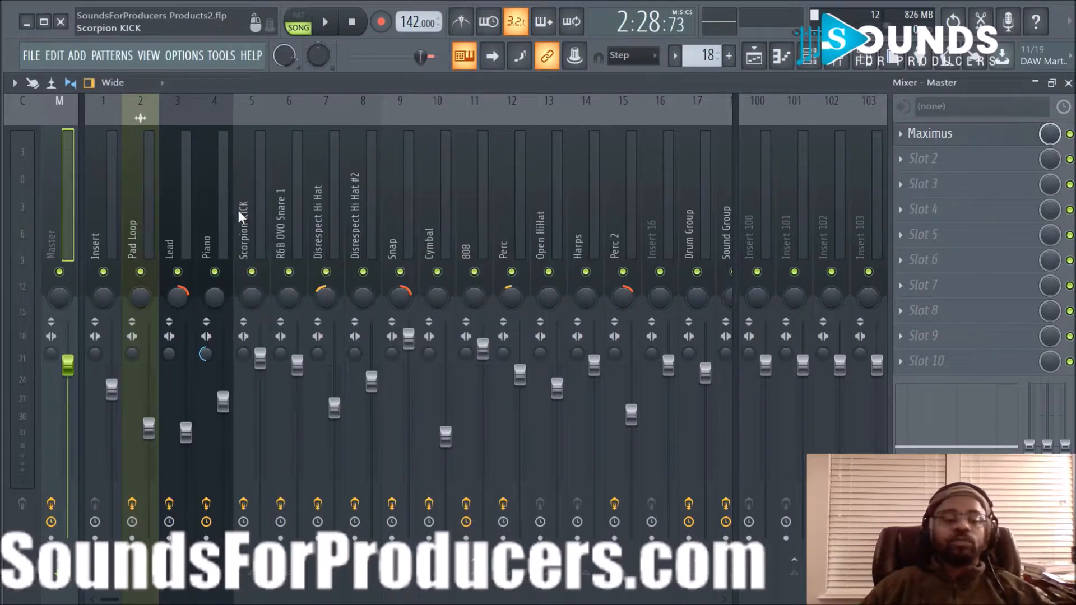
Step: Play the mix through the Master track's Maximus and load its Clear master preset
{"action": "key", "text": "space"}
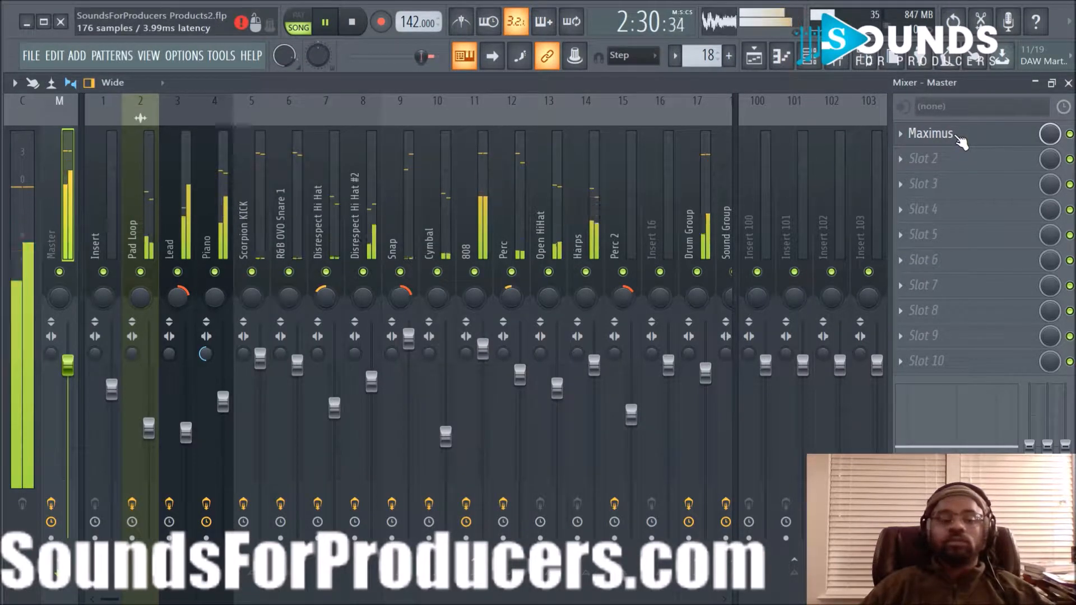
{"action": "left_click", "coordinate": [960, 136]}
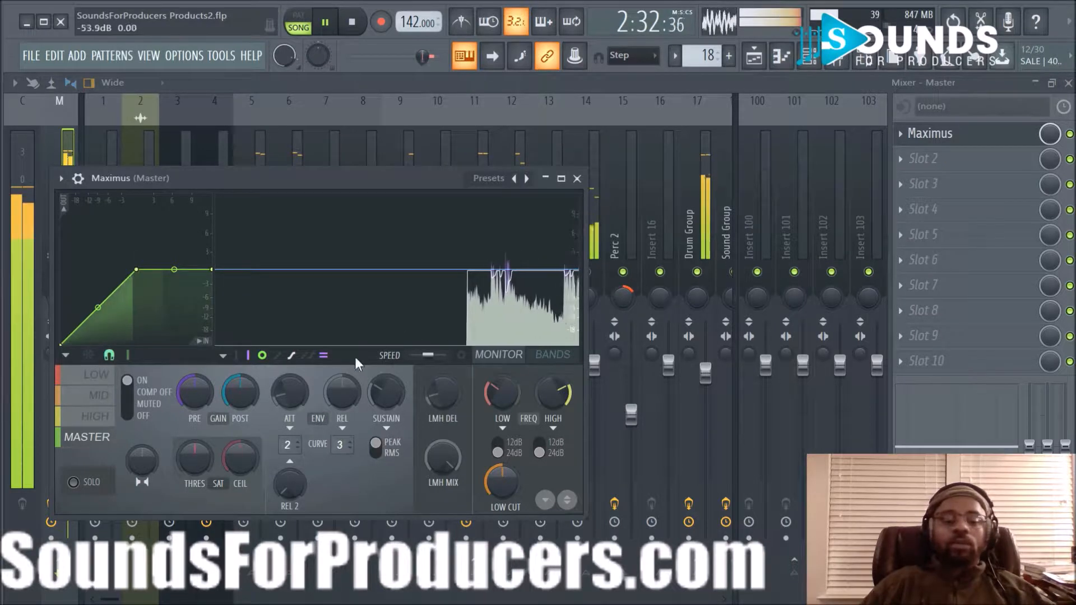
{"action": "key", "text": "space"}
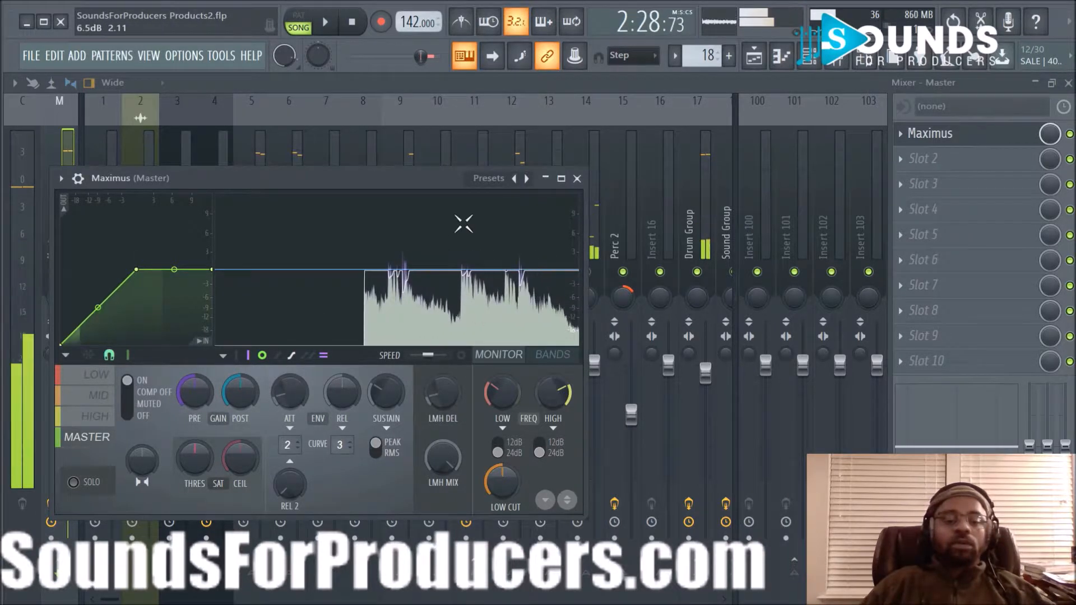
{"action": "left_click", "coordinate": [527, 179]}
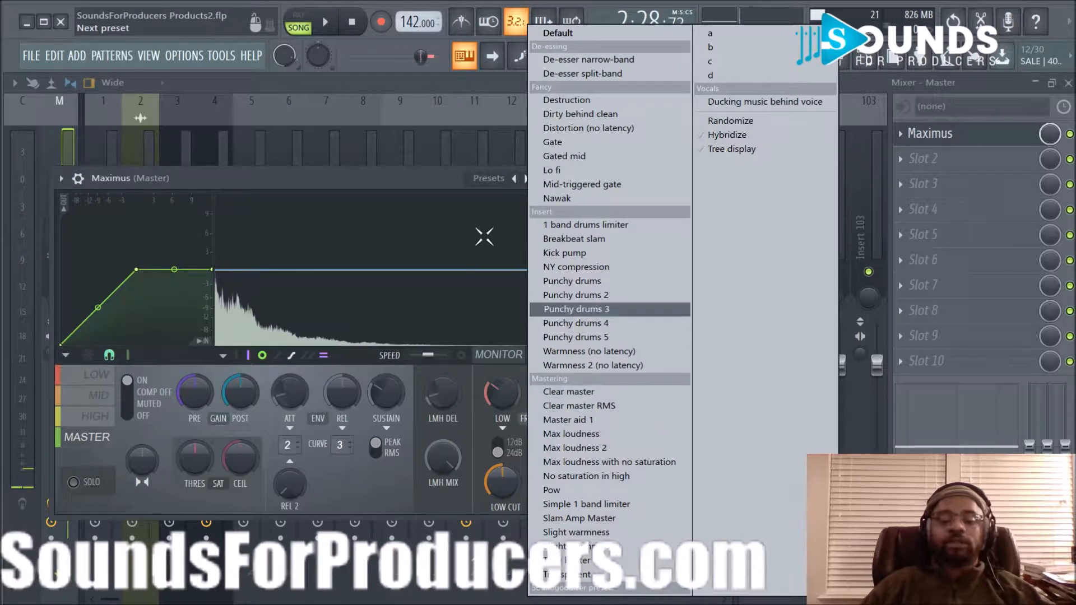
{"action": "left_click", "coordinate": [570, 389]}
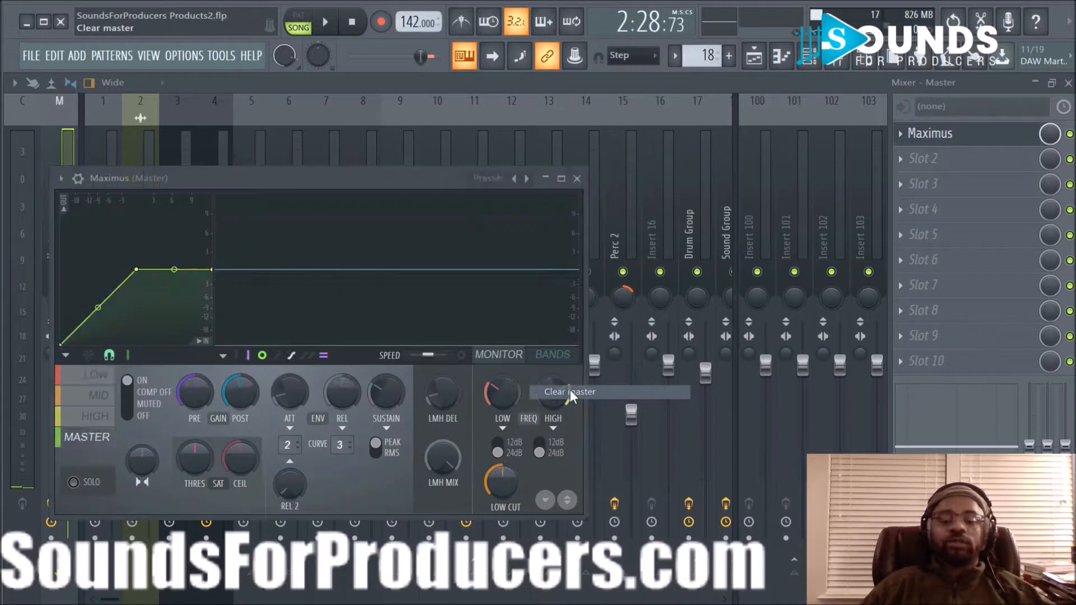
Step: During playback, examine the Clear master preset's Mid, High, Master and Low bands in Maximus, and close the plugin
{"action": "key", "text": "space"}
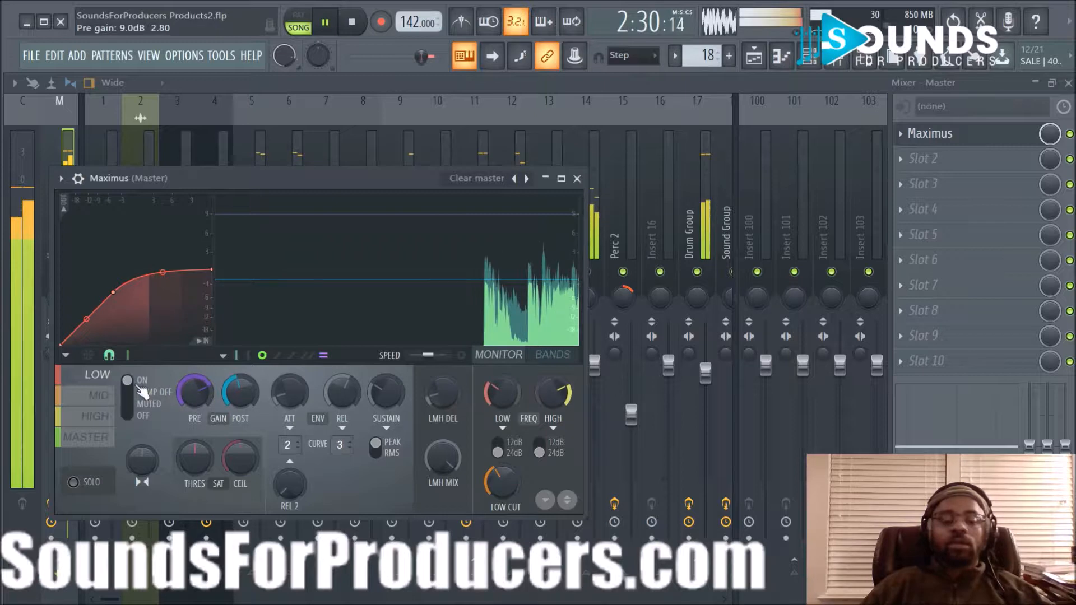
{"action": "left_click", "coordinate": [90, 396]}
{"action": "left_click", "coordinate": [97, 422]}
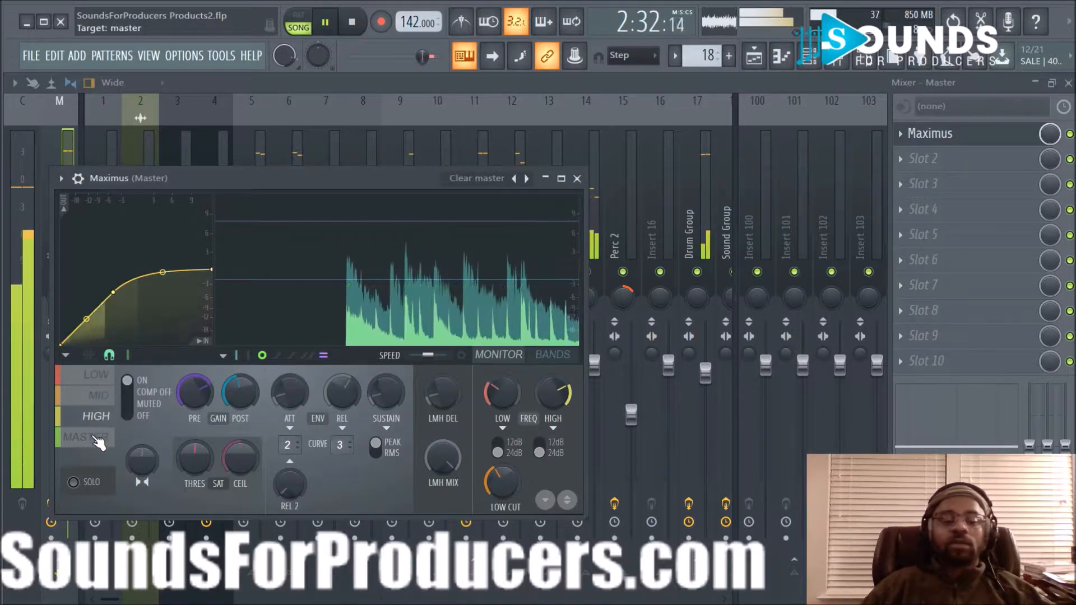
{"action": "left_click", "coordinate": [89, 436]}
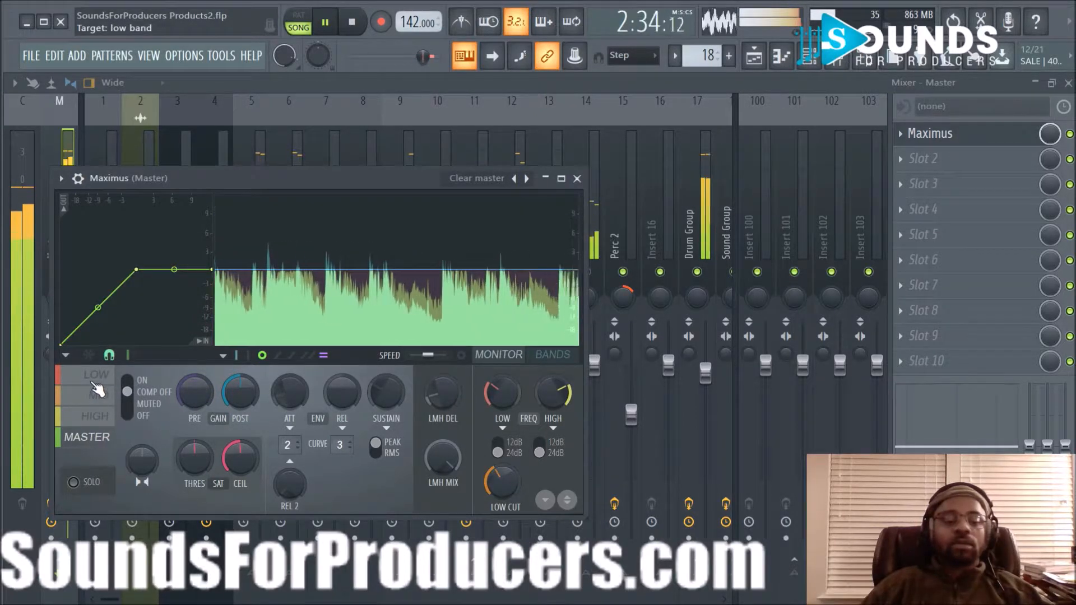
{"action": "left_click", "coordinate": [95, 383]}
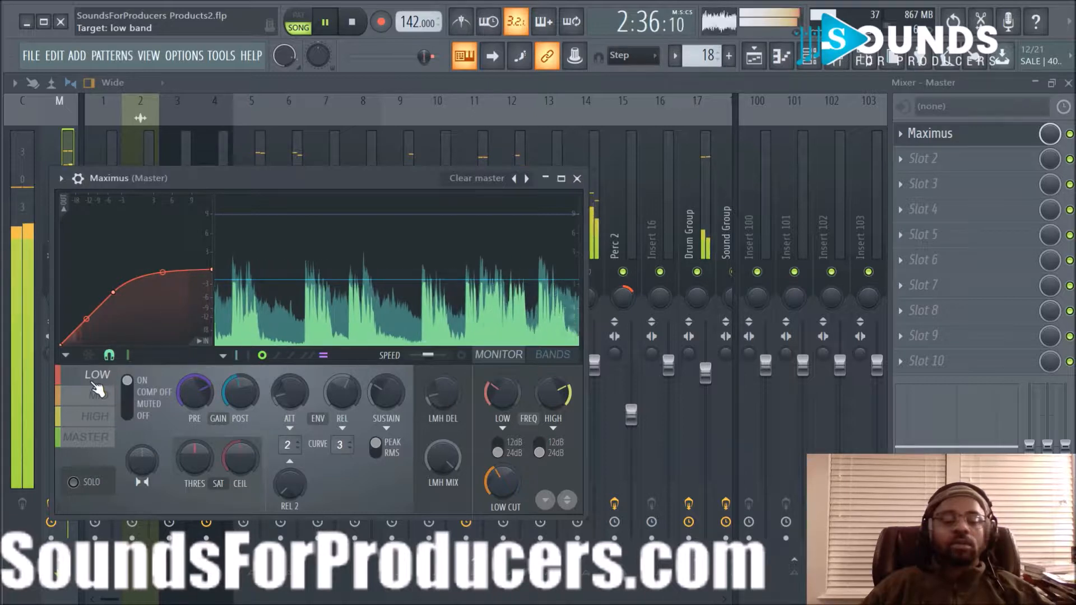
{"action": "key", "text": "space"}
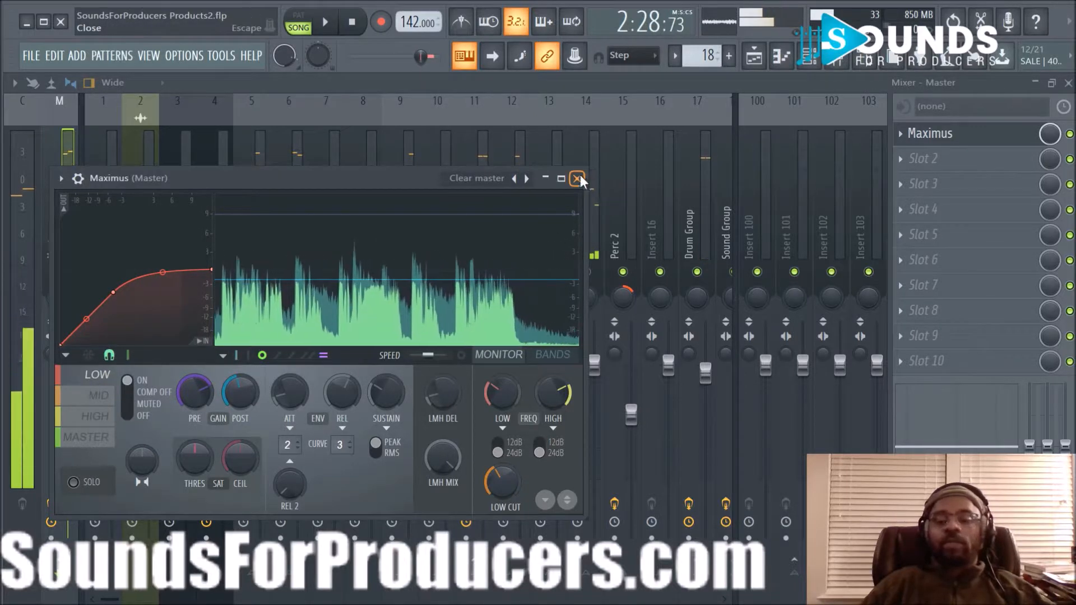
{"action": "left_click", "coordinate": [577, 178]}
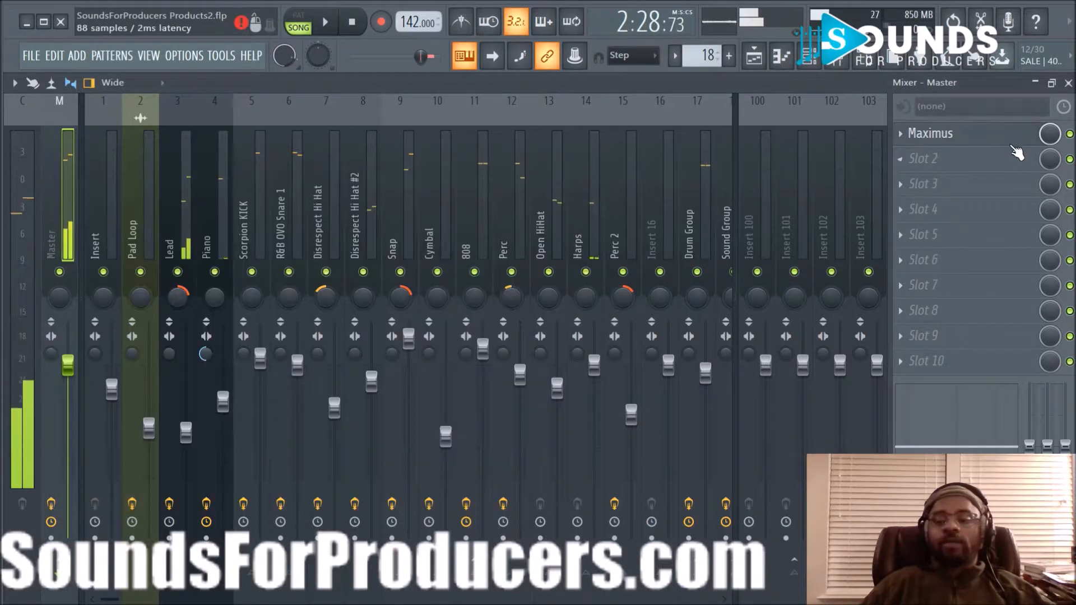
Step: Play the mix with Maximus on and bypassed, and remove Maximus from the Master track
{"action": "key", "text": "space"}
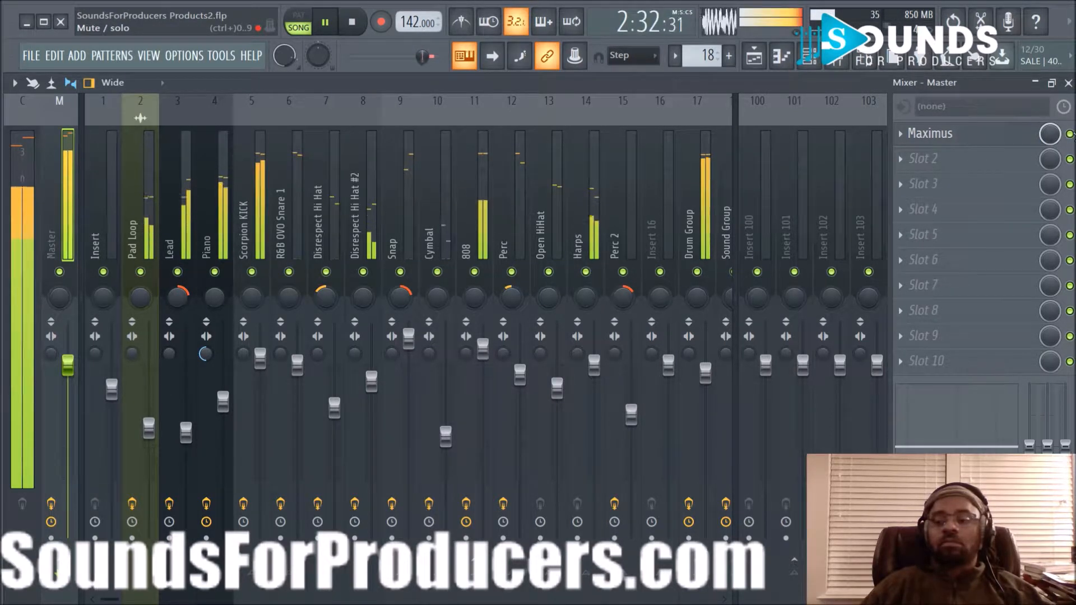
{"action": "left_click", "coordinate": [1070, 134]}
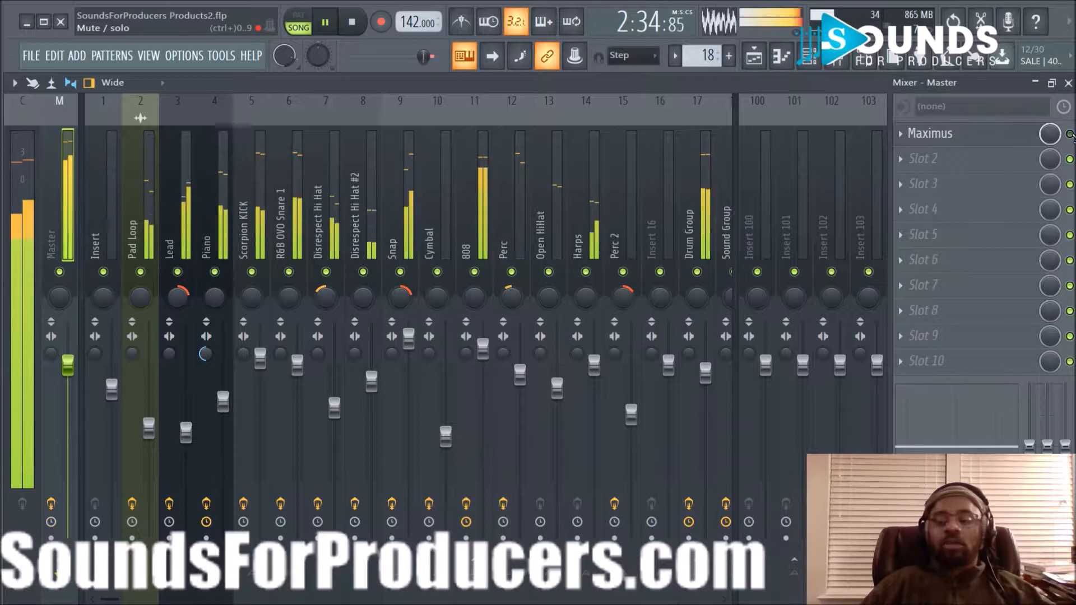
{"action": "key", "text": "space"}
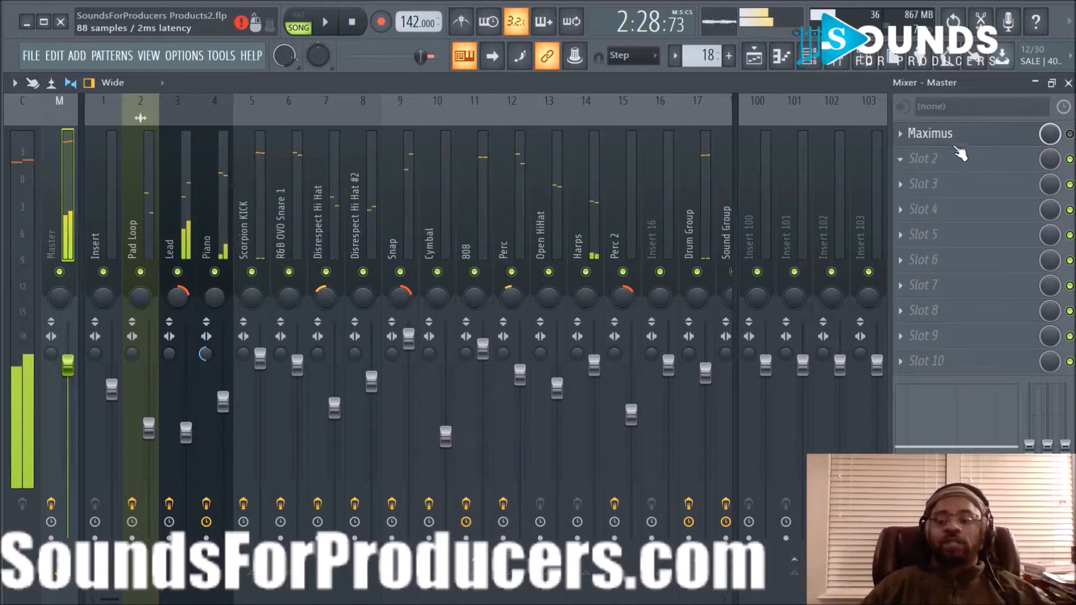
{"action": "left_click", "coordinate": [899, 133]}
{"action": "mouse_move", "coordinate": [897, 155]}
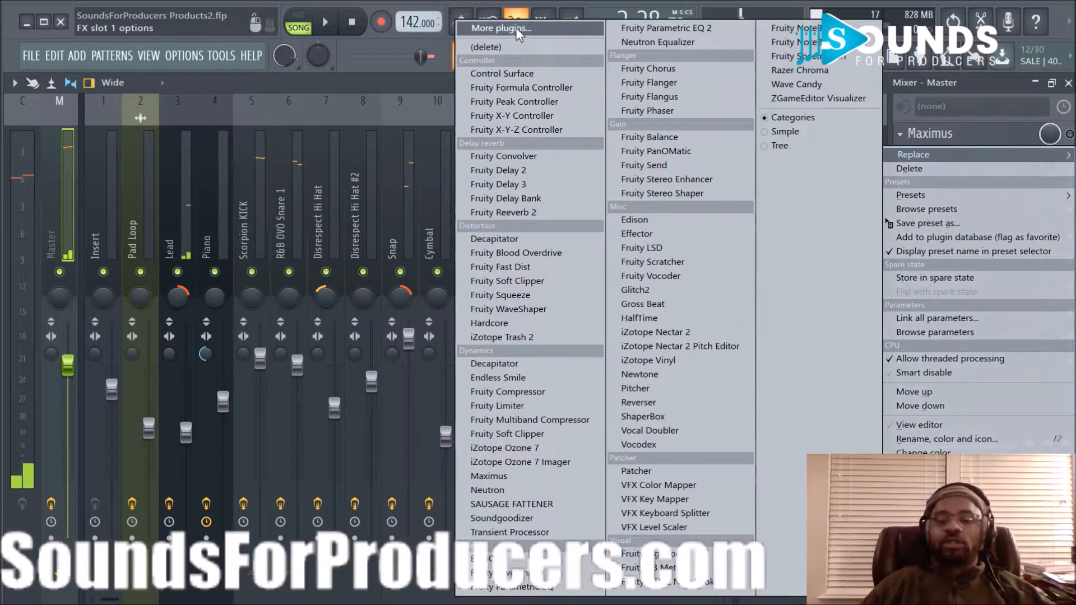
{"action": "left_click", "coordinate": [496, 47]}
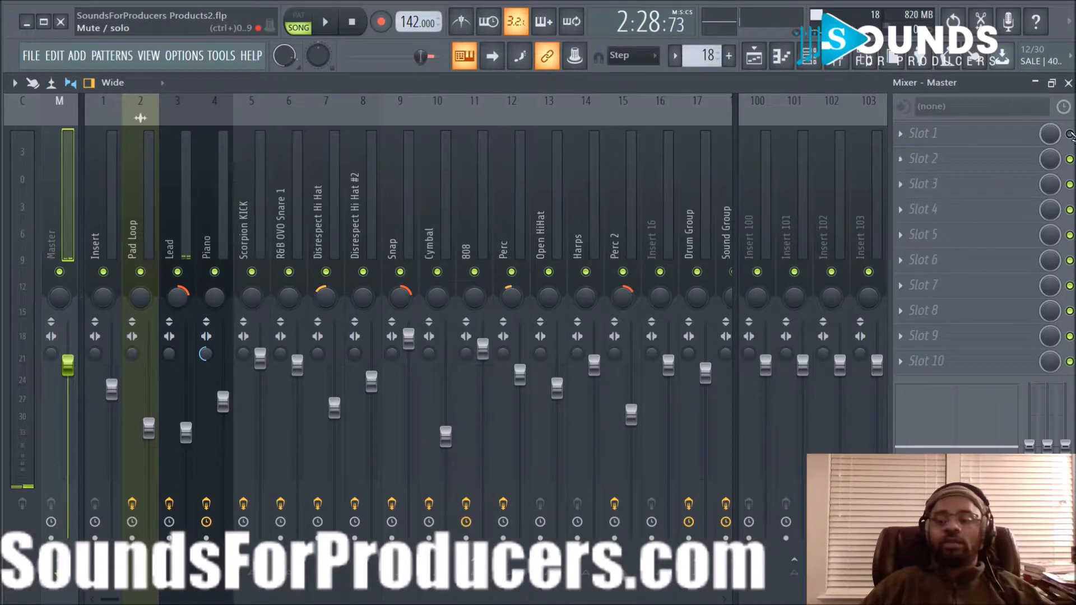
Step: Insert iZotope Ozone 7 on the Master track, dismiss its preset manager, close the plugin, and move it to slot 2
{"action": "left_click", "coordinate": [899, 133]}
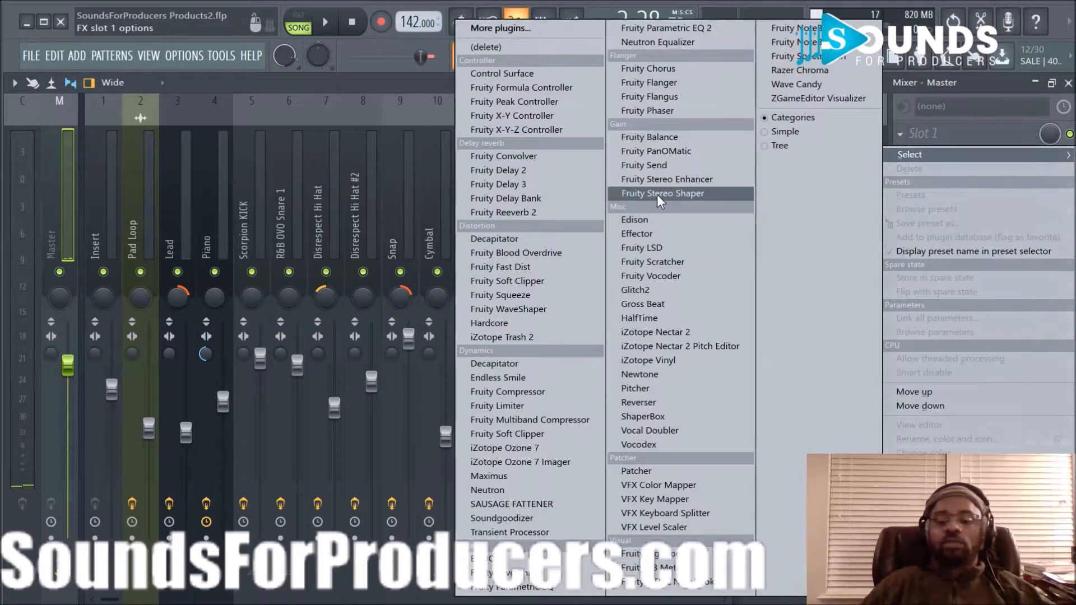
{"action": "left_click", "coordinate": [540, 449]}
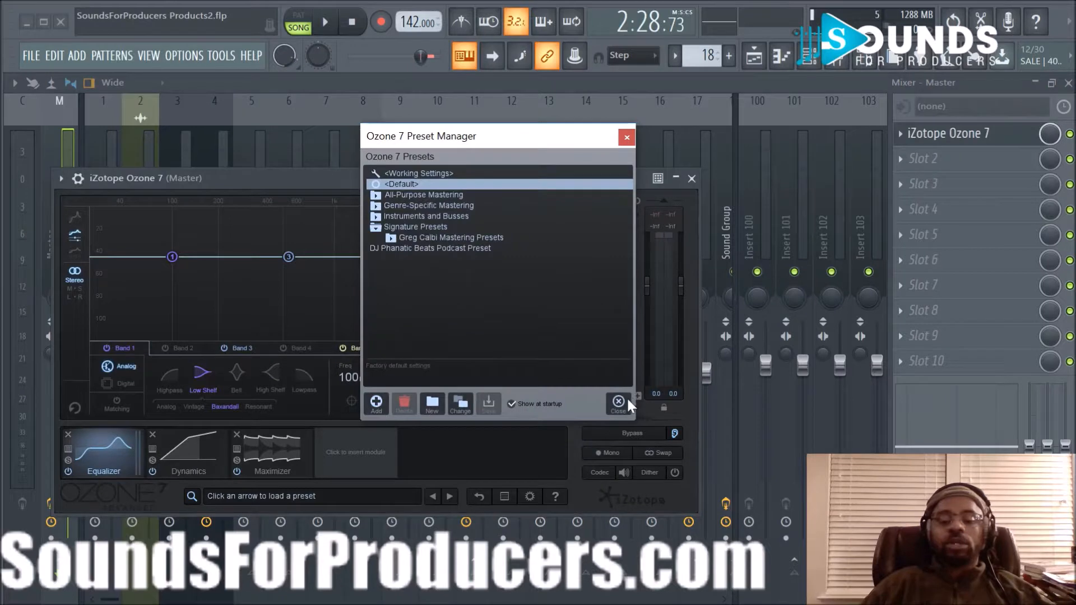
{"action": "left_click", "coordinate": [627, 398]}
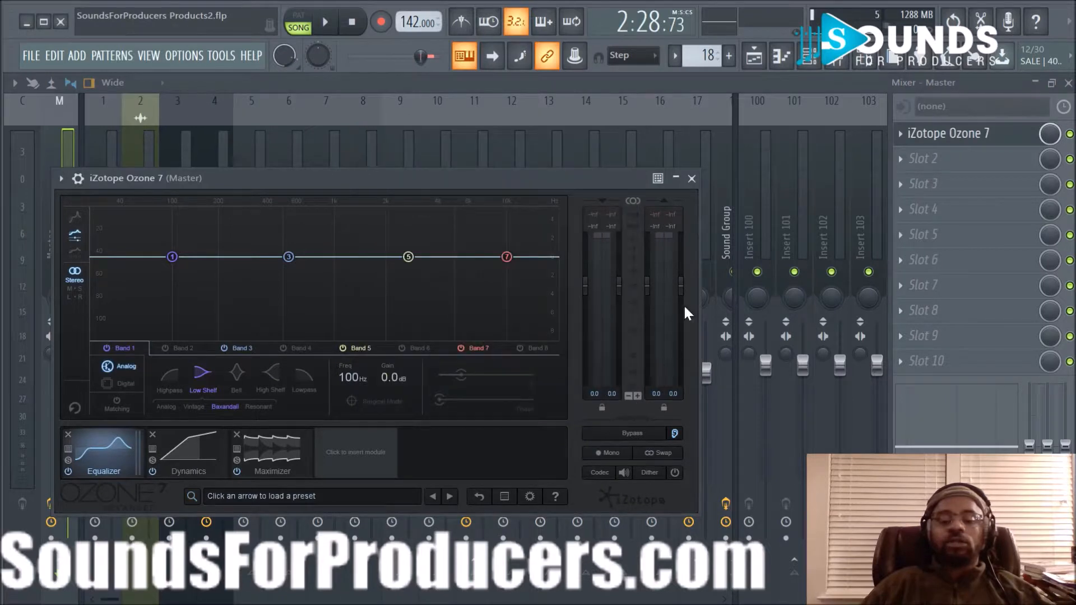
{"action": "left_click", "coordinate": [691, 179]}
{"action": "scroll", "coordinate": [931, 140], "scroll_direction": "down", "scroll_amount": 1}
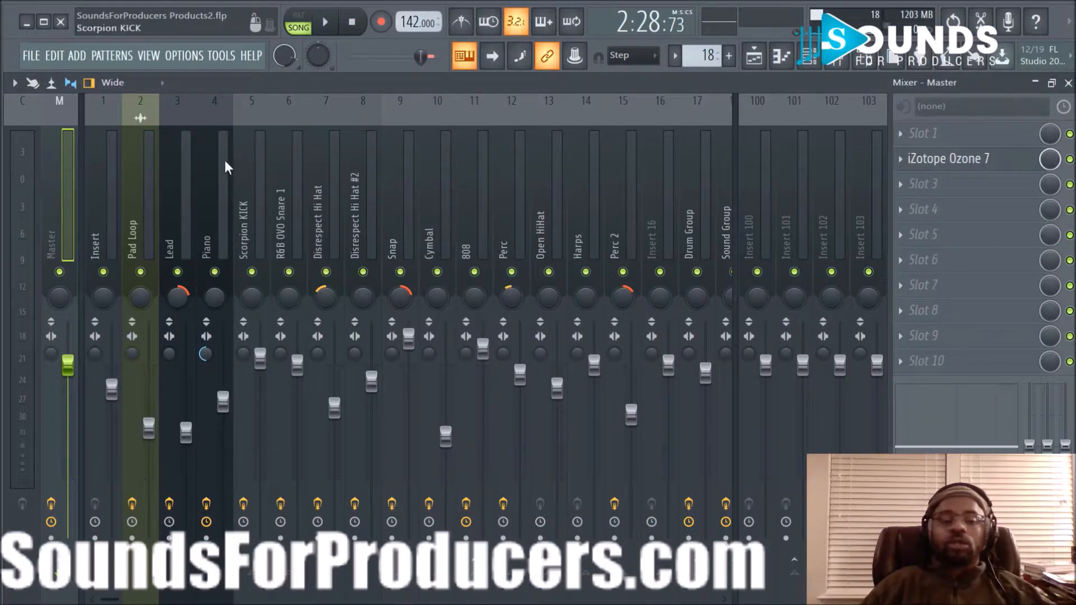
Step: With Ozone 7 bypassed, insert Neutron in the Master track's first slot, dismiss its preset manager, and audition the mix
{"action": "left_click", "coordinate": [905, 147]}
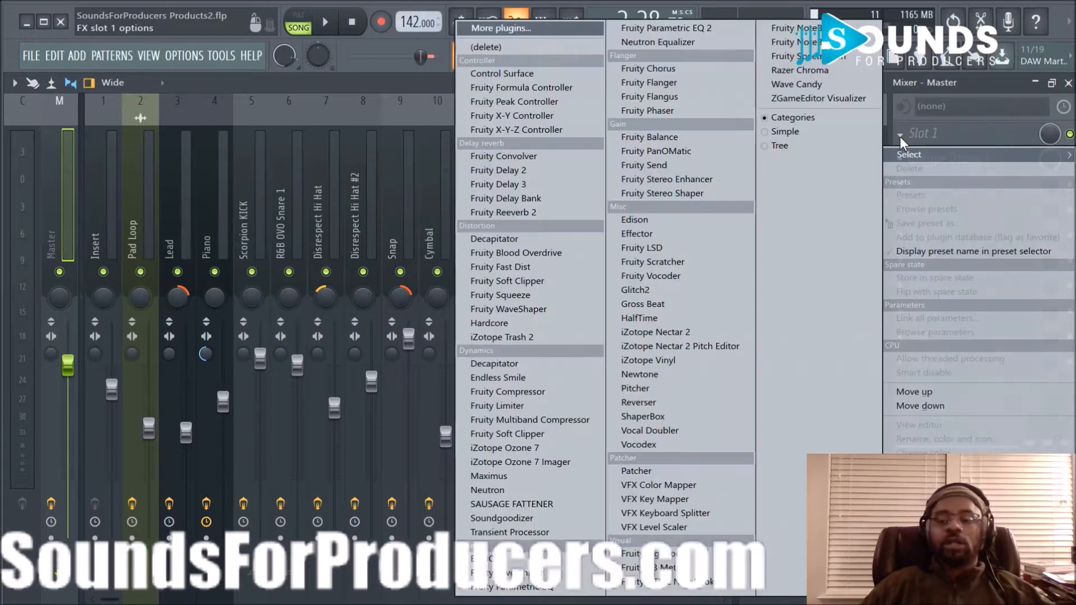
{"action": "left_click", "coordinate": [551, 490]}
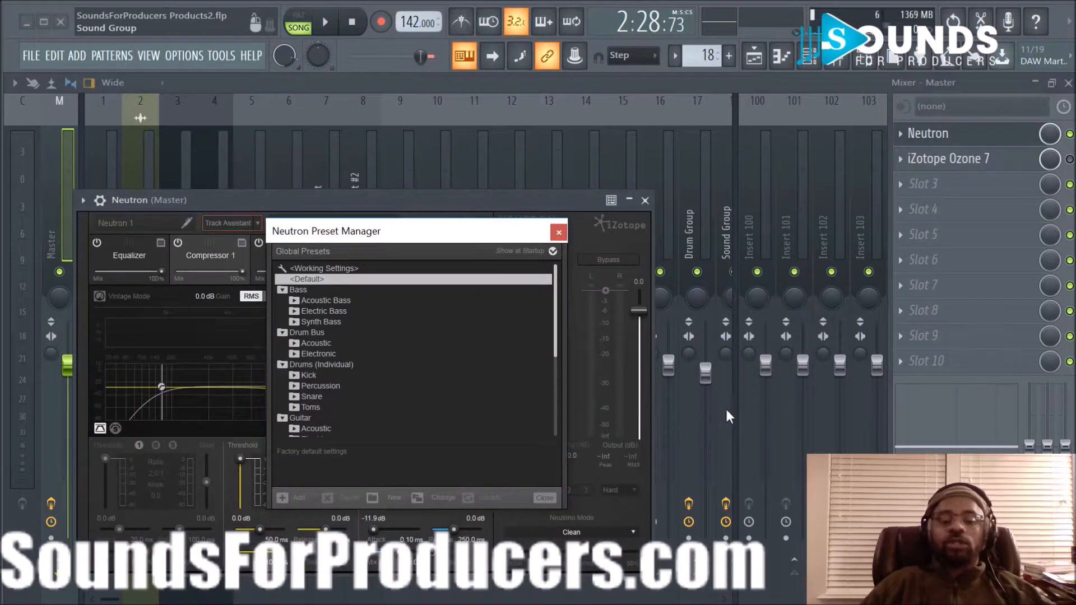
{"action": "key", "text": "space"}
{"action": "left_click", "coordinate": [544, 498]}
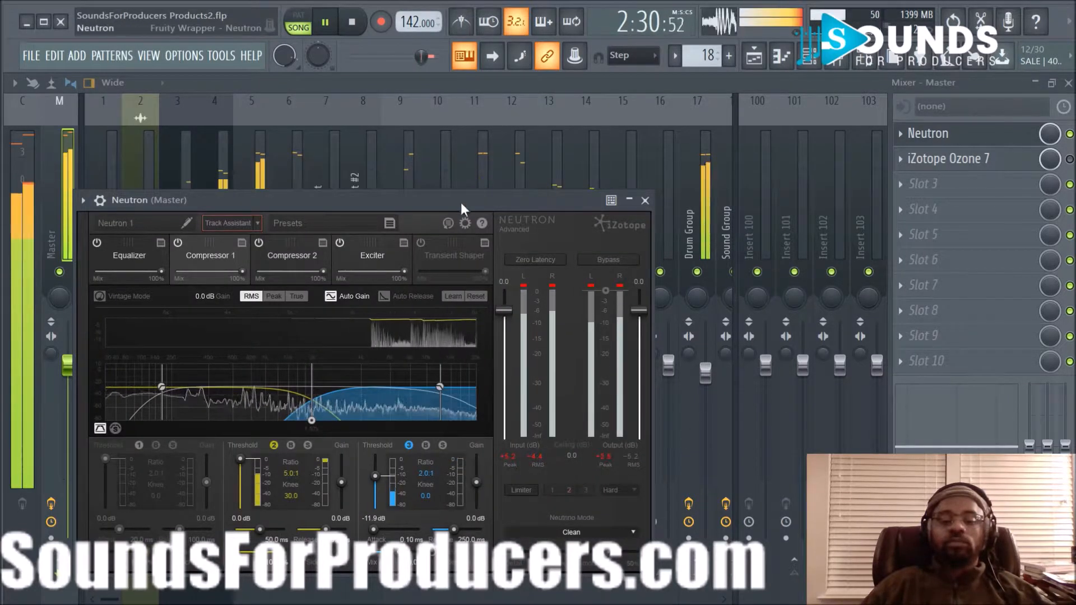
{"action": "left_click_drag", "start_coordinate": [461, 203], "coordinate": [530, 194]}
{"action": "key", "text": "space"}
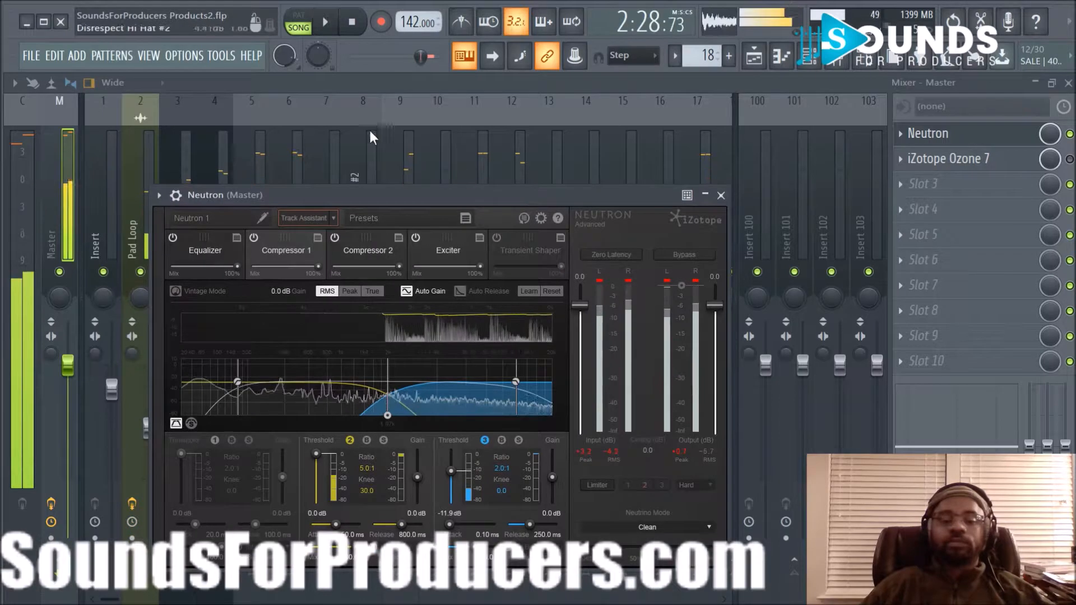
Step: Raise the audio buffer length to 4160 samples and test playback through Neutron
{"action": "left_click", "coordinate": [183, 56]}
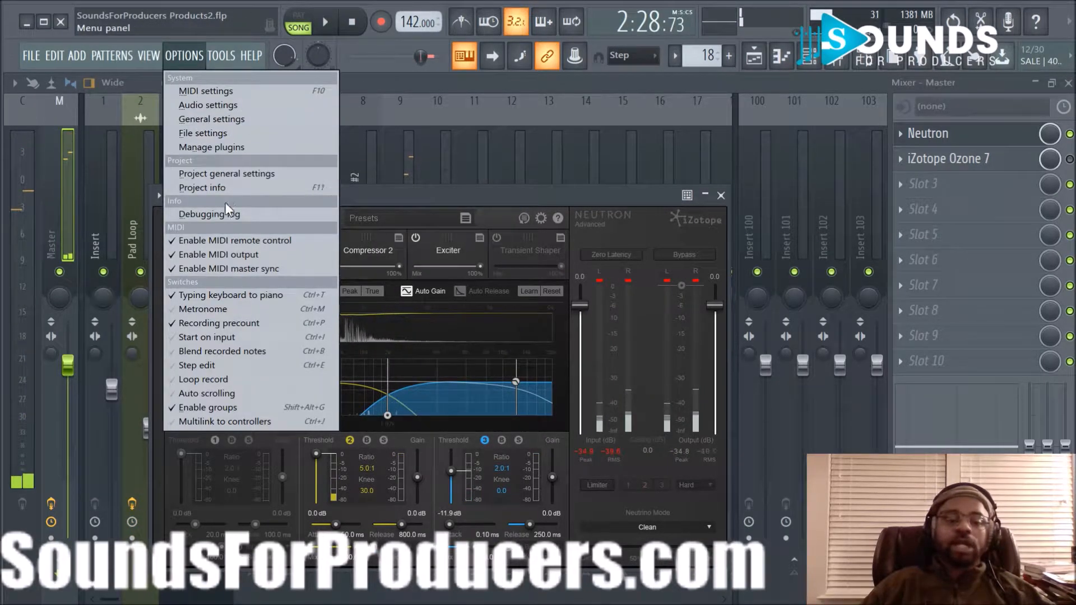
{"action": "left_click", "coordinate": [213, 109]}
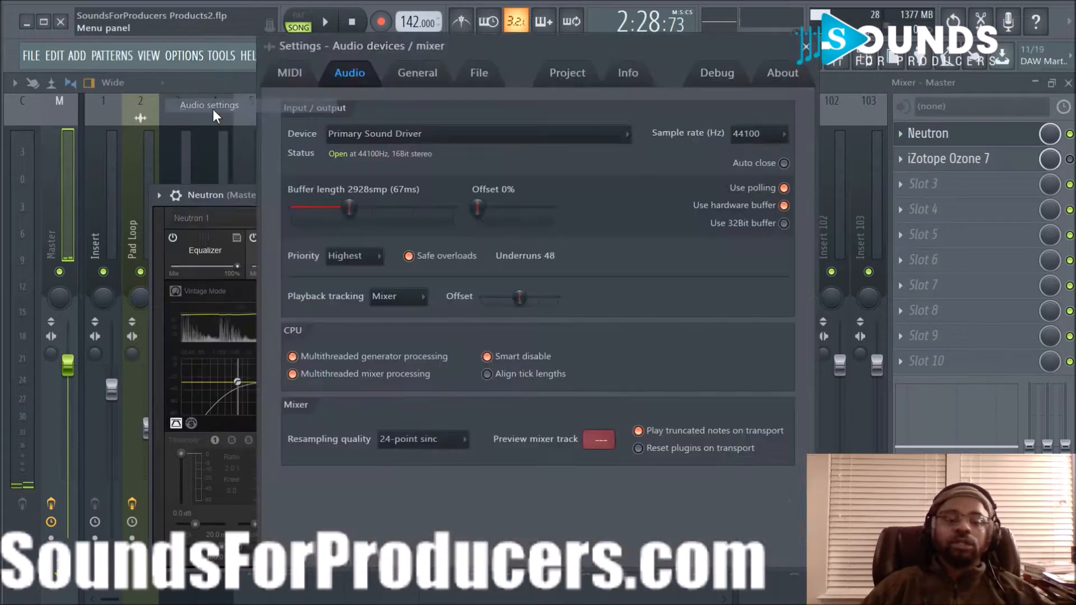
{"action": "left_click_drag", "start_coordinate": [349, 207], "coordinate": [374, 209]}
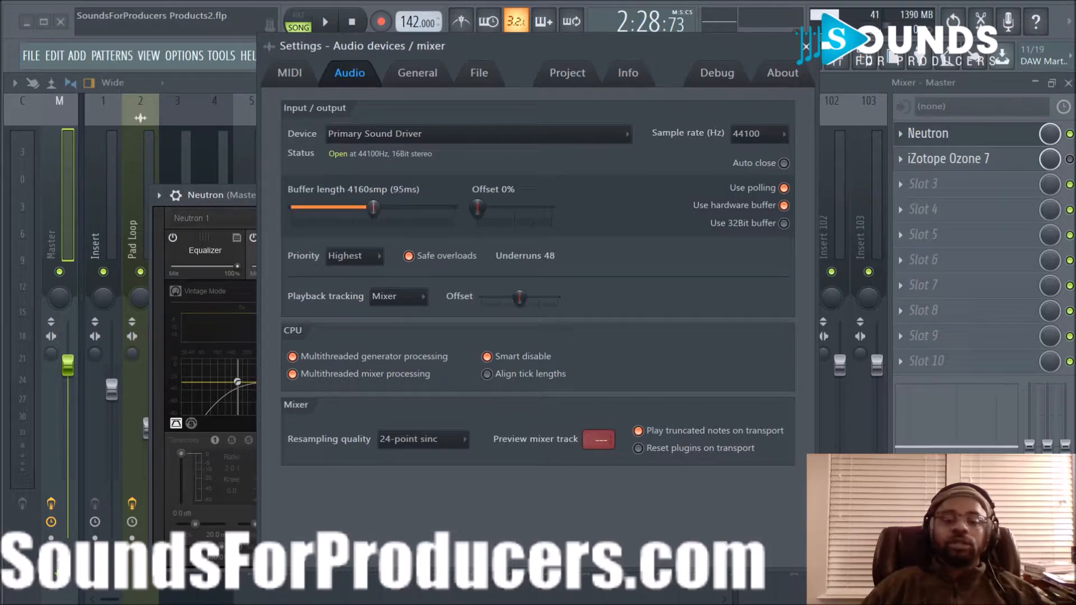
{"action": "left_click", "coordinate": [805, 46]}
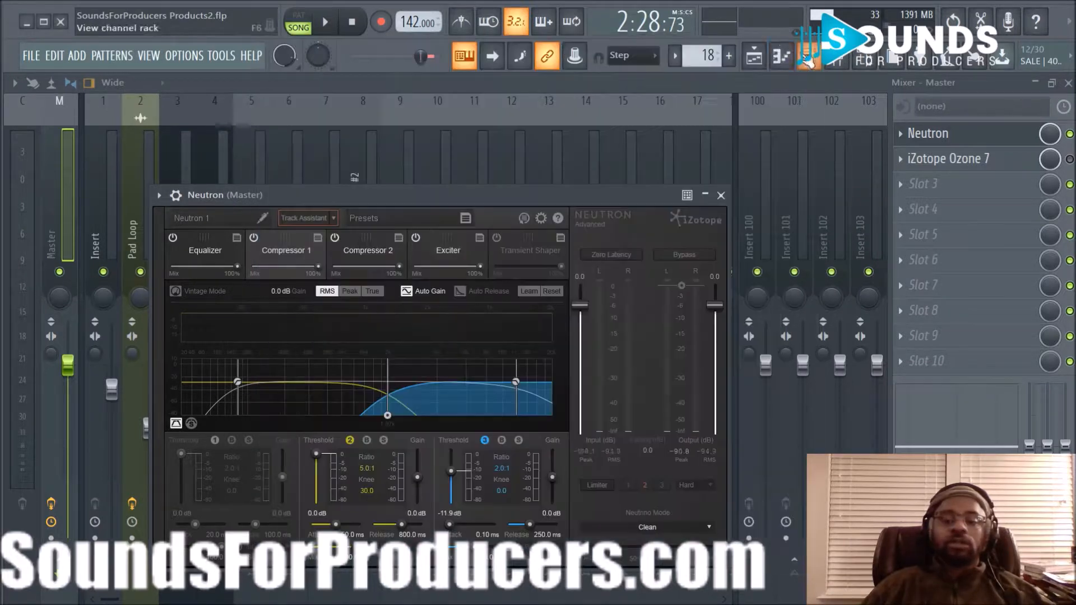
{"action": "key", "text": "space"}
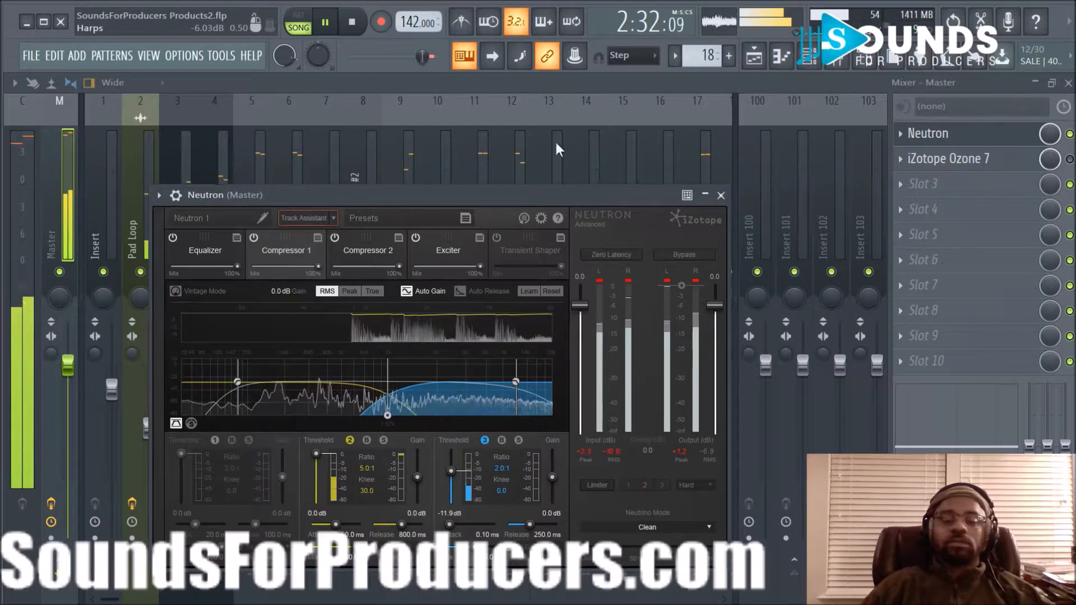
{"action": "key", "text": "space"}
Step: Set the audio buffer length to 5296 samples and its offset to 20%, and test playback
{"action": "left_click", "coordinate": [184, 55]}
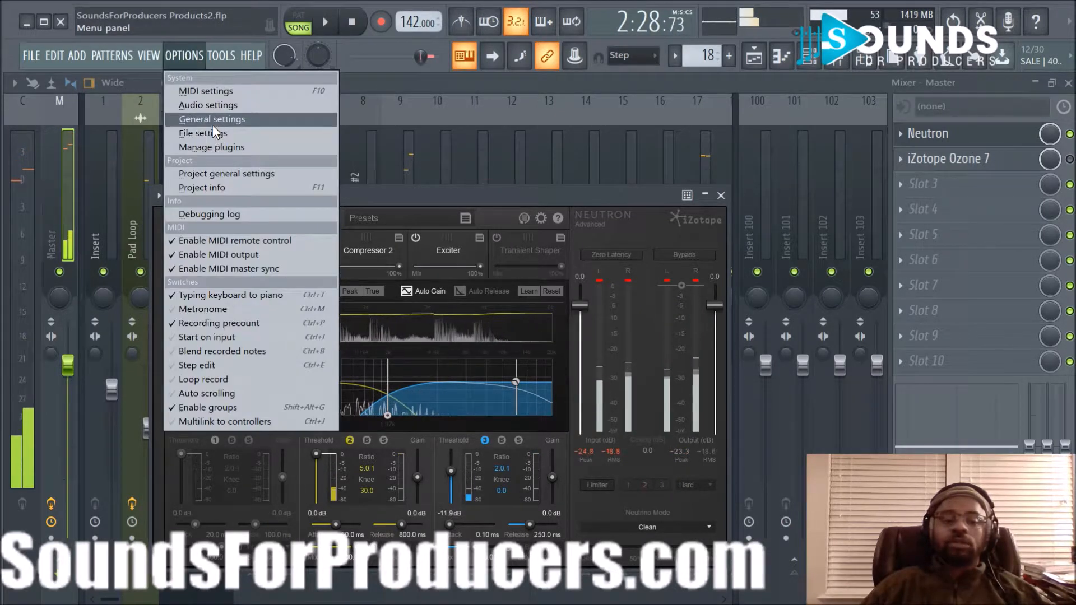
{"action": "left_click", "coordinate": [213, 105]}
{"action": "left_click_drag", "start_coordinate": [373, 208], "coordinate": [401, 217]}
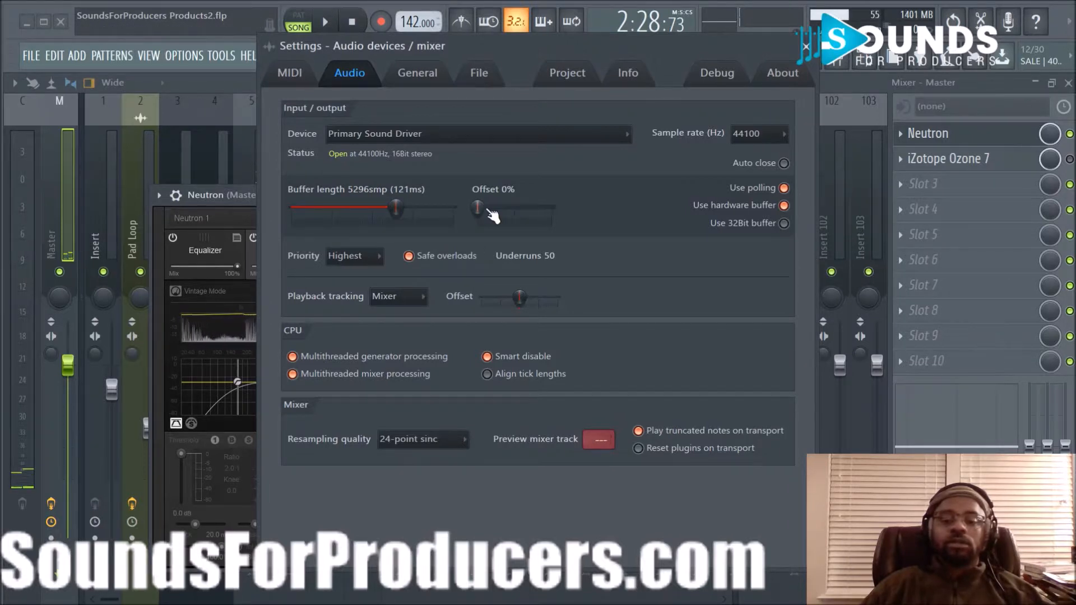
{"action": "left_click", "coordinate": [806, 46]}
{"action": "key", "text": "space"}
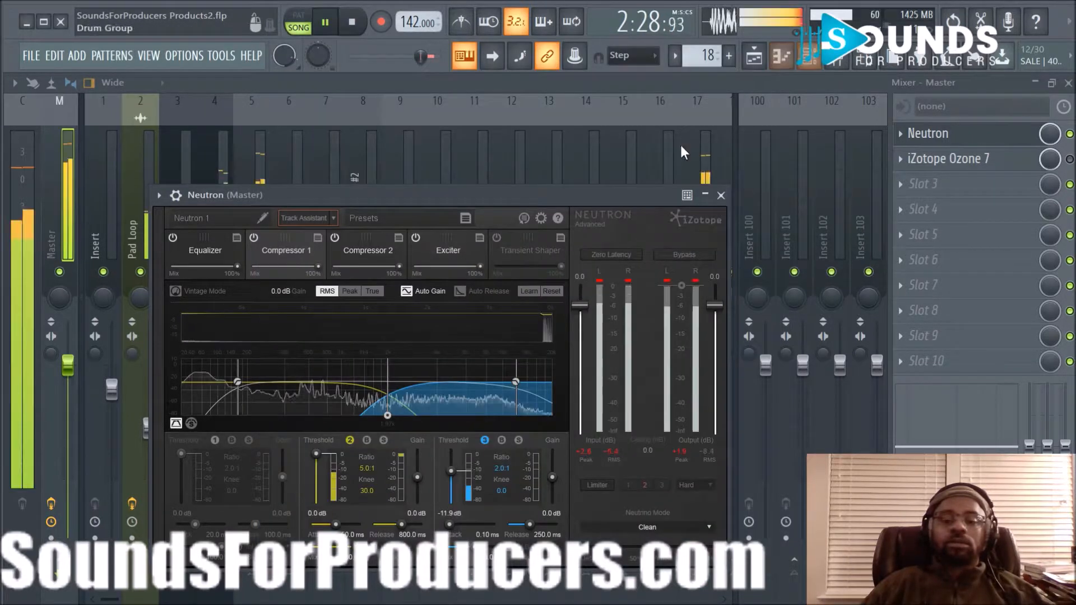
{"action": "key", "text": "space"}
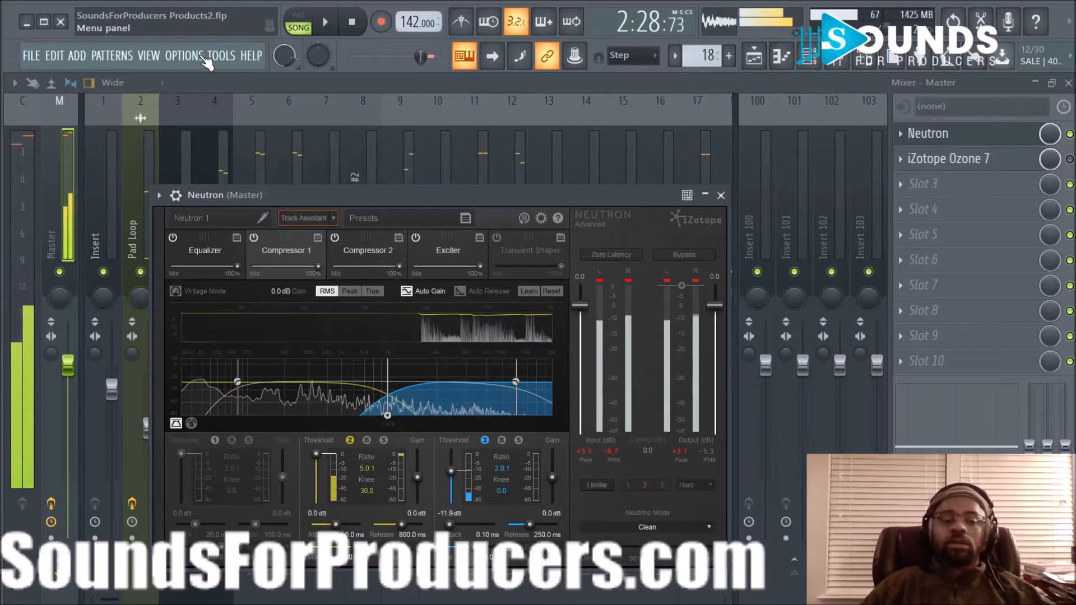
Step: Check the audio device's buffer and underrun settings, close them, and test playback of the song
{"action": "left_click", "coordinate": [184, 56]}
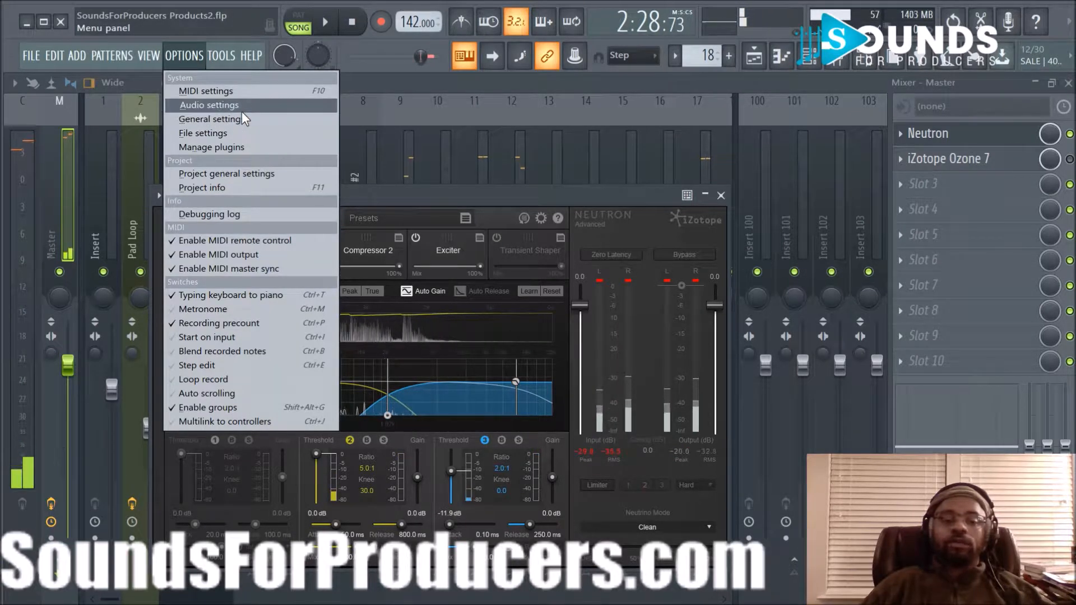
{"action": "left_click", "coordinate": [241, 111]}
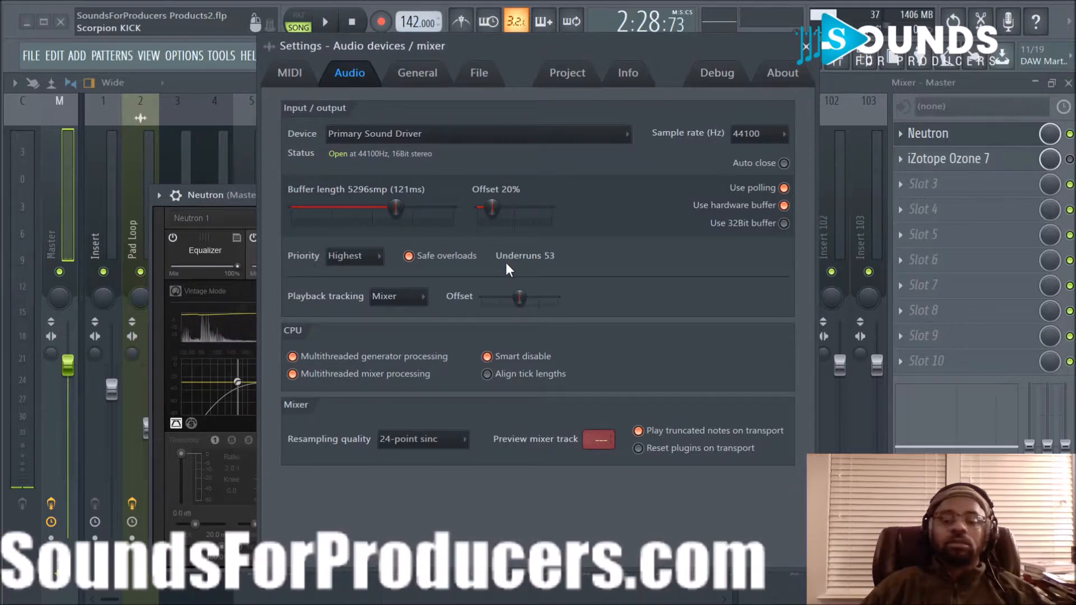
{"action": "left_click", "coordinate": [805, 47]}
{"action": "key", "text": "space"}
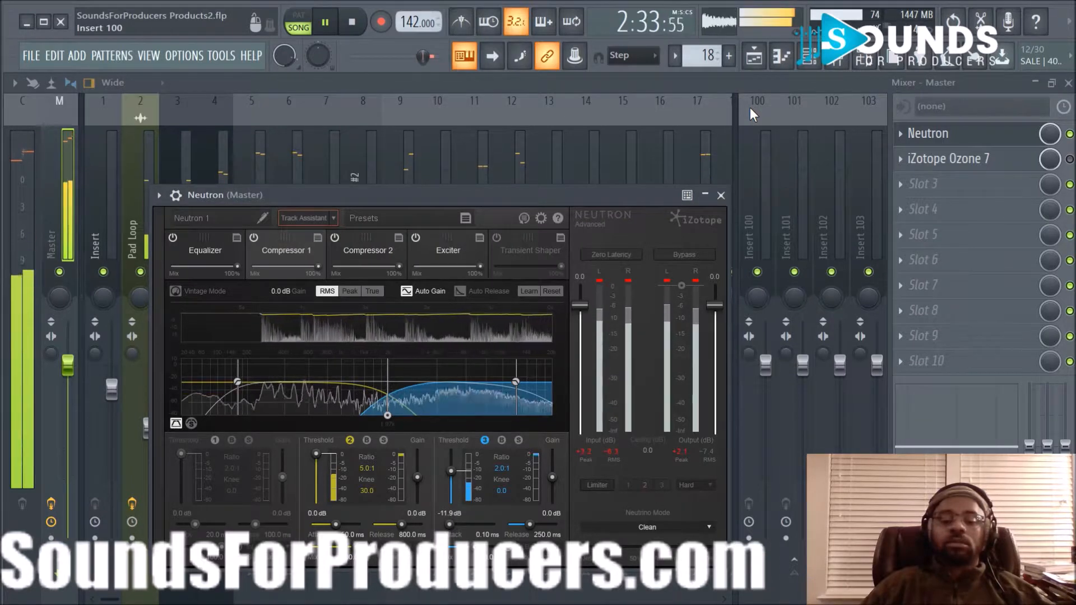
{"action": "key", "text": "space"}
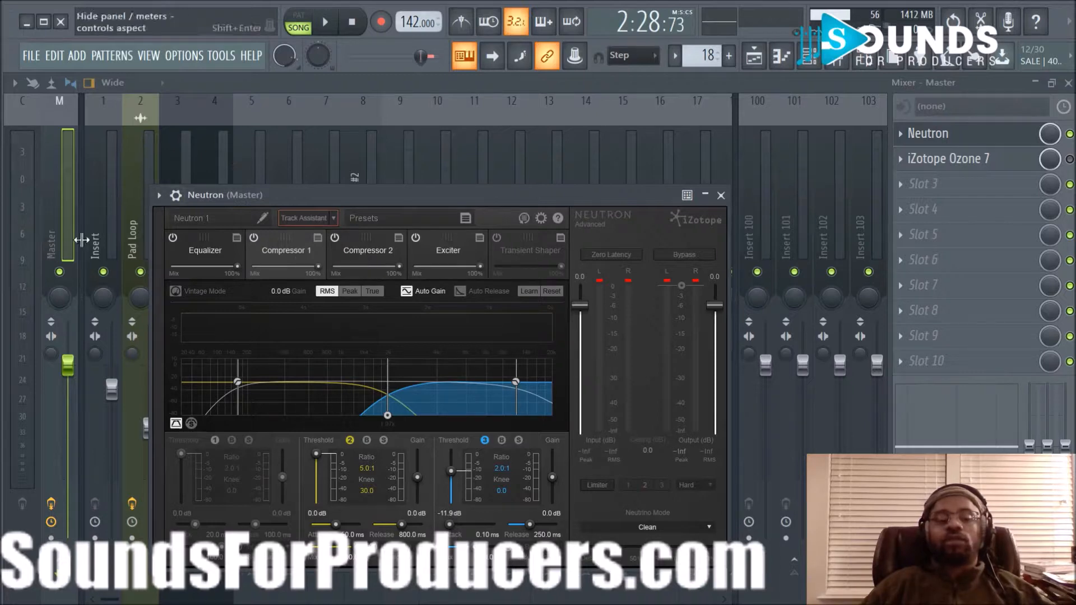
Step: Move the Neutron window clear of the track faders and run its Track Assistant on the Master track while the song plays
{"action": "left_click_drag", "start_coordinate": [437, 194], "coordinate": [493, 161]}
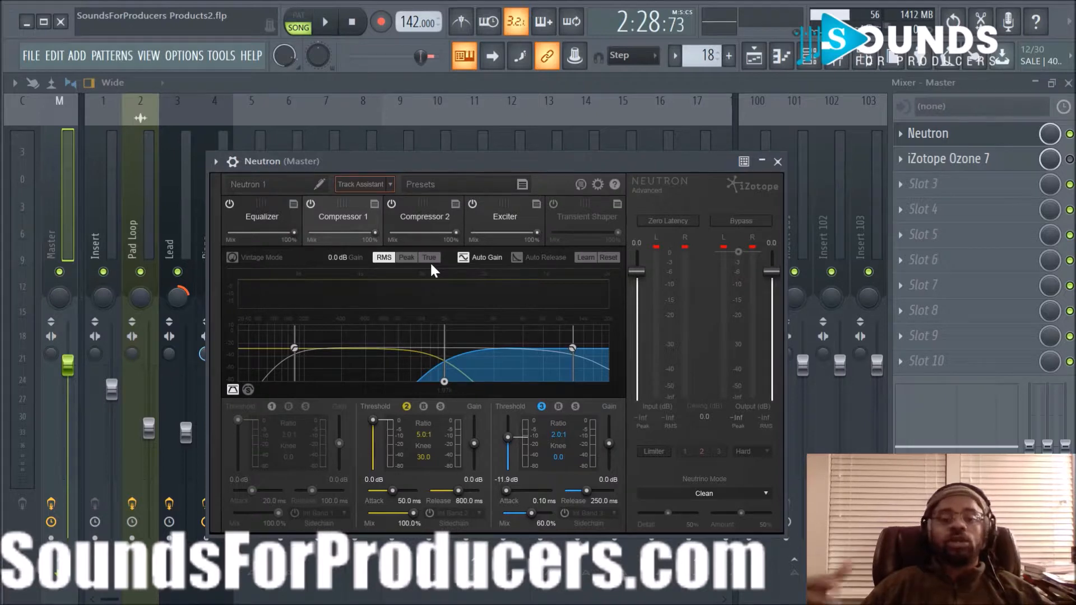
{"action": "key", "text": "space"}
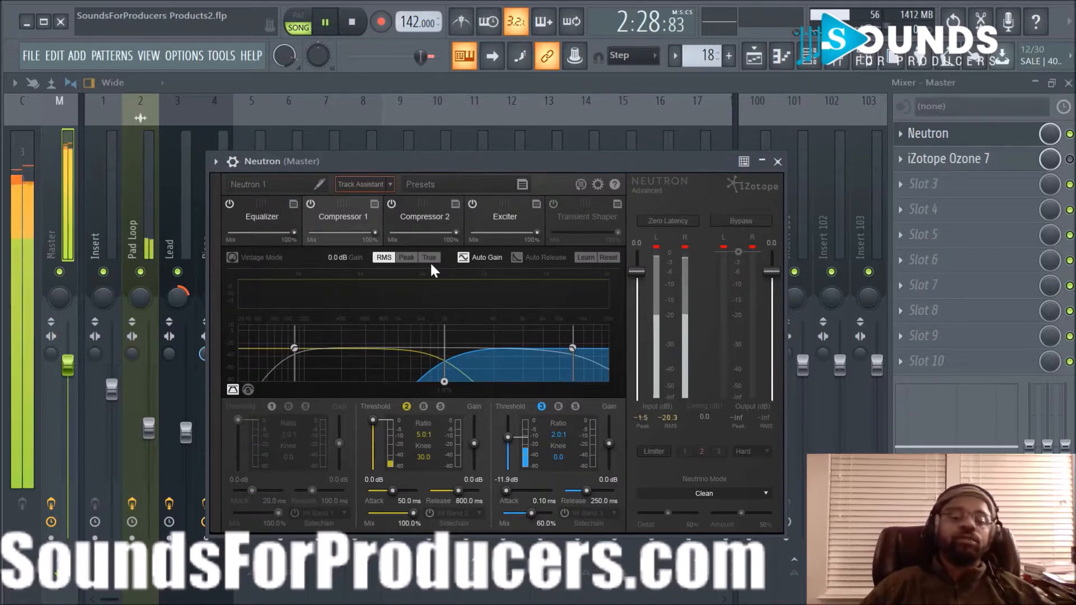
{"action": "left_click", "coordinate": [364, 185]}
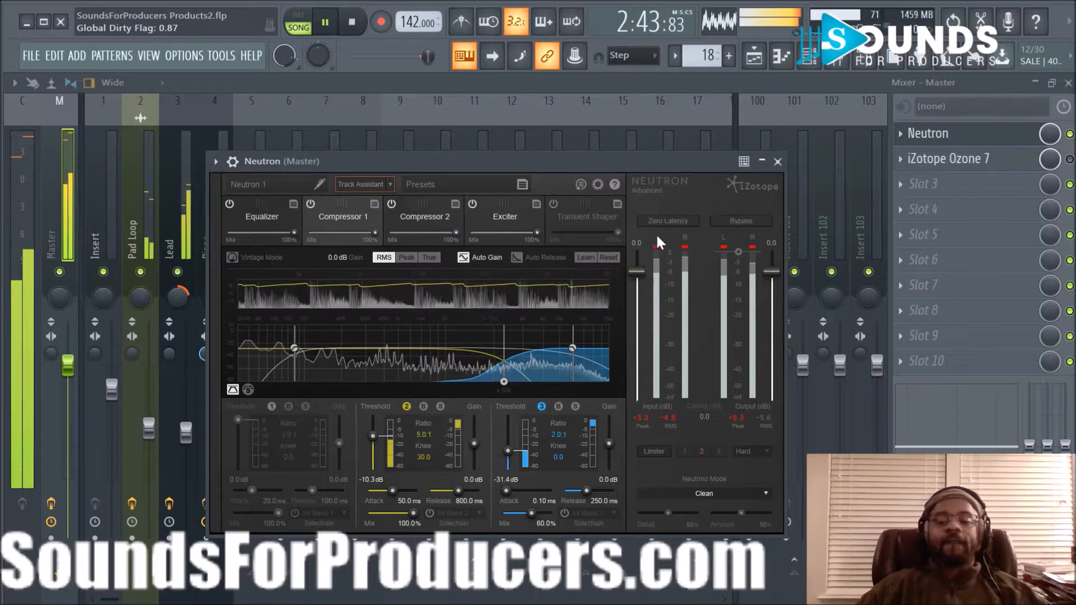
{"action": "key", "text": "space"}
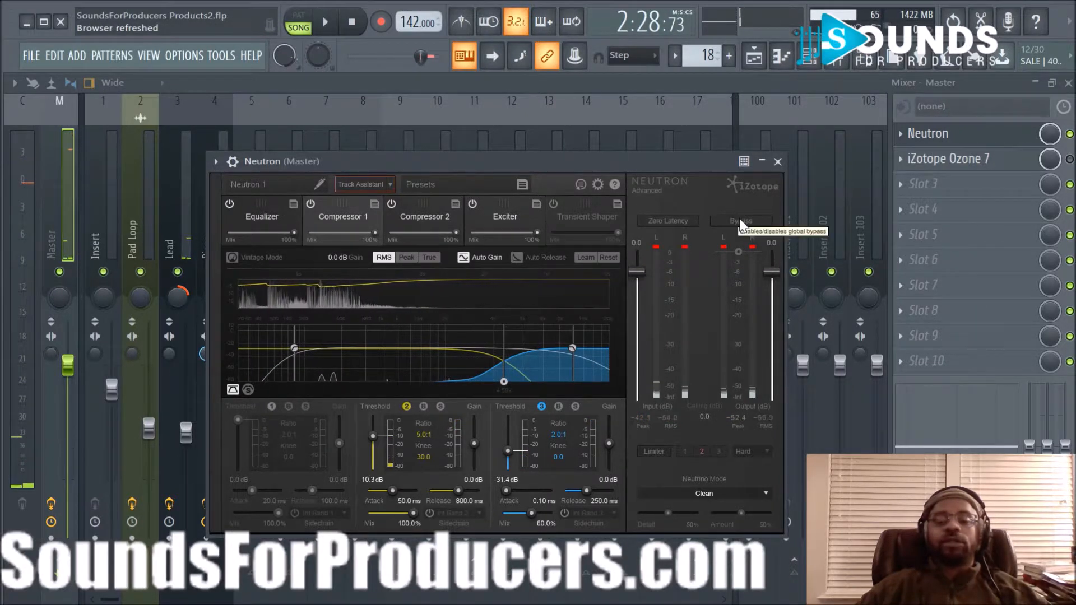
Step: Compare the playing mix with Neutron globally bypassed and with it active
{"action": "key", "text": "space"}
{"action": "left_click", "coordinate": [740, 222]}
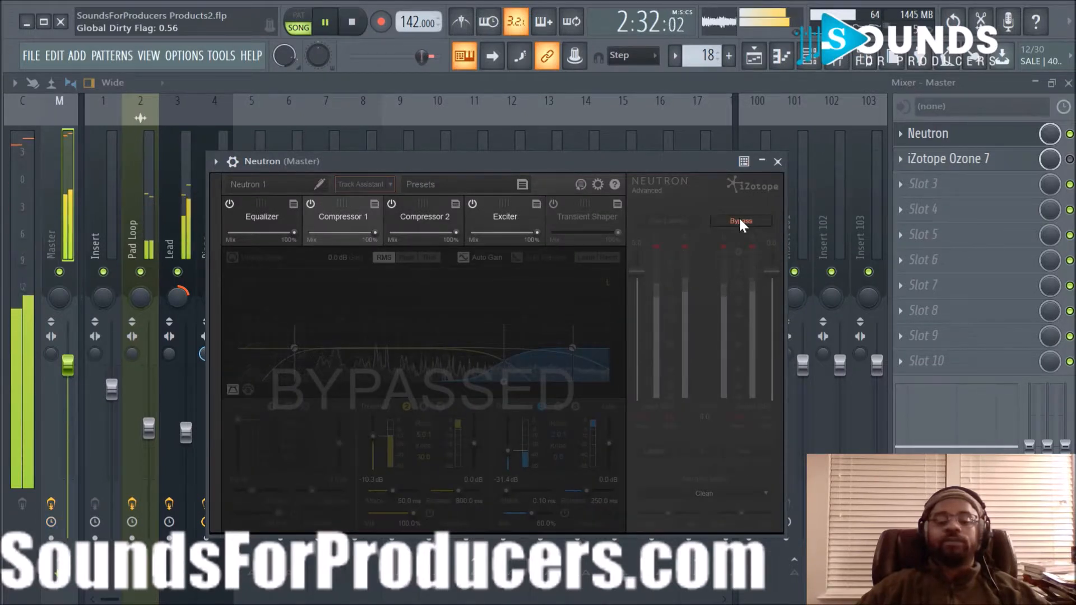
{"action": "left_click", "coordinate": [740, 222]}
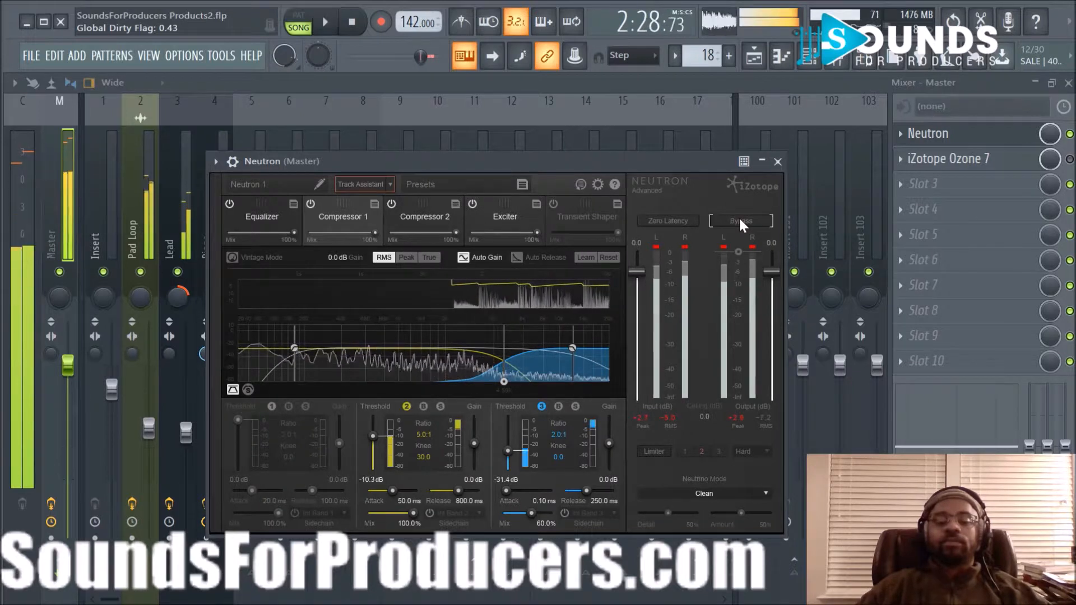
{"action": "key", "text": "space"}
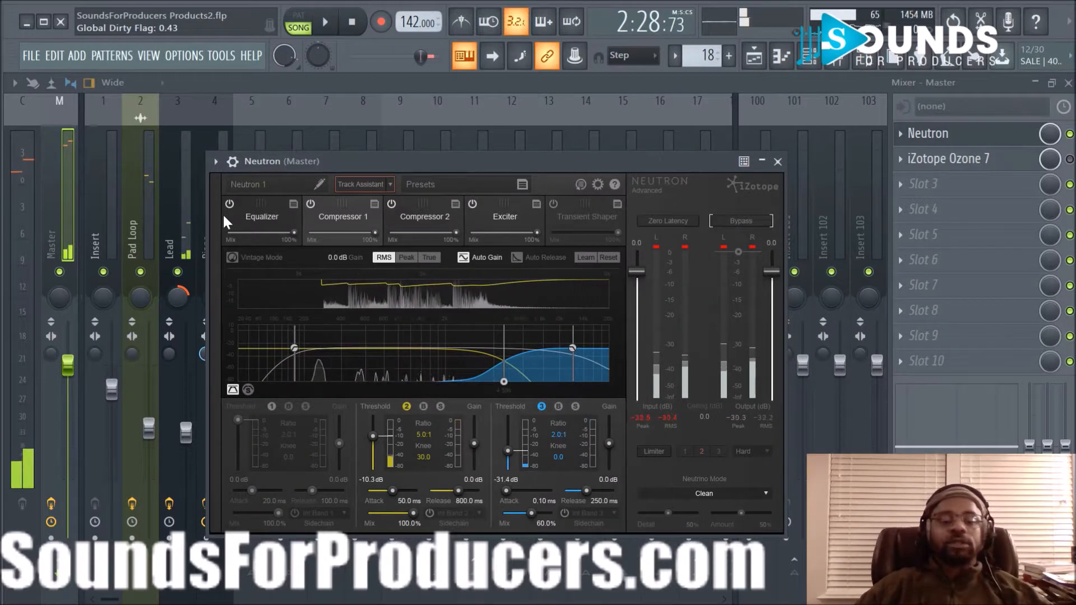
Step: In Neutron's Equalizer, disable the low-cut band and set band 3 to -2.3 dB at 922 Hz while the song plays
{"action": "left_click", "coordinate": [264, 217]}
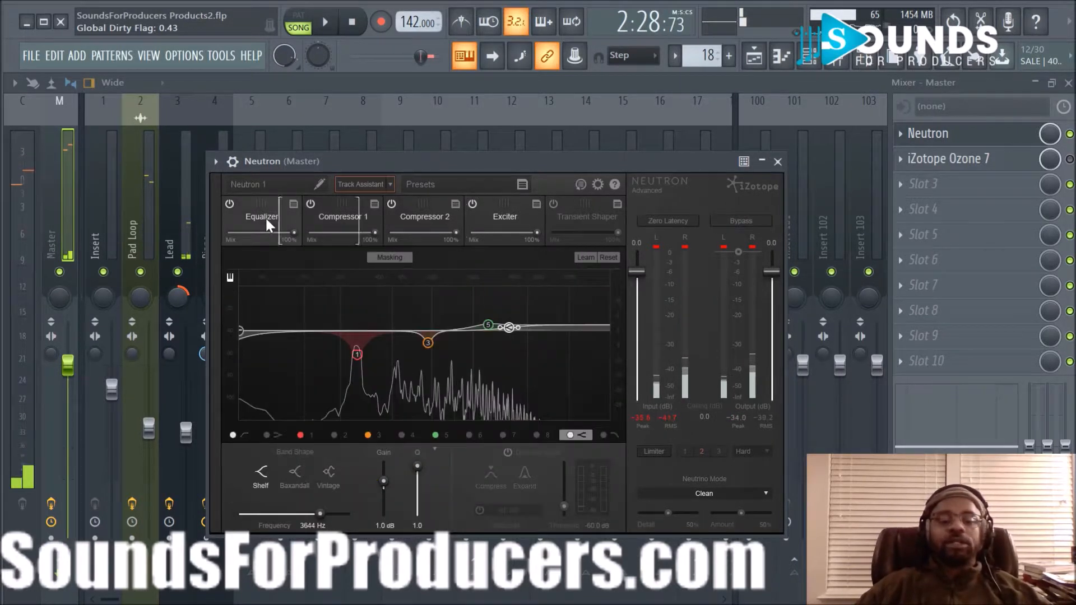
{"action": "left_click", "coordinate": [232, 436]}
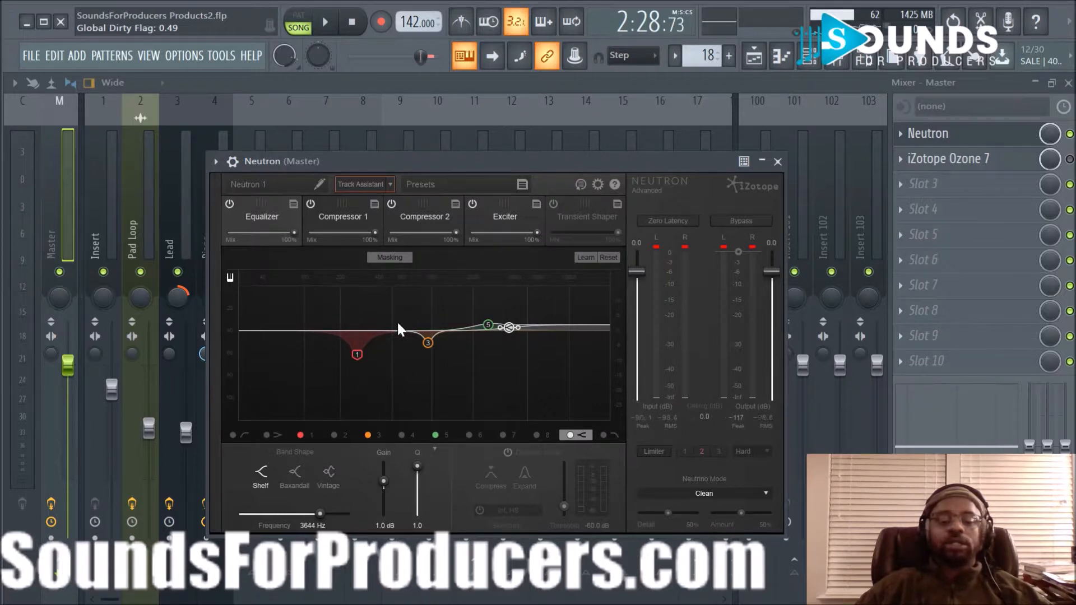
{"action": "key", "text": "space"}
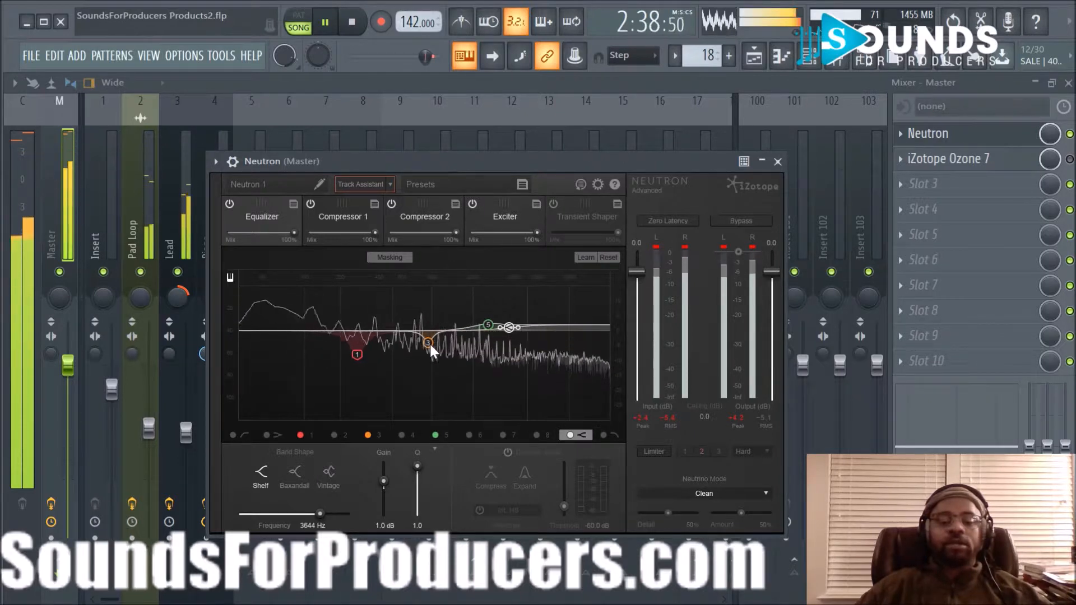
{"action": "left_click_drag", "start_coordinate": [430, 342], "coordinate": [429, 339]}
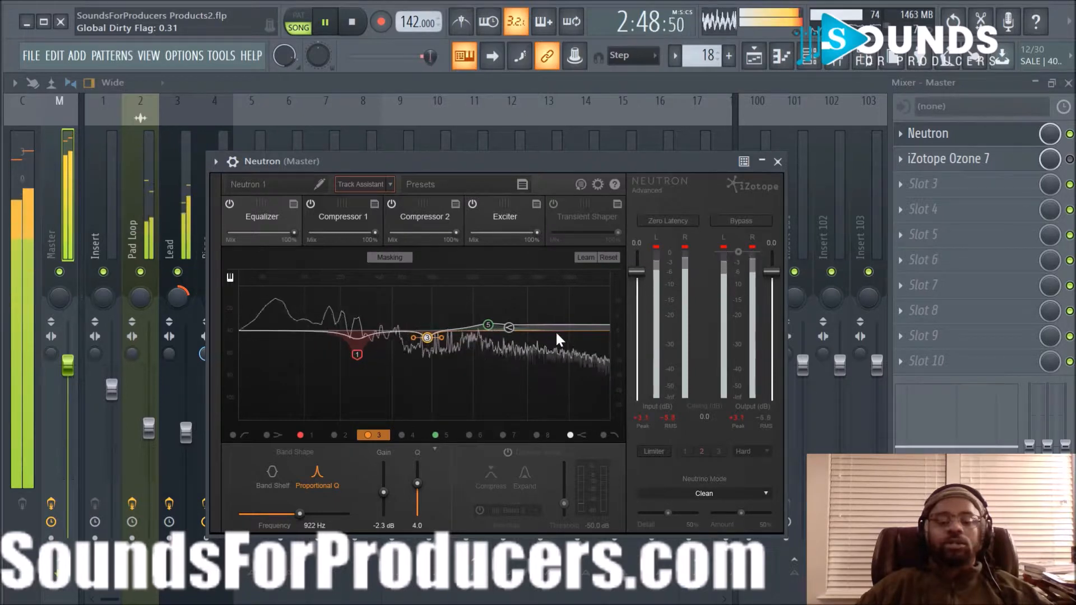
Step: In Neutron's Compressor 1, set the band 2 threshold to -1.8 dB and the band 3 threshold to -21.7 dB, checking against playback
{"action": "left_click", "coordinate": [349, 220]}
{"action": "key", "text": "space"}
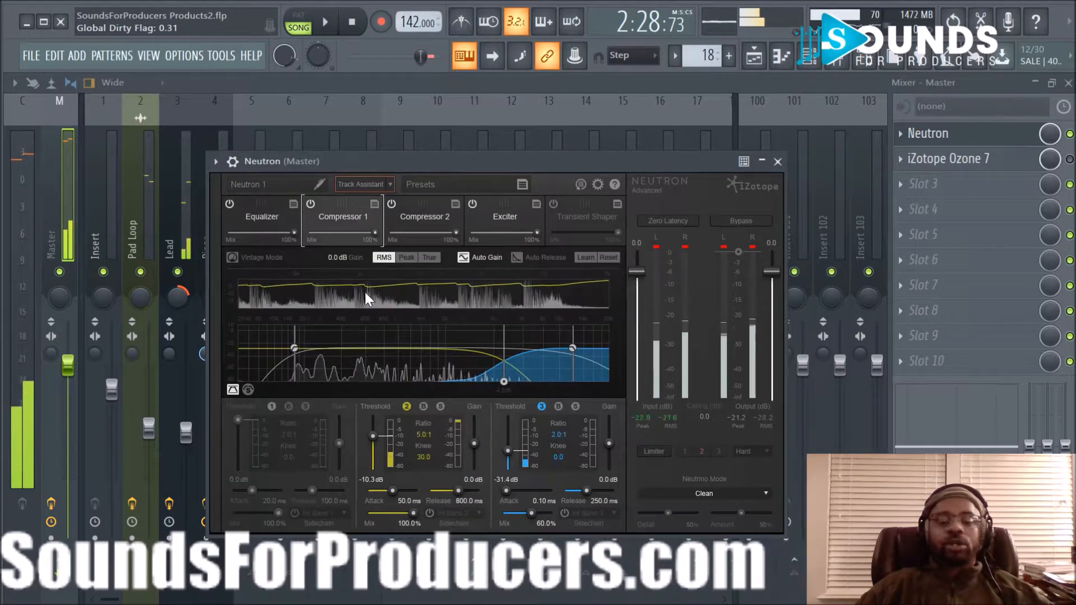
{"action": "key", "text": "space"}
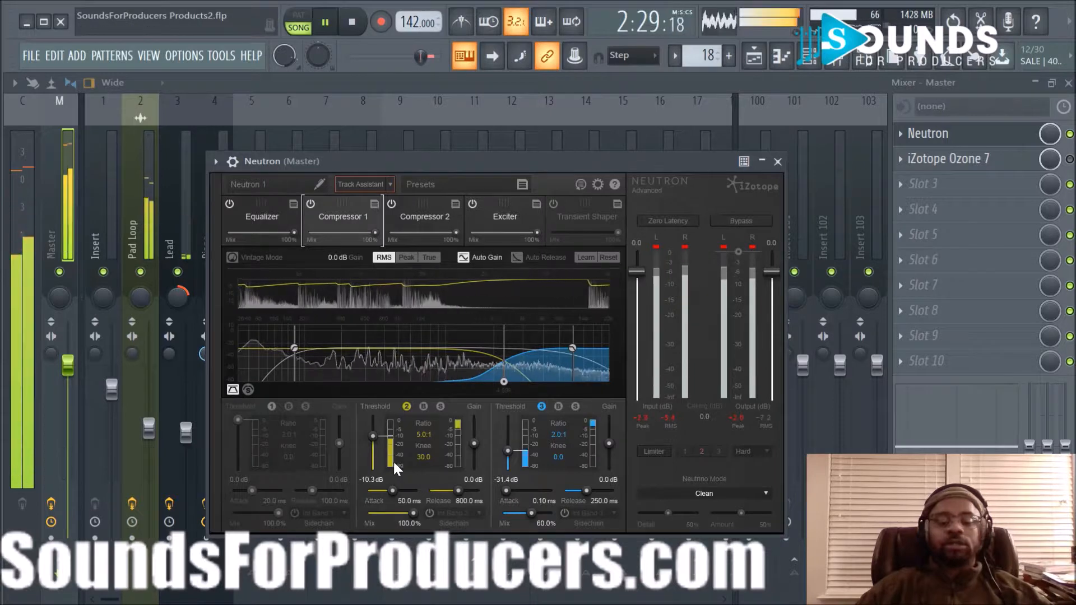
{"action": "key", "text": "space"}
{"action": "left_click_drag", "start_coordinate": [375, 438], "coordinate": [375, 424]}
{"action": "key", "text": "space"}
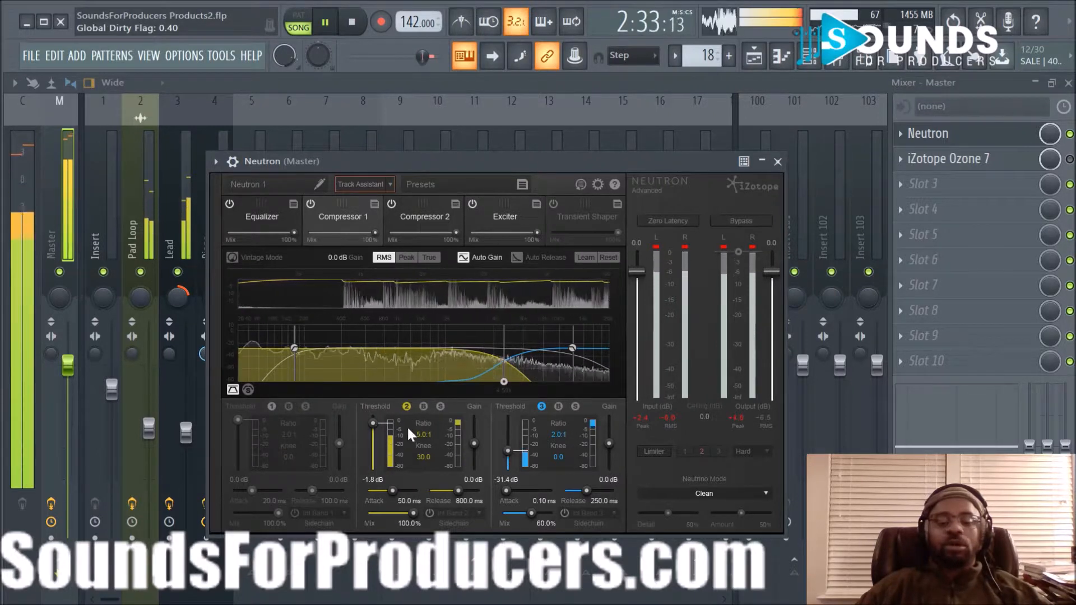
{"action": "left_click_drag", "start_coordinate": [508, 449], "coordinate": [506, 442]}
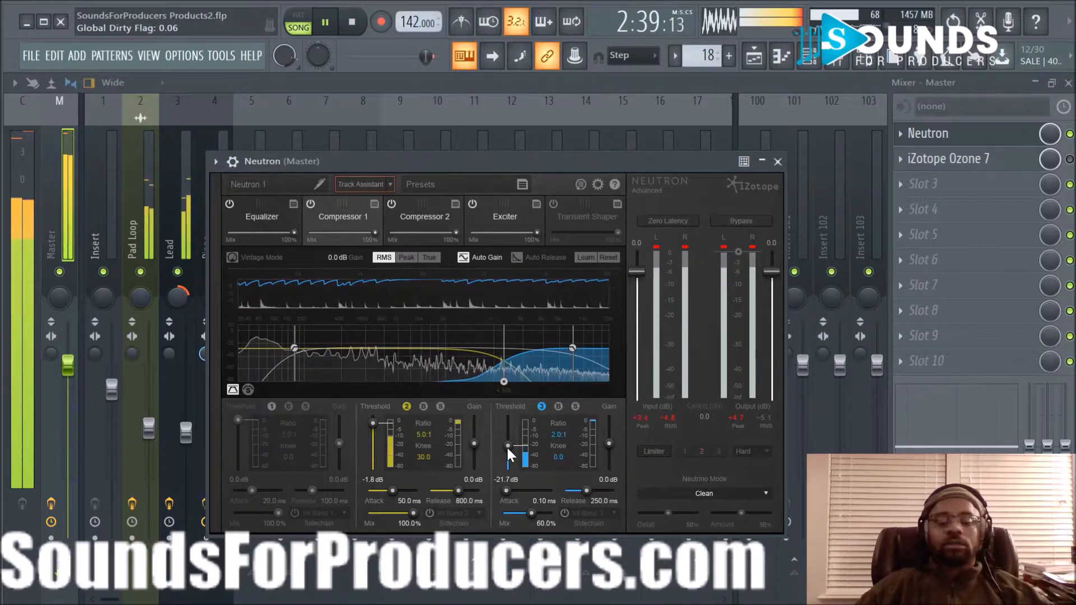
Step: Review Neutron's Compressor 2 and Exciter, compare the mix with the Exciter bypassed and active, and close the plugin
{"action": "left_click", "coordinate": [413, 222]}
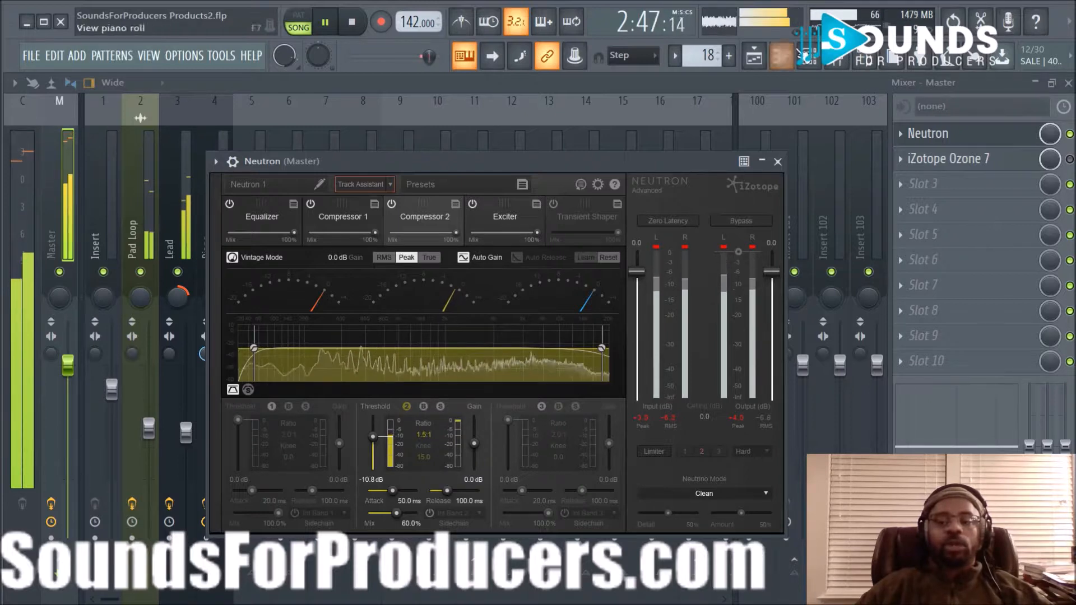
{"action": "left_click", "coordinate": [489, 217]}
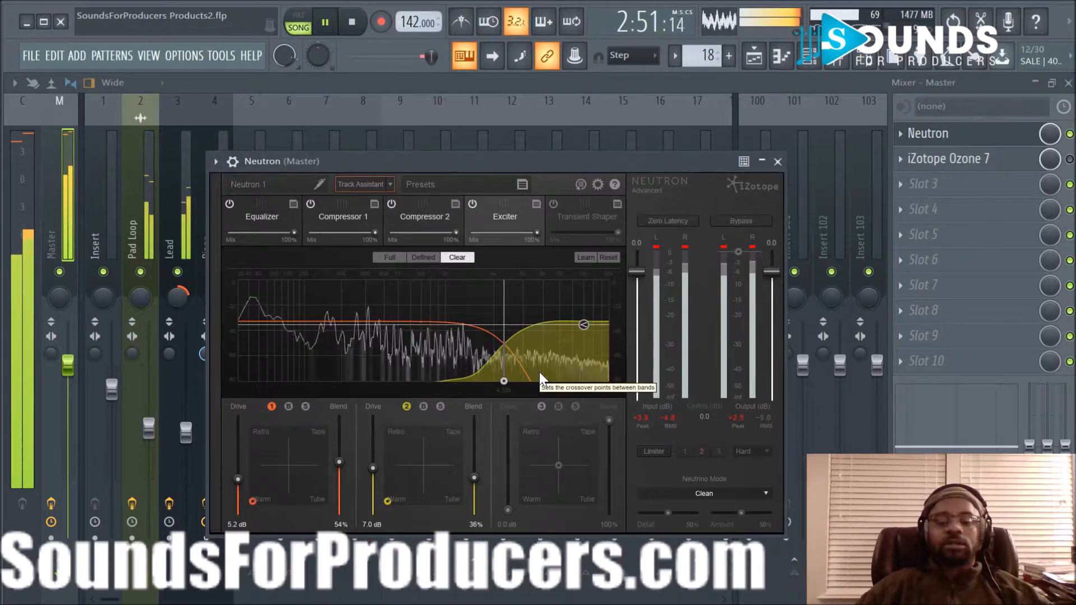
{"action": "left_click", "coordinate": [473, 204]}
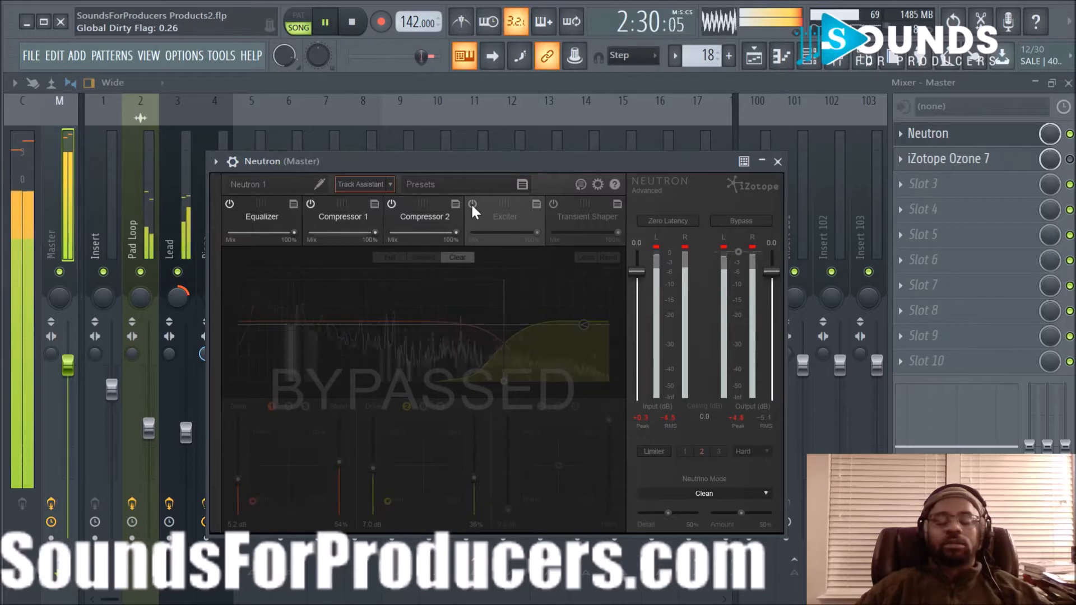
{"action": "left_click", "coordinate": [472, 204]}
{"action": "left_click", "coordinate": [472, 204]}
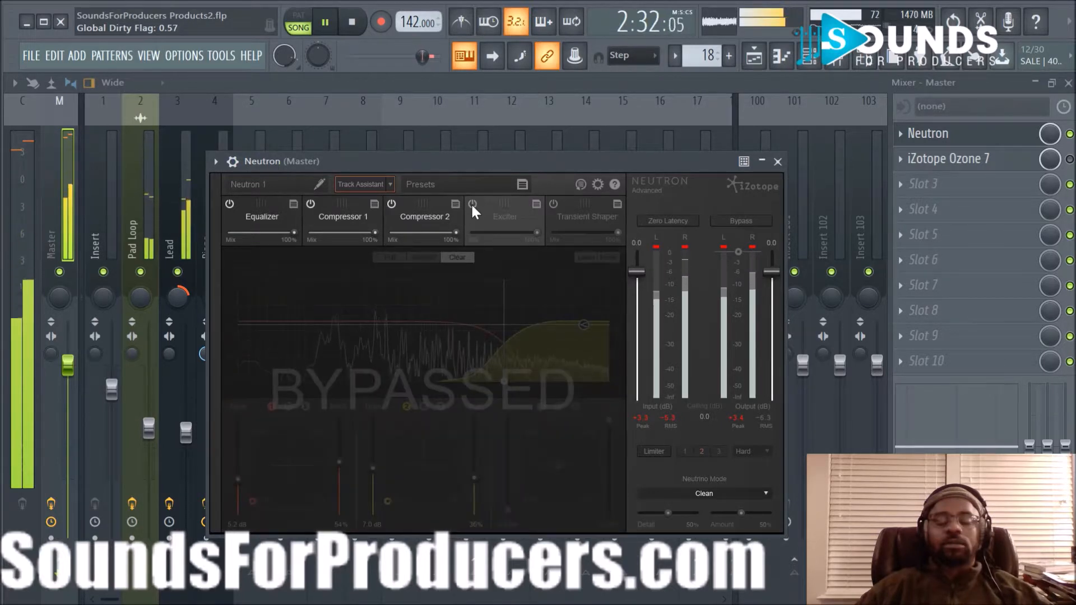
{"action": "left_click", "coordinate": [473, 205]}
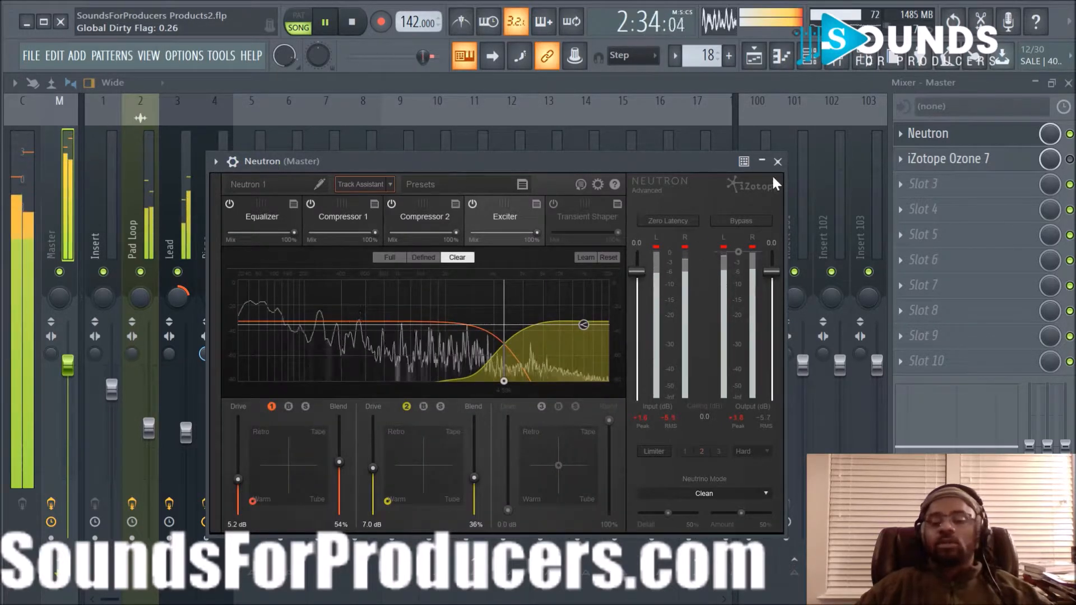
{"action": "left_click", "coordinate": [778, 162]}
{"action": "key", "text": "space"}
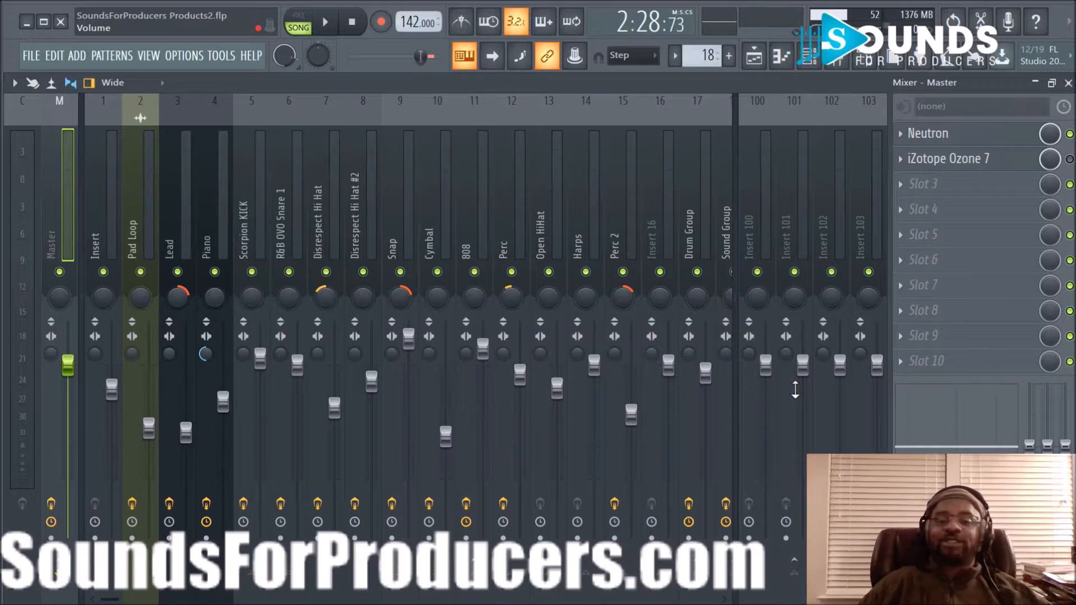
Step: Enable and open iZotope Ozone 7 on the Master track, dismiss its preset manager, and view its Dynamics and Equalizer modules
{"action": "key", "text": "space"}
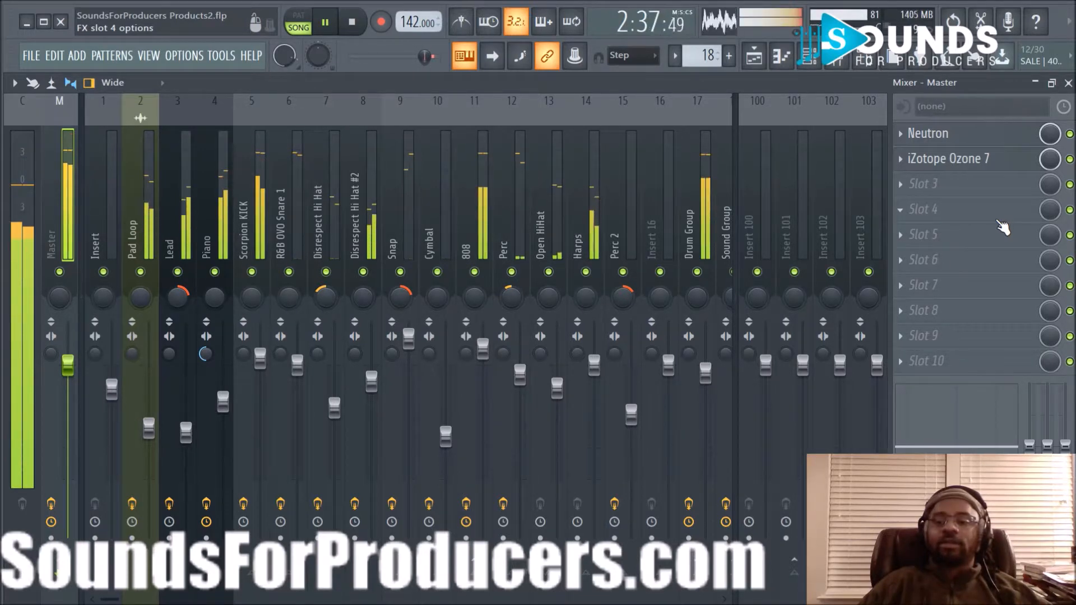
{"action": "key", "text": "space"}
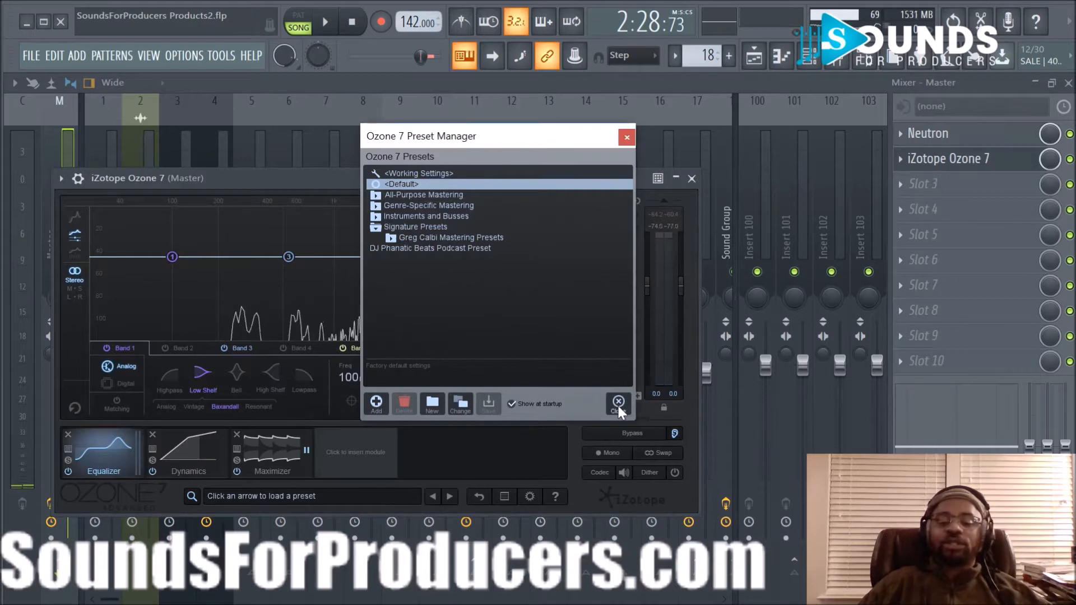
{"action": "left_click", "coordinate": [617, 404]}
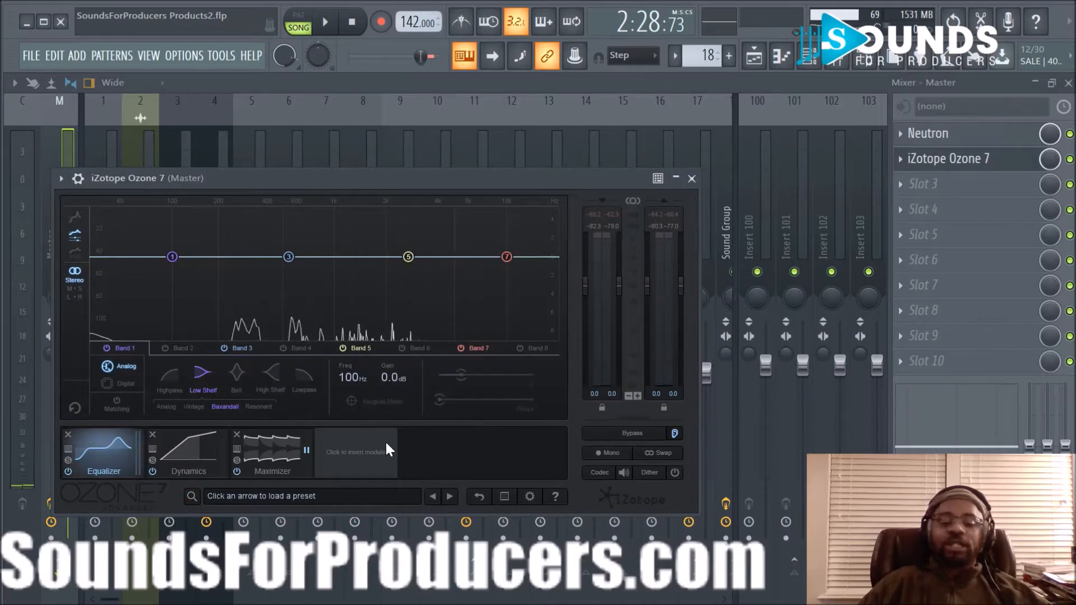
{"action": "left_click", "coordinate": [190, 456]}
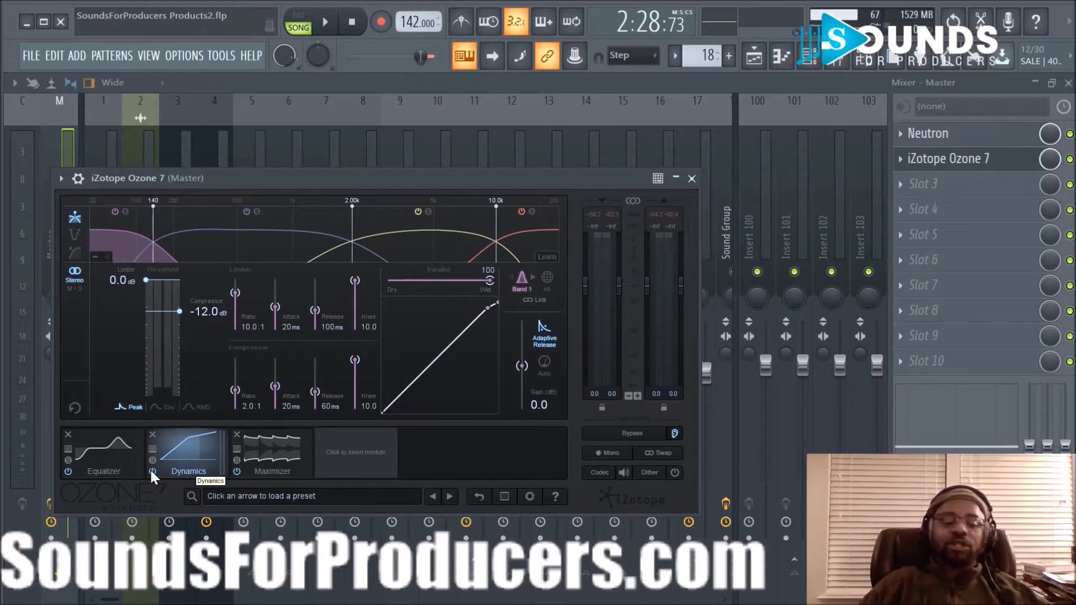
{"action": "left_click", "coordinate": [96, 452]}
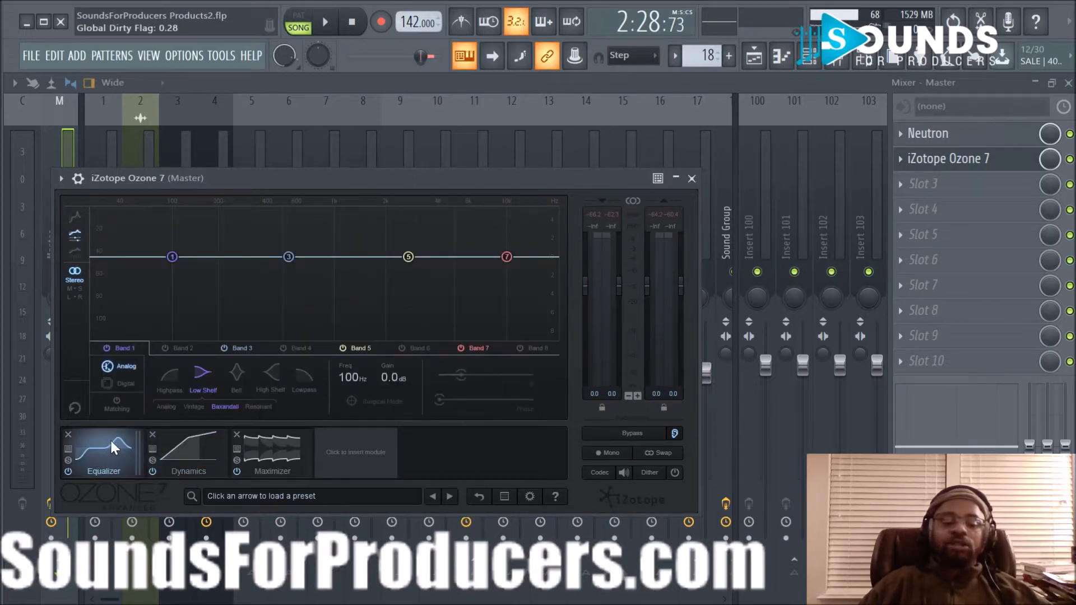
Step: Compare the playing mix with Ozone's Dynamics module bypassed and active, leaving the module on
{"action": "left_click", "coordinate": [150, 471]}
{"action": "key", "text": "space"}
{"action": "left_click", "coordinate": [150, 471]}
{"action": "left_click", "coordinate": [150, 471]}
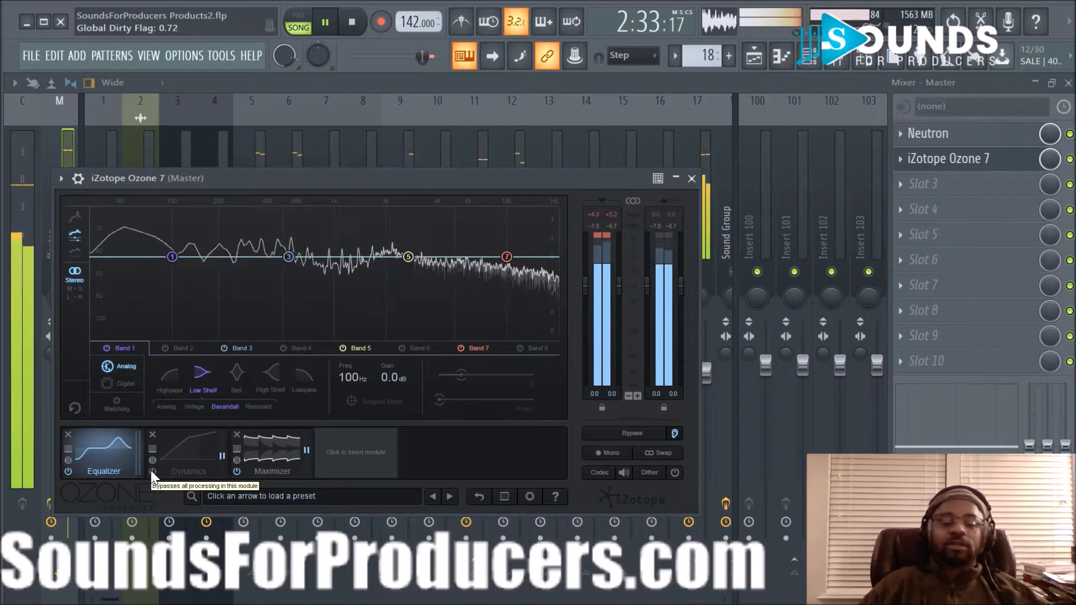
{"action": "key", "text": "space"}
{"action": "left_click", "coordinate": [151, 469]}
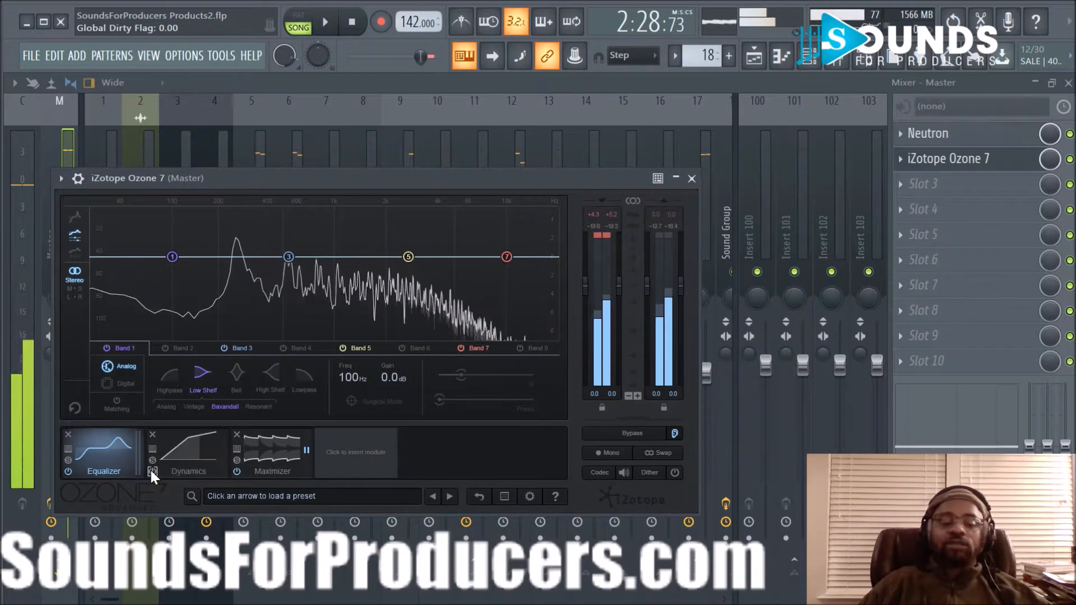
Step: Open Ozone's Dynamics module, play the song, and select band 2 to examine its compression
{"action": "left_click", "coordinate": [181, 459]}
{"action": "key", "text": "space"}
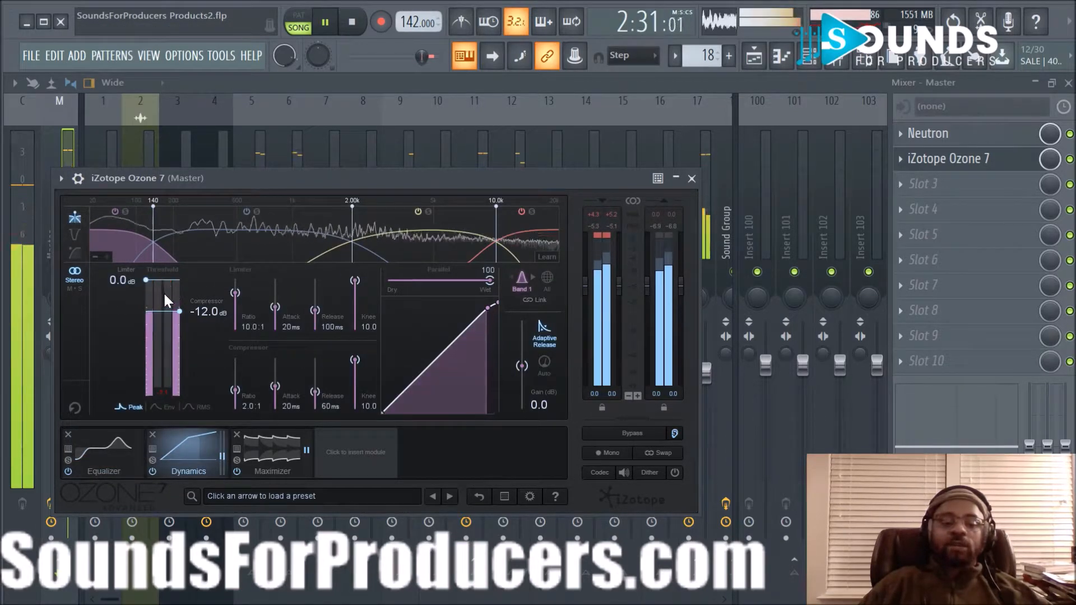
{"action": "left_click", "coordinate": [216, 251]}
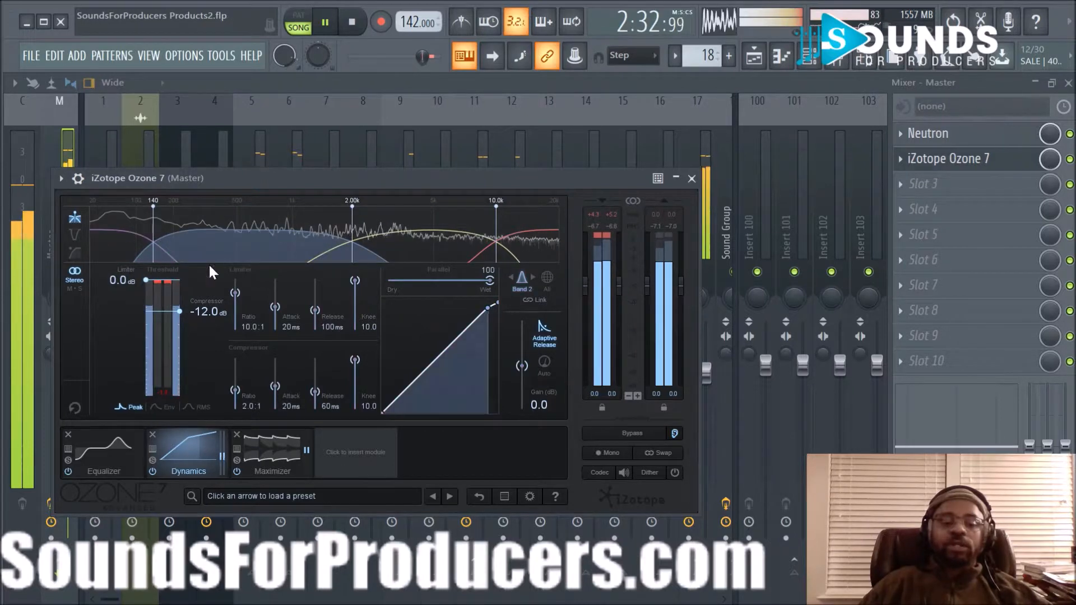
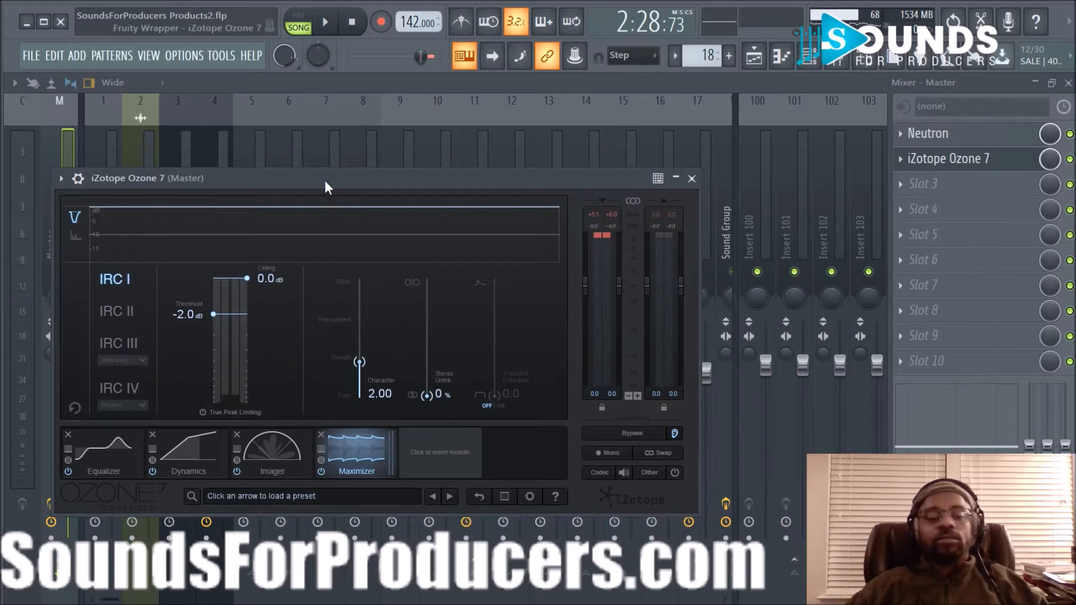
Step: Play the song and audition the Maximizer's IRC II, IRC III and IRC IV limiting modes, returning to IRC I
{"action": "key", "text": "space"}
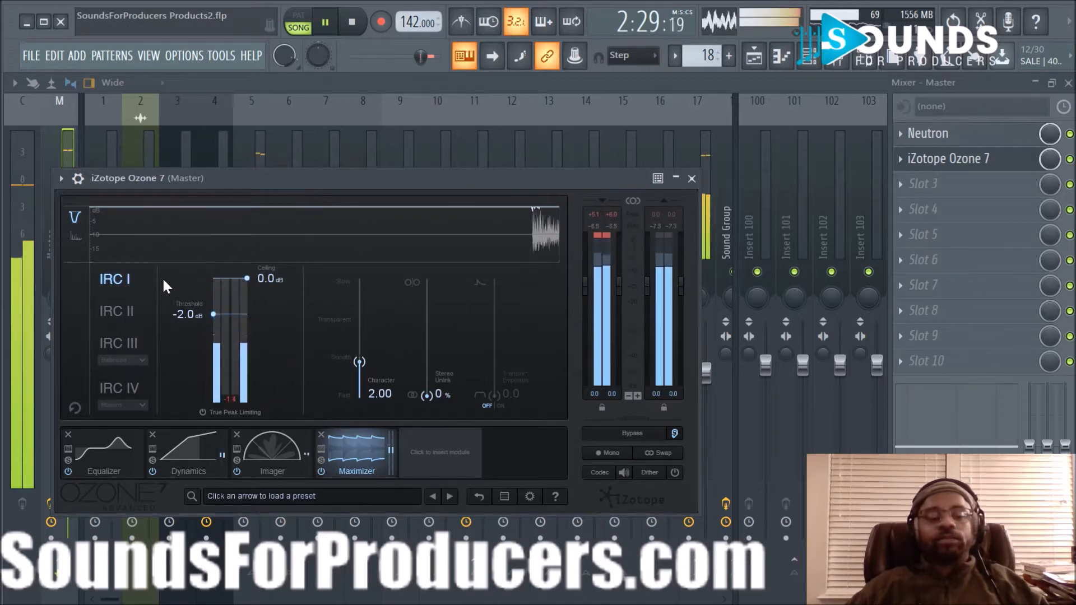
{"action": "left_click", "coordinate": [114, 309]}
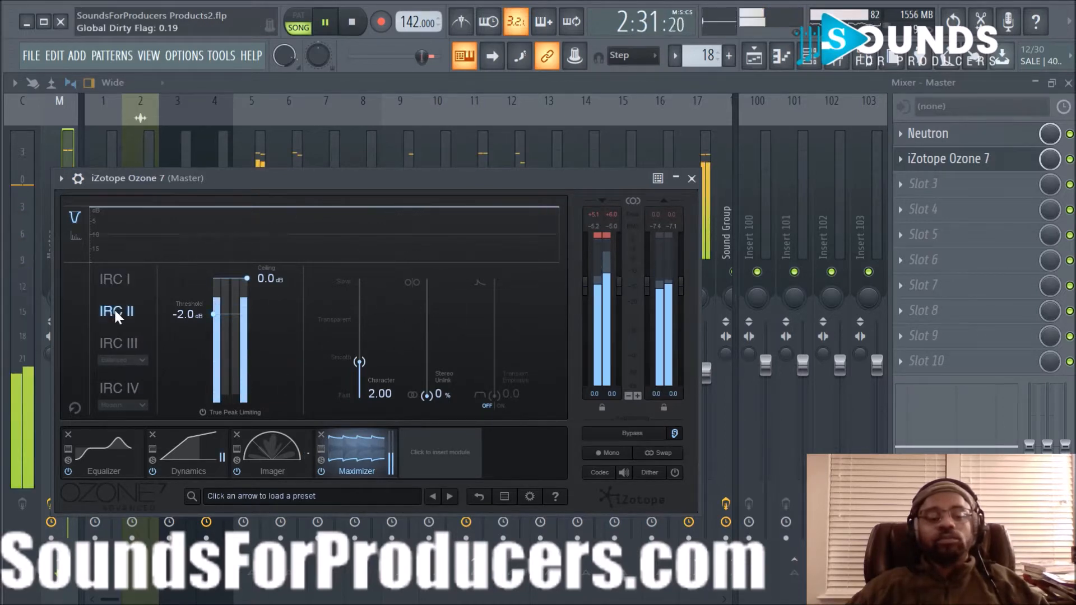
{"action": "left_click", "coordinate": [126, 349]}
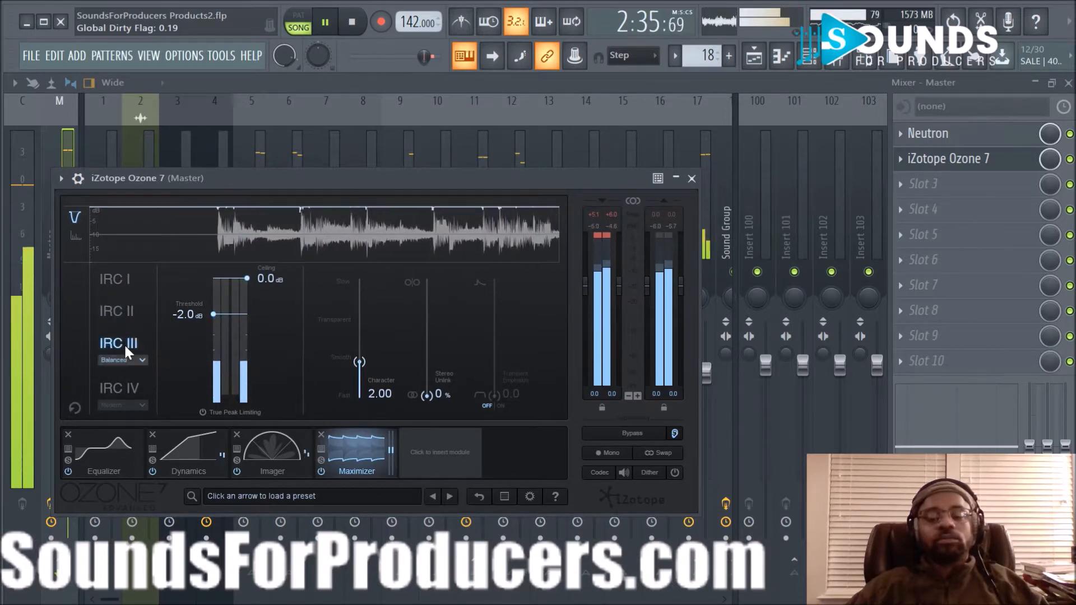
{"action": "left_click", "coordinate": [117, 388]}
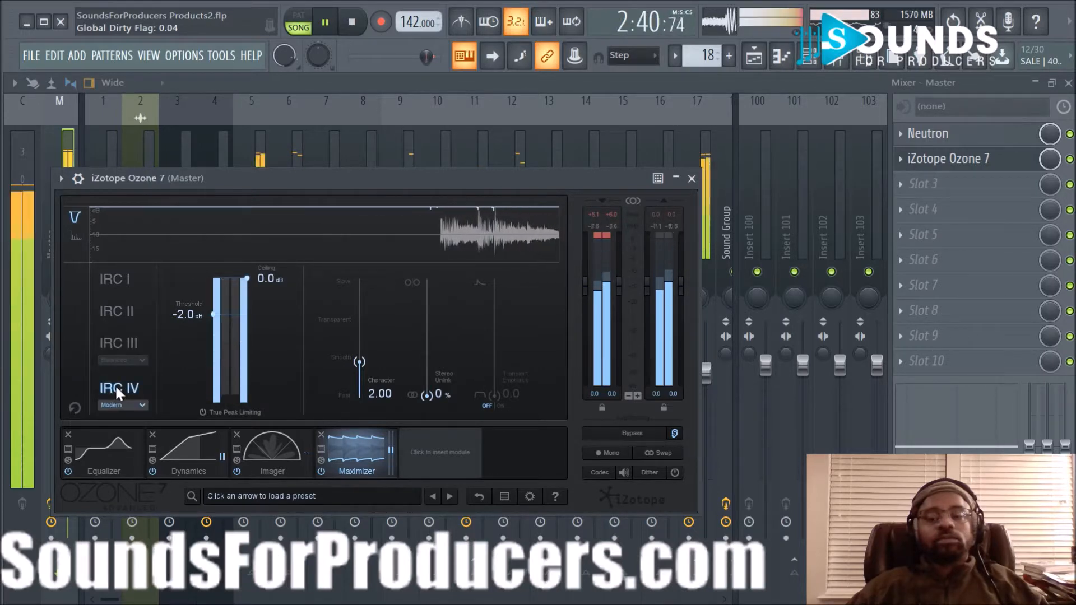
{"action": "left_click", "coordinate": [116, 293]}
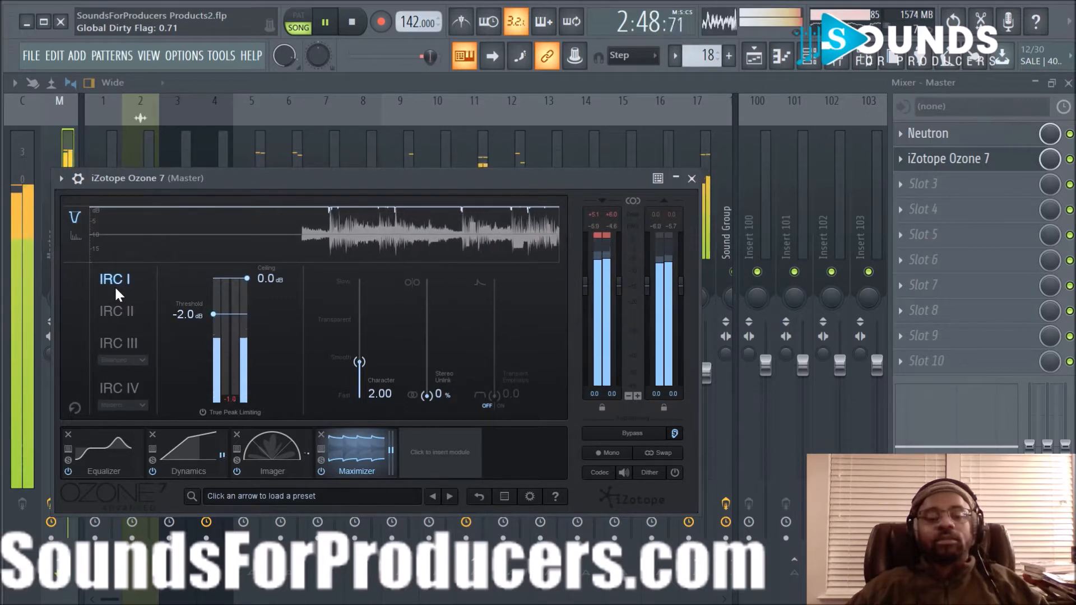
{"action": "key", "text": "space"}
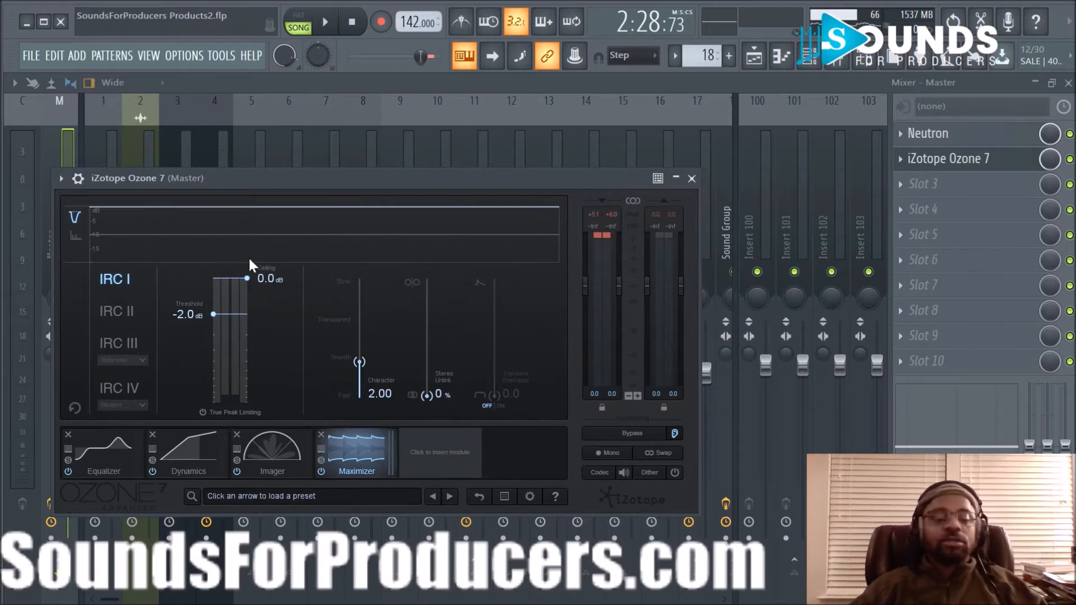
Step: Reposition the Ozone window and lower the Maximizer's threshold to -8.1 dB while listening to the song
{"action": "key", "text": "space"}
{"action": "key", "text": "space"}
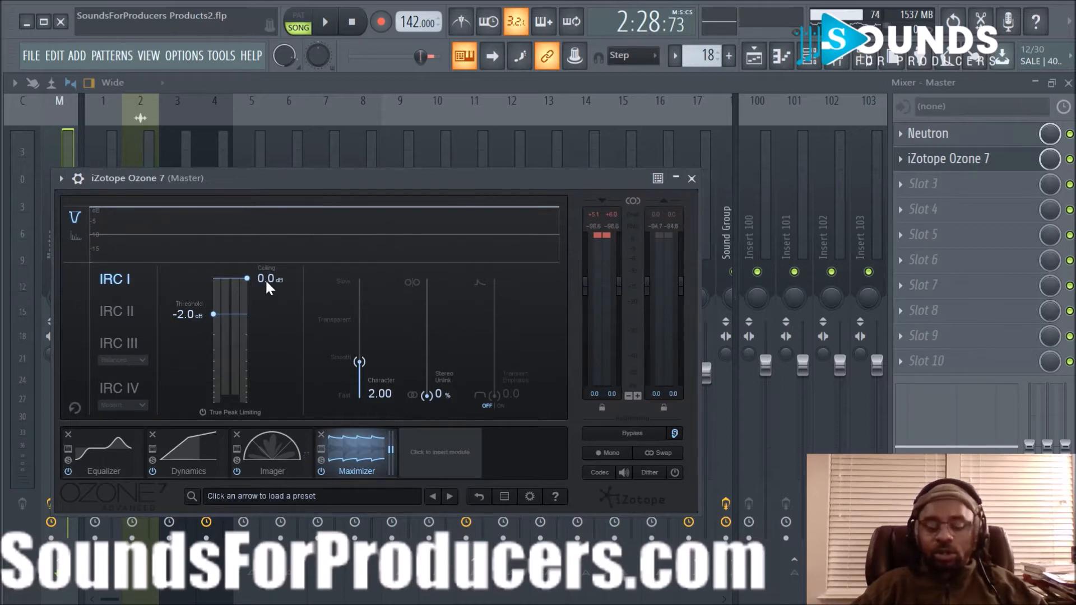
{"action": "left_click_drag", "start_coordinate": [360, 182], "coordinate": [409, 170]}
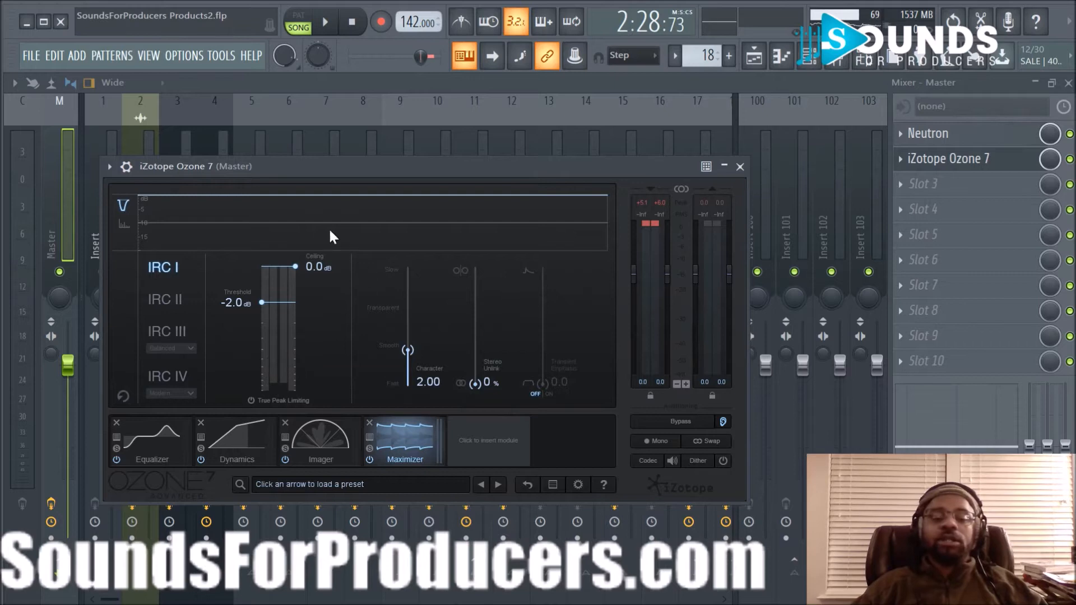
{"action": "left_click_drag", "start_coordinate": [314, 167], "coordinate": [380, 174]}
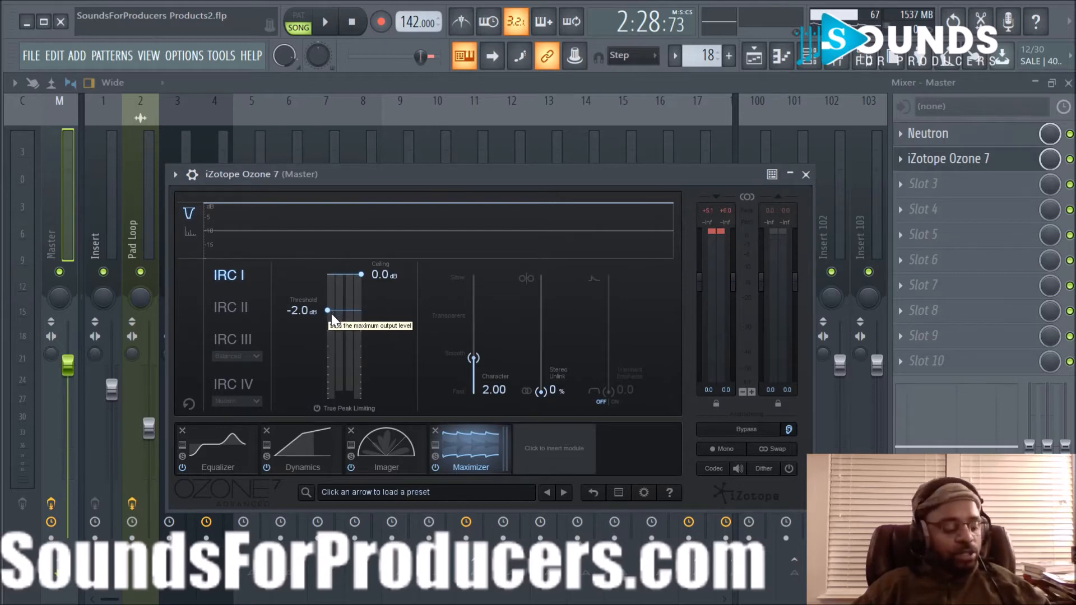
{"action": "key", "text": "space"}
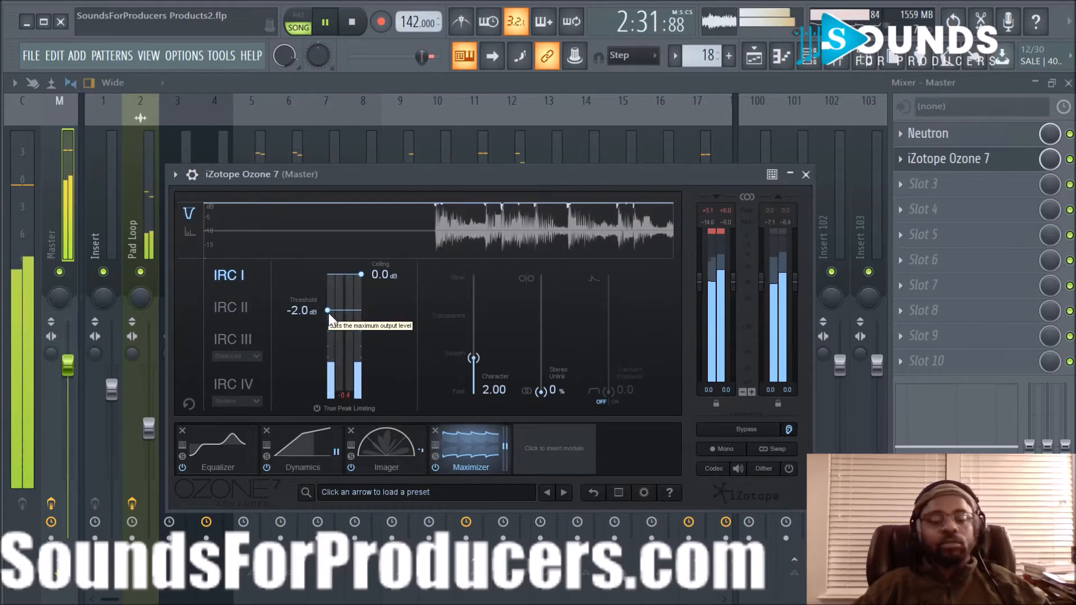
{"action": "left_click_drag", "start_coordinate": [328, 312], "coordinate": [328, 342]}
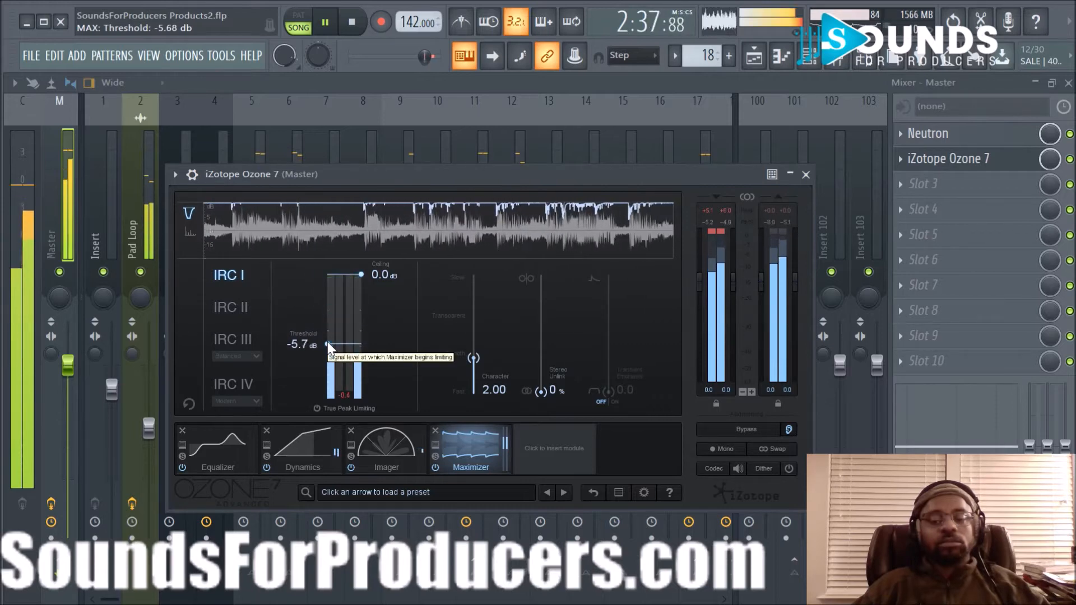
{"action": "left_click_drag", "start_coordinate": [328, 345], "coordinate": [329, 350]}
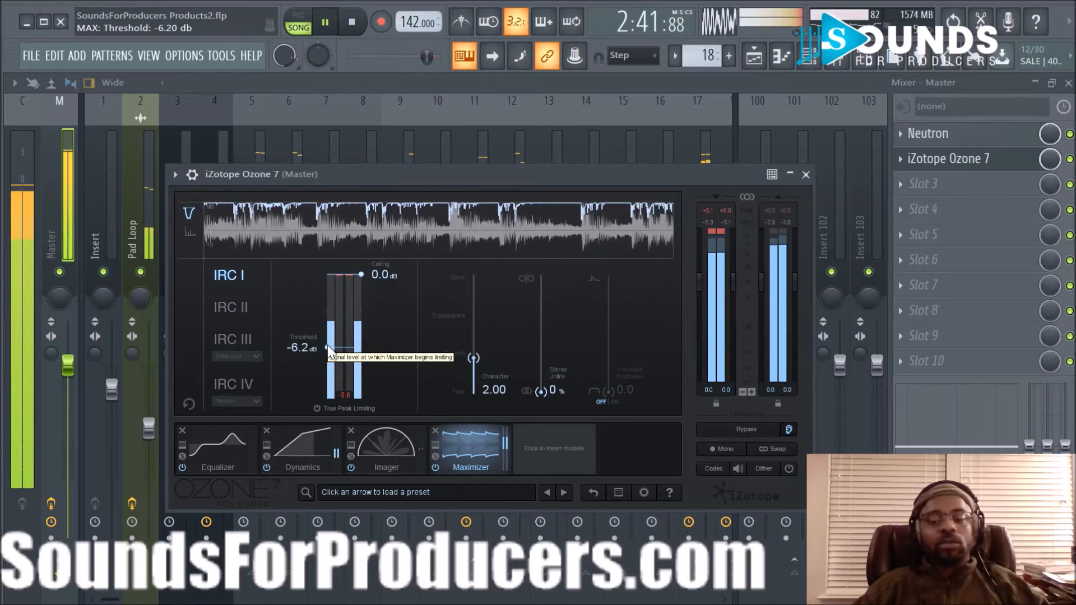
{"action": "left_click_drag", "start_coordinate": [328, 348], "coordinate": [329, 350]}
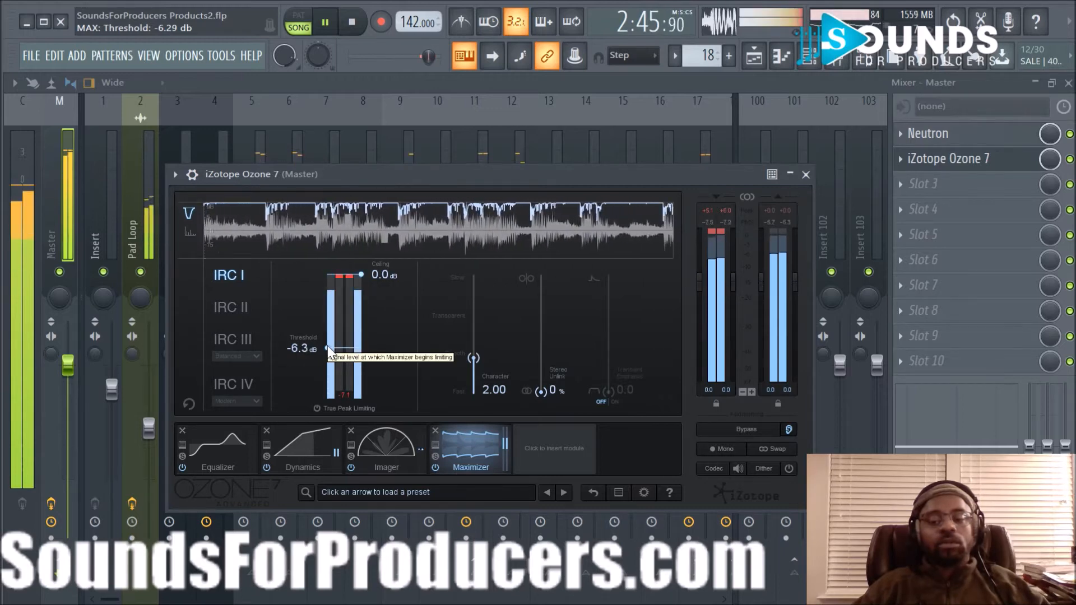
{"action": "left_click_drag", "start_coordinate": [328, 349], "coordinate": [327, 356]}
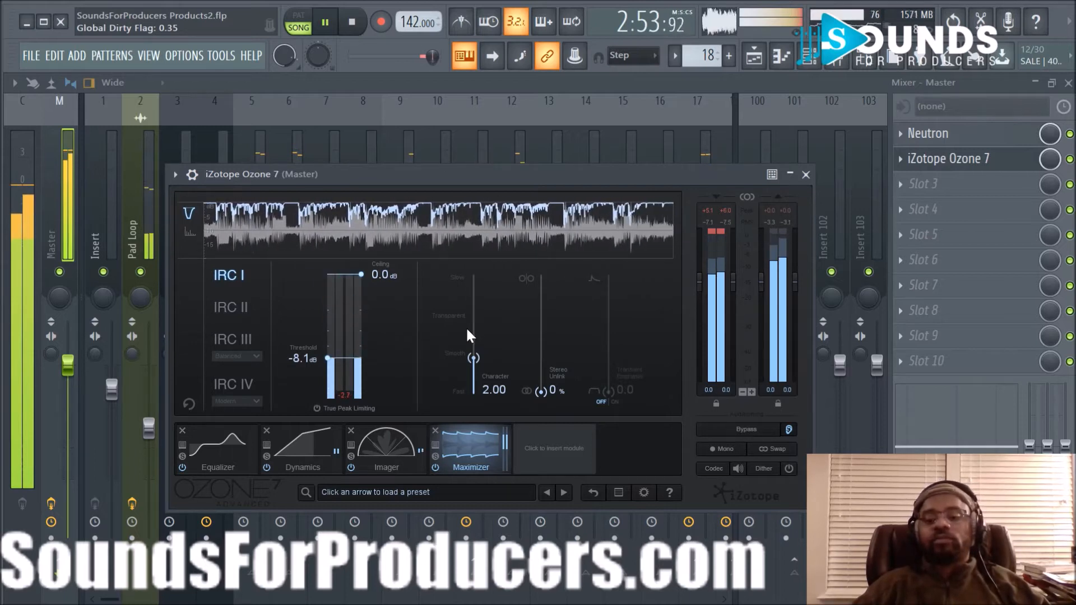
{"action": "key", "text": "space"}
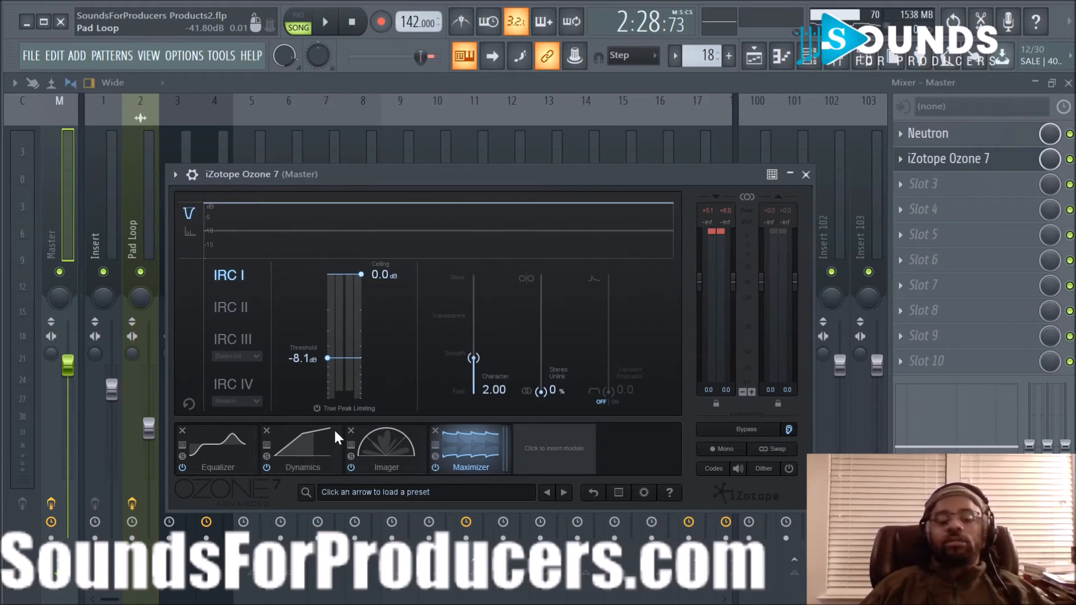
Step: Review the modules that can be inserted in Ozone and the Imager's stereo width settings, and close the plugin
{"action": "left_click", "coordinate": [566, 466]}
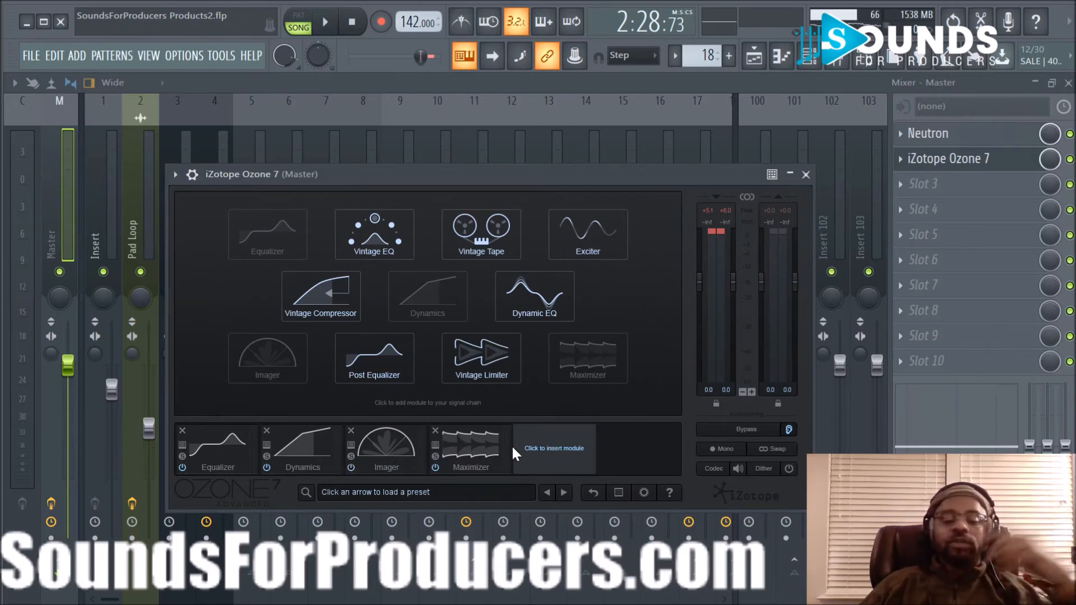
{"action": "left_click", "coordinate": [388, 450]}
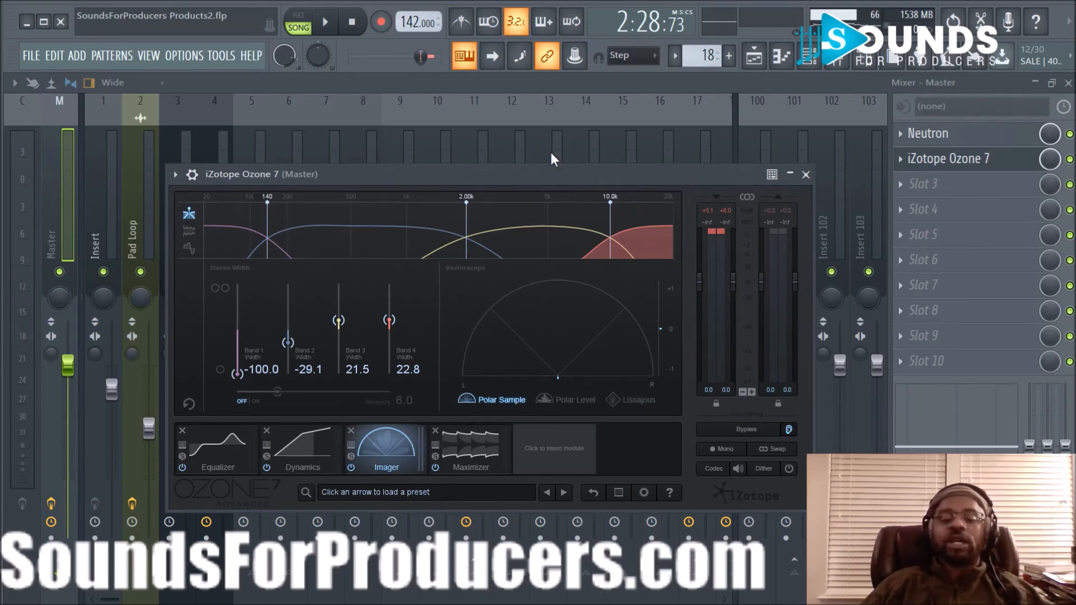
{"action": "left_click", "coordinate": [806, 175]}
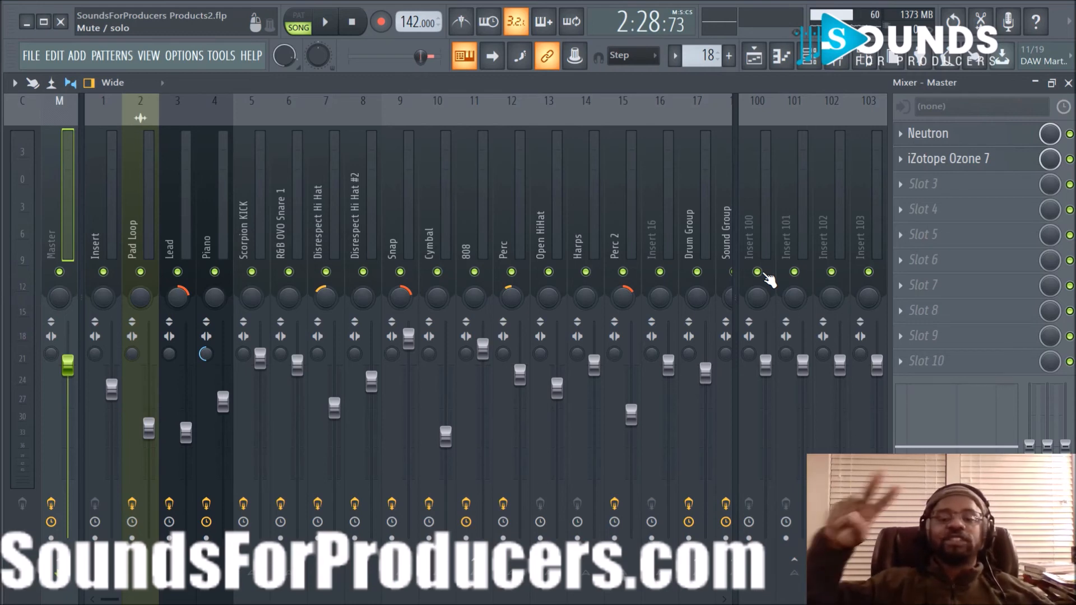
Step: Play the mastered song and clear the time selection starting at bar 89 in the playlist, bringing the whole arrangement into view
{"action": "left_click", "coordinate": [324, 24]}
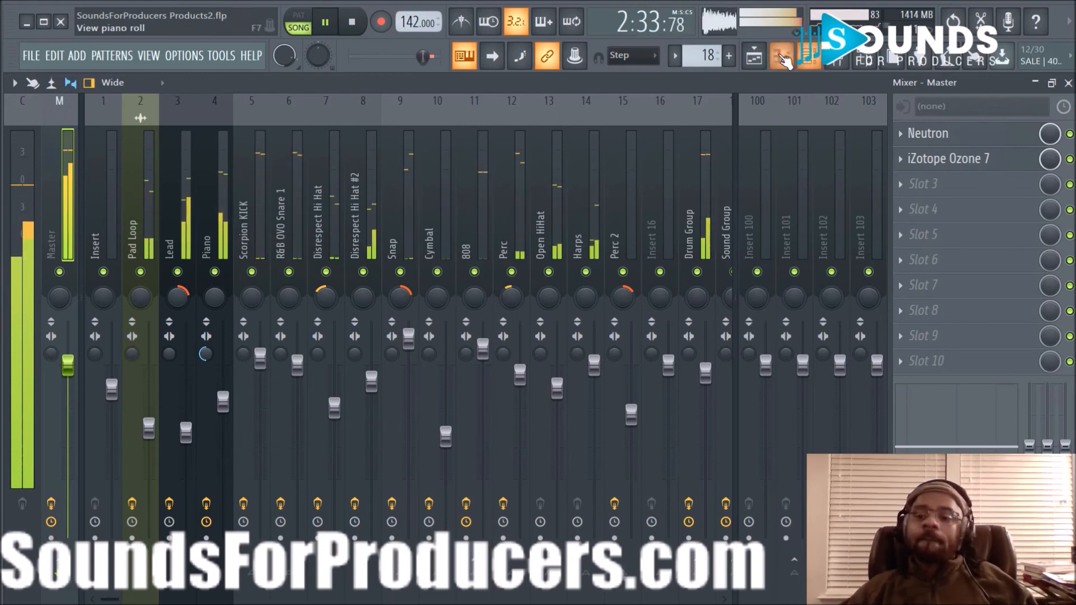
{"action": "left_click", "coordinate": [754, 55]}
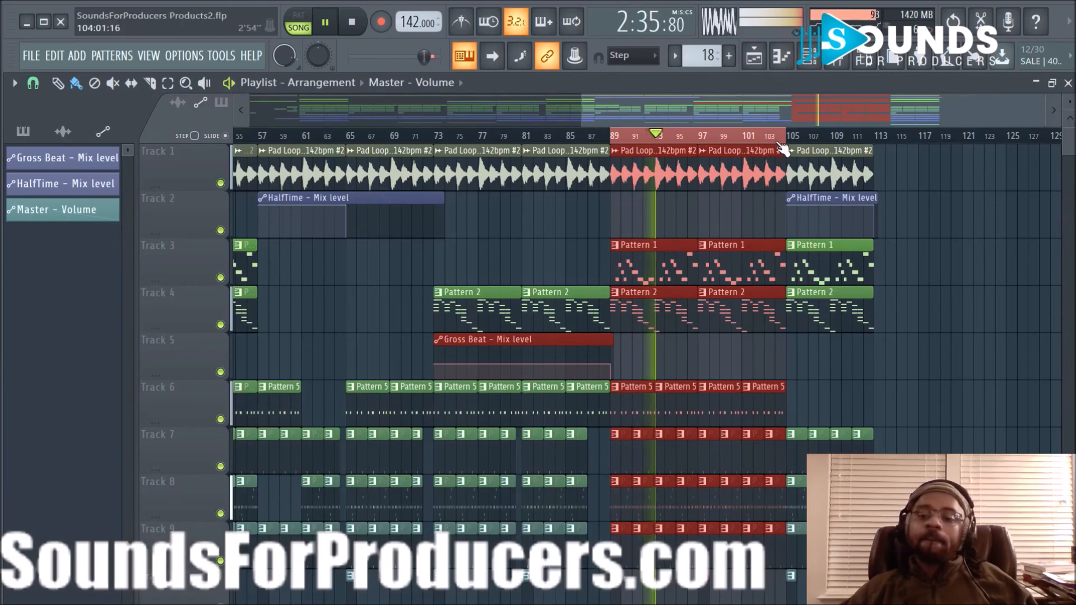
{"action": "right_click", "coordinate": [781, 143]}
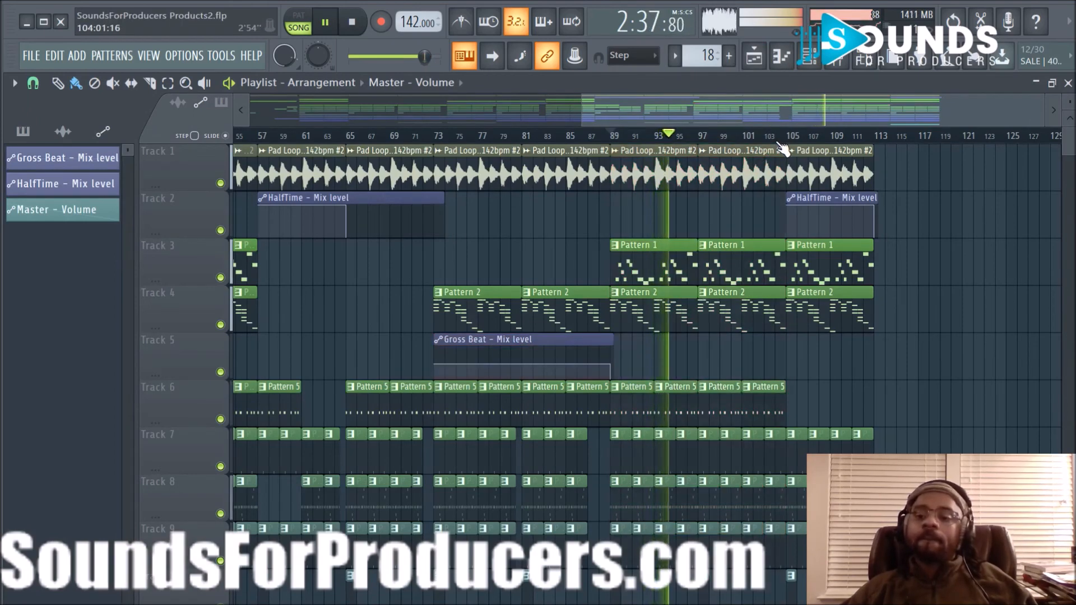
{"action": "scroll", "coordinate": [783, 149], "scroll_direction": "down", "scroll_amount": 2}
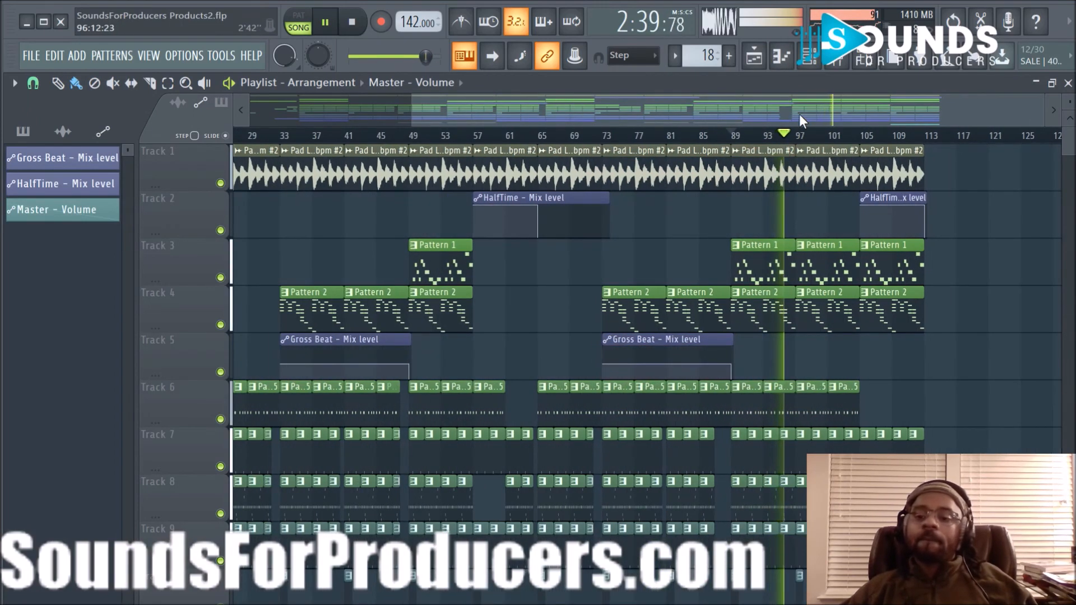
{"action": "scroll", "coordinate": [834, 140], "scroll_direction": "down", "scroll_amount": 1}
{"action": "scroll", "coordinate": [834, 140], "scroll_direction": "down", "scroll_amount": 1}
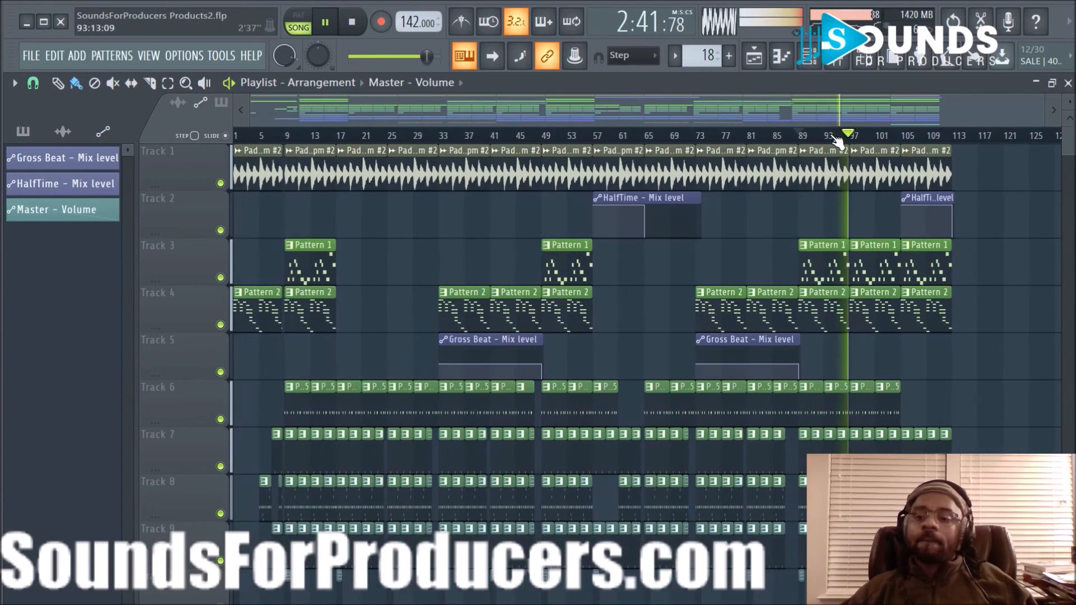